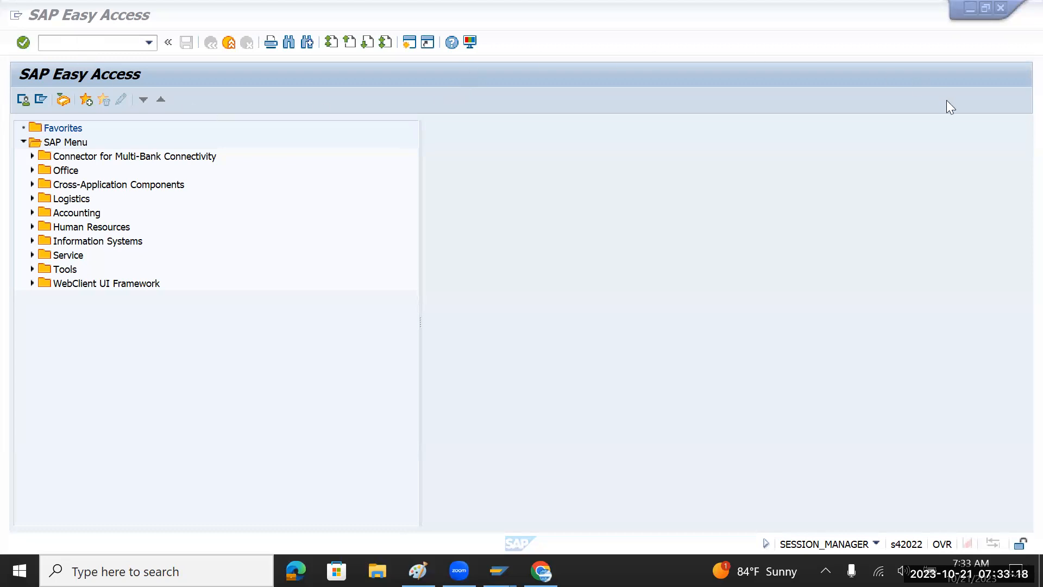
Run transaction SPRO to reach the Customizing: Execute Project screen.
left_click(70, 44)
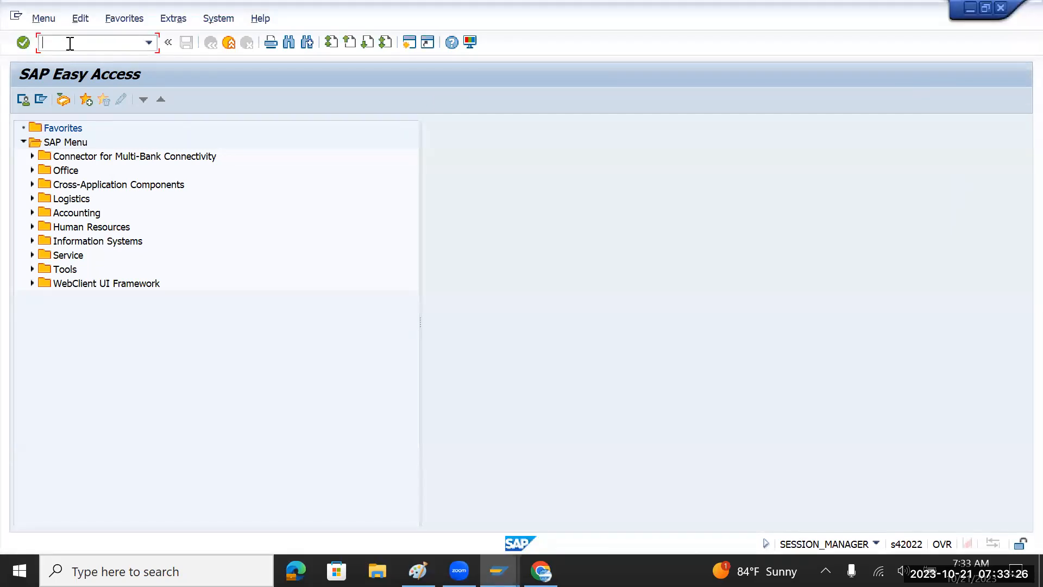
type("spro")
key("Return")
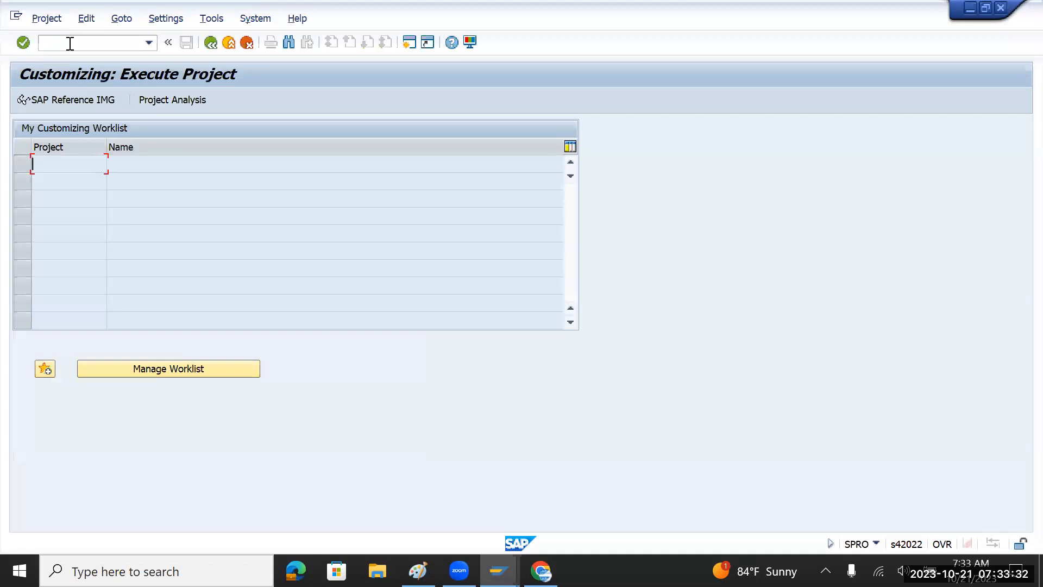
Open the SAP Reference IMG and expand Enterprise Structure > Definition > Financial Accounting.
left_click(69, 101)
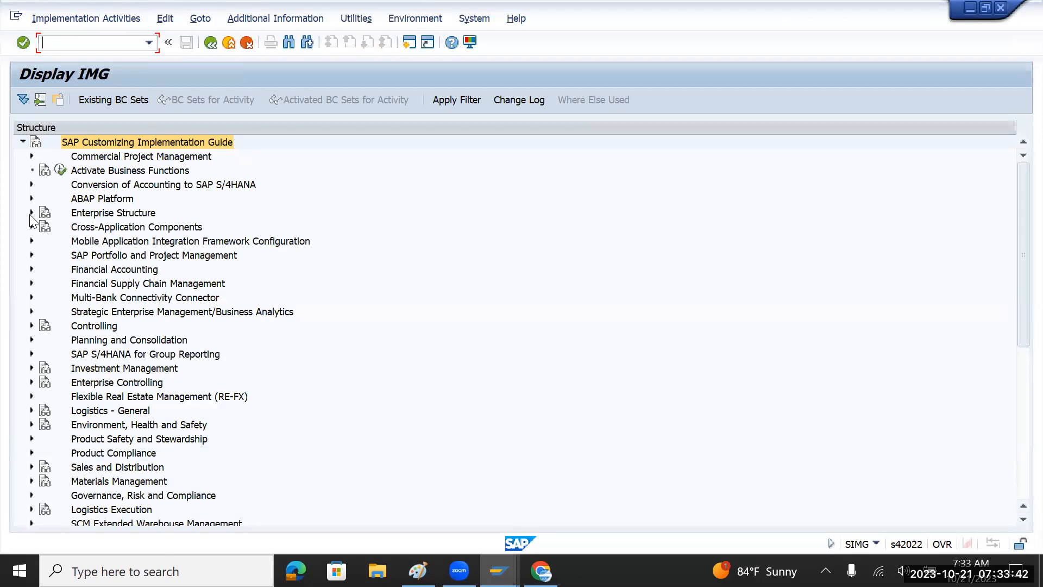
left_click(31, 213)
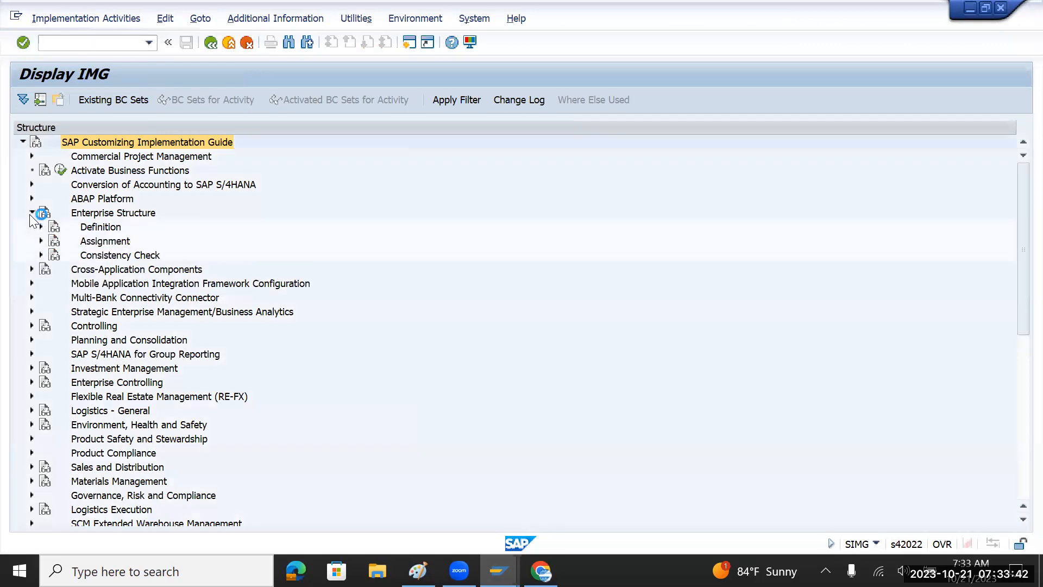
left_click(102, 227)
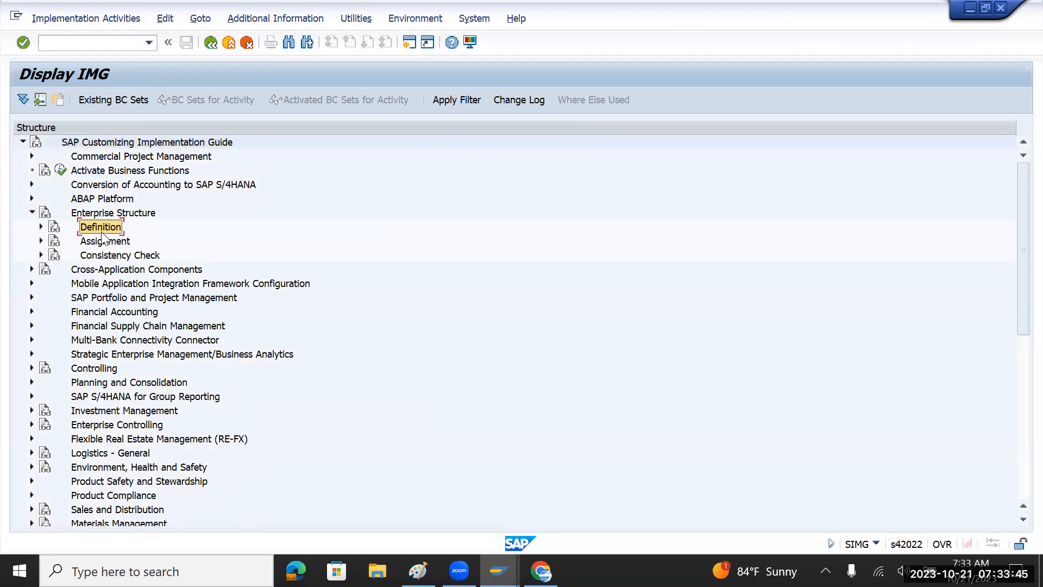
left_click(41, 227)
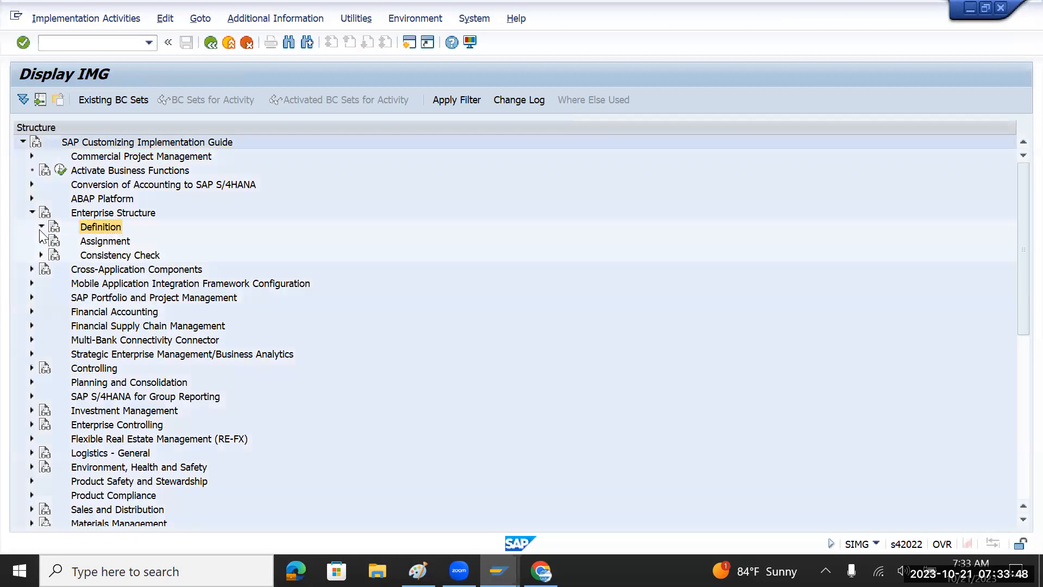
left_click(101, 242)
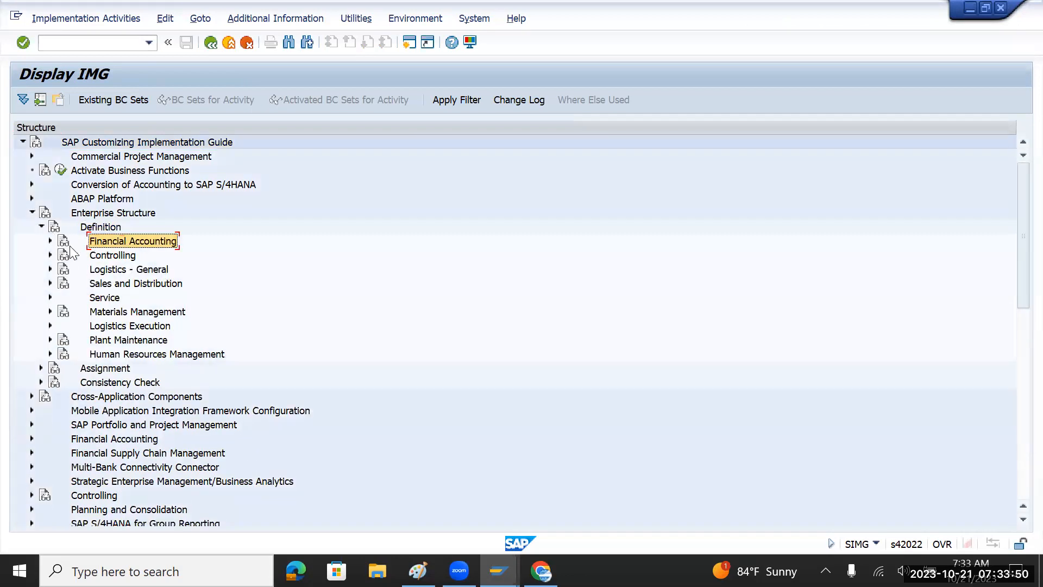
left_click(50, 241)
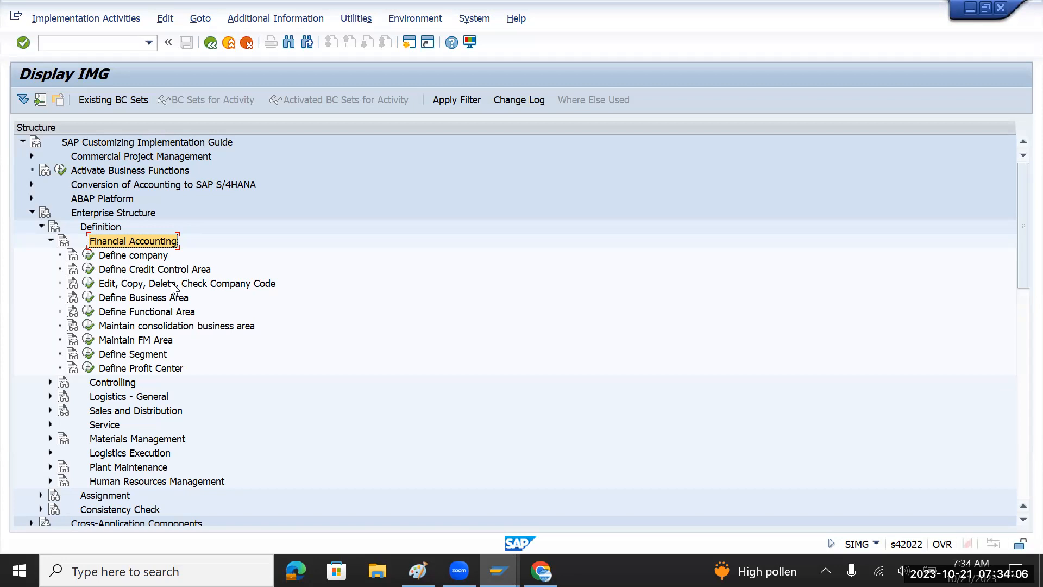
Compare Define company with the Edit, Copy, Delete, Check Company Code activity, then select the latter.
left_click(143, 256)
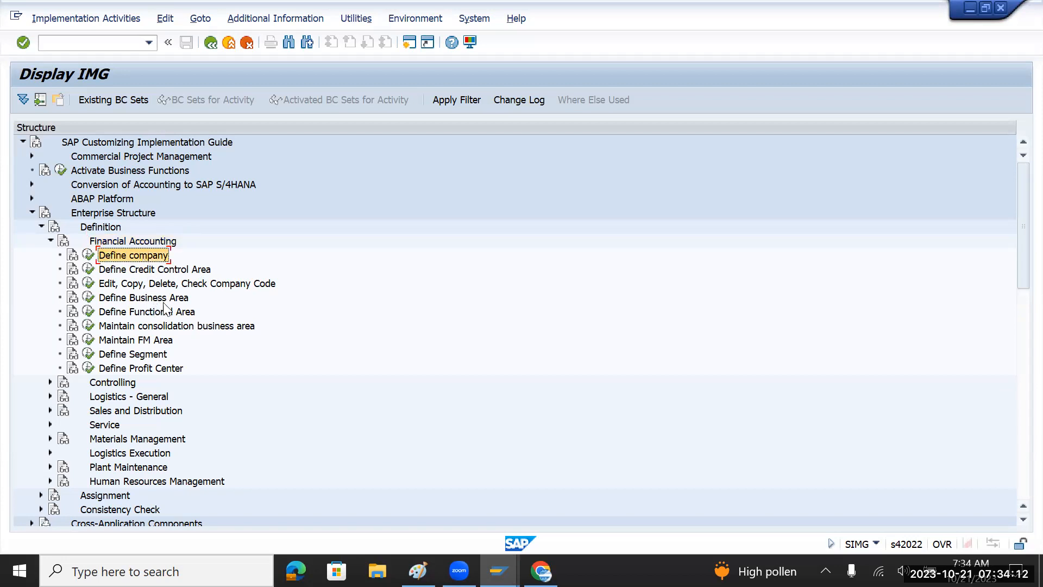
left_click(190, 283)
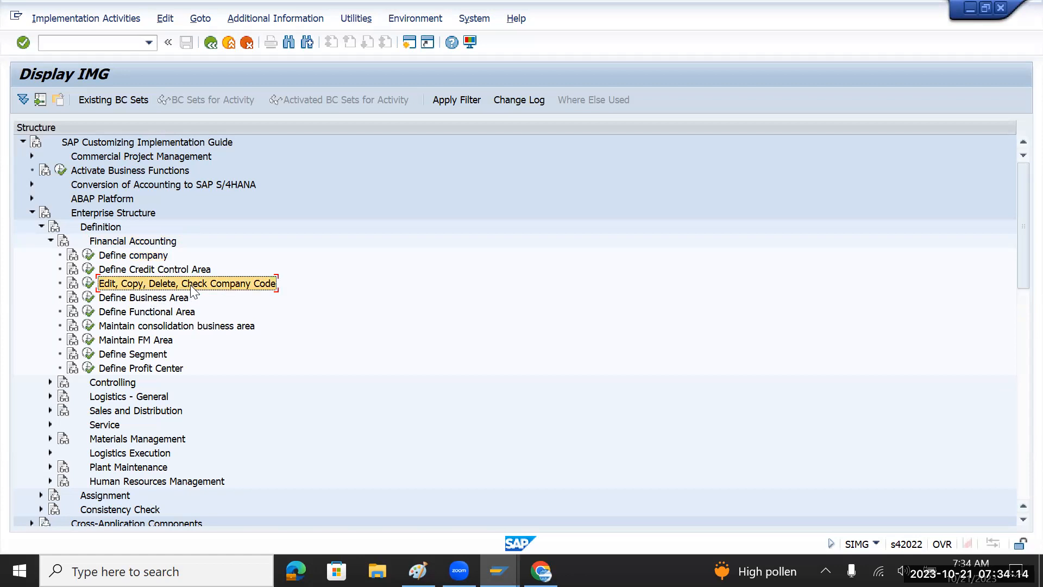
left_click(157, 256)
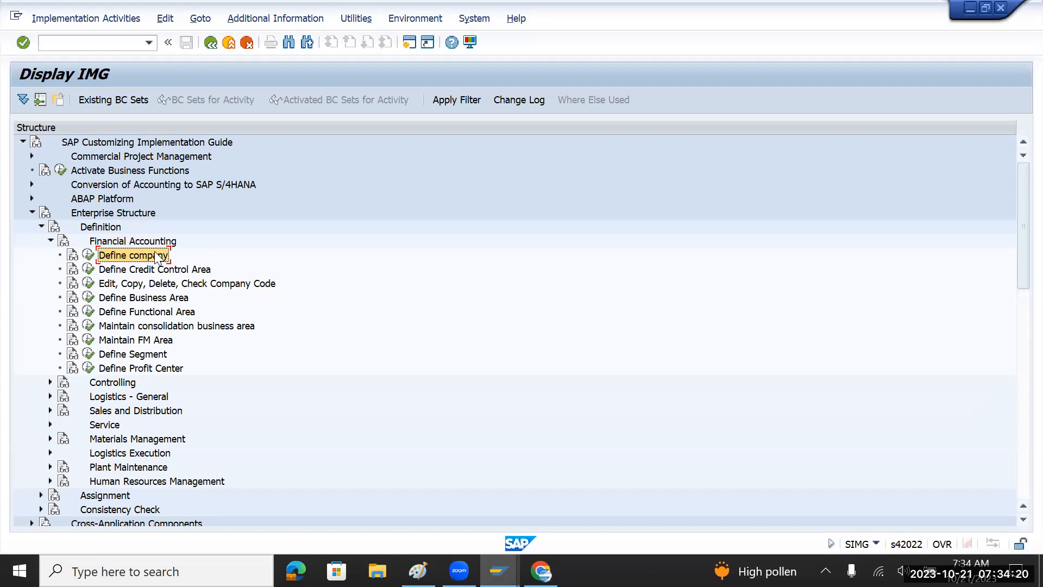
left_click(172, 284)
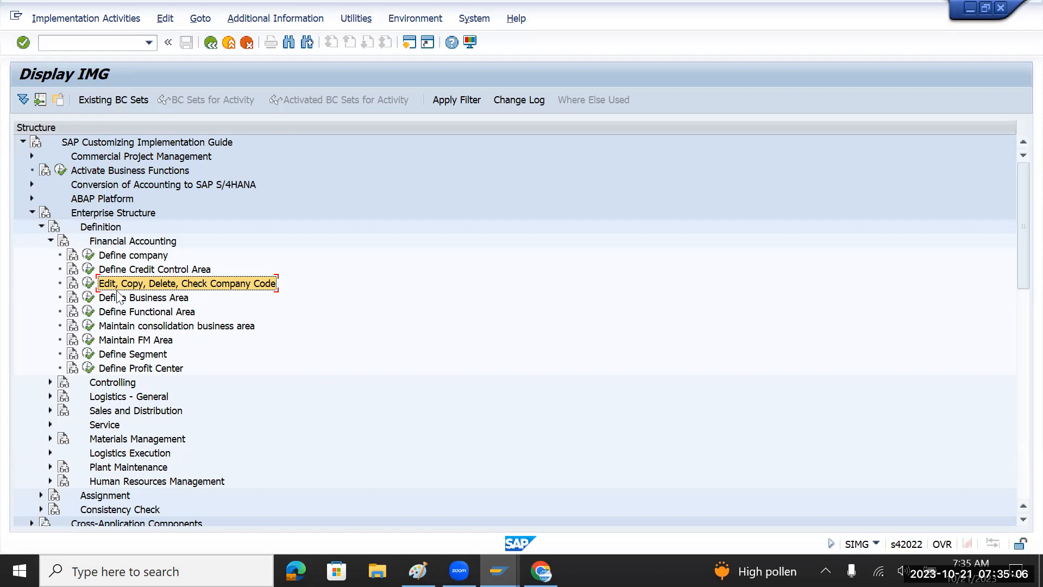
Run Edit, Copy, Delete, Check Company Code and open Edit Company Code Data.
left_click(89, 285)
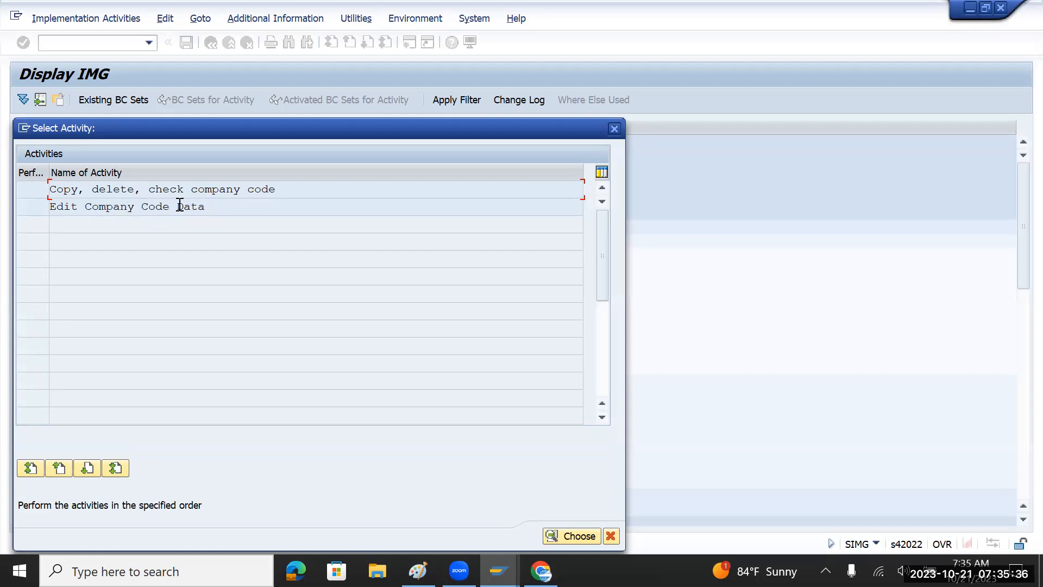
left_click(198, 207)
double_click(200, 207)
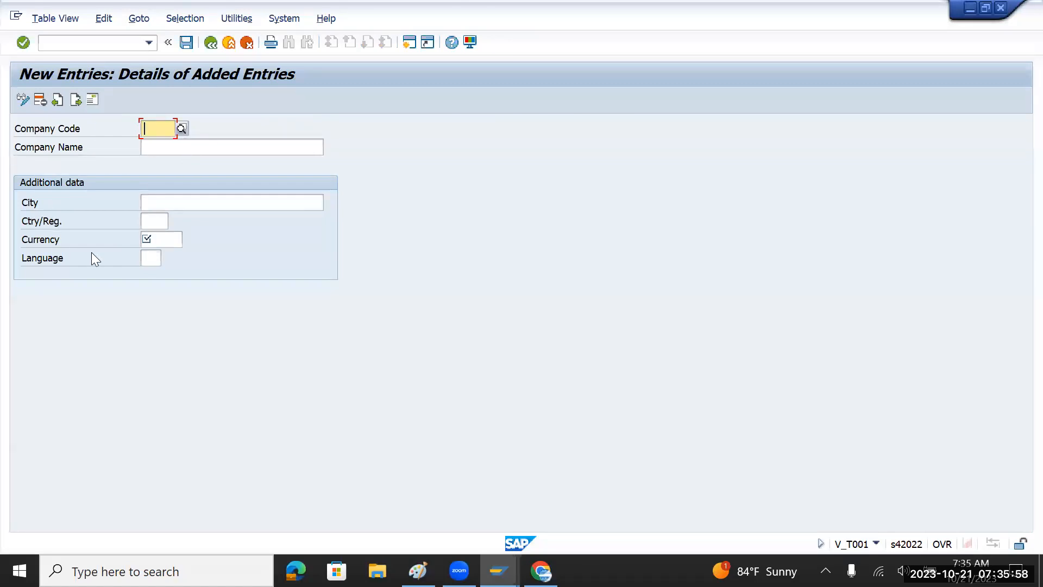
Enter TMIN as the new company code and confirm it.
type("TM")
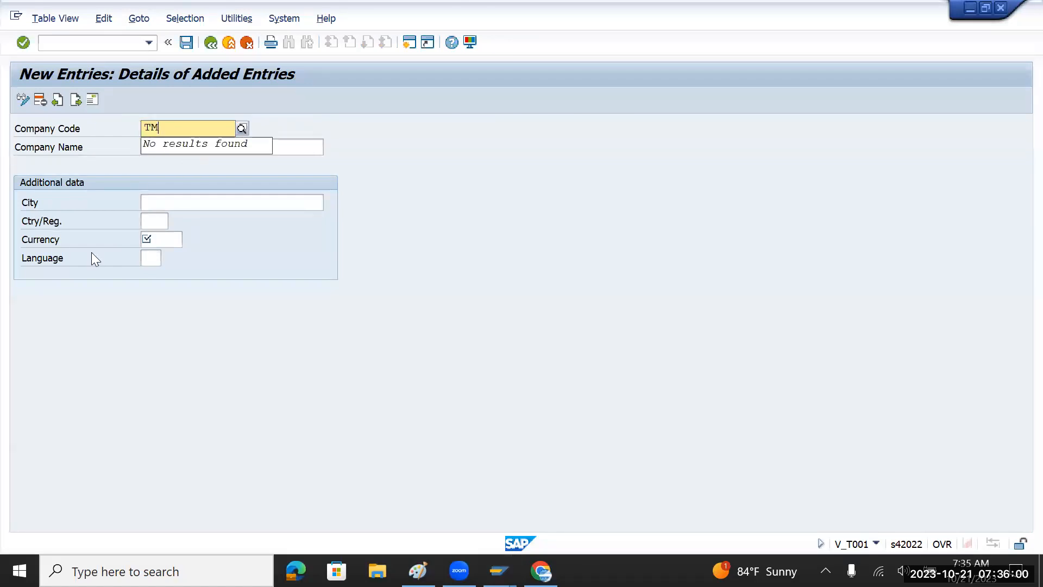
type("IN")
key("Return")
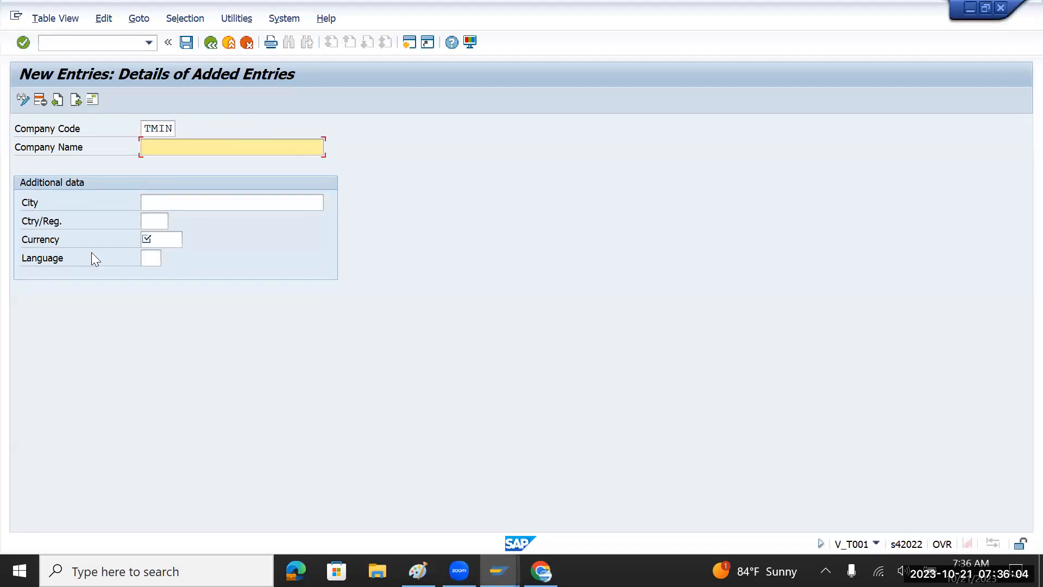
double_click(146, 128)
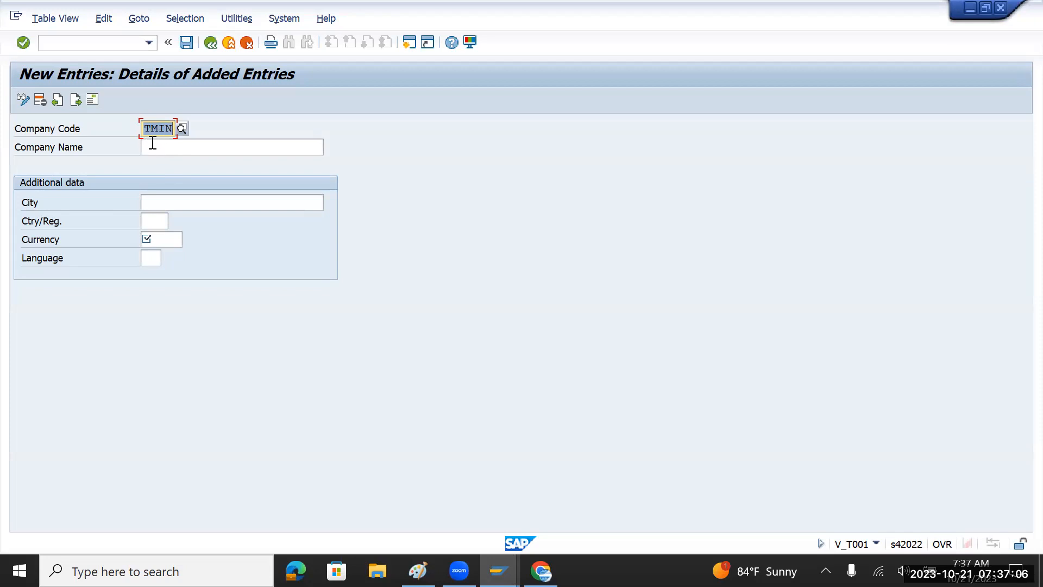
left_click_drag(158, 128, 175, 129)
left_click(187, 146)
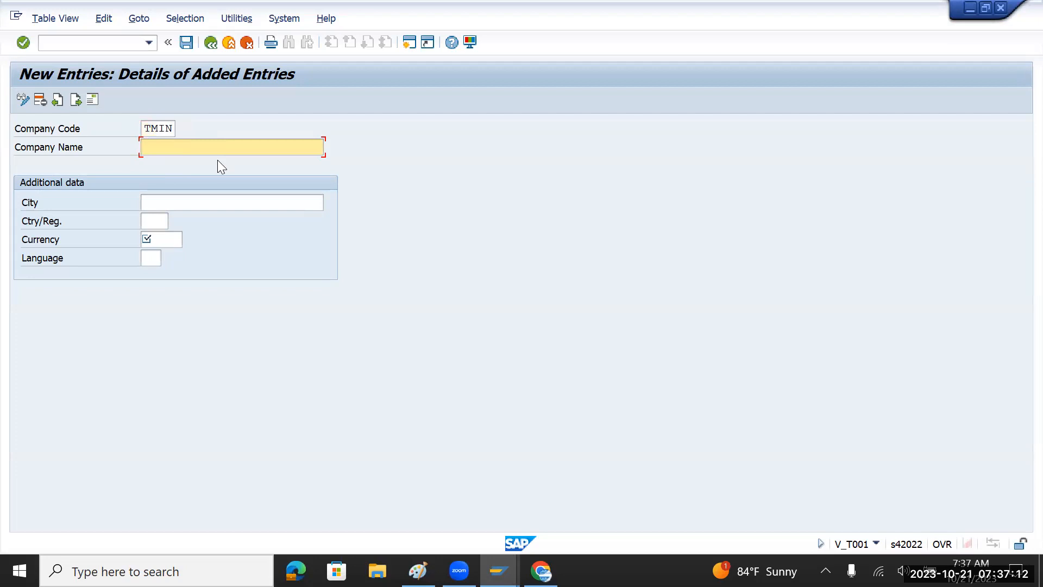
Enter company name TATA Motors India and city Pune for TMIN.
type("TATA Motors India")
left_click(233, 202)
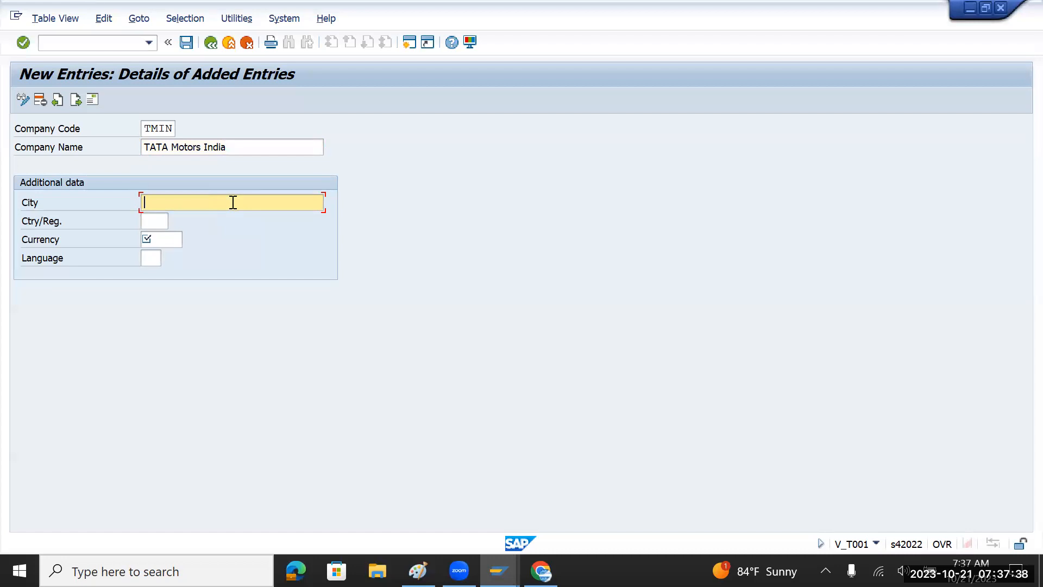
type("Pune")
left_click(154, 222)
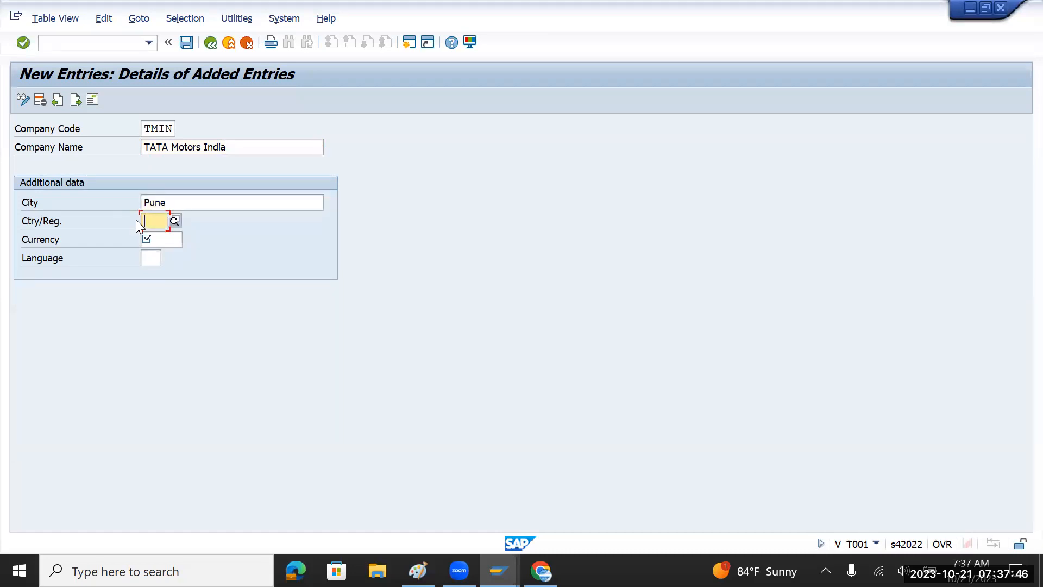
Browse the country key list, then type IN as the country key.
left_click(174, 221)
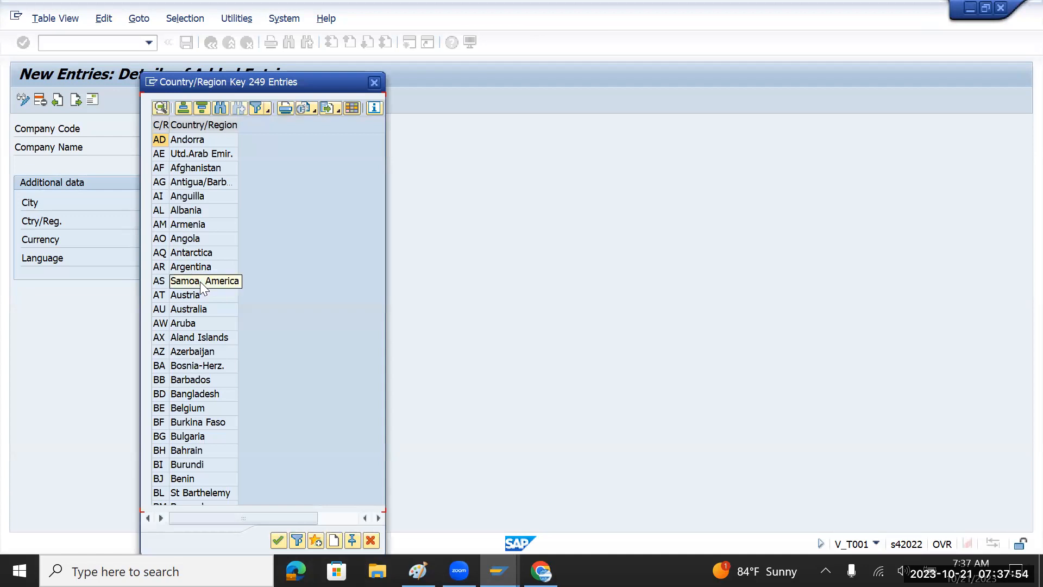
scroll(194, 387, "down", 9)
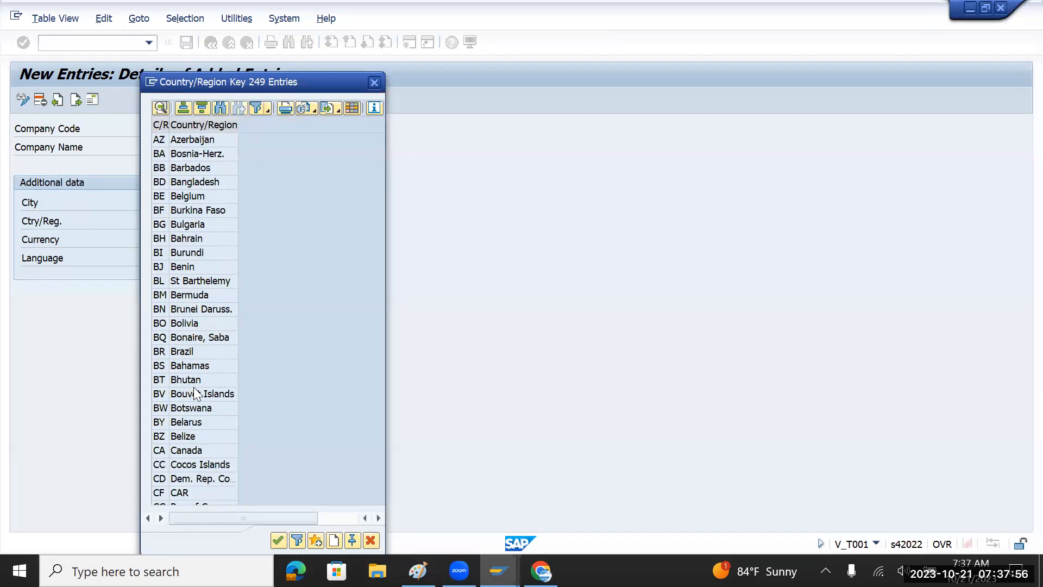
left_click(374, 82)
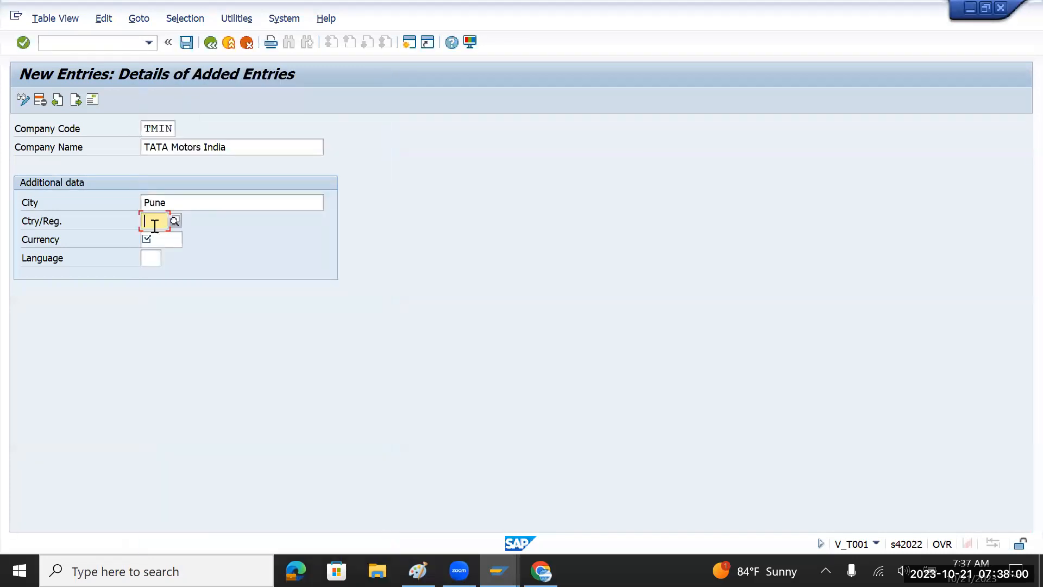
type("I")
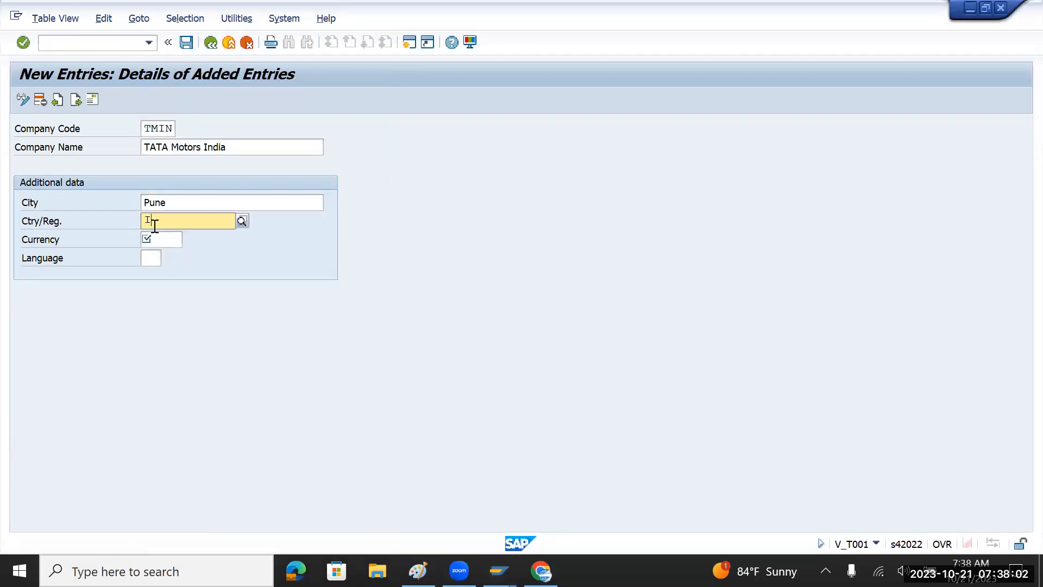
type("N")
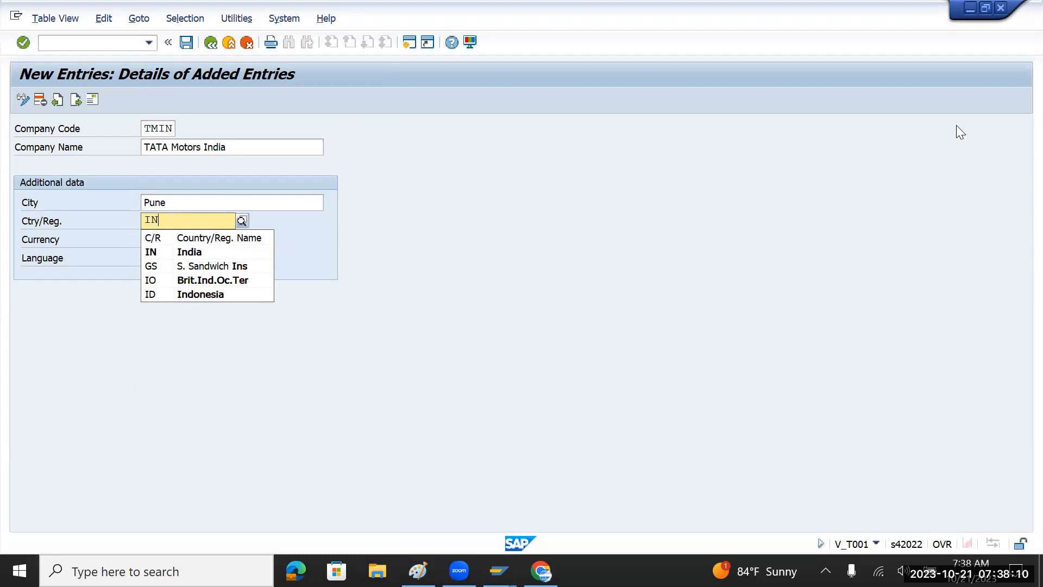
key("Return")
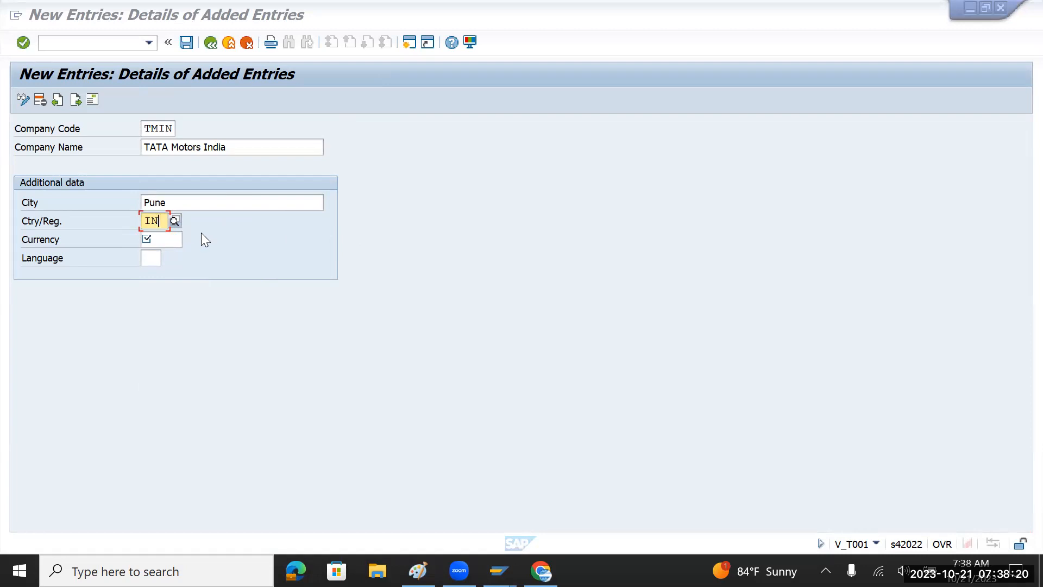
Pick IN India from the Country/Region Key list to confirm the country.
left_click(158, 234)
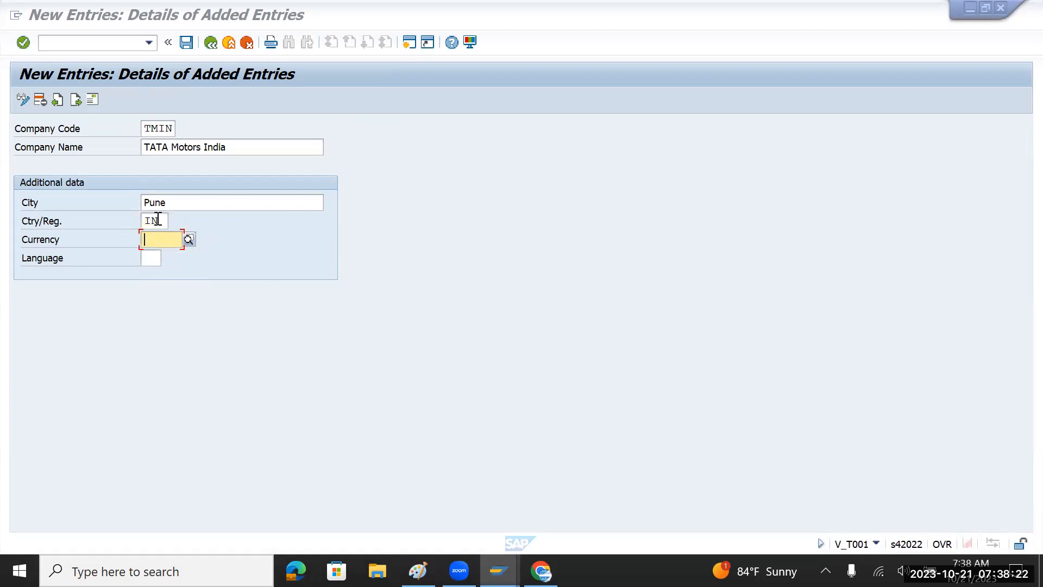
left_click(157, 221)
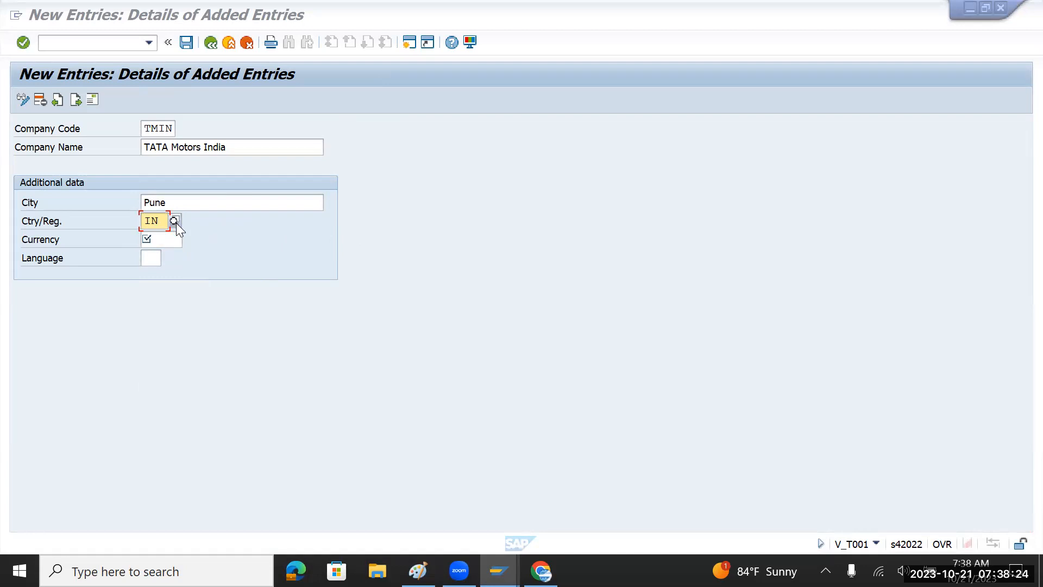
left_click(174, 221)
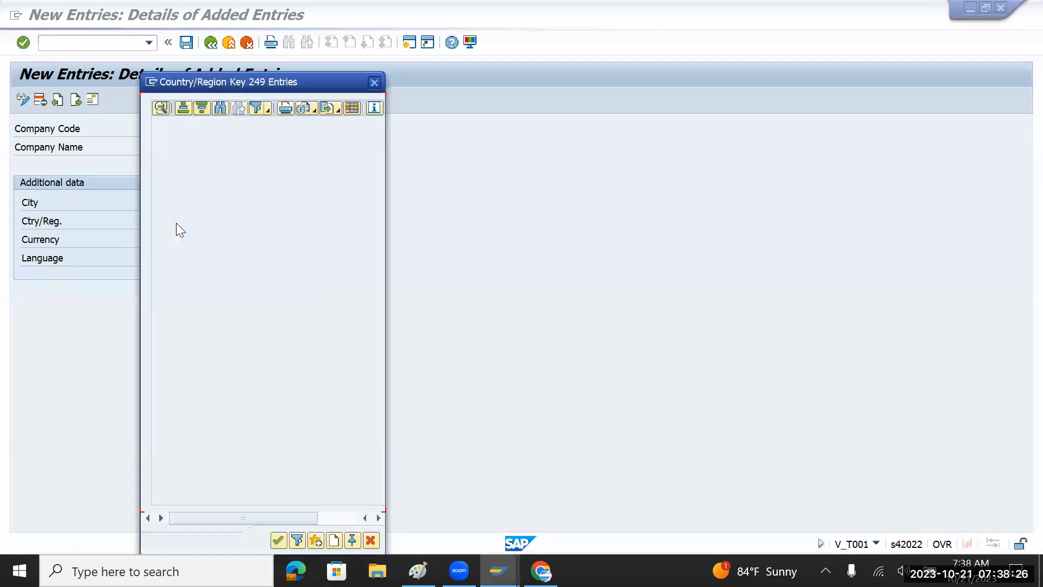
scroll(219, 293, "down", 6)
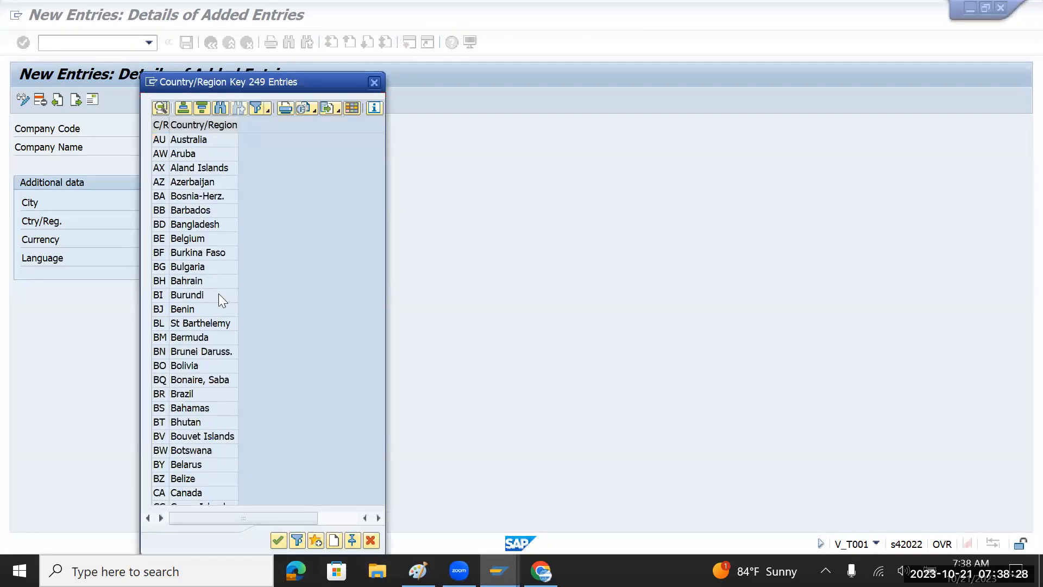
scroll(219, 294, "down", 20)
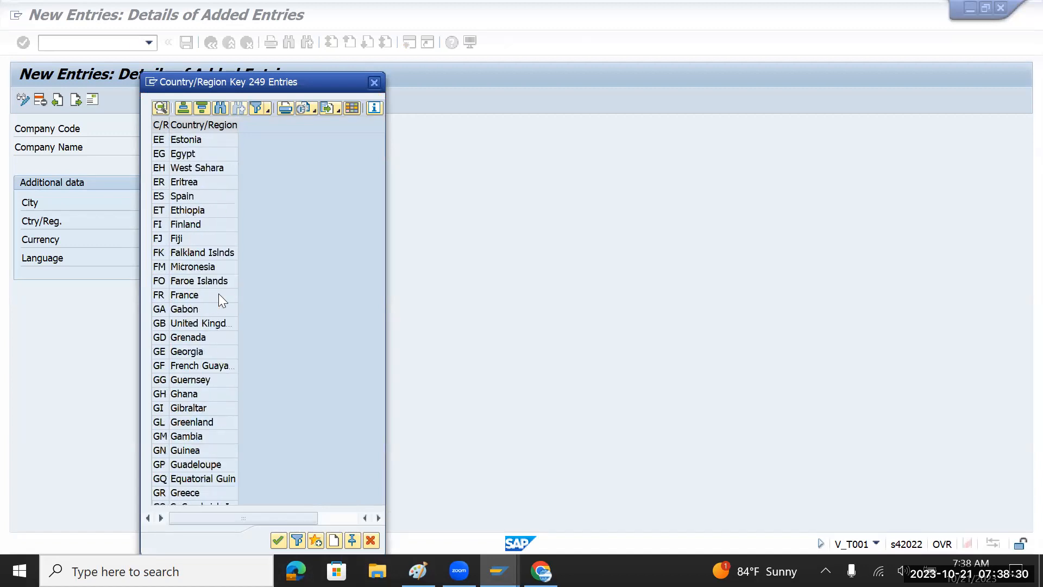
scroll(219, 293, "down", 5)
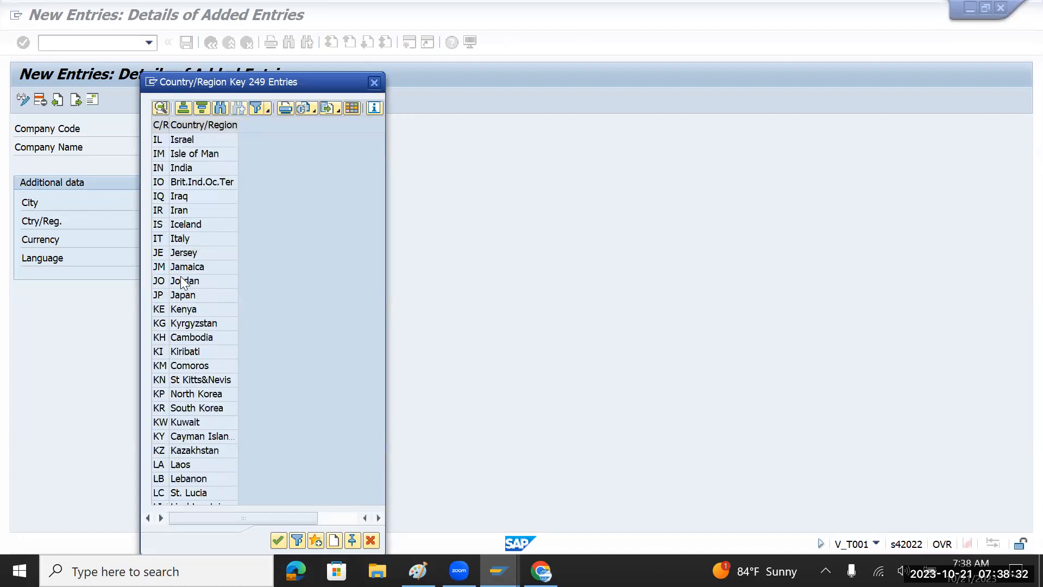
left_click(181, 167)
double_click(190, 167)
left_click(166, 243)
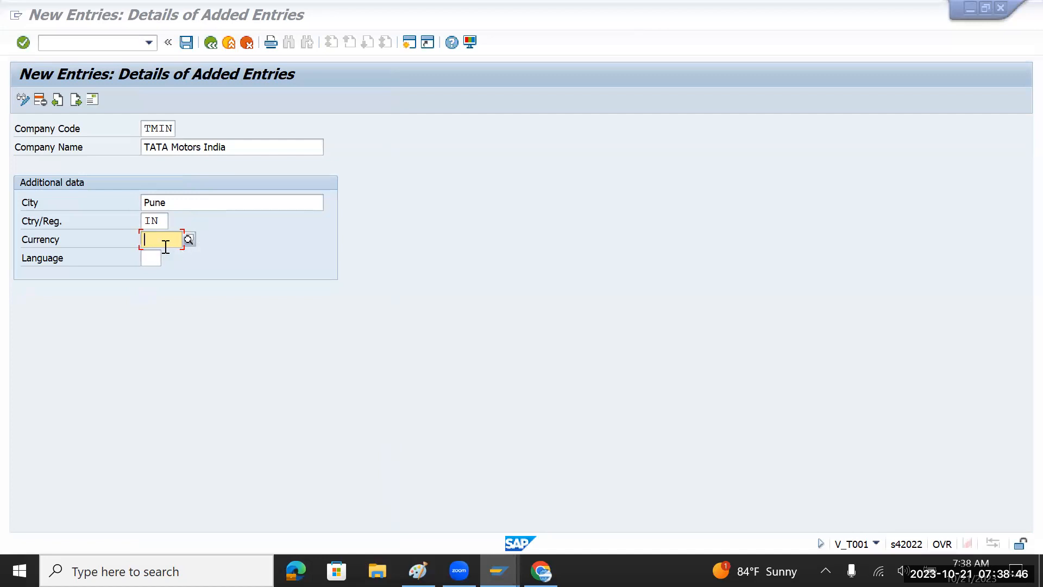
Choose currency INR (Indian Rupee) from the search help and set language EN.
left_click(189, 240)
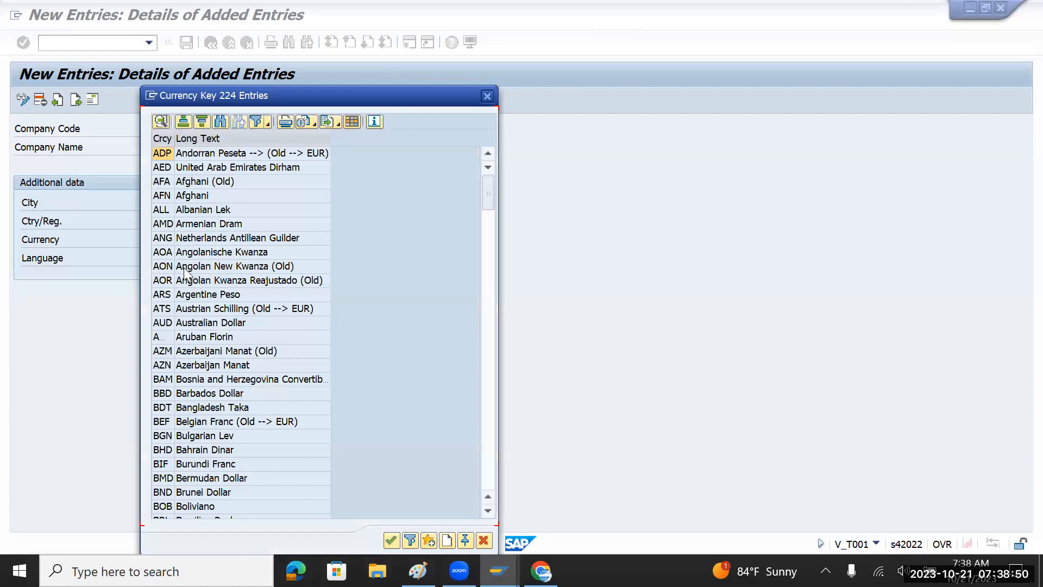
scroll(185, 357, "down", 20)
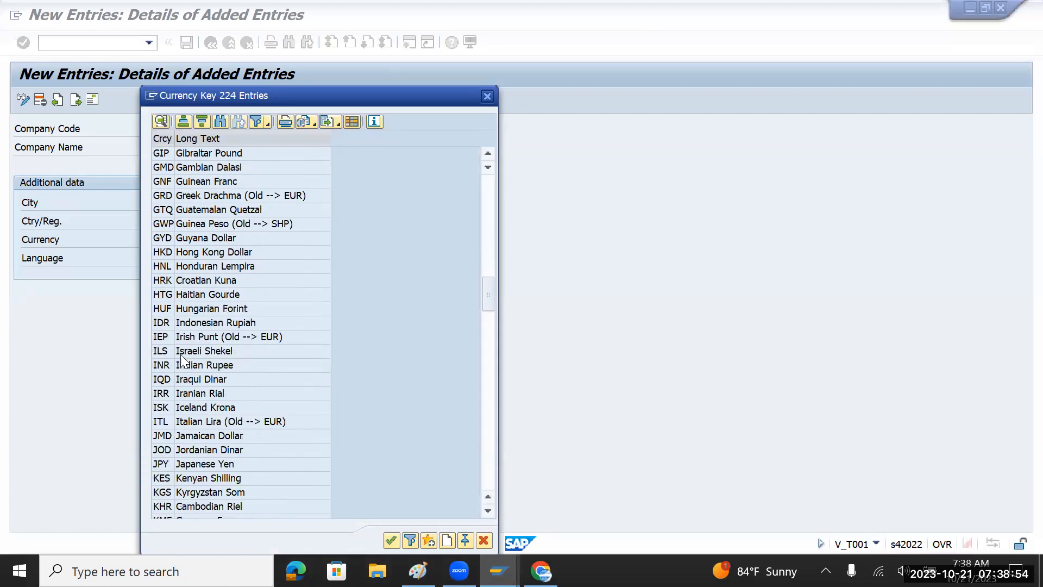
left_click(167, 364)
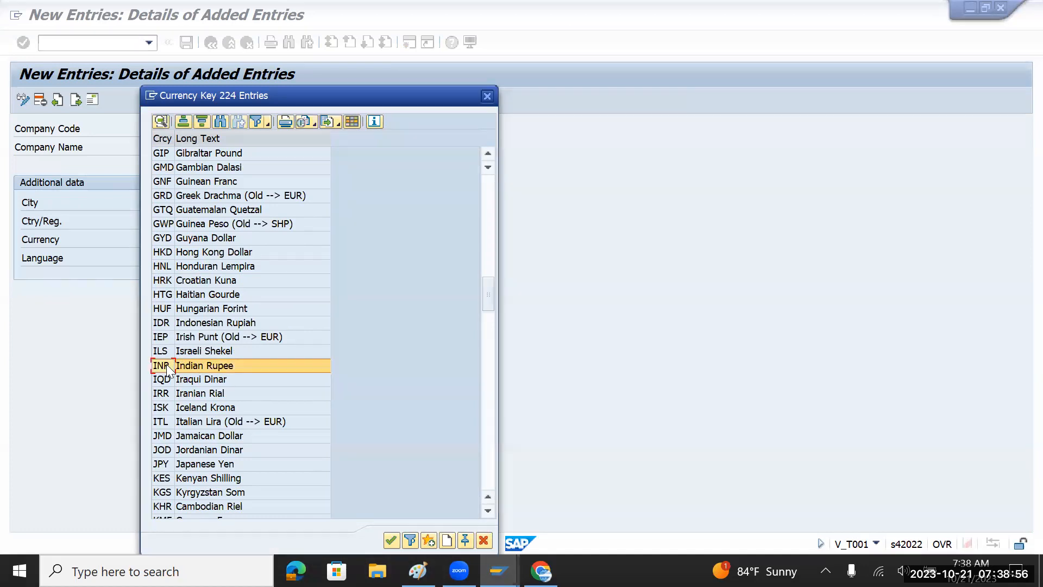
double_click(166, 364)
left_click(147, 257)
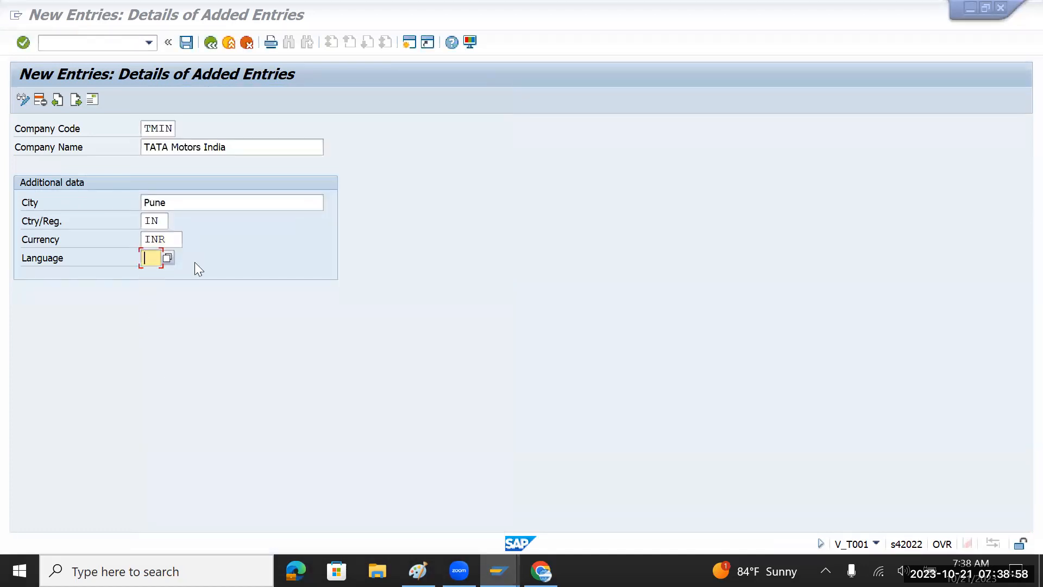
type("EN")
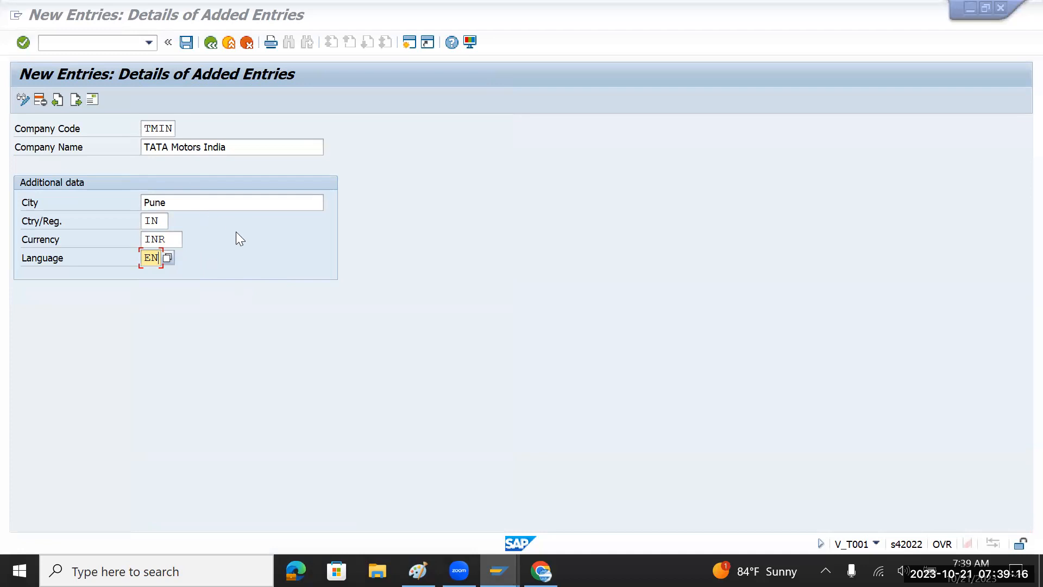
Open the address details for TMIN and set the title to Company.
left_click(91, 101)
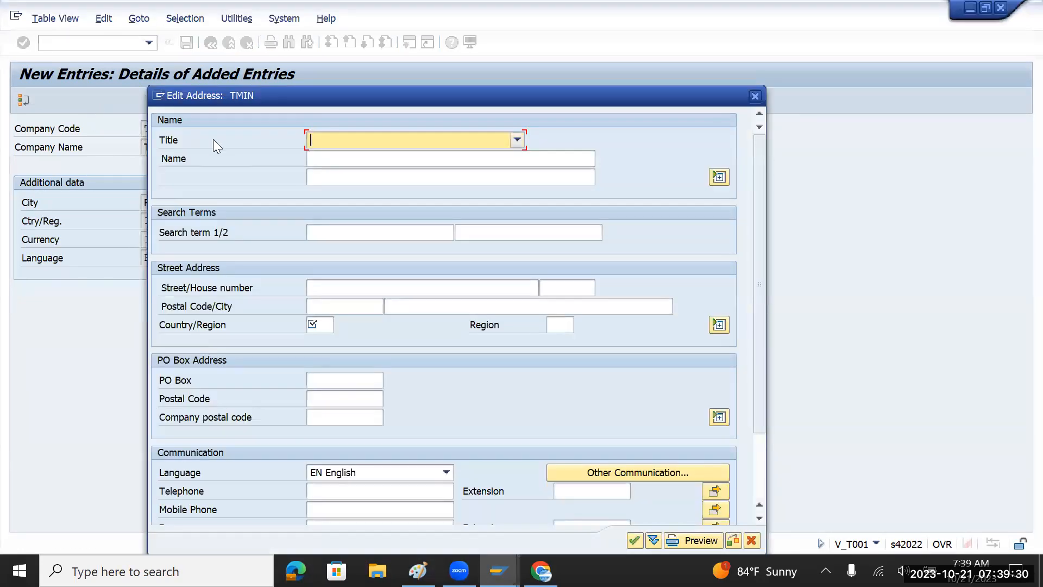
key("F4")
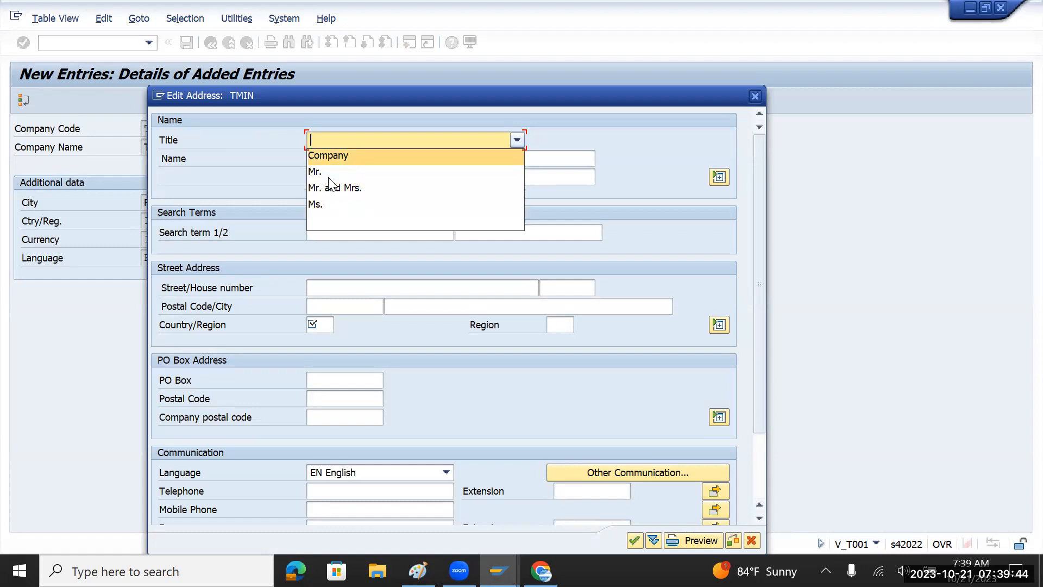
key("Return")
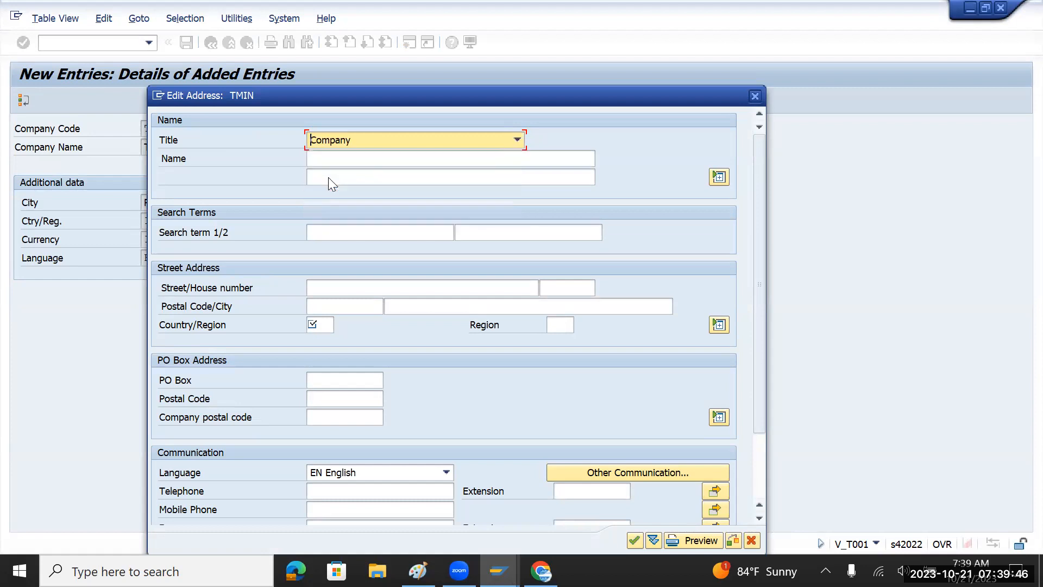
key("Tab")
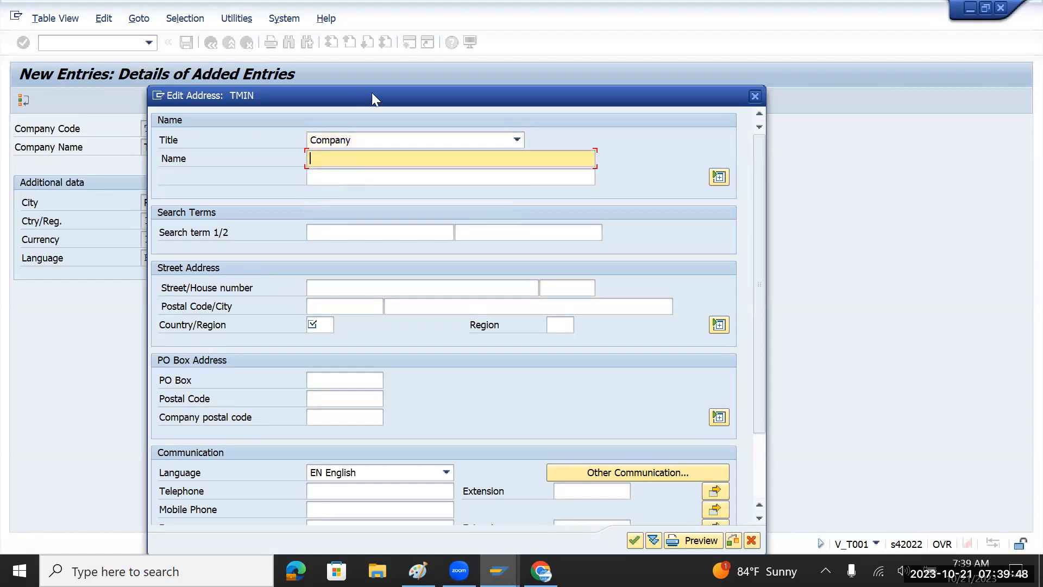
Enter TATA Motors India as the name in the address.
left_click_drag(371, 94, 281, 231)
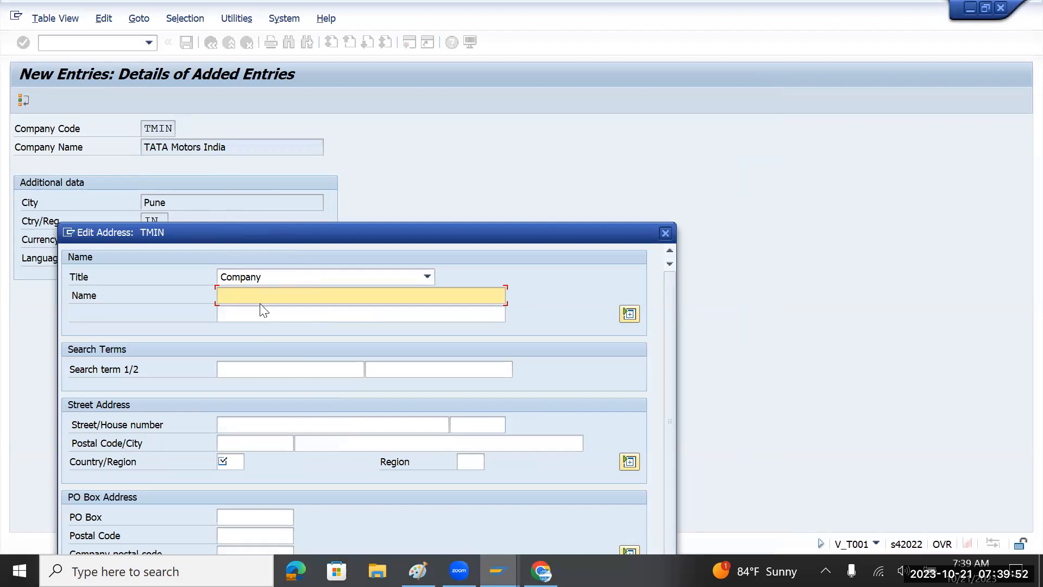
type("TATA Motors India")
left_click_drag(324, 298, 183, 306)
key("ctrl+c")
left_click_drag(382, 233, 521, 198)
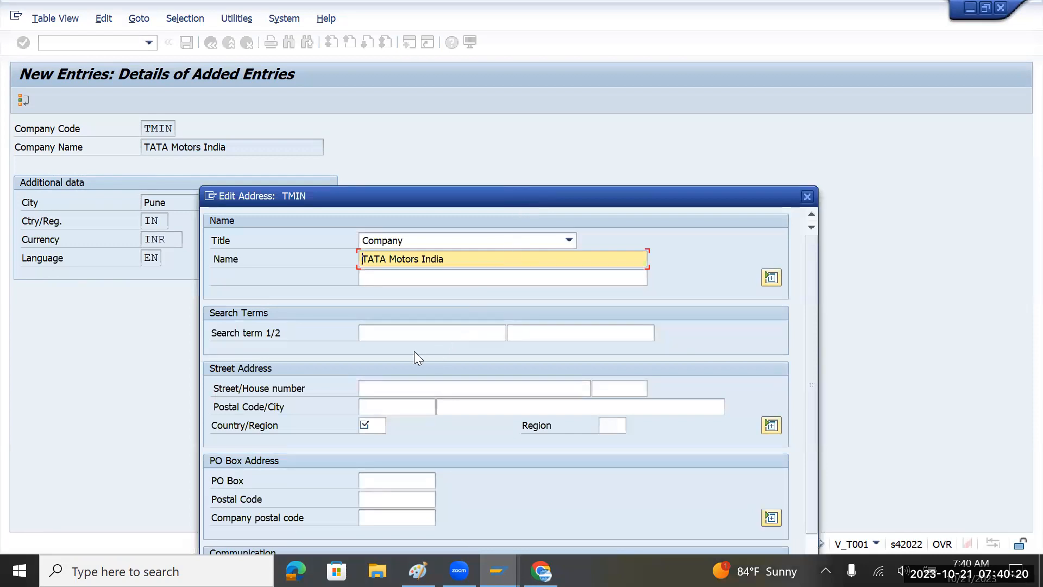
left_click(413, 337)
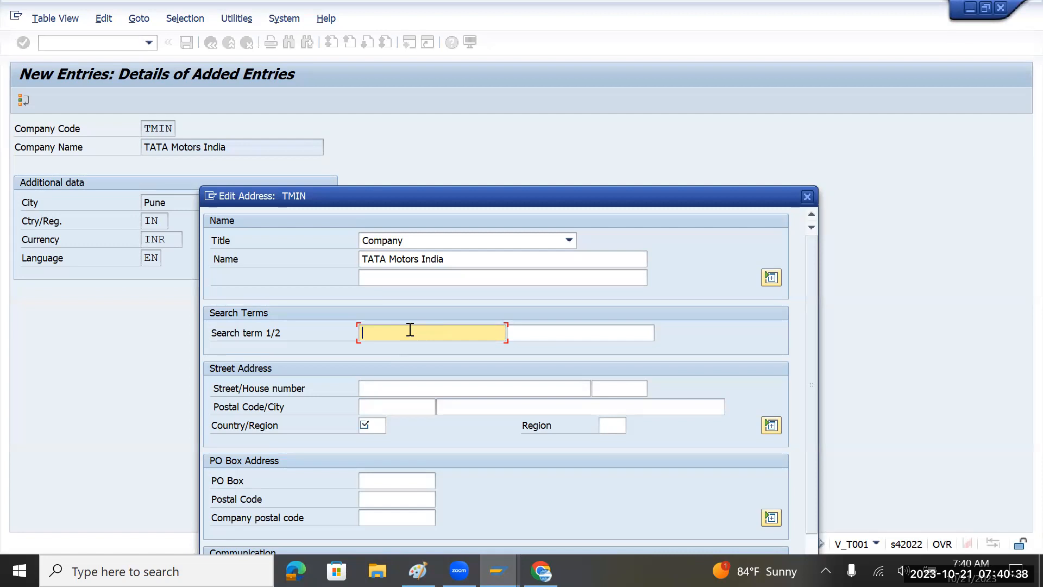
Enter TMIN as search term 1 in the TMIN address.
left_click_drag(471, 263, 351, 259)
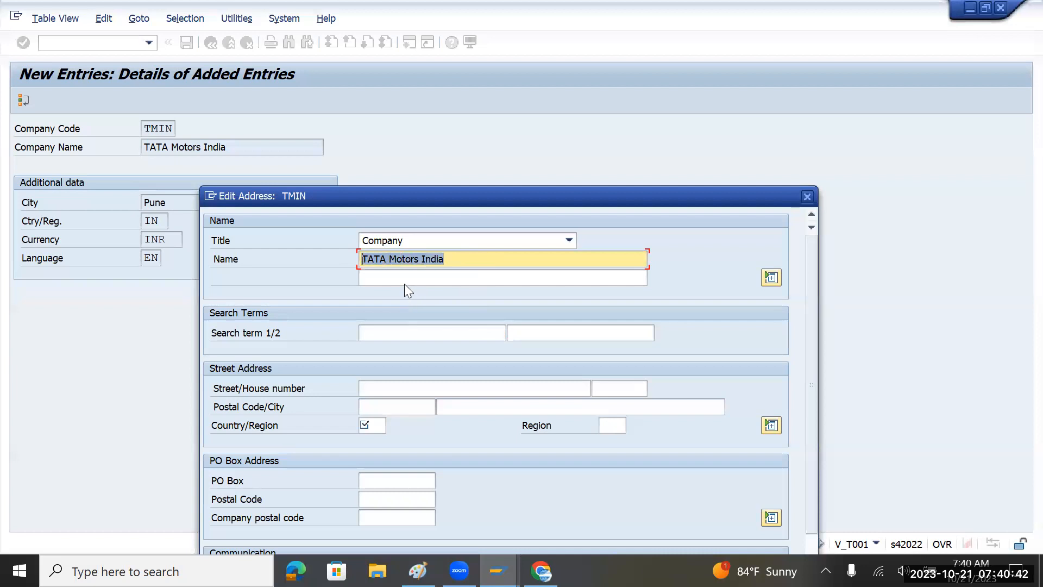
left_click(398, 332)
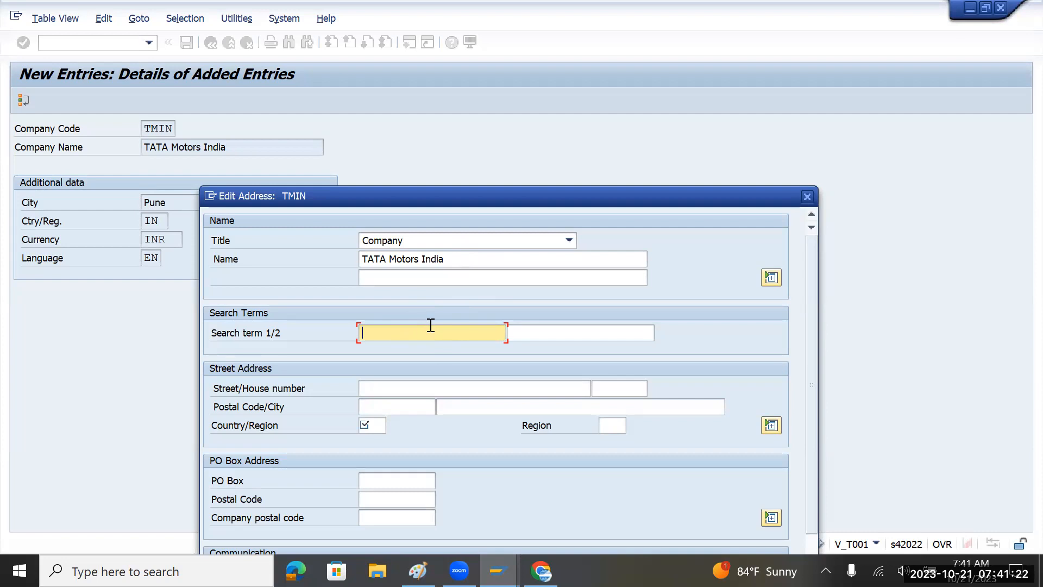
type("TMIN")
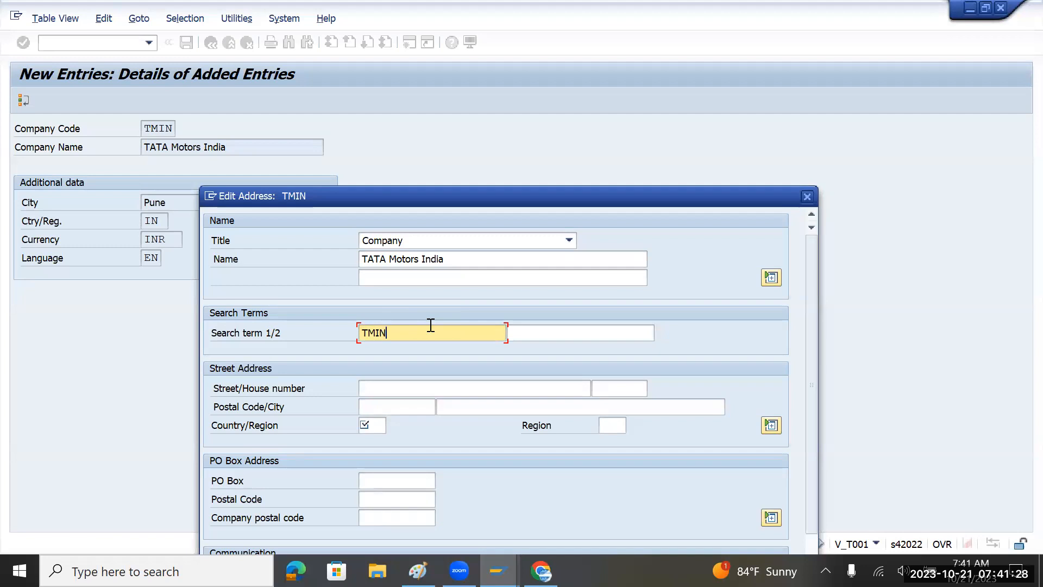
left_click(411, 388)
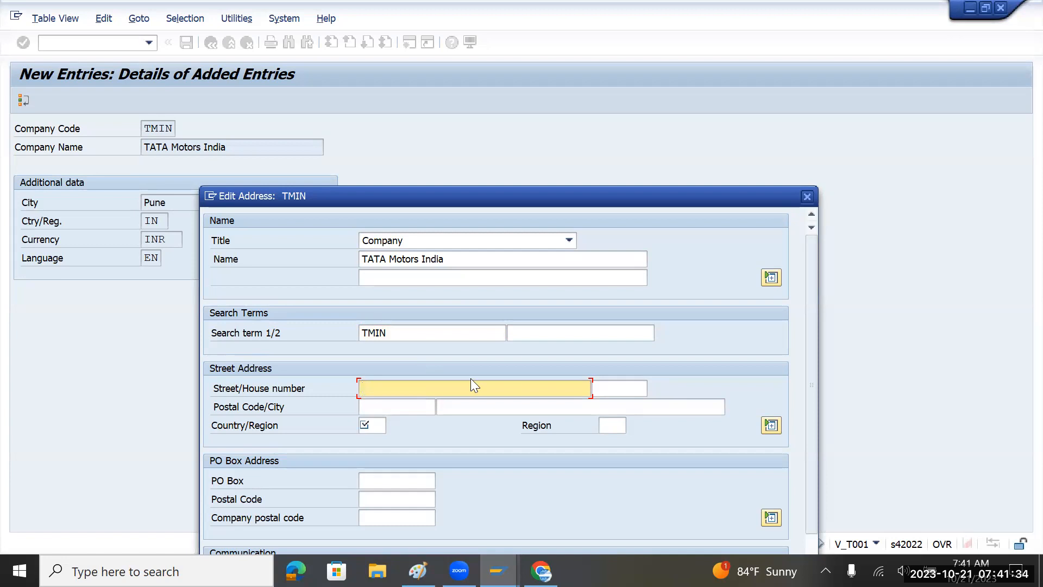
Enter street GB Street with house number 2013.
type("Pune")
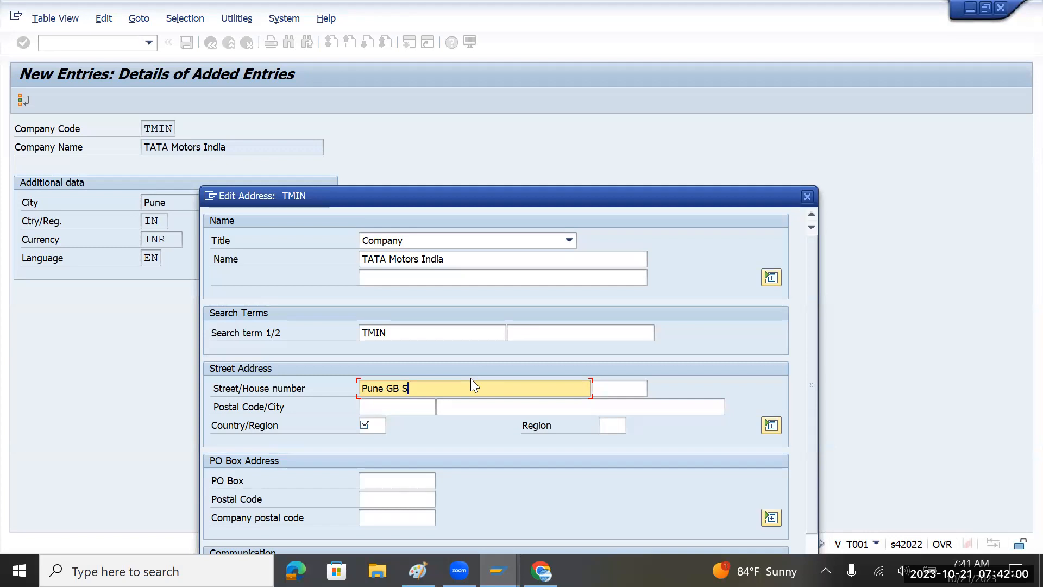
key("Tab")
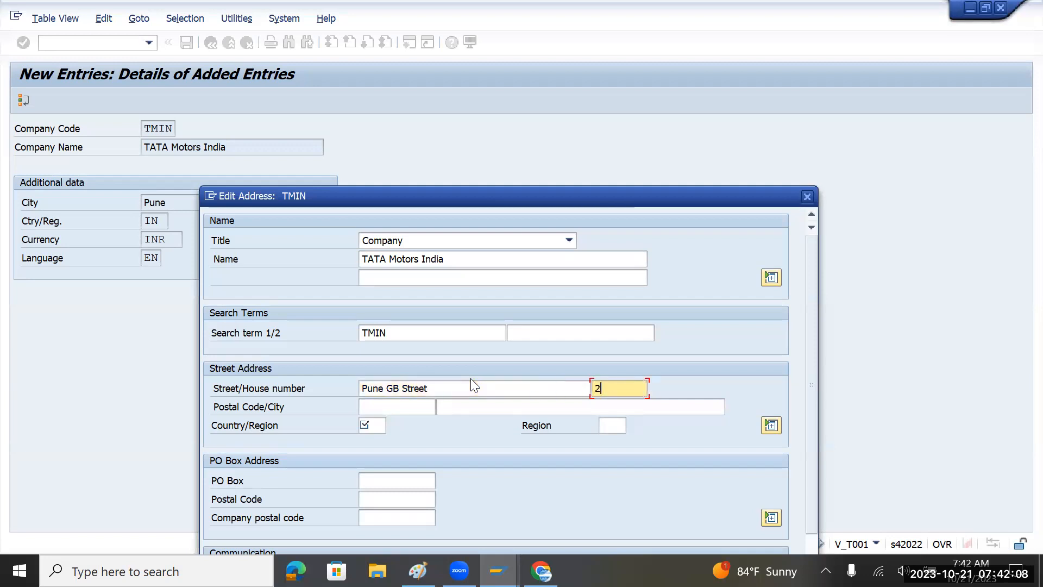
Set postal code 440440 and city Pune, and append '- TATA Motors' to the street.
left_click(428, 407)
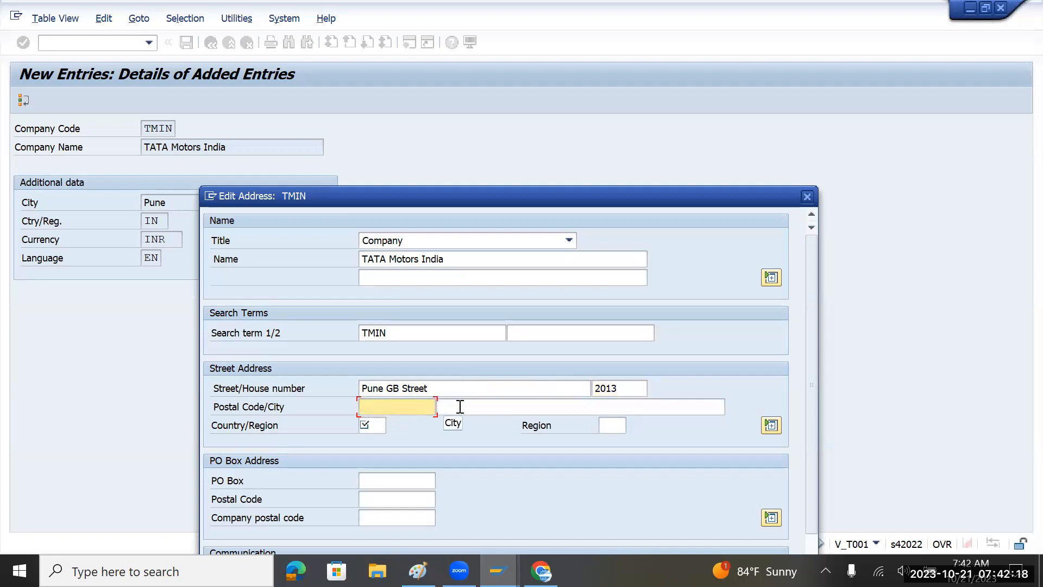
type("440440")
left_click(460, 407)
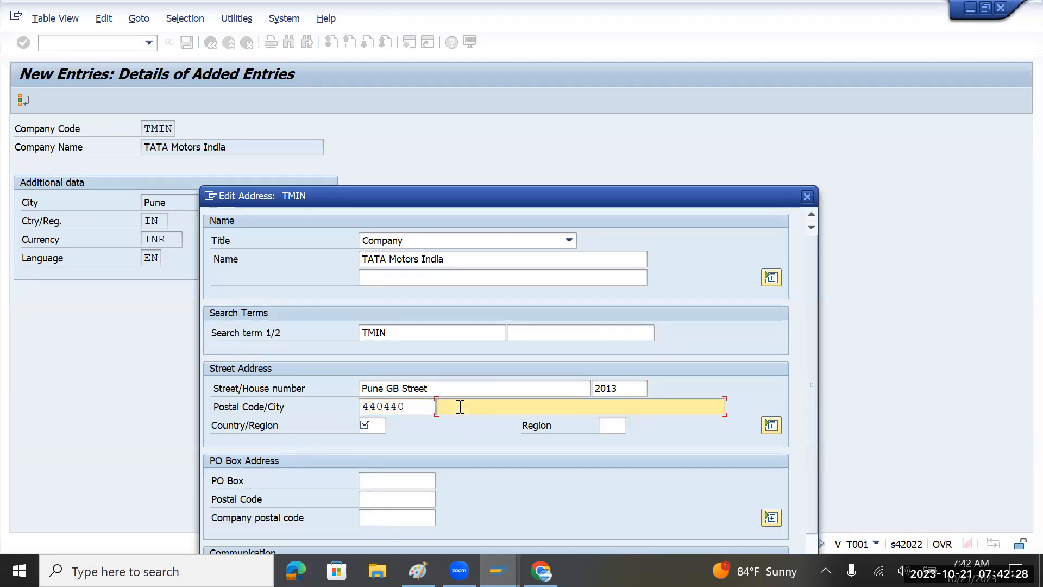
type("Pune")
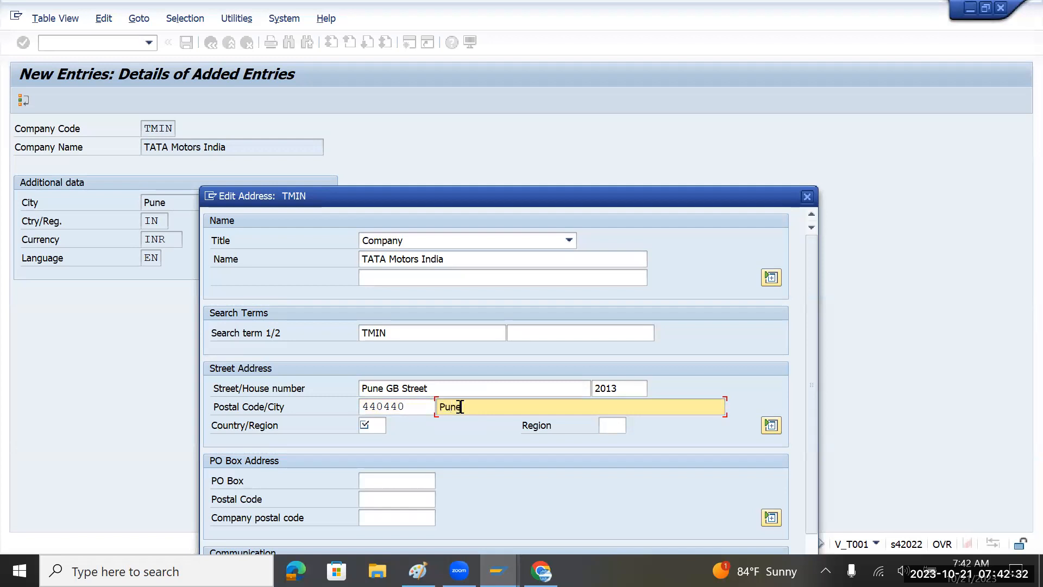
left_click(475, 390)
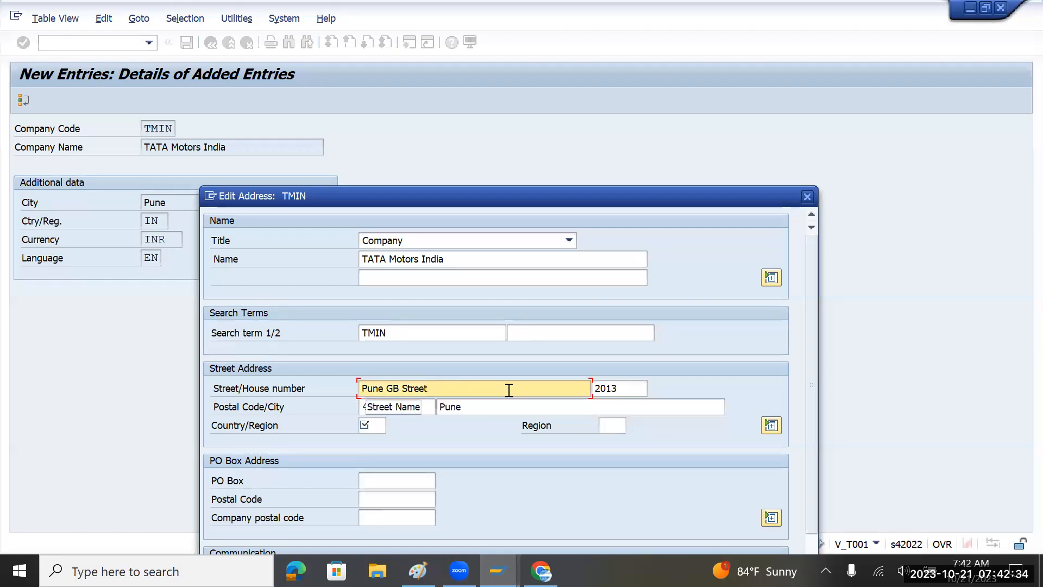
type("- ")
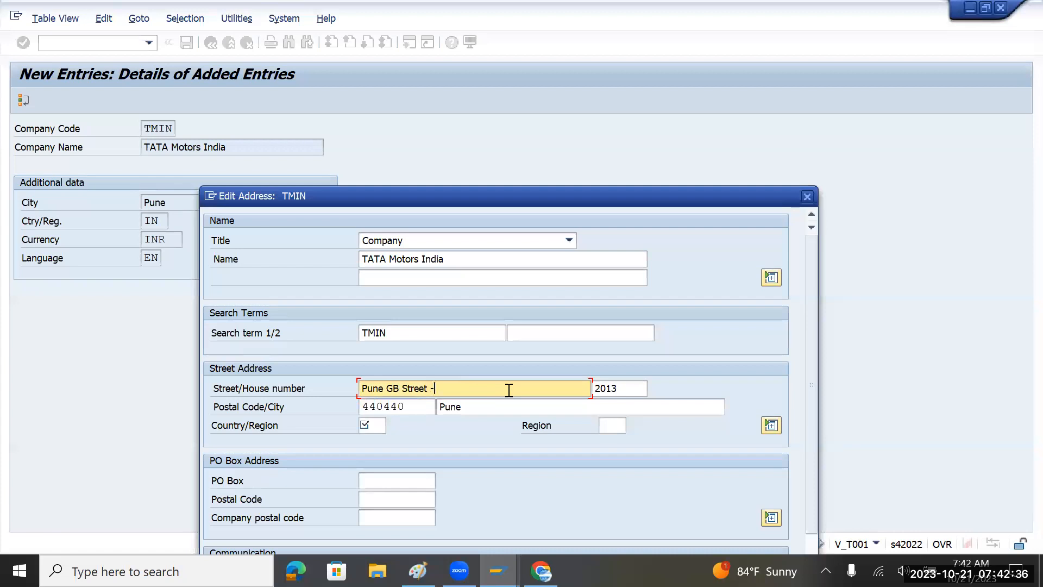
type("TATA Motors")
Enter IN as the address Country/Region and bring up the Region value list.
left_click(372, 429)
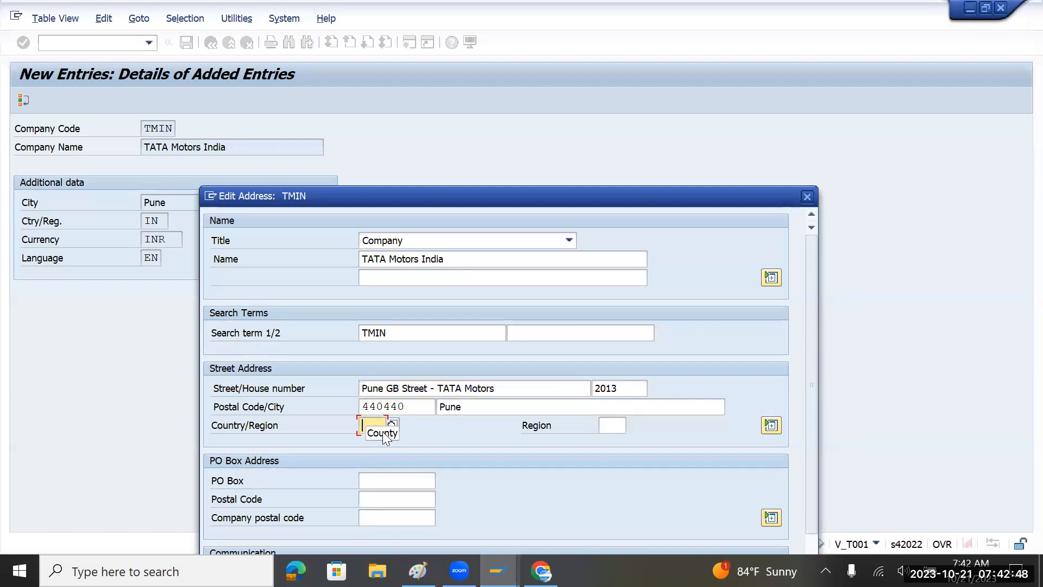
type("in")
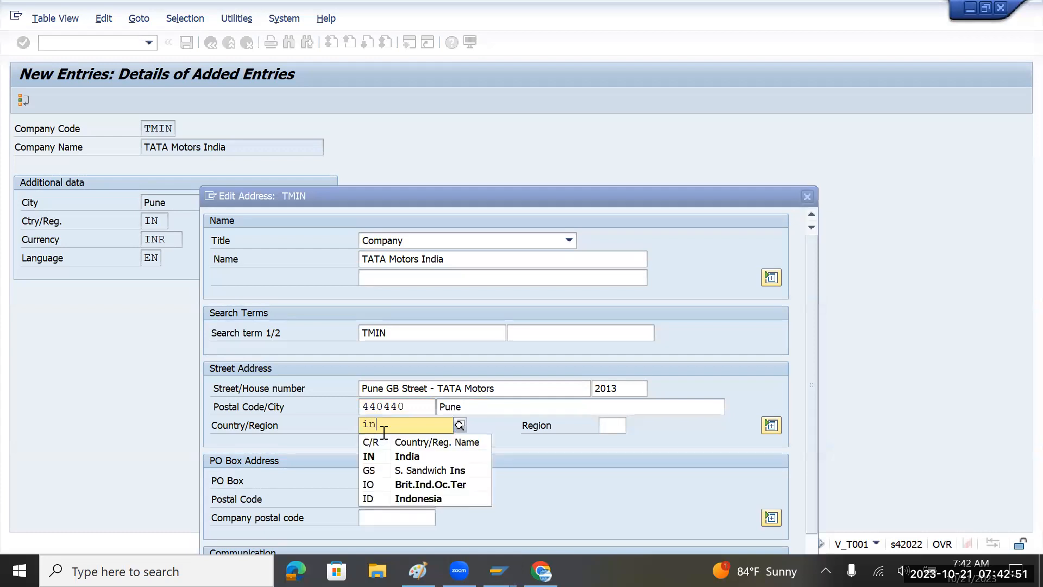
key("Tab")
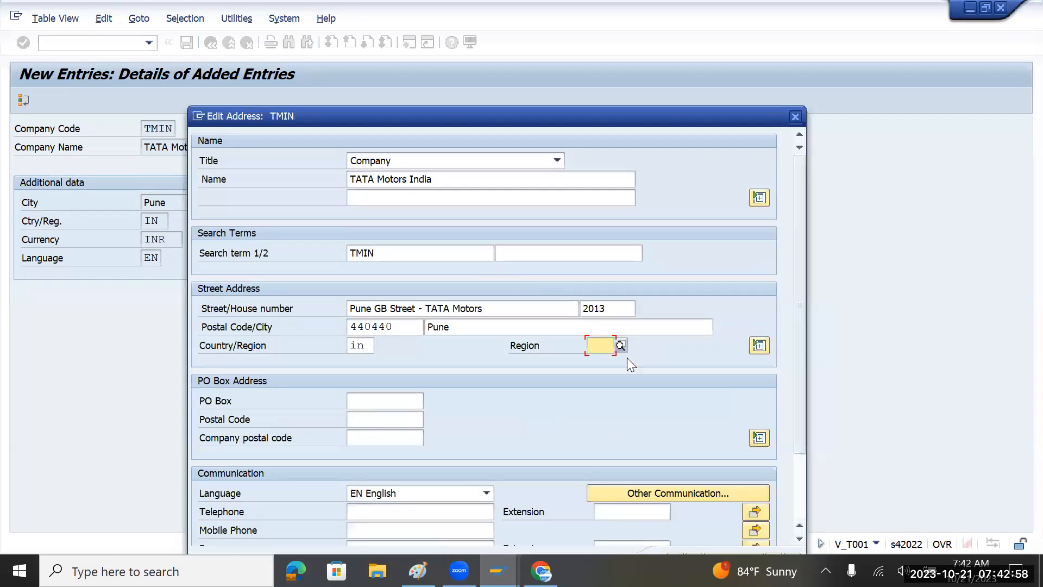
left_click(622, 345)
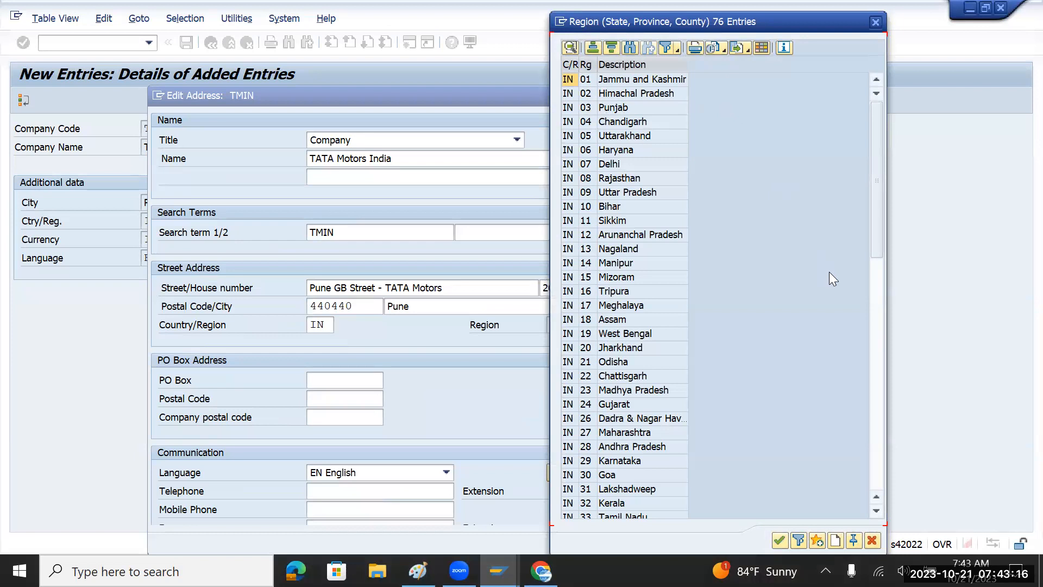
Choose region 27 Maharashtra from the Region value list for the TMIN address.
scroll(829, 272, "down", 1)
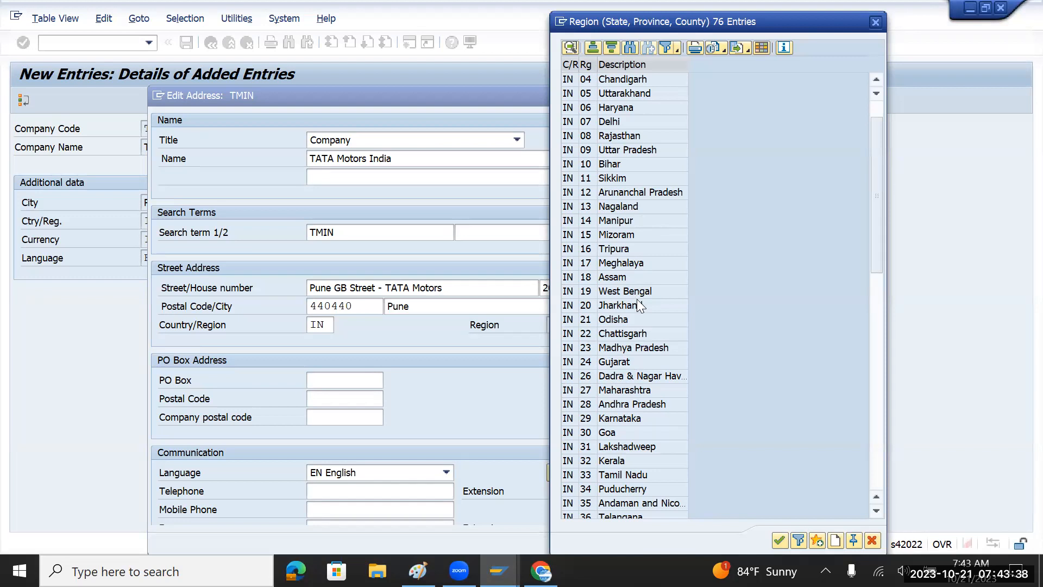
left_click(620, 392)
double_click(619, 392)
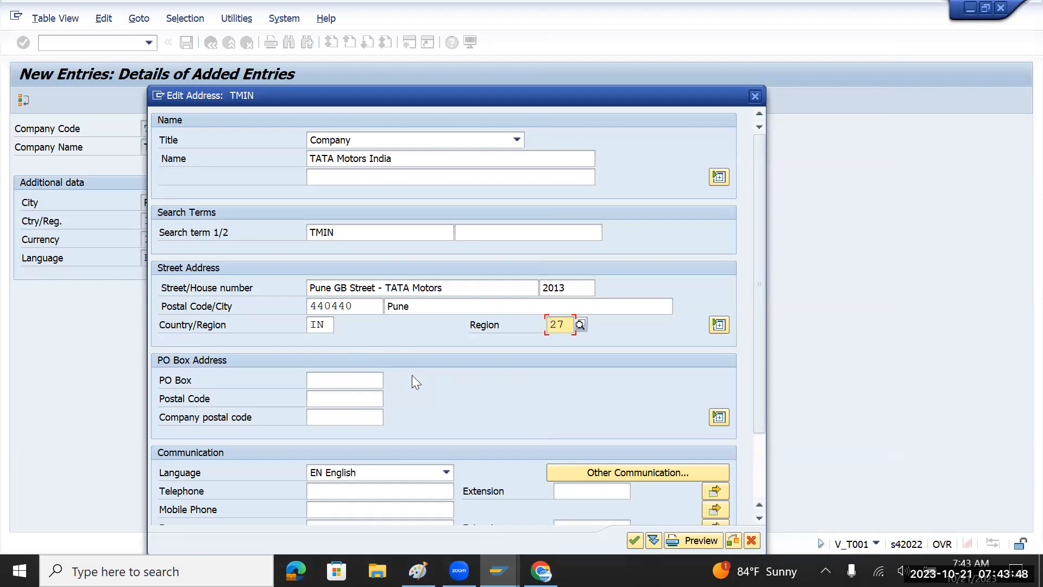
left_click_drag(761, 379, 754, 474)
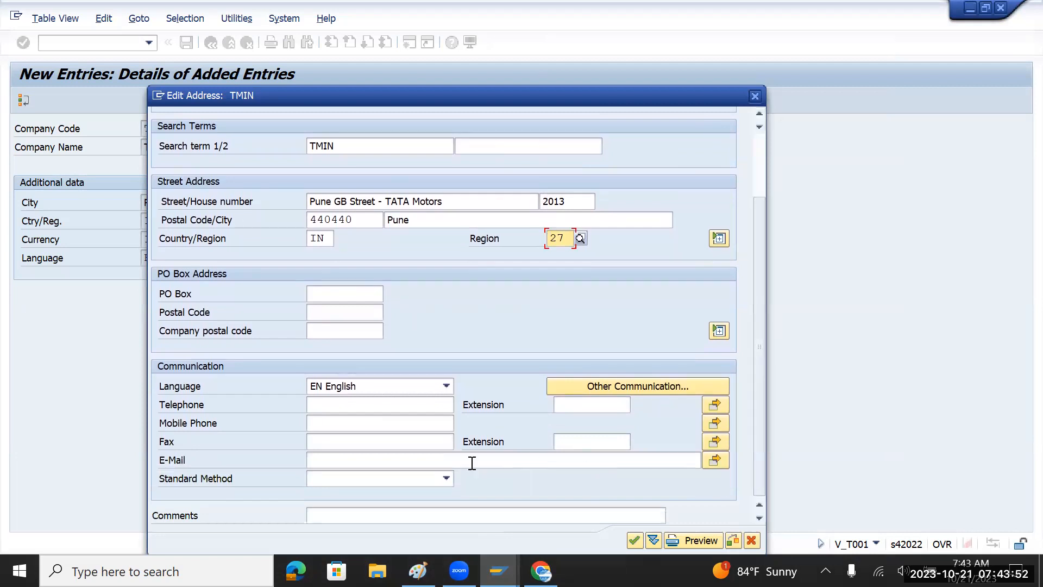
left_click(377, 464)
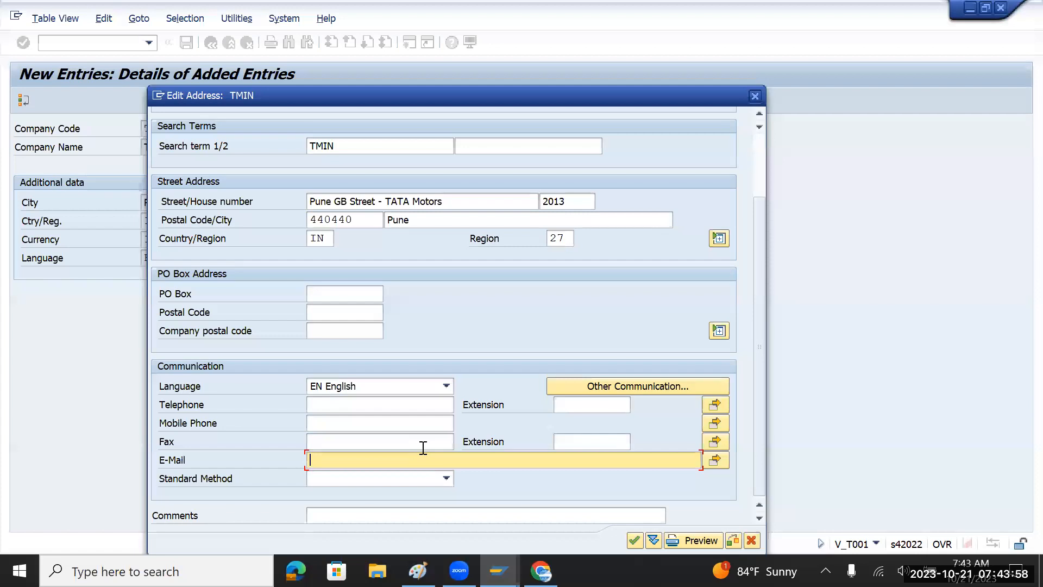
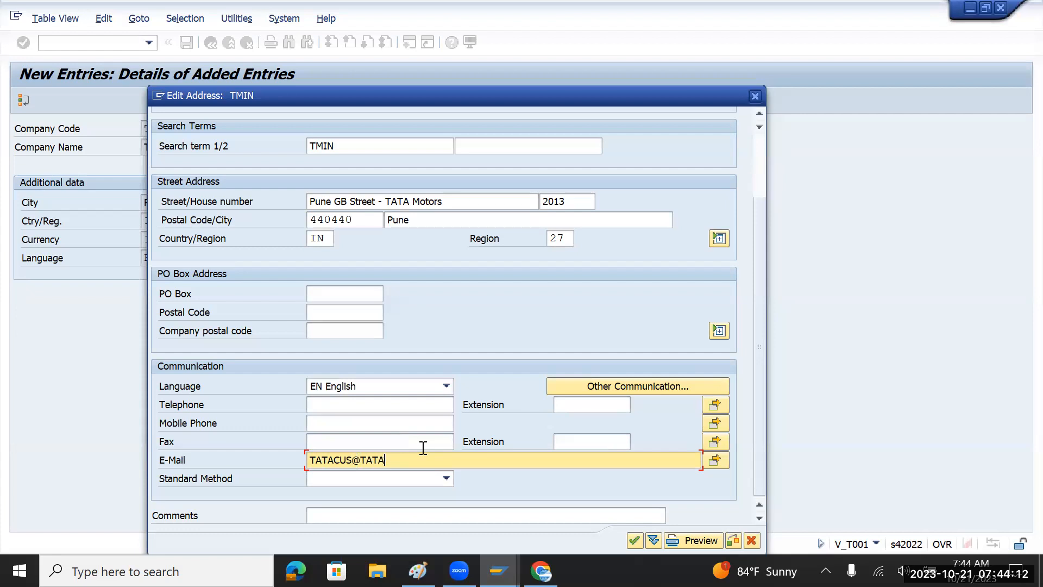
Enter the company e-mail address in the E-Mail field, fixing typos along the way.
key("Left")
key("Left")
key("Left")
key("Left")
key("Delete")
key("Delete")
key("Delete")
key("Delete")
Change the rejected e-mail ending ',COM' to '.com' and accept the TMIN address.
left_click(634, 540)
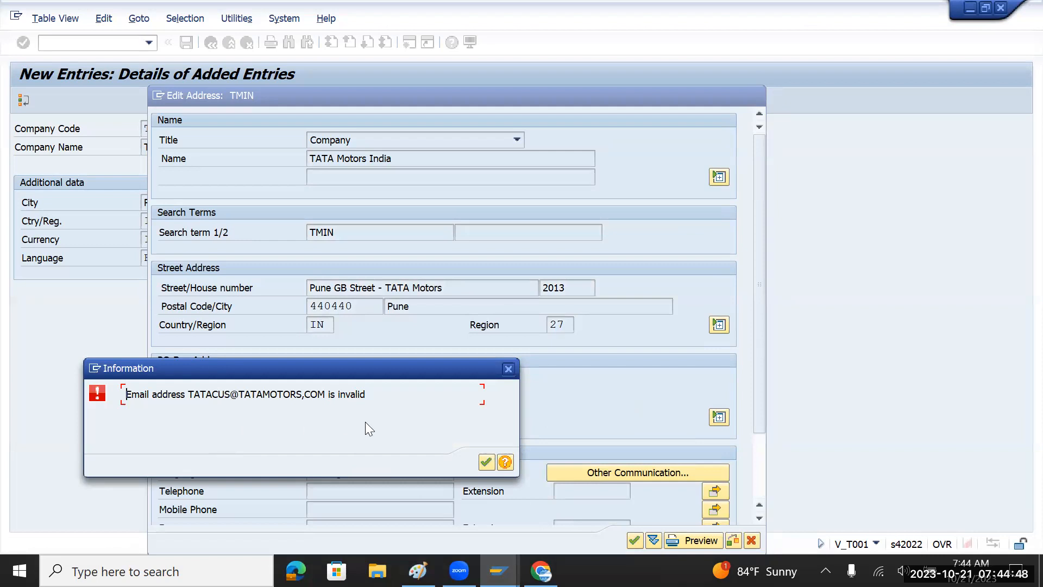
left_click(486, 463)
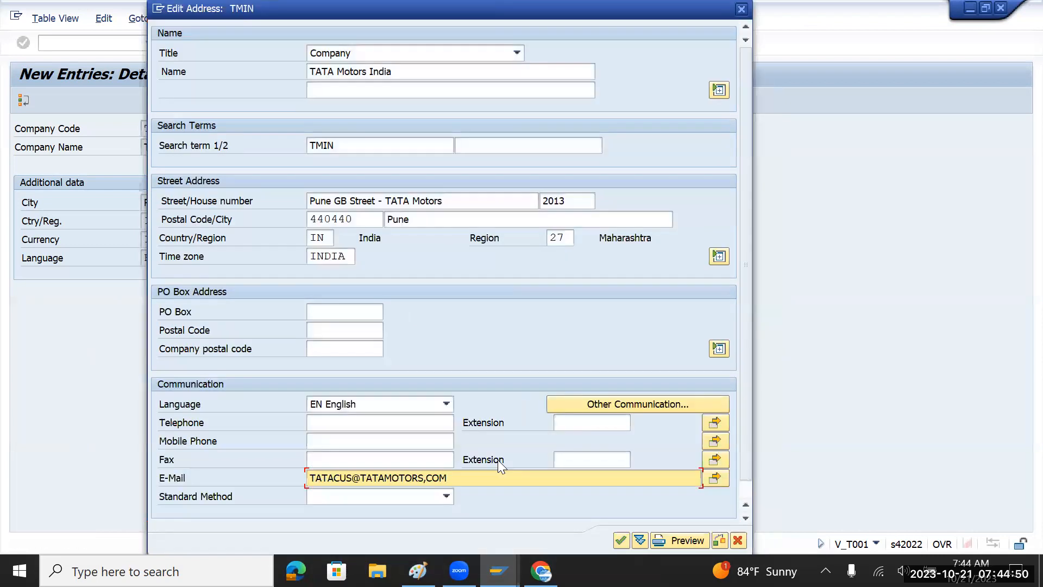
left_click(429, 478)
key("BackSpace")
type(".com")
left_click(617, 541)
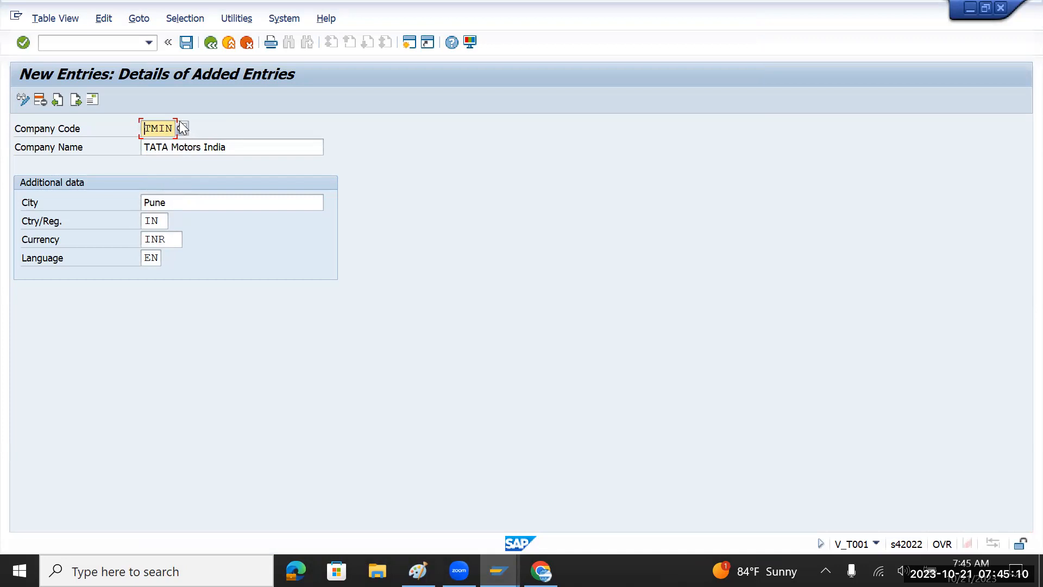
Save company code TMIN, confirming the Edit Address popup.
left_click(187, 43)
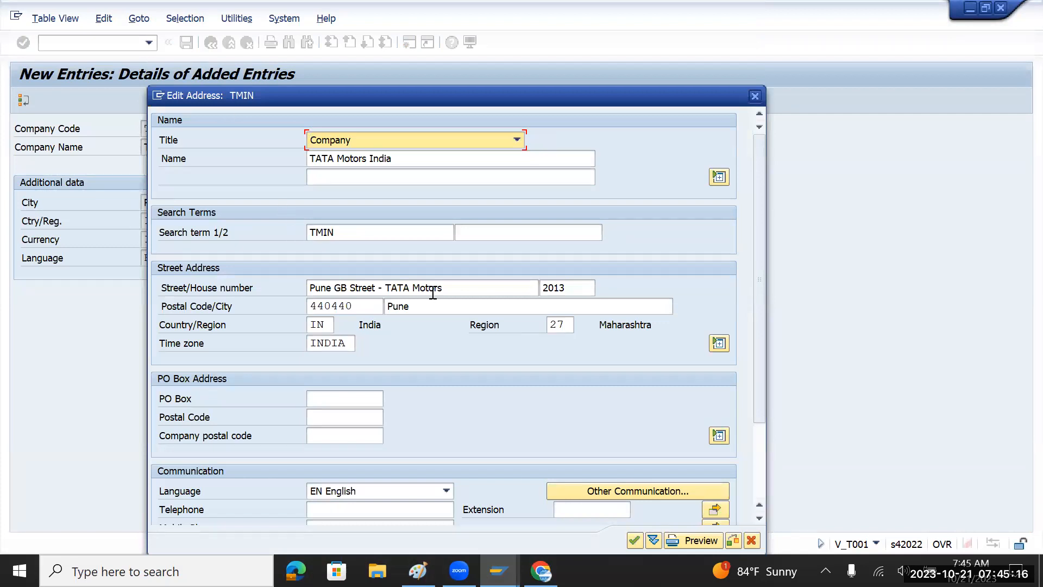
left_click(634, 542)
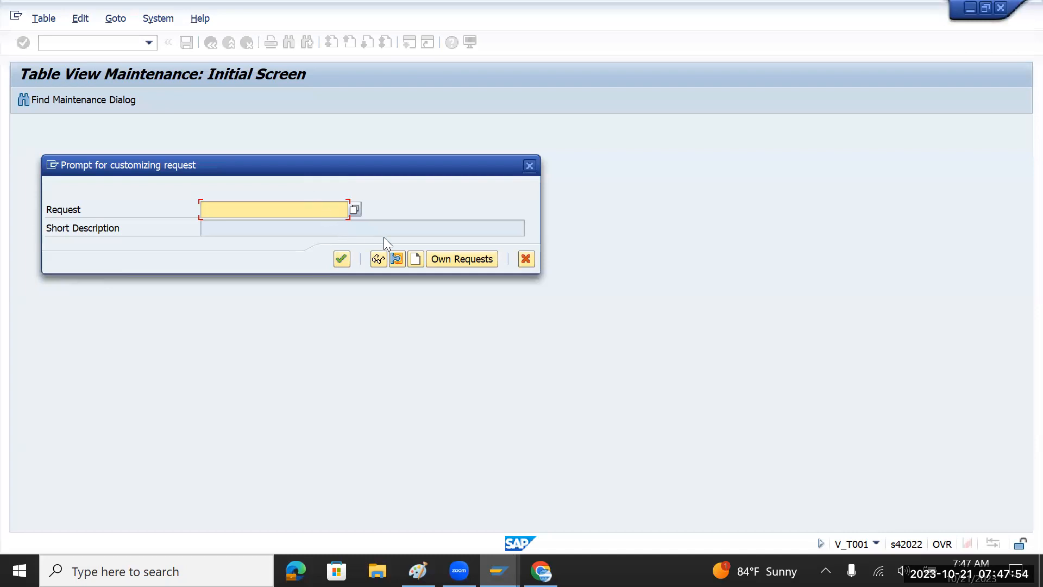
Create customizing request 'FI_Basis setting' and record the TMIN entry under it.
left_click(417, 259)
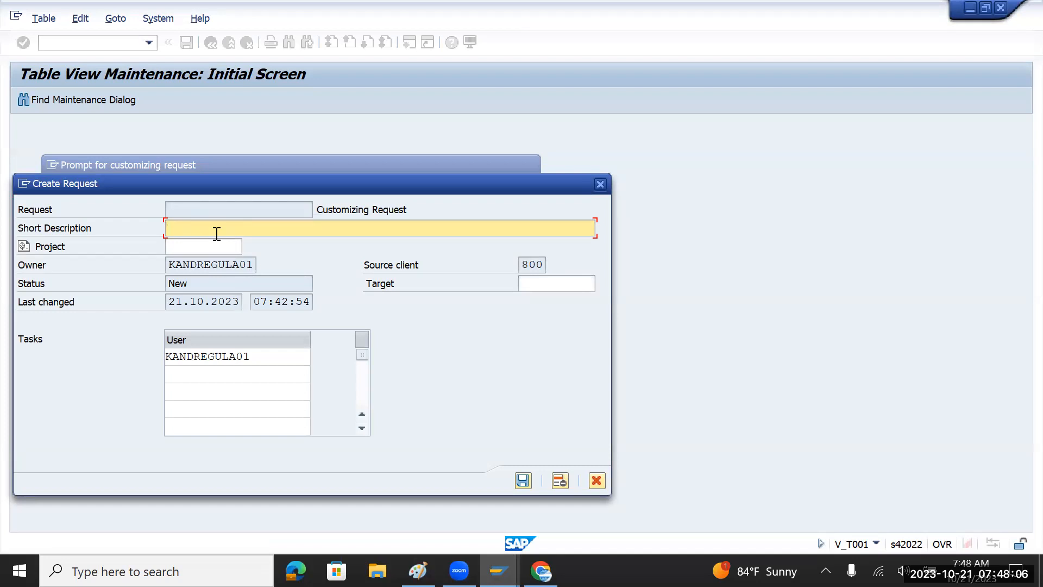
type("FI_Basis setting")
left_click(522, 481)
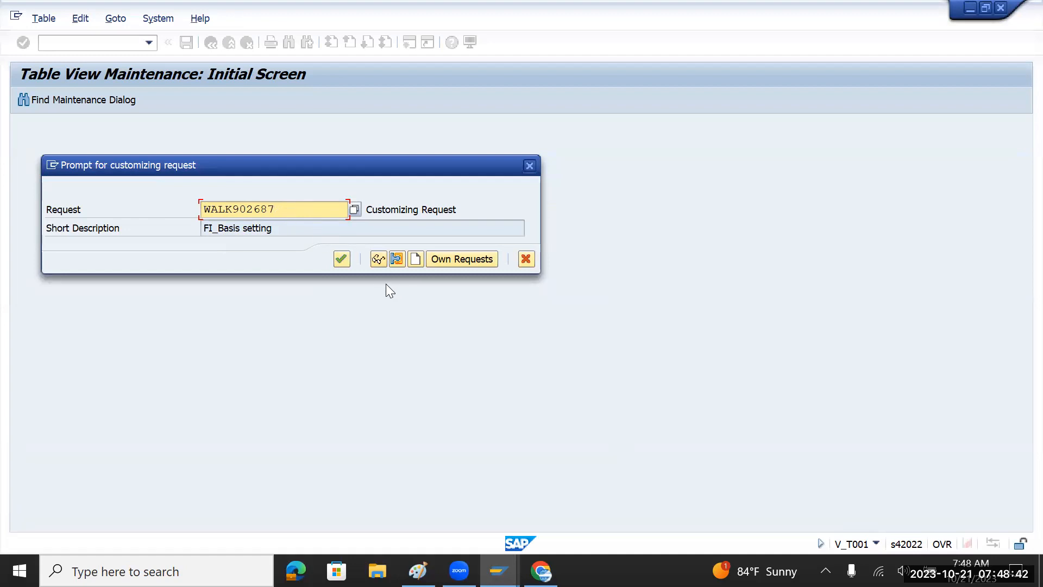
left_click(342, 258)
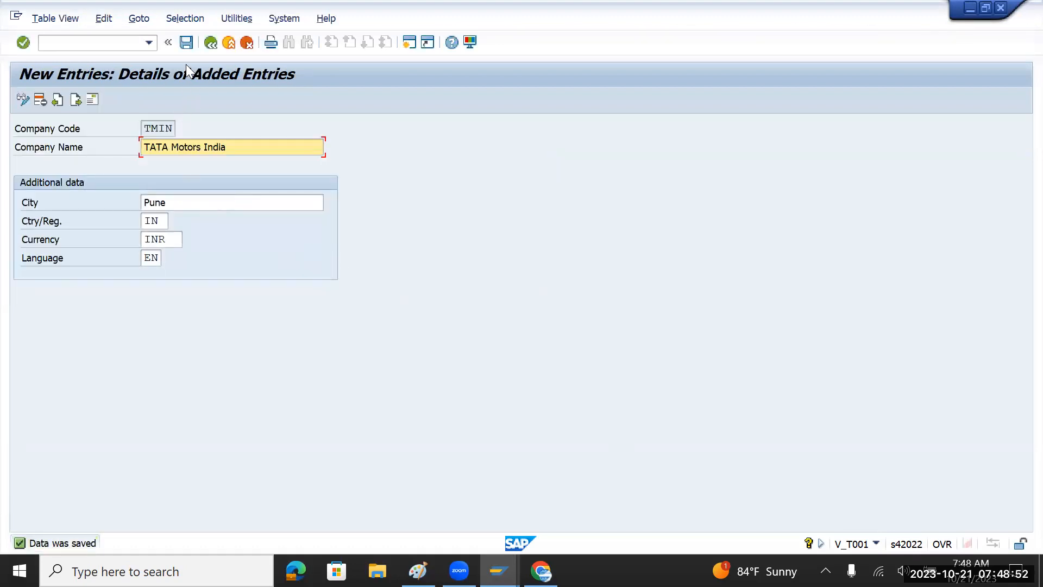
Return to the IMG tree, close Select Activity and collapse Enterprise Structure.
left_click(186, 42)
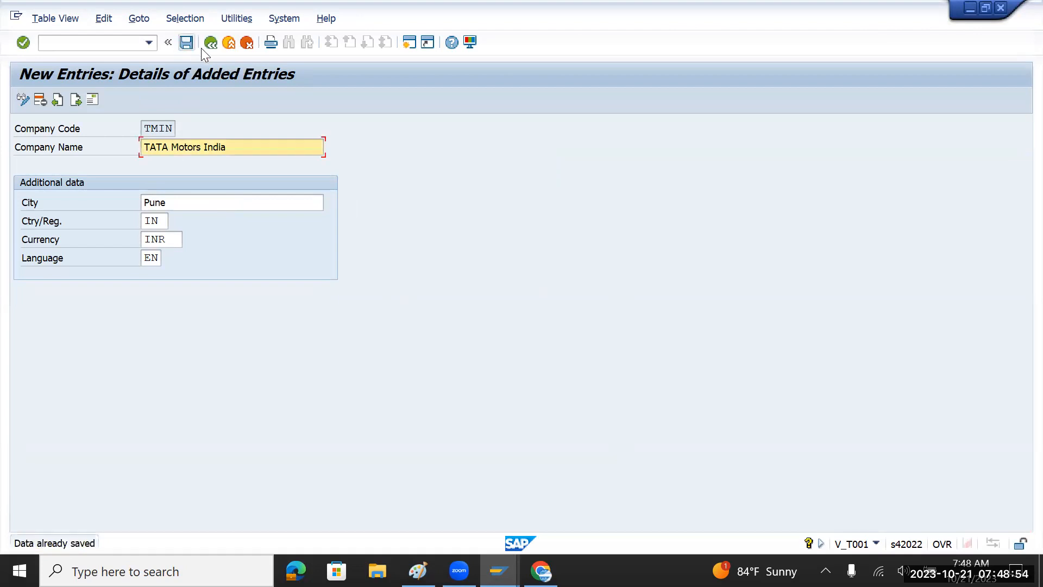
left_click(210, 42)
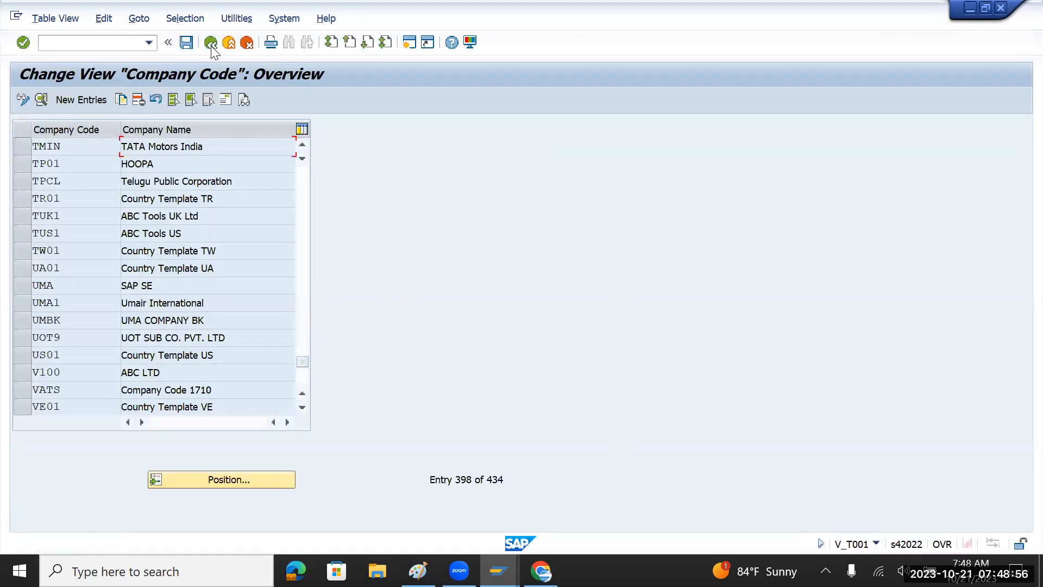
left_click(210, 43)
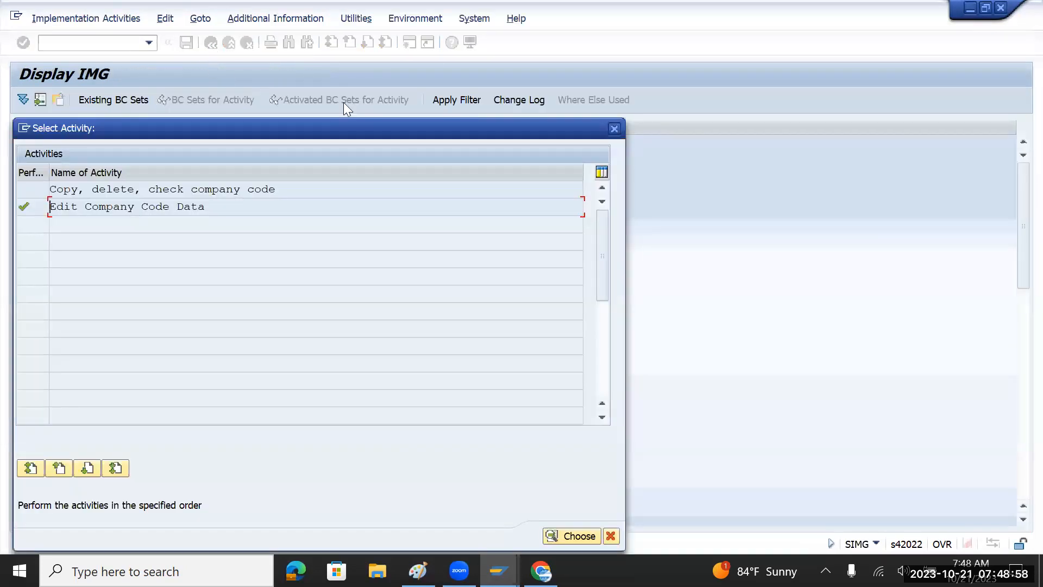
left_click_drag(120, 129, 154, 230)
left_click(652, 232)
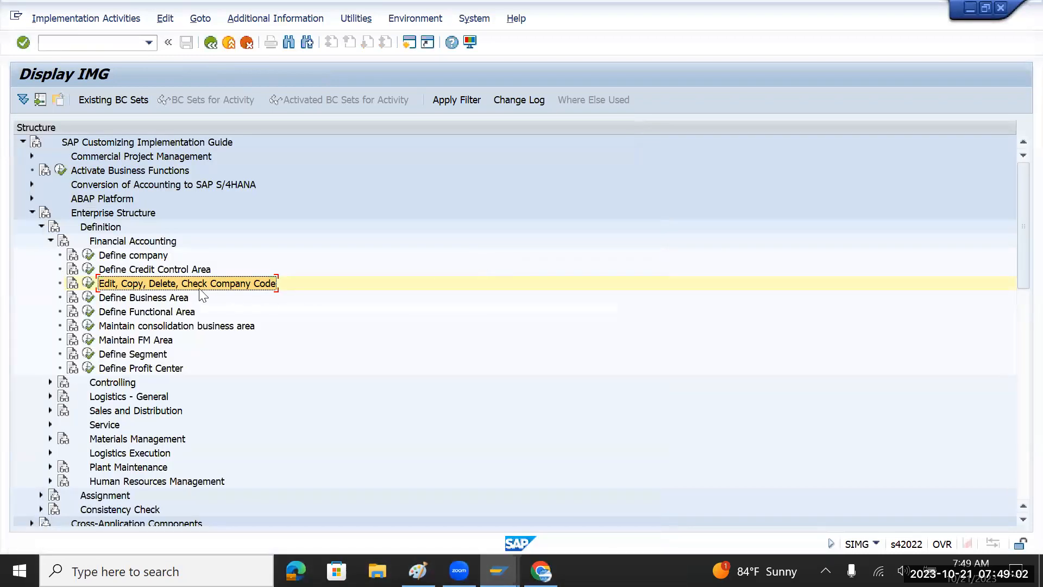
left_click(50, 241)
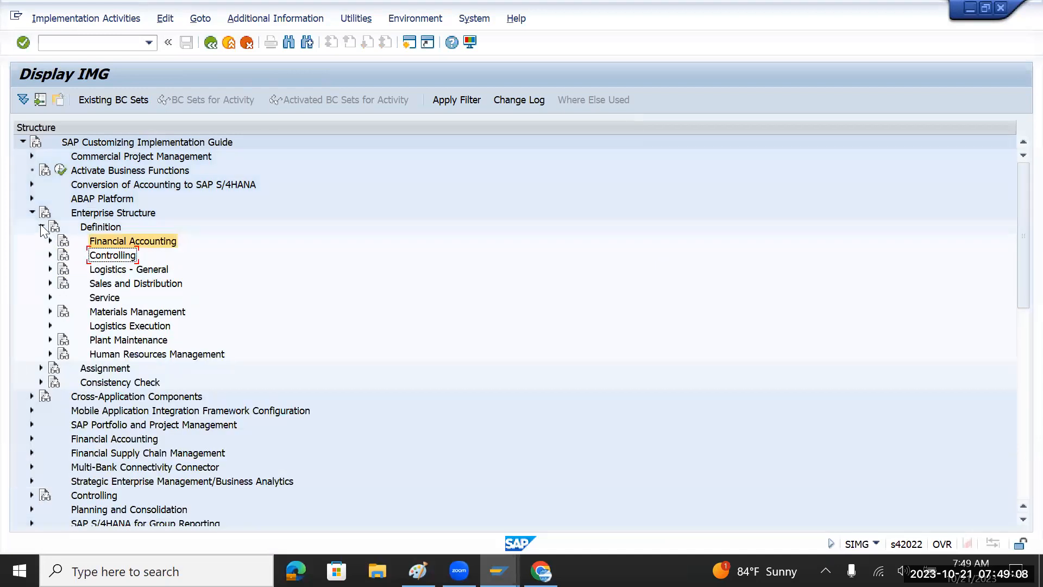
left_click(41, 228)
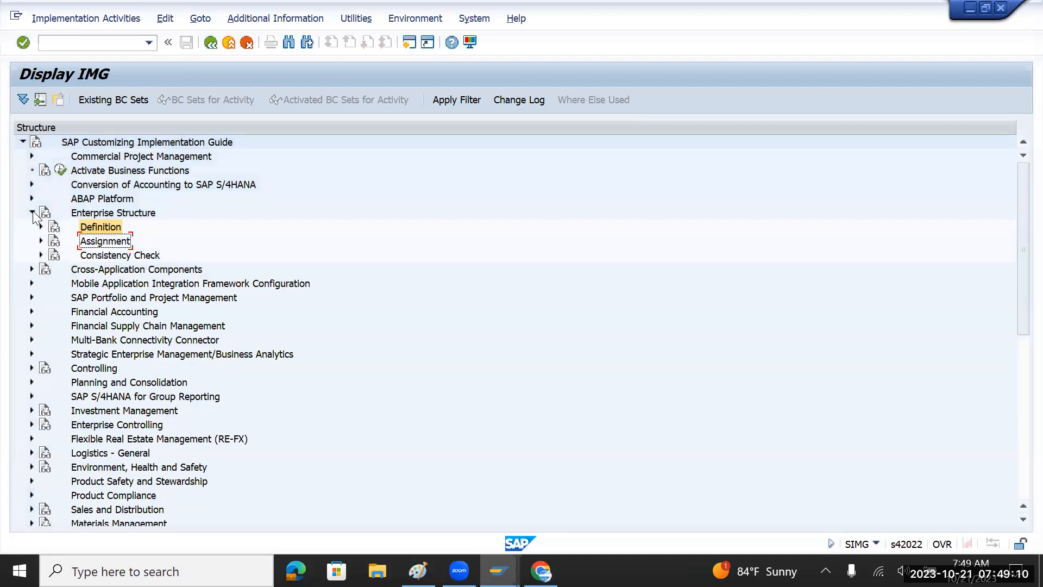
left_click(32, 212)
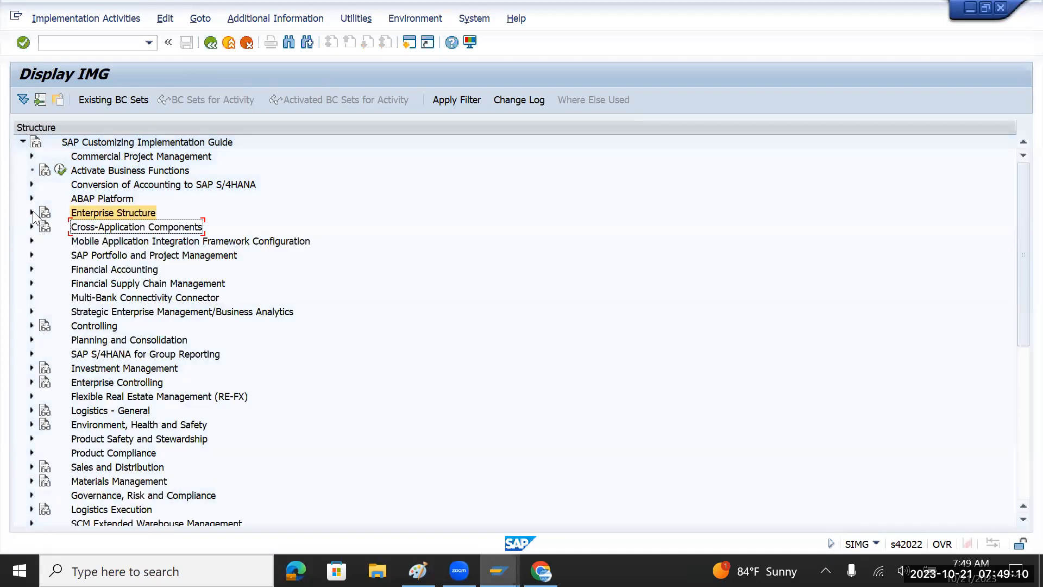
Expand Financial Accounting > Global Settings > Ledgers > Ledger and run Define Settings for Ledgers and Currency Types.
left_click(105, 271)
left_click(31, 269)
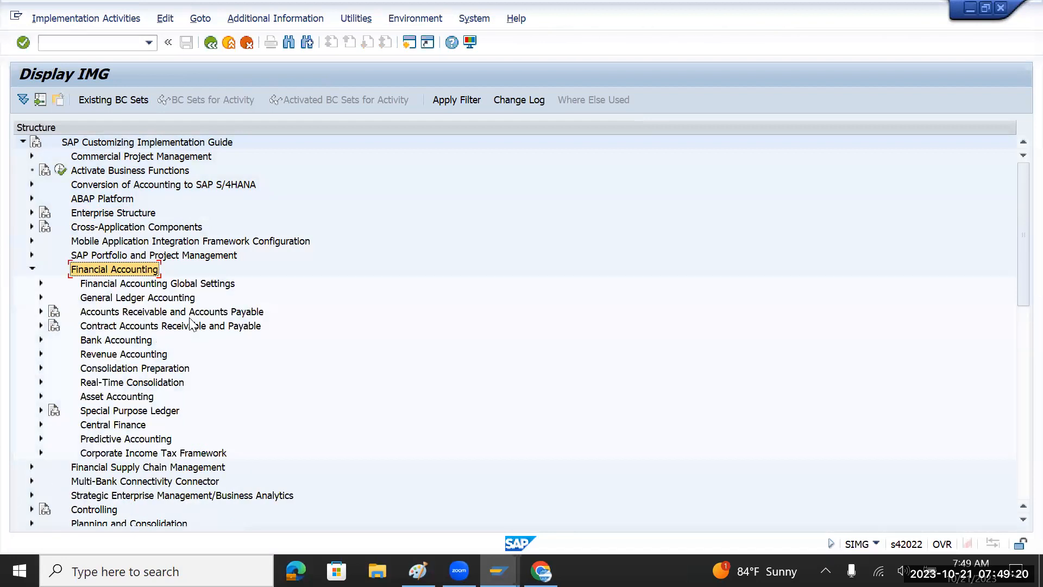
left_click(161, 284)
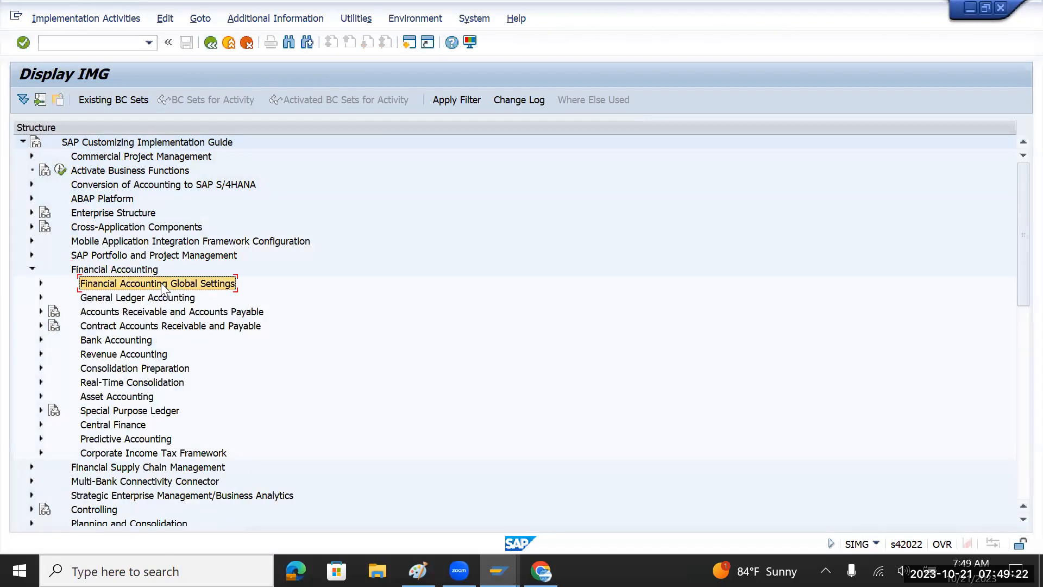
left_click(40, 283)
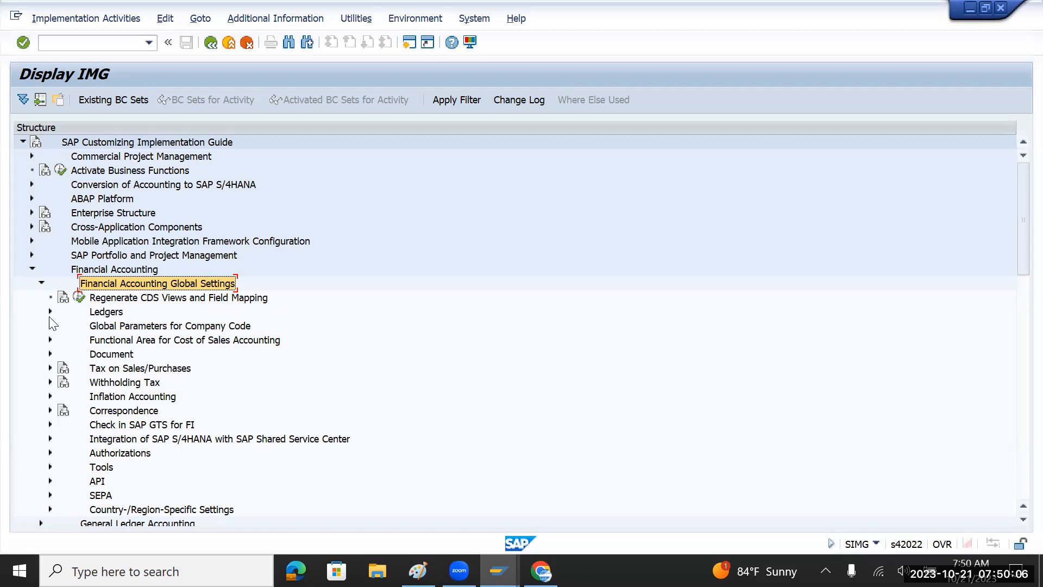
left_click(117, 313)
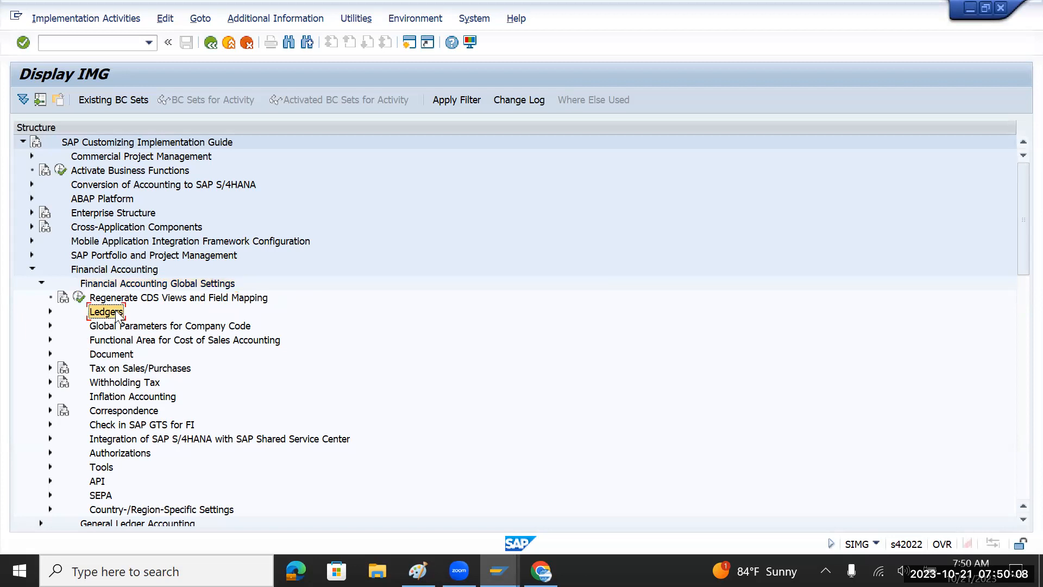
left_click(48, 313)
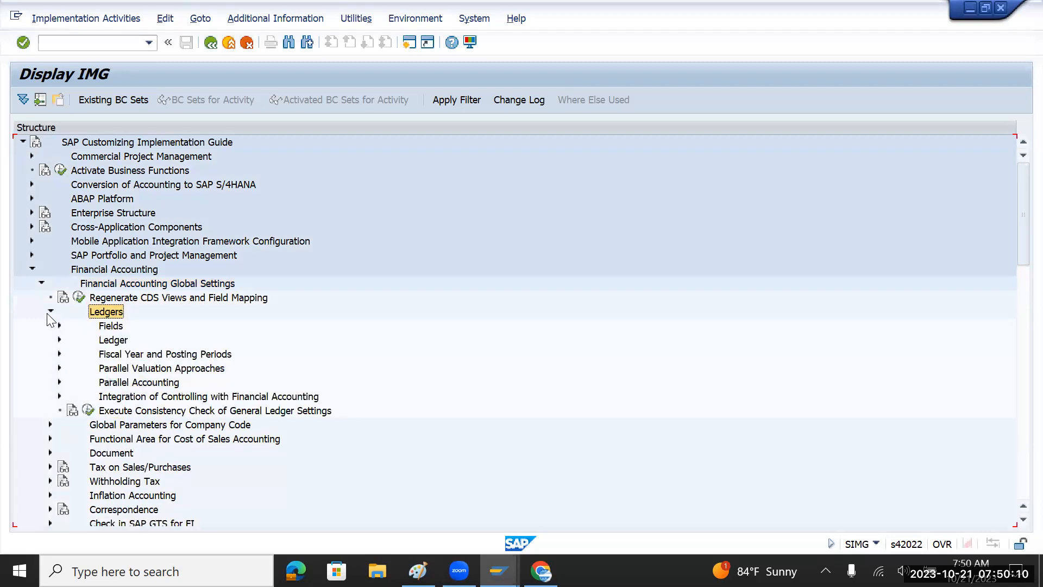
left_click(110, 341)
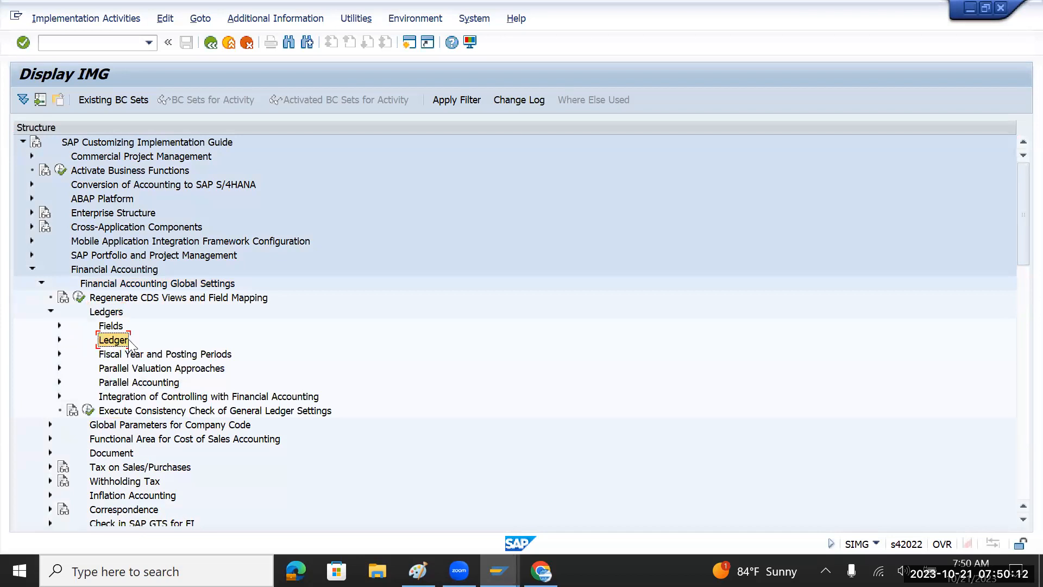
left_click(60, 340)
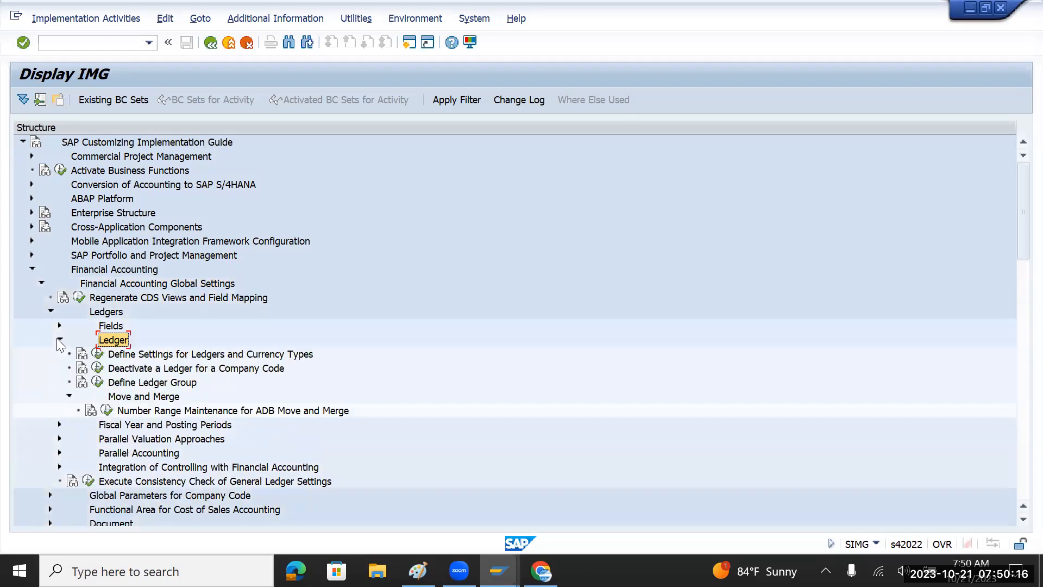
left_click(225, 355)
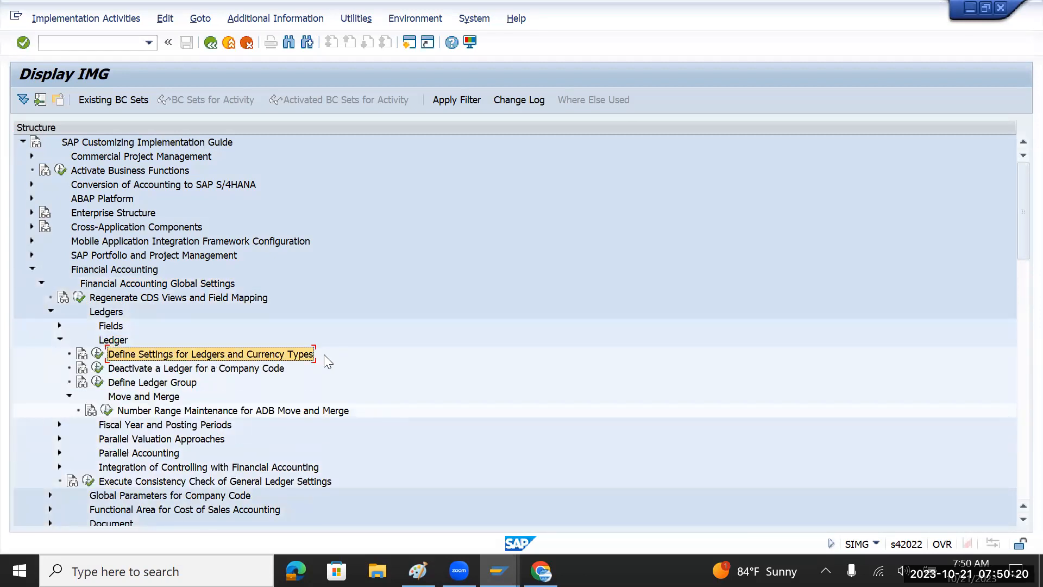
left_click(98, 356)
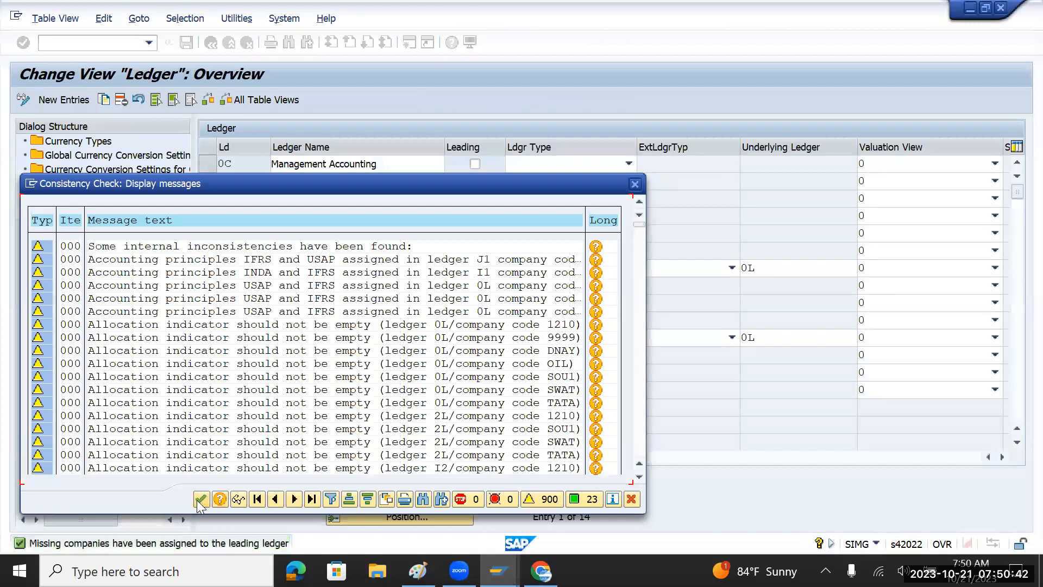
Dismiss the consistency check messages to reveal the 14-ledger overview.
left_click(201, 500)
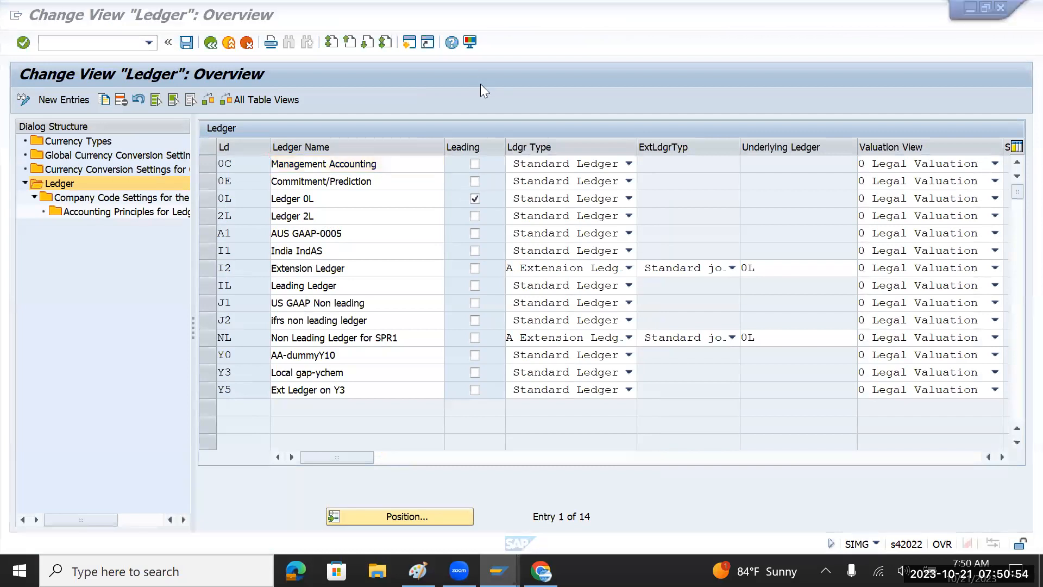
Keep ledger 0C as Standard Ledger and inspect ledger 2L's id and name.
left_click(629, 165)
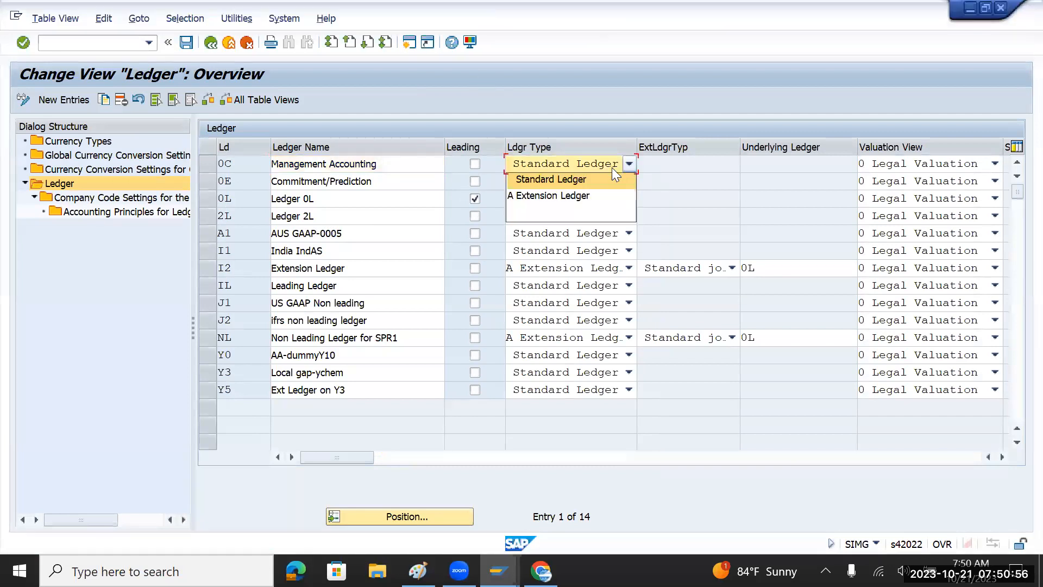
left_click(559, 185)
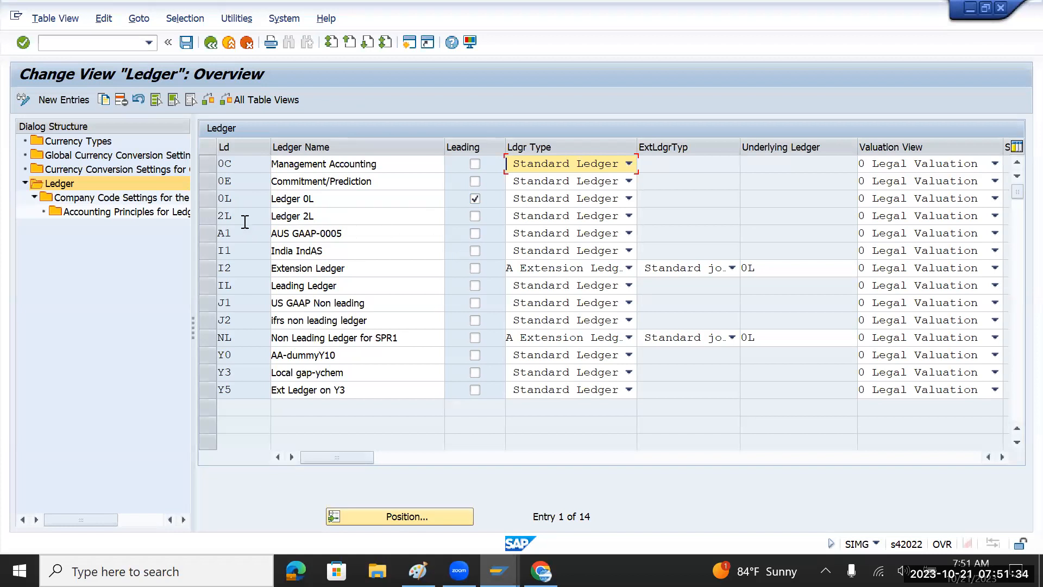
left_click_drag(242, 220, 227, 217)
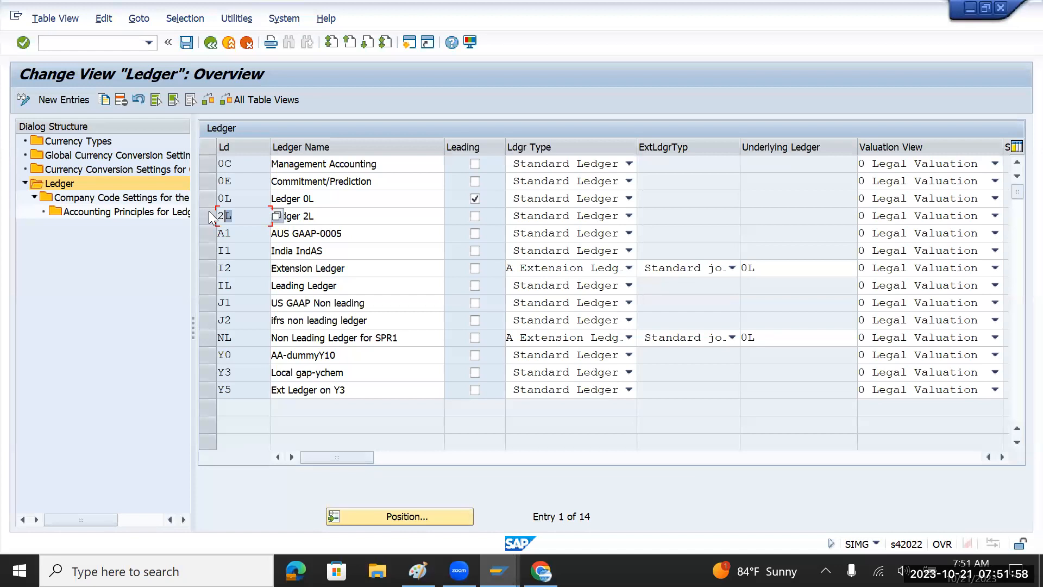
left_click(324, 217)
left_click_drag(324, 217, 270, 217)
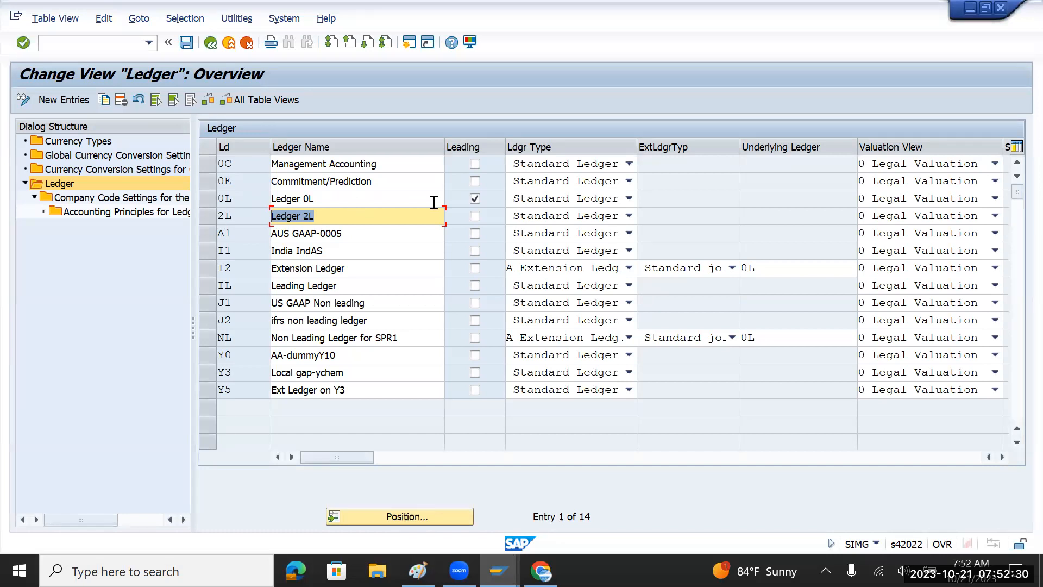
Toggle row selection between leading ledger 0L and ledger 2L to compare them.
left_click(208, 200)
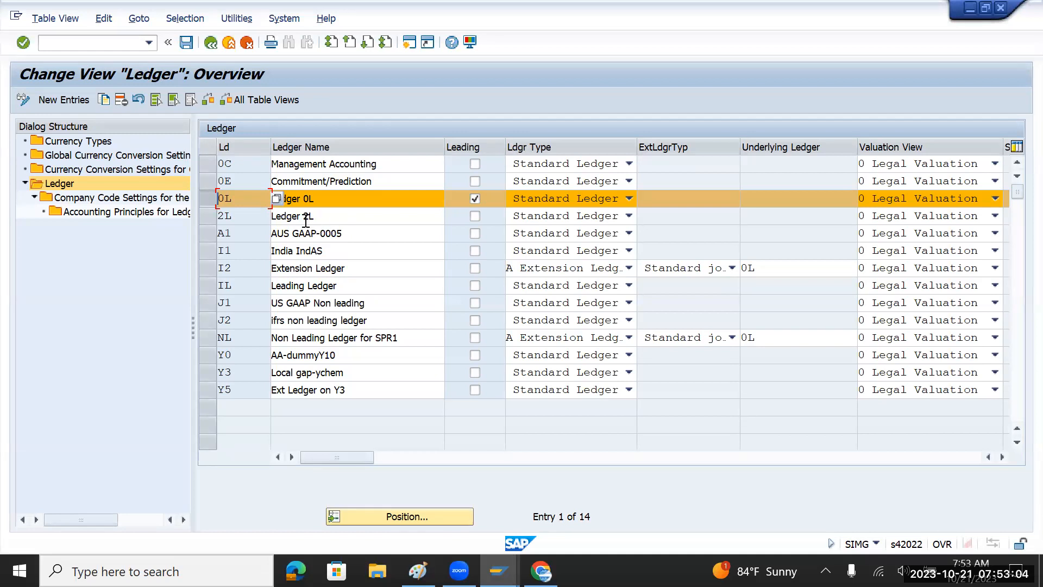
left_click(209, 198)
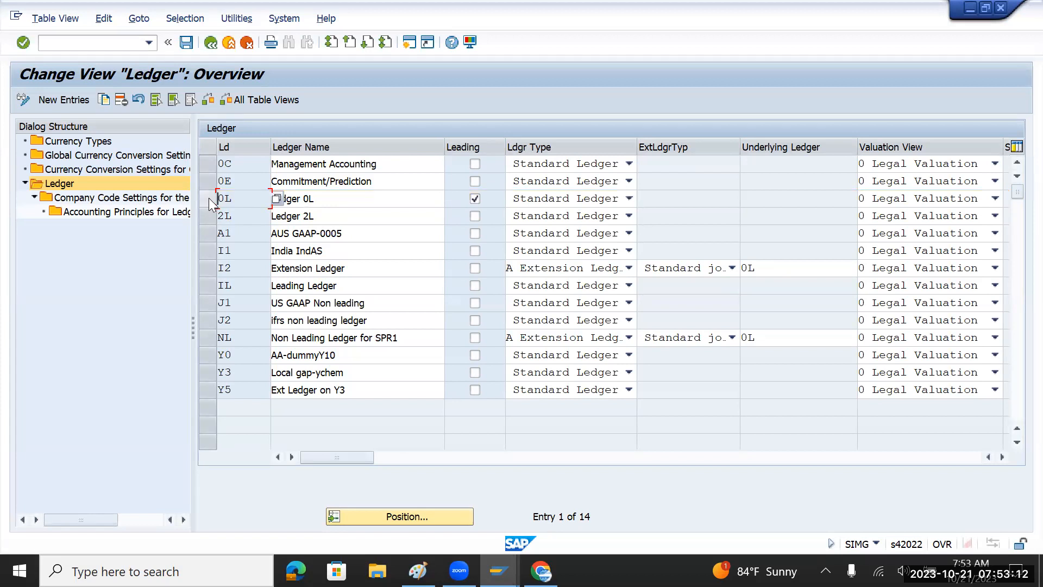
left_click(208, 213)
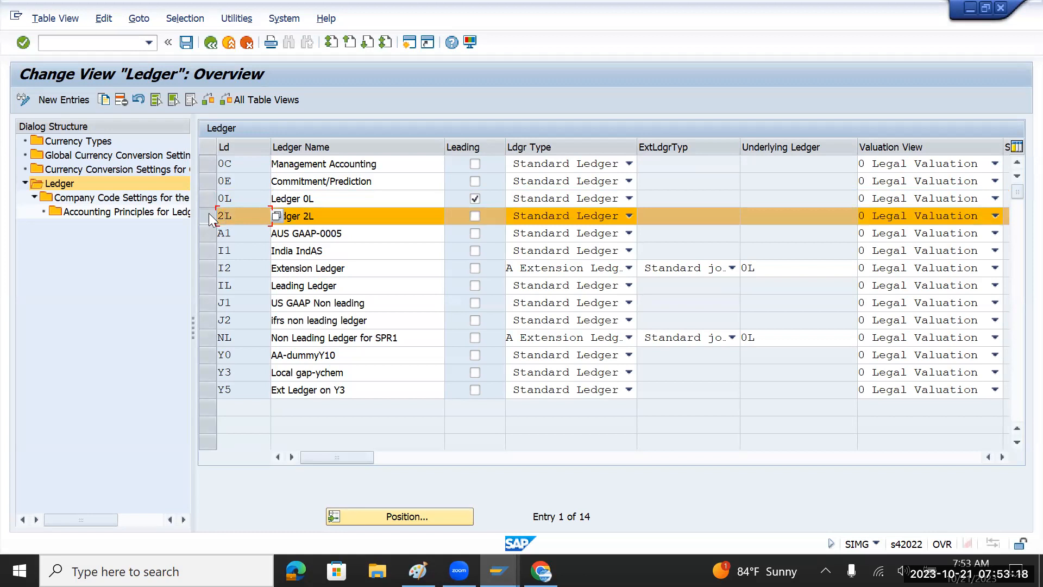
left_click(209, 198)
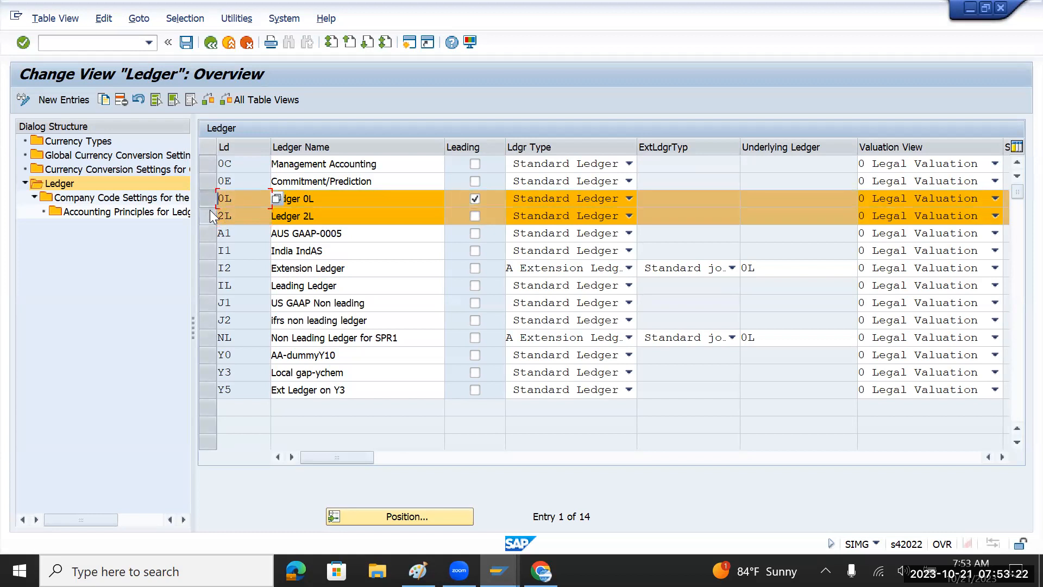
left_click(211, 217)
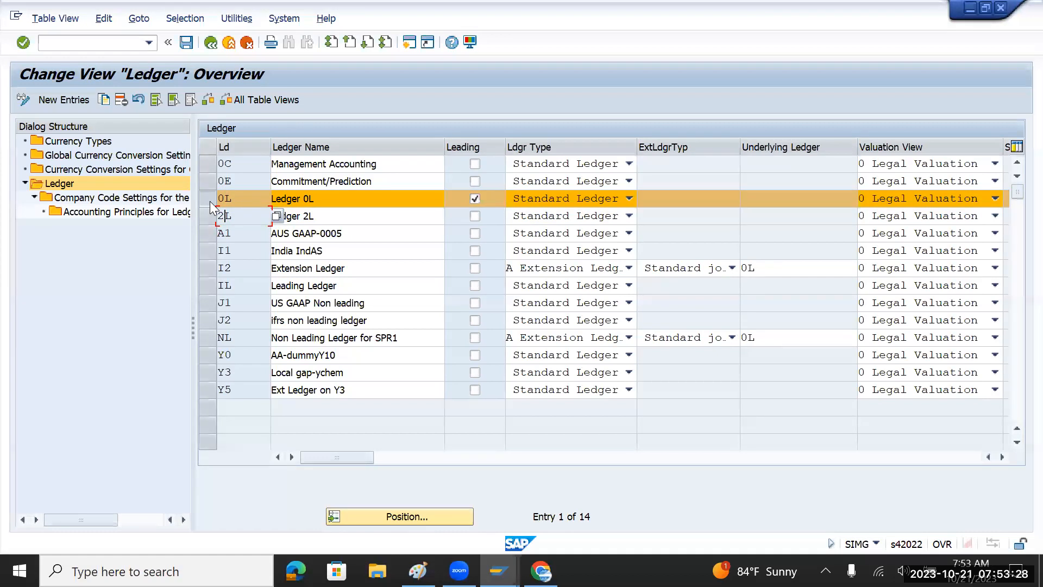
left_click(209, 215)
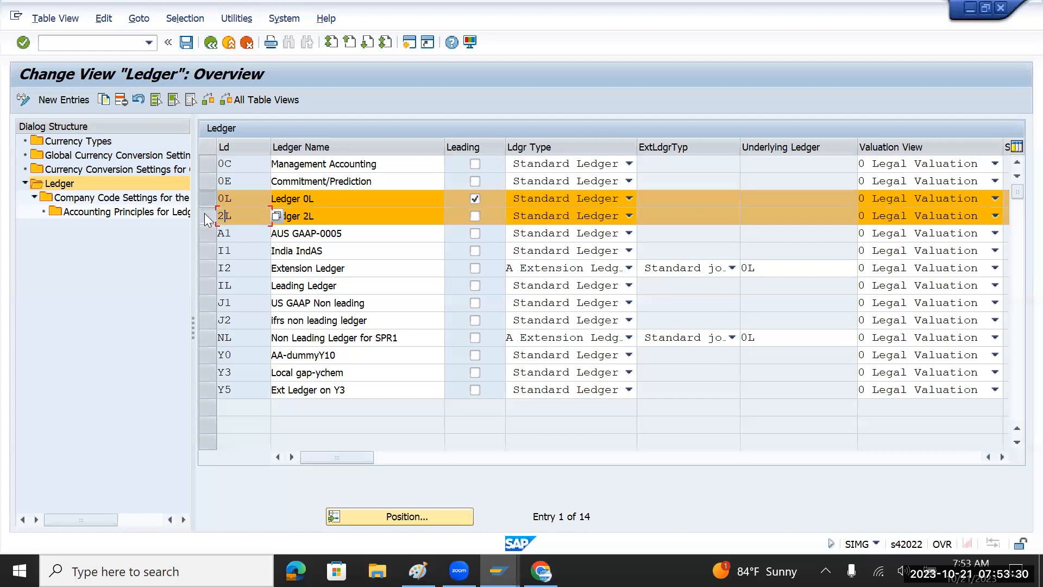
left_click(208, 198)
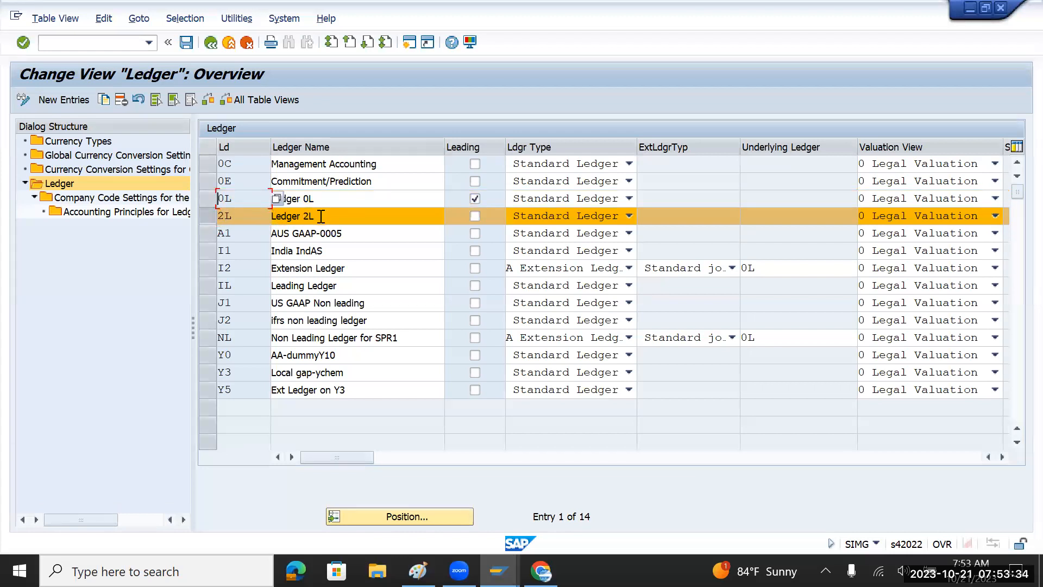
left_click(209, 199)
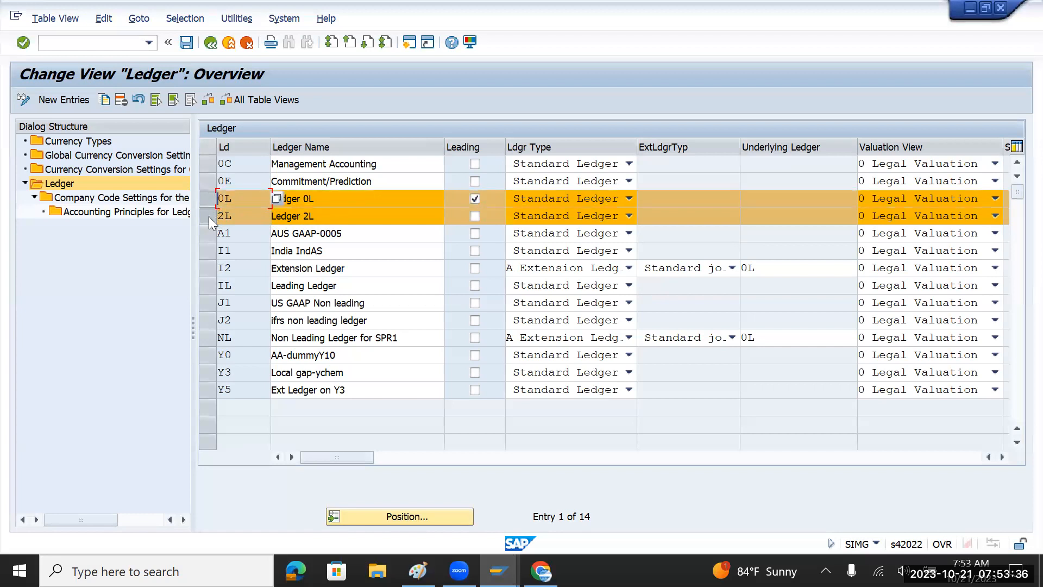
left_click(209, 216)
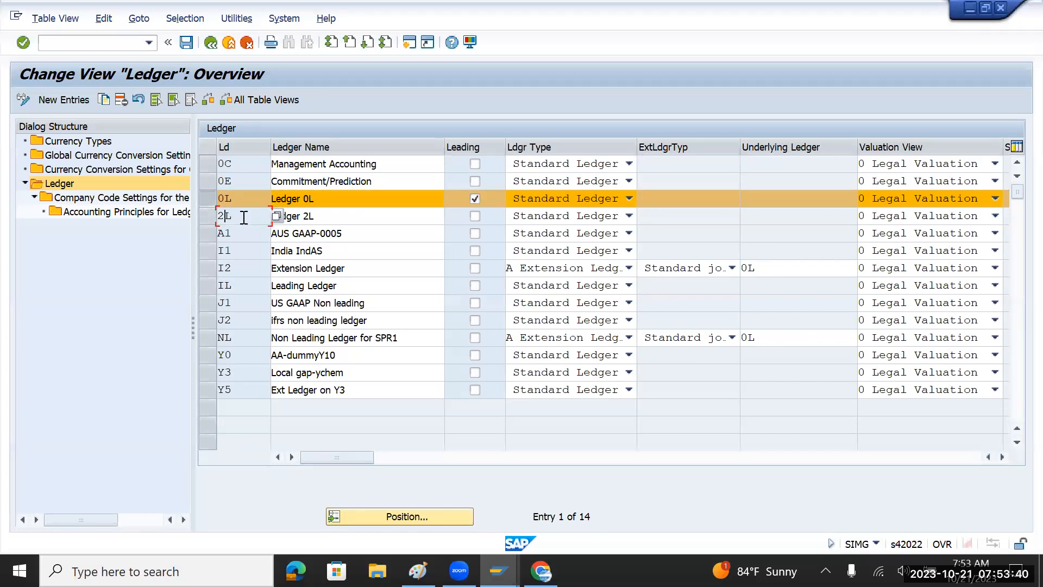
left_click(211, 215)
left_click(211, 199)
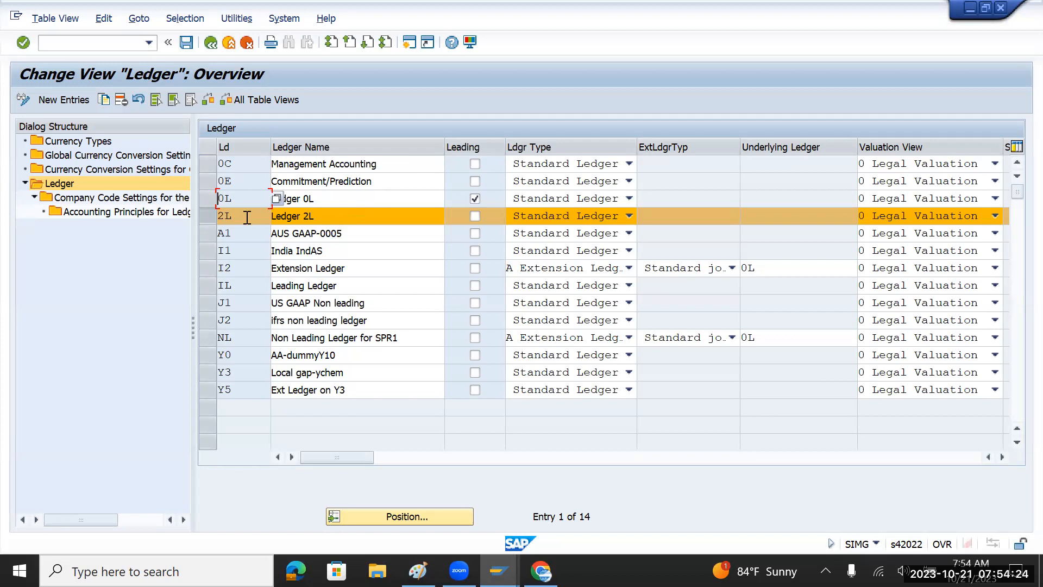
left_click(205, 216)
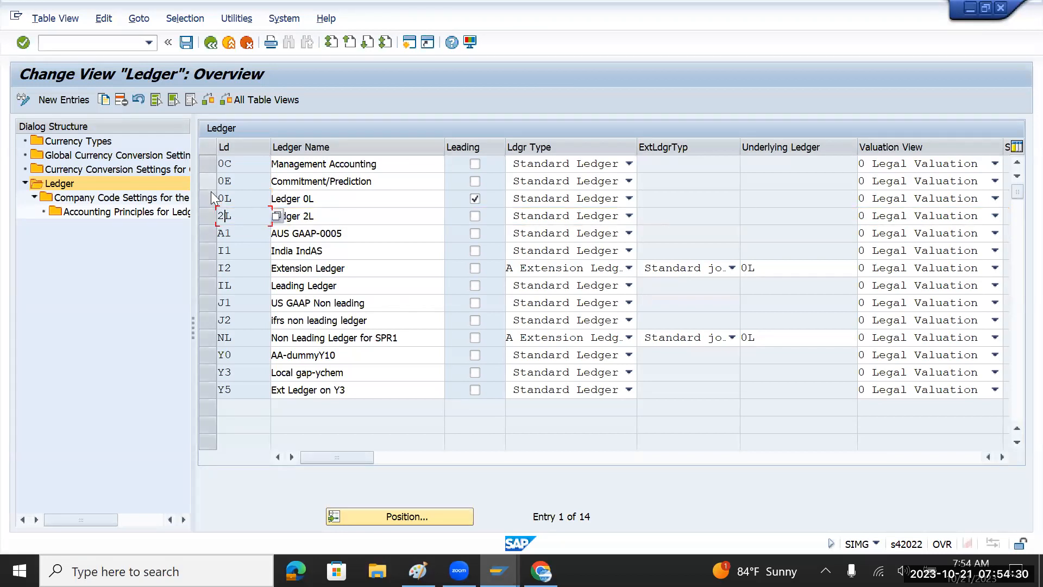
left_click(212, 195)
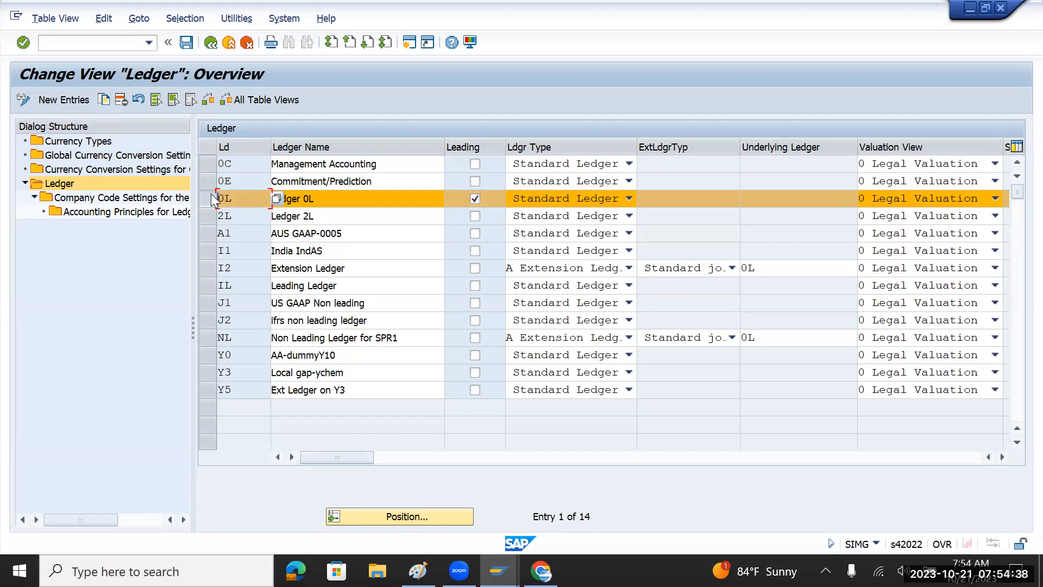
left_click(211, 193)
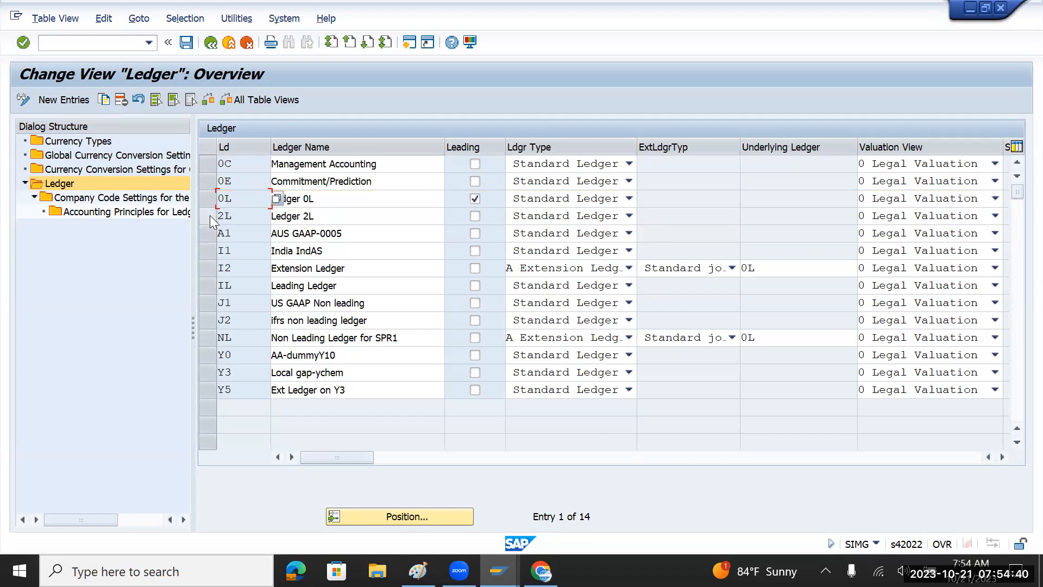
left_click(210, 215)
left_click(207, 197)
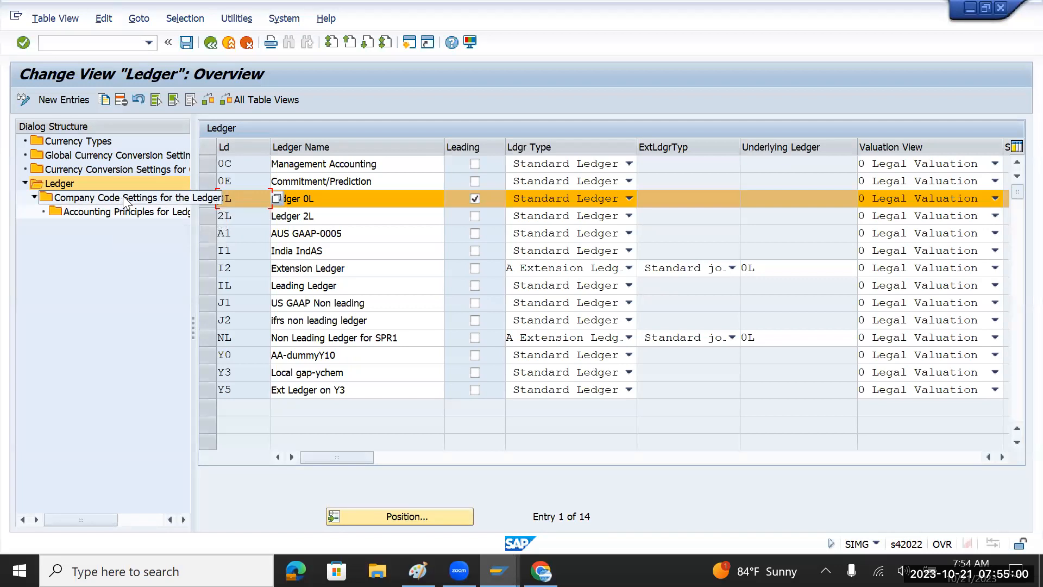
Drill into Company Code Settings for ledger 0L and open company code 0001 SAP SE.
double_click(154, 206)
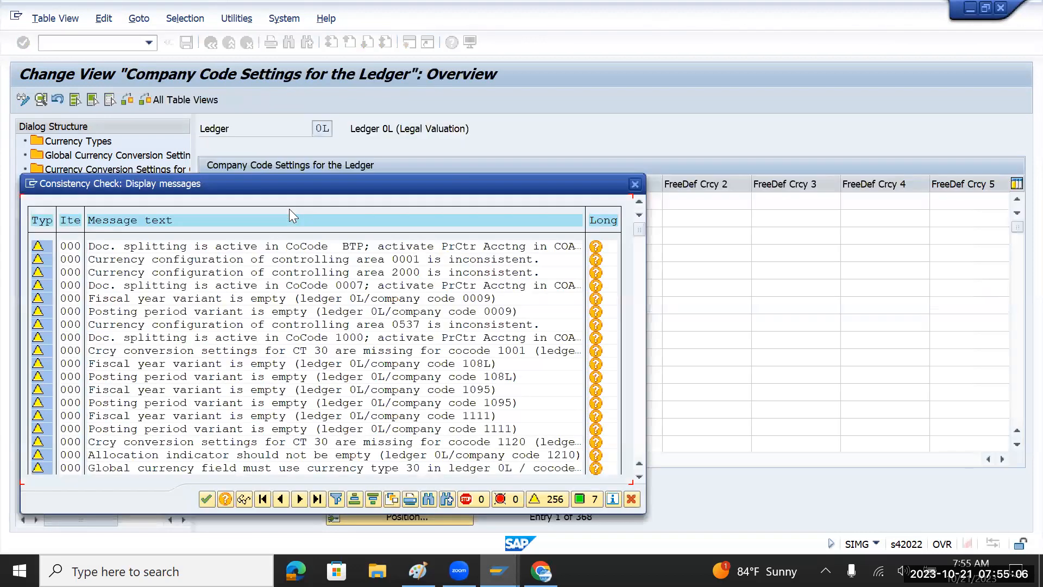
left_click(206, 499)
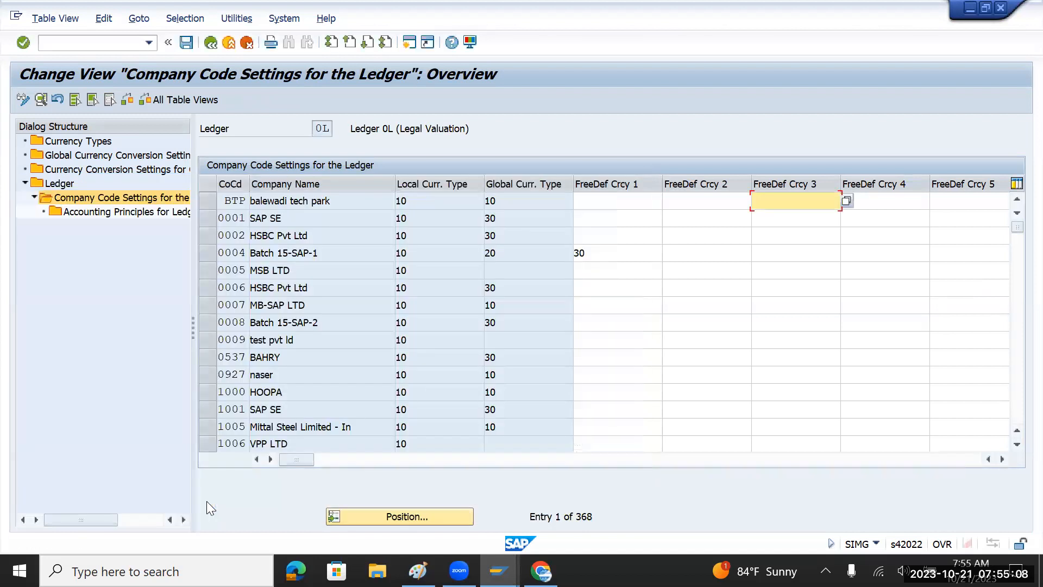
double_click(282, 216)
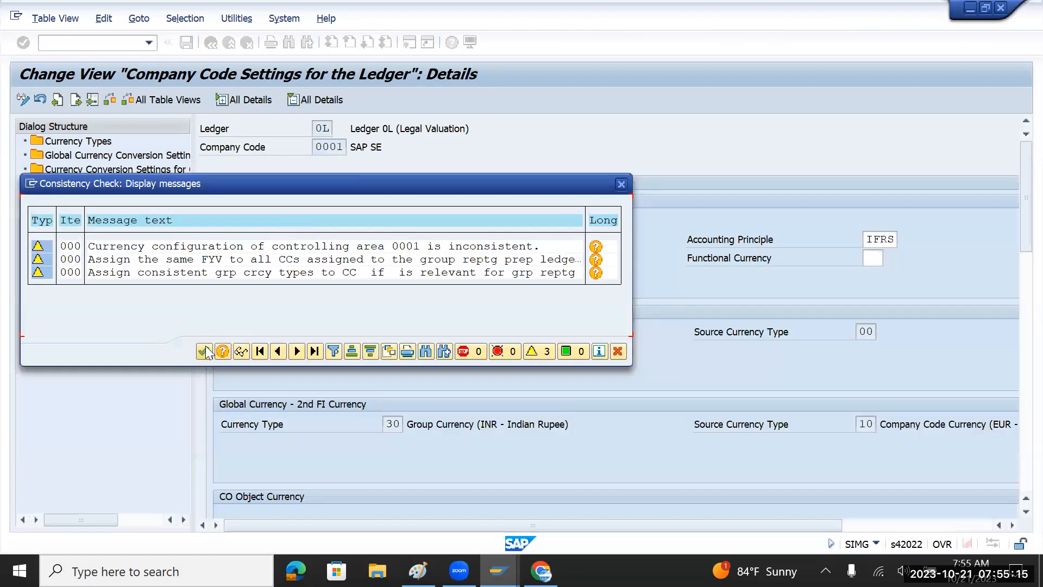
left_click(204, 350)
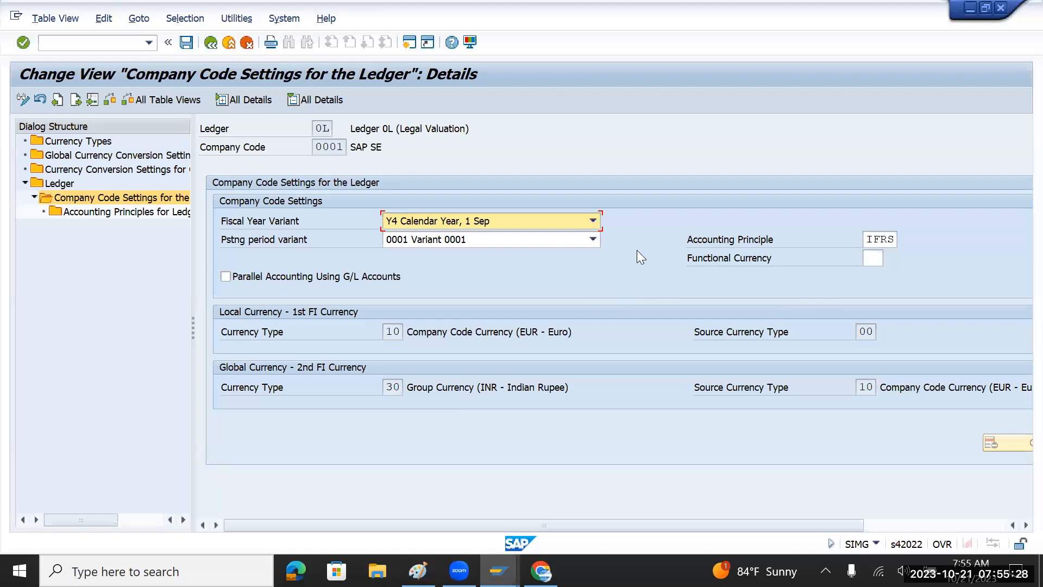
Back out of the ledger settings past the consistency check without saving changes.
left_click(209, 47)
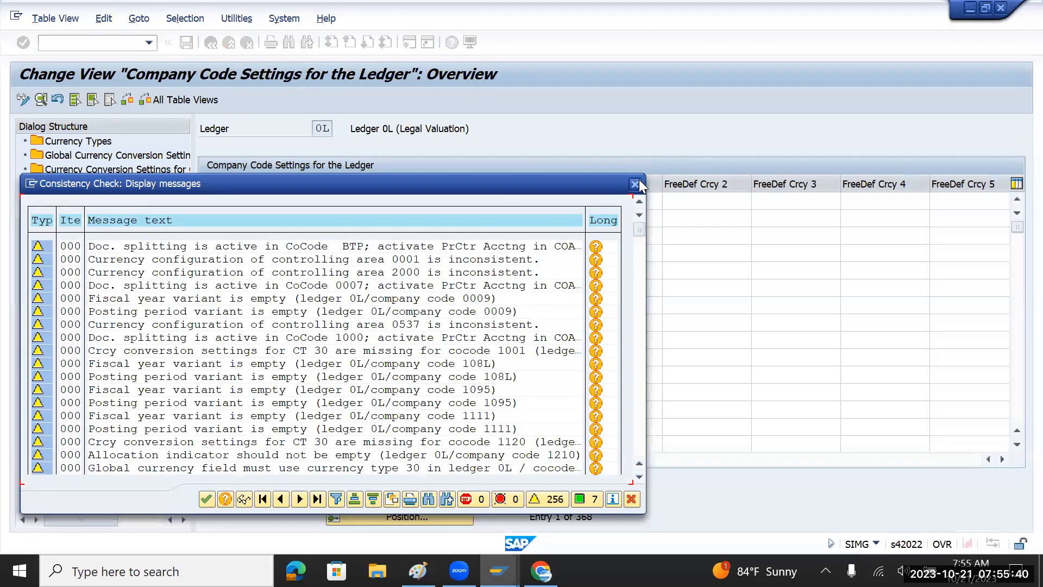
left_click(633, 182)
left_click(213, 48)
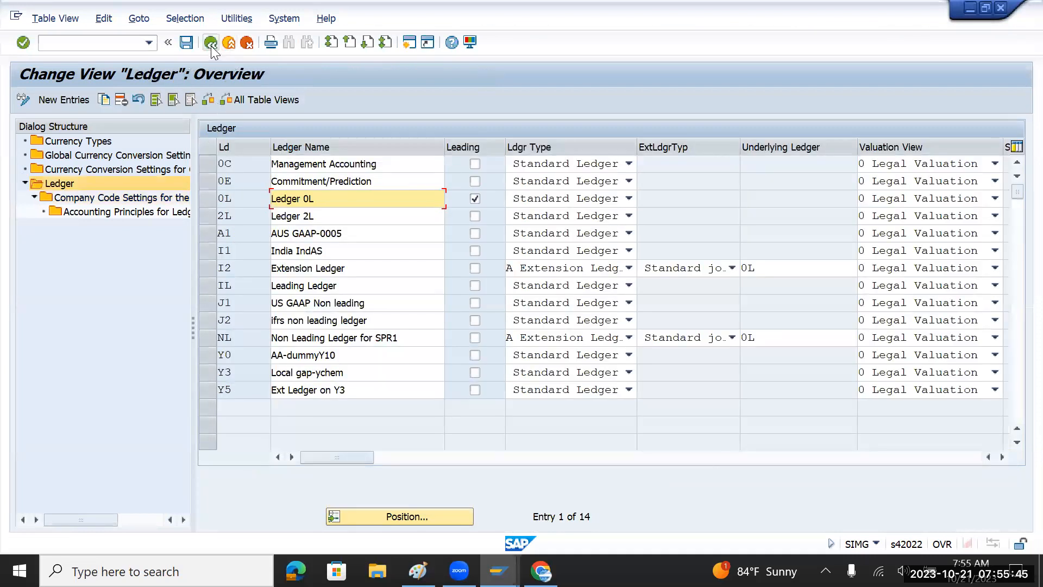
left_click(211, 46)
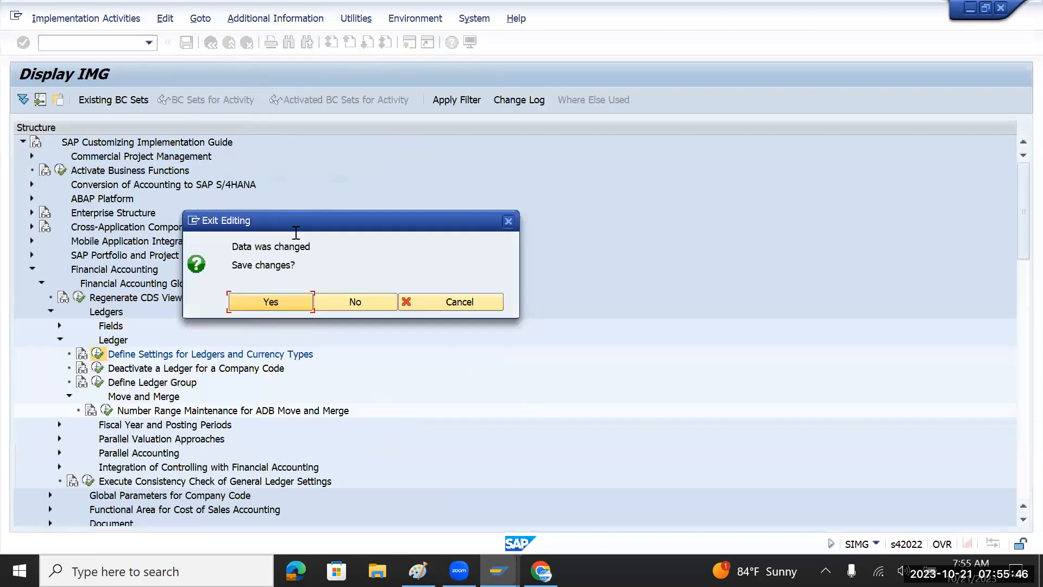
left_click(372, 306)
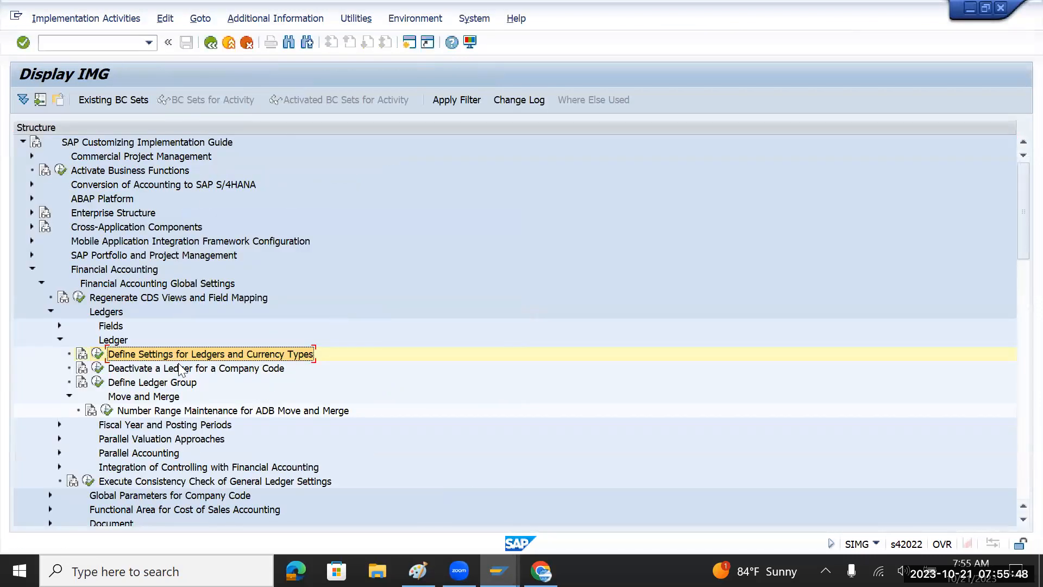
Collapse Ledger and expand Fiscal Year and Posting Periods down to Maintain Fiscal Year Variant.
left_click(60, 340)
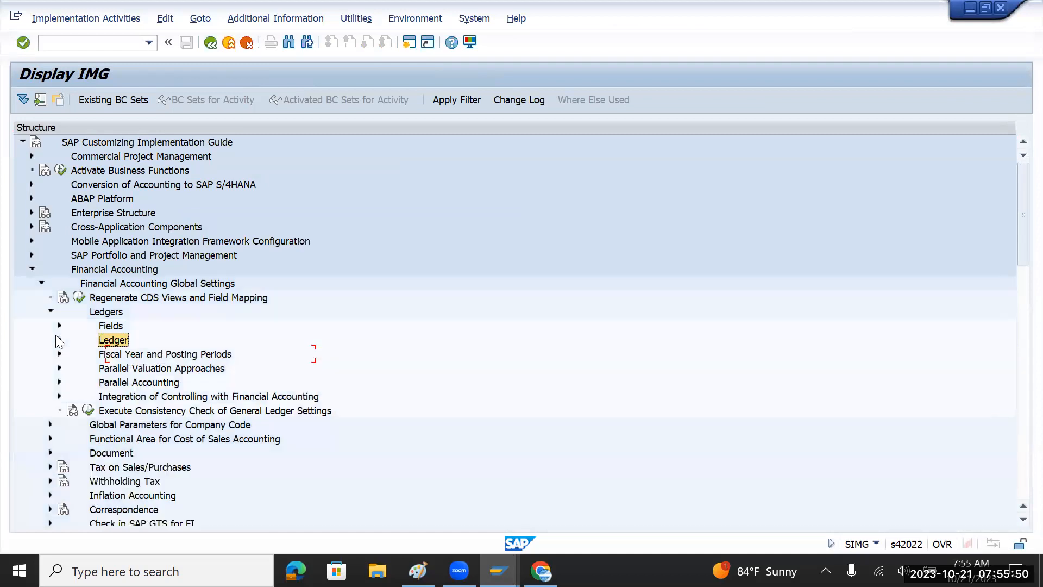
left_click(190, 356)
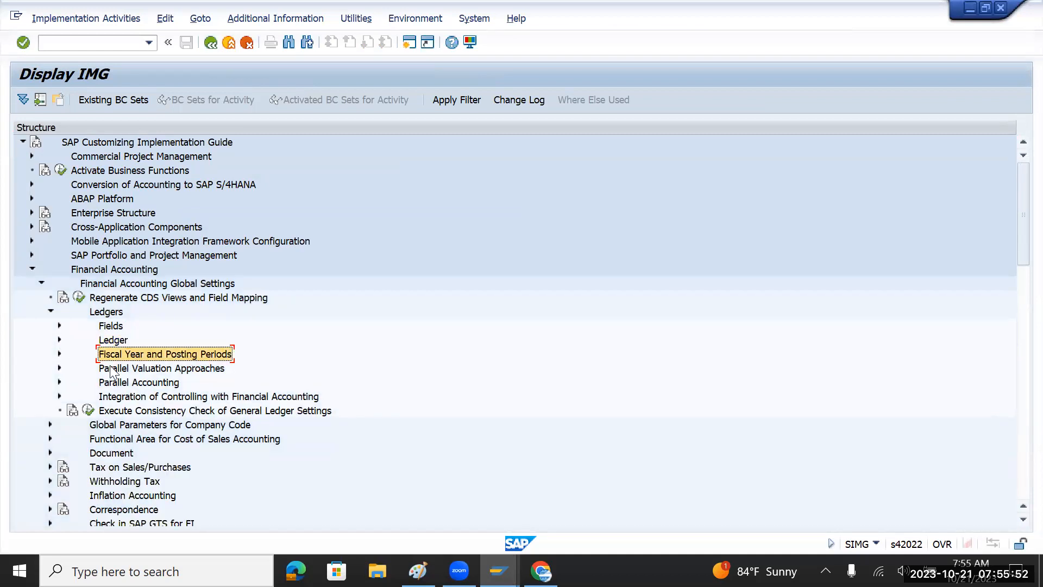
left_click(59, 354)
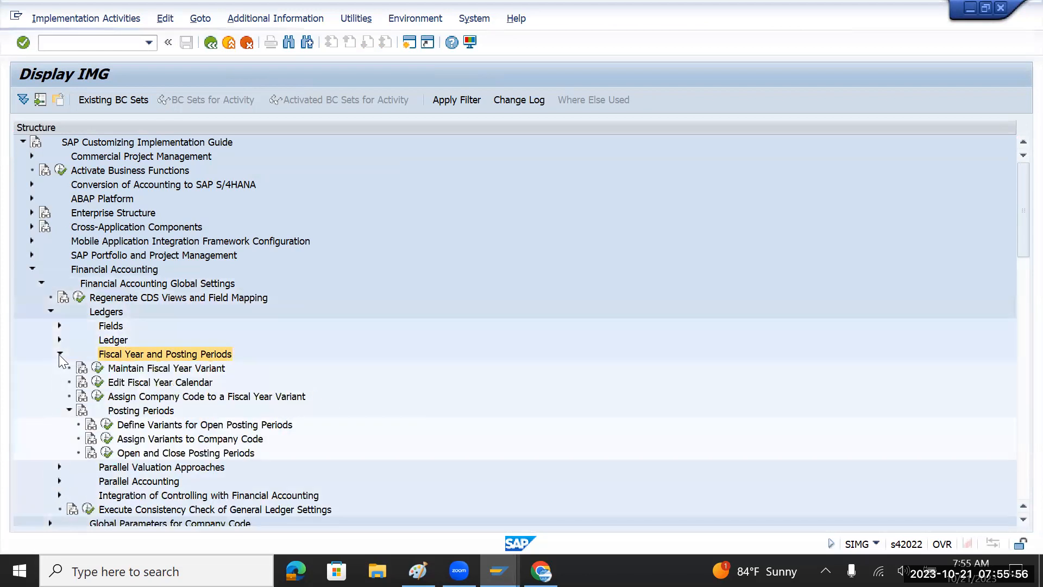
left_click(176, 371)
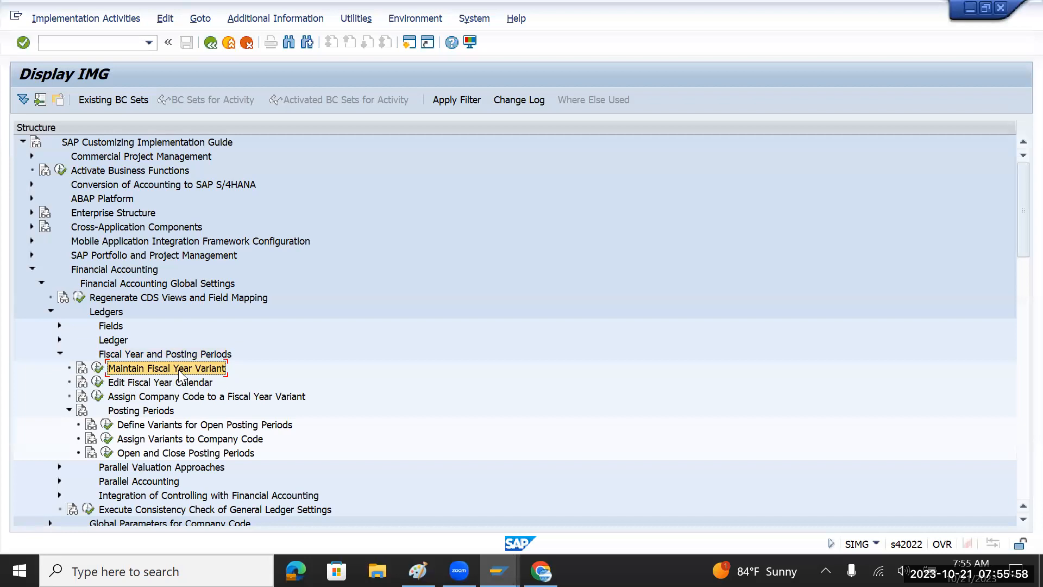
left_click(98, 368)
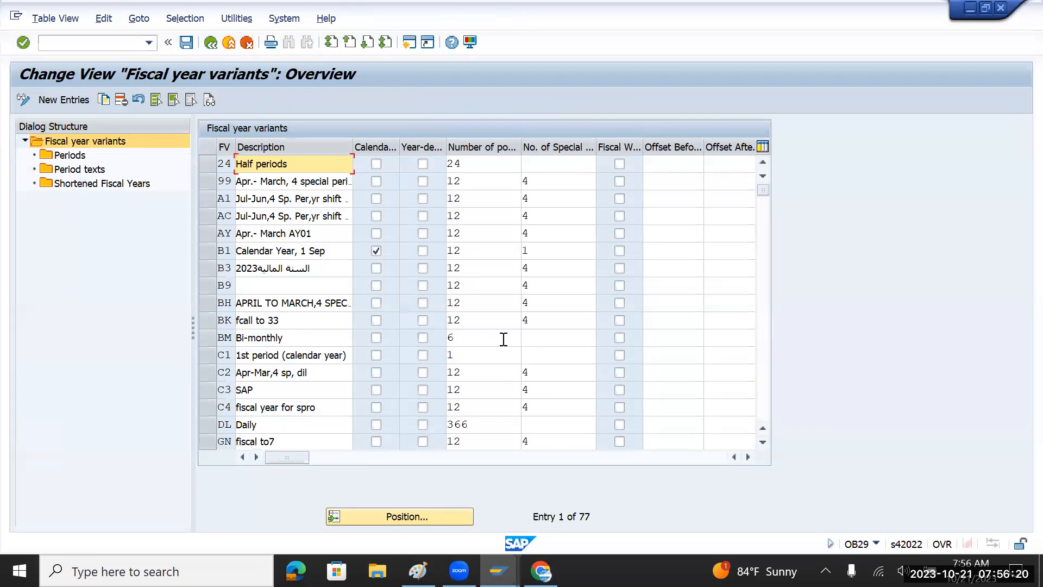
scroll(511, 339, "down", 1)
scroll(512, 339, "down", 6)
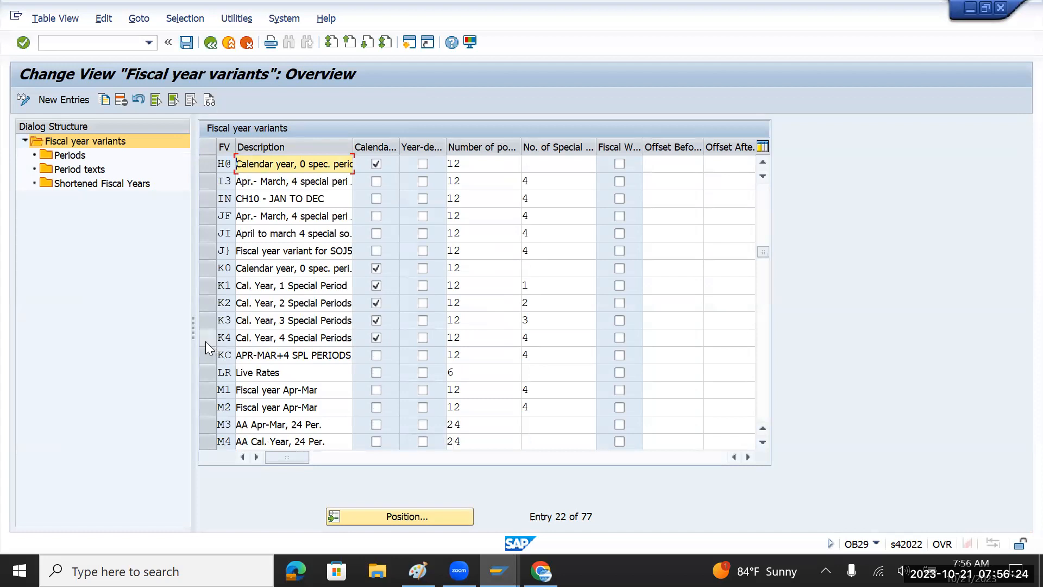
left_click(205, 340)
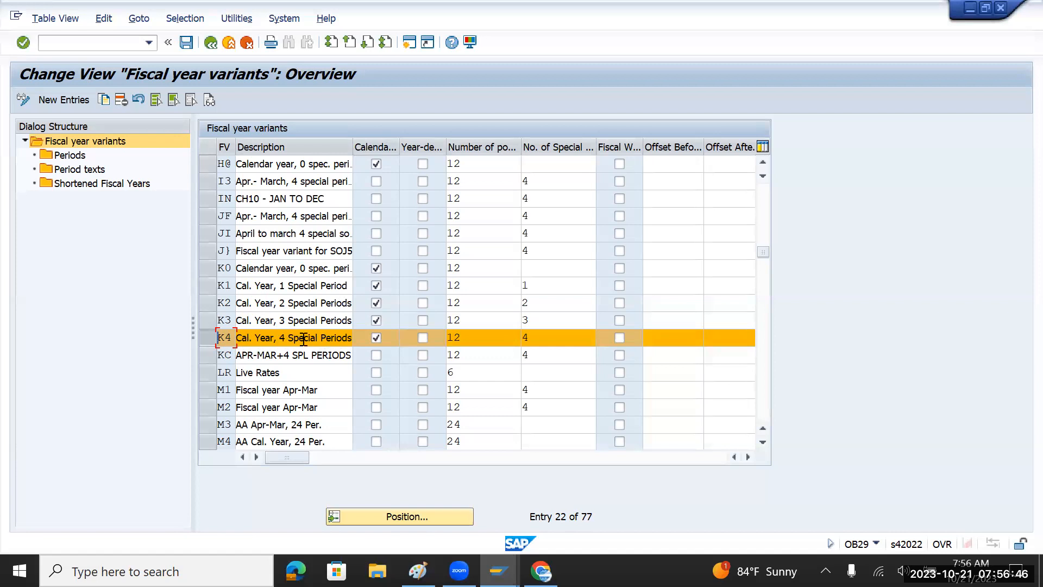
left_click(458, 338)
left_click_drag(458, 338, 445, 338)
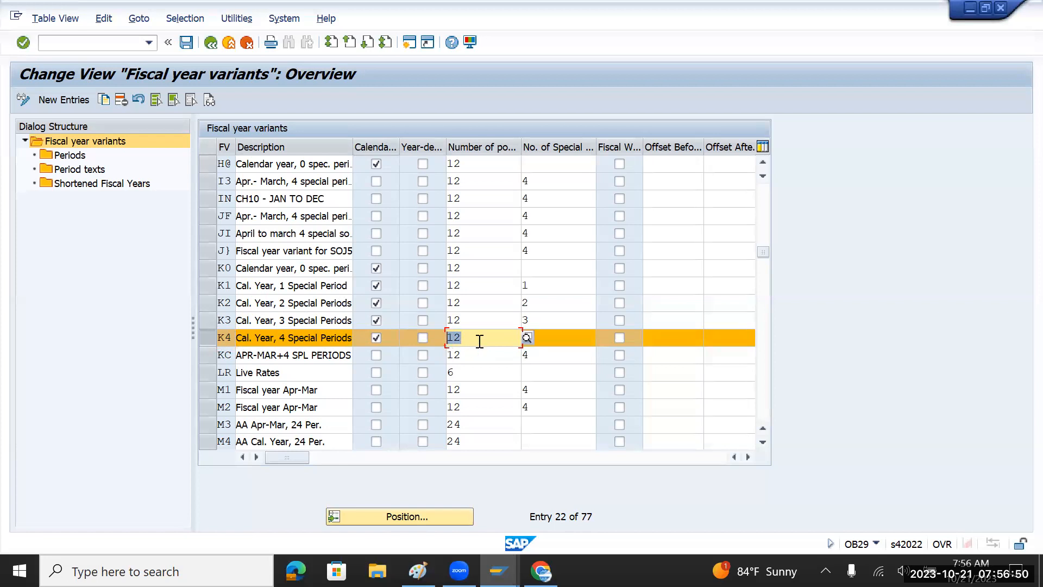
left_click(552, 337)
left_click_drag(553, 336, 515, 338)
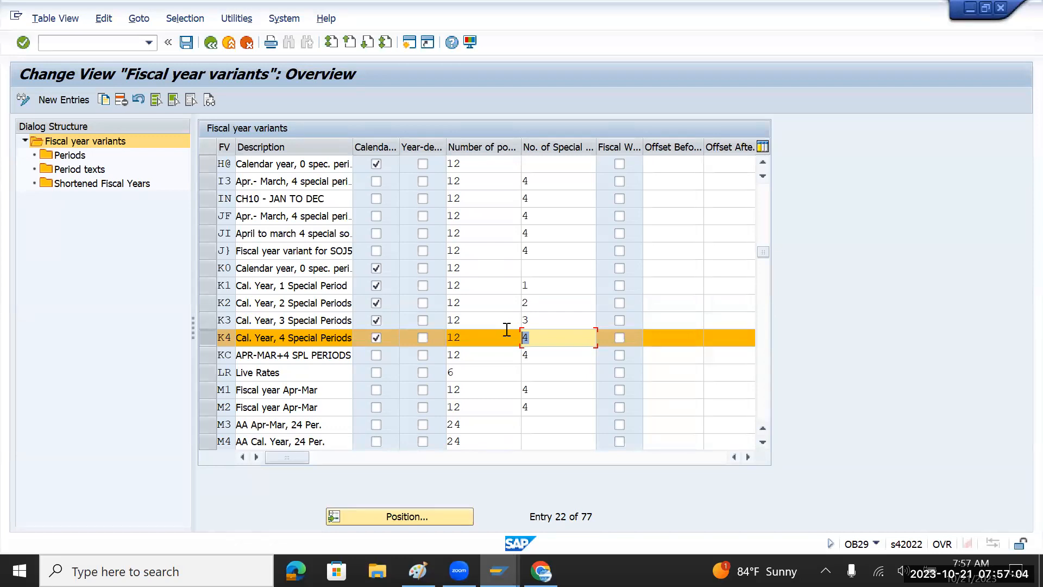
left_click(544, 339)
left_click_drag(545, 338, 520, 338)
scroll(489, 339, "down", 4)
scroll(488, 339, "down", 7)
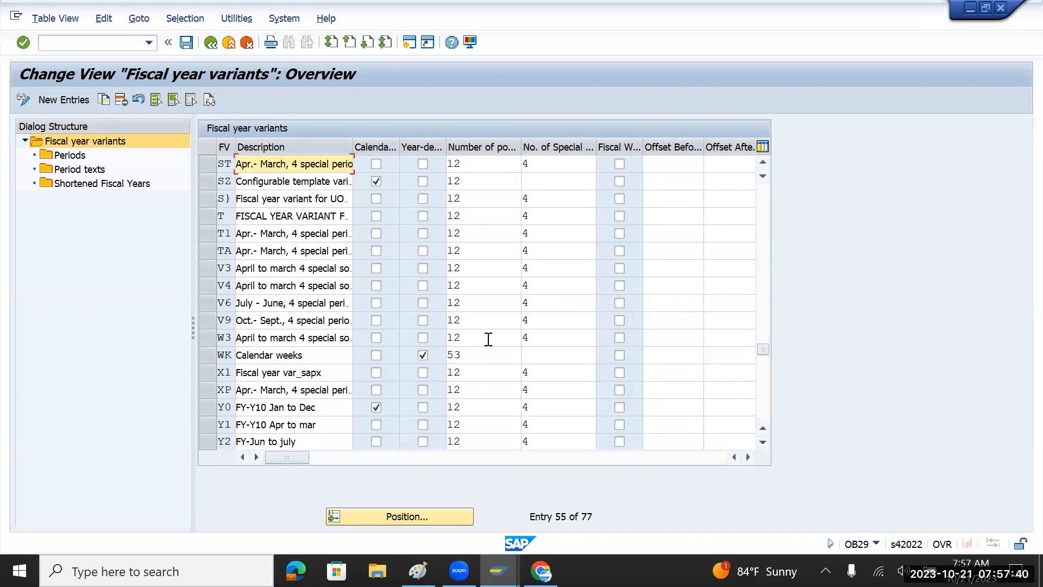
left_click(205, 270)
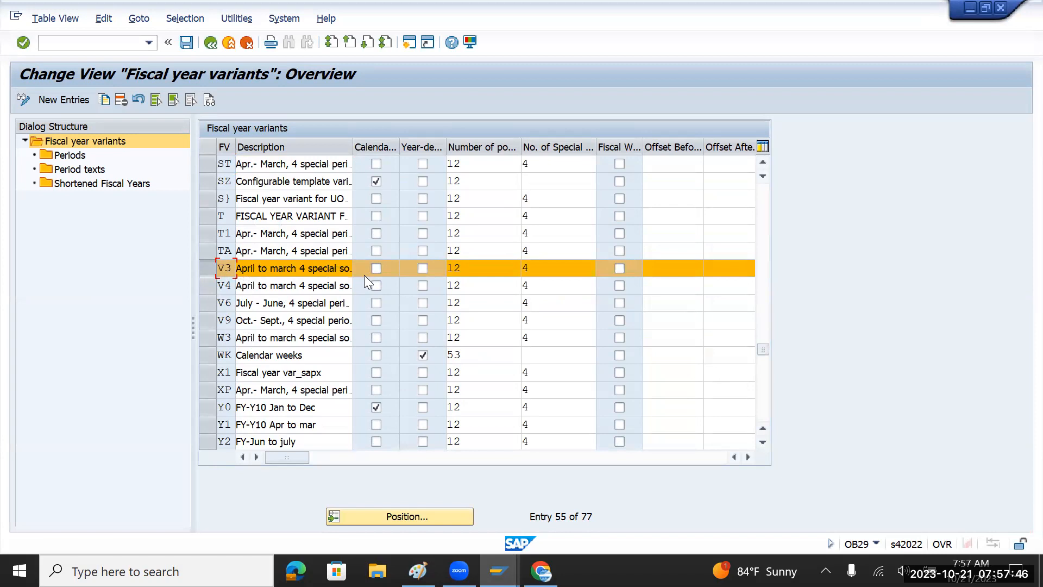
scroll(379, 294, "up", 2)
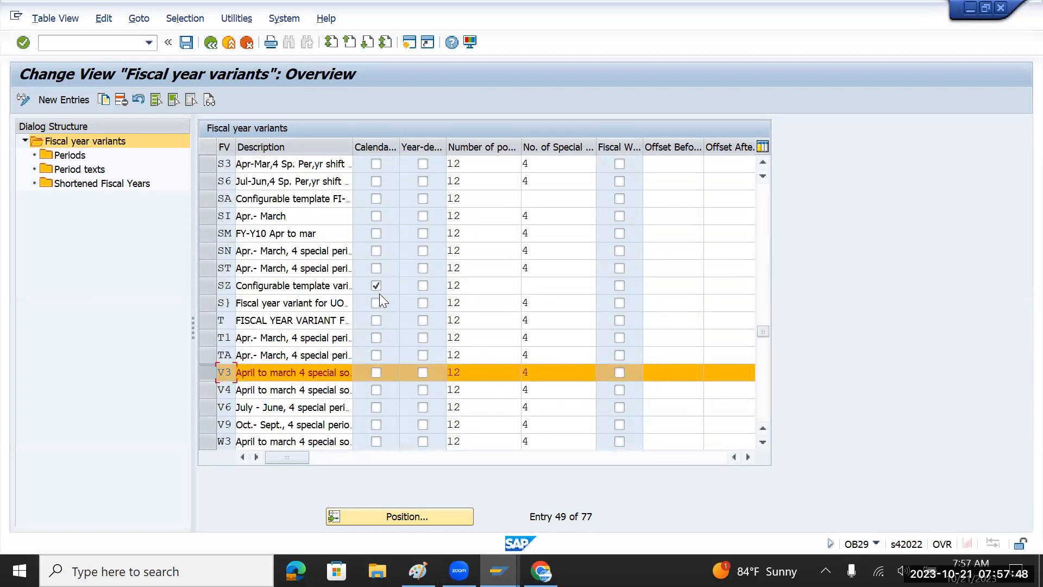
scroll(379, 293, "up", 5)
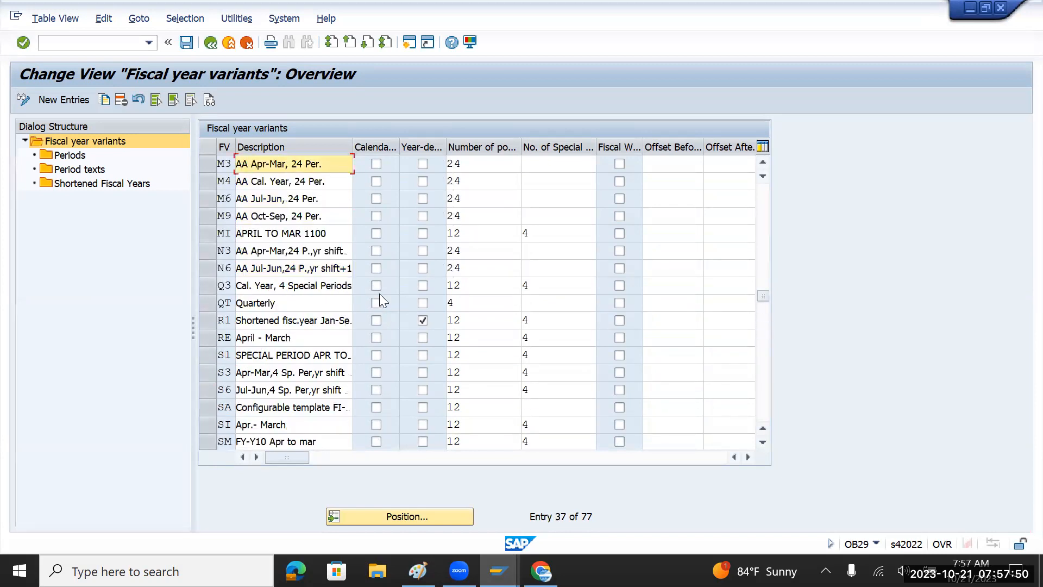
scroll(379, 294, "up", 3)
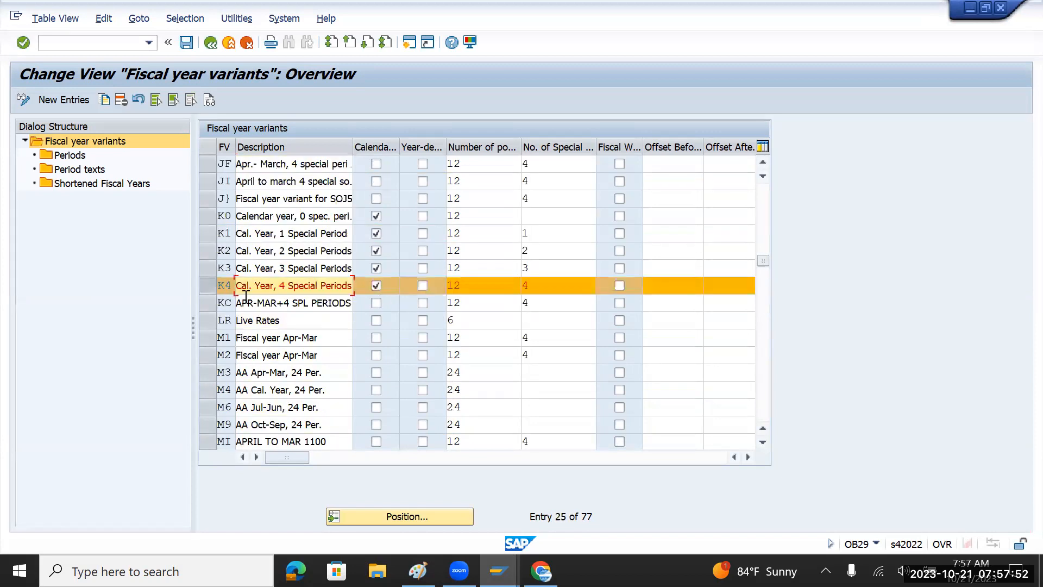
scroll(378, 291, "down", 4)
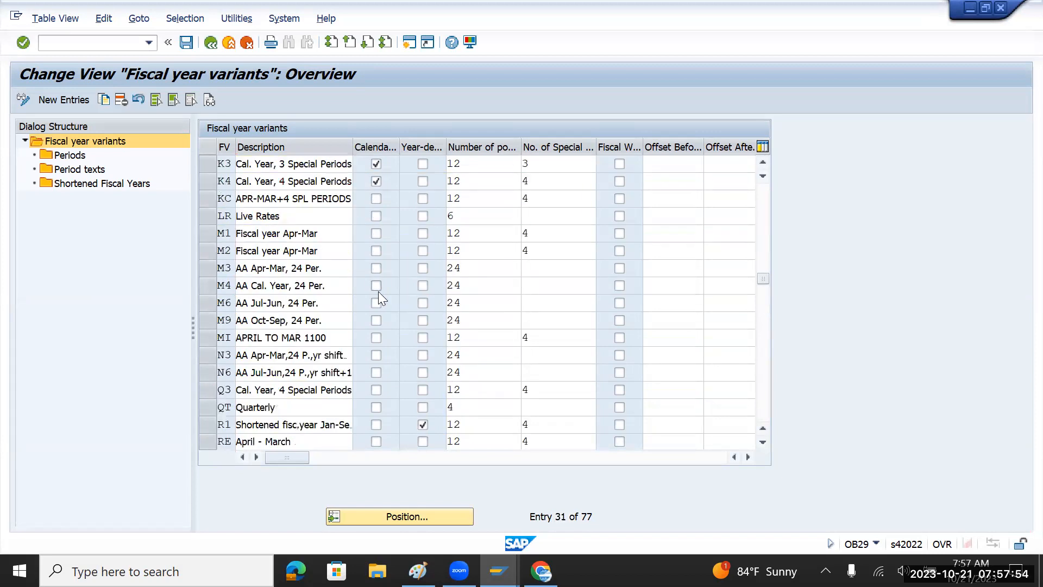
scroll(378, 291, "down", 4)
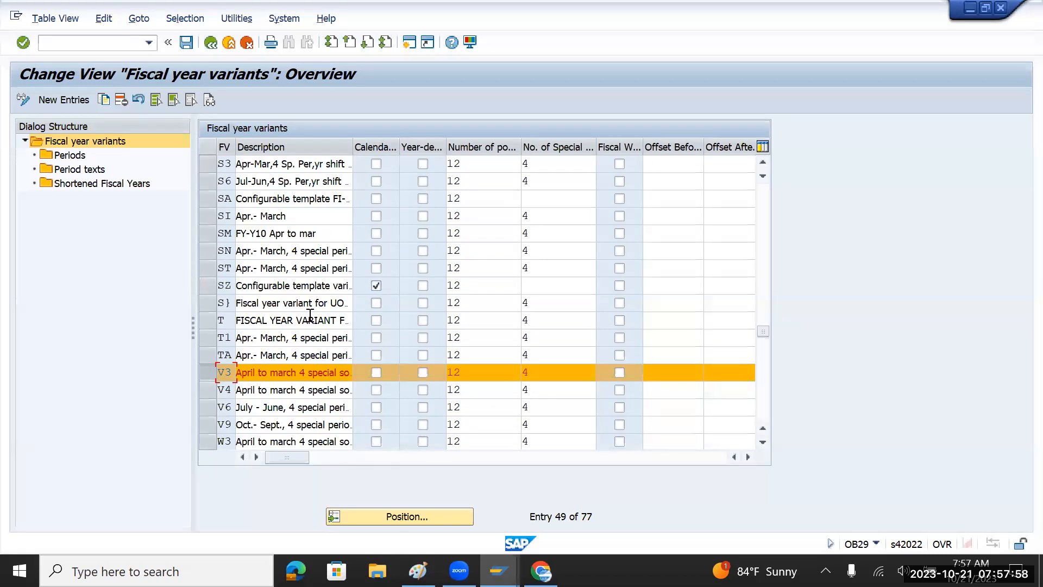
left_click(66, 99)
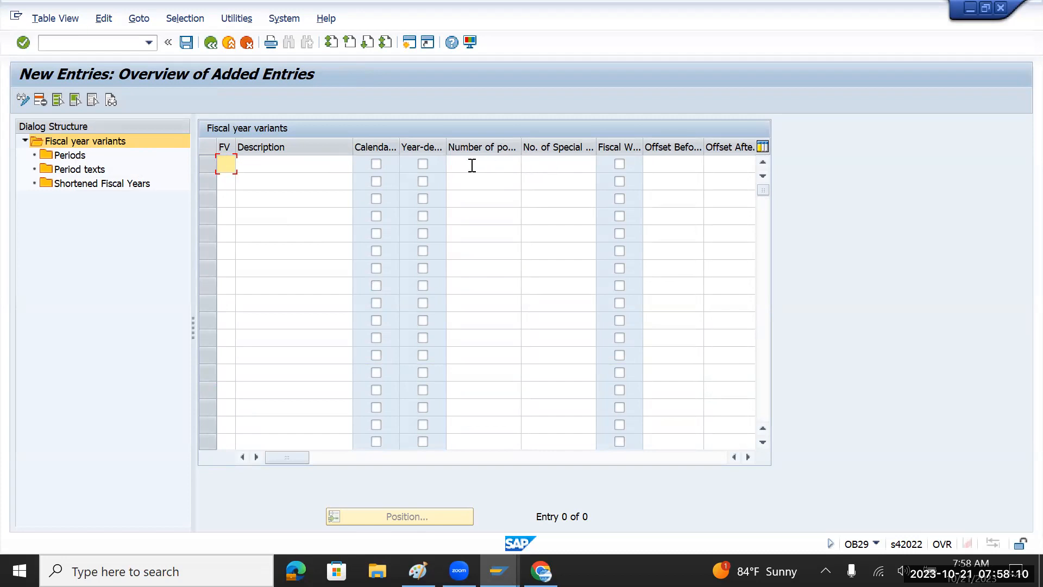
left_click(210, 48)
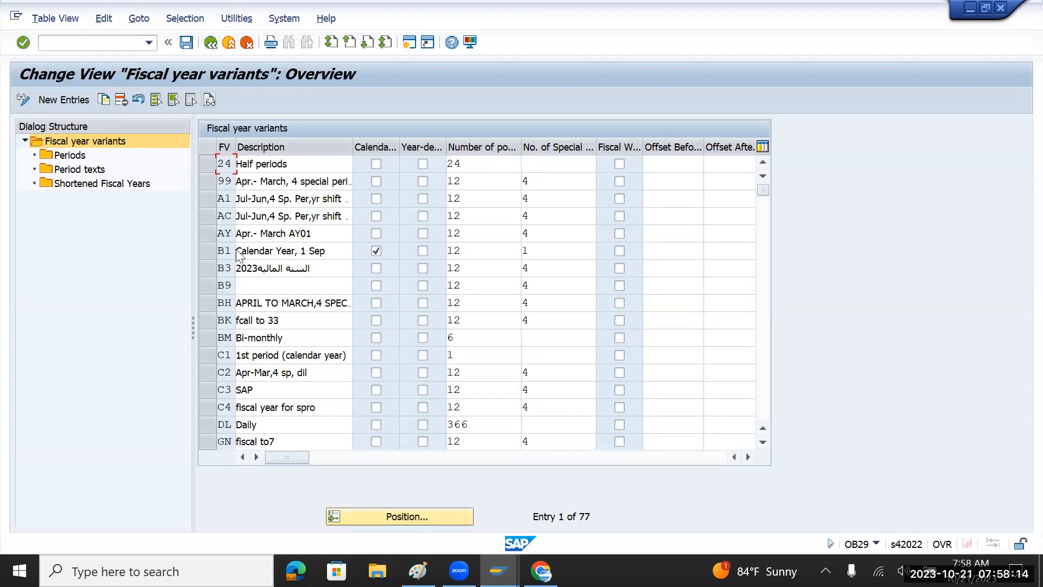
scroll(247, 337, "down", 7)
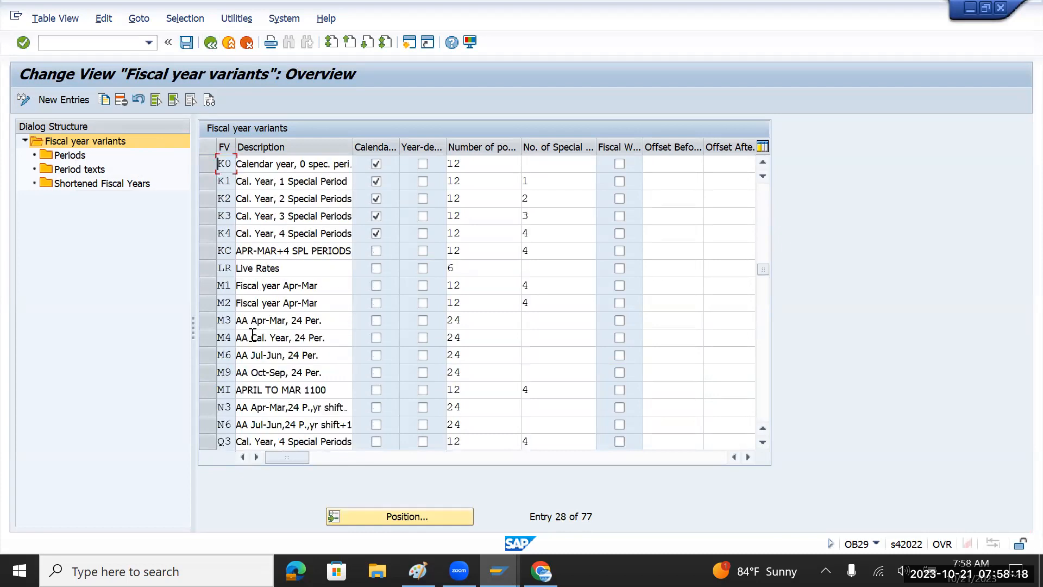
scroll(253, 335, "down", 4)
scroll(252, 335, "down", 1)
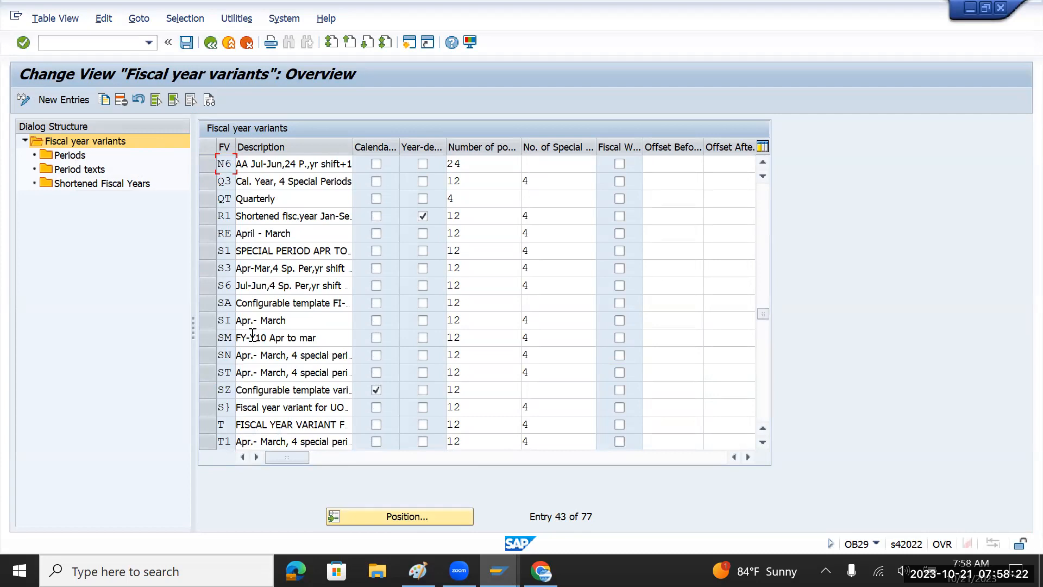
scroll(252, 335, "down", 2)
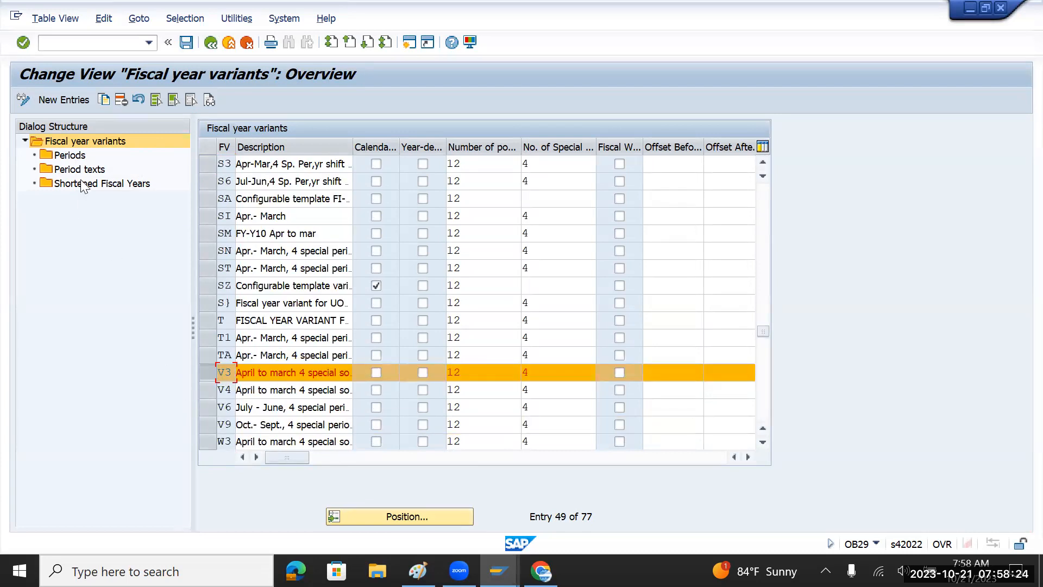
Open the Periods level of fiscal year variant V3 and highlight V3.
left_click(75, 156)
double_click(74, 156)
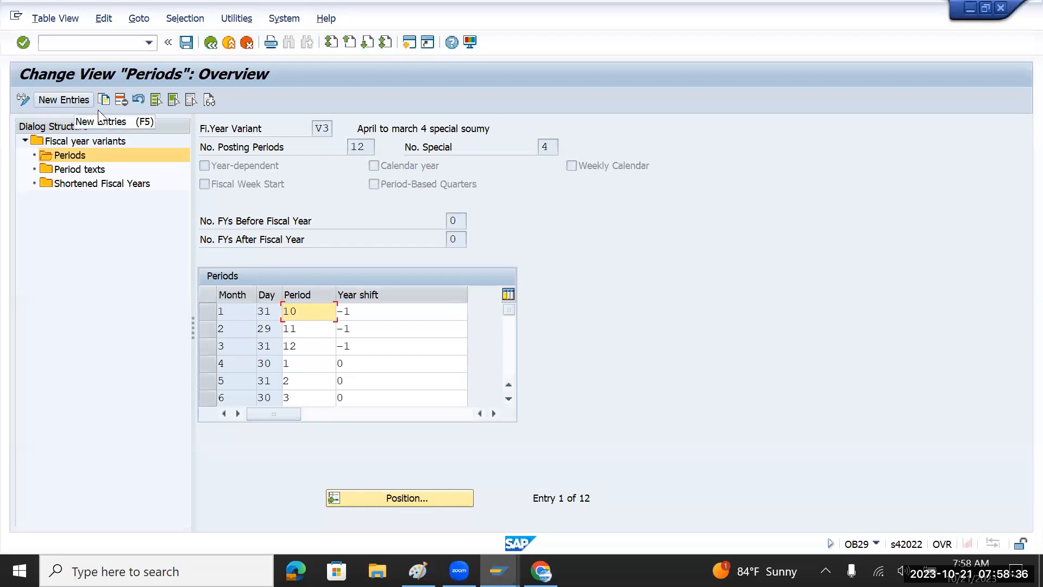
left_click_drag(315, 130, 330, 129)
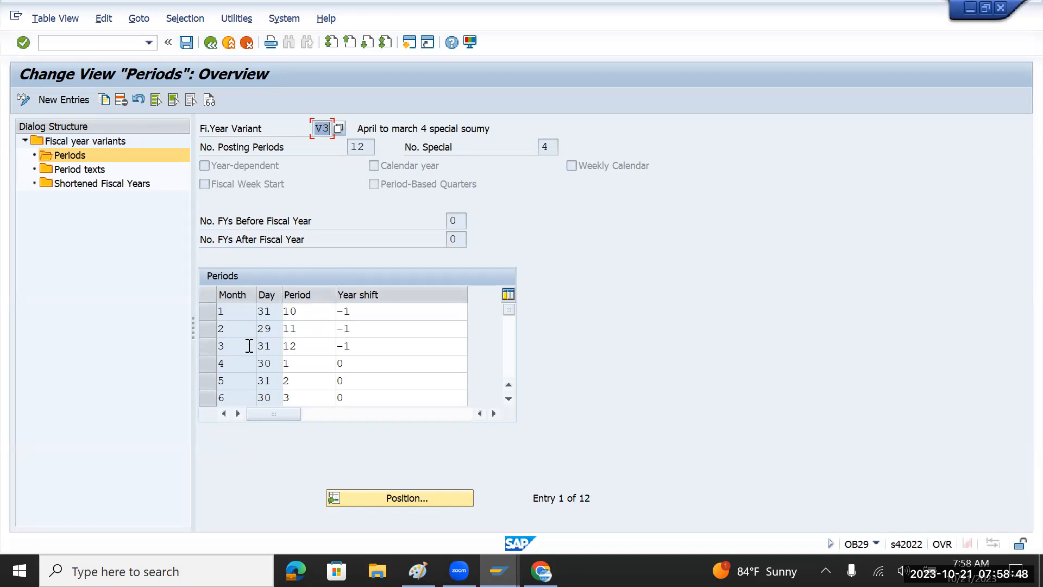
Check which posting periods months 4 and 5 map to, with April as period 1.
left_click(238, 364)
left_click(300, 368)
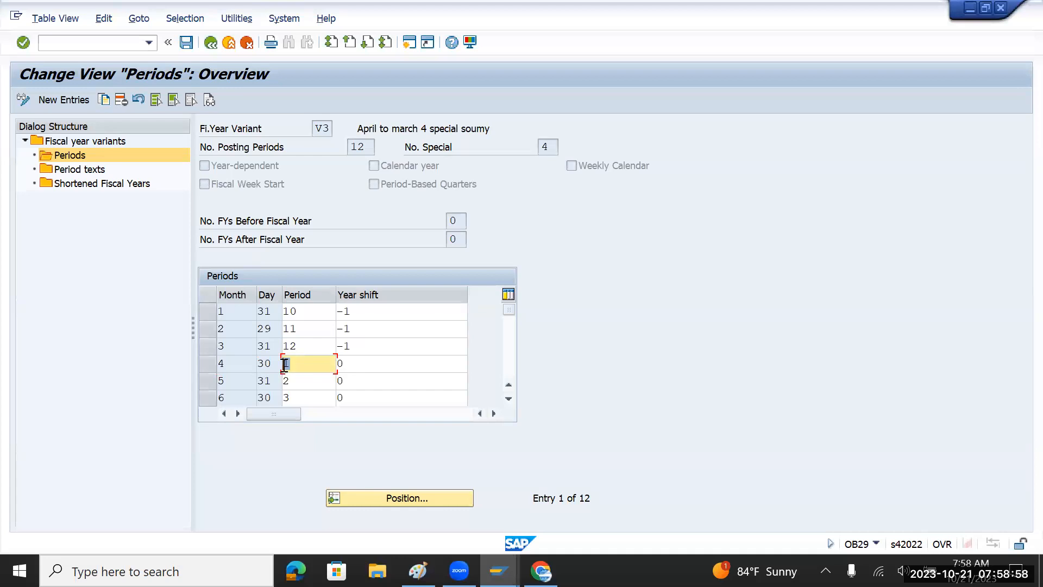
left_click(217, 382)
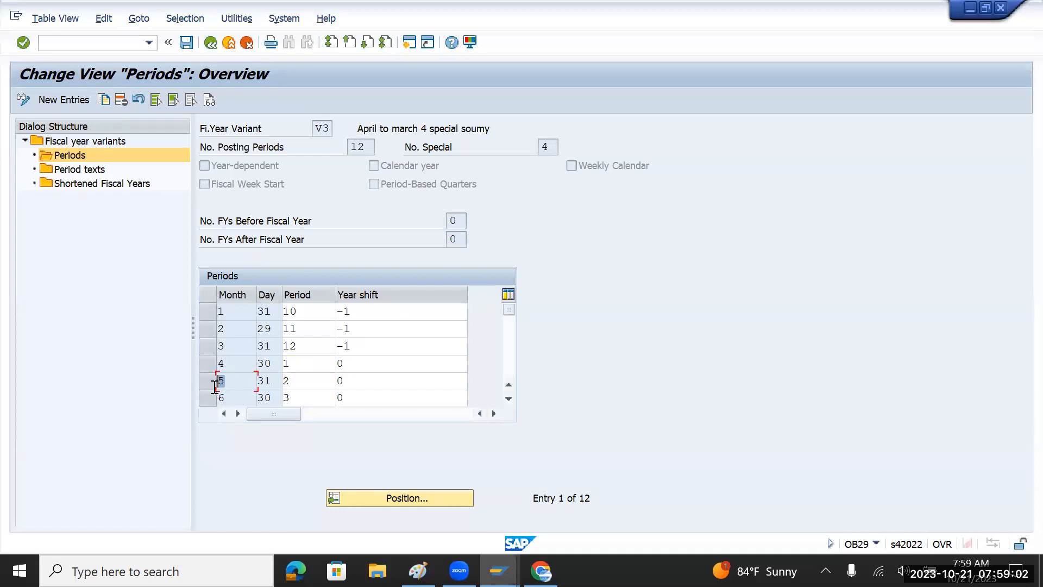
left_click(288, 380)
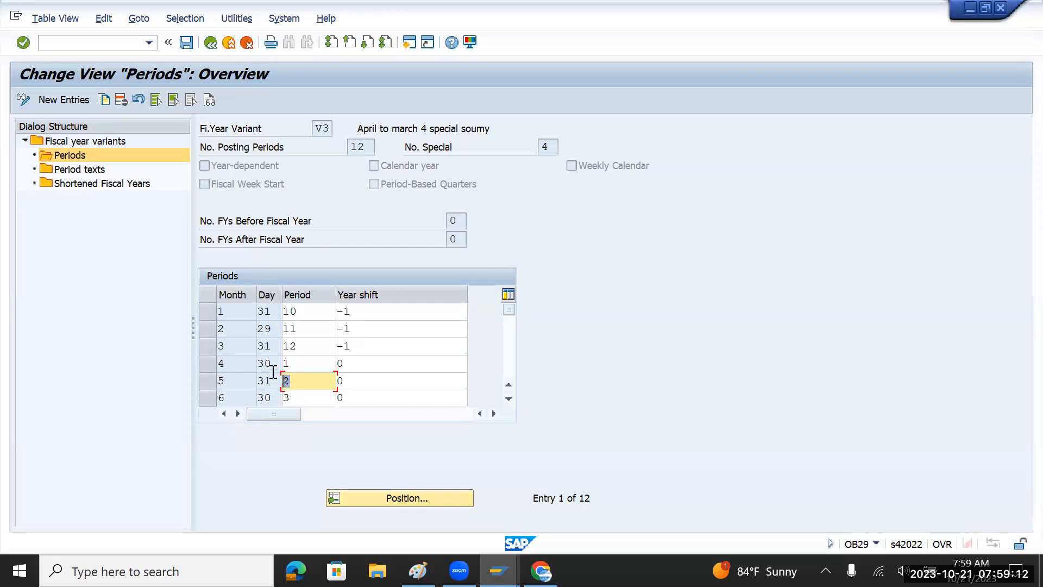
Mark the day counts of 30 for month 4 and 31 for month 5, then month 3.
left_click_drag(275, 364, 259, 364)
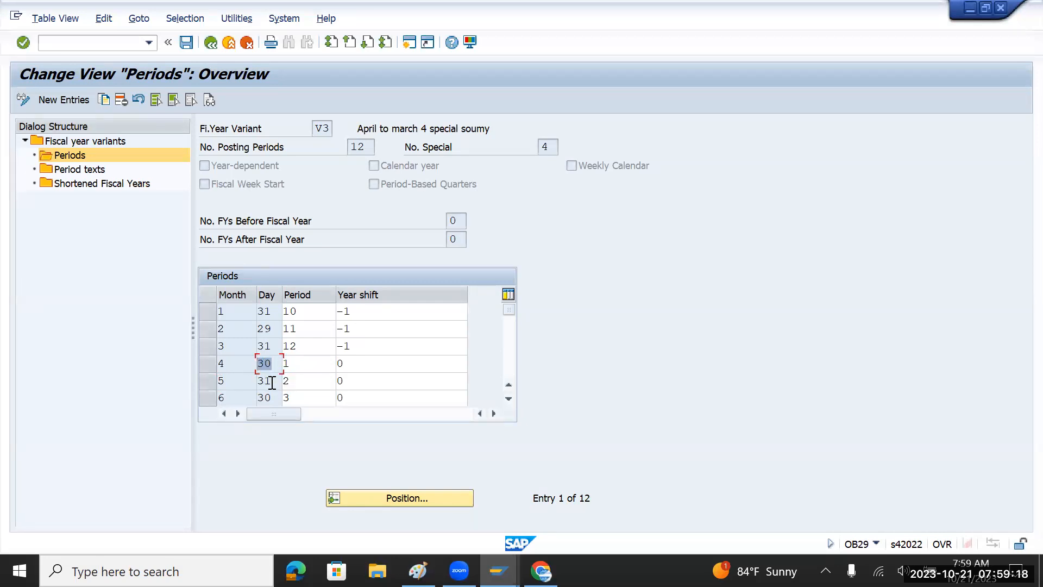
left_click(269, 382)
double_click(269, 382)
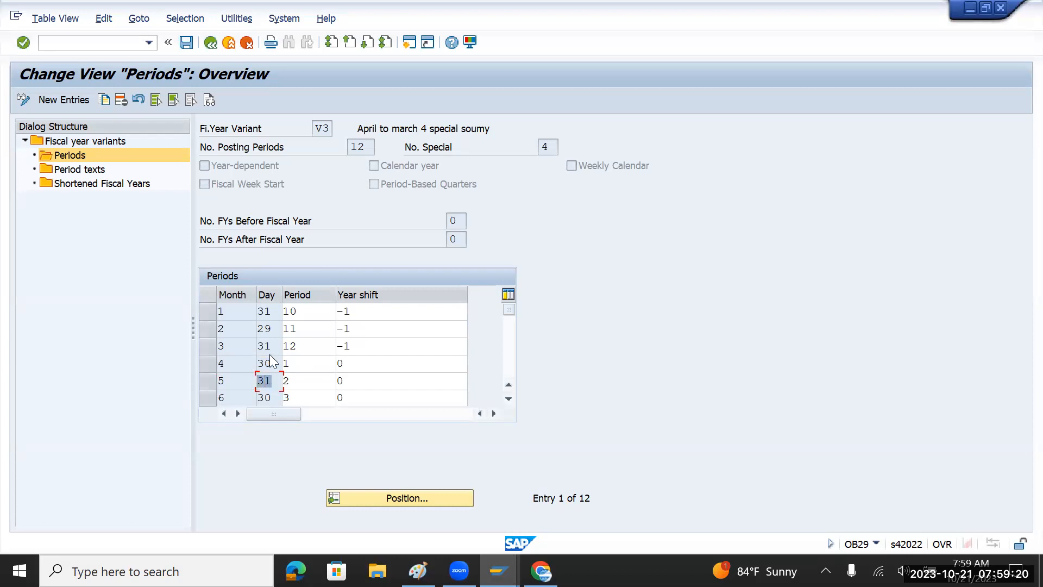
double_click(223, 348)
left_click(313, 345)
left_click_drag(312, 346, 284, 346)
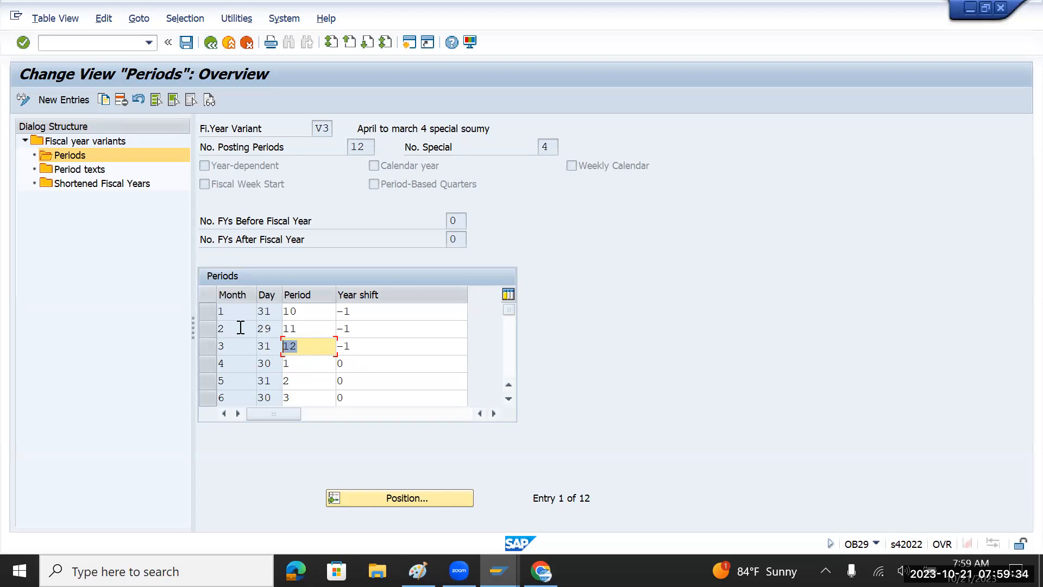
left_click_drag(239, 328, 211, 331)
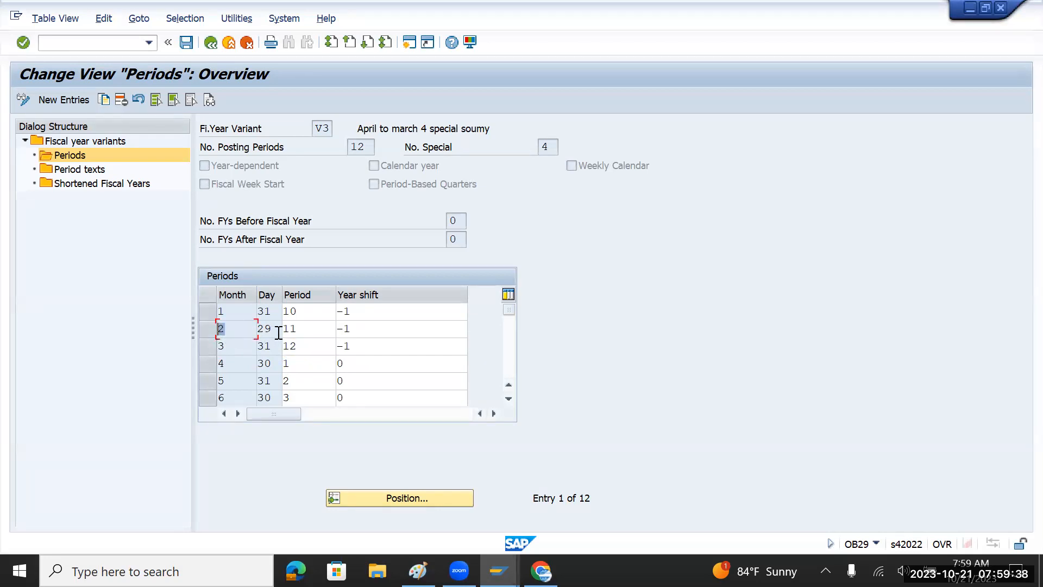
left_click_drag(275, 329, 255, 330)
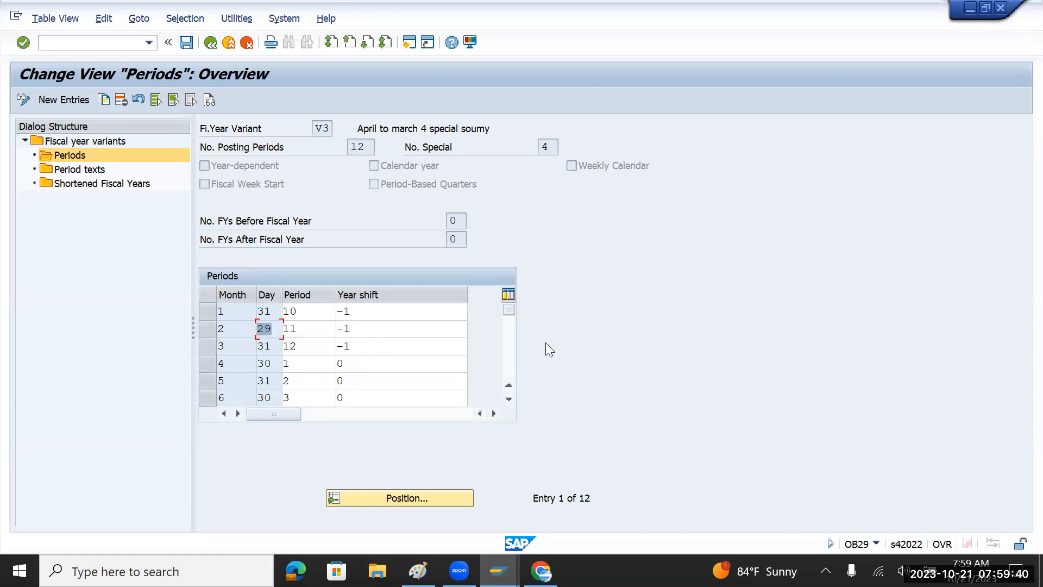
left_click(512, 355)
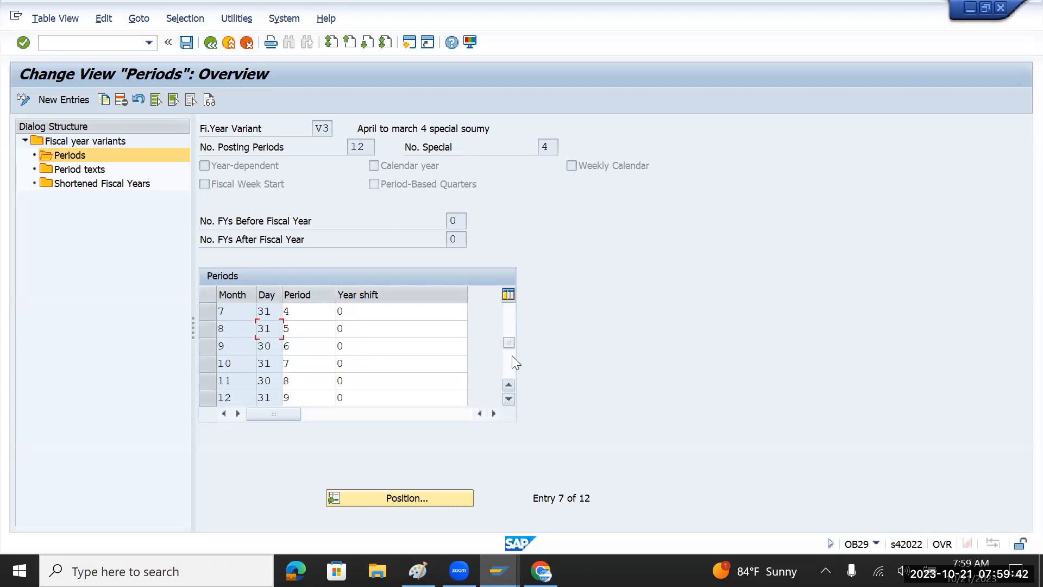
left_click(511, 355)
scroll(438, 350, "up", 4)
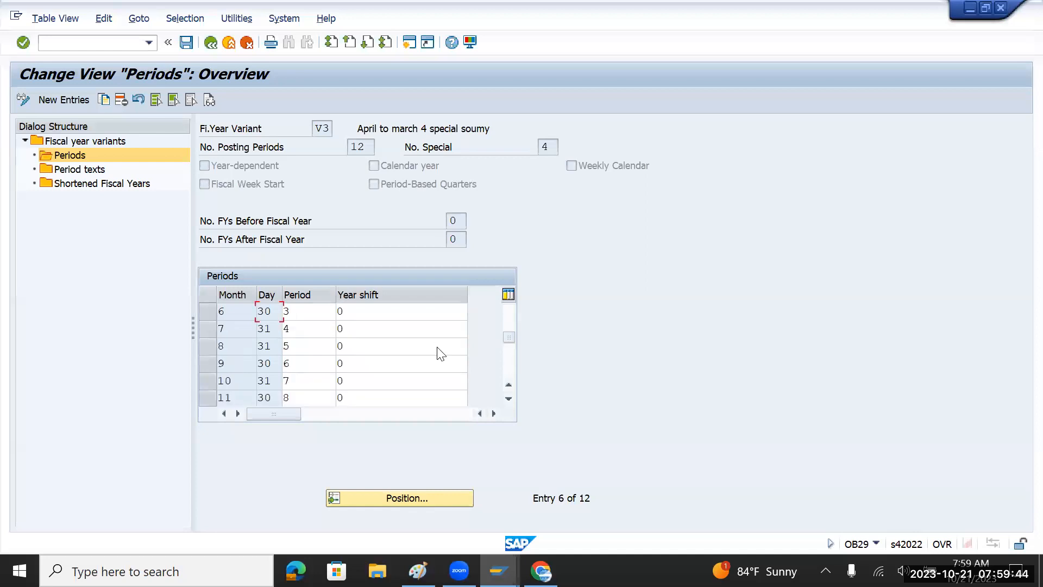
left_click(366, 367)
left_click_drag(365, 368, 333, 368)
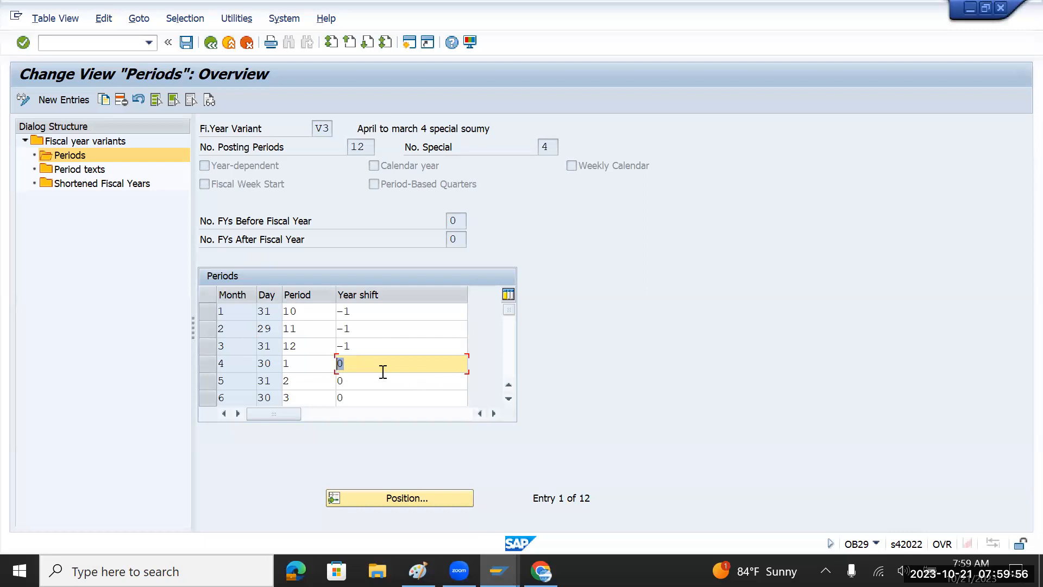
scroll(383, 372, "down", 2)
left_click_drag(239, 366, 217, 364)
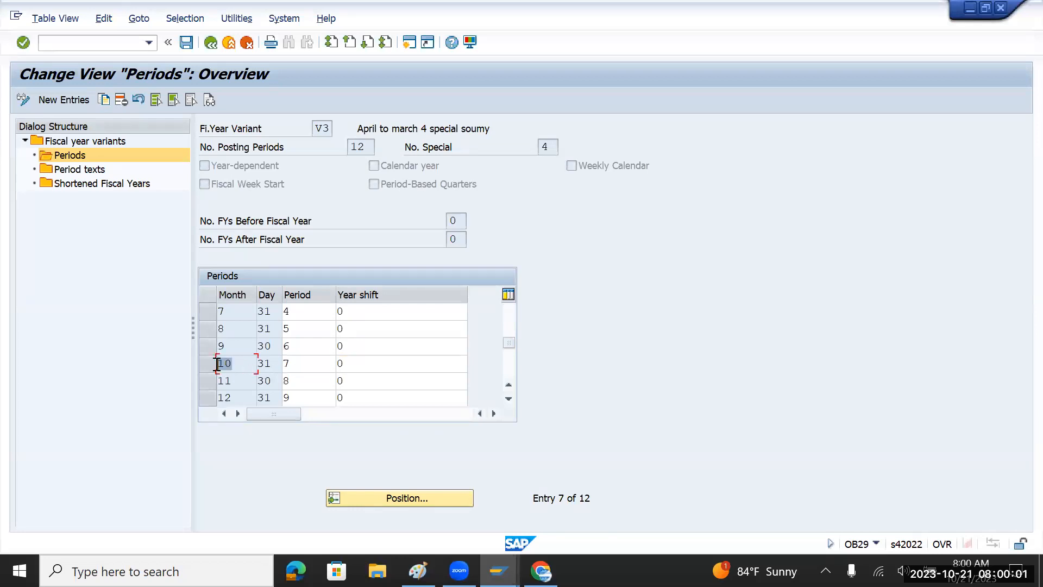
left_click(309, 362)
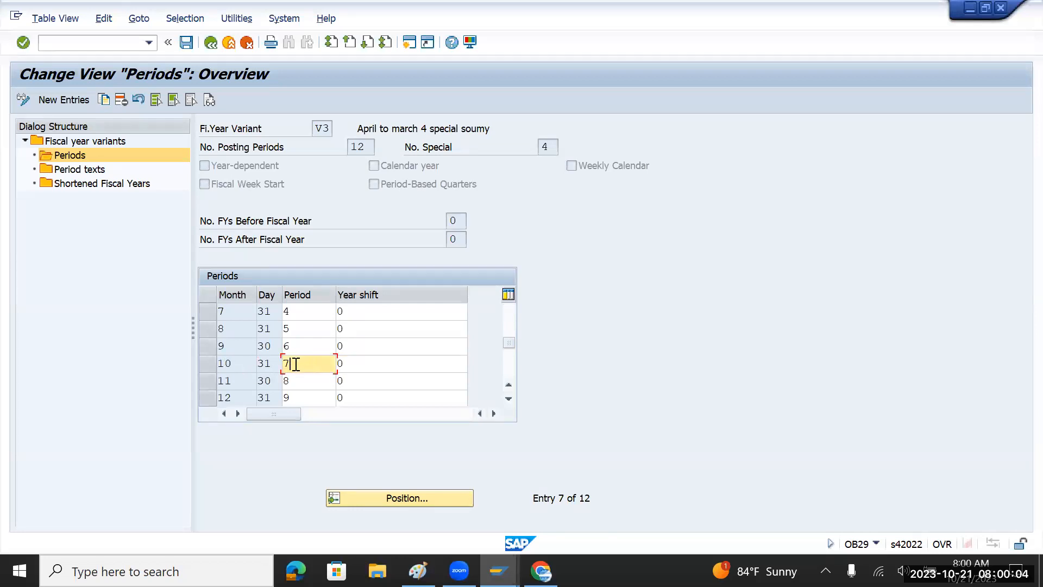
left_click_drag(284, 364, 275, 367)
left_click_drag(377, 368, 335, 368)
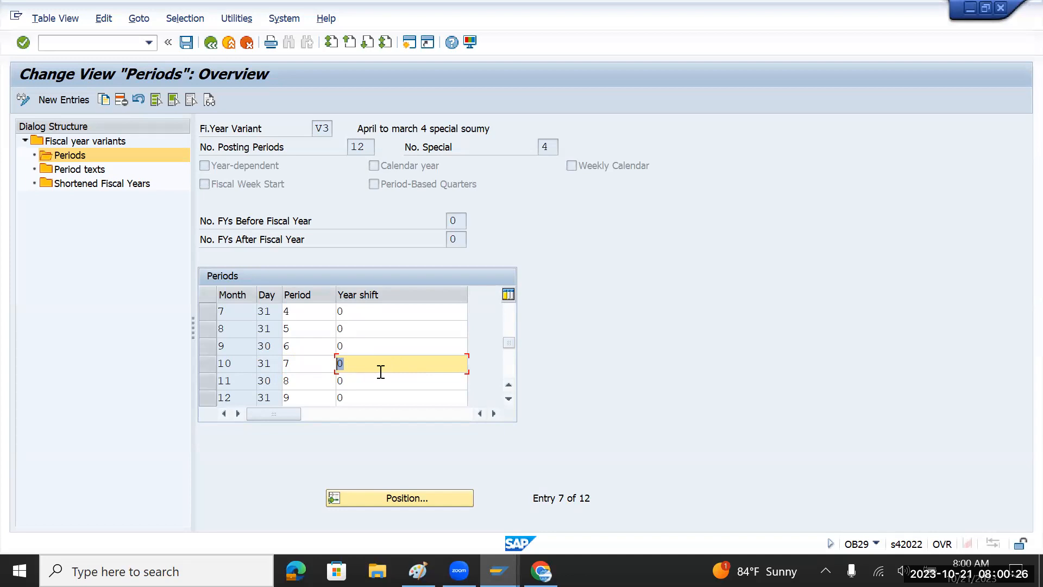
In Paint, draw a rectangle frame with a text box inside it.
left_click(364, 361)
scroll(391, 342, "up", 2)
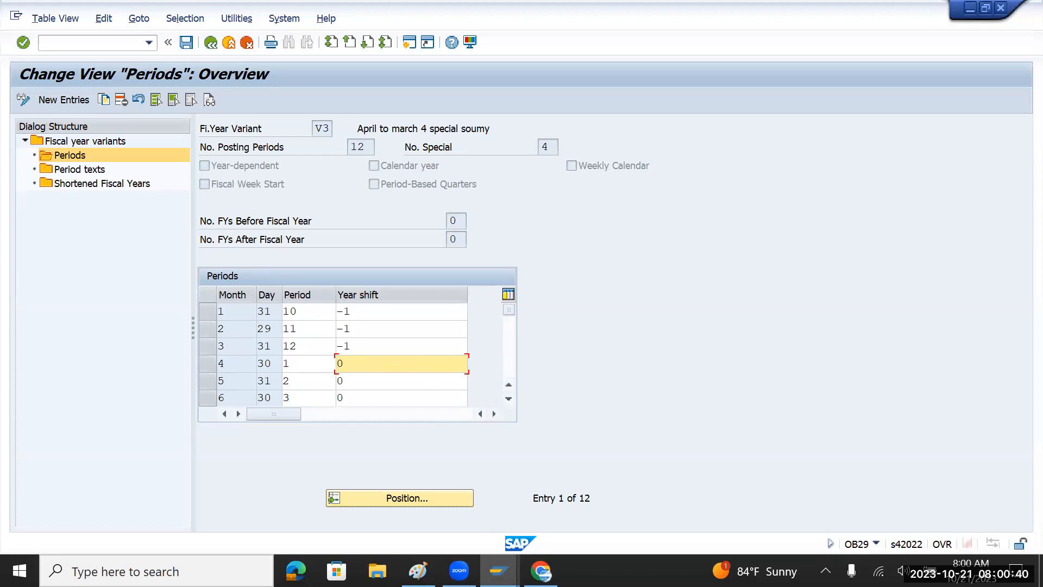
mouse_move(418, 570)
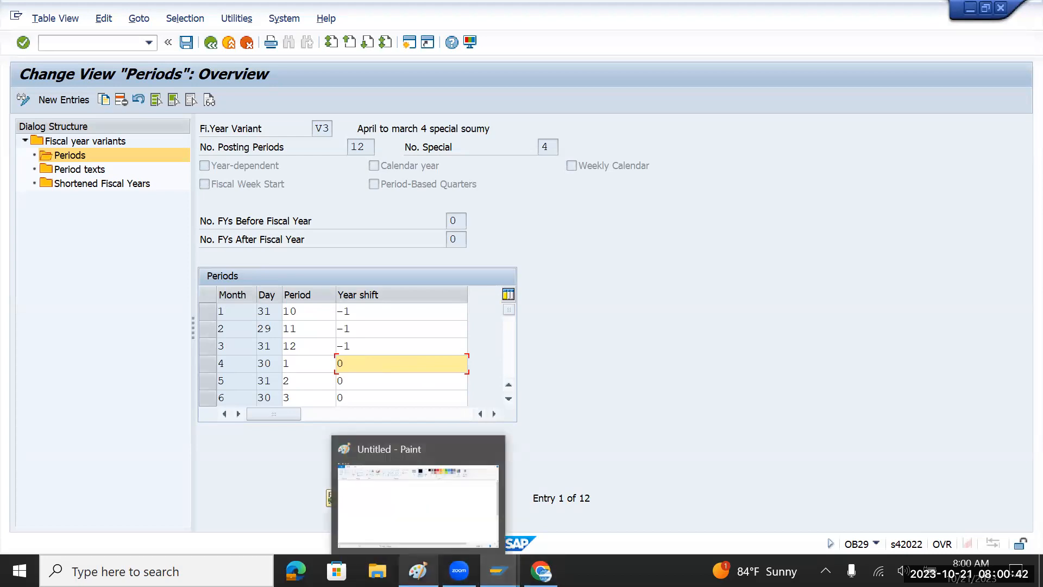
left_click(414, 524)
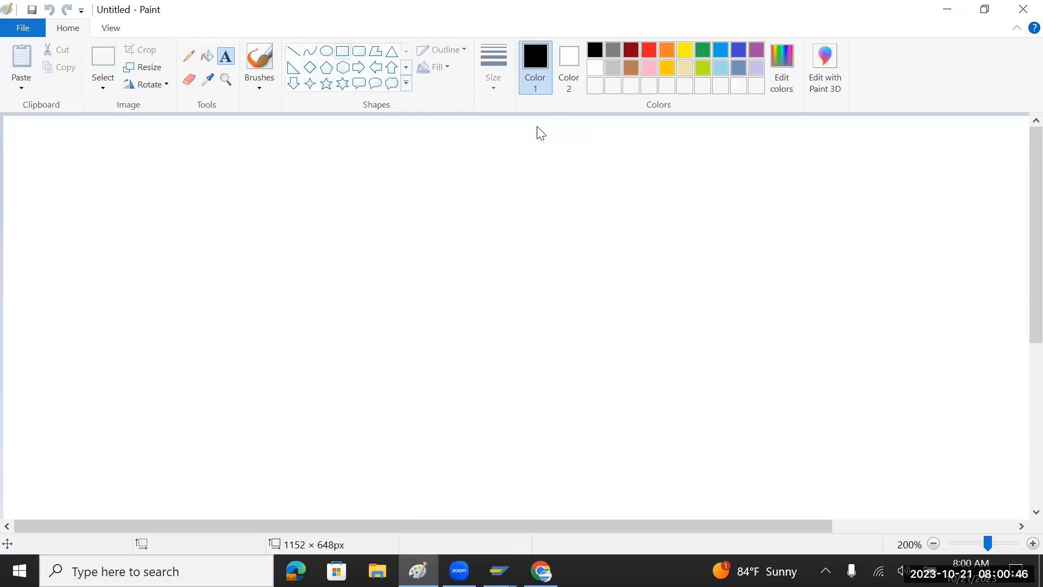
left_click(342, 51)
left_click_drag(149, 197, 491, 323)
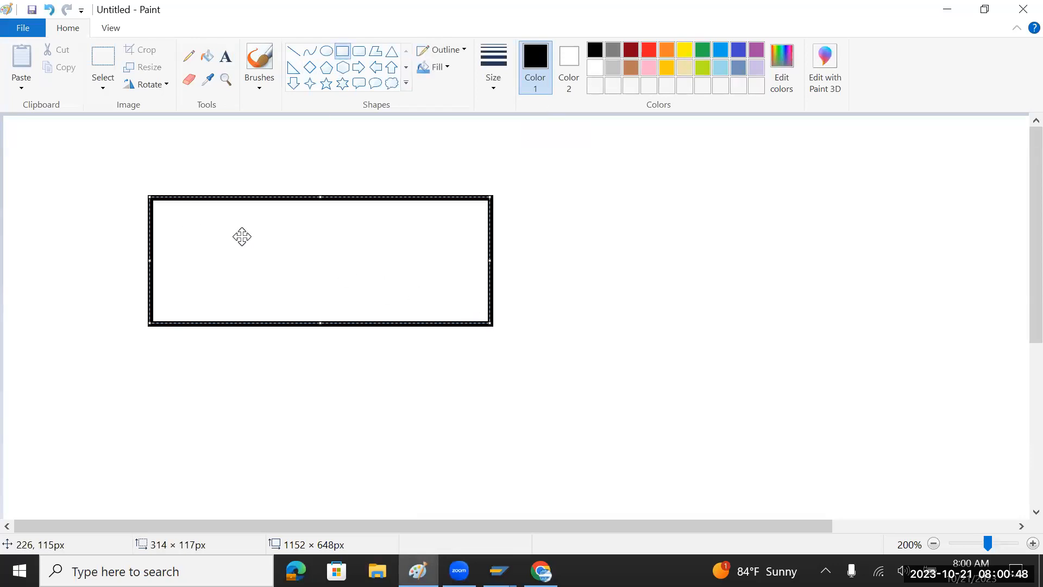
left_click(226, 56)
left_click_drag(188, 227, 356, 289)
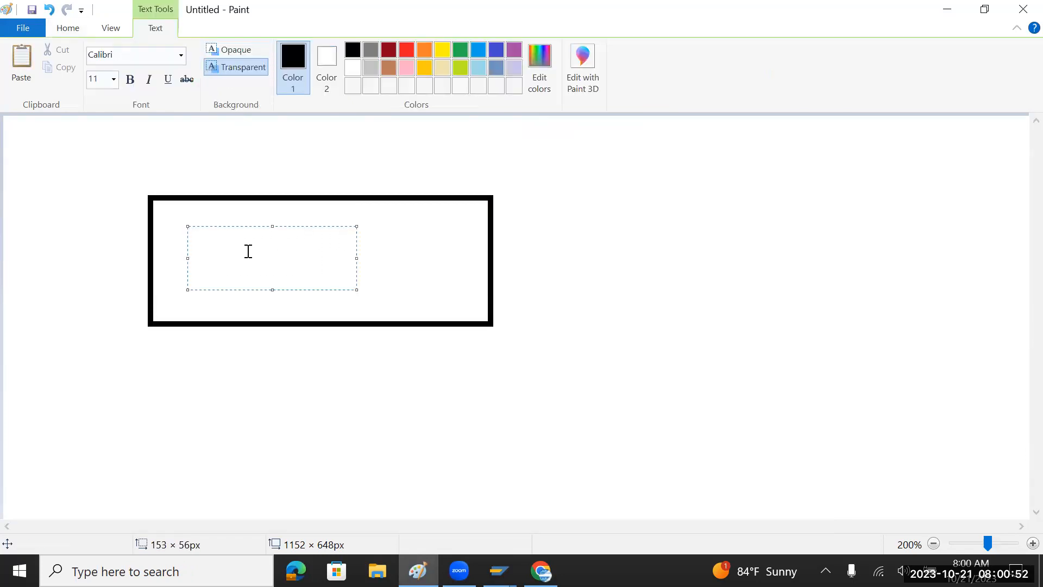
Type 'Apr - 2023 - Dec - 2023' in the box, correcting 'apr' to a capital 'Apr'.
type("apr - 202")
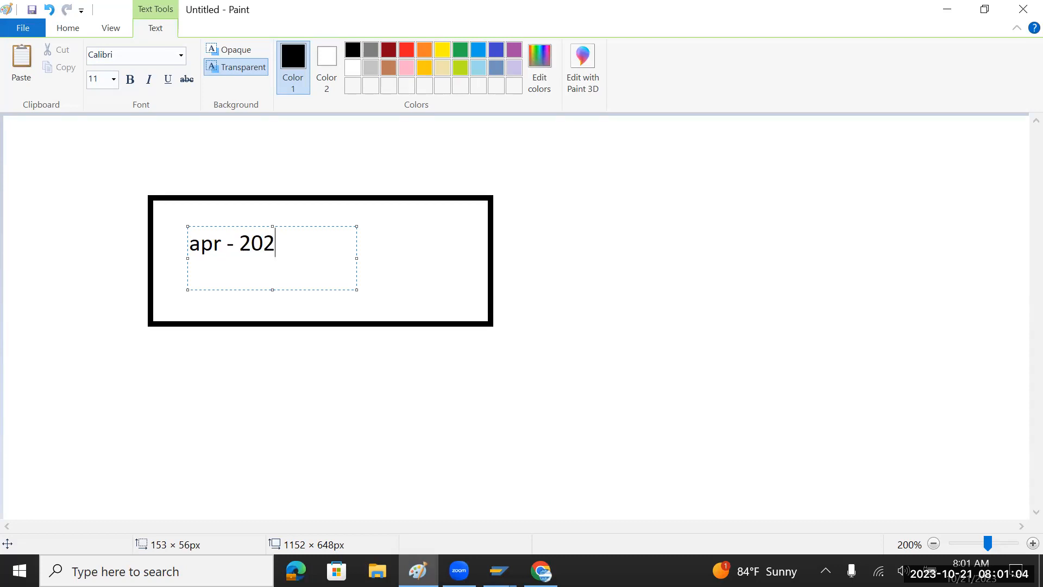
type("3 - Dec")
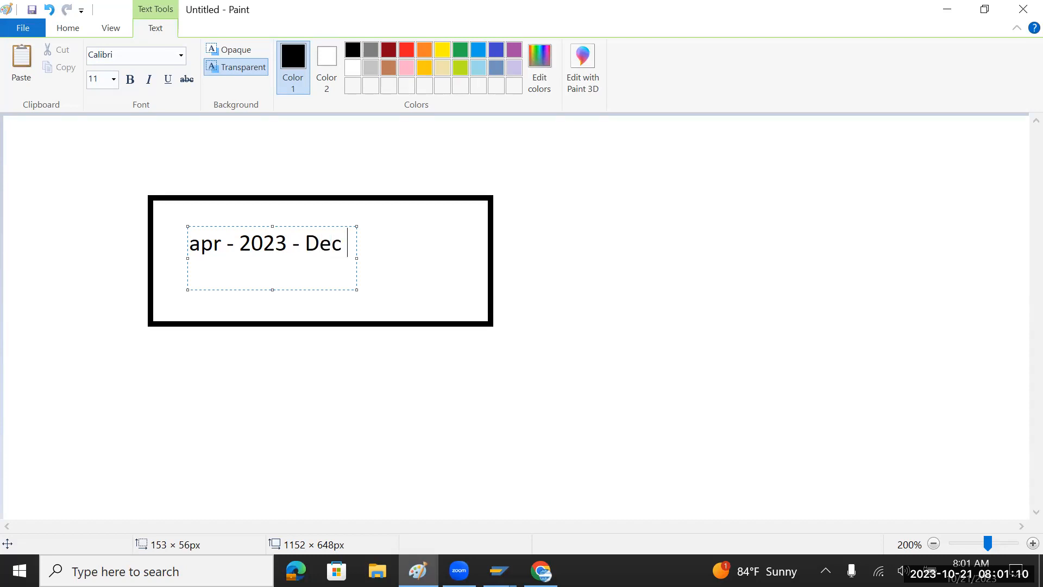
type(" -")
left_click_drag(357, 260, 452, 259)
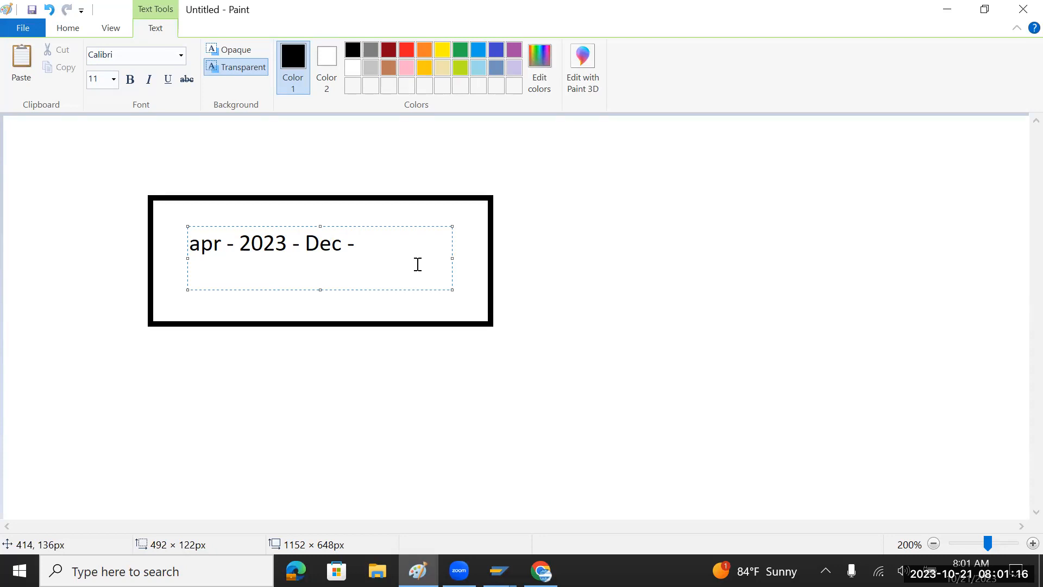
type("2023")
left_click(200, 249)
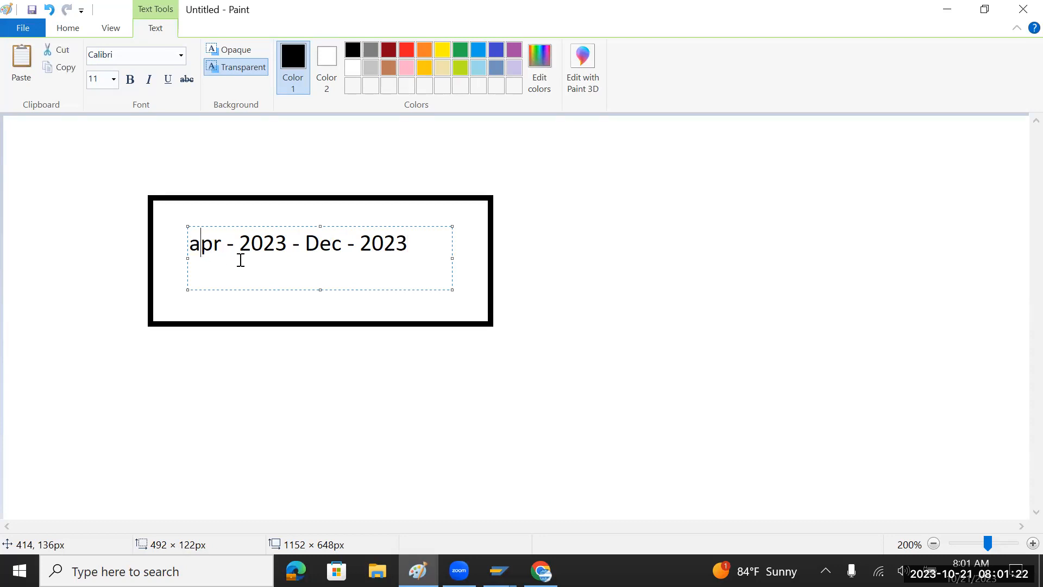
key("BackSpace")
type("A")
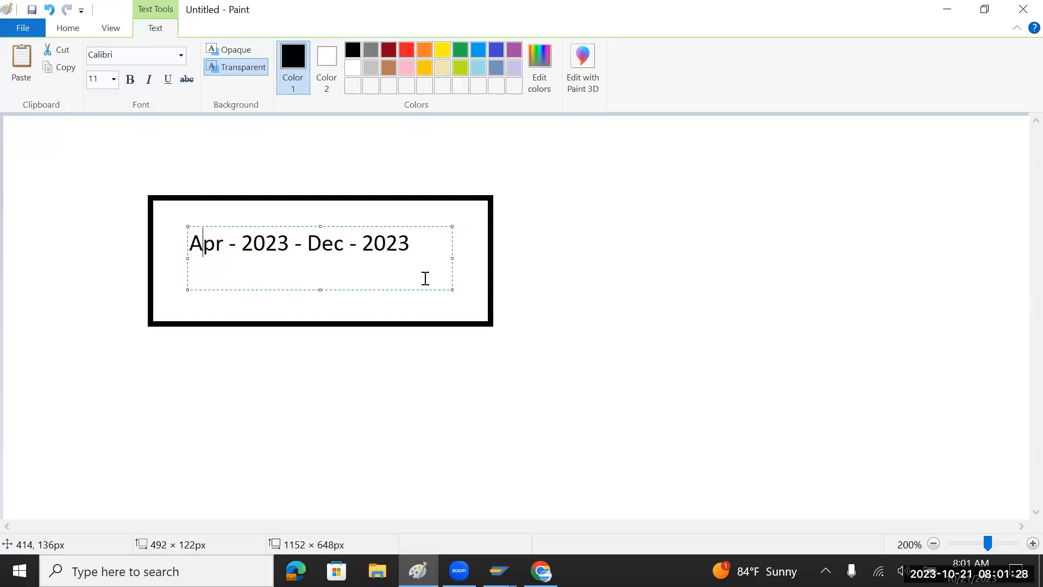
key("alt+Tab")
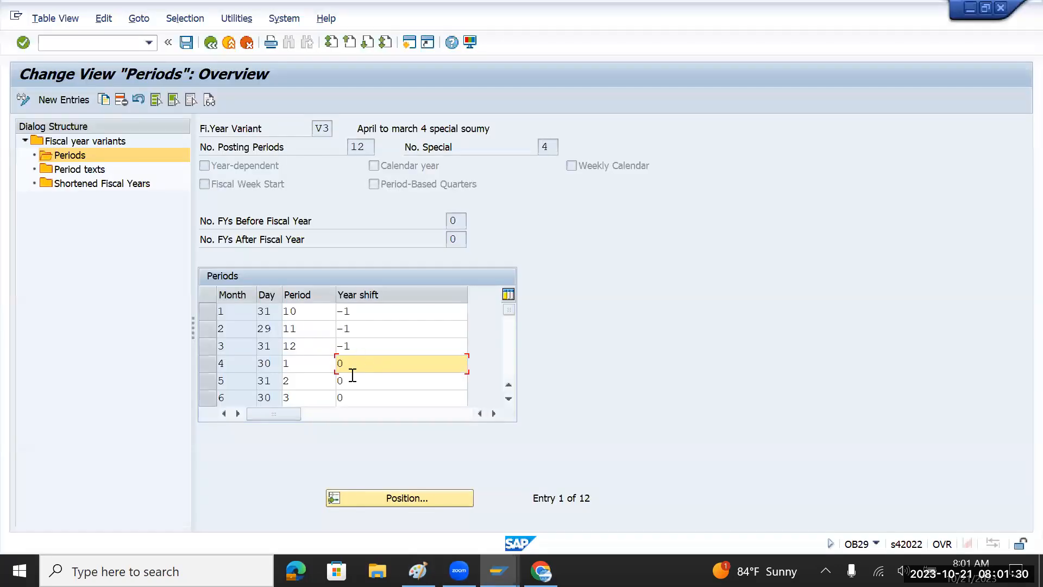
Scroll the V3 periods table to check months 7–12 and 1–6 and their year shifts.
scroll(358, 382, "down", 2)
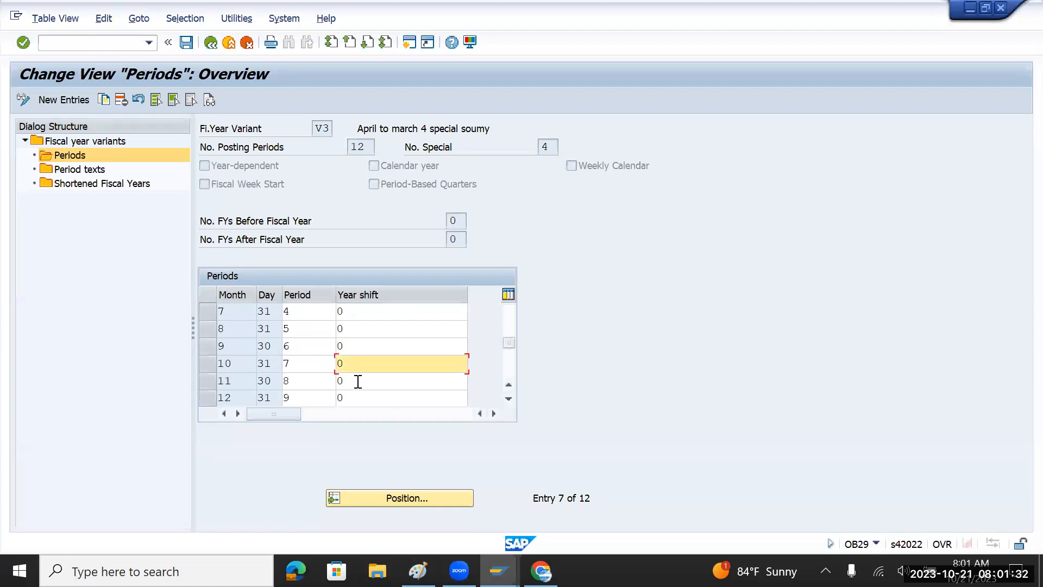
scroll(358, 382, "down", 1)
scroll(358, 382, "up", 3)
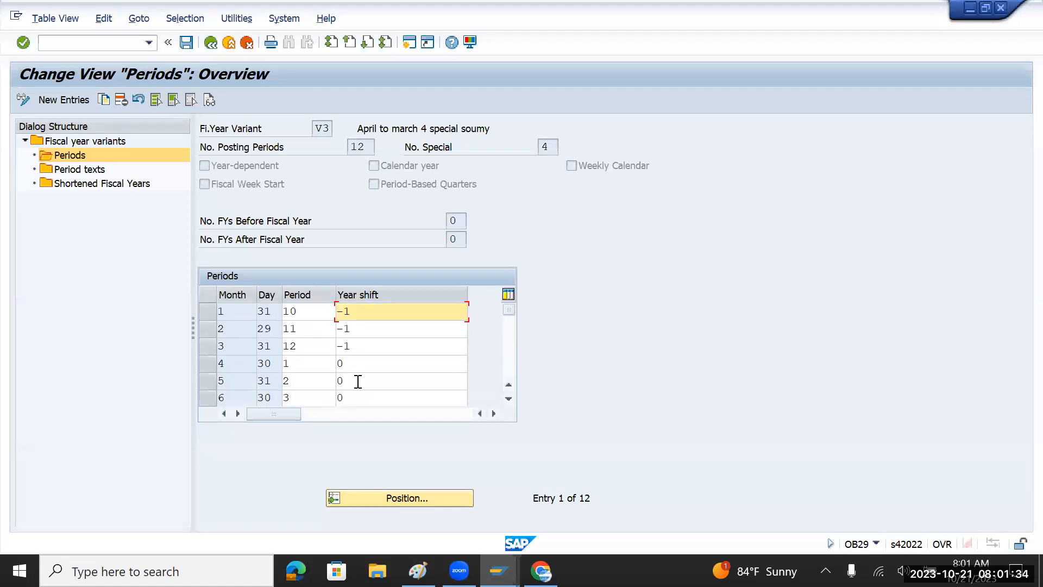
key("alt+Tab")
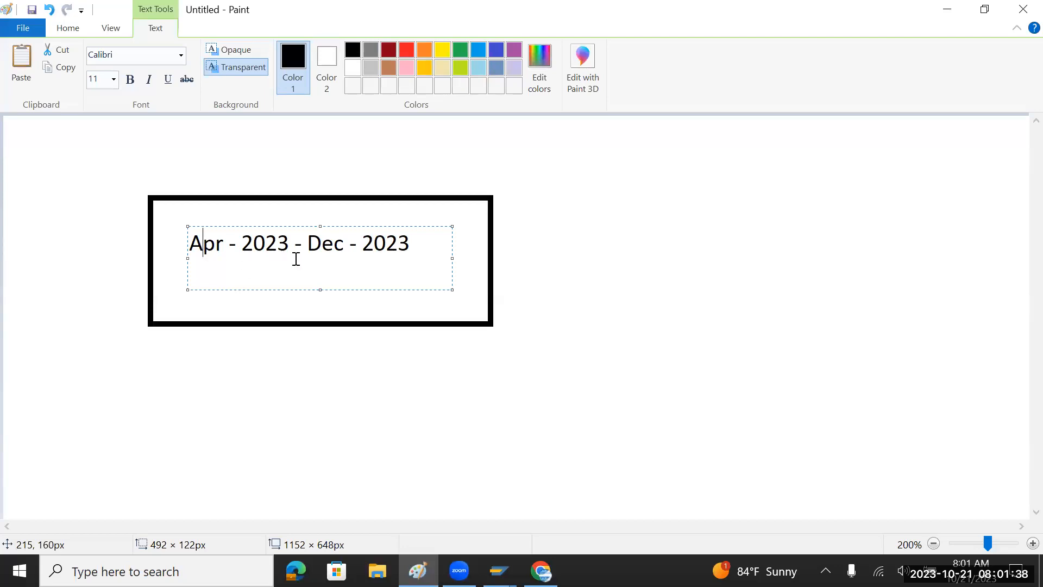
Add a second note line reading 'Jan - 2024 to Mar 2024'.
left_click(412, 244)
key("Return")
type("Jan - 2")
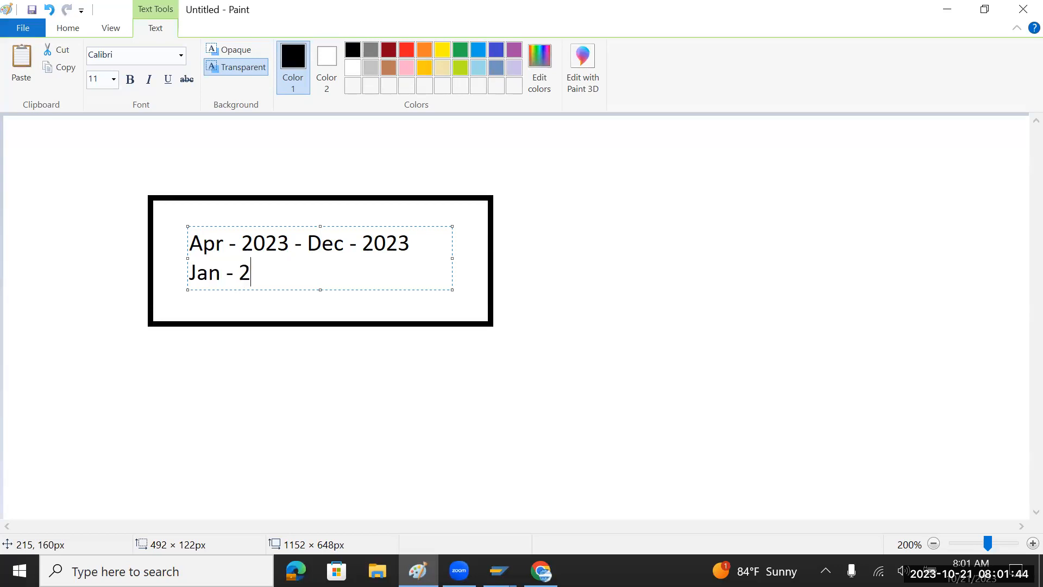
type("024 -")
key("BackSpace")
type("to ")
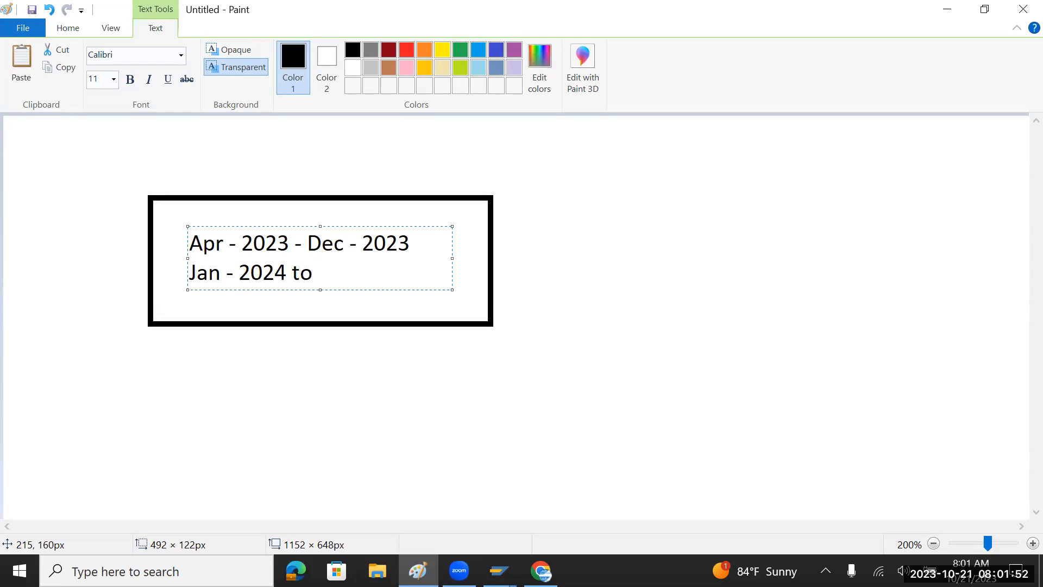
type("Mar 2024")
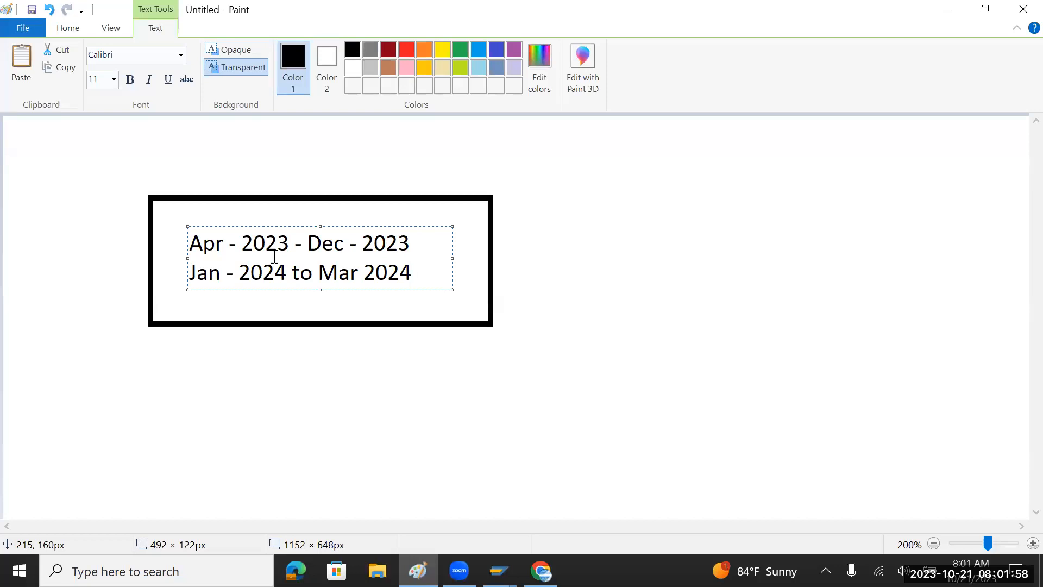
Highlight the 2023 and 2024 years, then add a third line reading '2023'.
left_click_drag(243, 243, 289, 244)
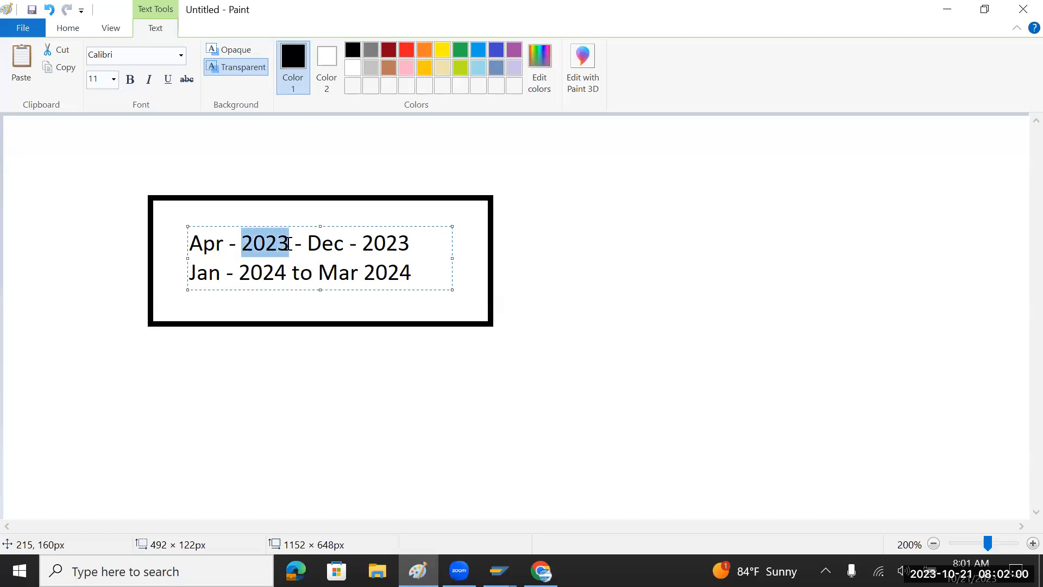
left_click_drag(240, 272, 284, 270)
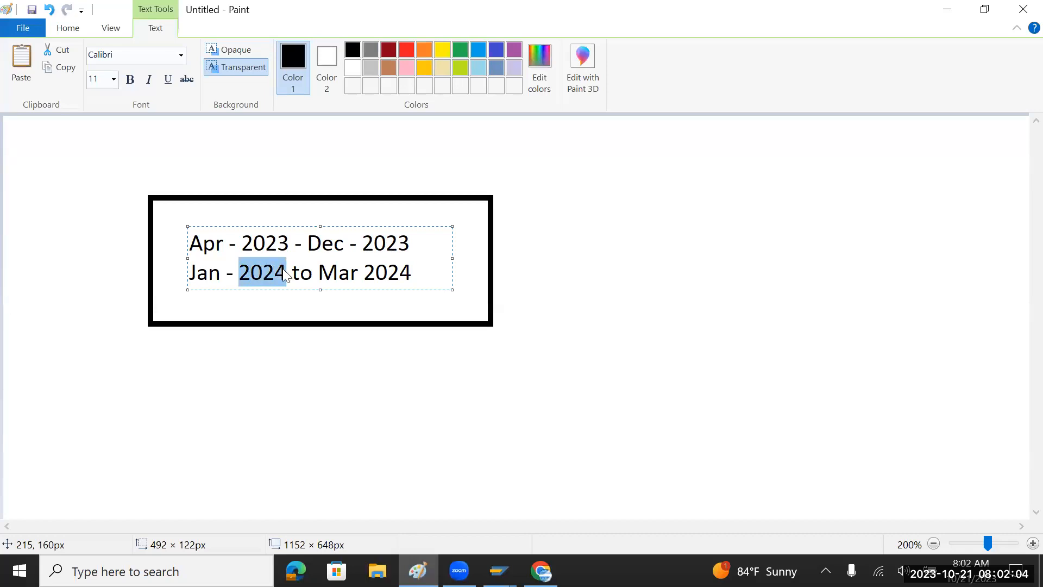
left_click(427, 280)
key("Return")
type("2023")
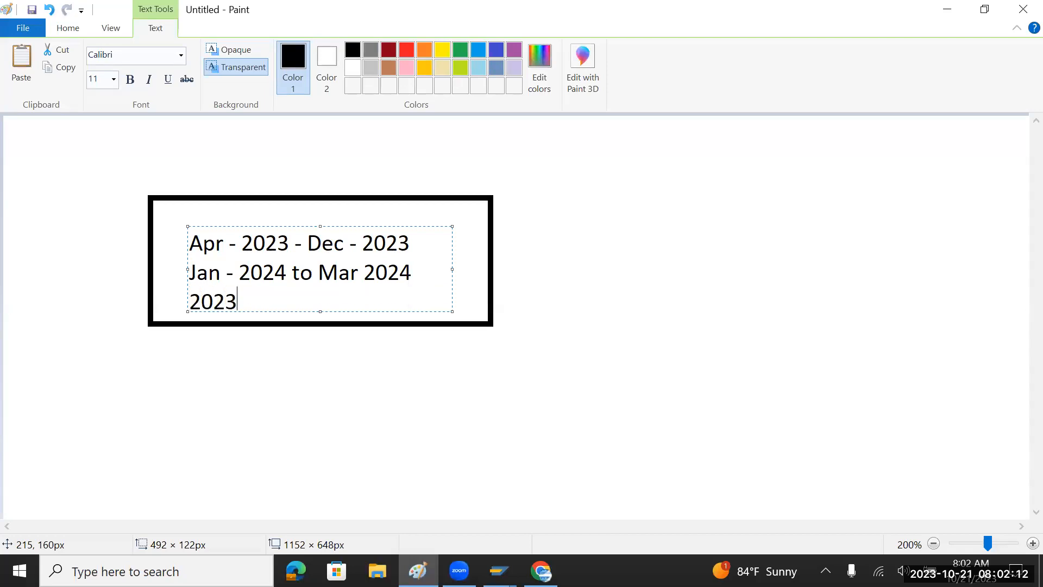
Highlight the Jan–Mar 2024 line and the third-line 2023 while comparing with the SAP period table.
left_click(425, 271)
left_click_drag(424, 271, 187, 281)
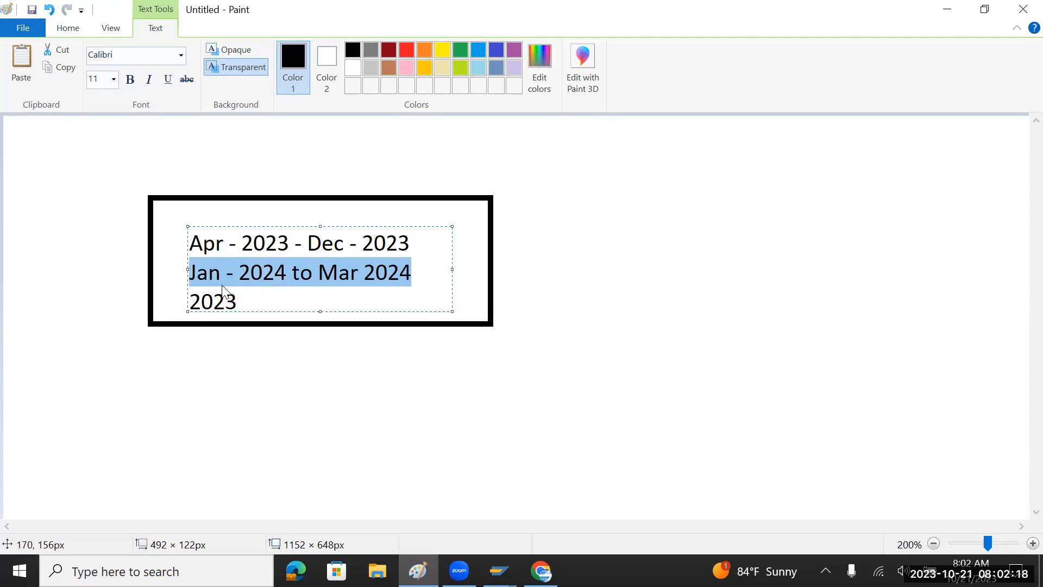
key("alt+Tab")
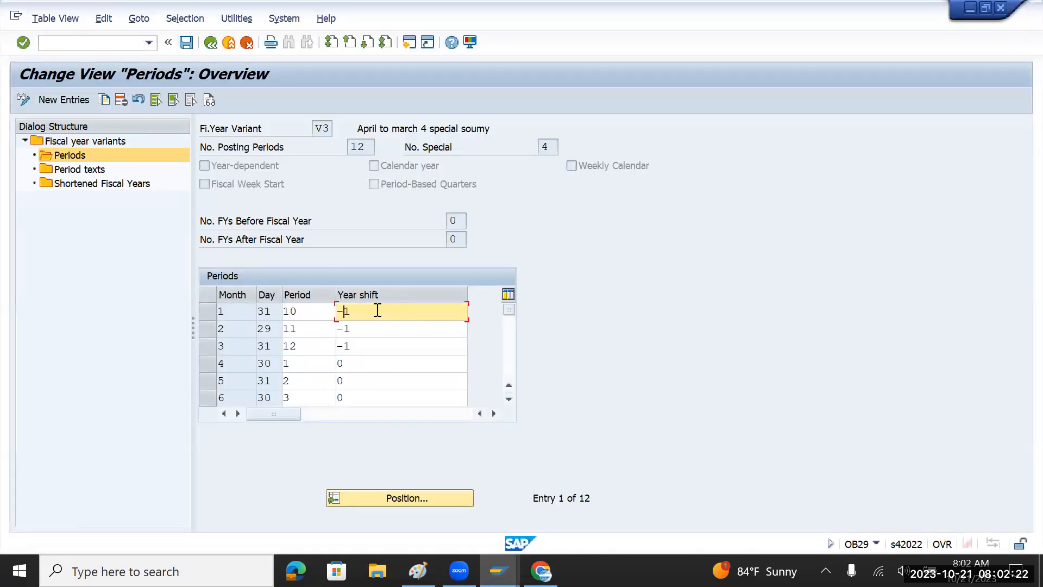
key("alt+Tab")
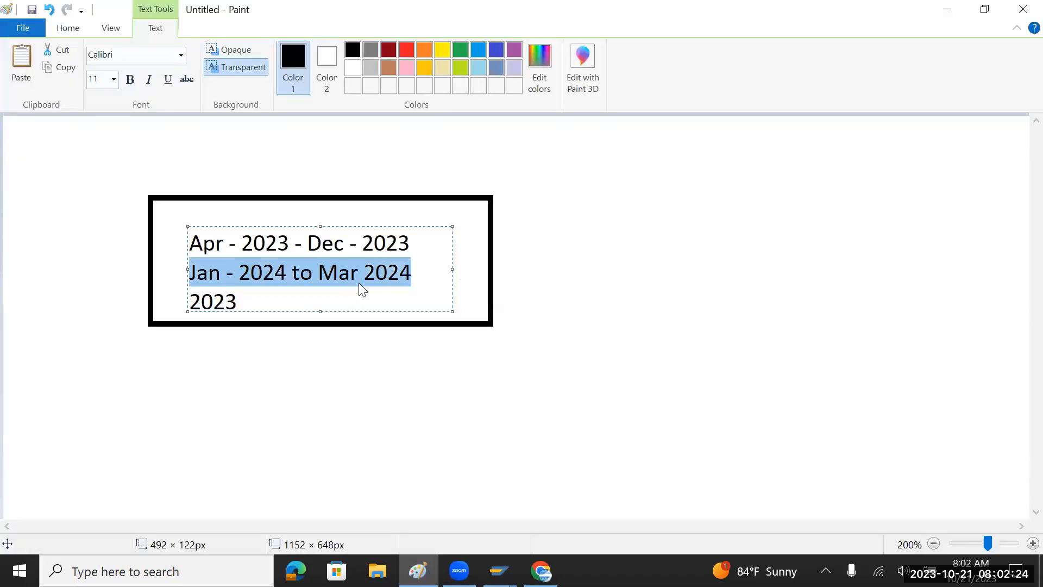
left_click(243, 275)
left_click_drag(242, 273, 292, 272)
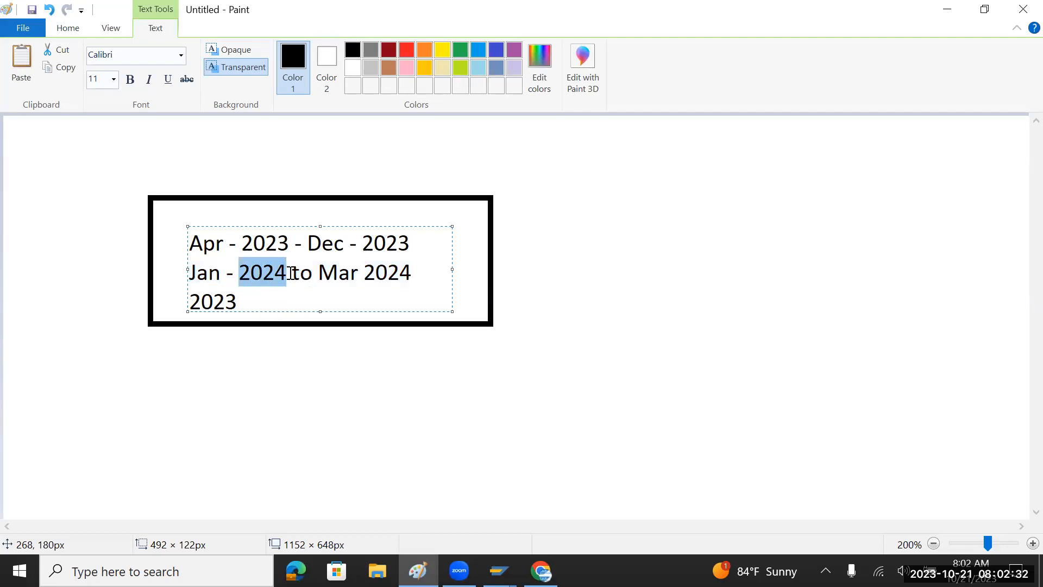
left_click(291, 273)
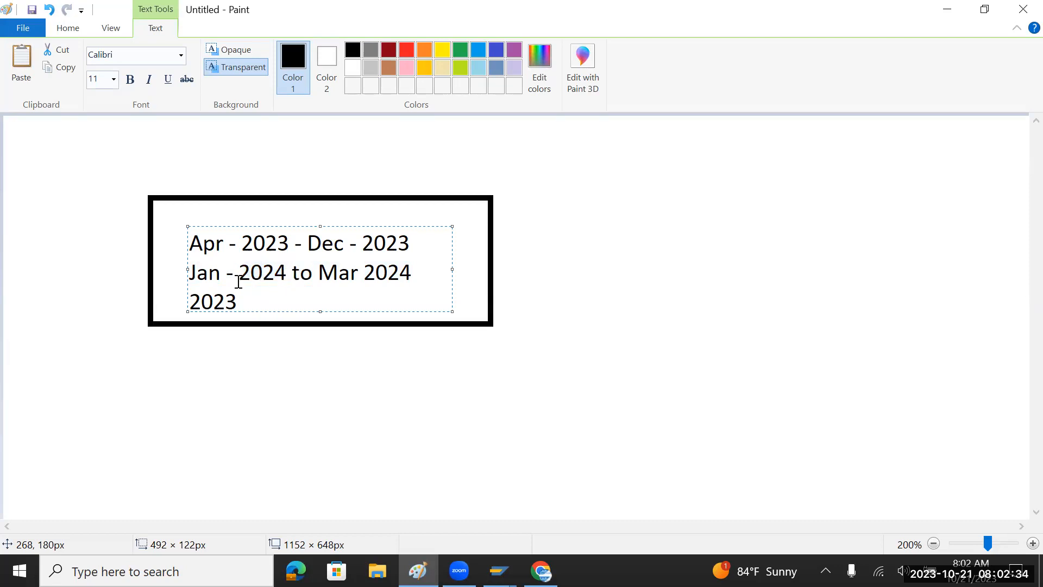
left_click_drag(253, 296, 188, 303)
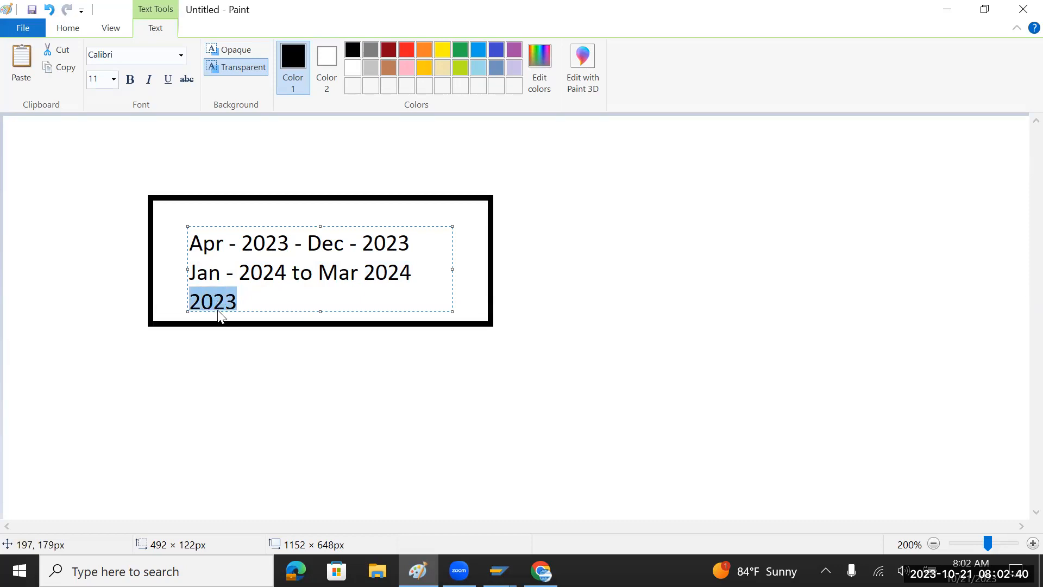
key("alt+Tab")
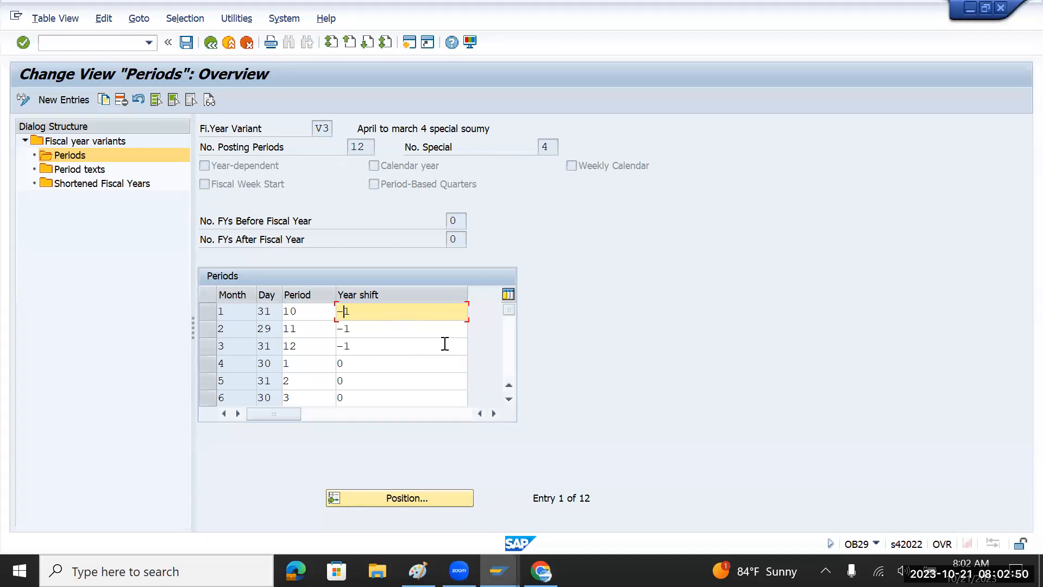
Go back from the V3 periods to the IMG tree and select Assign Company Code to a Fiscal Year Variant.
scroll(410, 352, "down", 4)
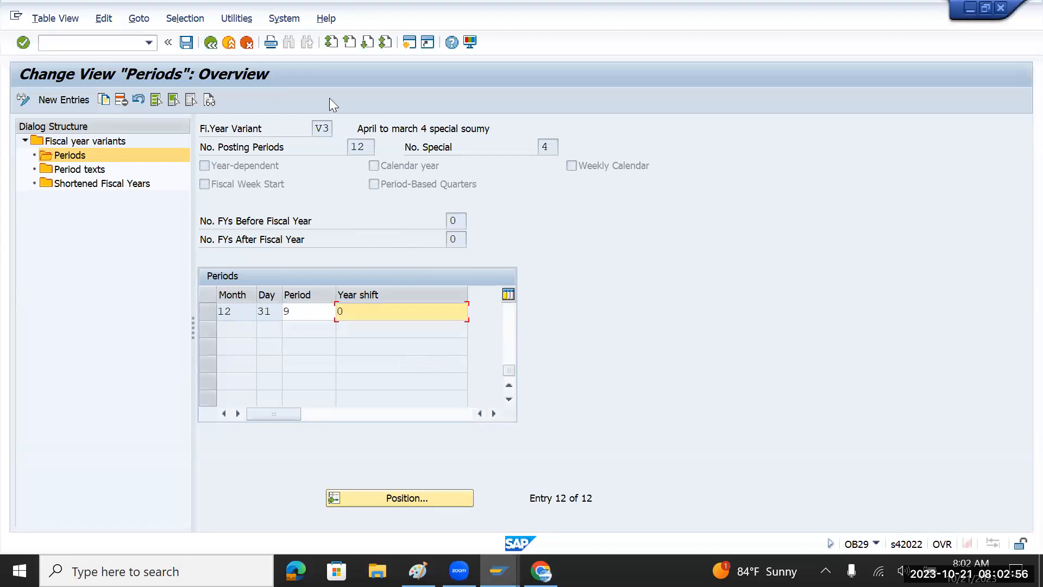
double_click(321, 128)
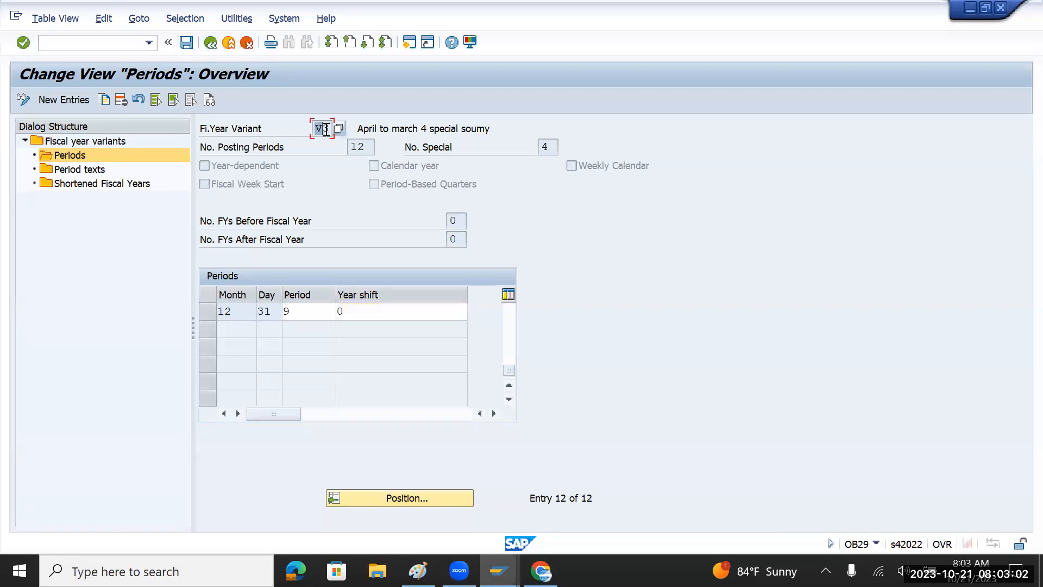
left_click(211, 43)
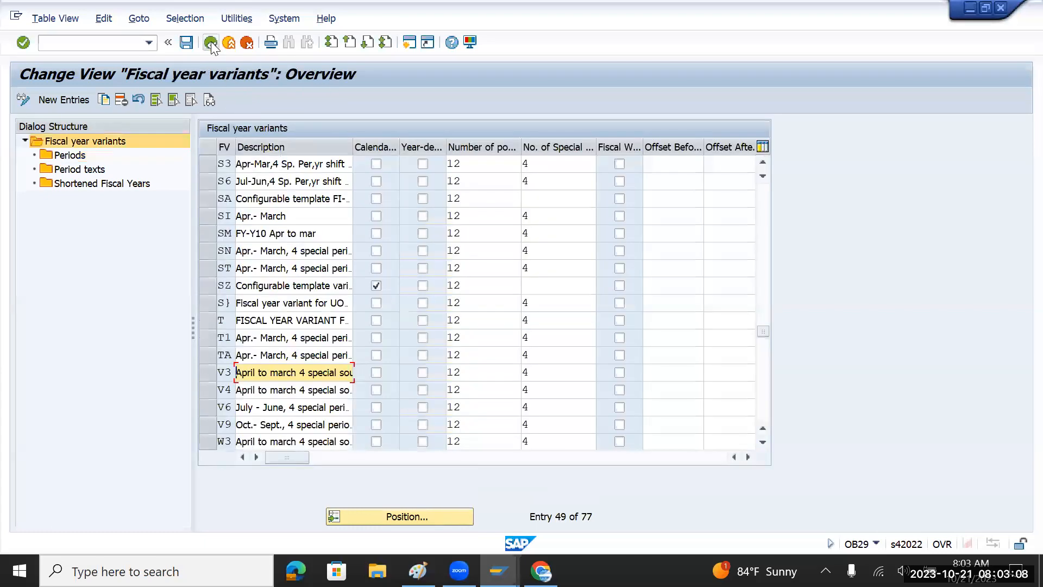
left_click(211, 42)
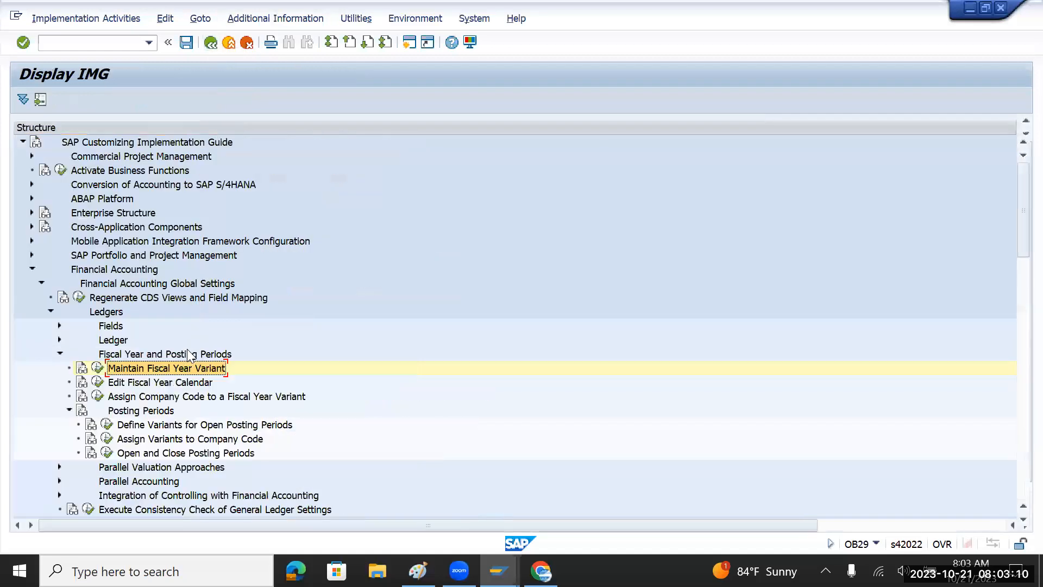
left_click(172, 398)
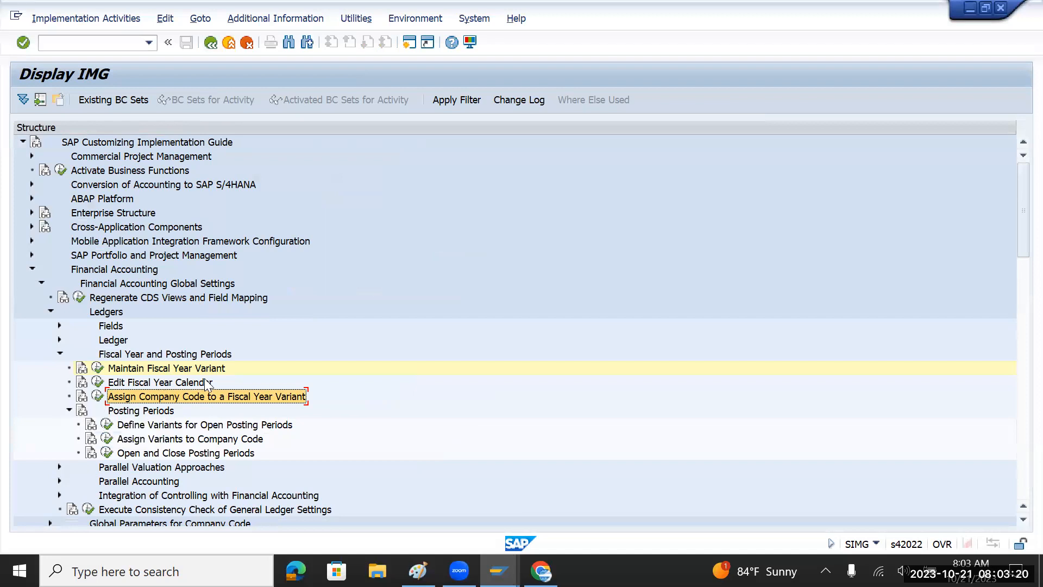
key("alt+Tab")
left_click(249, 303)
Replace all three note lines with the text 'TMIN - V3'.
left_click_drag(249, 303, 190, 240)
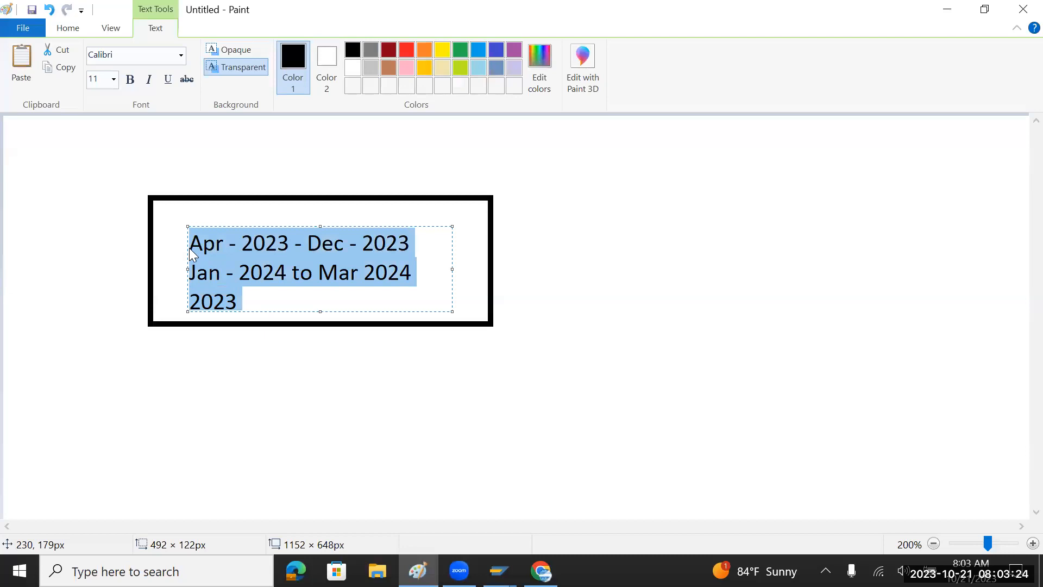
type("TM")
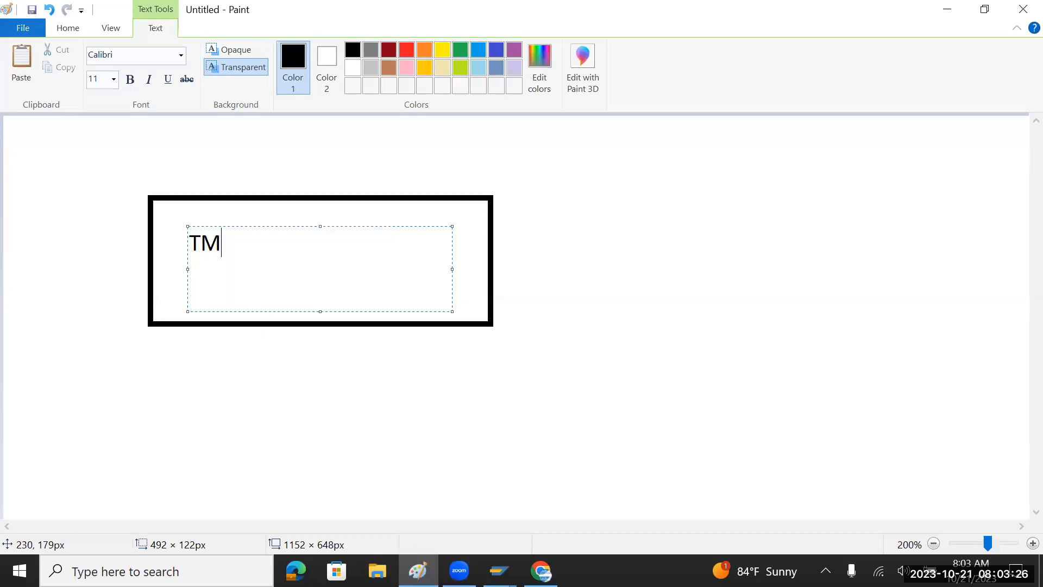
type("IM")
key("BackSpace")
type("N - V#")
key("BackSpace")
type("3")
key("alt+Tab")
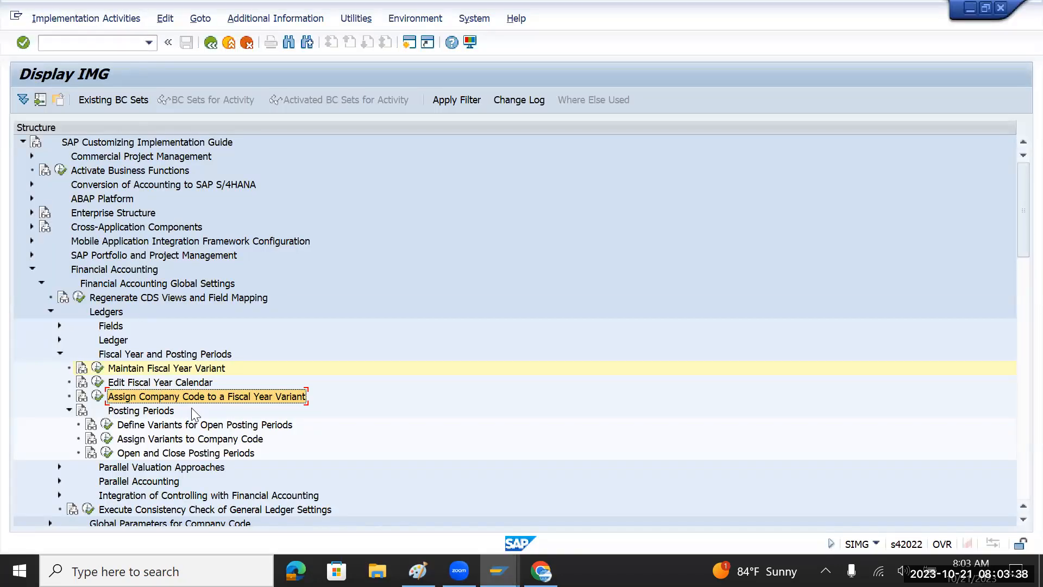
Run the assignment activity and position the table on company code TMIN.
left_click(97, 396)
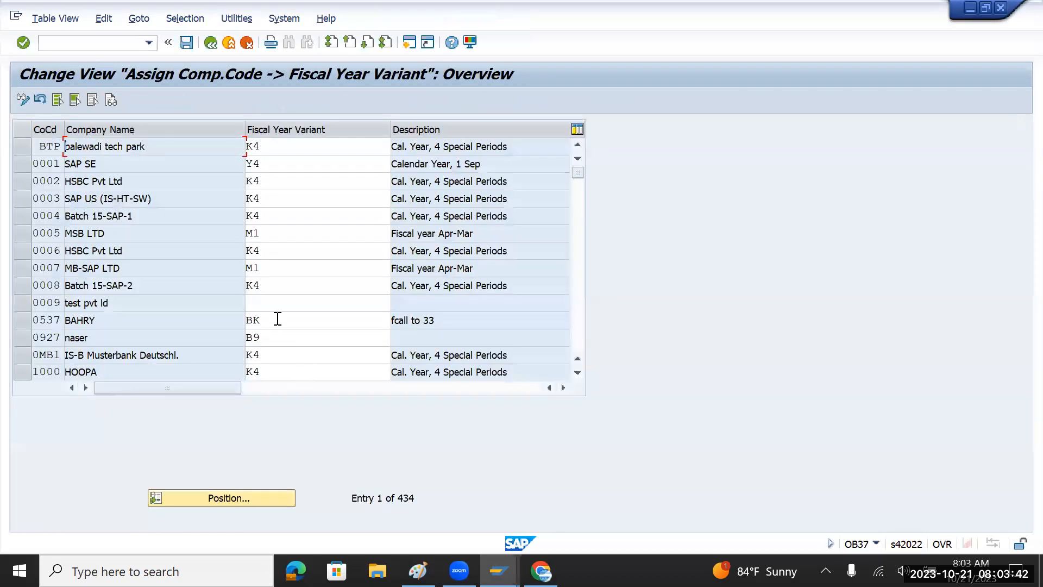
left_click(240, 496)
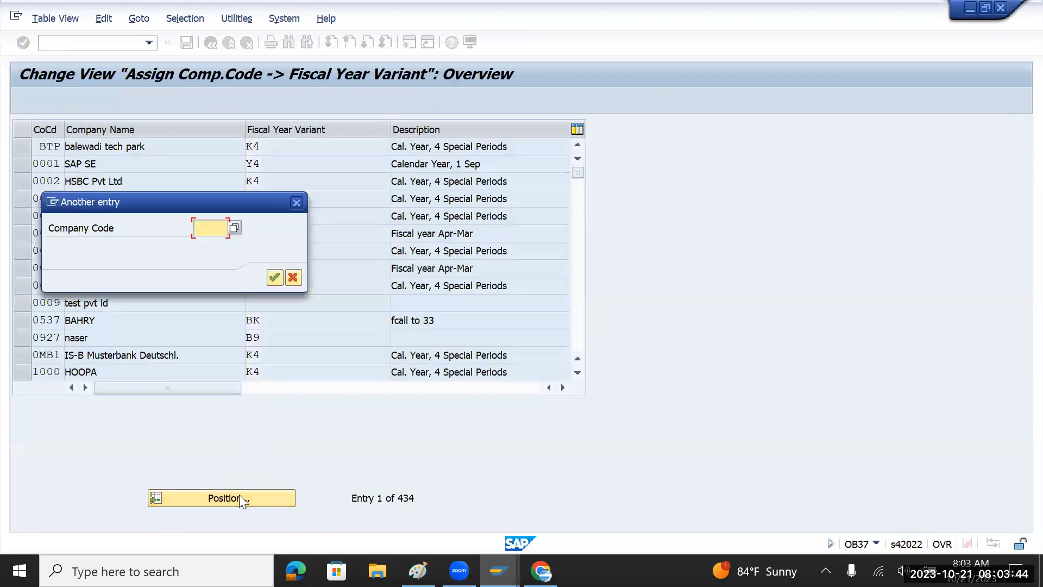
type("TMIN")
key("Return")
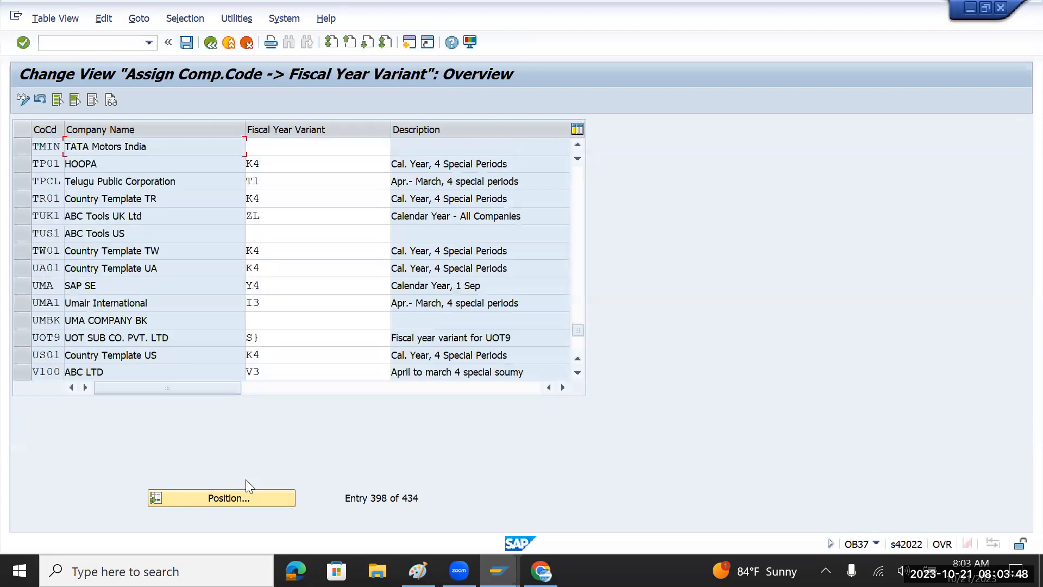
Enter fiscal year variant V3 for TMIN and save the assignment.
left_click(274, 146)
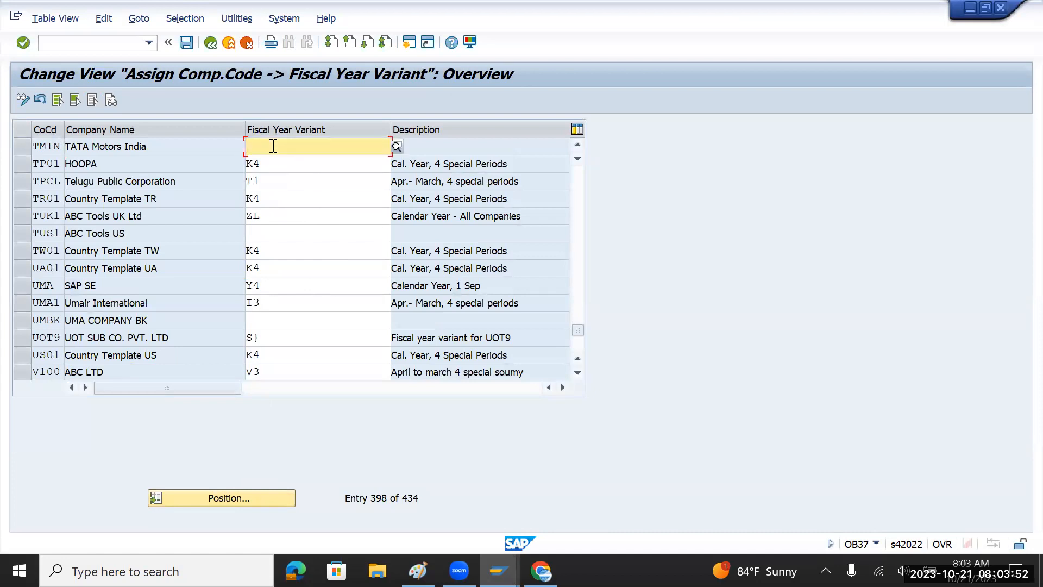
type("V#")
key("BackSpace")
type("3")
key("Return")
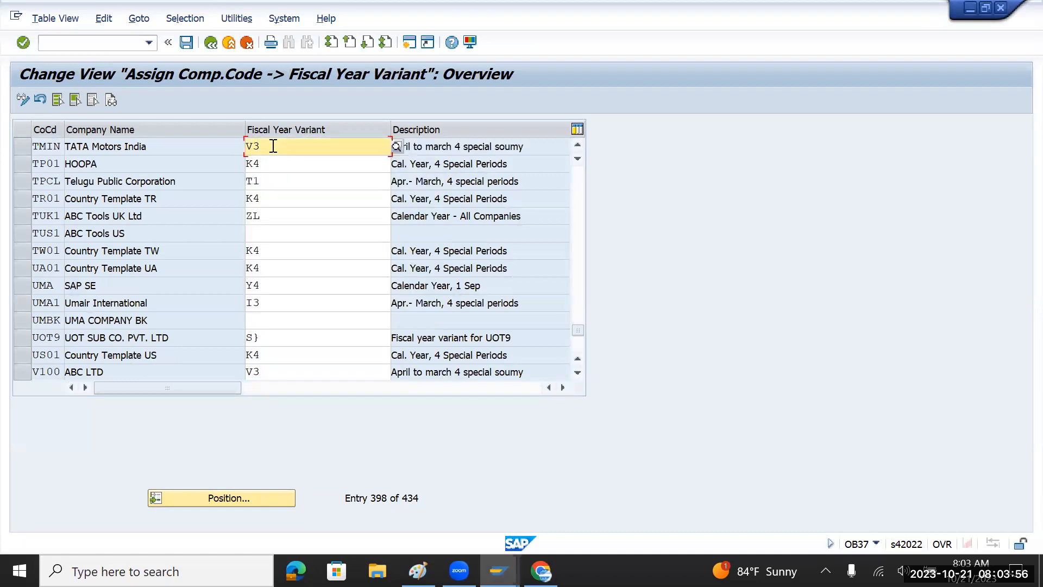
left_click_drag(541, 146, 380, 147)
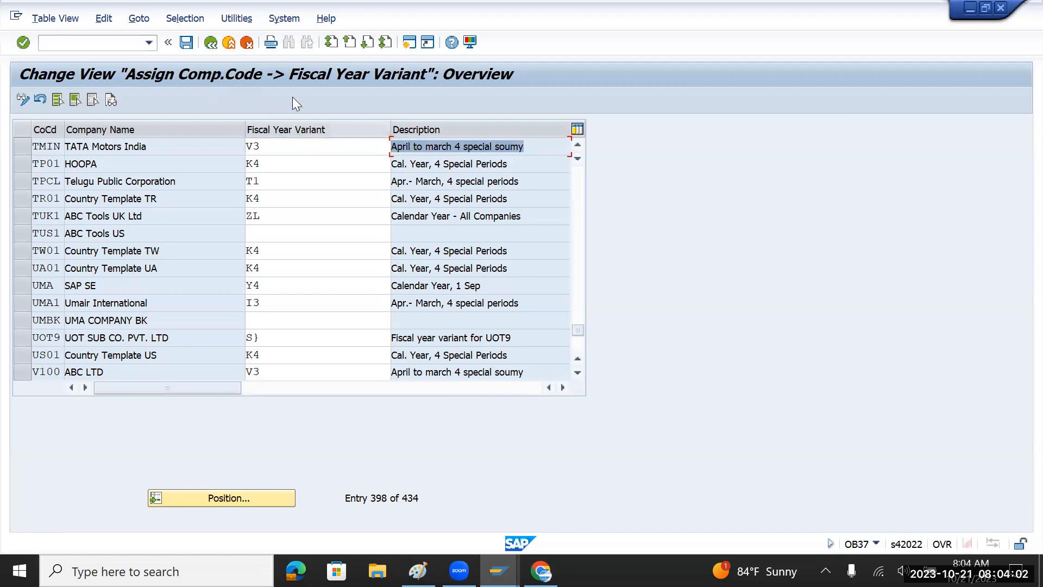
left_click(188, 47)
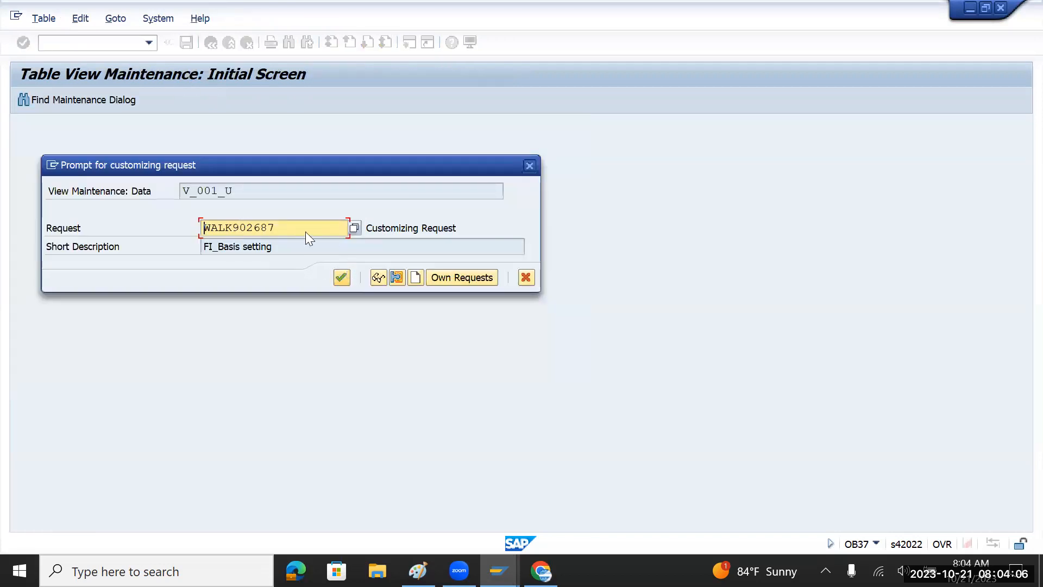
Confirm the customizing request, recheck TMIN's V3 entry, save again and return to the IMG tree.
left_click(340, 278)
left_click(341, 278)
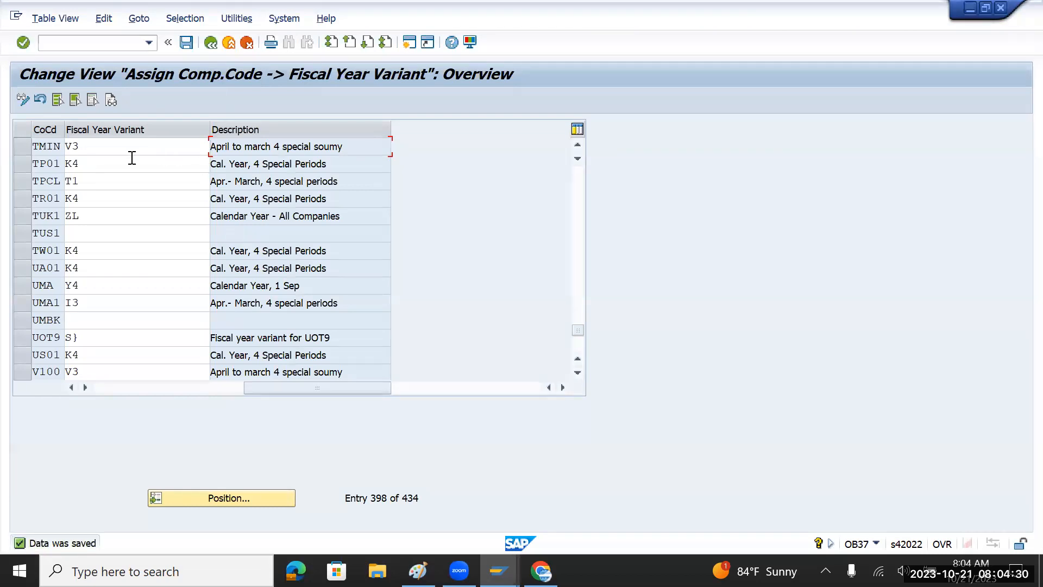
left_click(104, 147)
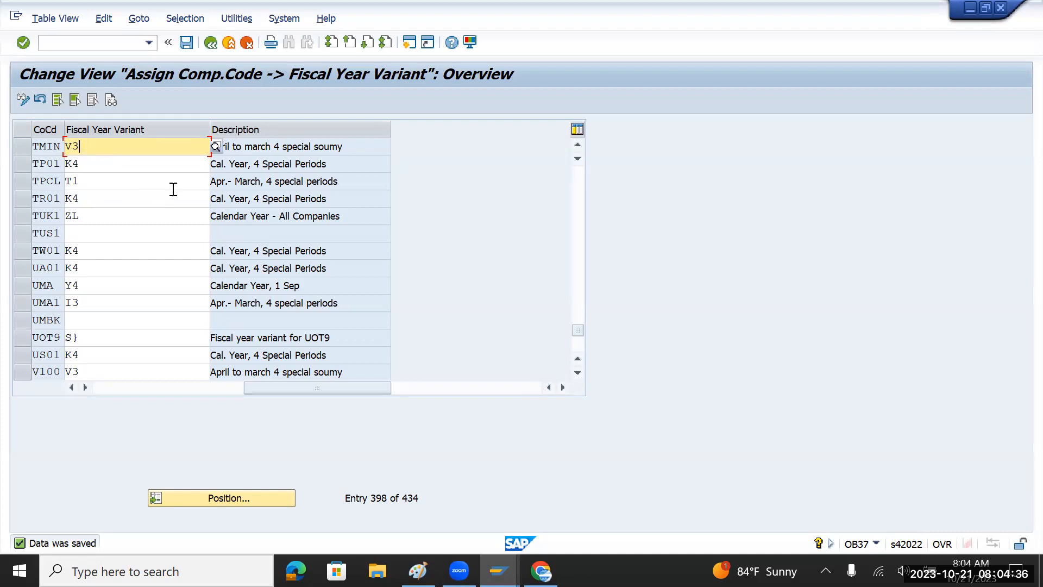
left_click(187, 41)
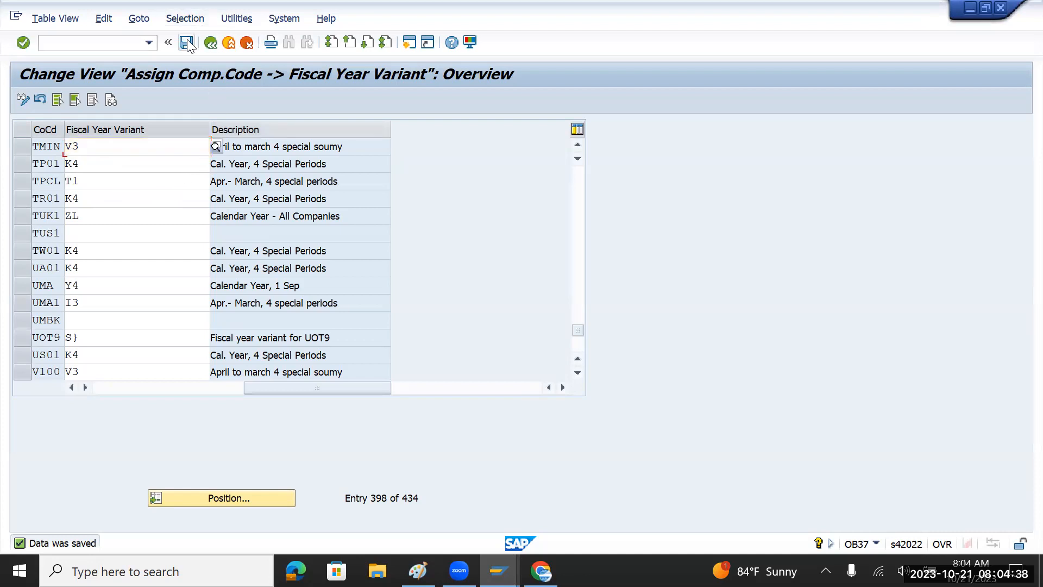
left_click(210, 42)
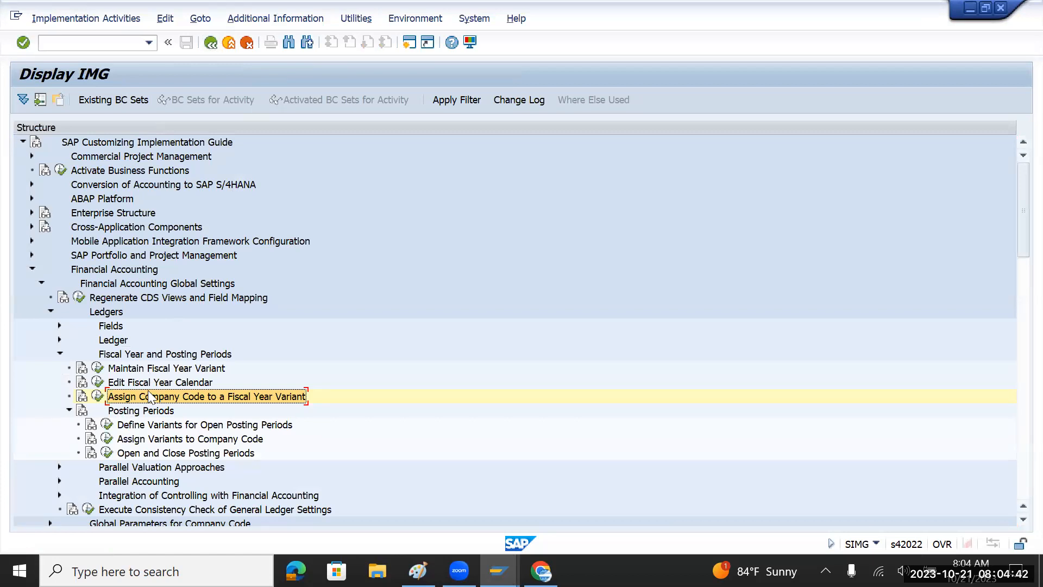
Extend the note to 'TMIN - V3 - April - Mar' with '2023/2024/2025' on a new line.
key("alt+Tab")
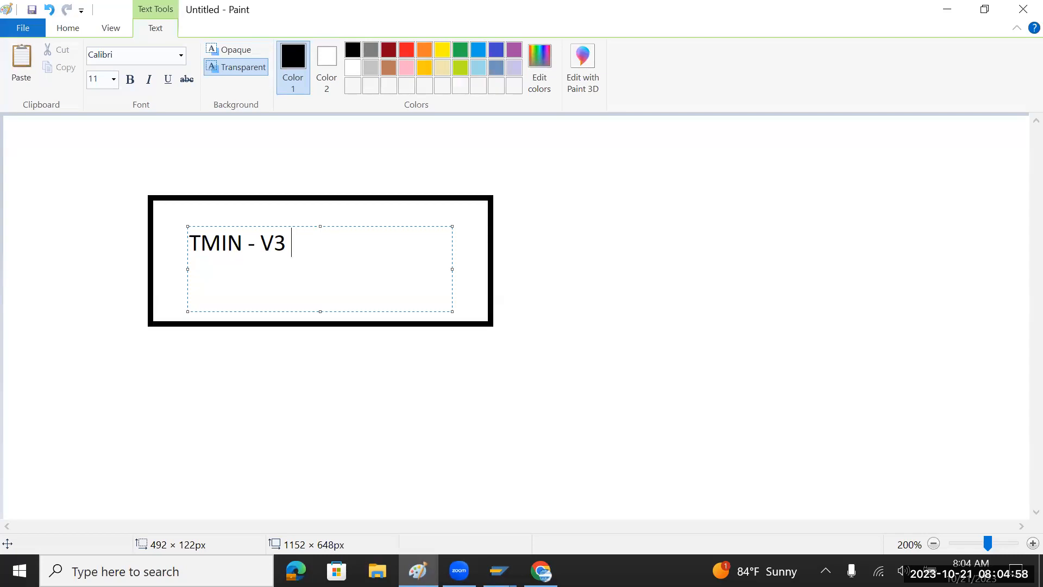
type("- April ")
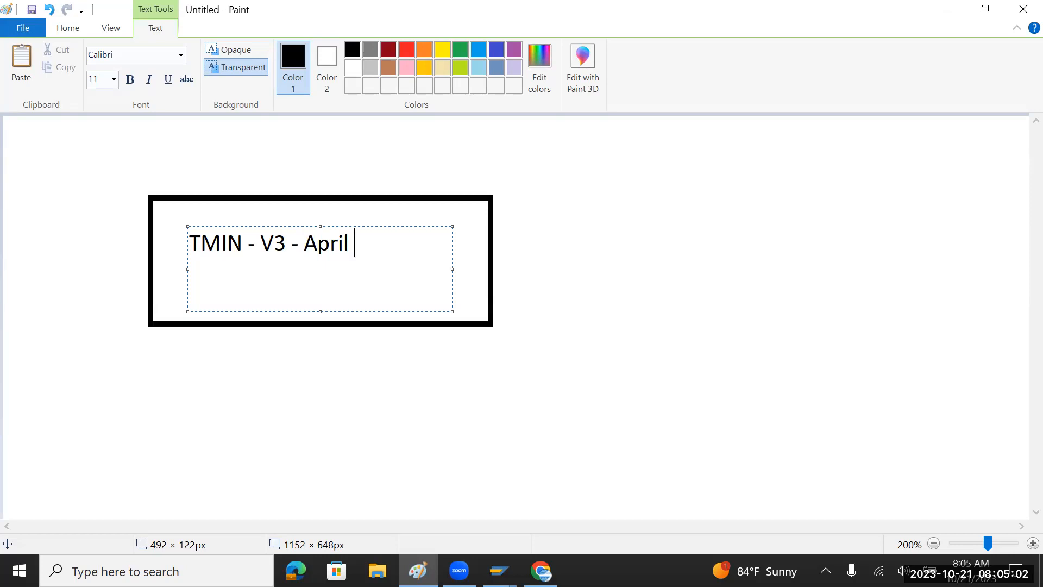
type("- Mar")
key("Return")
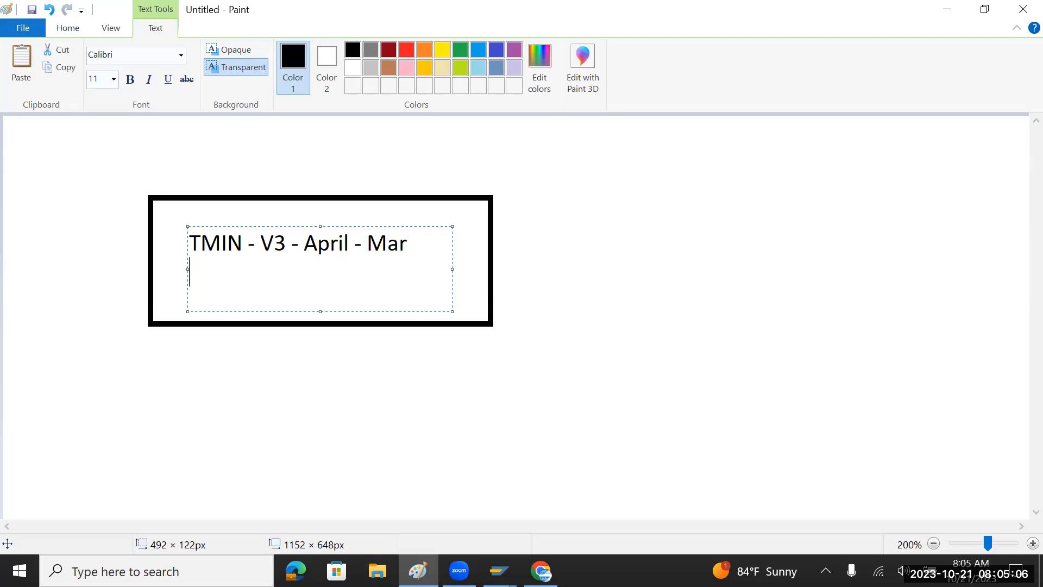
type("2023-")
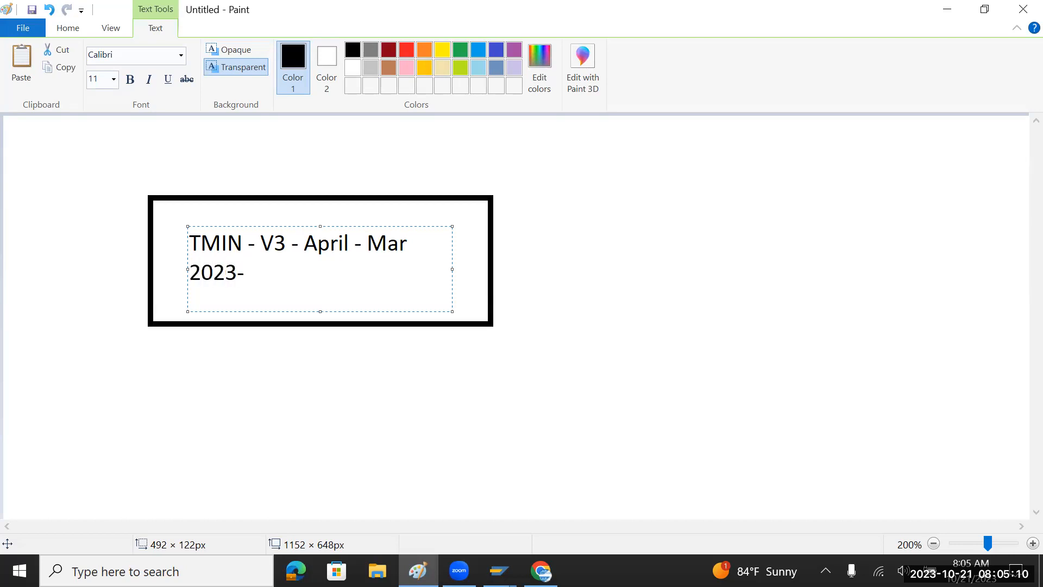
key("BackSpace")
type("/2024/202")
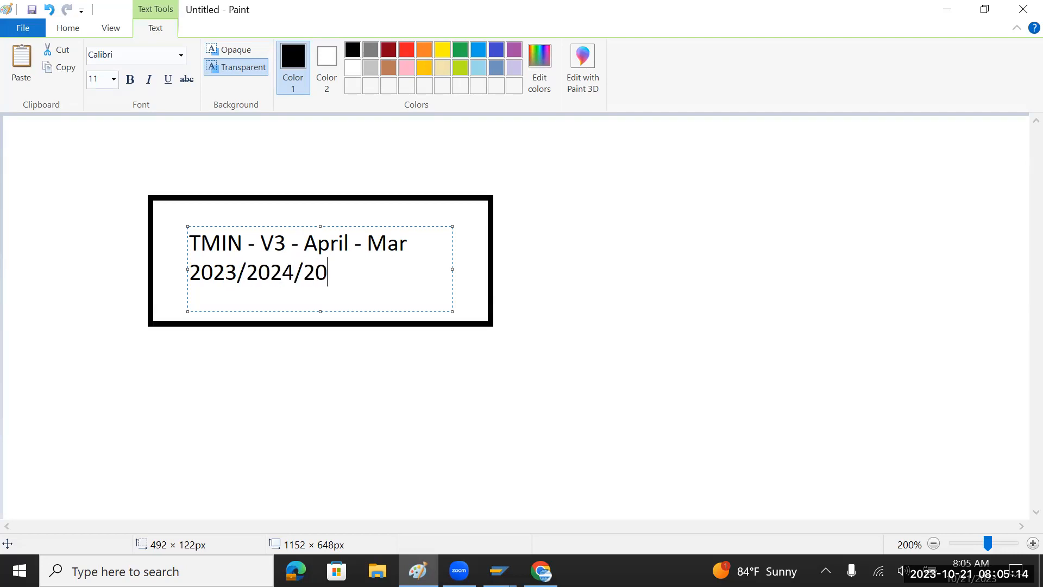
type("5")
key("alt+Tab")
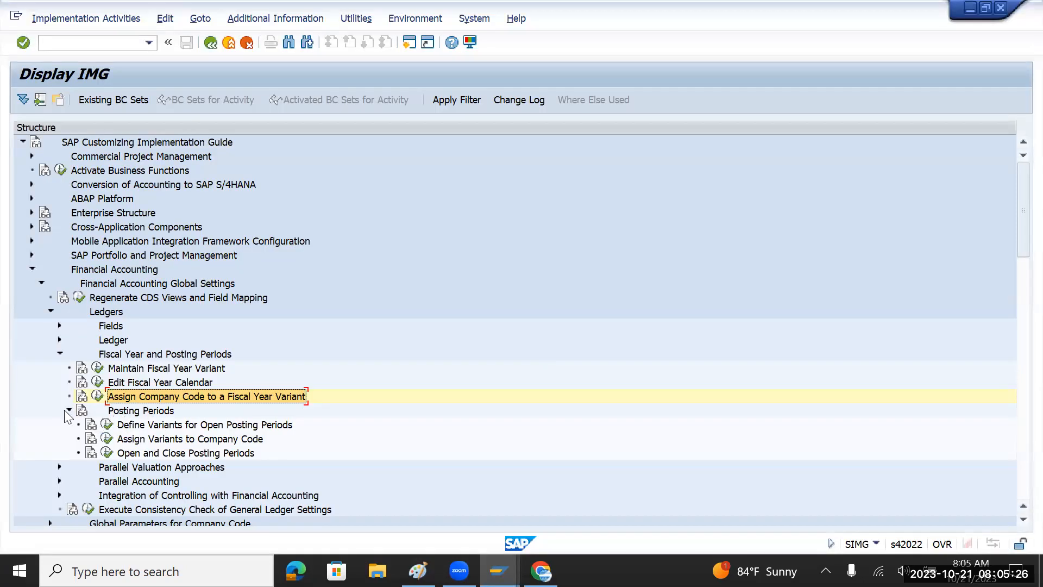
Execute Define Variants for Open Posting Periods after rechecking the TMIN years note in Paint.
left_click(169, 426)
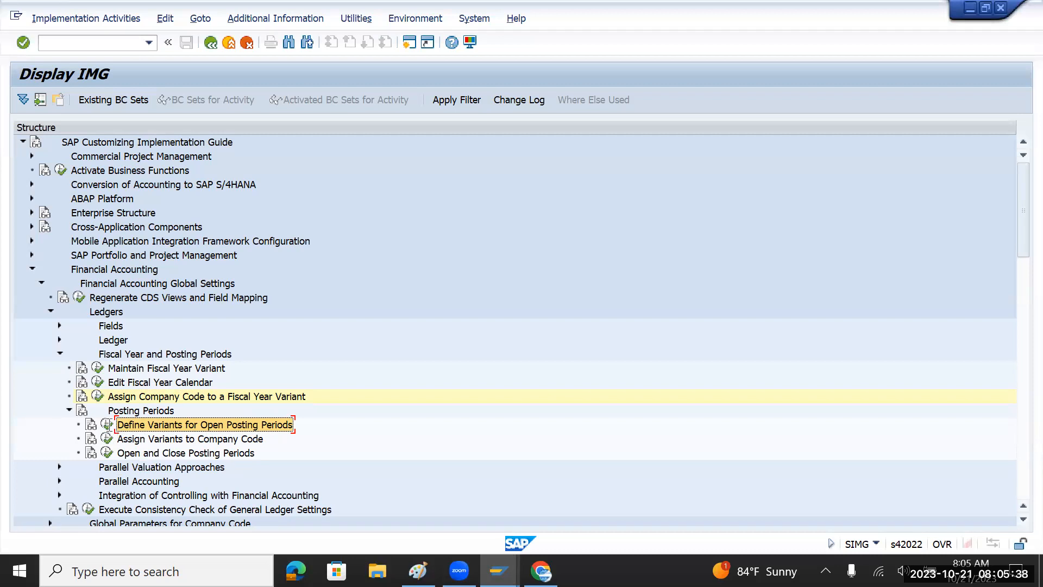
key("alt+Tab")
left_click_drag(193, 274, 361, 275)
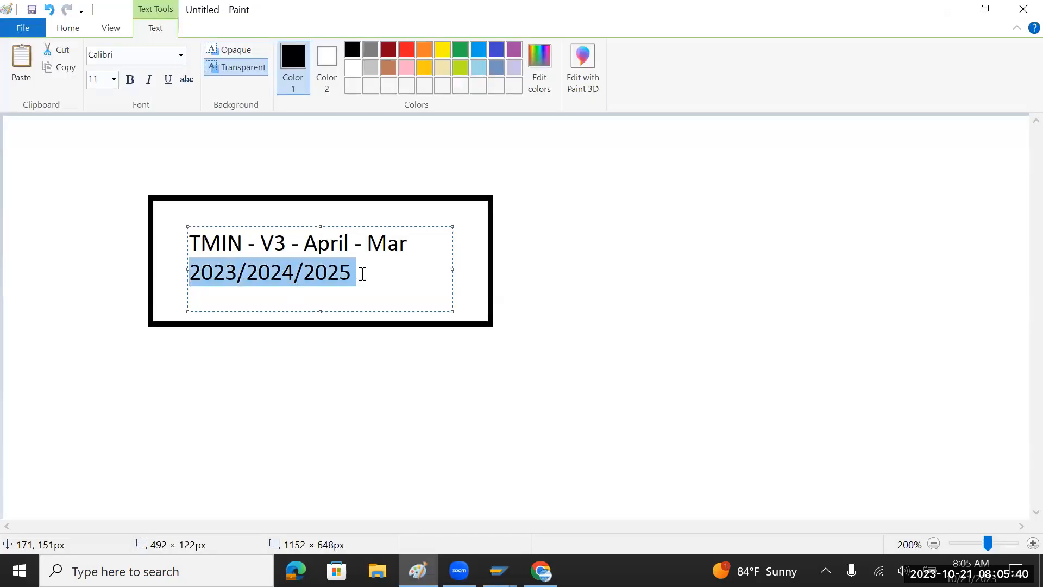
left_click_drag(246, 244, 202, 247)
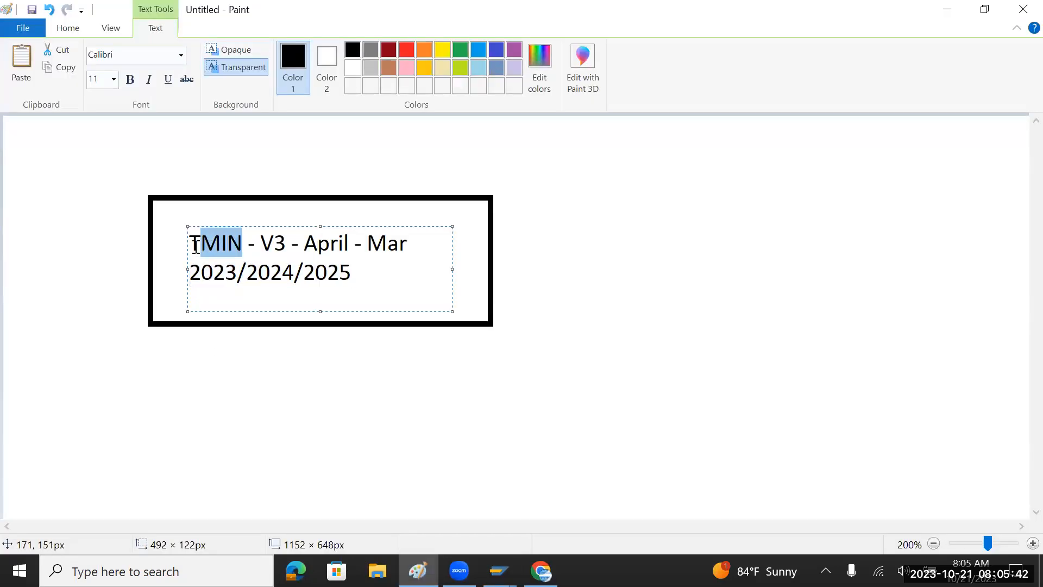
key("alt+Tab")
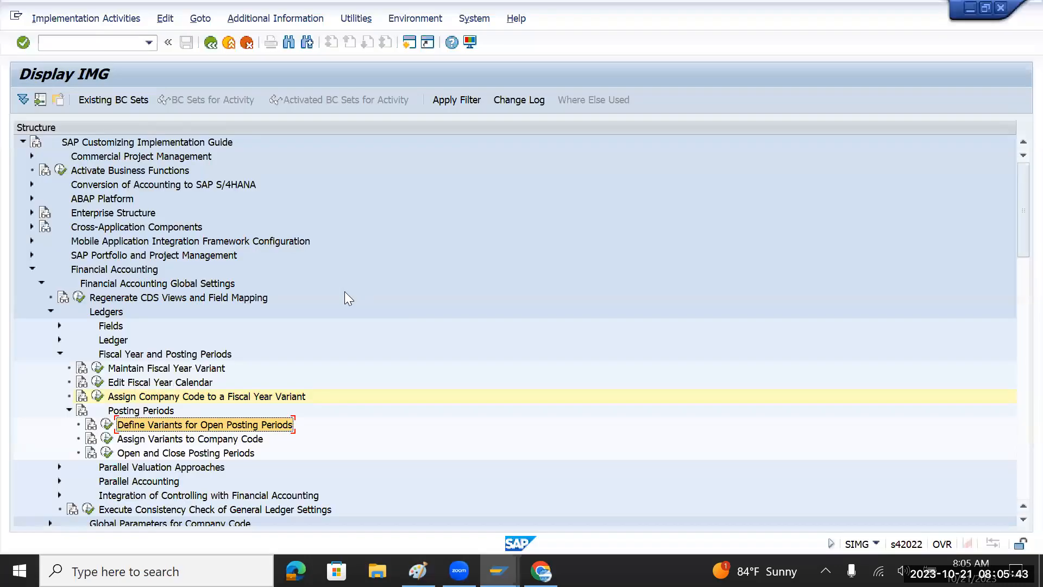
left_click(106, 425)
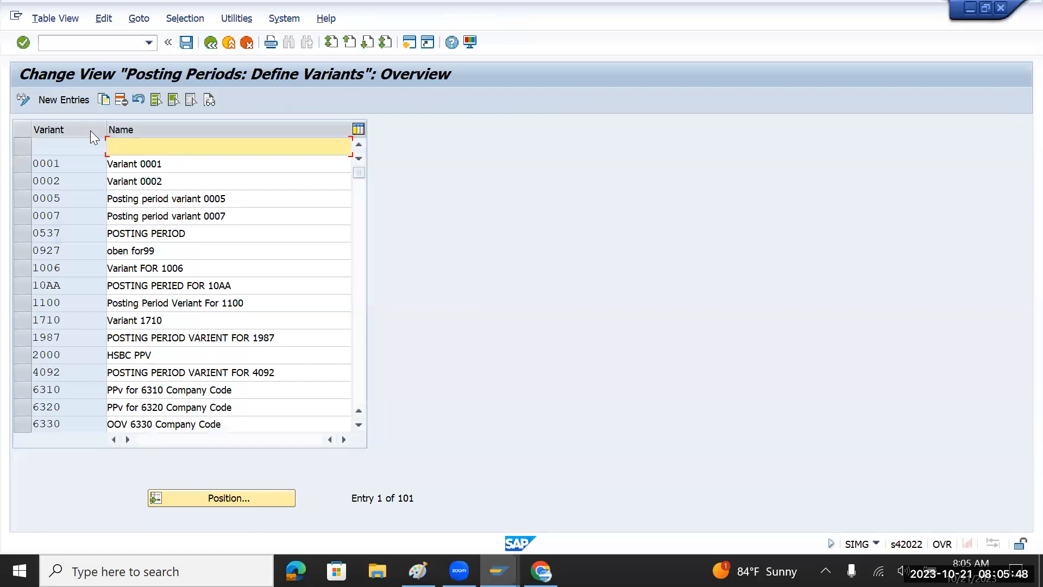
Add a new posting period variant with key TMPV.
left_click(82, 99)
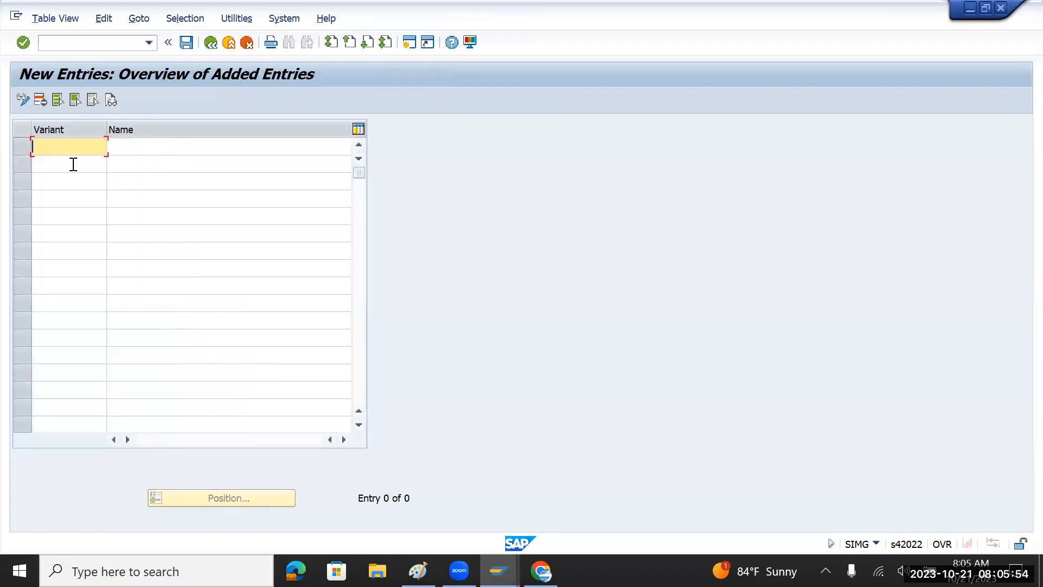
type("TM")
type("01")
key("BackSpace")
key("BackSpace")
type("IN")
key("BackSpace")
key("BackSpace")
type("01")
key("BackSpace")
key("BackSpace")
type("PV")
Name TMPV 'TATA Motors India PV' and save it to the customizing request.
key("Tab")
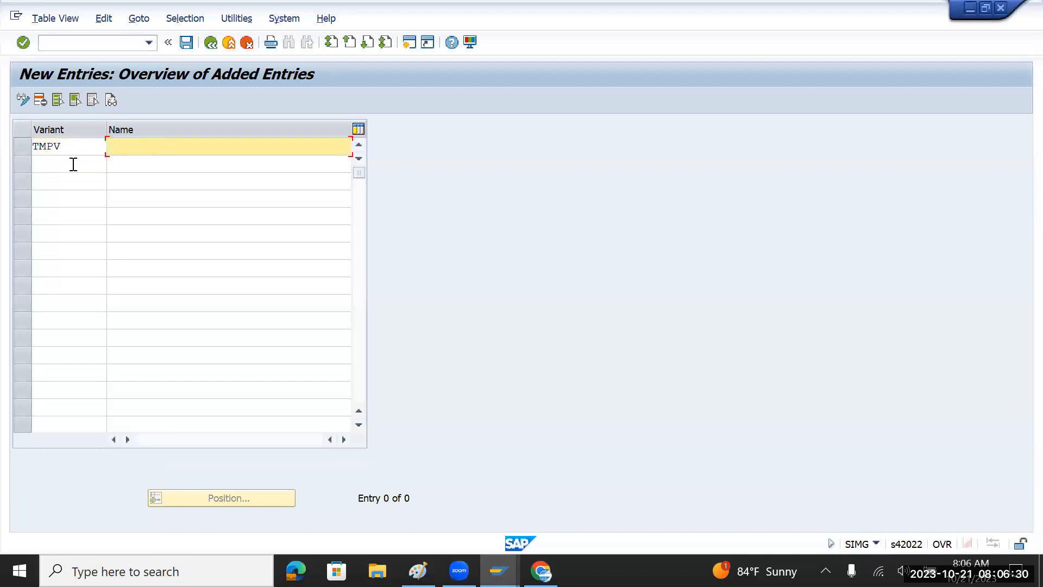
type("TATAMotors")
key("BackSpace")
key("BackSpace")
key("BackSpace")
key("BackSpace")
key("BackSpace")
key("BackSpace")
type("Motors India PV")
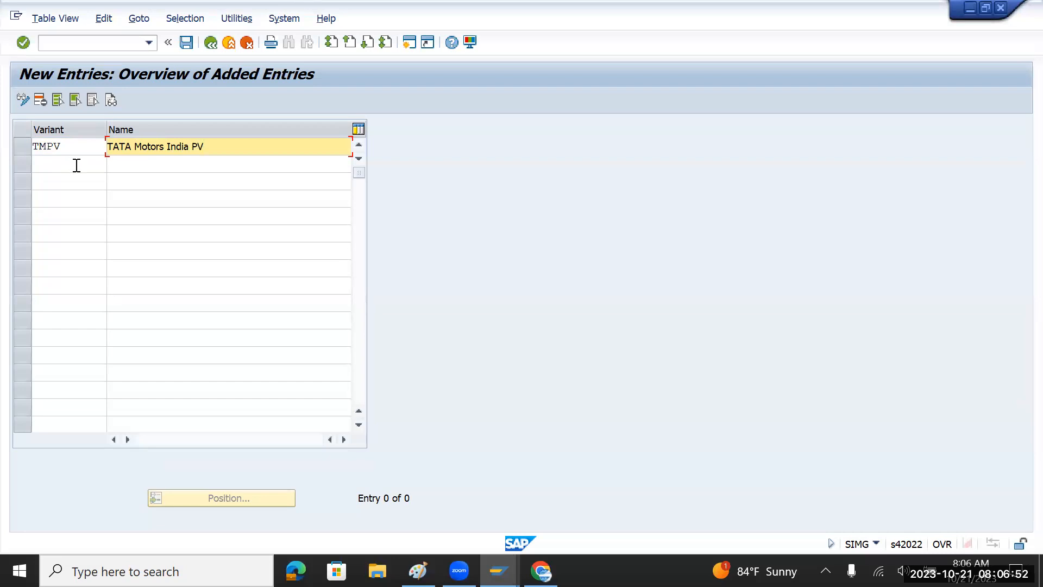
left_click(185, 42)
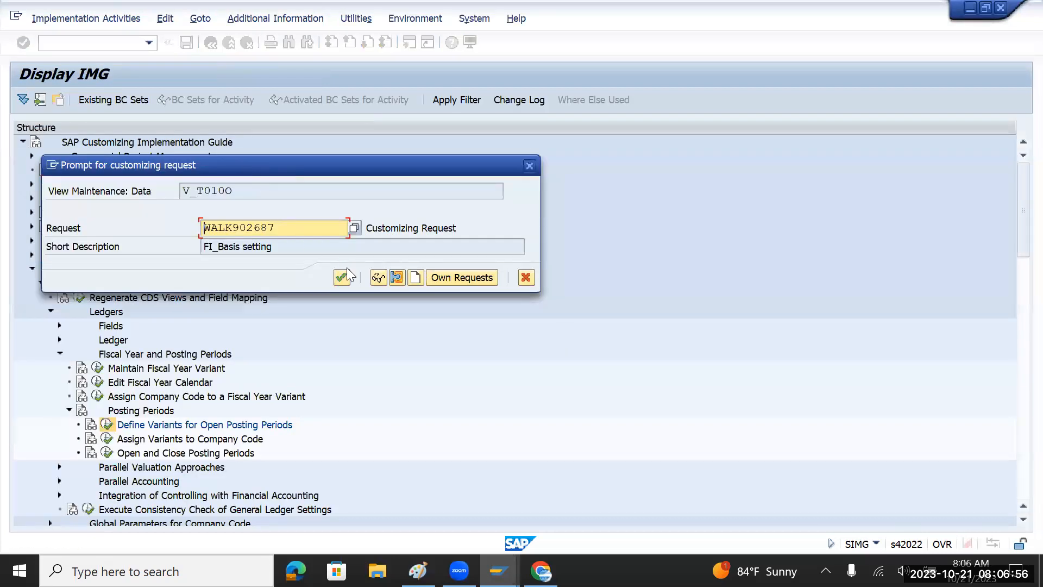
left_click(342, 278)
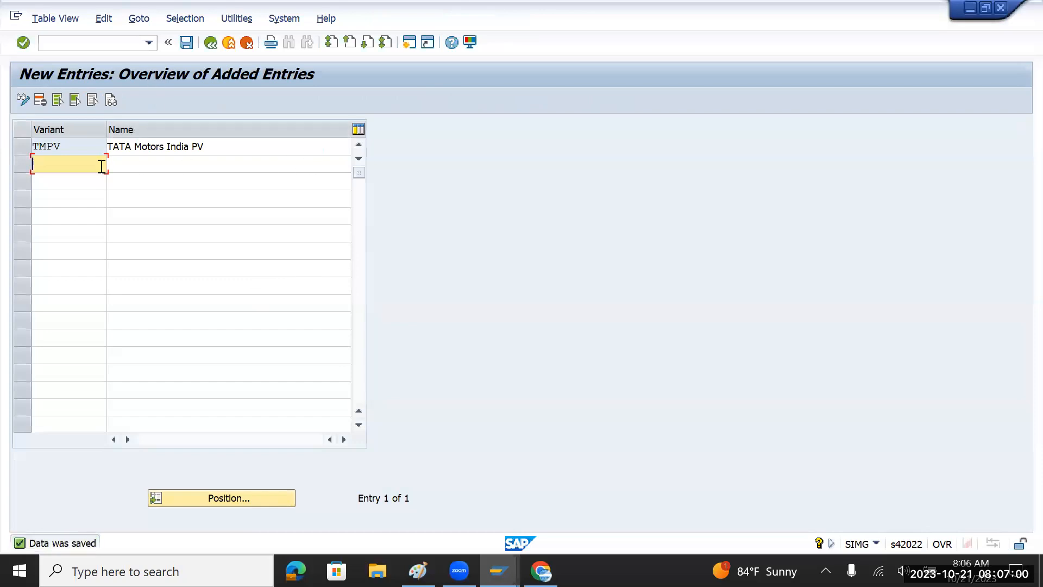
left_click_drag(76, 152, 31, 148)
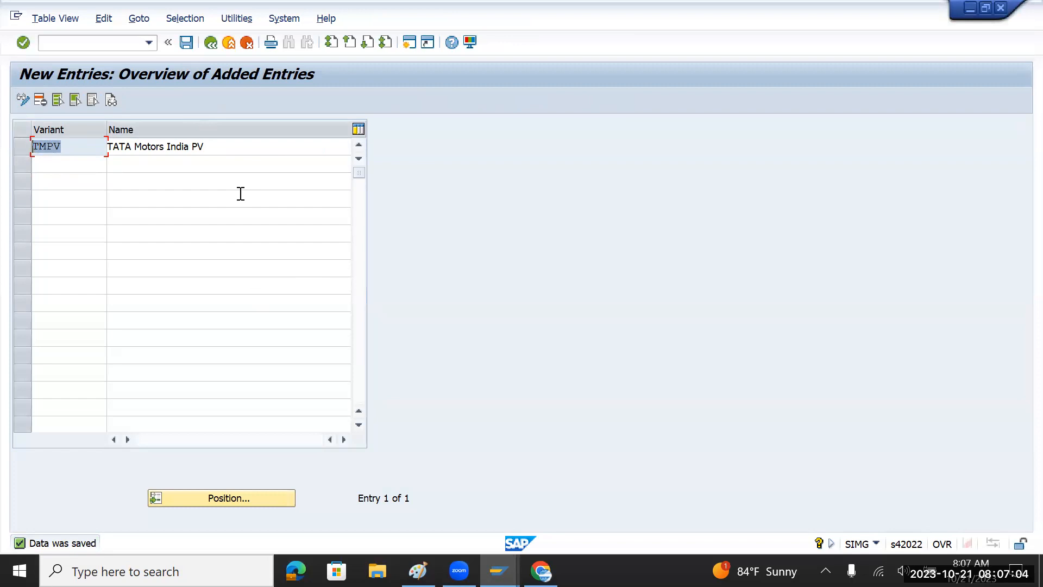
In Assign Variants to Company Code, jump to company code TMIN and choose variant TMPV.
left_click(211, 44)
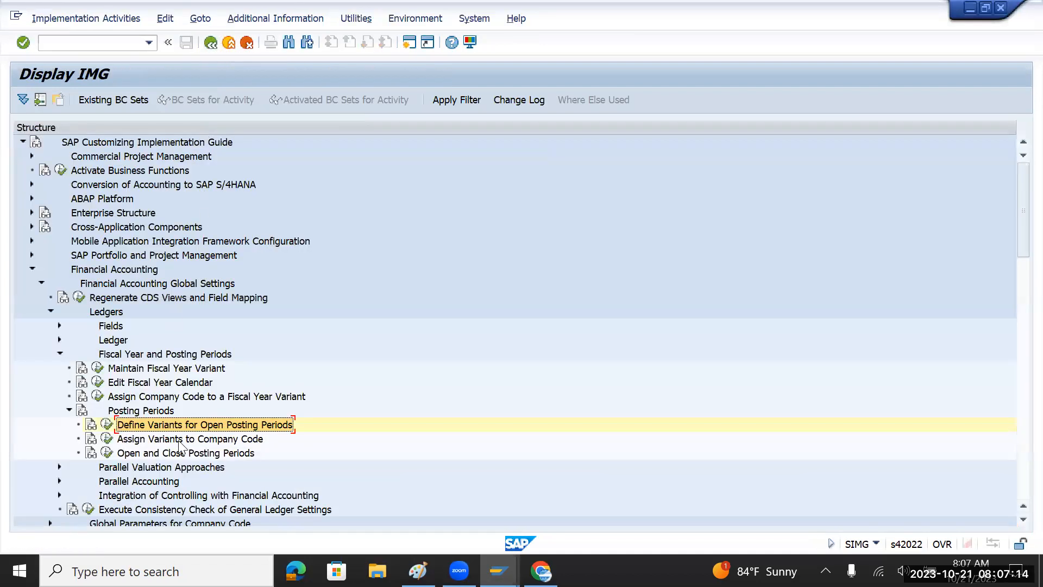
left_click(107, 438)
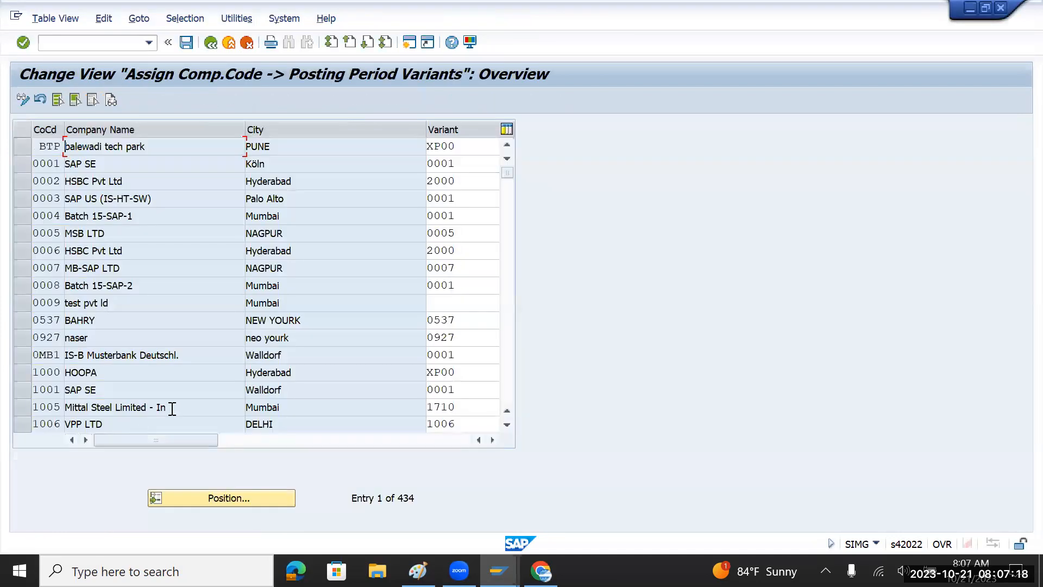
left_click(230, 496)
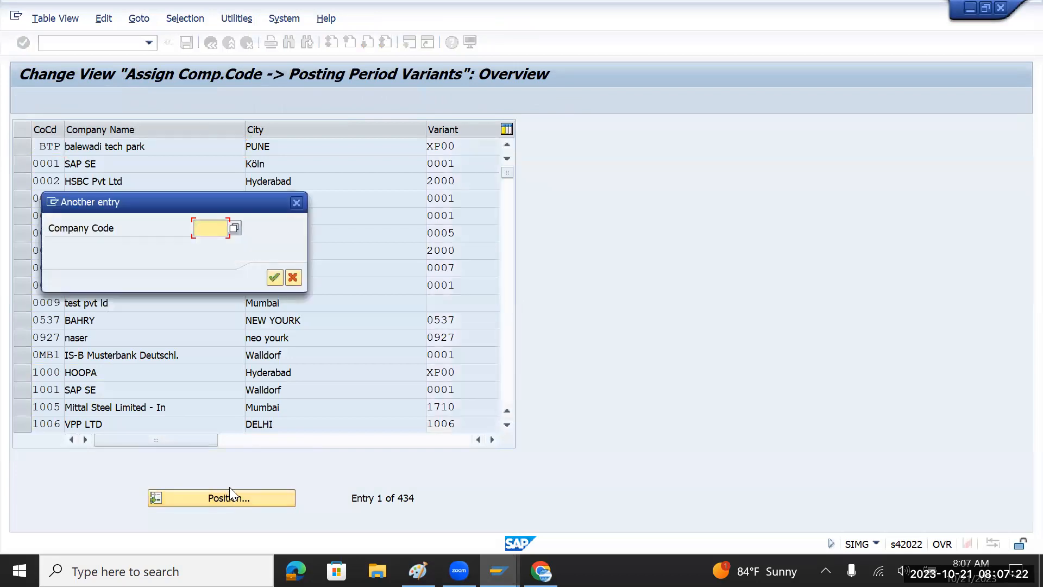
type("tmin")
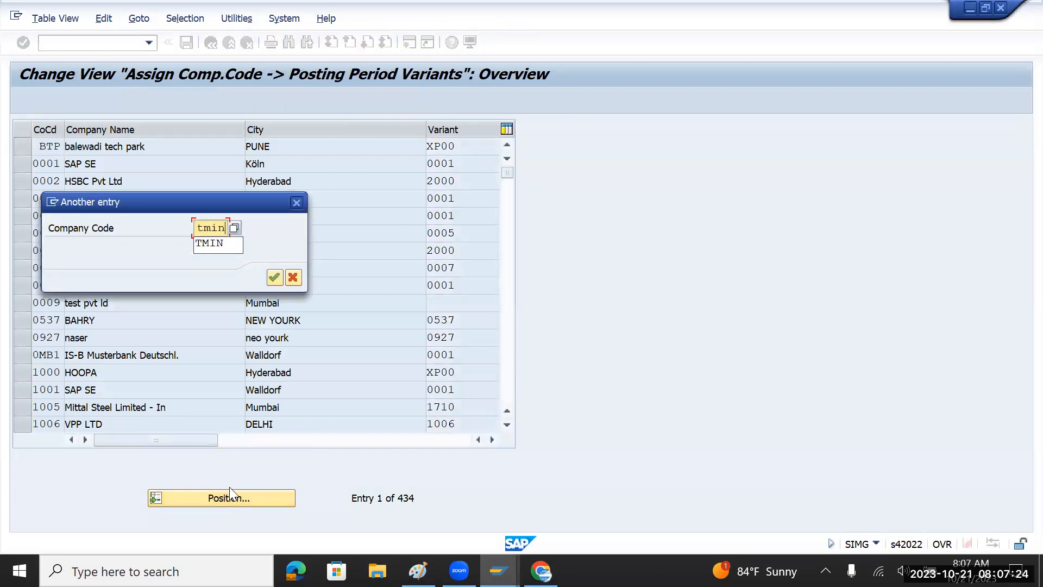
key("Return")
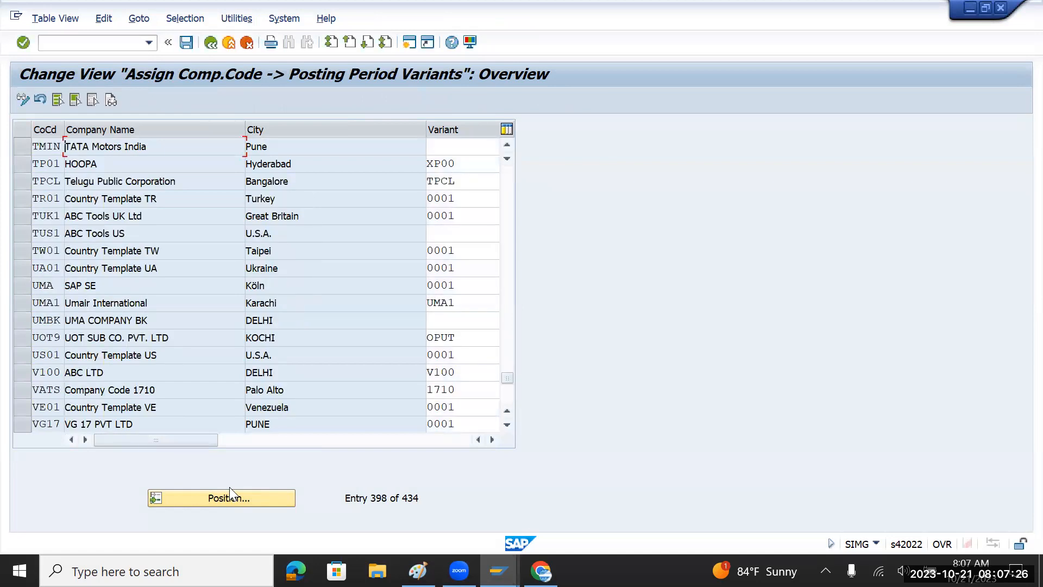
left_click(444, 148)
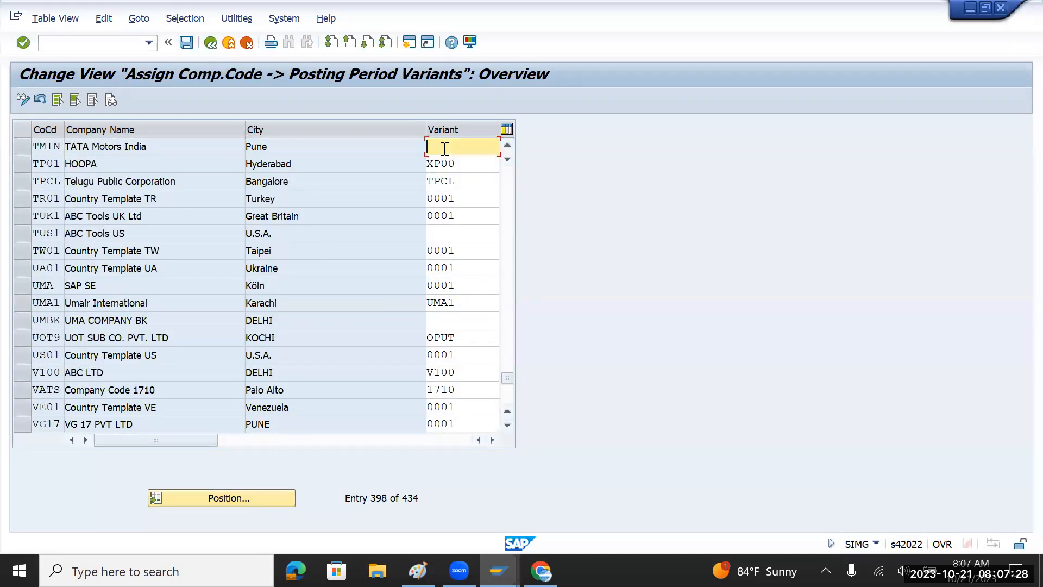
type("tm")
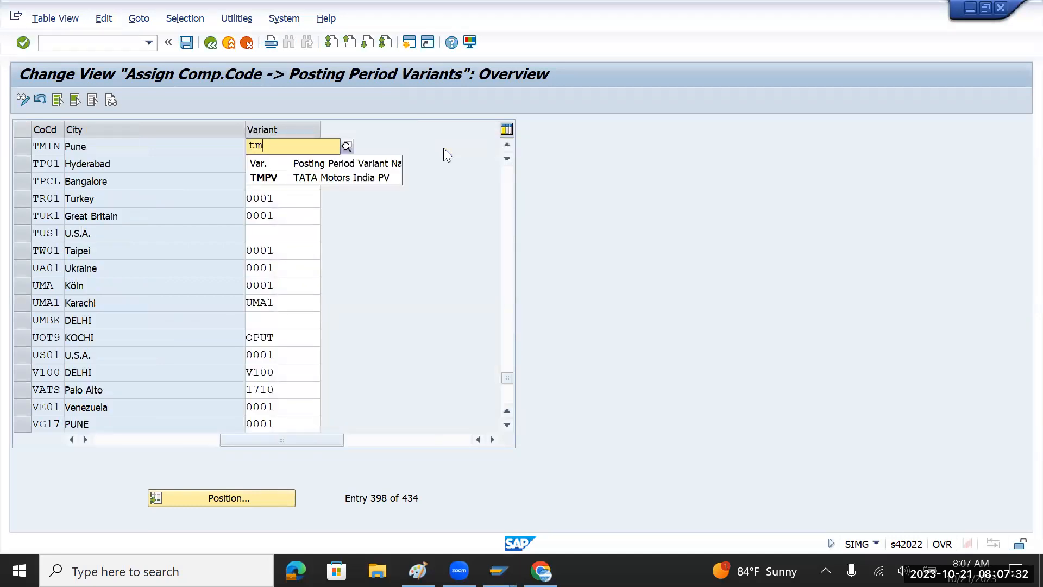
left_click(298, 178)
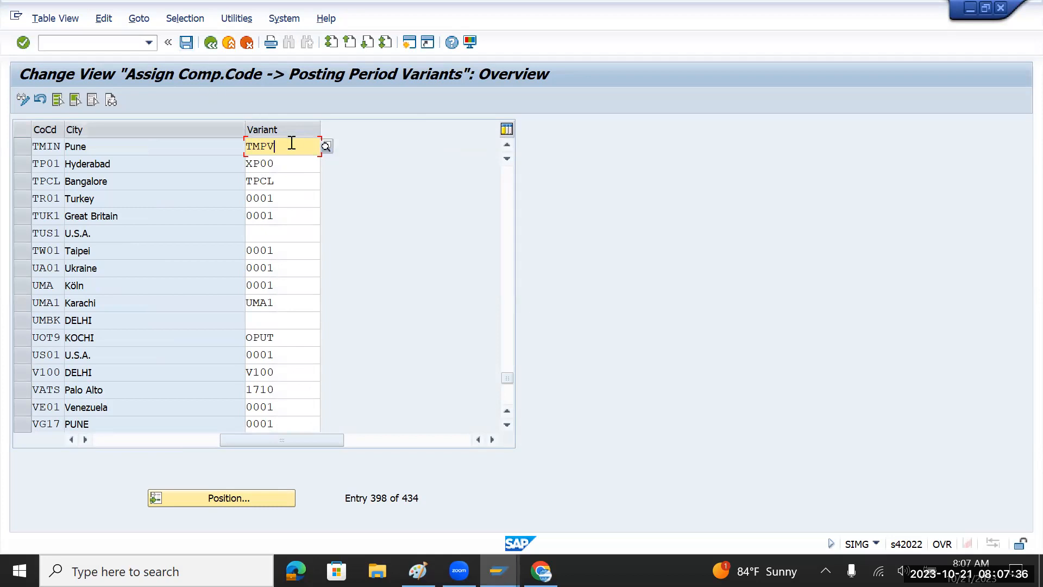
Copy TMPV onto a new line of the Paint notes and return to SAP.
left_click_drag(291, 144, 235, 145)
key("ctrl+c")
key("alt+Tab")
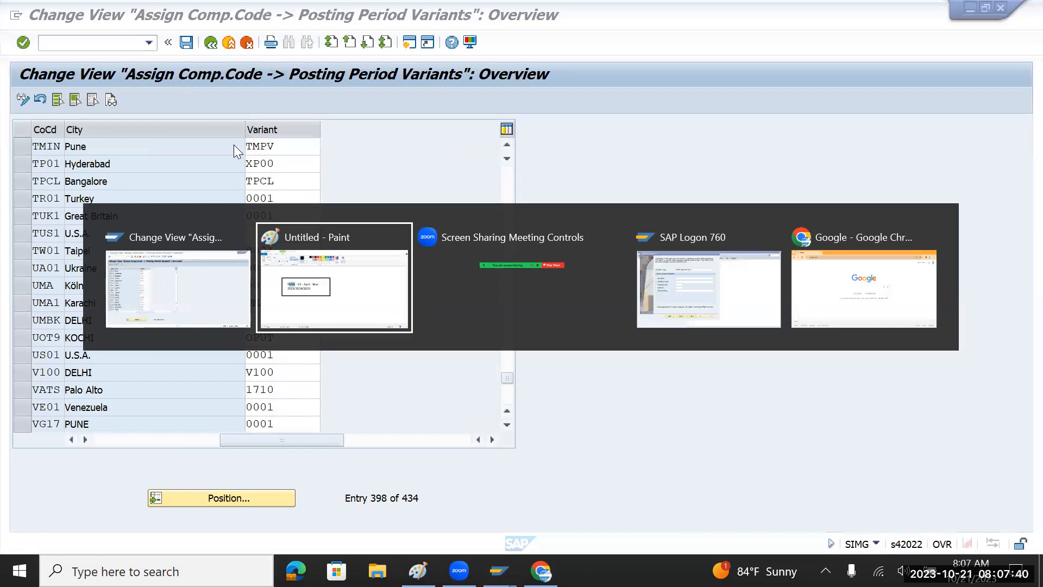
left_click(369, 284)
key("Return")
key("ctrl+v")
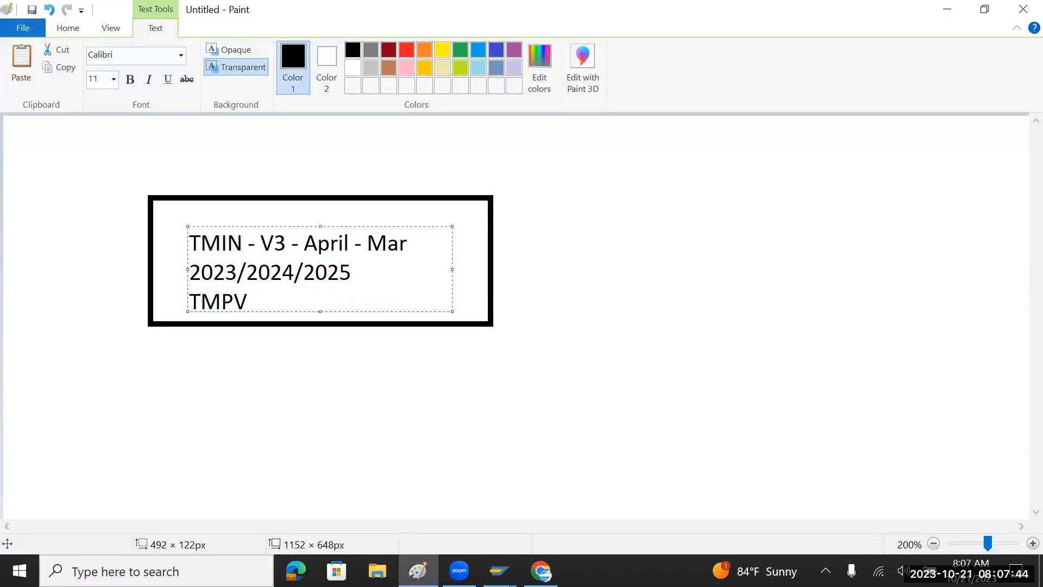
key("alt+Tab")
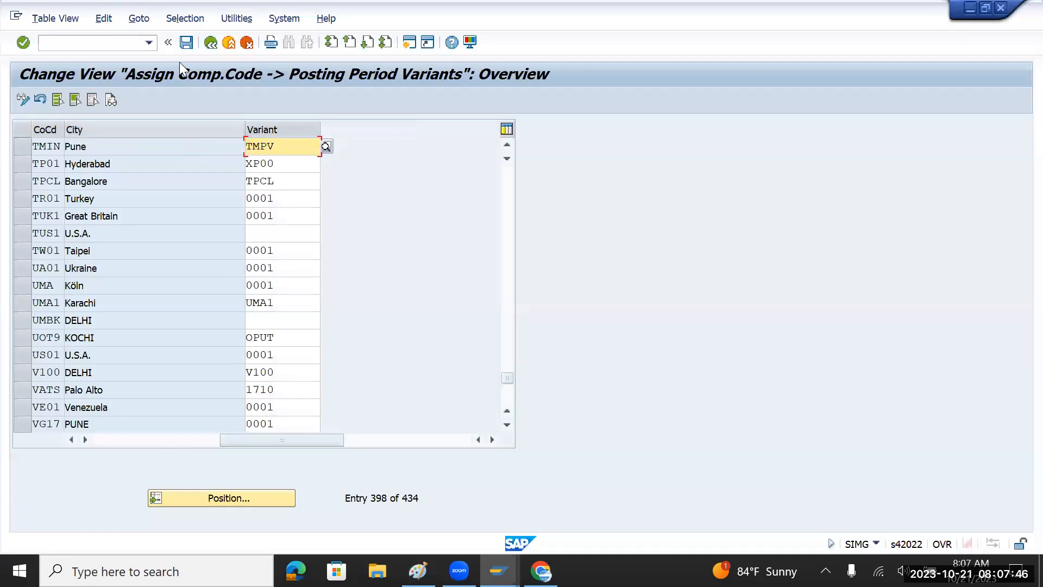
Save the TMIN–TMPV assignment to the customizing request, then go back to the IMG tree.
left_click(186, 43)
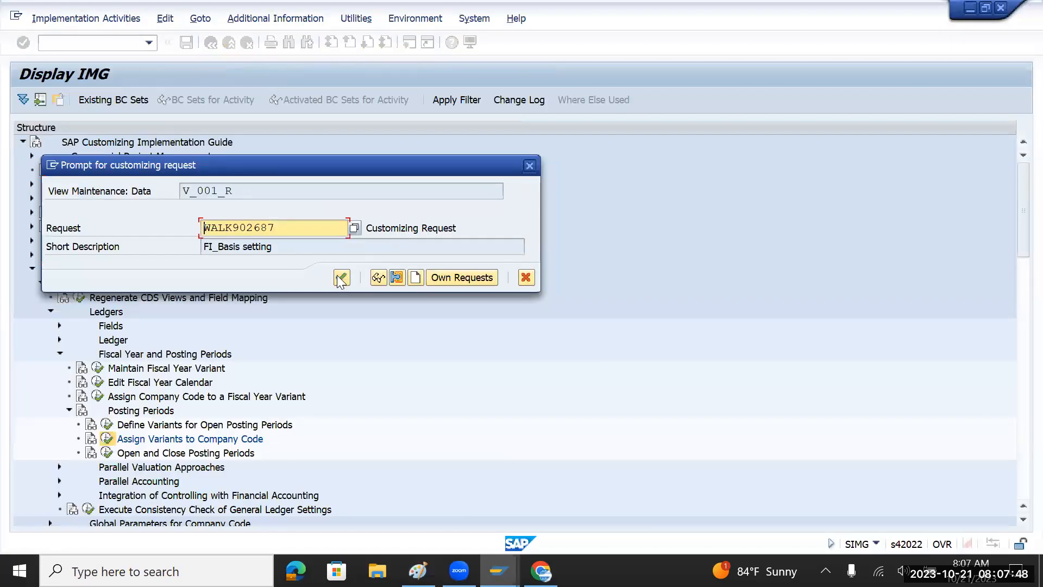
left_click(341, 278)
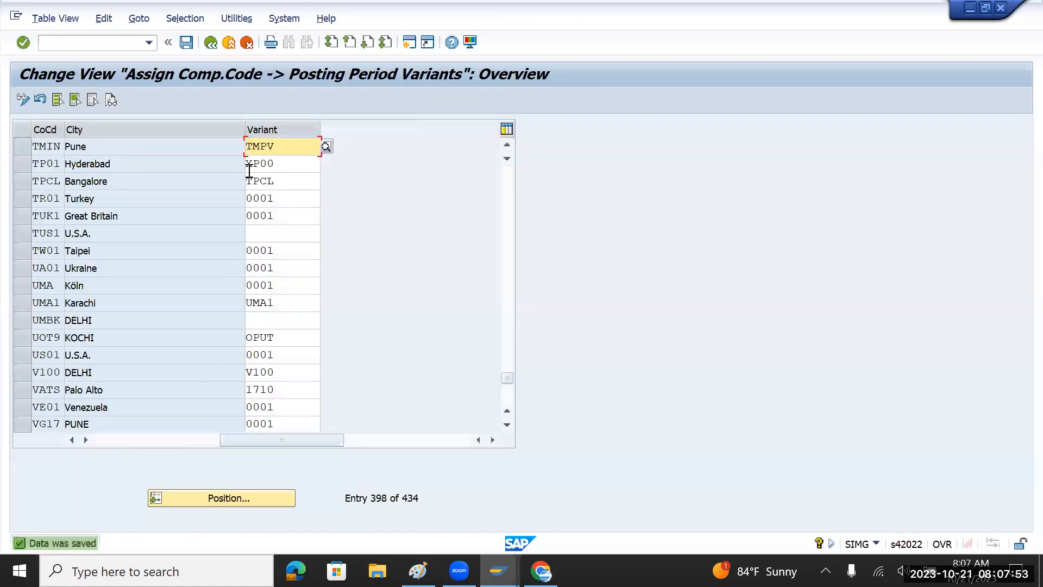
left_click_drag(273, 438, 156, 444)
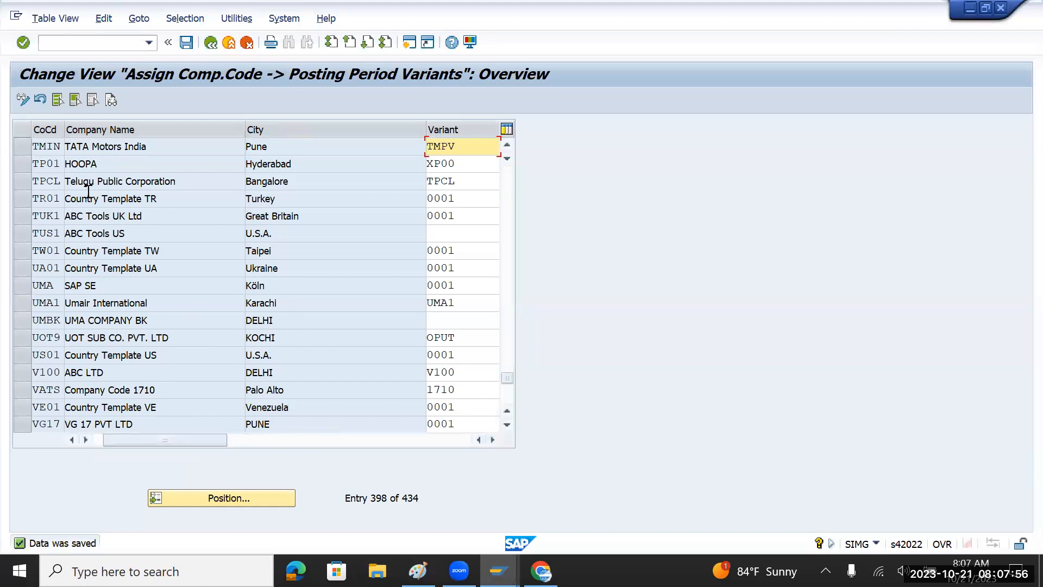
left_click_drag(38, 147, 72, 155)
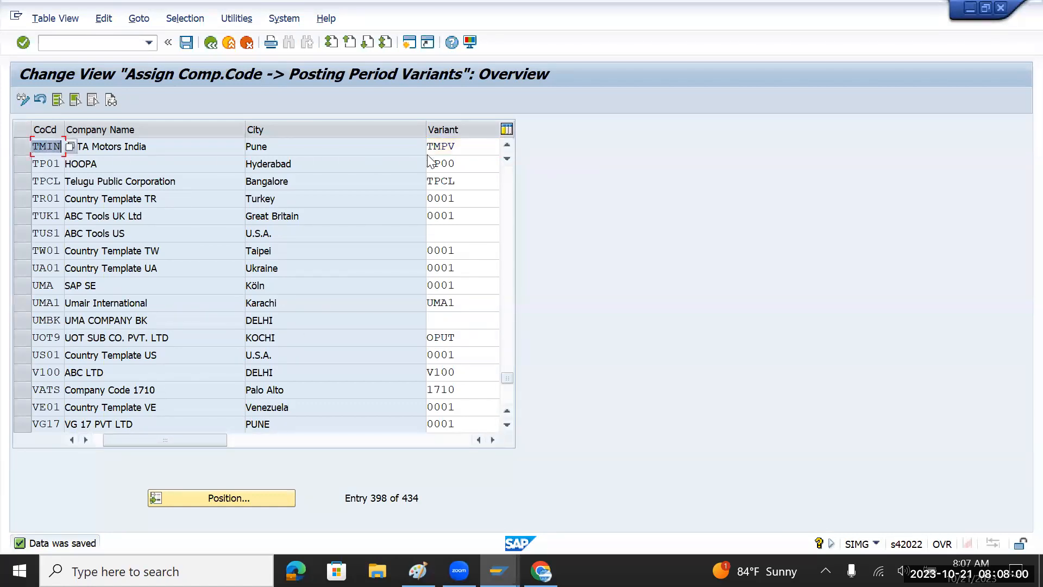
left_click_drag(463, 146, 423, 146)
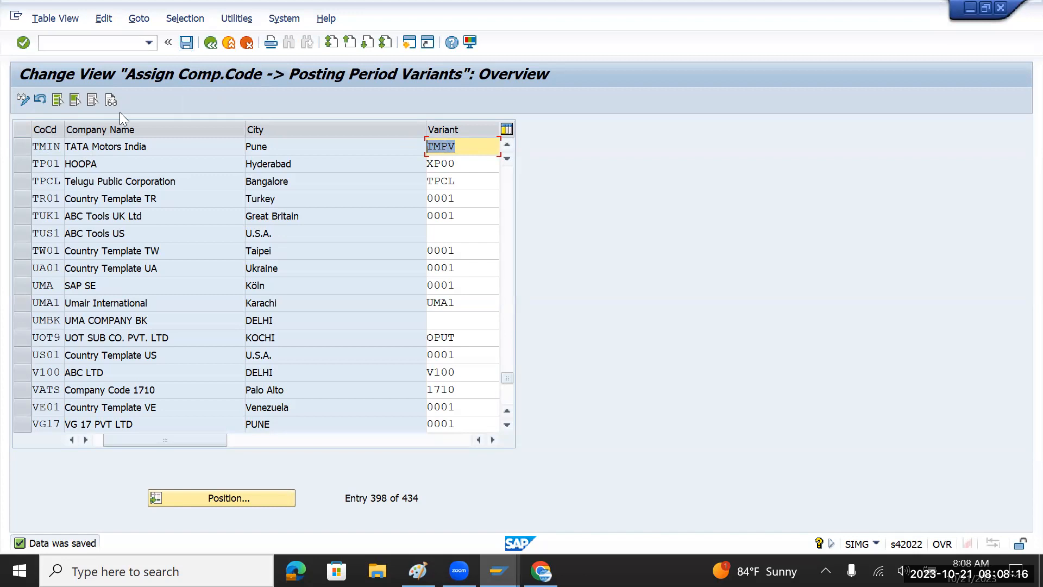
left_click(185, 47)
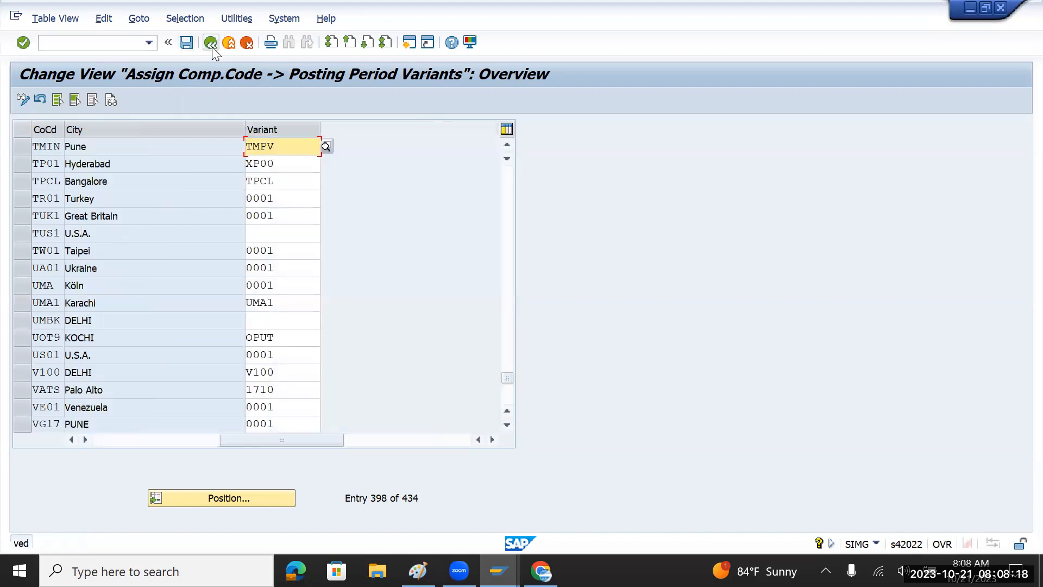
left_click(211, 43)
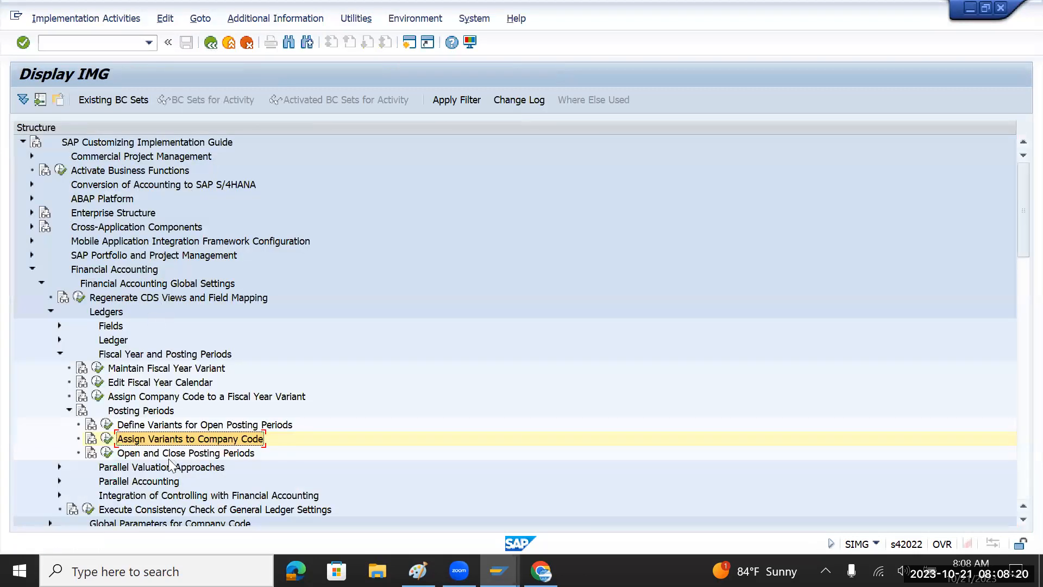
Run Open and Close Posting Periods (OB52) and show time intervals for all variants.
left_click(150, 452)
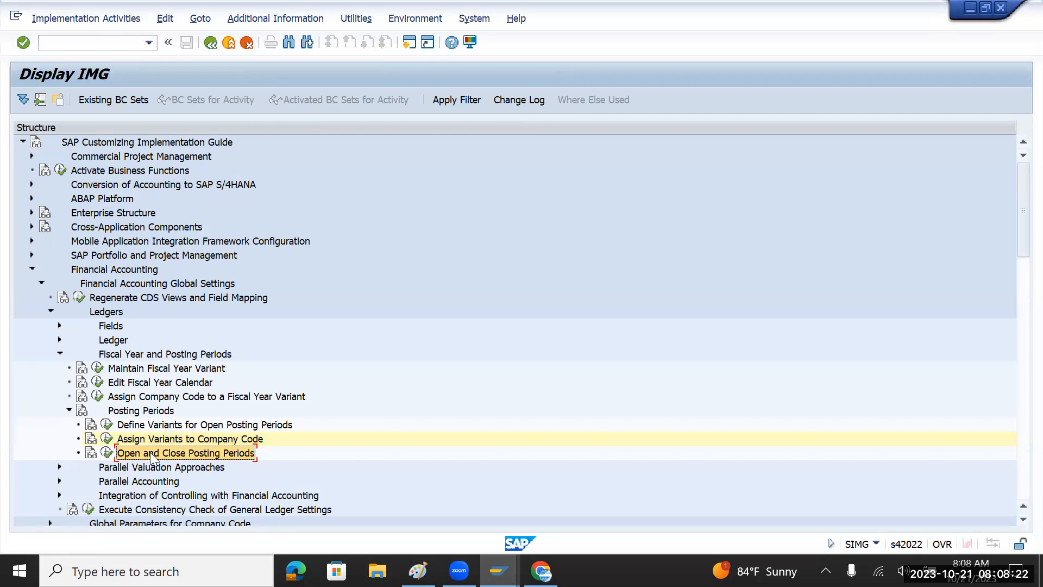
left_click(106, 453)
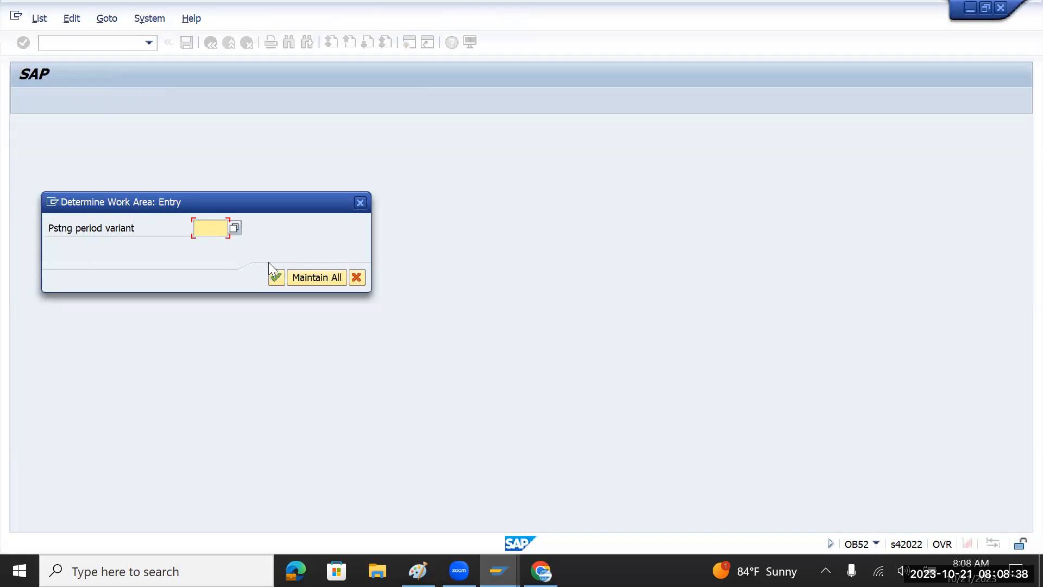
left_click(317, 278)
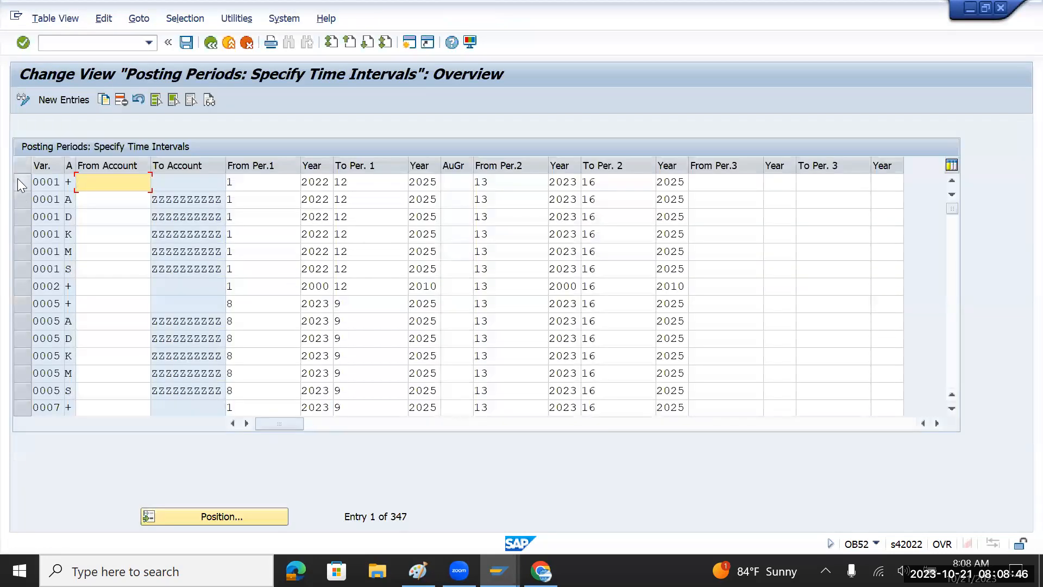
Select the six variant 0001 rows: +, A, D, K, M and S.
left_click(18, 182)
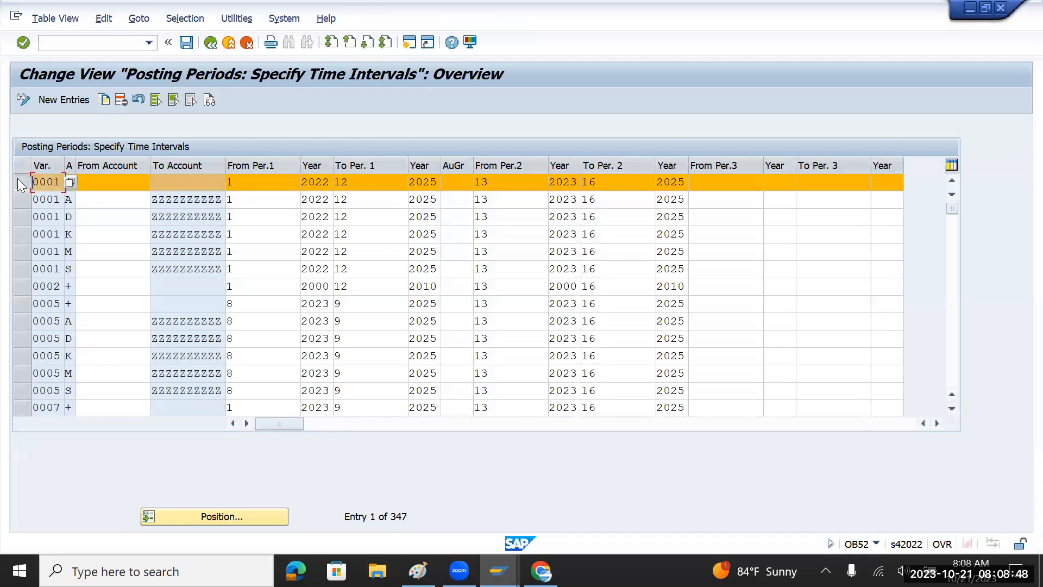
left_click(17, 200)
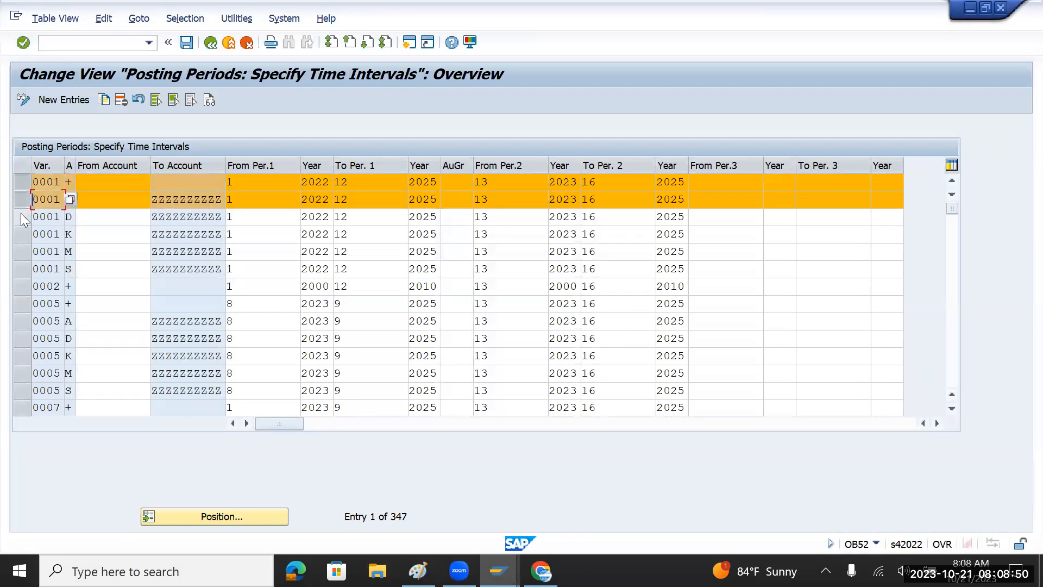
left_click(20, 215)
left_click(23, 233)
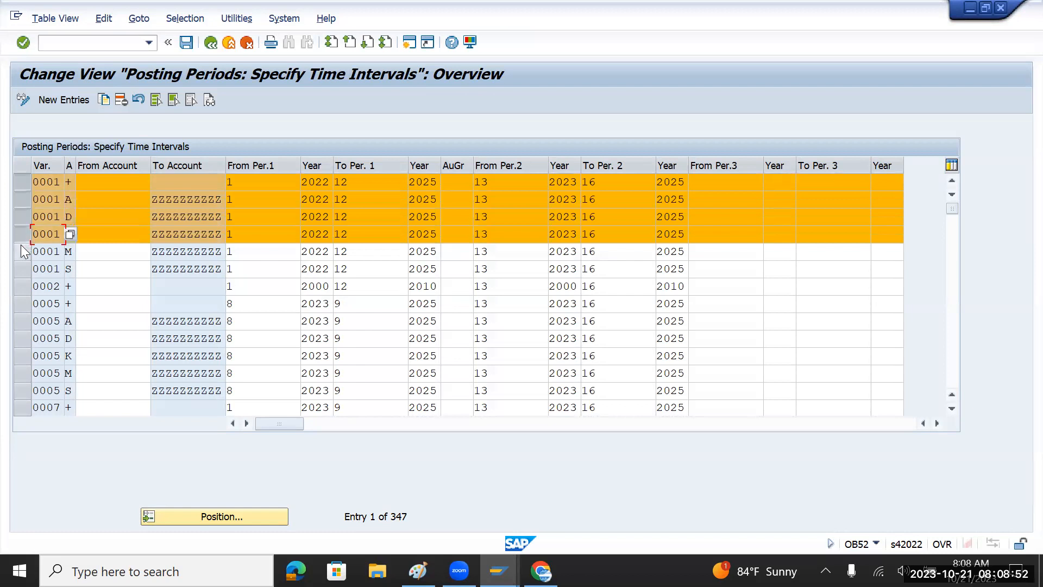
left_click(23, 251)
left_click(18, 268)
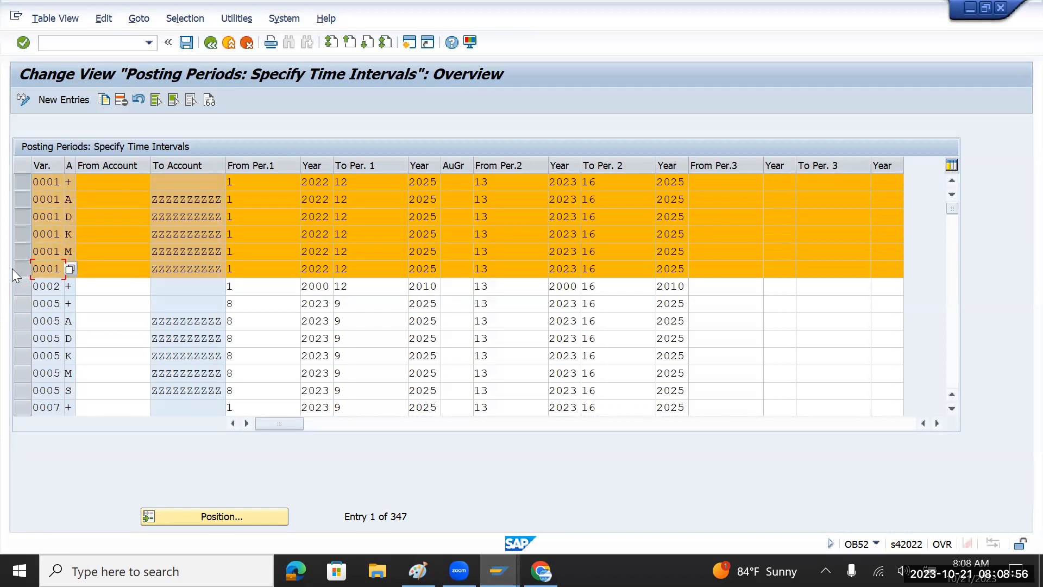
Copy the selected 0001 entries and change the first (+) row's variant to TMPV.
left_click(101, 103)
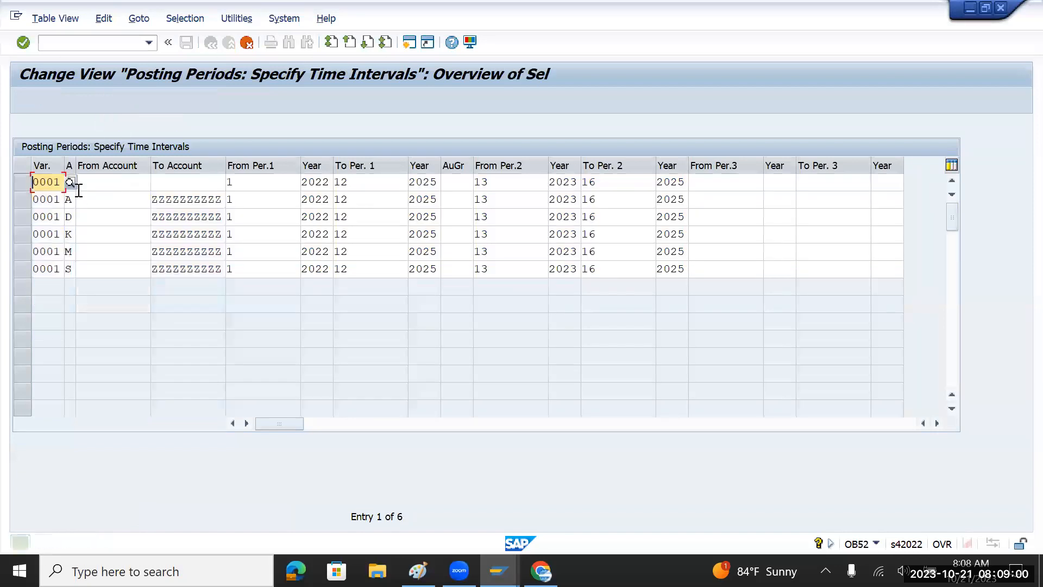
left_click_drag(65, 170, 83, 171)
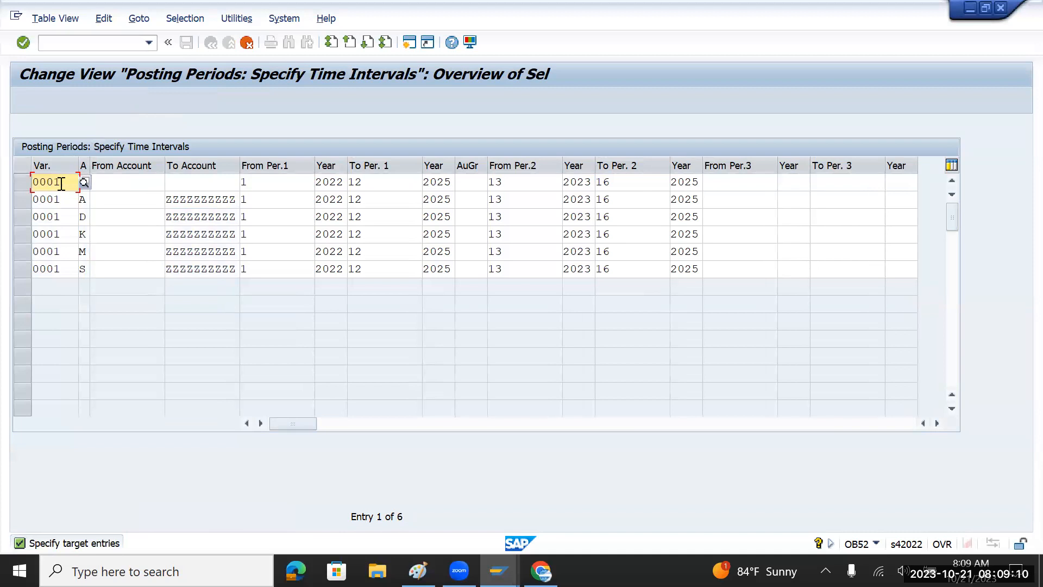
left_click_drag(61, 184, 23, 190)
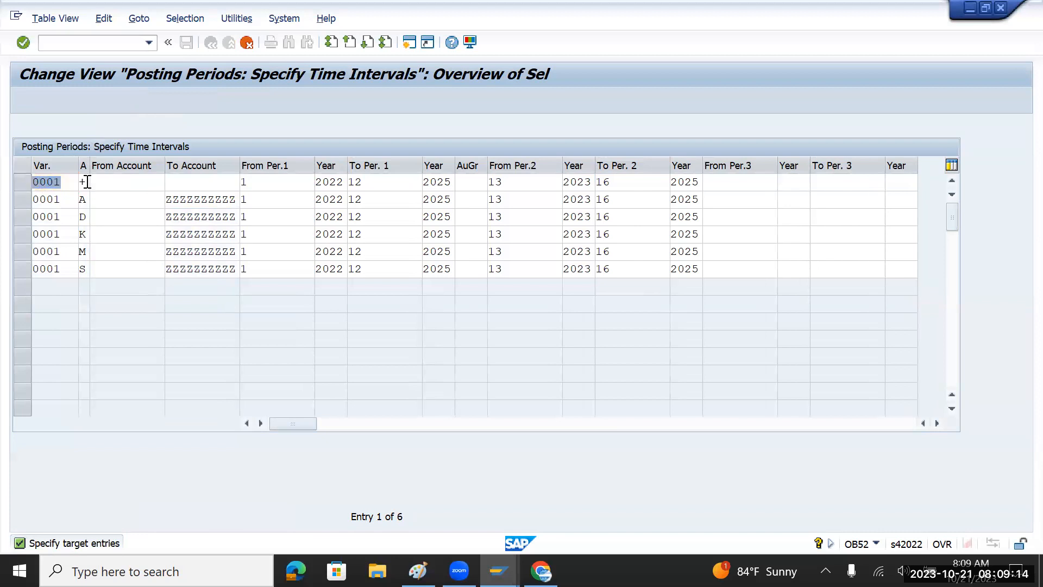
type("TM")
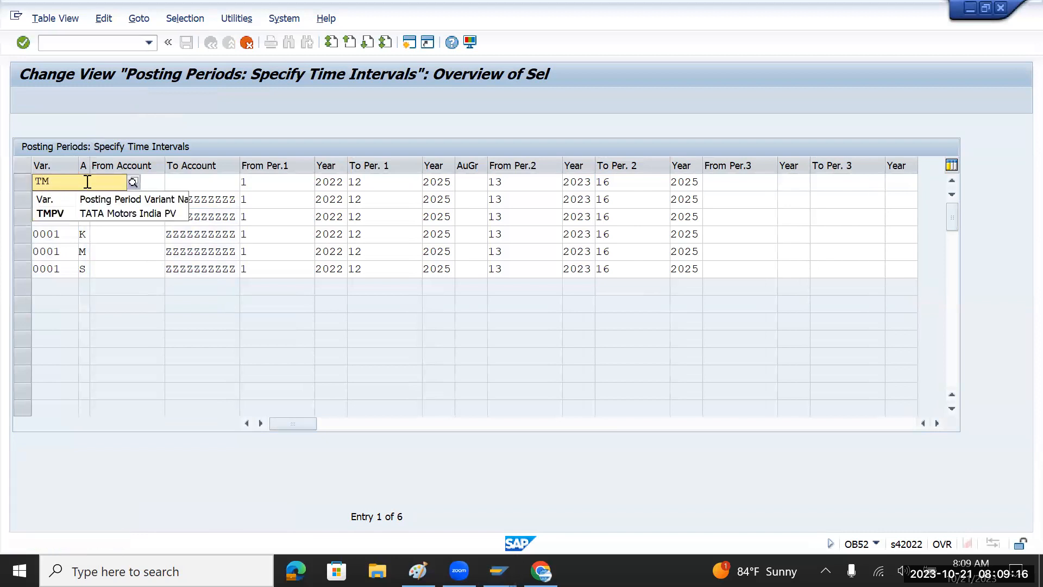
left_click(64, 210)
left_click_drag(64, 182, 20, 180)
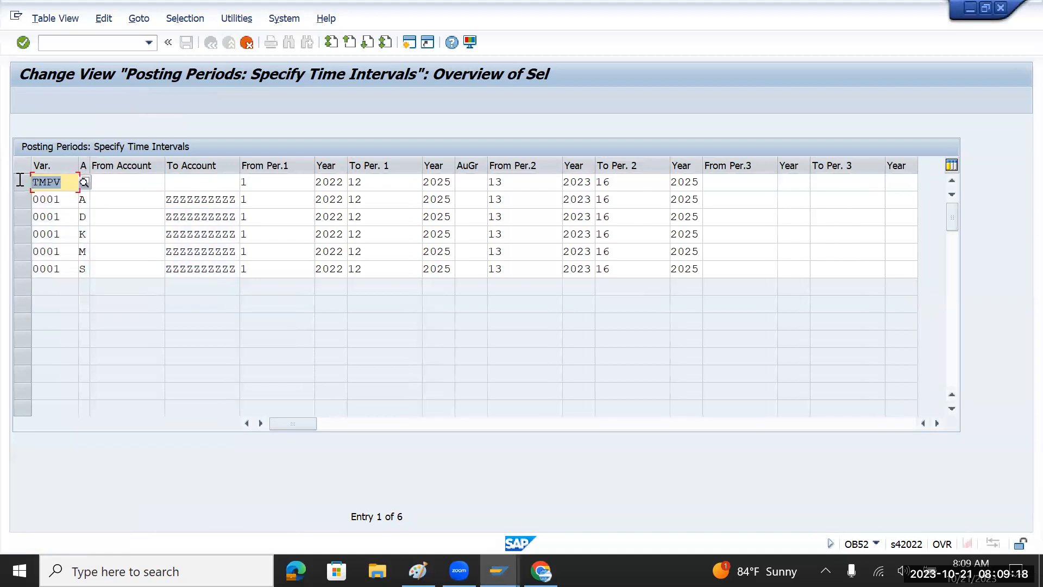
Replace 0001 with TMPV in the A, D and S rows.
left_click(58, 197)
key("BackSpace")
key("BackSpace")
key("BackSpace")
key("BackSpace")
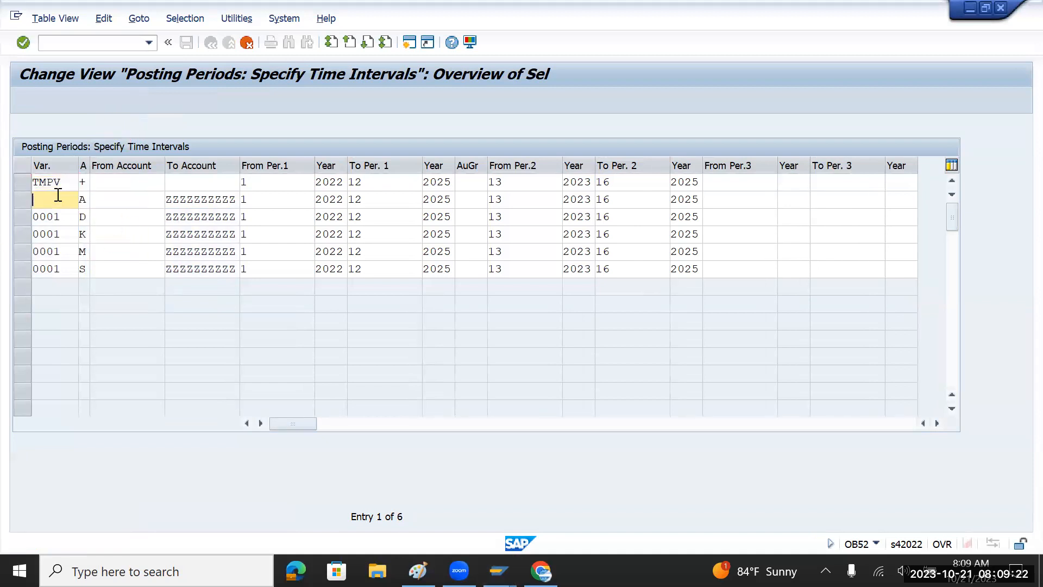
key("ctrl+v")
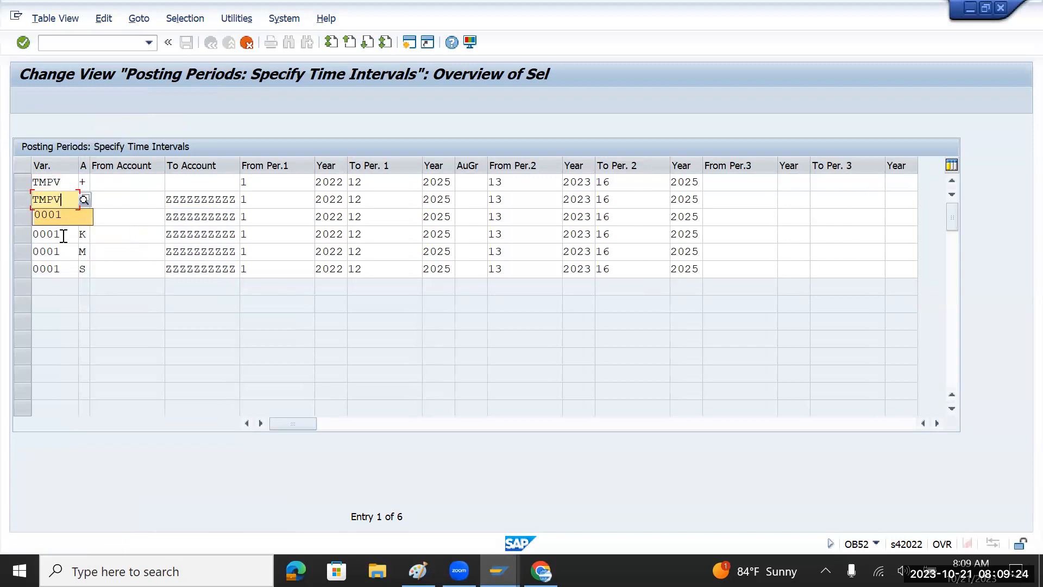
left_click(64, 217)
key("BackSpace")
key("BackSpace")
key("BackSpace")
key("BackSpace")
key("ctrl+v")
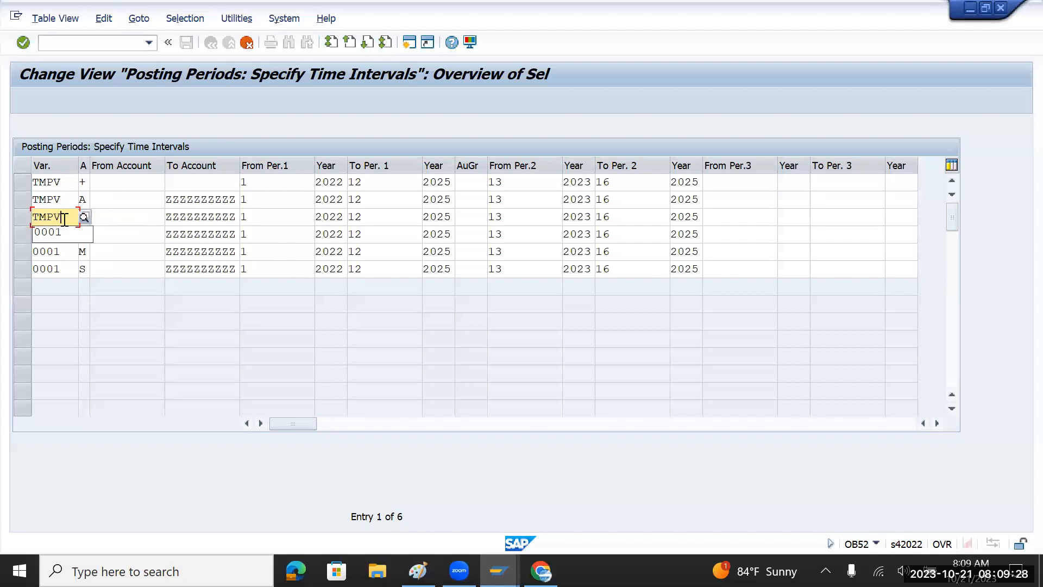
left_click(71, 272)
key("BackSpace")
key("BackSpace")
key("BackSpace")
key("BackSpace")
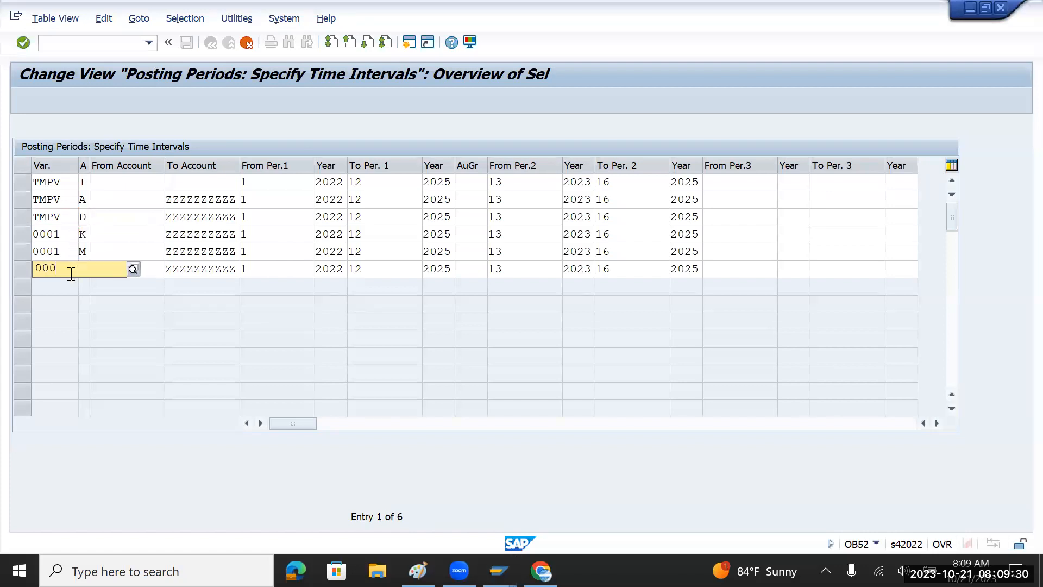
key("ctrl+v")
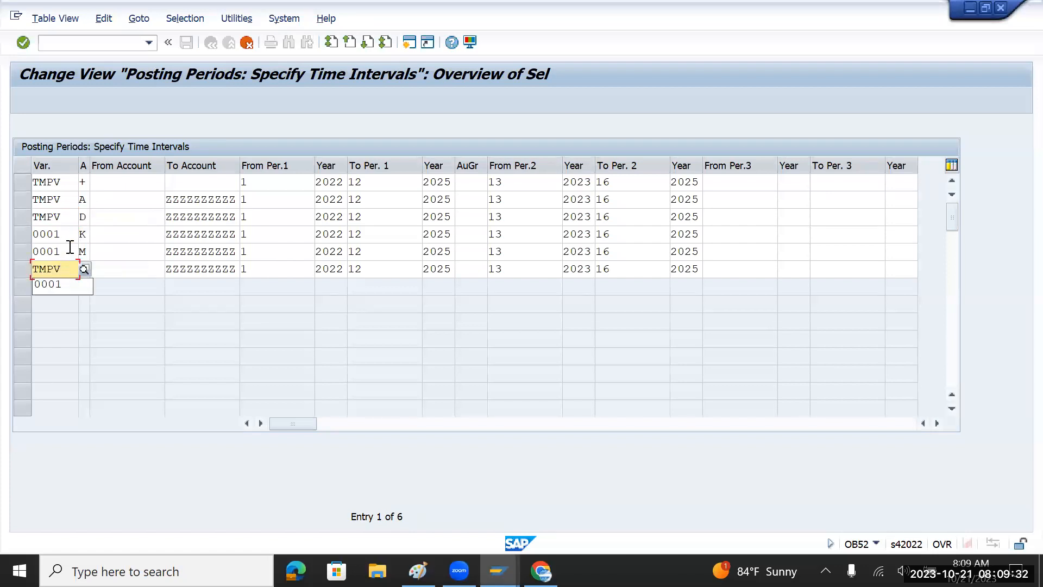
Replace 0001 with TMPV in the M and K rows.
left_click(71, 249)
key("BackSpace")
key("BackSpace")
key("BackSpace")
key("BackSpace")
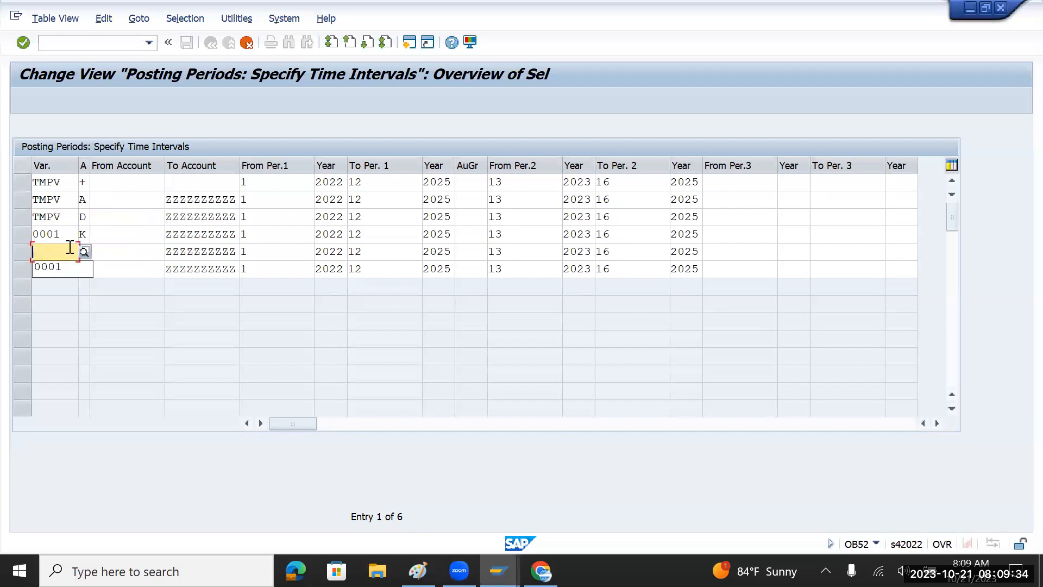
key("ctrl+v")
left_click(72, 234)
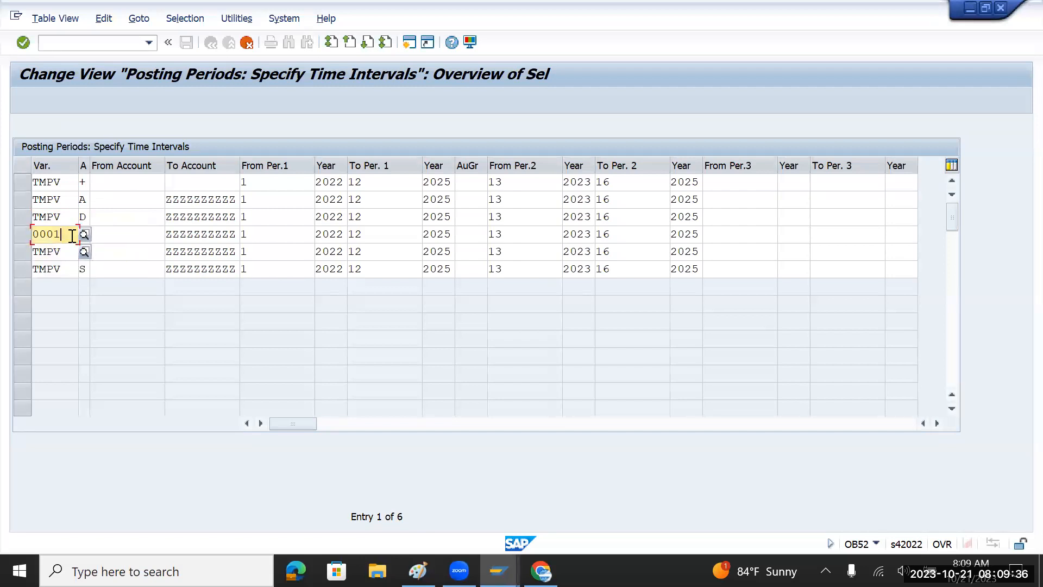
key("BackSpace")
key("BackSpace")
key("BackSpace")
key("BackSpace")
key("ctrl+v")
left_click(136, 240)
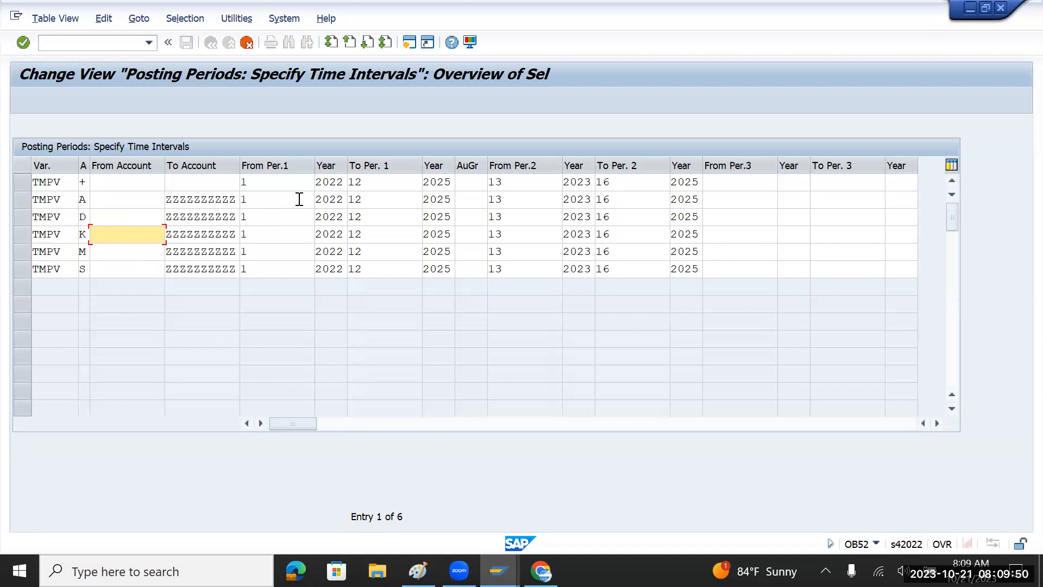
Write 'Oct - 2023' and 'Apr - 2023 to Mar 2024' under TMPV in Paint, then return to SAP.
key("alt+Tab")
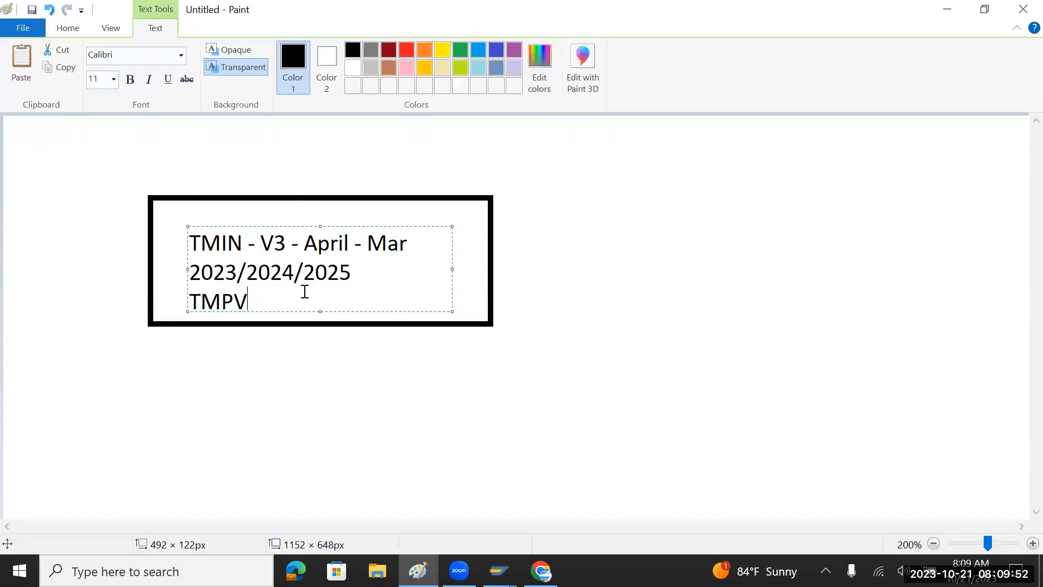
key("Return")
key("Return")
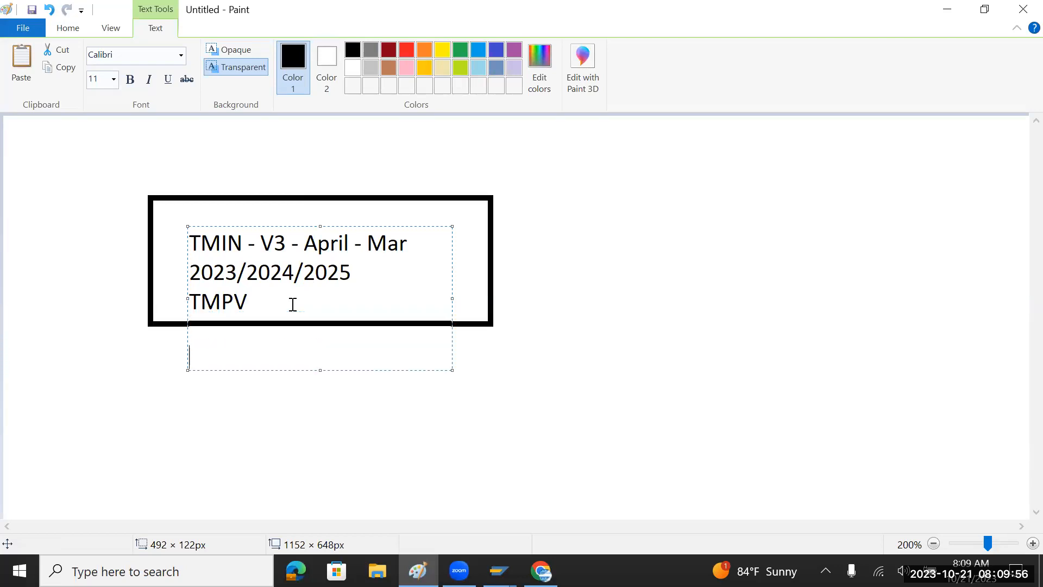
type("Oct - 202")
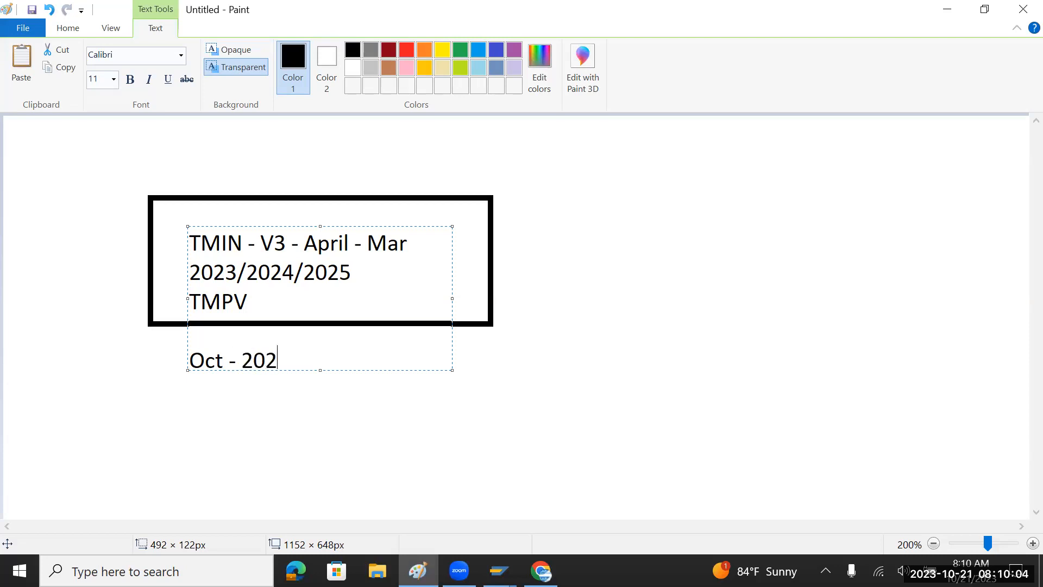
type("3")
key("Return")
type("Apr")
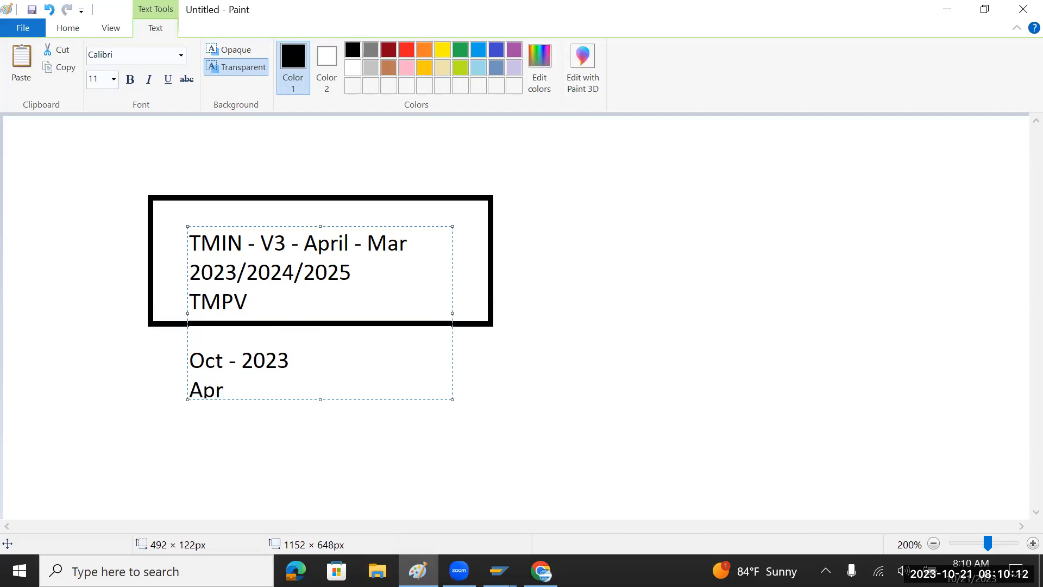
type(" - 2023 to Mar 2024")
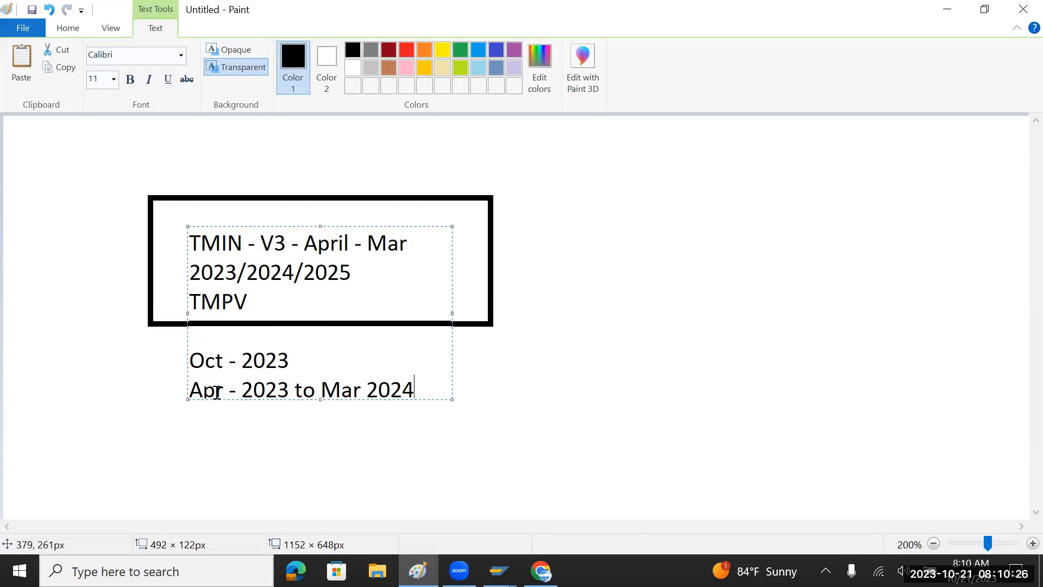
left_click_drag(190, 360, 302, 365)
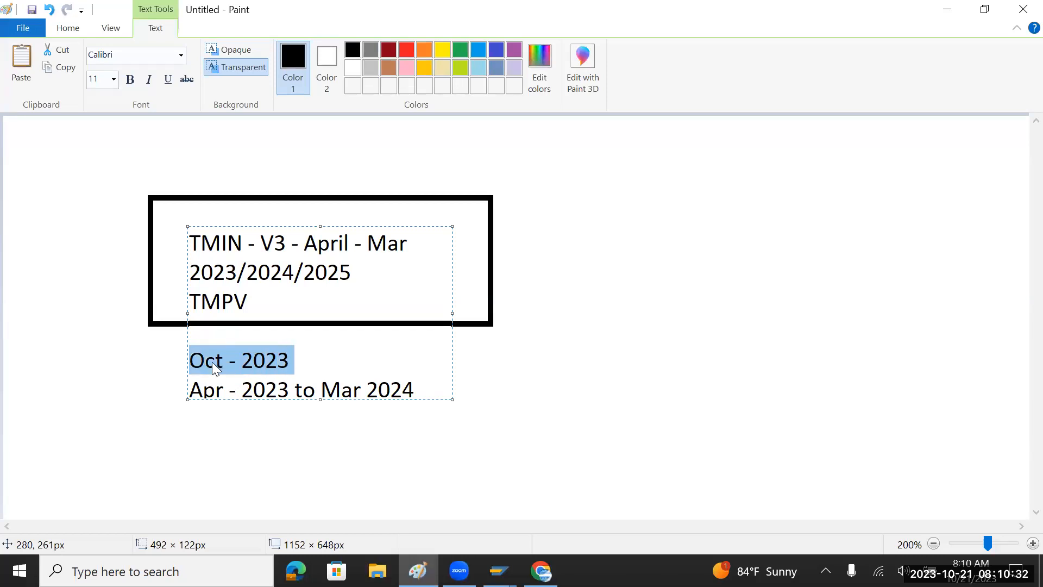
left_click(257, 362)
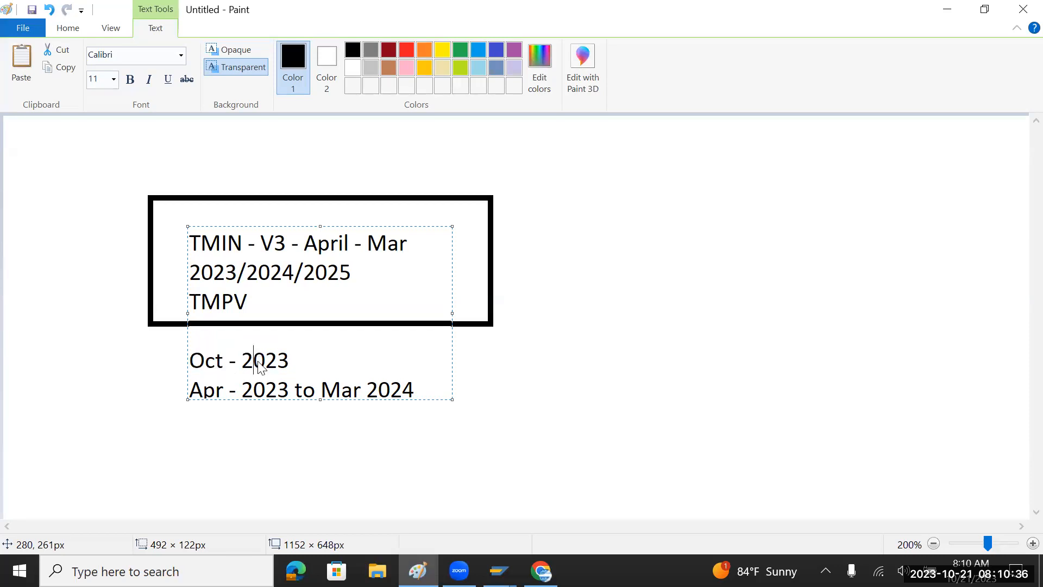
key("alt+Tab")
left_click(263, 185)
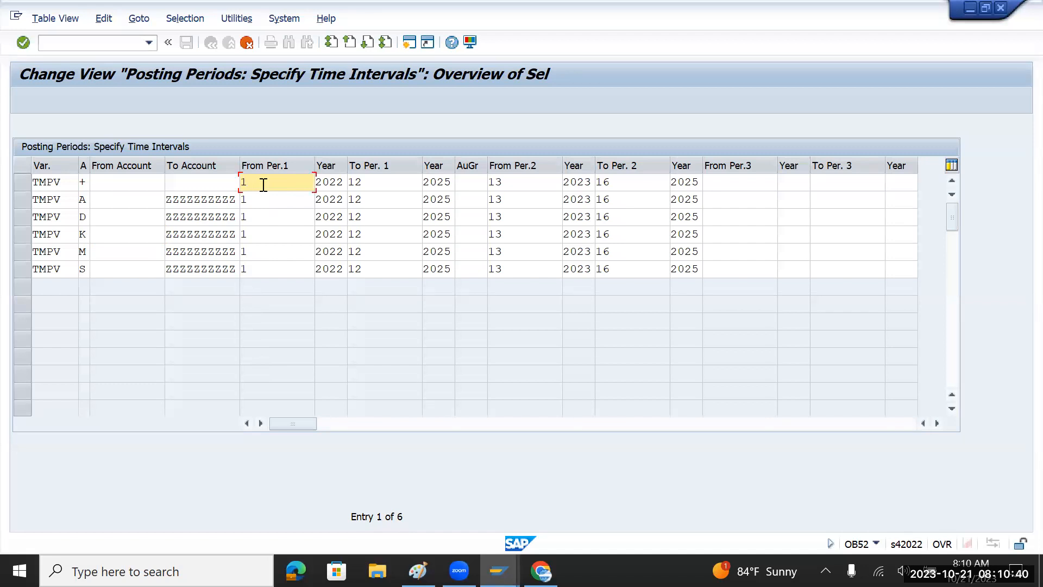
Set TMPV row + From Per.1 to 10 with year 2023, and row A From Per.1 to 10.
type("0")
key("Tab")
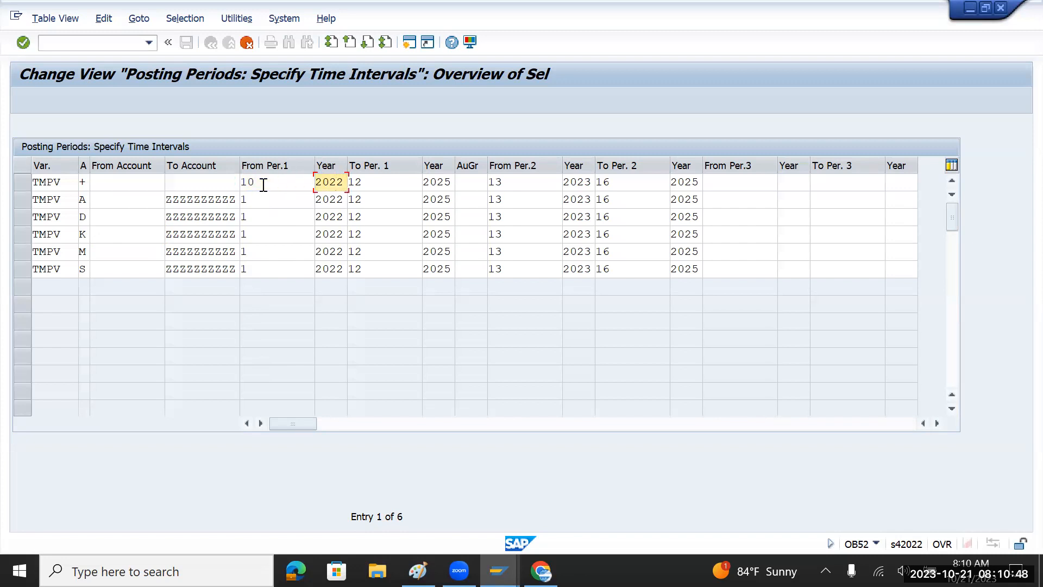
key("alt+Tab")
key("alt+Tab")
key("Right")
key("Right")
key("Right")
key("Right")
key("BackSpace")
type("3")
left_click(274, 199)
type("0")
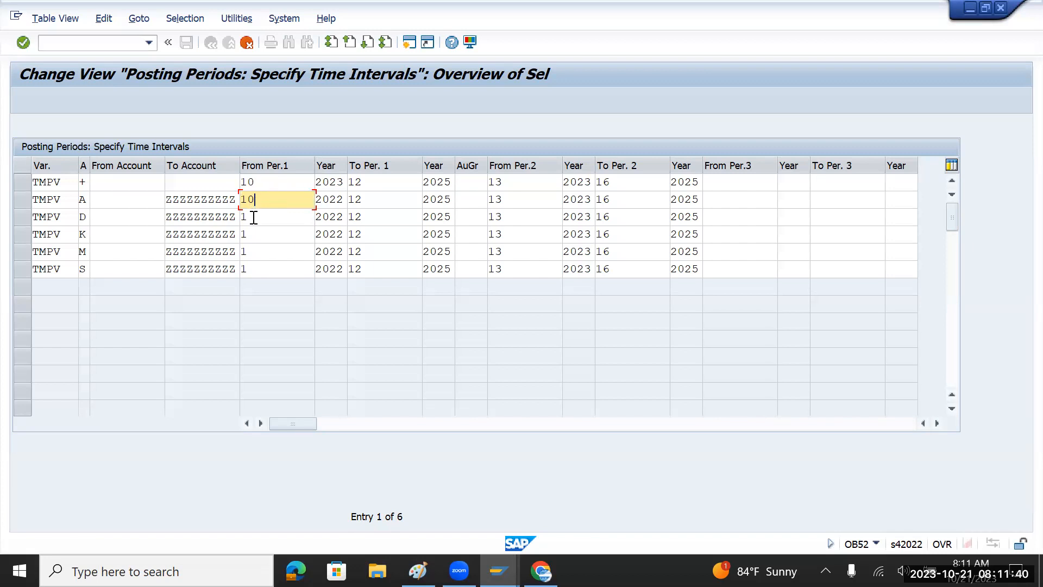
Set To Per.1 to 10 in rows + and A, and end year 2023 for rows +, A and D.
left_click(375, 186)
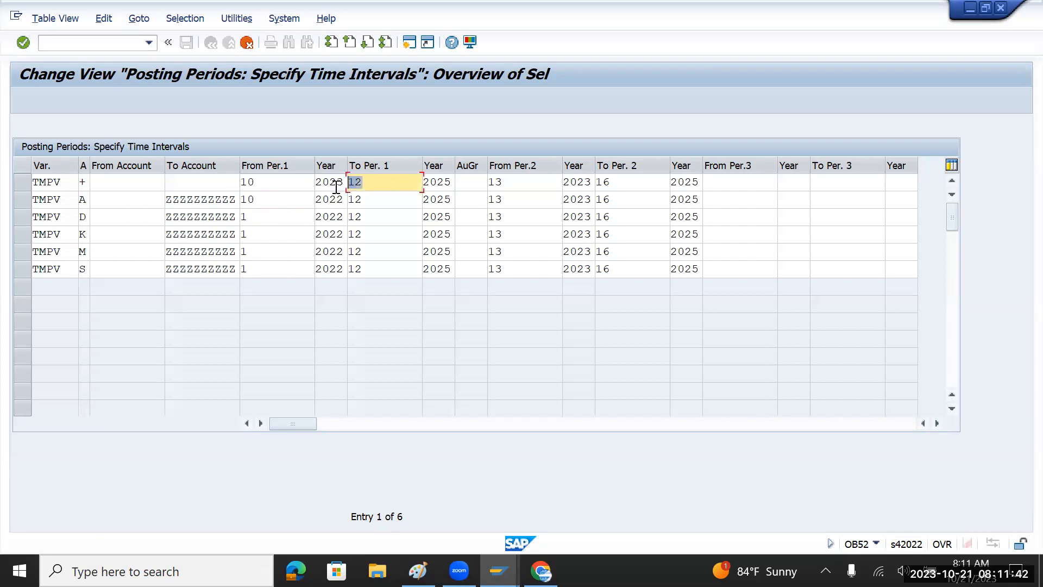
double_click(247, 184)
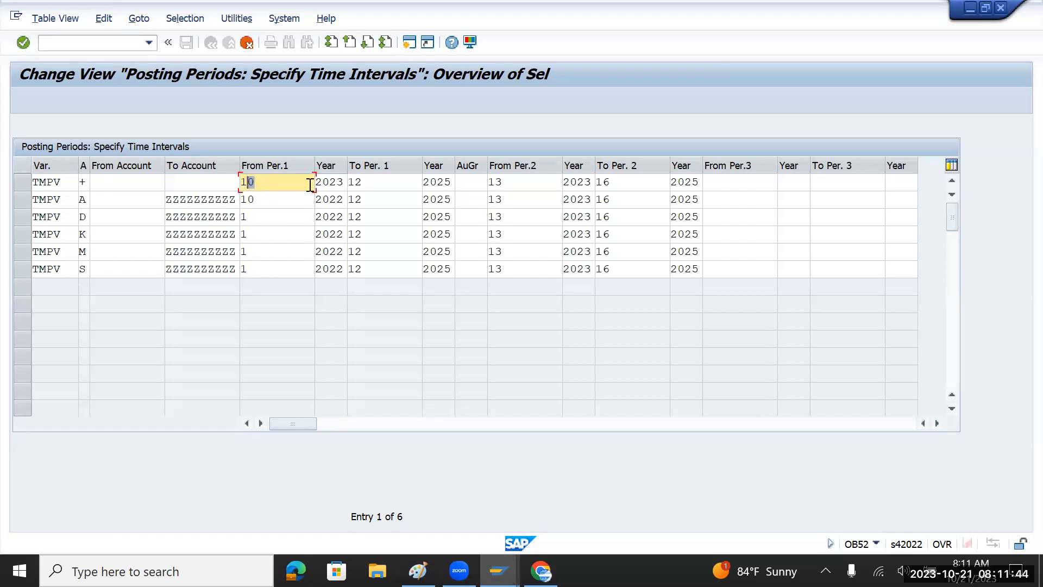
double_click(348, 182)
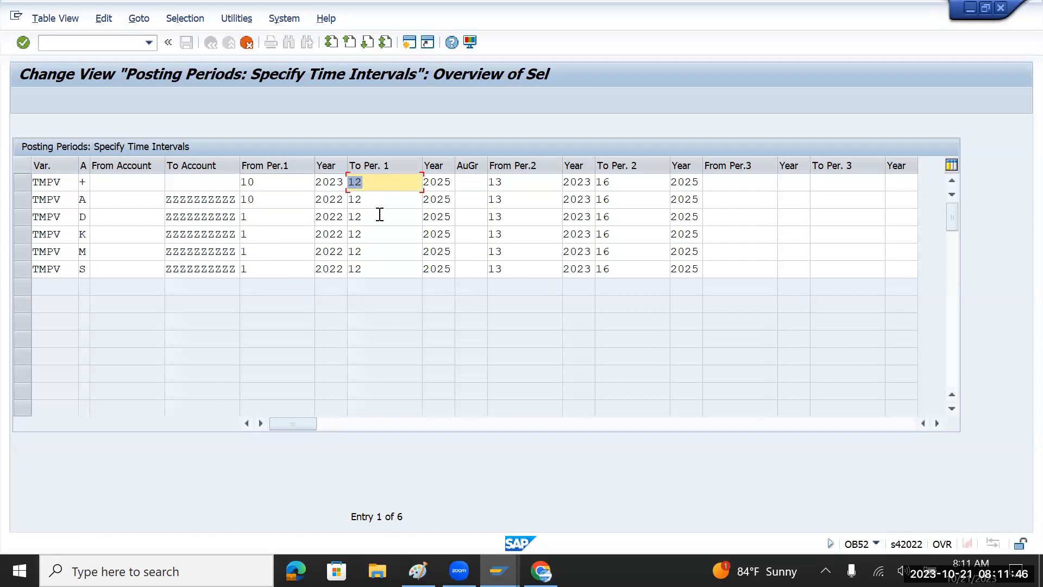
type("10")
double_click(380, 205)
type("10")
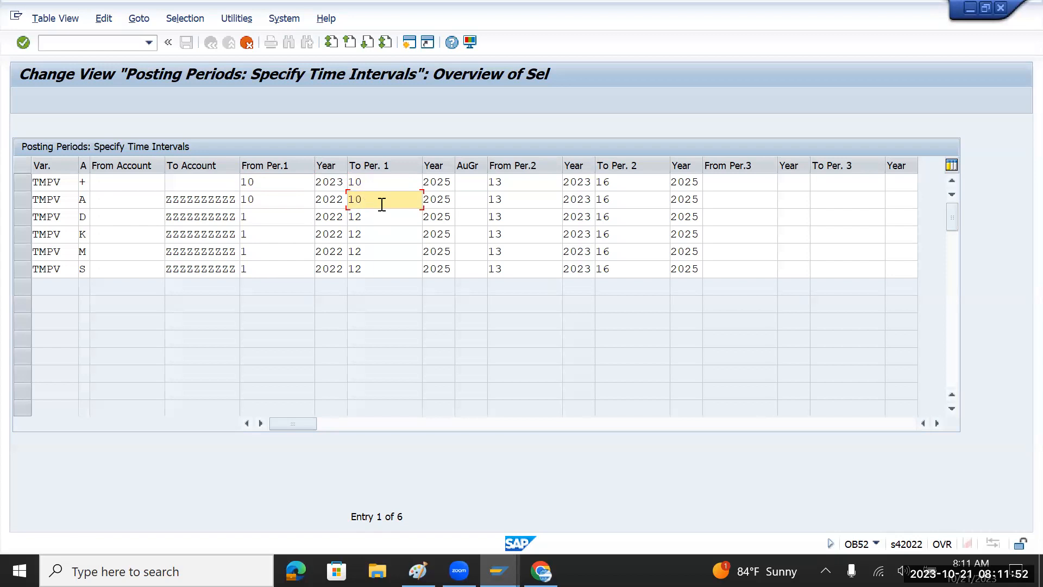
left_click(442, 181)
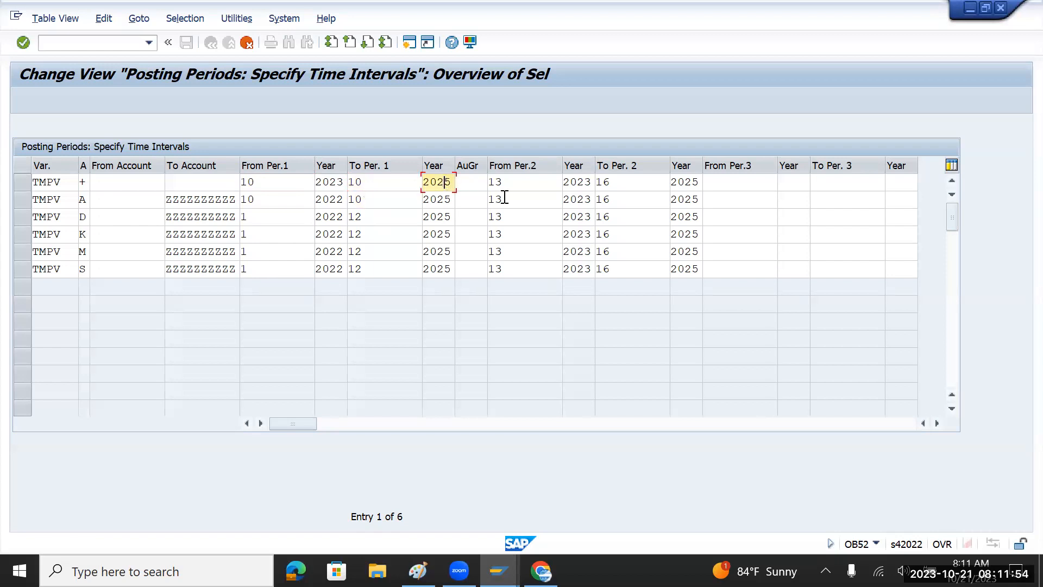
type("3")
key("Down")
type("3")
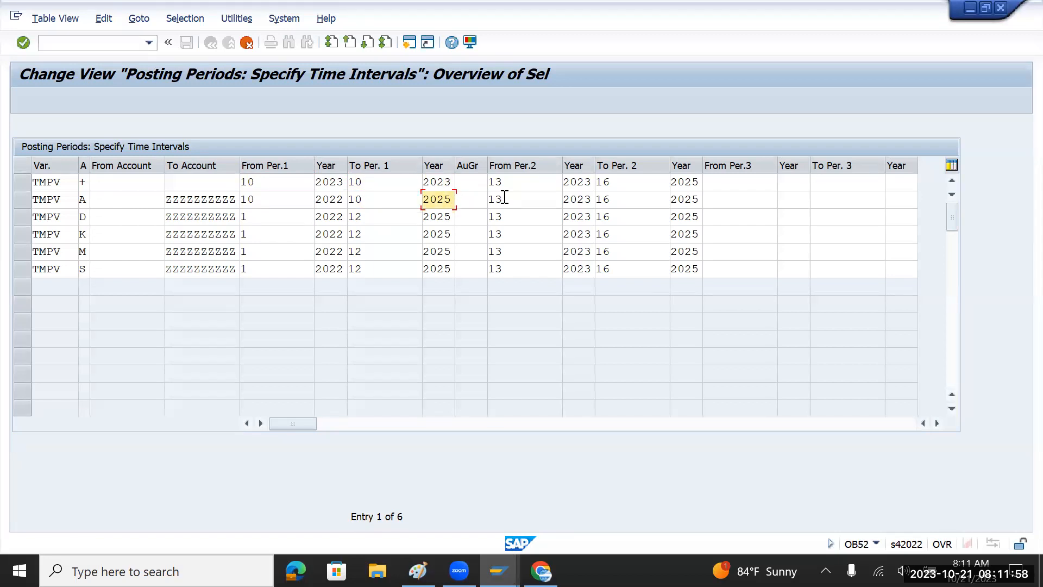
key("Down")
type("3")
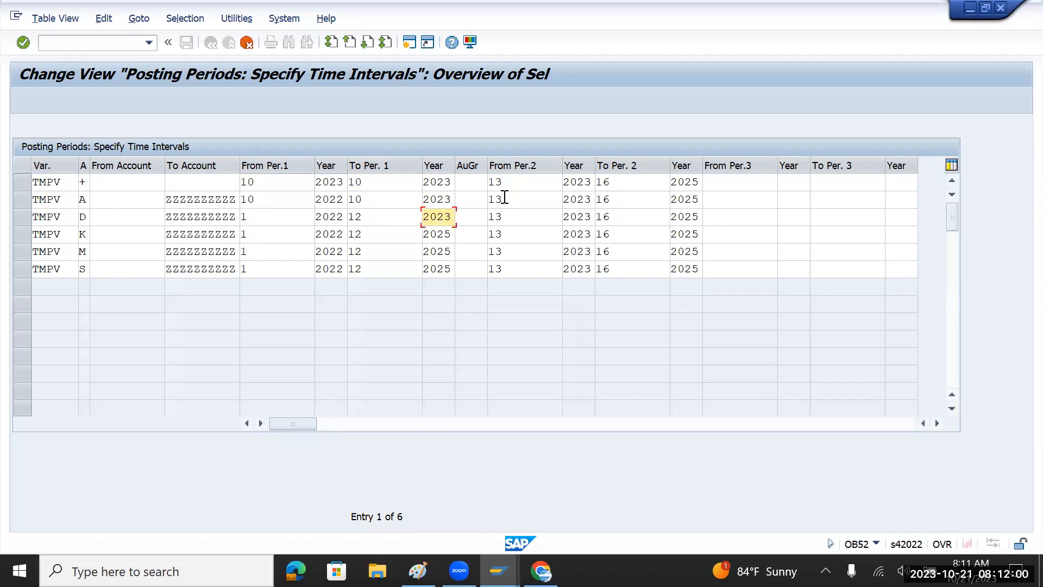
Set row D to run from period 10 to 10, and row K from 10 to 12.
left_click(271, 219)
type("0")
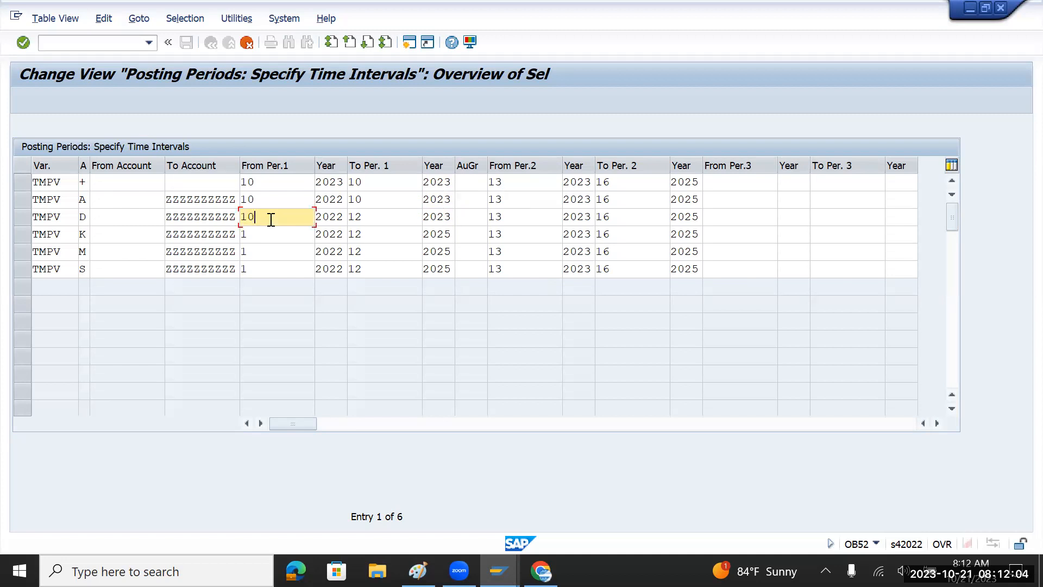
left_click(388, 219)
key("BackSpace")
type("0")
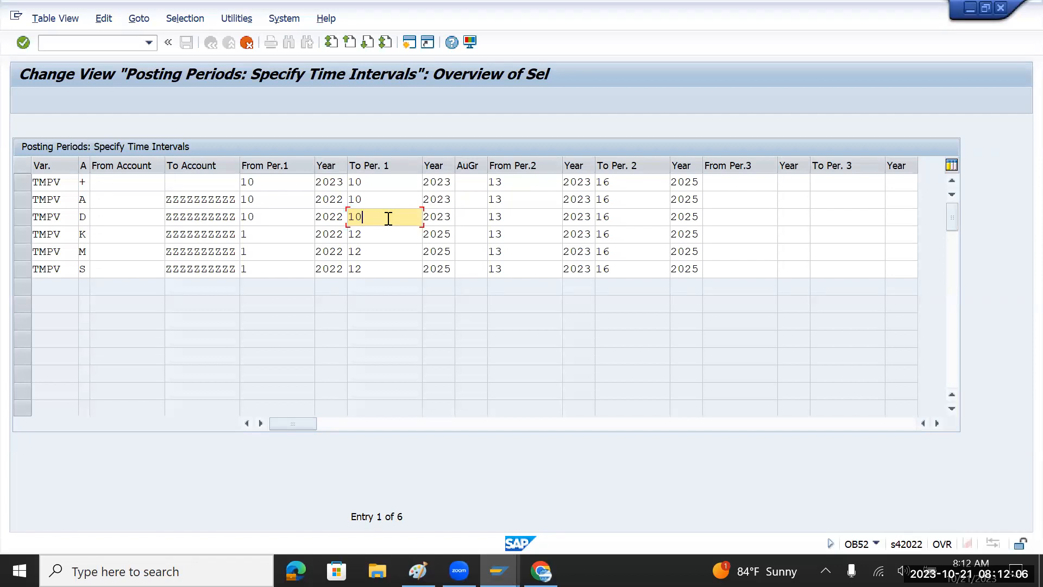
left_click(267, 235)
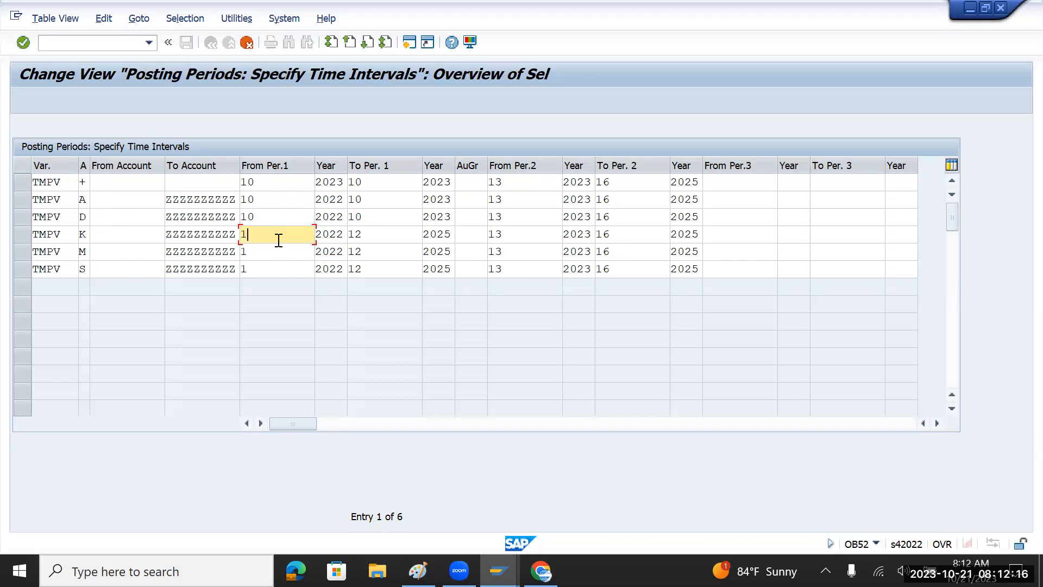
type("0")
left_click(375, 231)
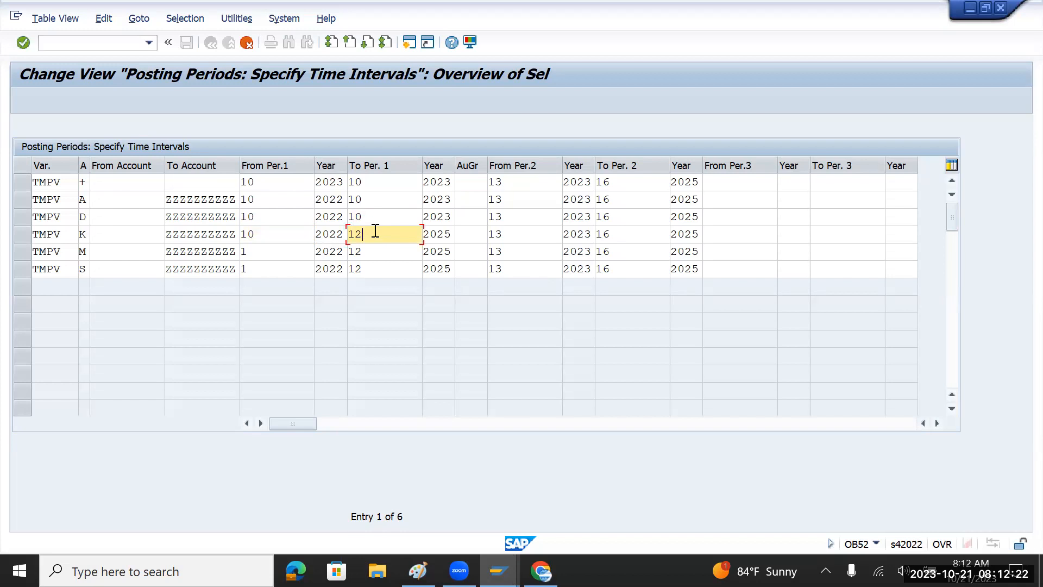
key("BackSpace")
type("2")
left_click(276, 187)
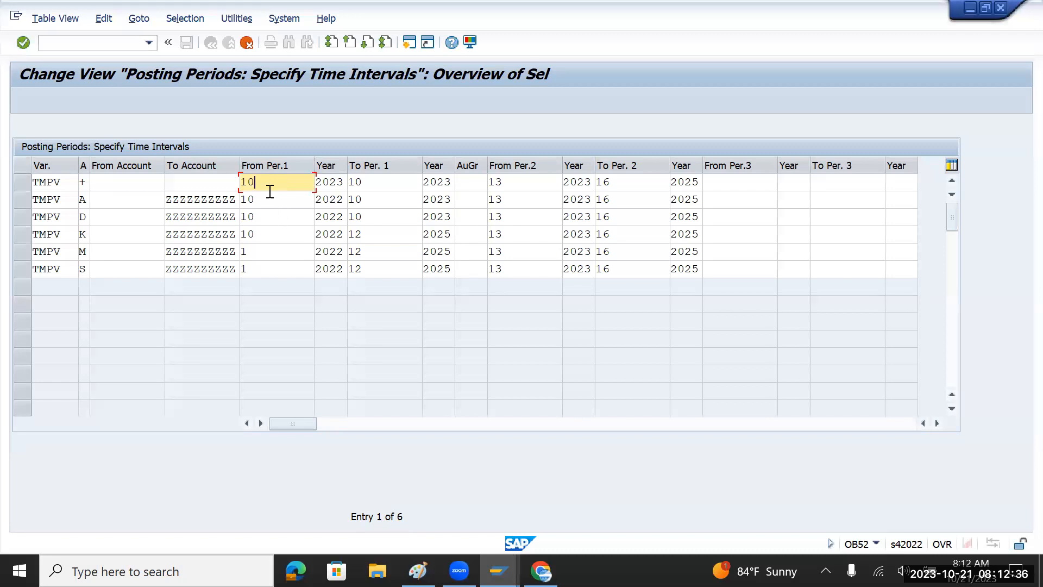
Change From Per.1 to 7 in rows +, A, D and K.
key("BackSpace")
key("BackSpace")
type("7")
left_click(271, 198)
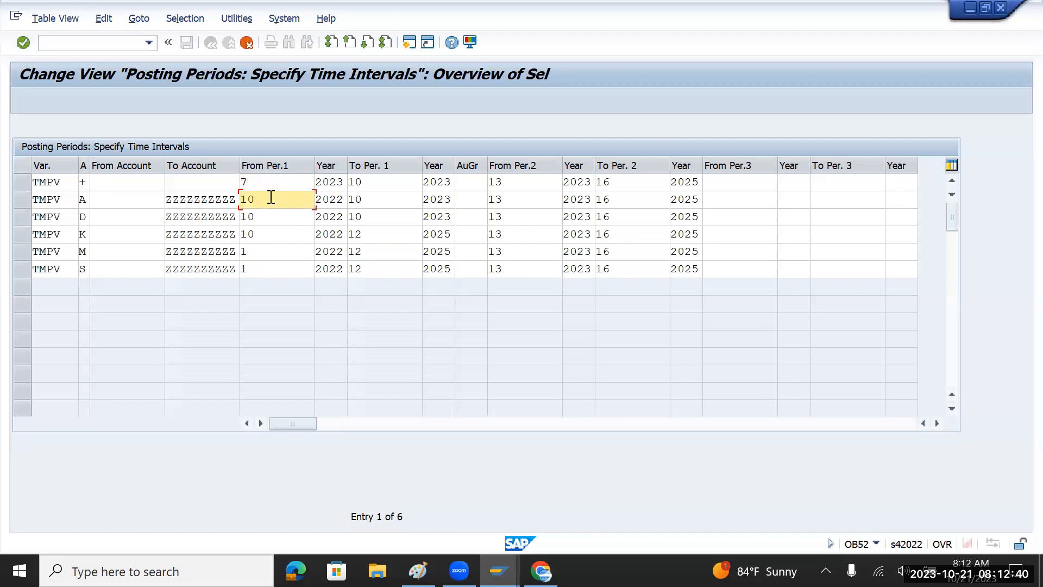
key("BackSpace")
type("7")
left_click(275, 219)
key("BackSpace")
key("BackSpace")
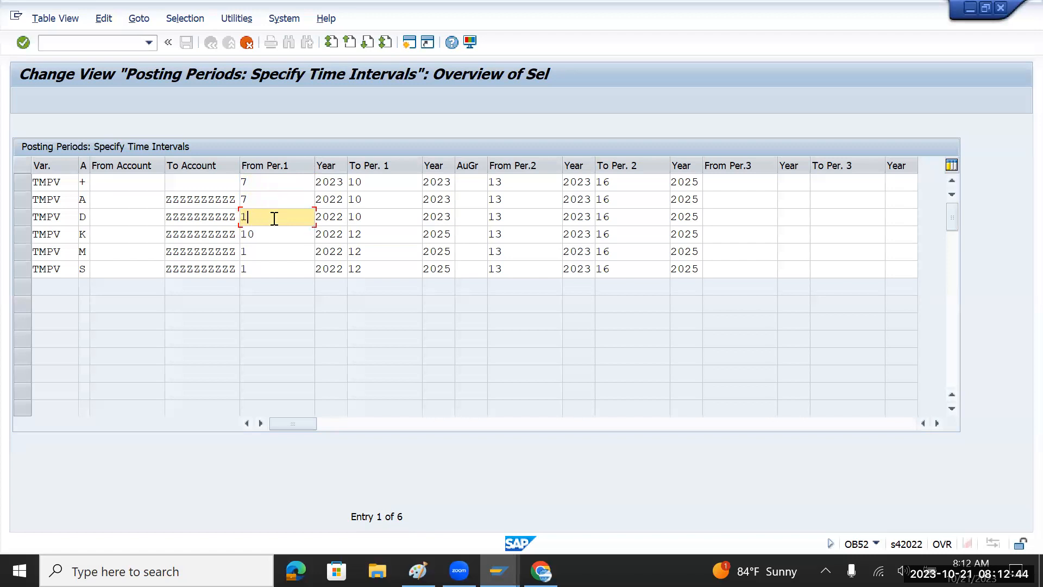
type("7")
left_click(271, 236)
key("BackSpace")
key("BackSpace")
type("7")
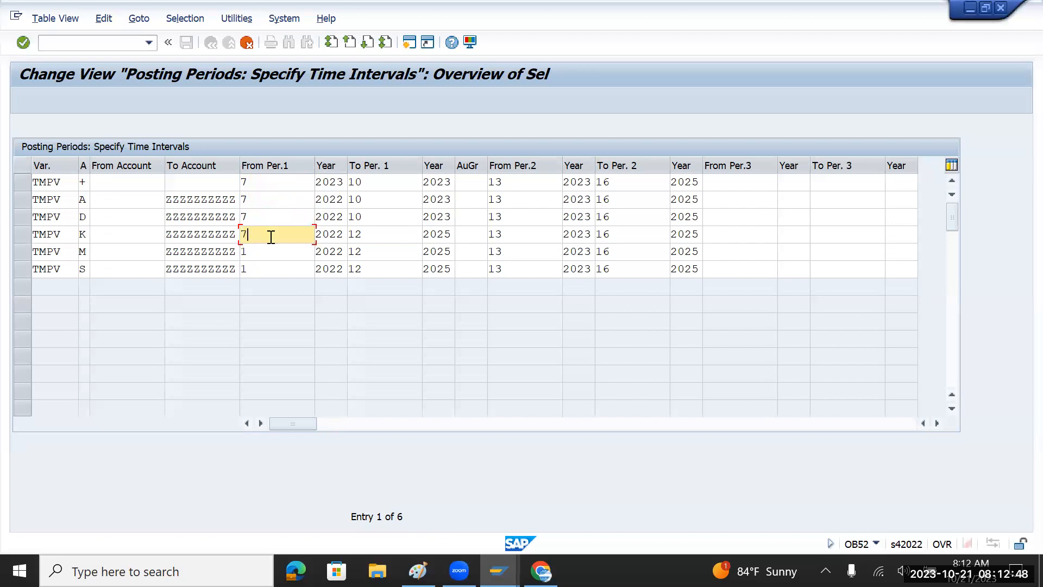
Change To Per.1 to 7 in rows +, A and D.
left_click(383, 185)
key("BackSpace")
key("BackSpace")
type("7")
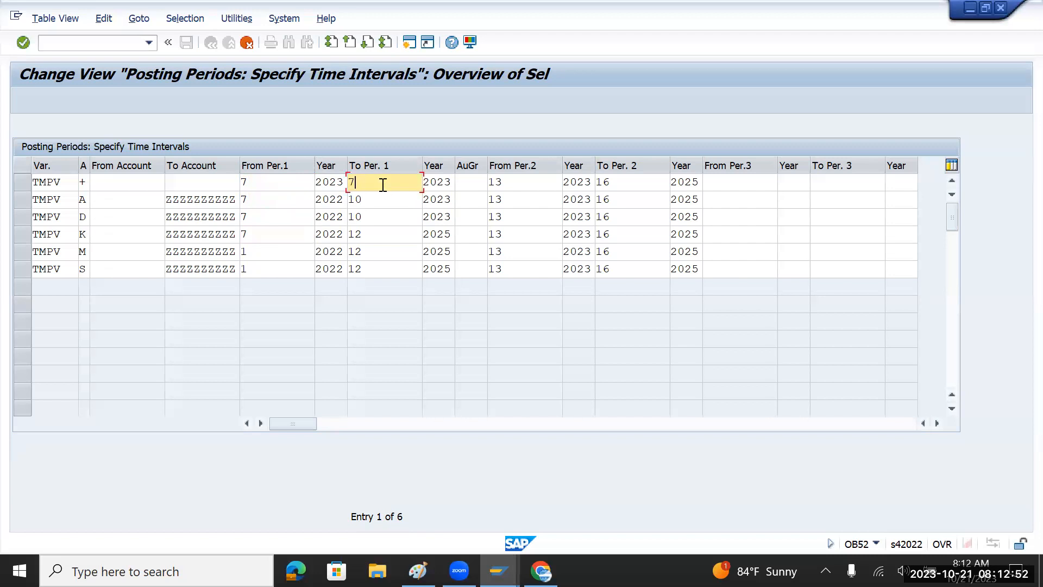
left_click(375, 201)
key("BackSpace")
key("BackSpace")
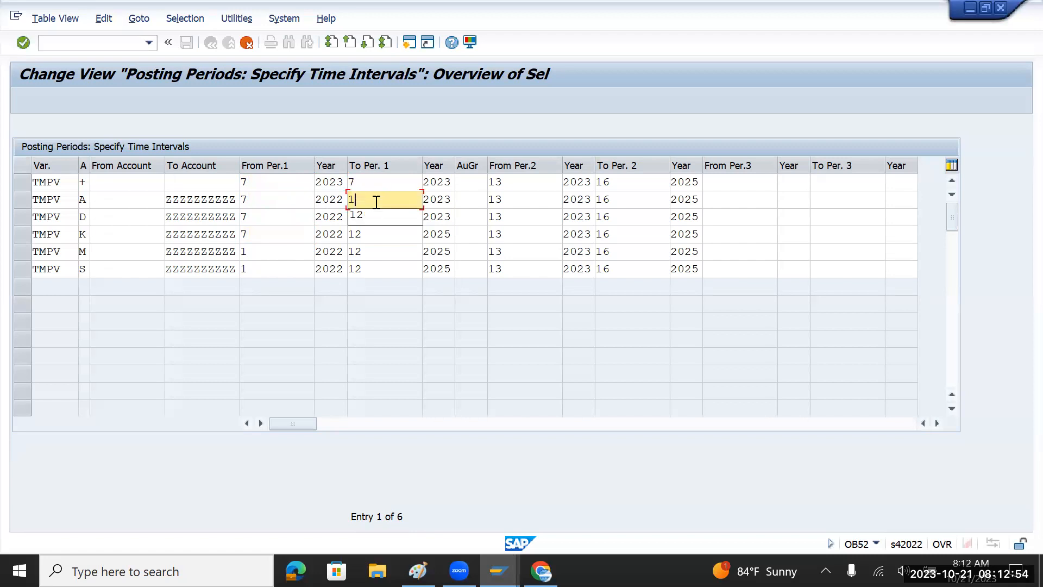
type("7")
left_click(379, 218)
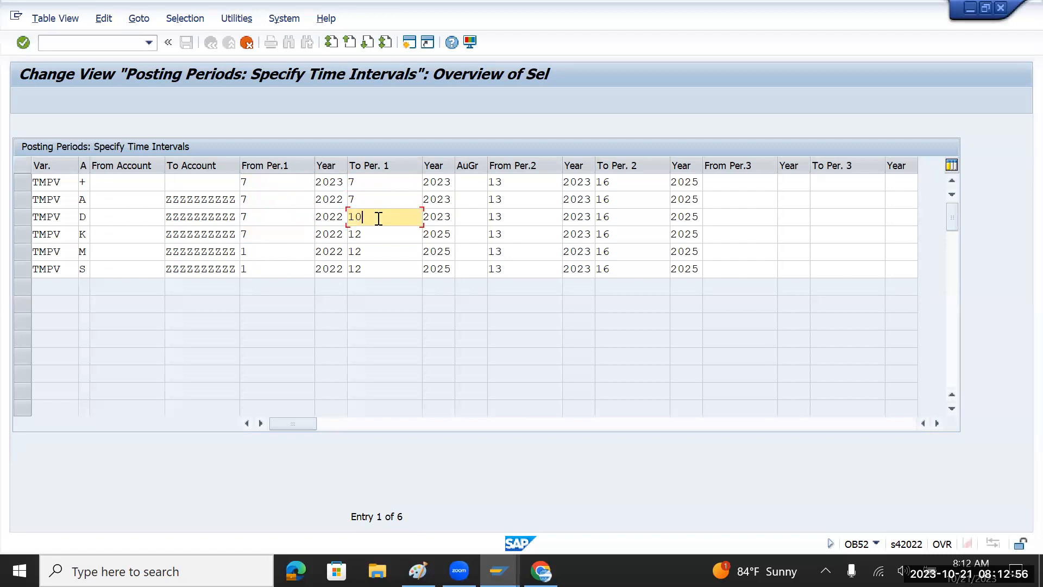
key("BackSpace")
key("BackSpace")
type("7")
Set row K's To Per.1 to 10 and its end year to 2023.
left_click(265, 234)
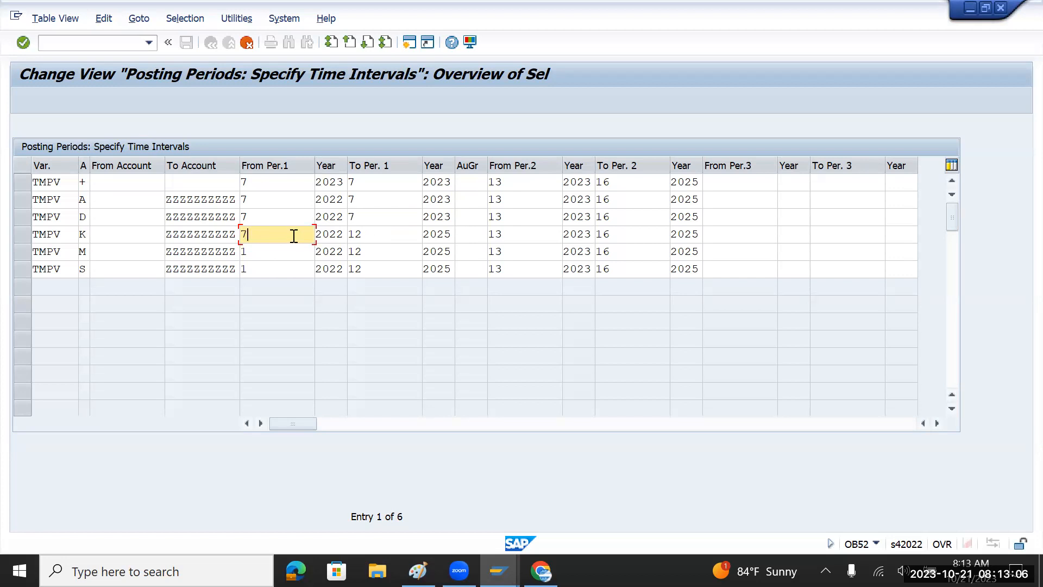
left_click(402, 235)
key("BackSpace")
key("BackSpace")
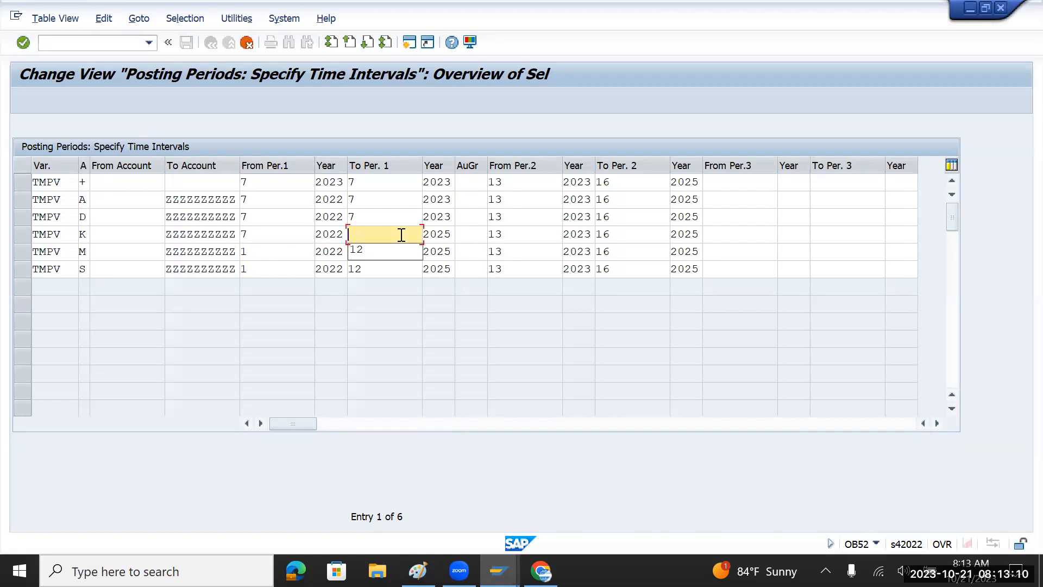
type("10")
left_click(454, 234)
key("BackSpace")
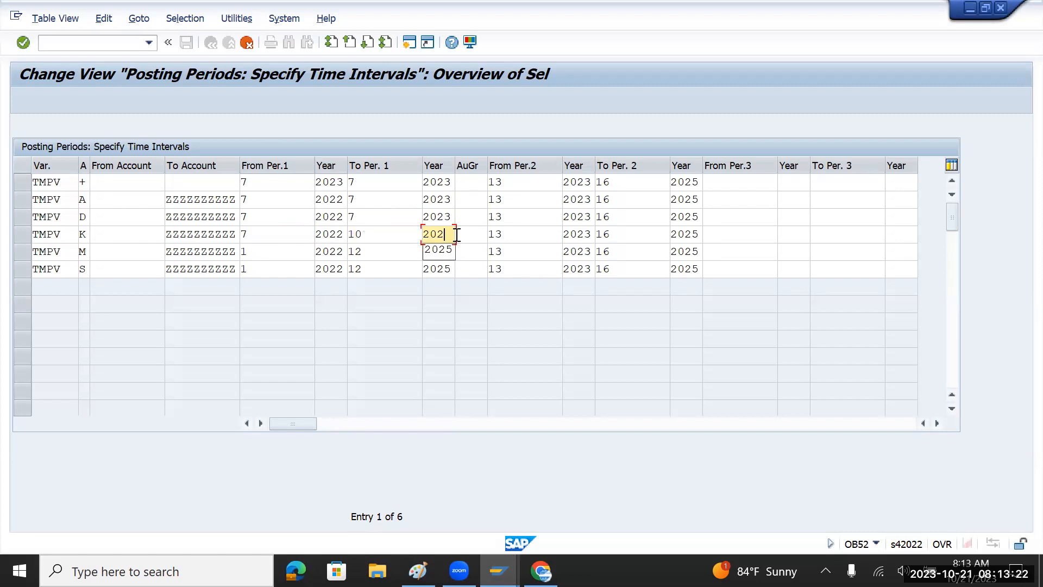
type("5")
key("BackSpace")
type("3")
left_click(254, 234)
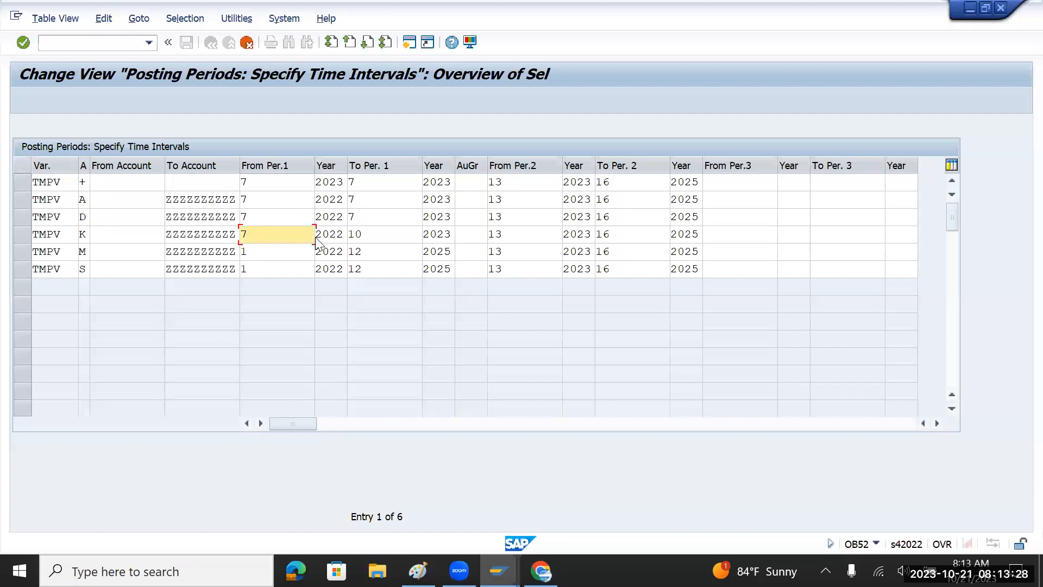
Set row K's From Per.1 and To Per.1 both to period 7.
key("BackSpace")
type("6")
left_click(361, 235)
key("BackSpace")
key("BackSpace")
type("7")
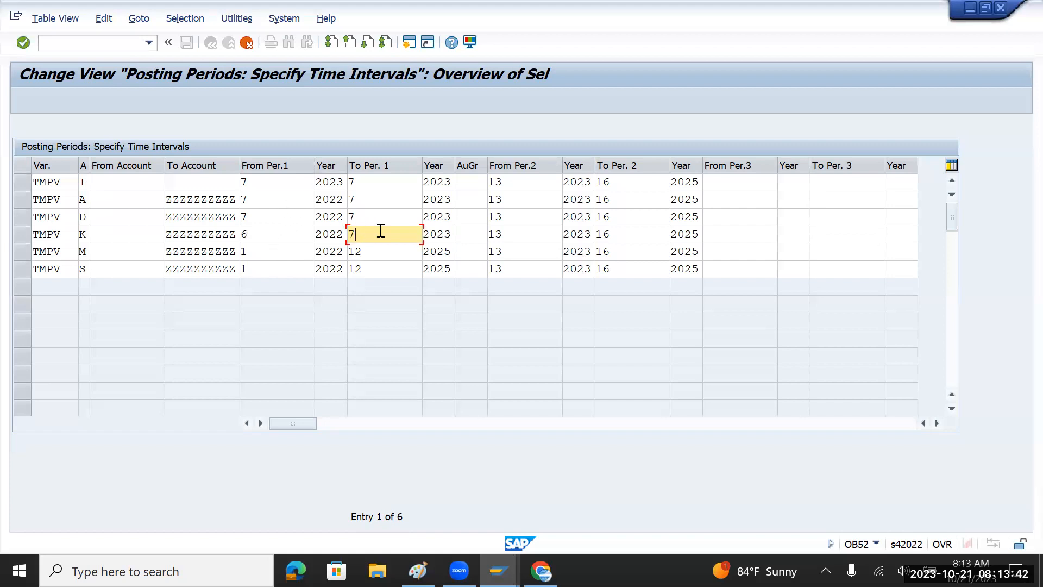
left_click(260, 235)
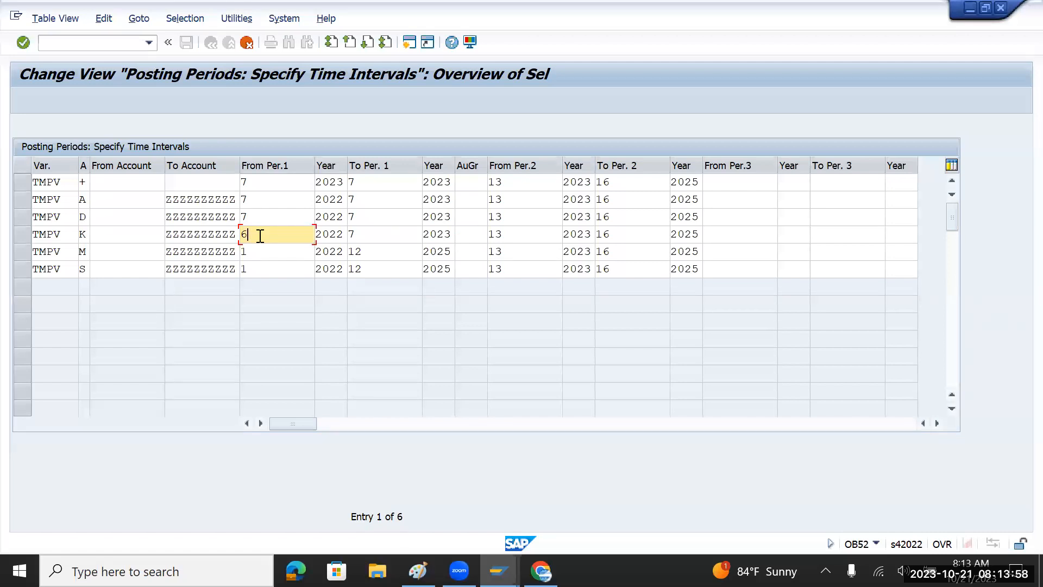
key("BackSpace")
type("7")
Set From Per.1 and To Per.1 to period 7 in rows M and S.
left_click(263, 253)
key("BackSpace")
type("7")
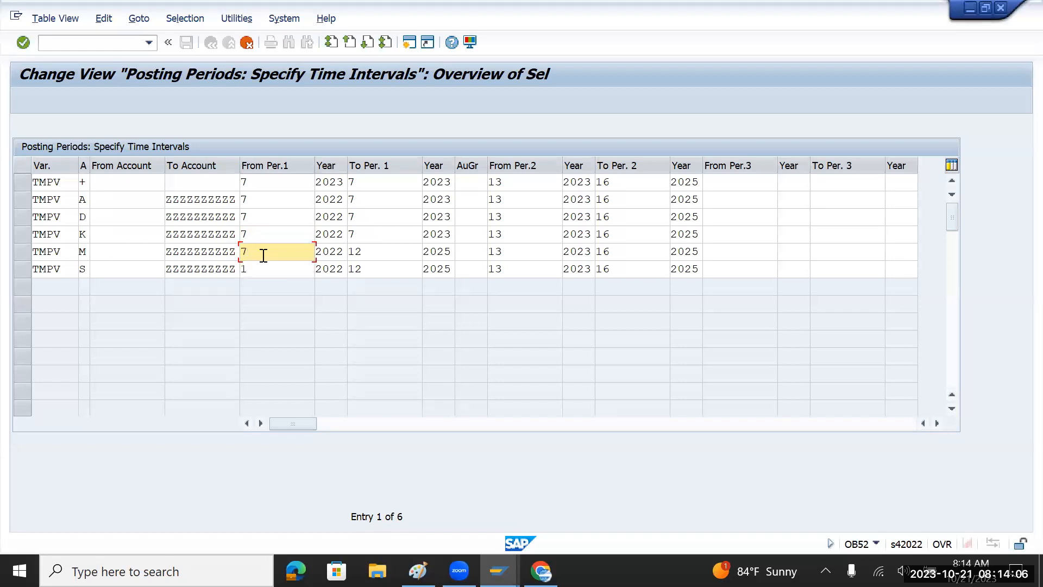
left_click(372, 252)
key("BackSpace")
key("BackSpace")
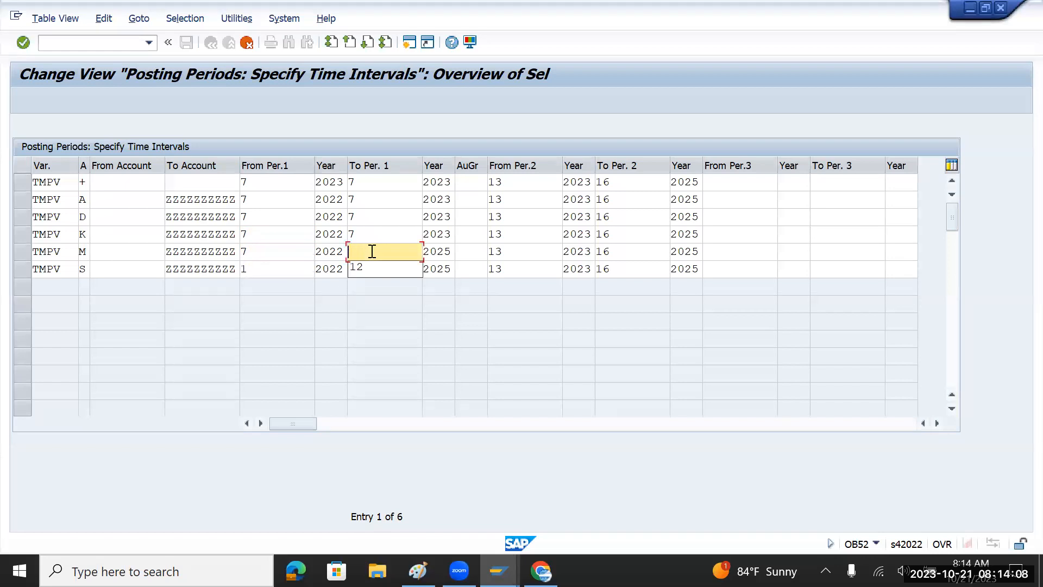
type("7")
left_click(278, 264)
key("BackSpace")
type("7")
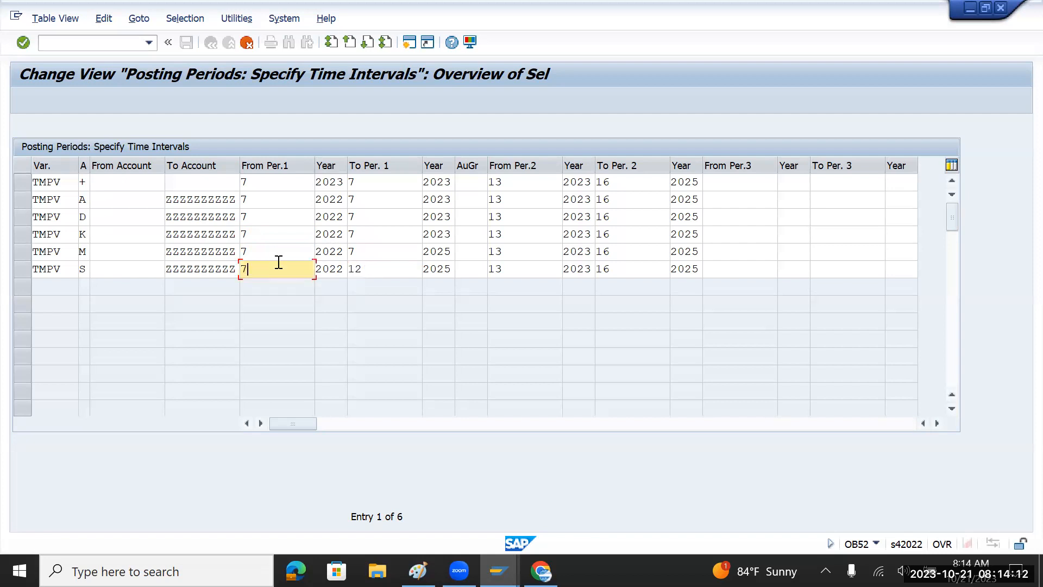
left_click(367, 268)
key("BackSpace")
key("BackSpace")
type("7")
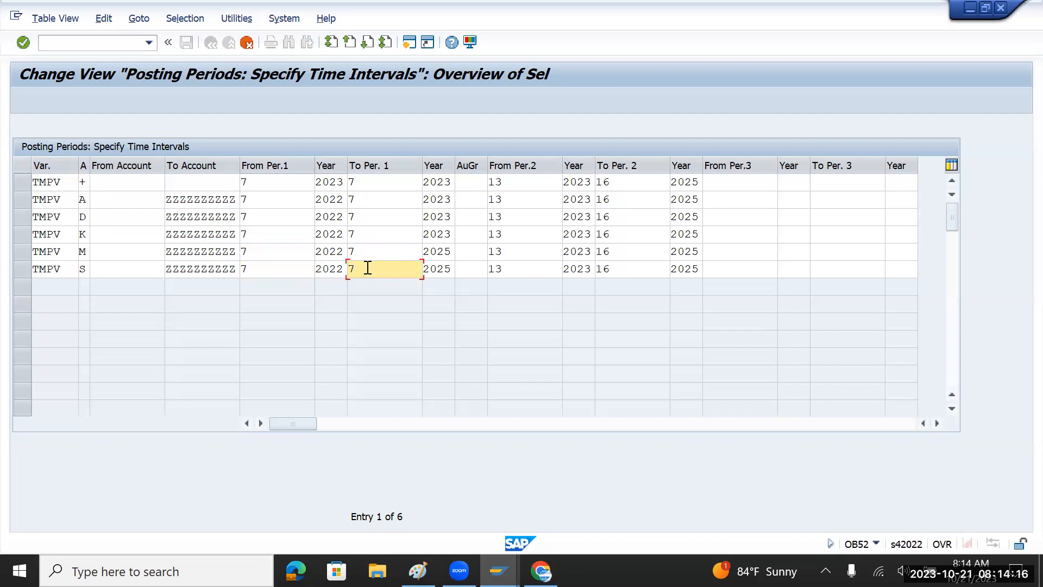
left_click(343, 218)
Copy 2023 from the + row into the From Per.1 year of rows A, D, K, M and S.
left_click_drag(345, 182, 309, 187)
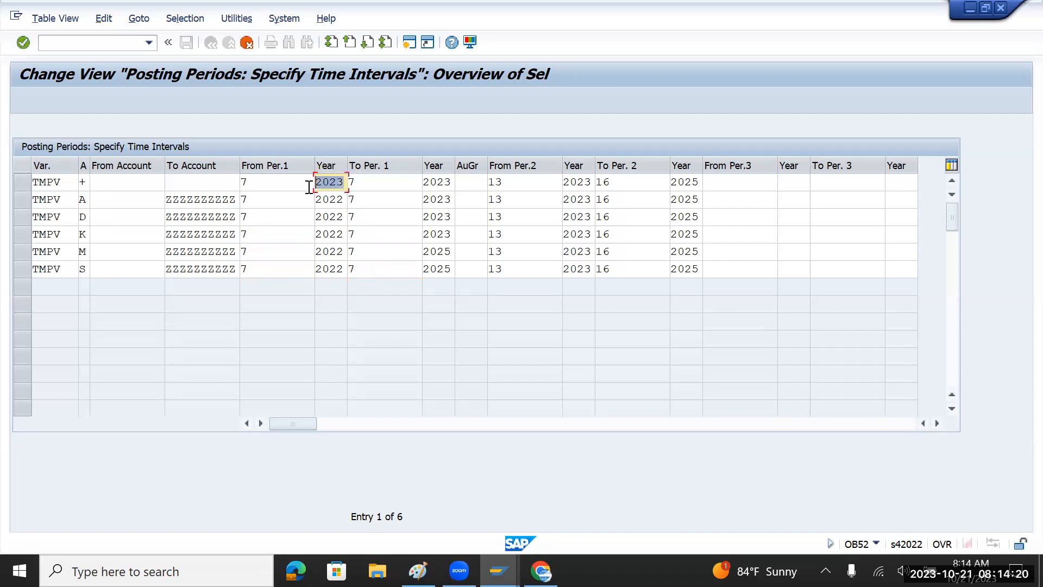
key("ctrl+c")
key("Down")
key("ctrl+v")
key("Down")
key("ctrl+v")
key("Down")
key("ctrl+v")
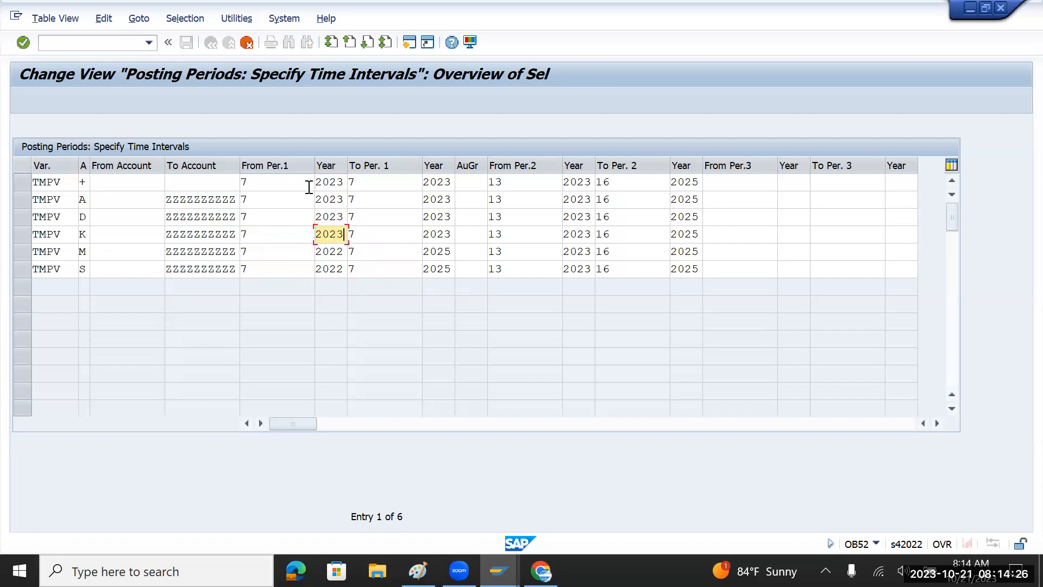
key("Down")
key("ctrl+v")
key("Down")
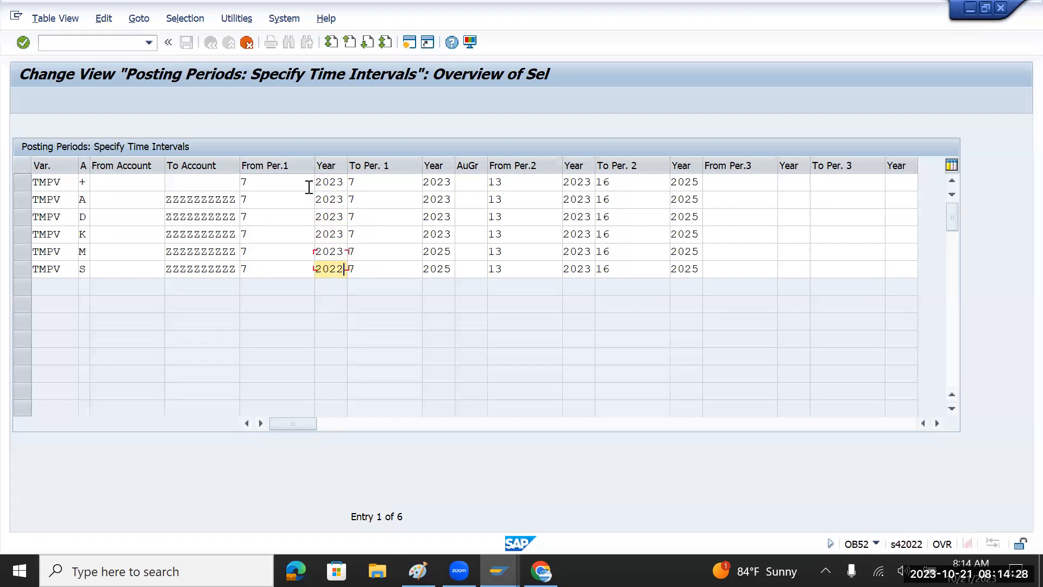
key("ctrl+v")
Paste 2023 into the To Per.1 year of rows K, M and S, replacing 2025.
left_click(424, 233)
key("ctrl+v")
key("Down")
key("ctrl+v")
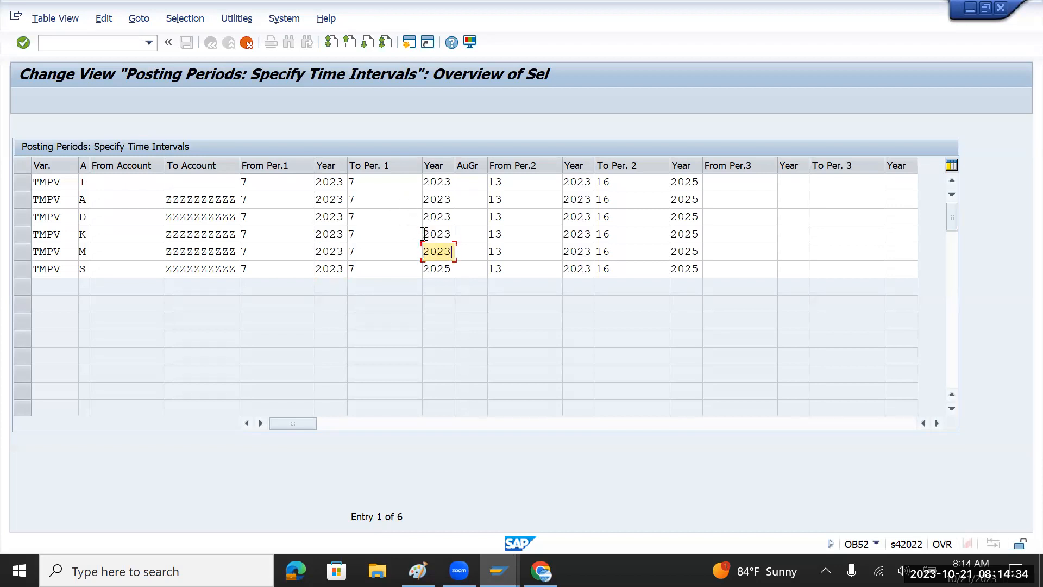
key("Down")
key("ctrl+v")
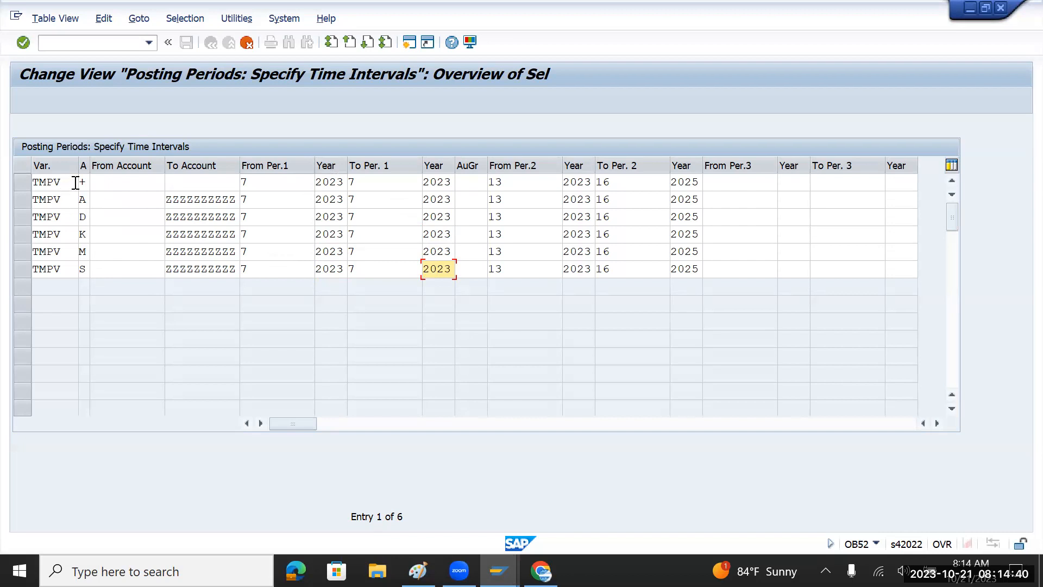
Widen the account type column and open its possible values, checking Assets, Vendors and Customers.
left_click_drag(88, 171, 116, 171)
left_click(108, 186)
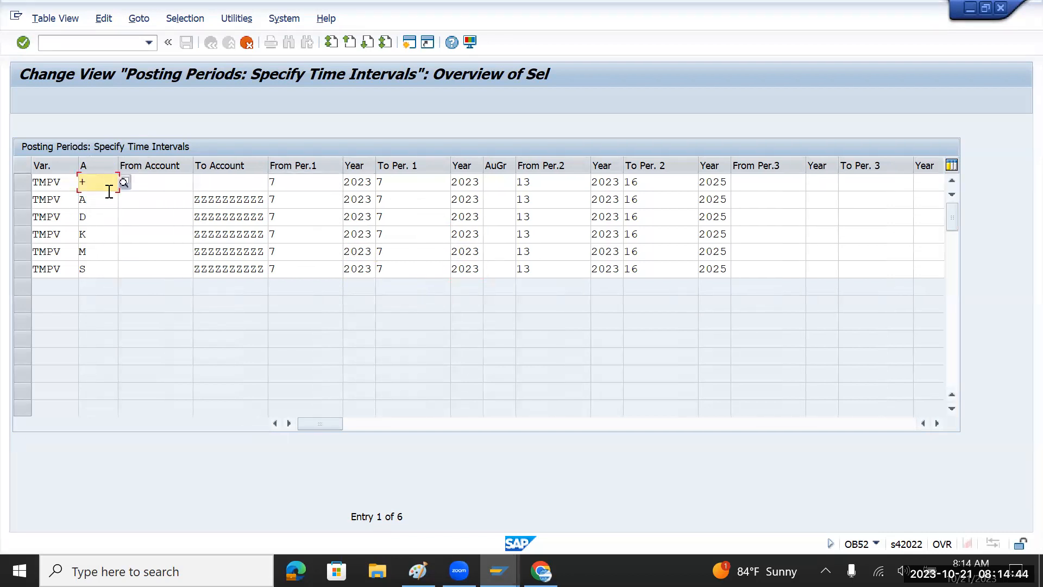
left_click(108, 201)
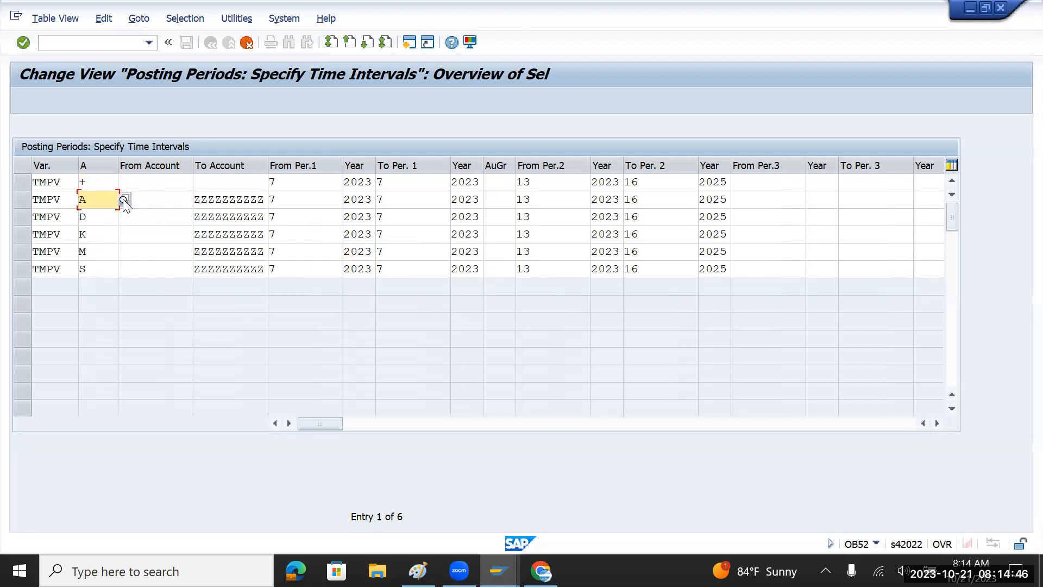
left_click(125, 200)
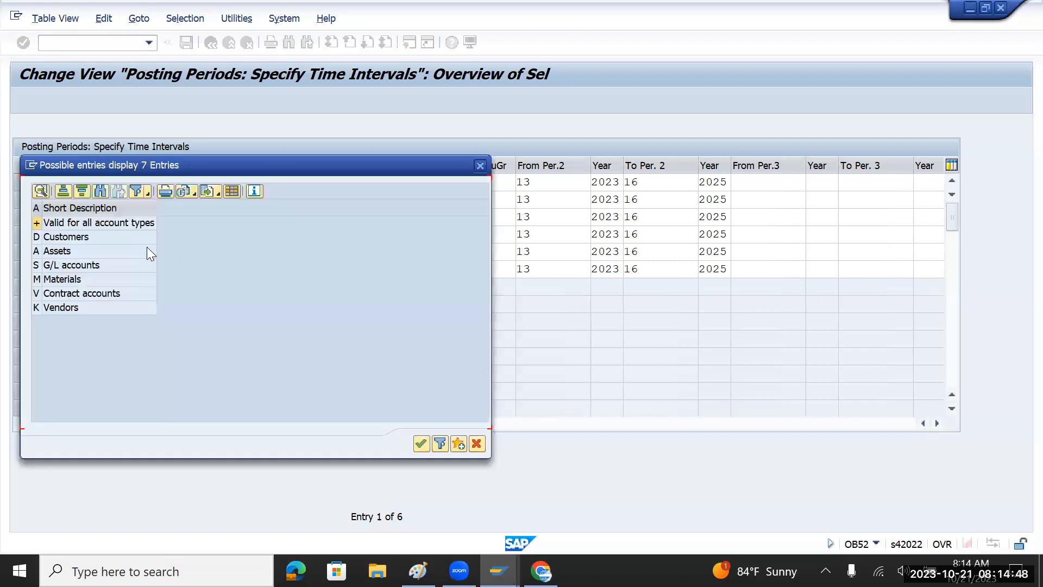
left_click_drag(218, 166, 419, 182)
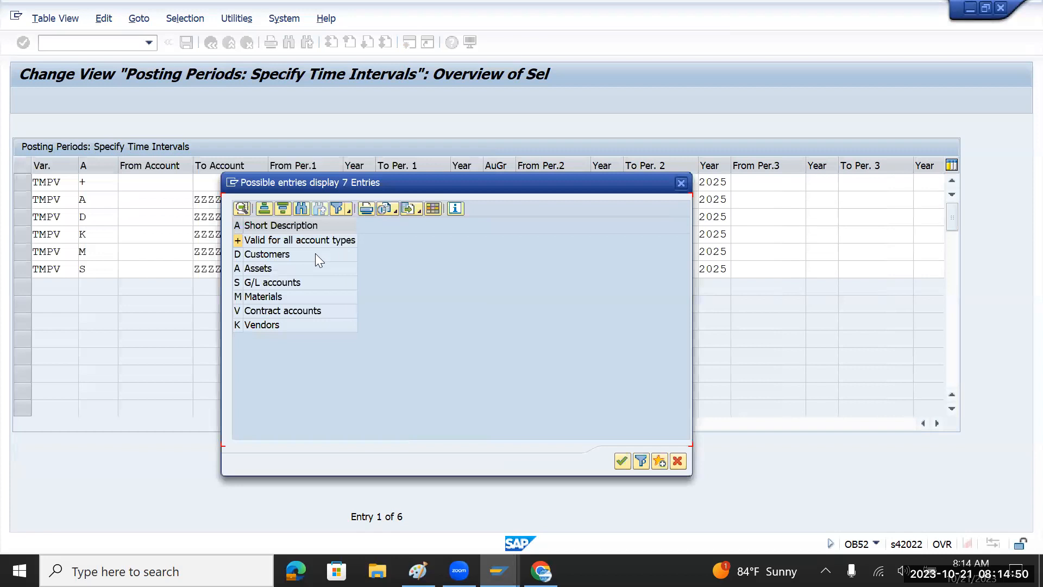
left_click(278, 270)
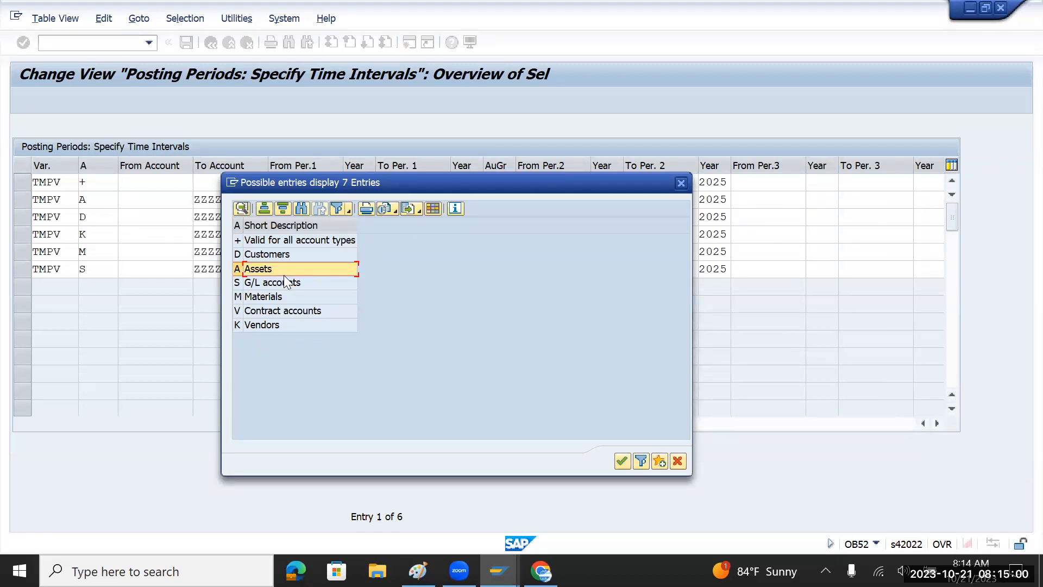
left_click(290, 327)
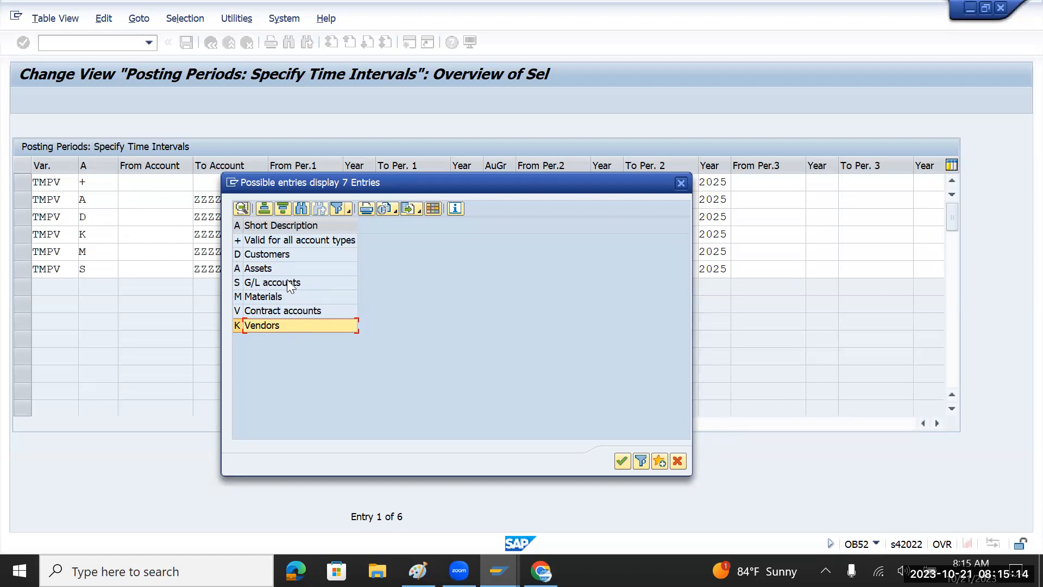
left_click(286, 258)
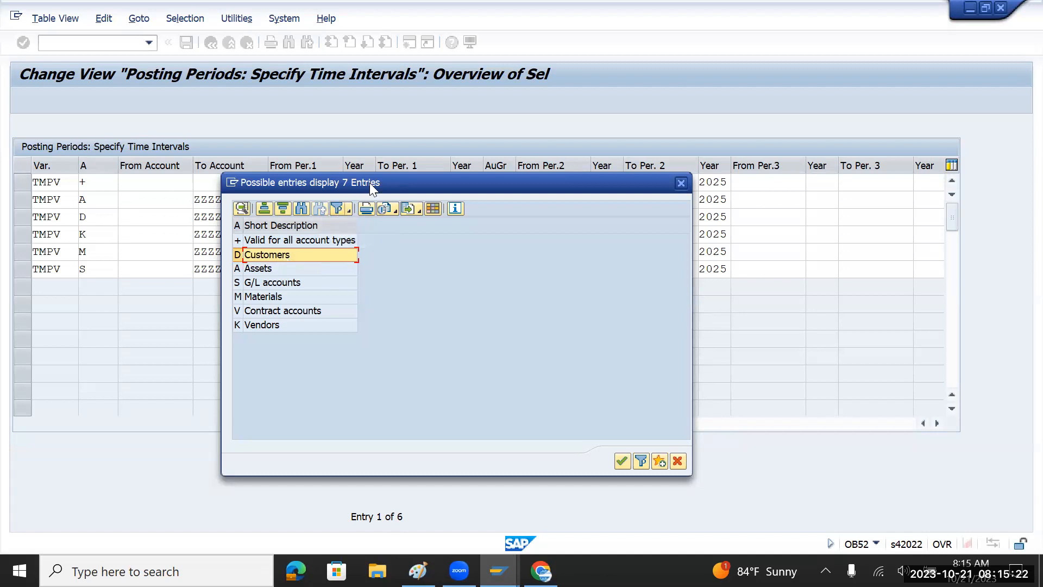
Check G/L accounts, Assets and Vendors, then close the account type list without choosing.
left_click_drag(369, 183, 450, 180)
left_click(359, 278)
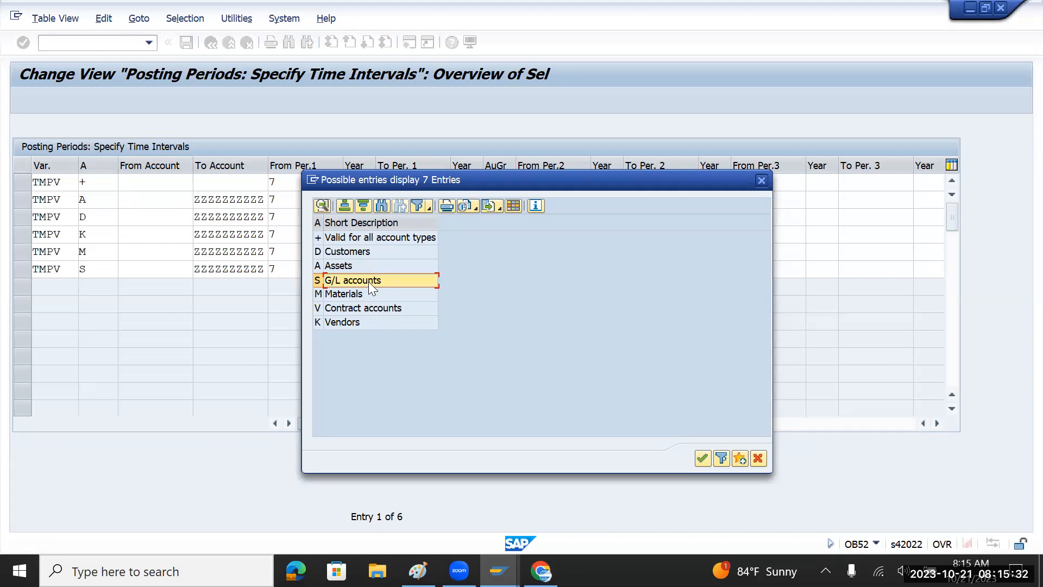
left_click(362, 265)
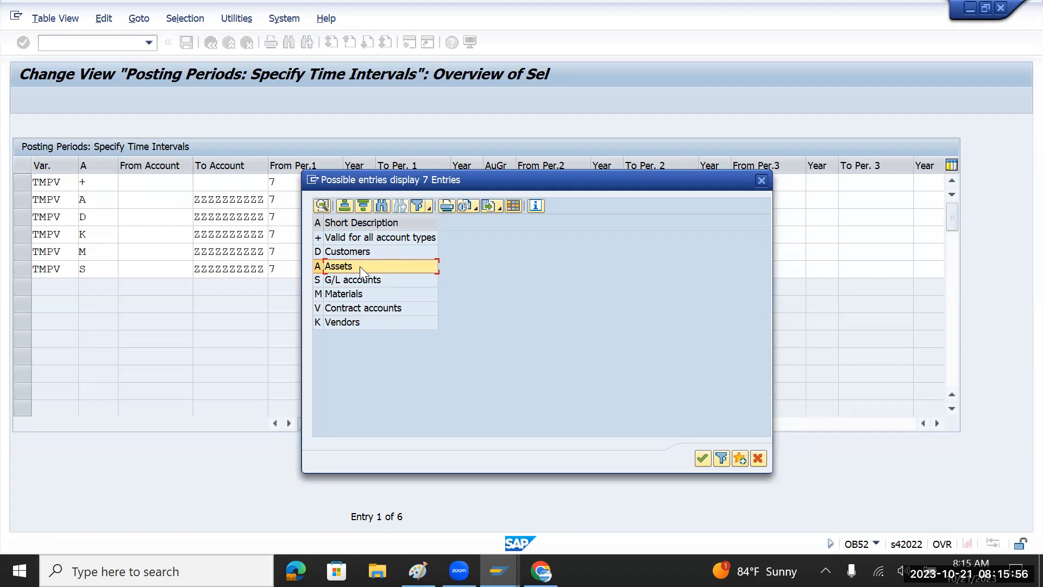
left_click(357, 321)
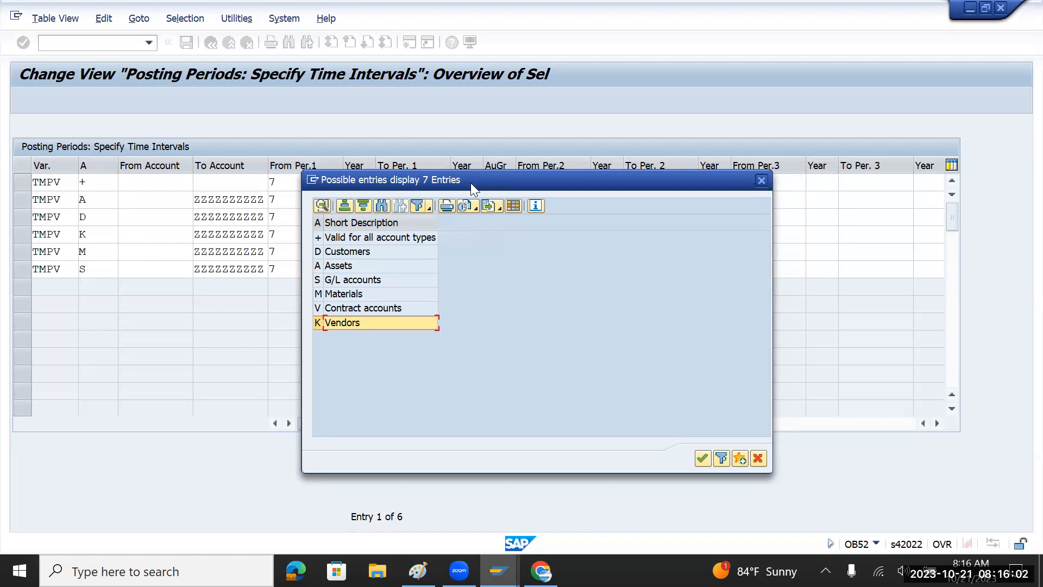
left_click_drag(471, 183, 350, 264)
left_click(641, 263)
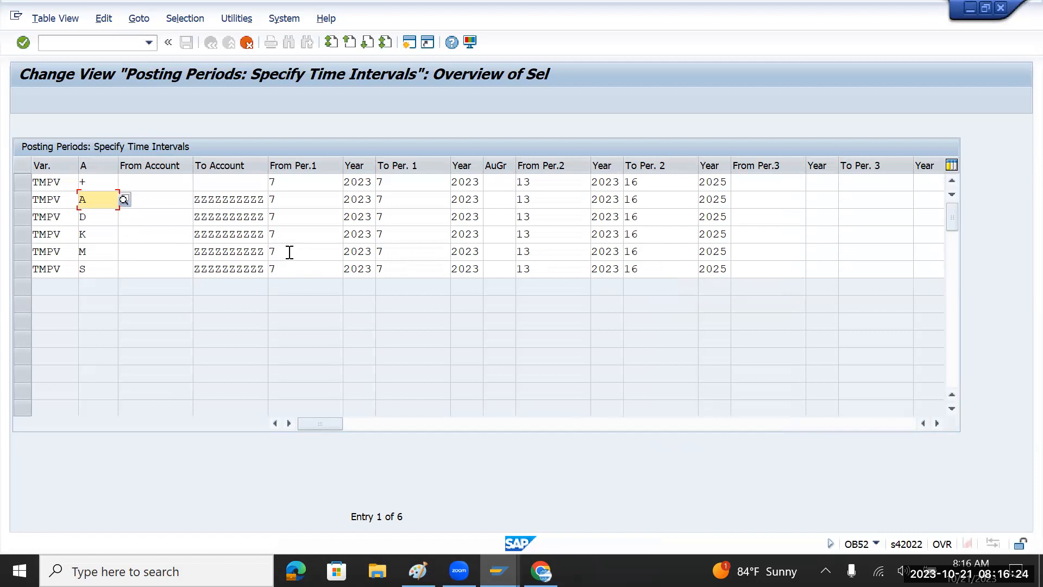
left_click(103, 234)
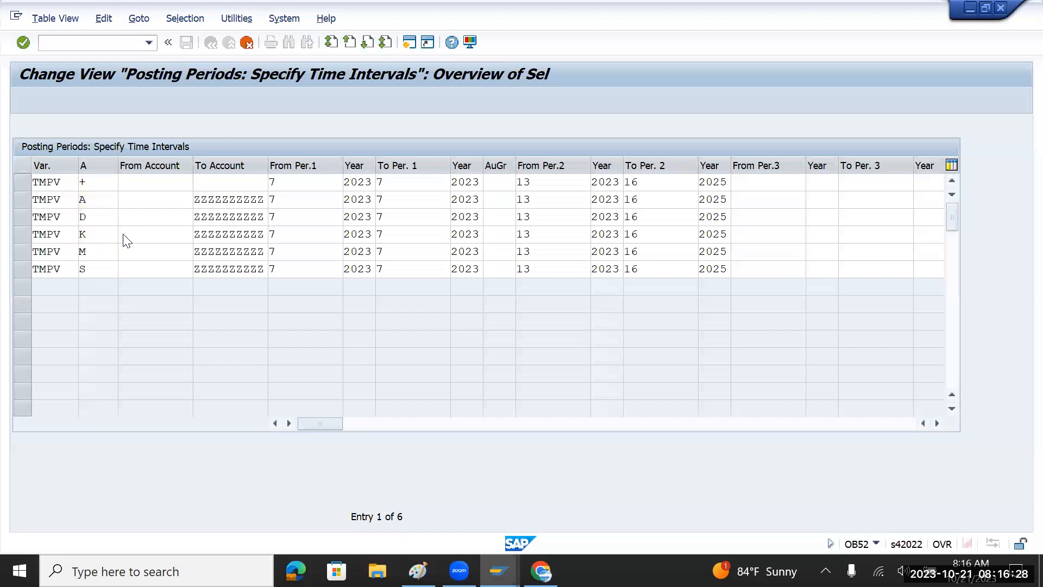
left_click(124, 235)
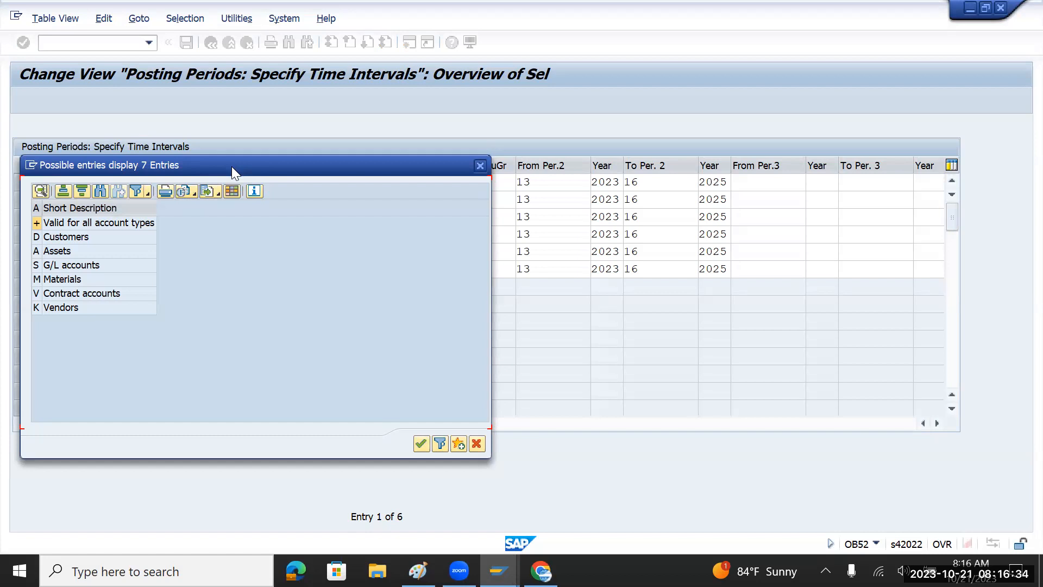
left_click_drag(234, 168, 275, 182)
left_click(119, 320)
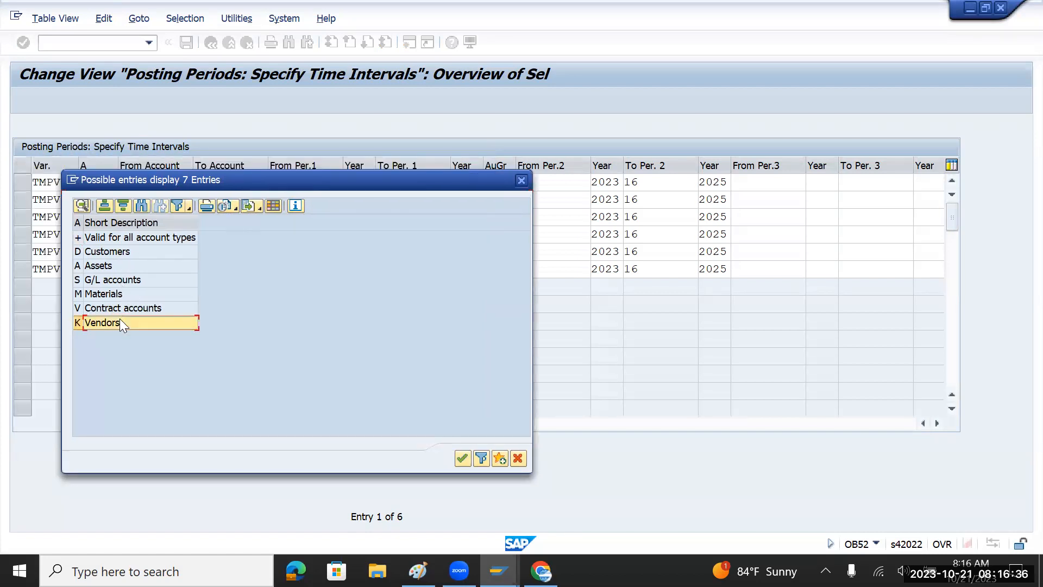
left_click(523, 180)
left_click(275, 233)
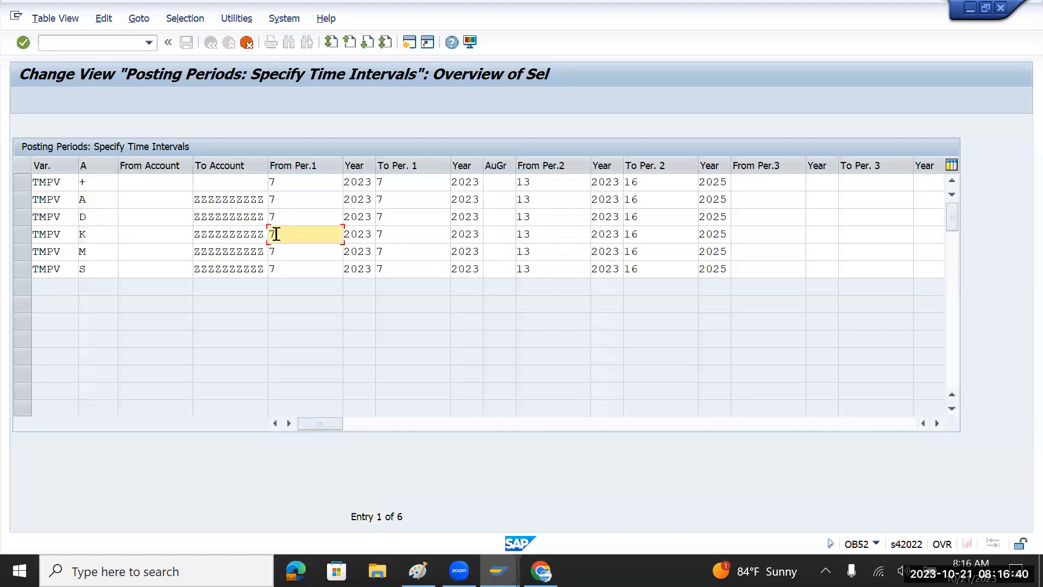
left_click(392, 239)
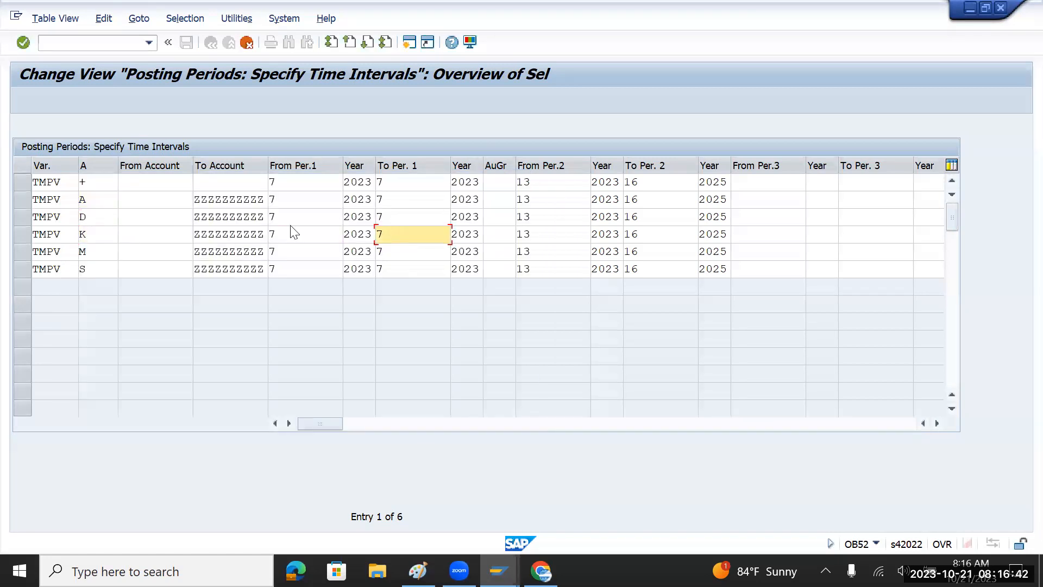
left_click(242, 217)
left_click(98, 216)
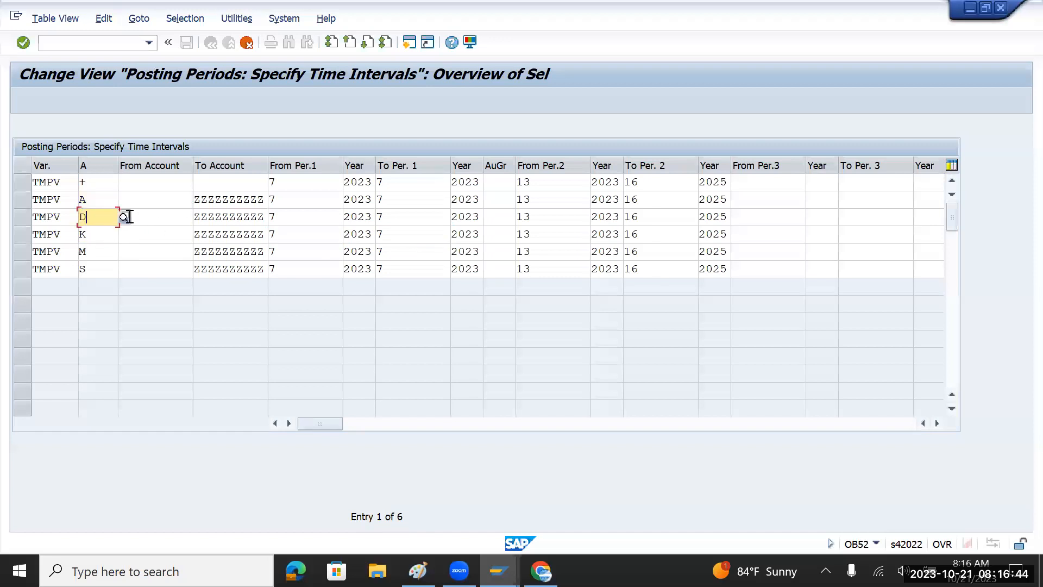
left_click(123, 218)
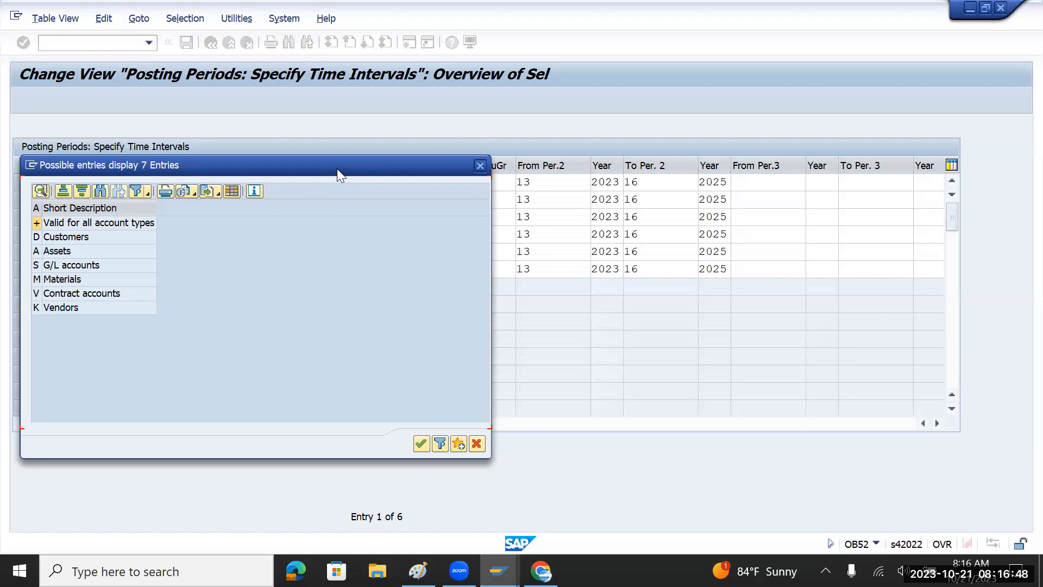
left_click_drag(337, 169, 508, 211)
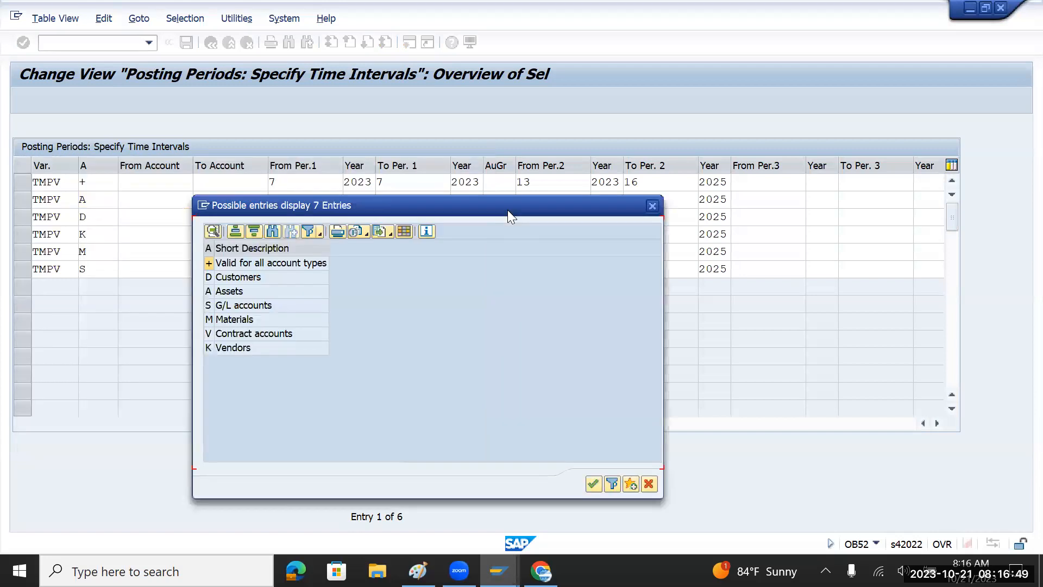
left_click(267, 276)
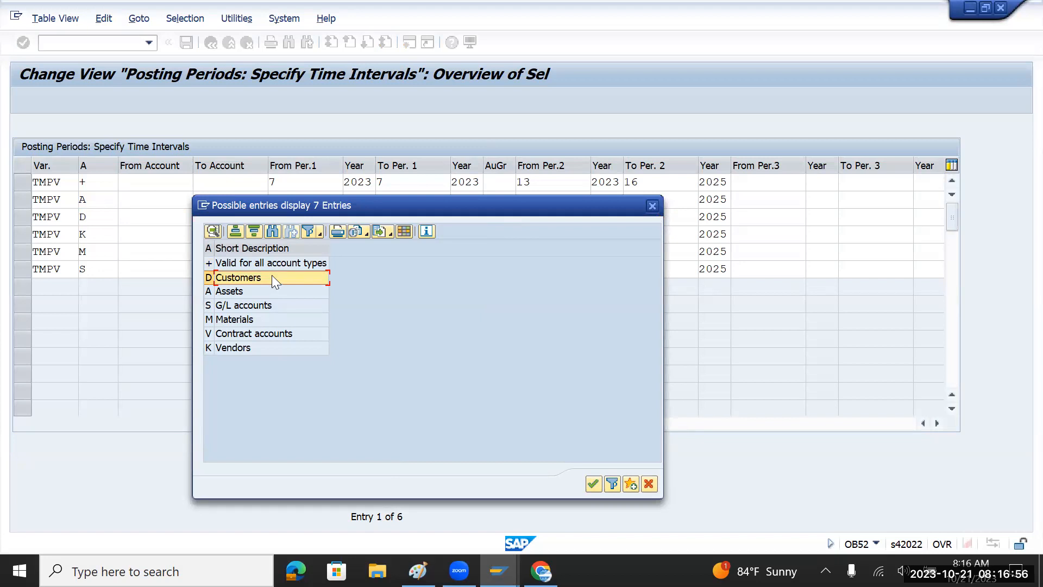
left_click(655, 207)
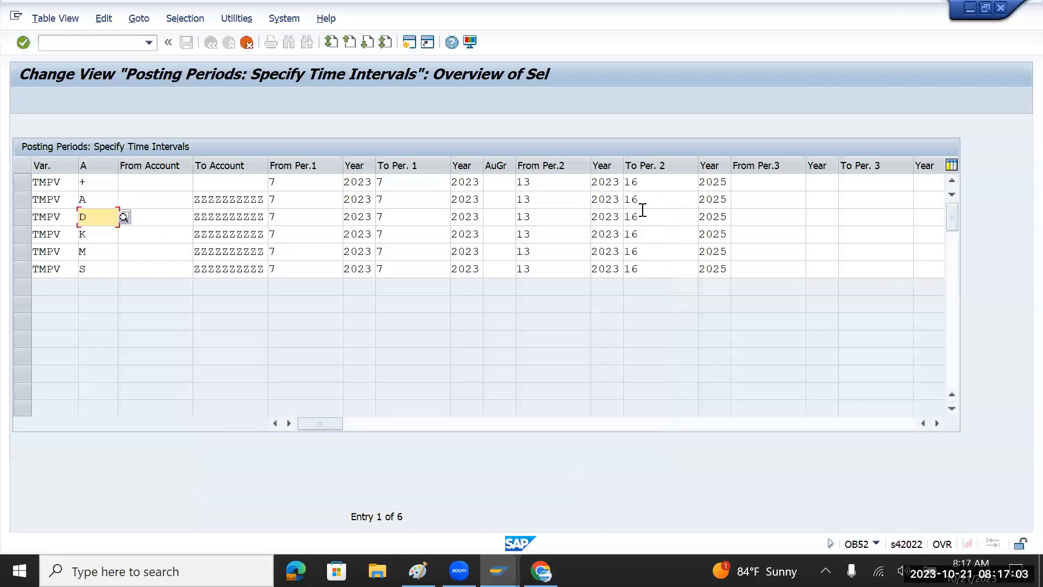
Change row D's From Per.1 from 7 to 6.
left_click(287, 216)
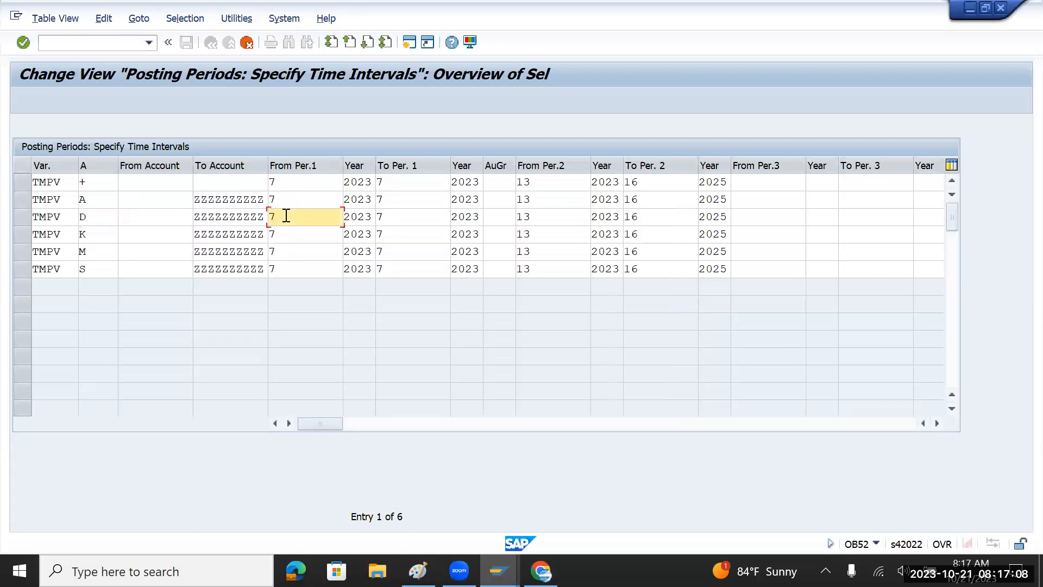
key("BackSpace")
type("6")
left_click(399, 216)
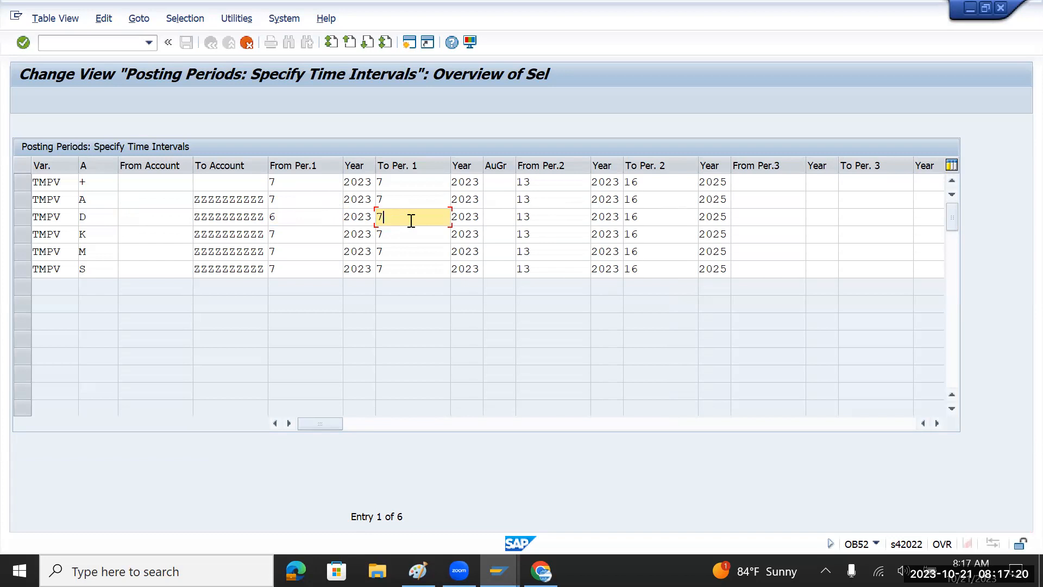
left_click_drag(386, 218, 363, 219)
Confirm in the account type value list that row S stands for G/L accounts.
left_click(288, 269)
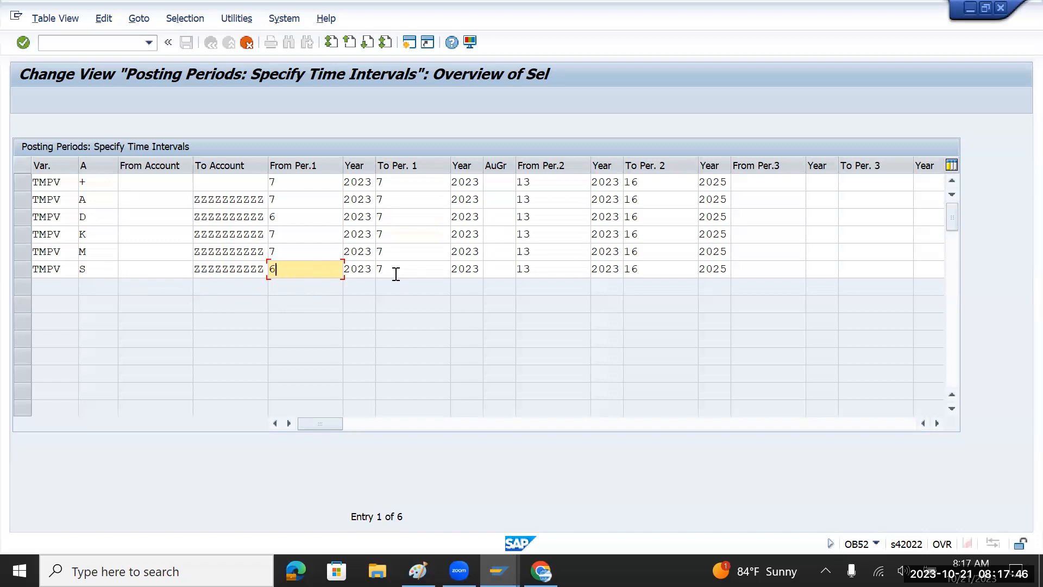
left_click(111, 267)
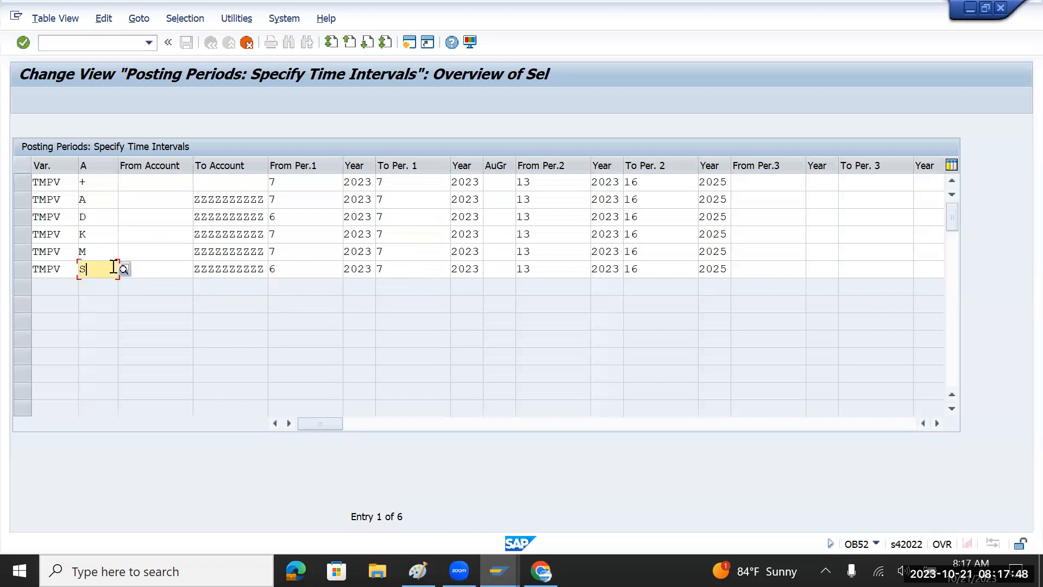
left_click(124, 268)
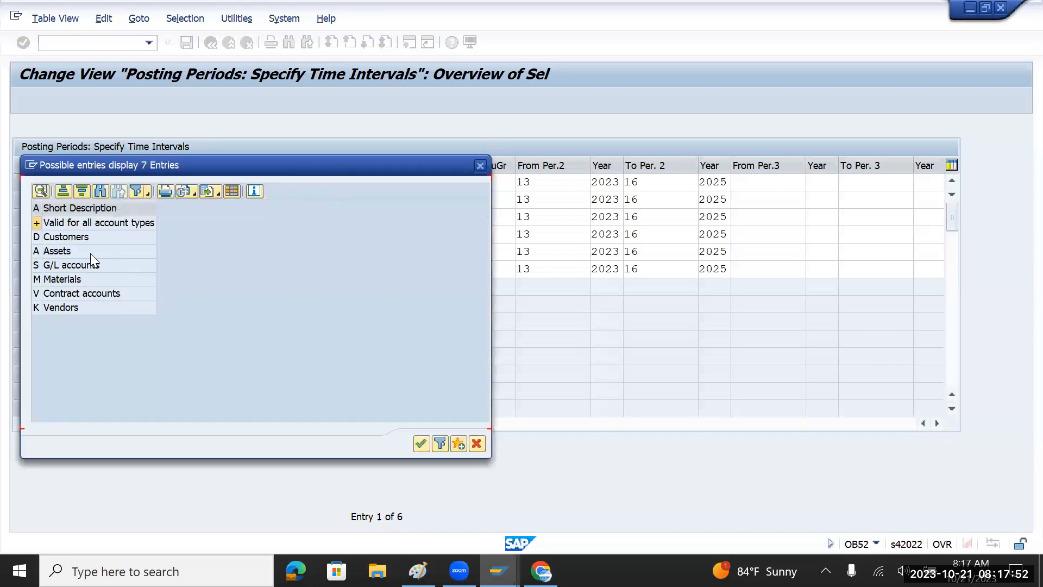
left_click(75, 264)
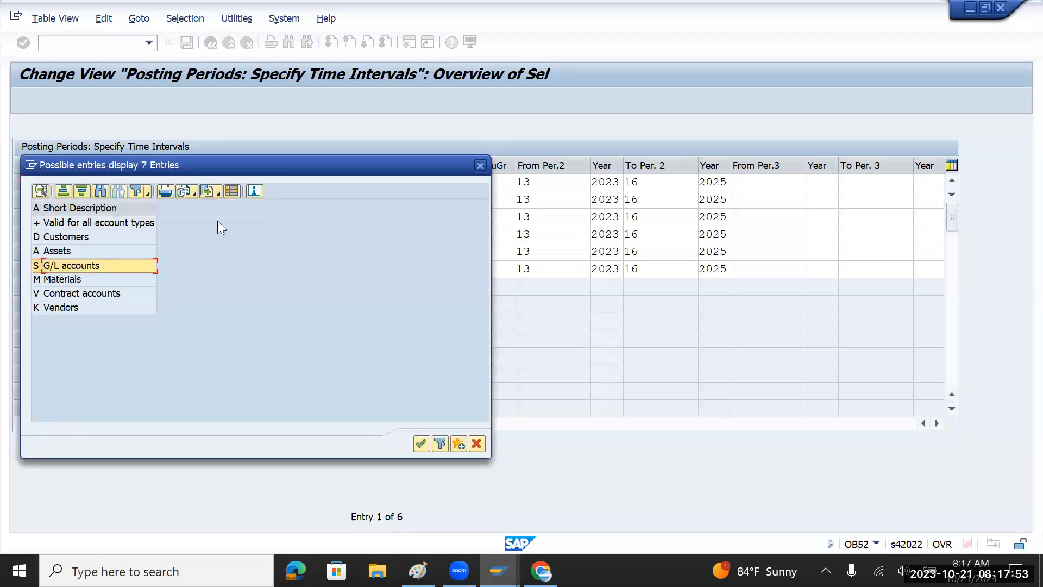
left_click(480, 165)
left_click(301, 274)
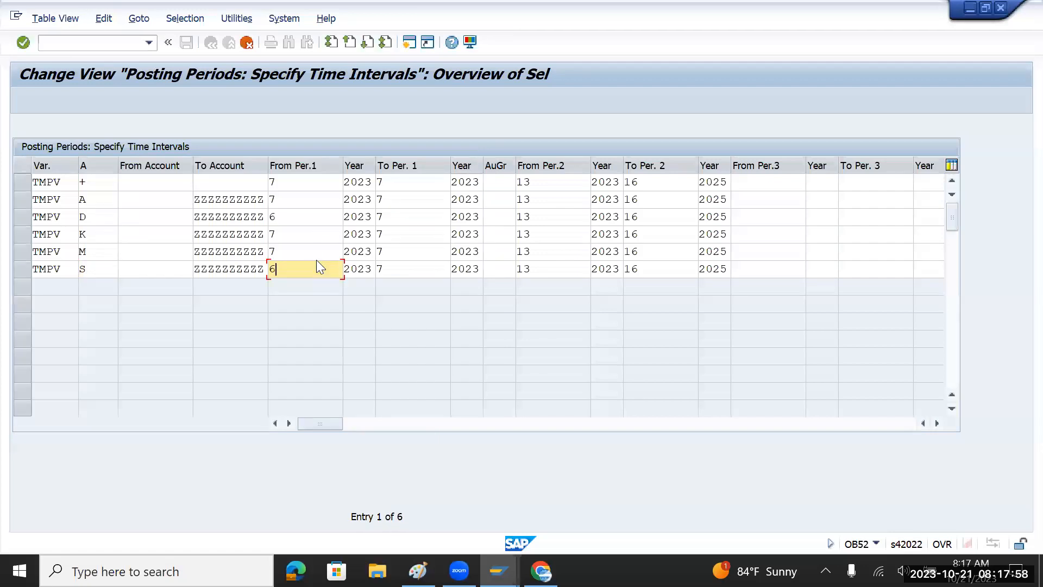
left_click(83, 182)
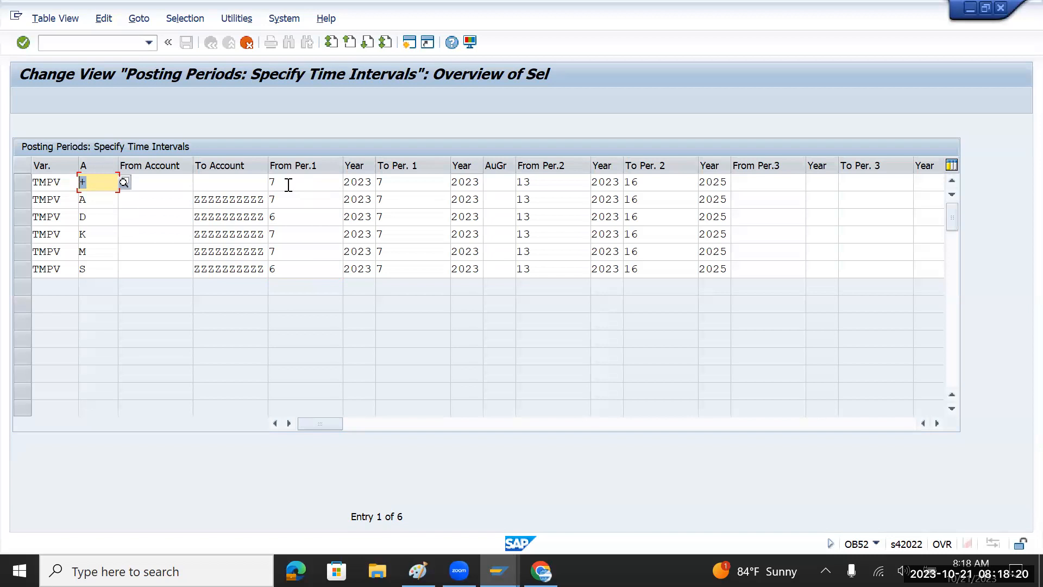
Change From Per.1 to 5 in the A row and the + row.
left_click(178, 184)
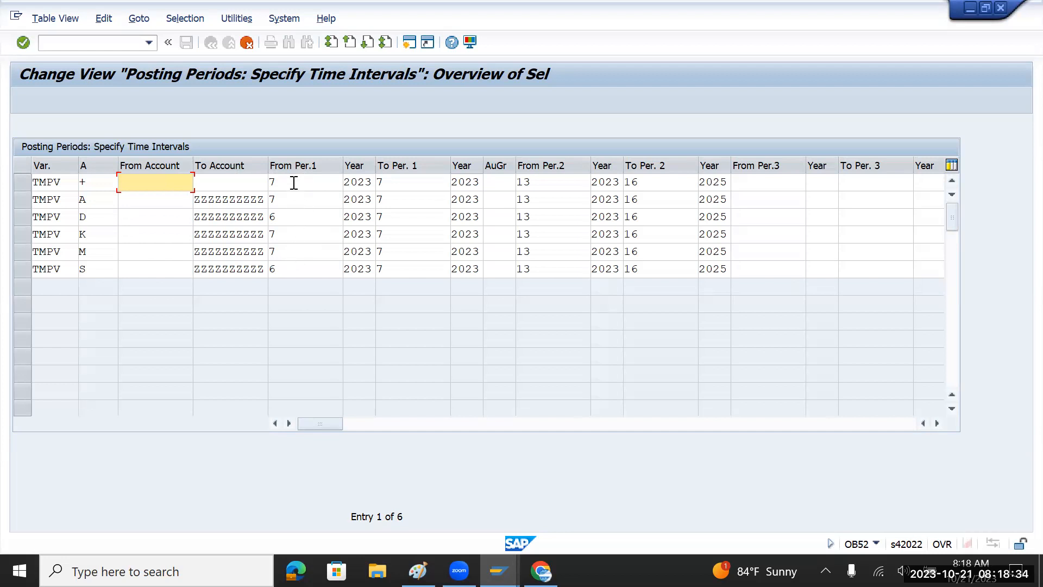
left_click_drag(293, 183, 264, 186)
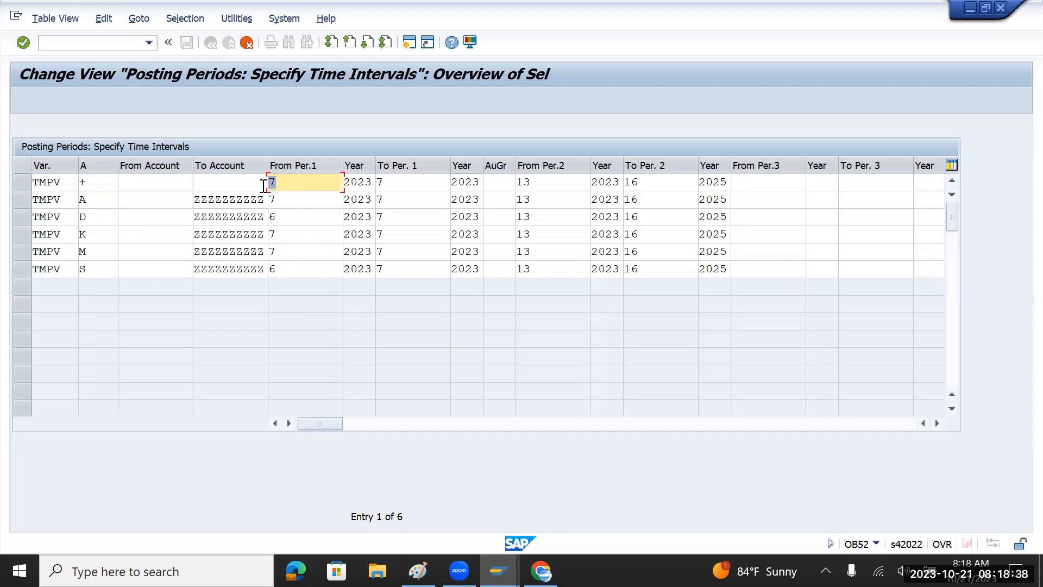
type("6")
left_click(283, 238)
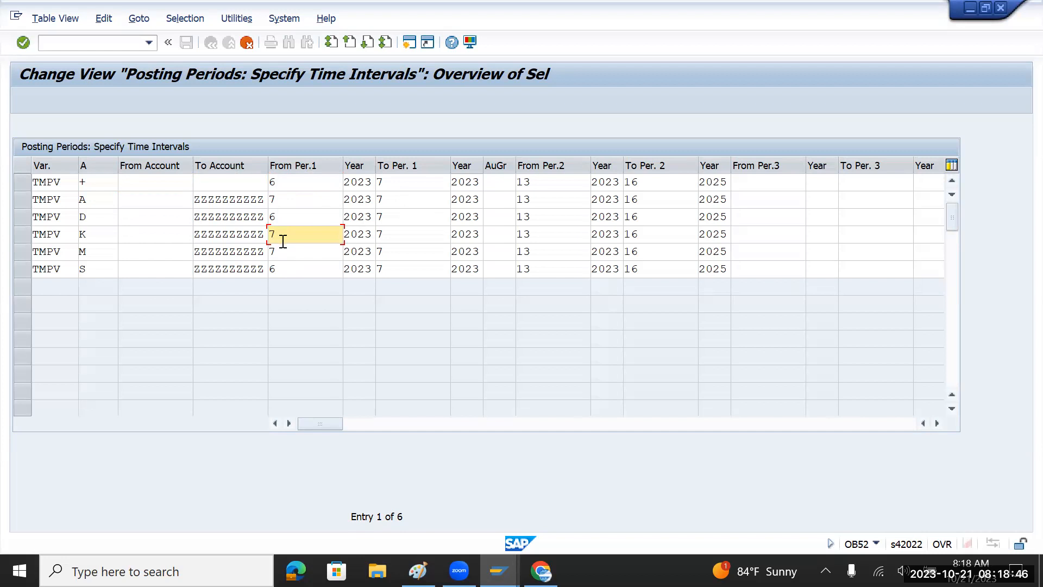
left_click(284, 200)
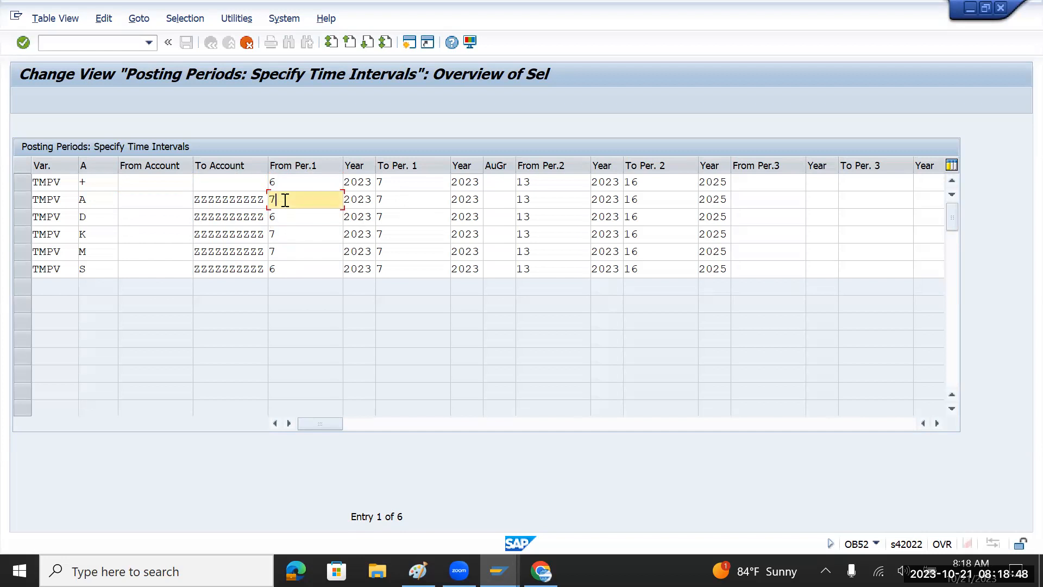
key("BackSpace")
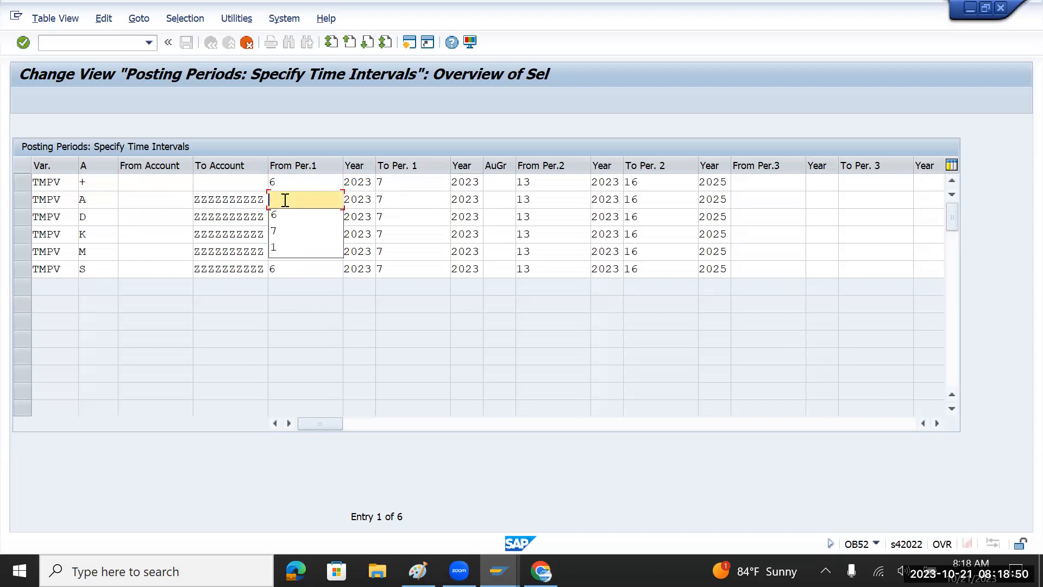
type("5")
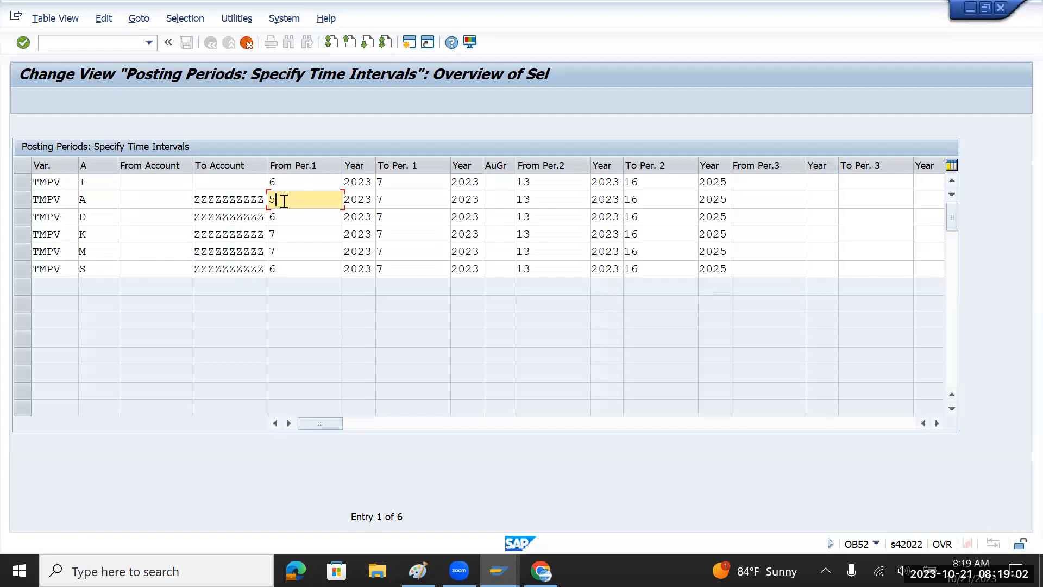
left_click_drag(282, 201, 268, 201)
left_click(285, 185)
key("BackSpace")
type("5")
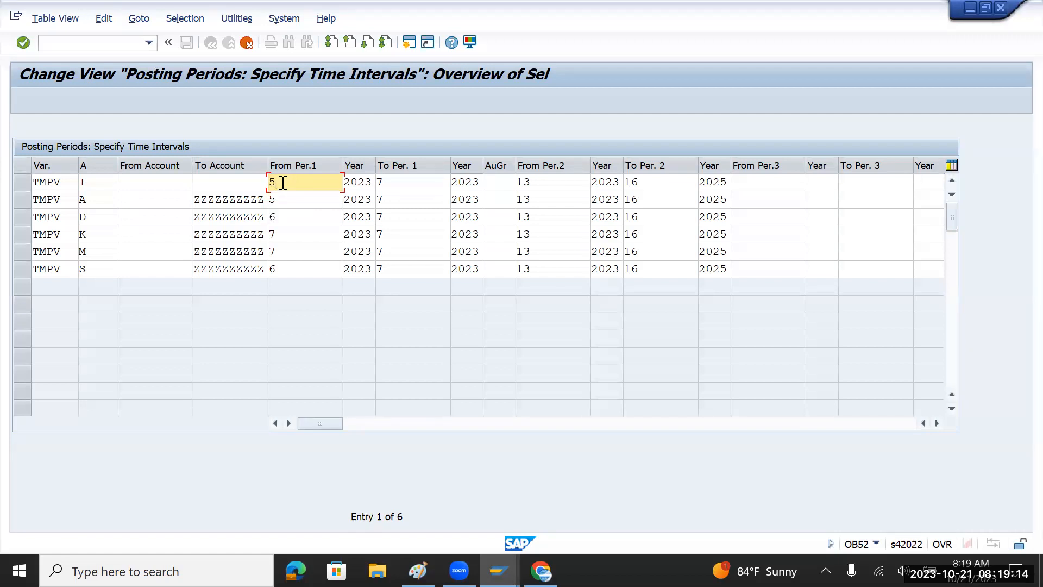
Set From Per.1 back to 7 in the + and A rows.
left_click_drag(272, 270, 257, 273)
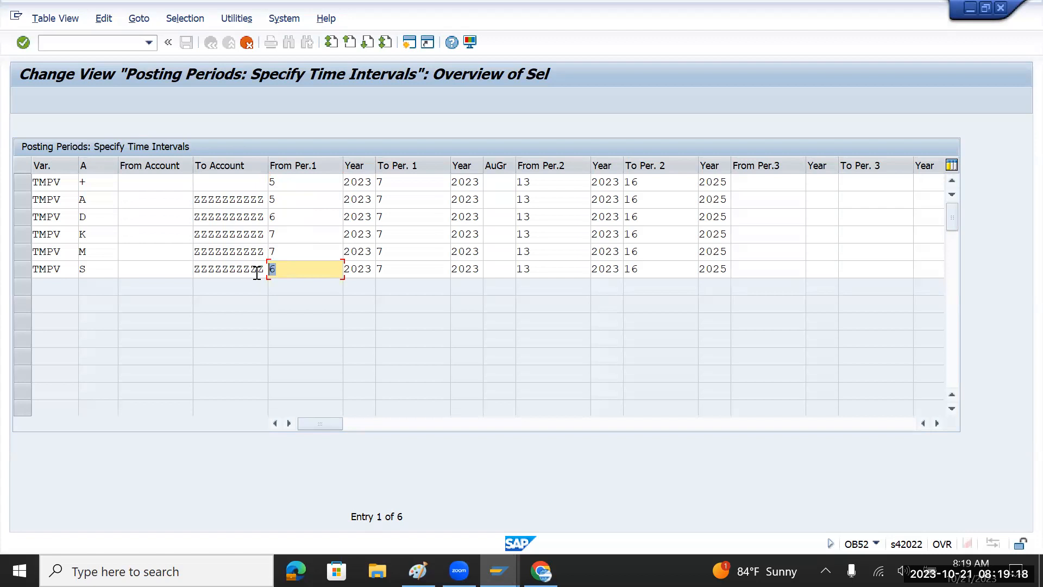
left_click(273, 233)
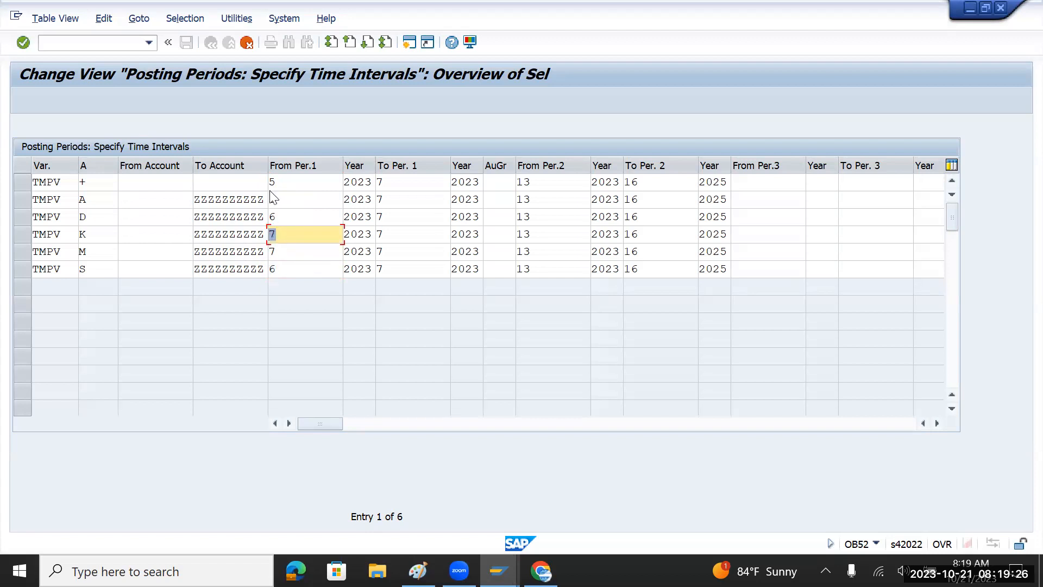
left_click(288, 182)
key("BackSpace")
type("7")
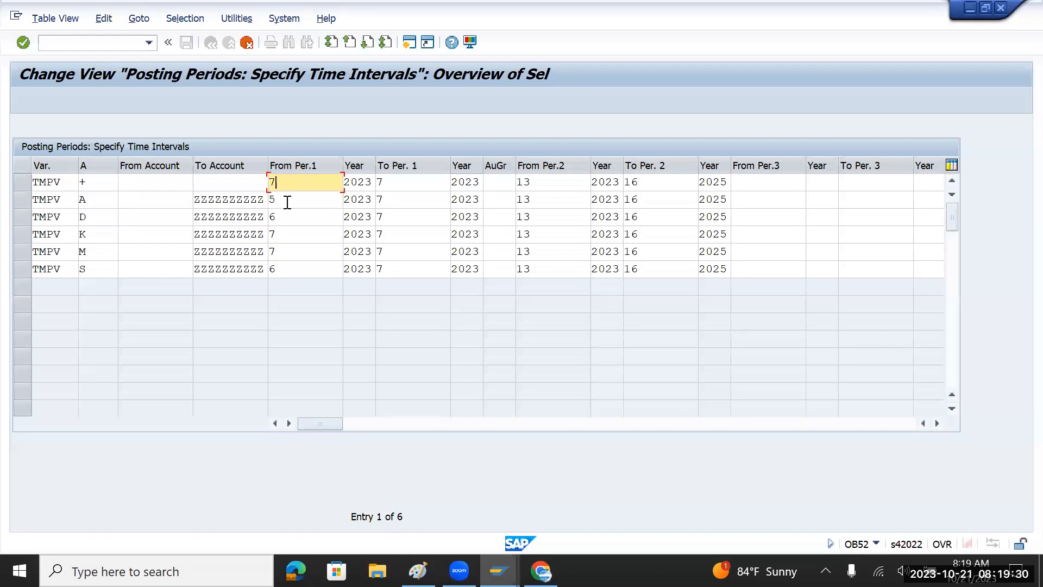
left_click(287, 200)
key("BackSpace")
type("7")
Set From Per.1 back to 7 in the D and S rows, so every row reads 7.
left_click(282, 218)
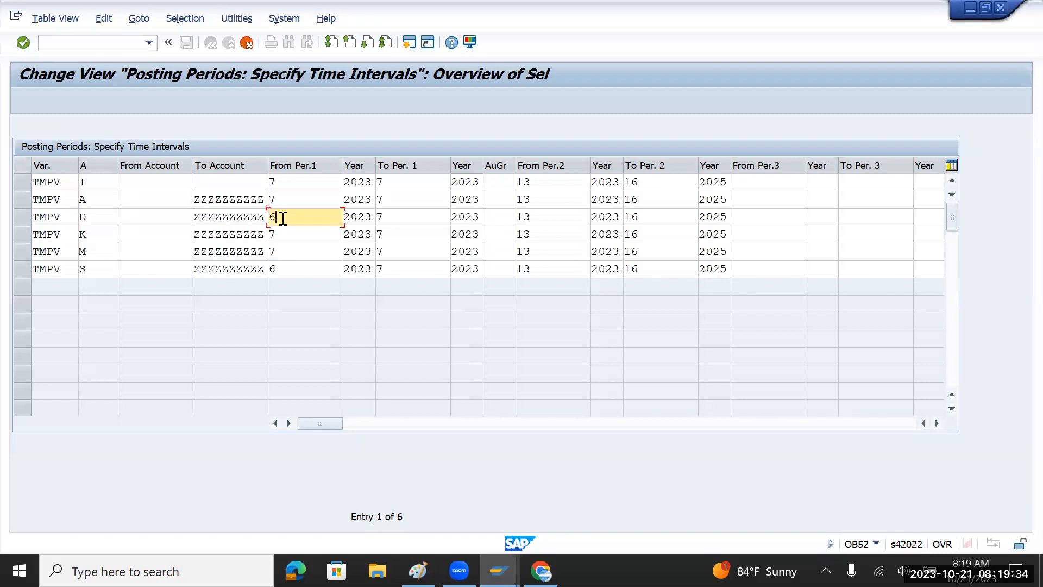
key("BackSpace")
type("7")
left_click(273, 269)
key("BackSpace")
type("7")
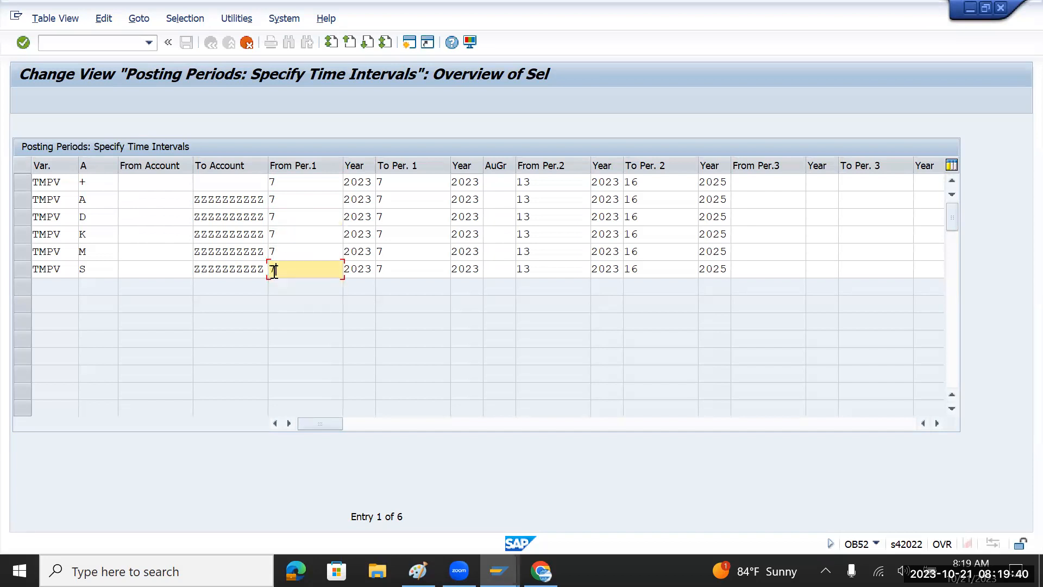
left_click(418, 257)
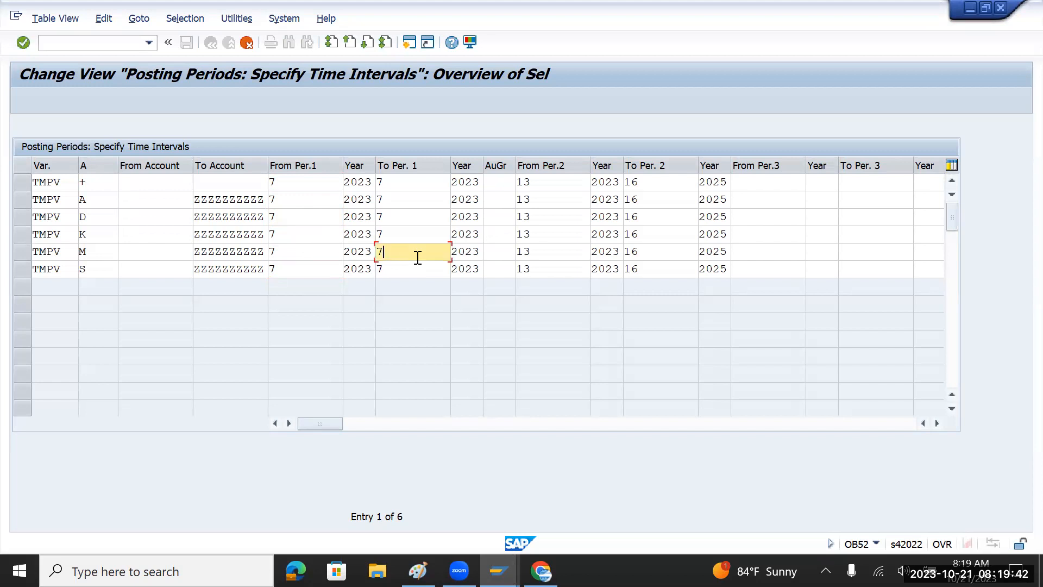
left_click(548, 185)
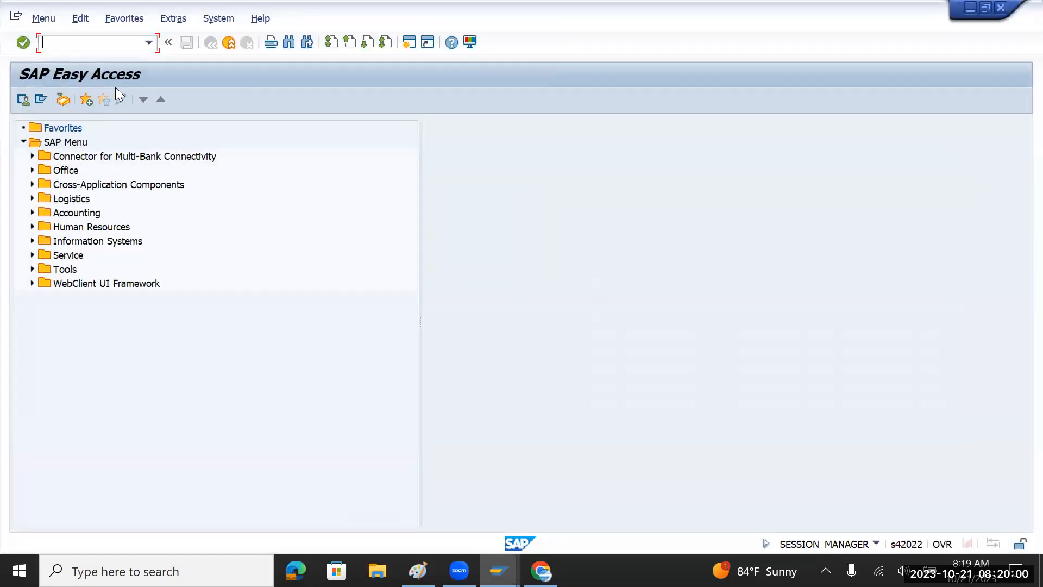
In SPRO, expand Financial Accounting > Global Settings > Ledgers > Fiscal Year and Posting Periods and run Maintain Fiscal Year Variant.
type("spro")
key("Return")
left_click(102, 100)
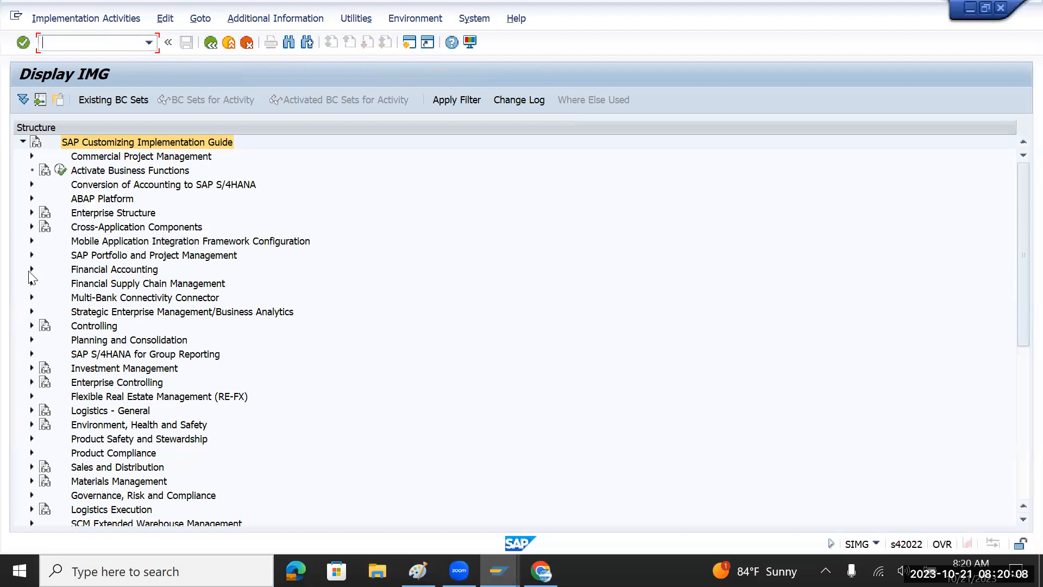
left_click(30, 270)
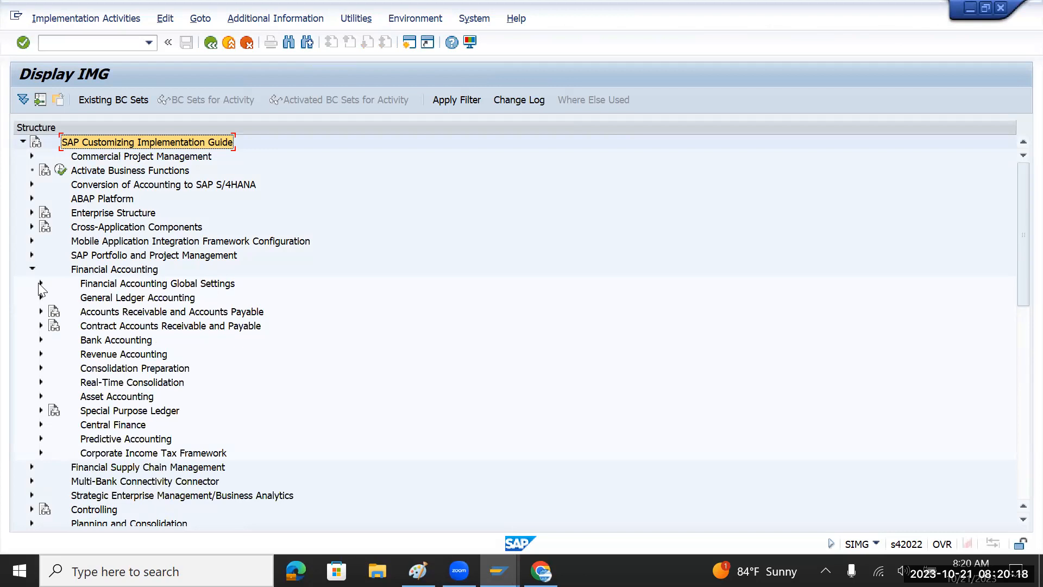
left_click(41, 283)
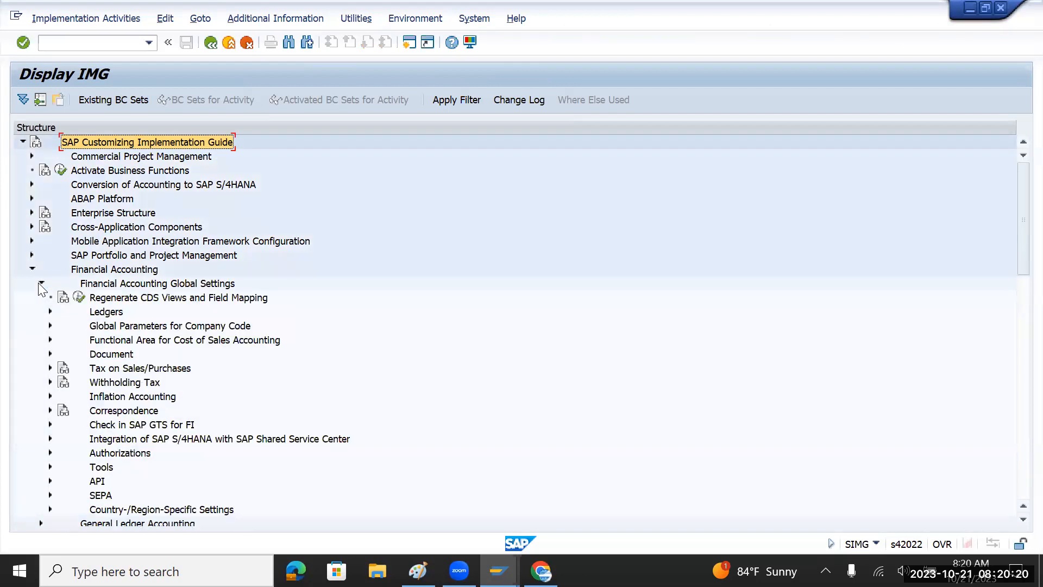
left_click(51, 312)
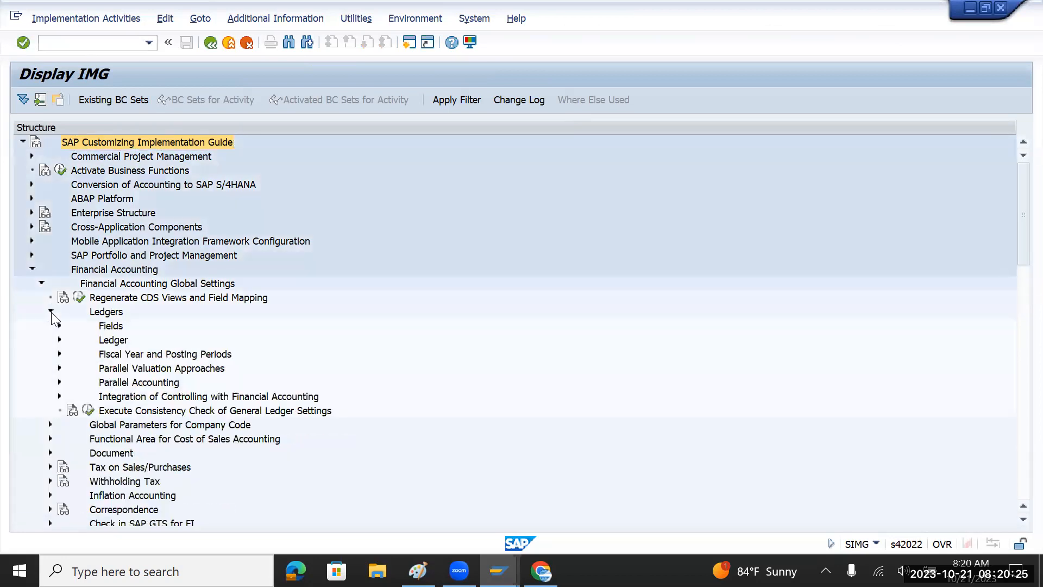
left_click(59, 354)
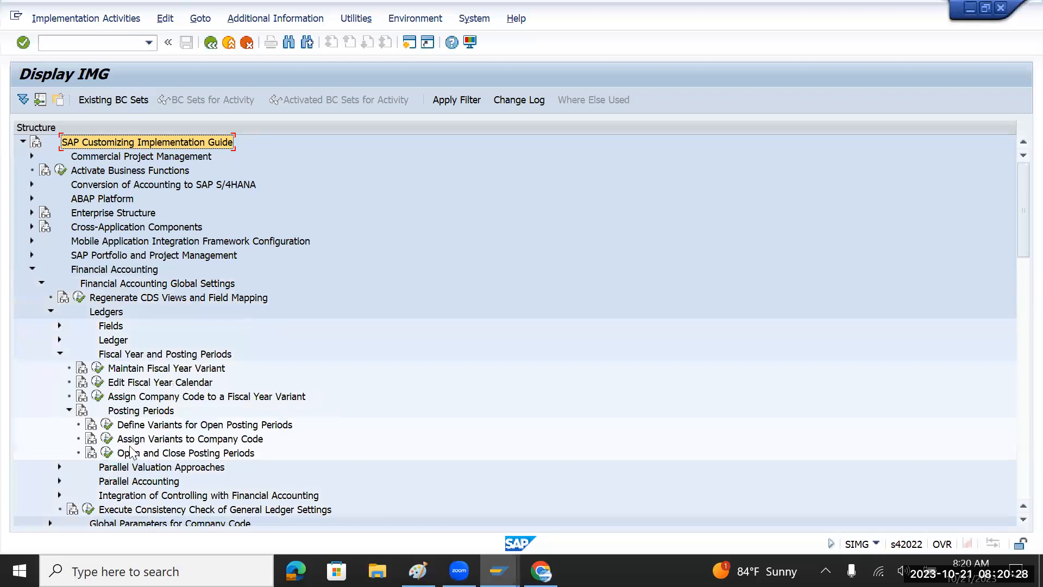
left_click(98, 369)
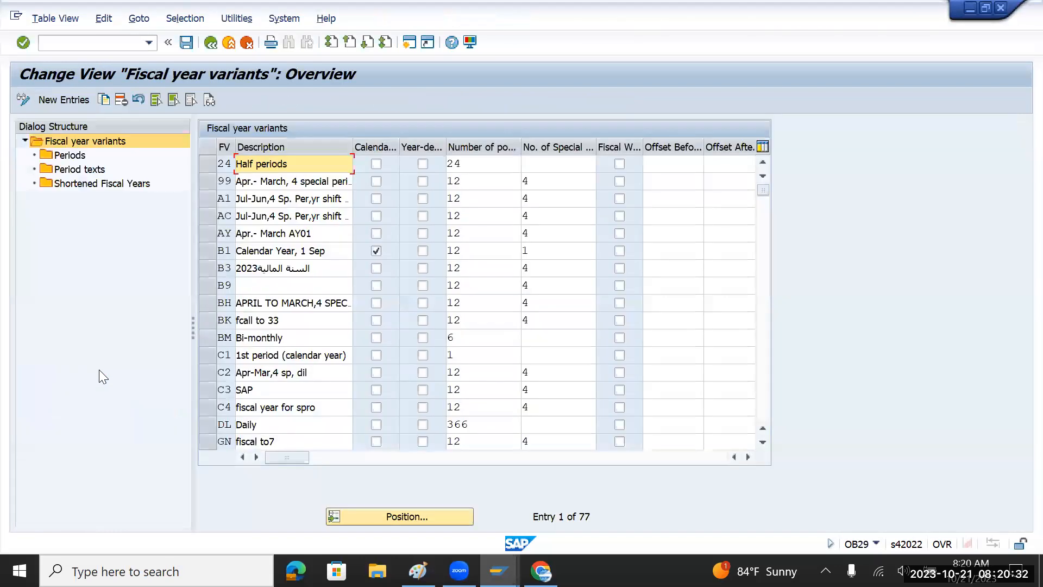
Jump to fiscal year variant V3 and confirm it has 12 posting periods and 4 special periods.
left_click(408, 515)
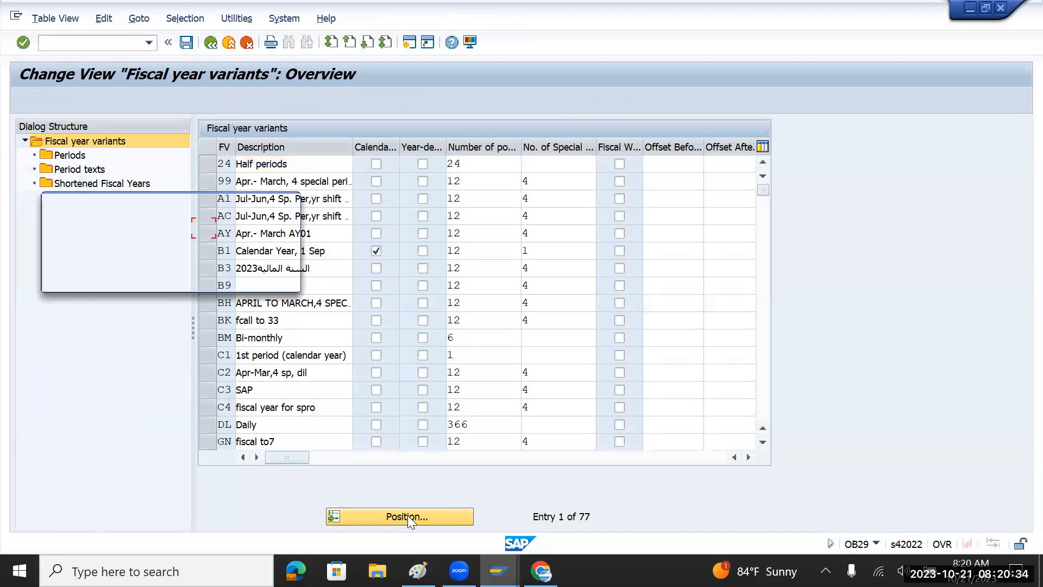
type("v3")
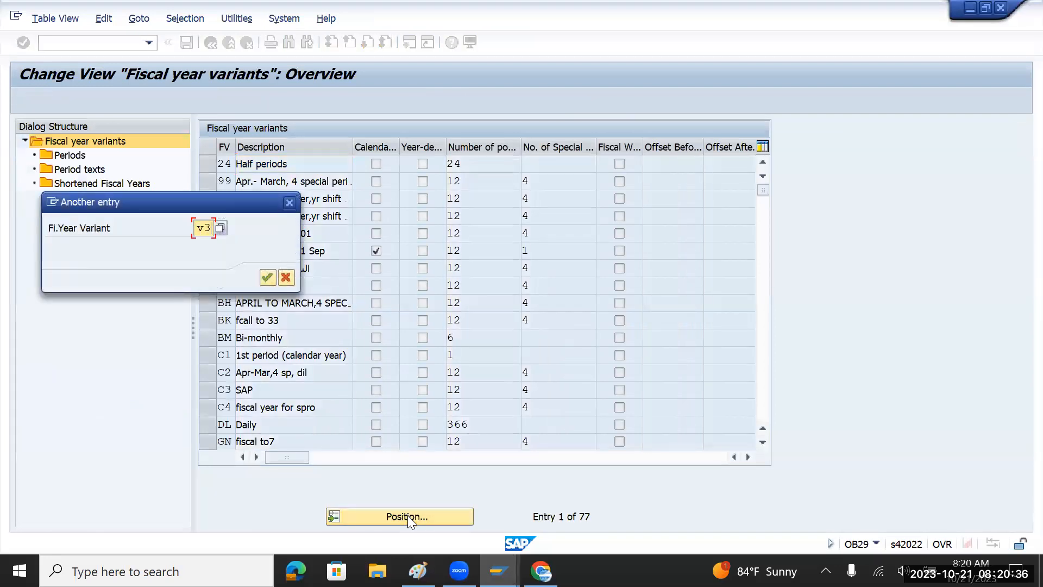
key("Return")
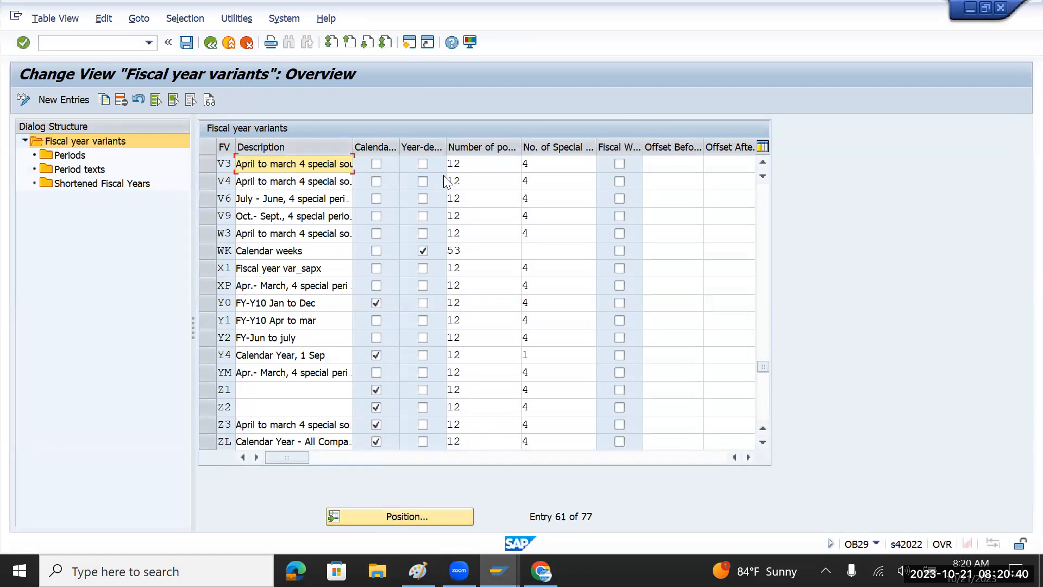
left_click_drag(474, 165, 448, 165)
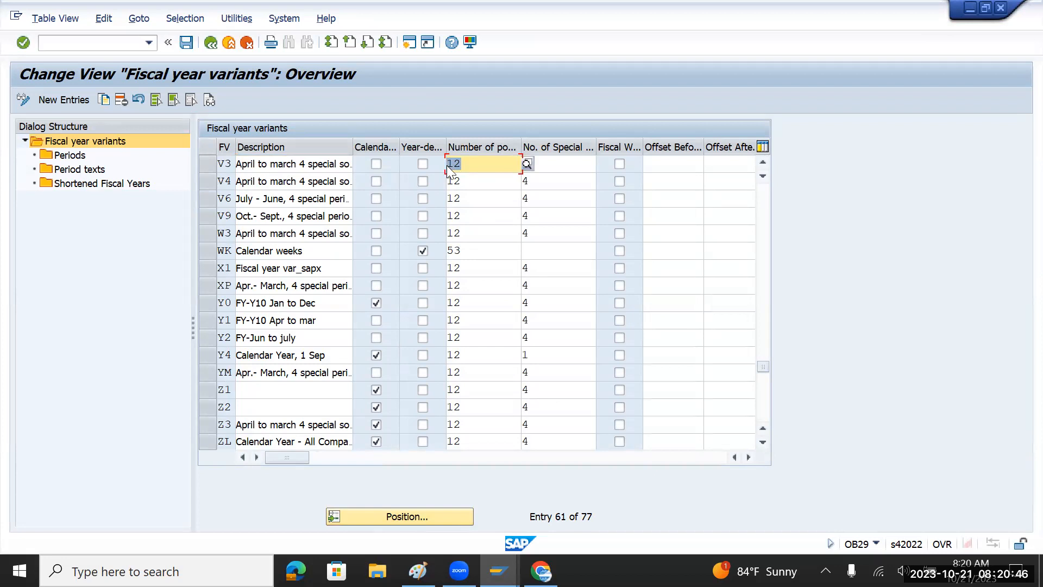
left_click(567, 167)
left_click_drag(541, 166, 505, 166)
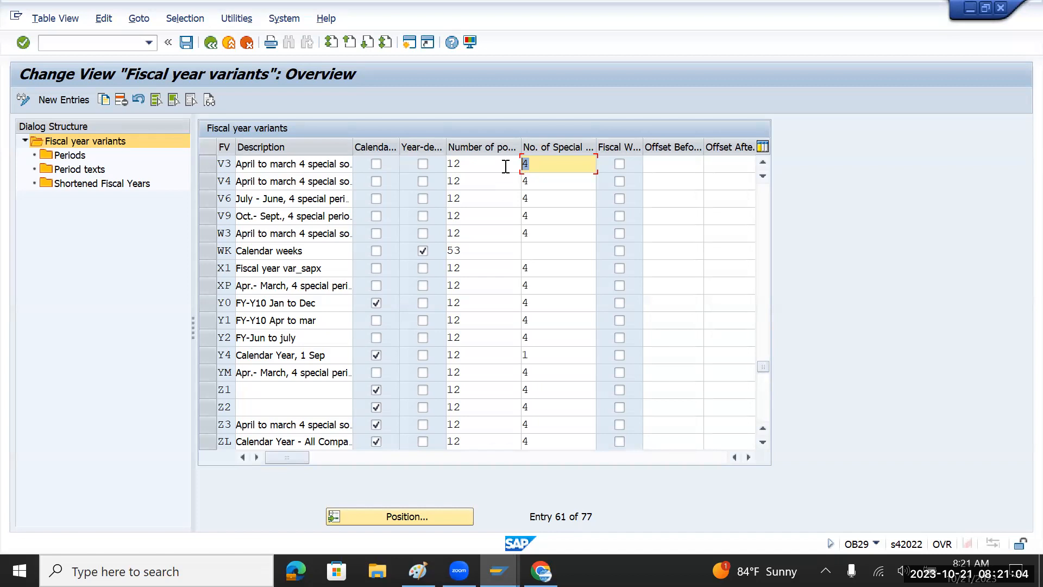
key("alt+Tab")
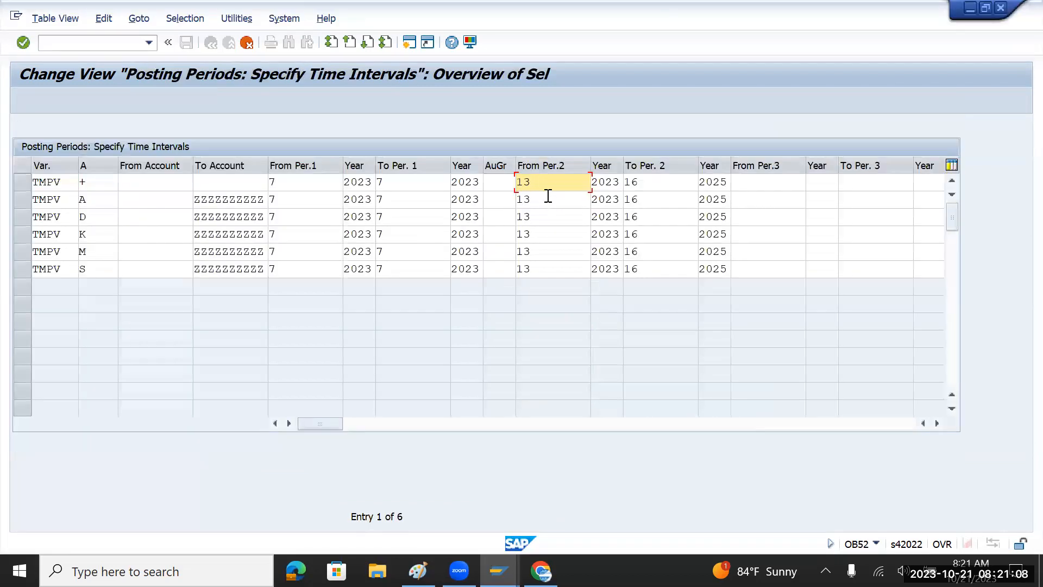
Highlight TMPV's special period range, From Per.2 13 to To Per.2 16, in the first row.
left_click_drag(550, 183, 513, 183)
left_click_drag(656, 186, 625, 184)
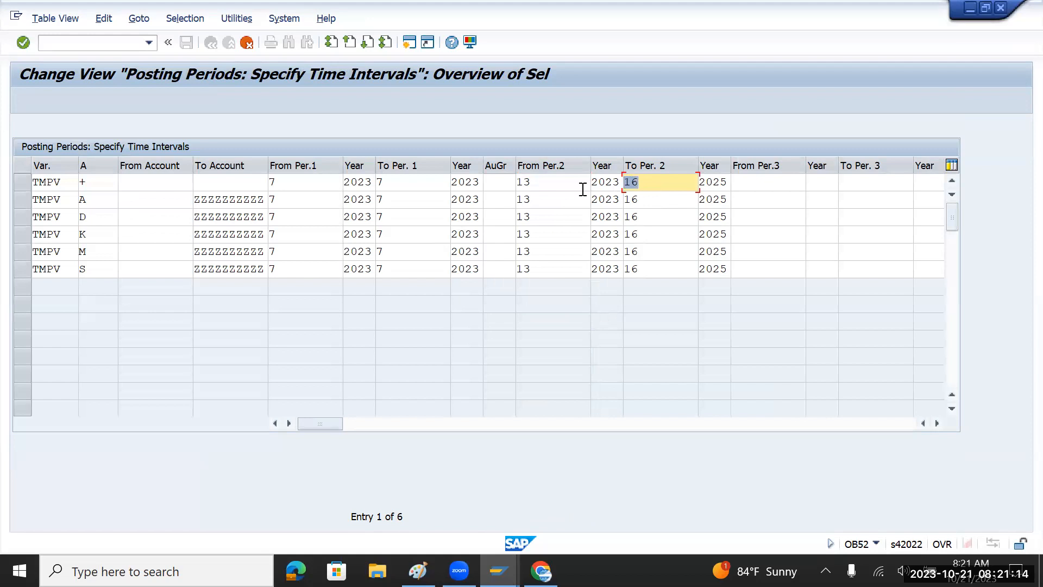
left_click_drag(536, 186, 516, 182)
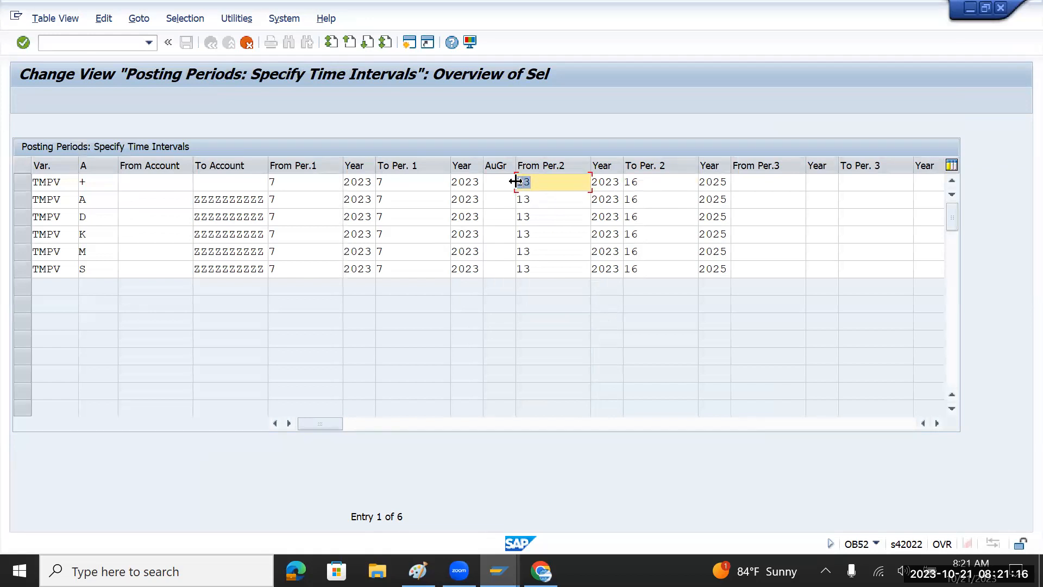
left_click_drag(659, 185, 628, 186)
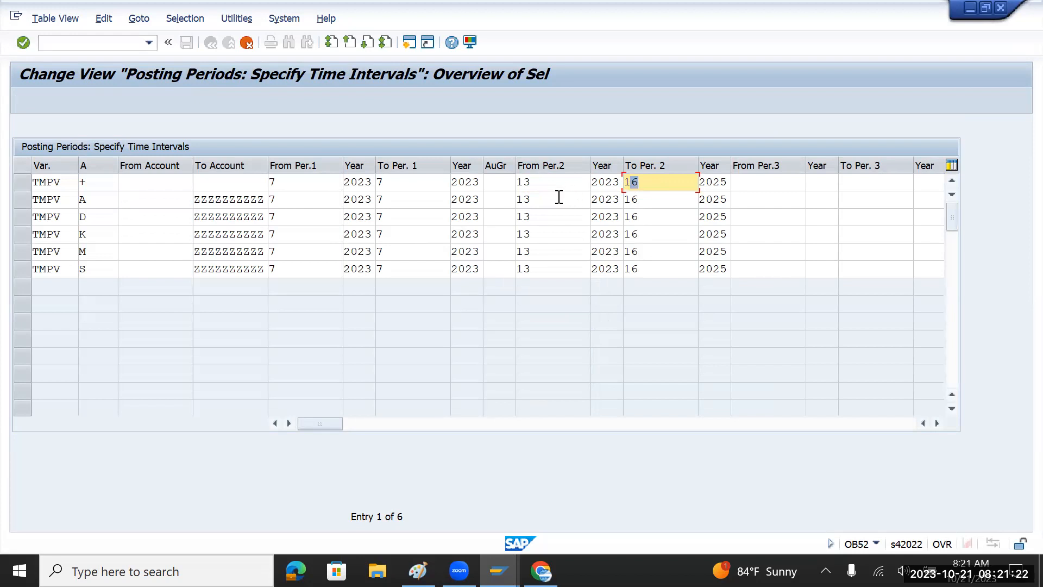
key("alt+Tab")
key("alt+Tab")
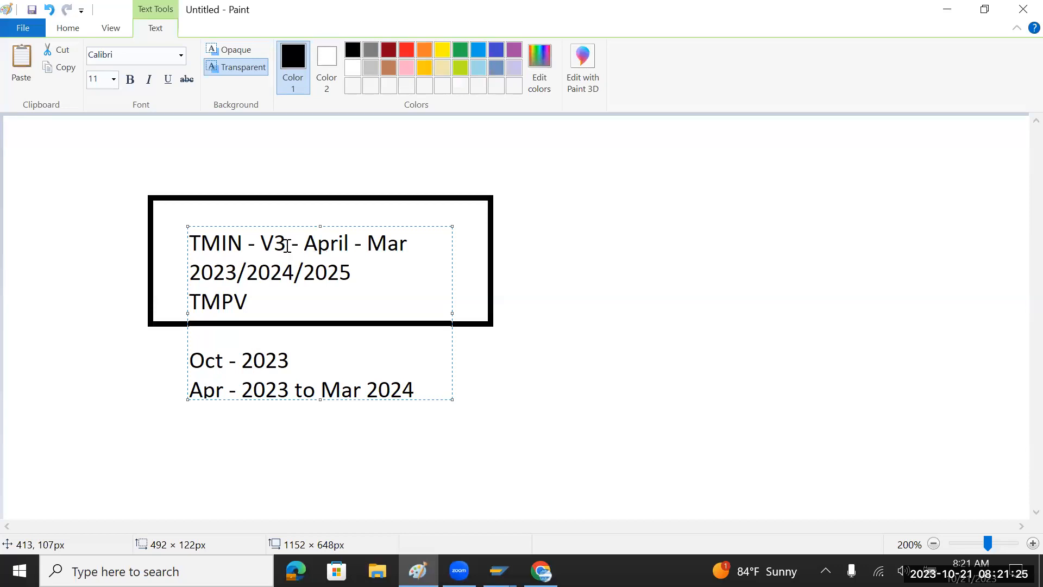
Compare the Apr–Mar fiscal year note in Paint with special period 13 in the table.
left_click_drag(303, 245, 400, 243)
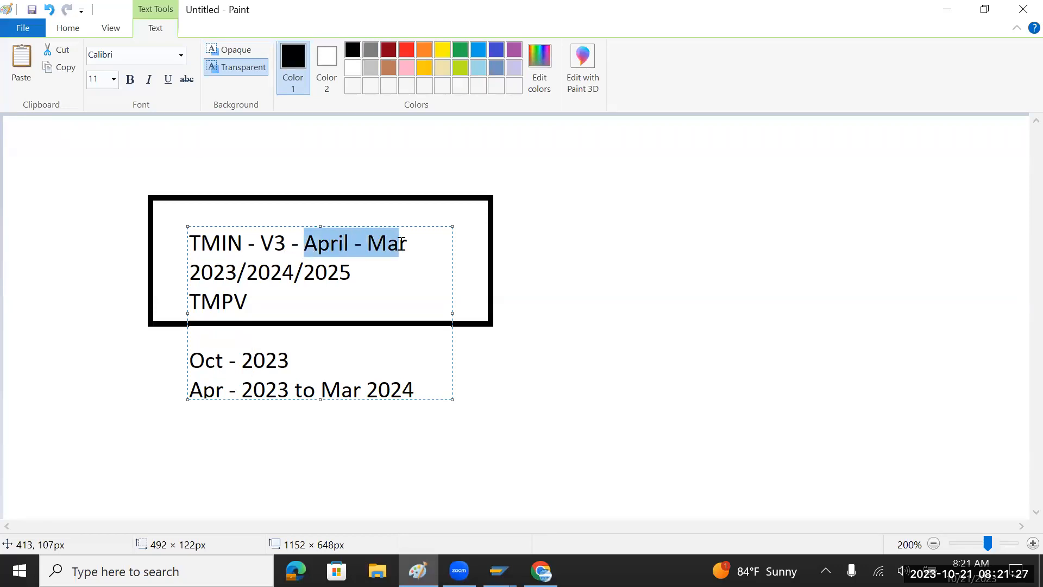
left_click(416, 390)
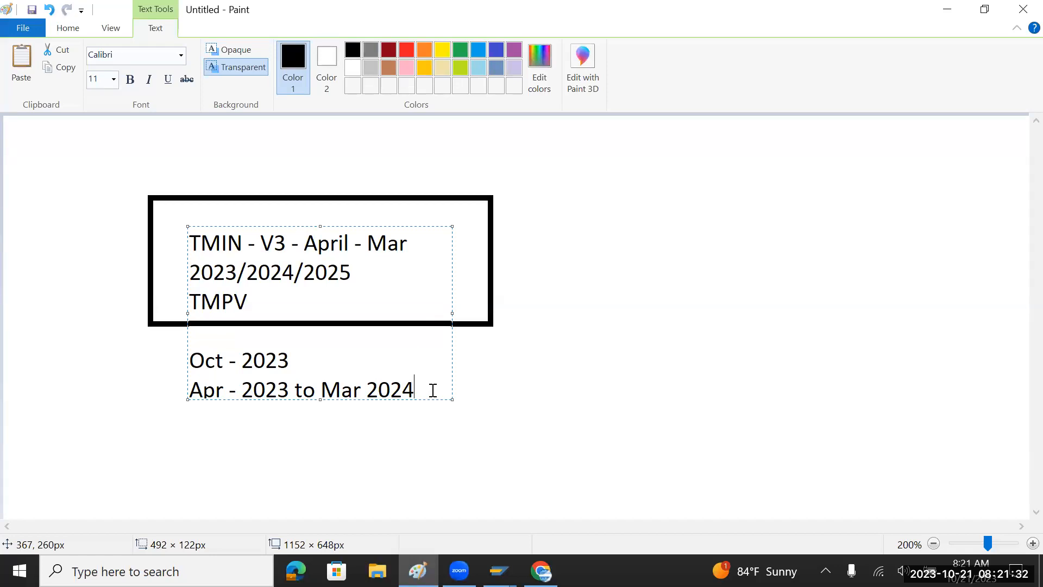
key("alt+Tab")
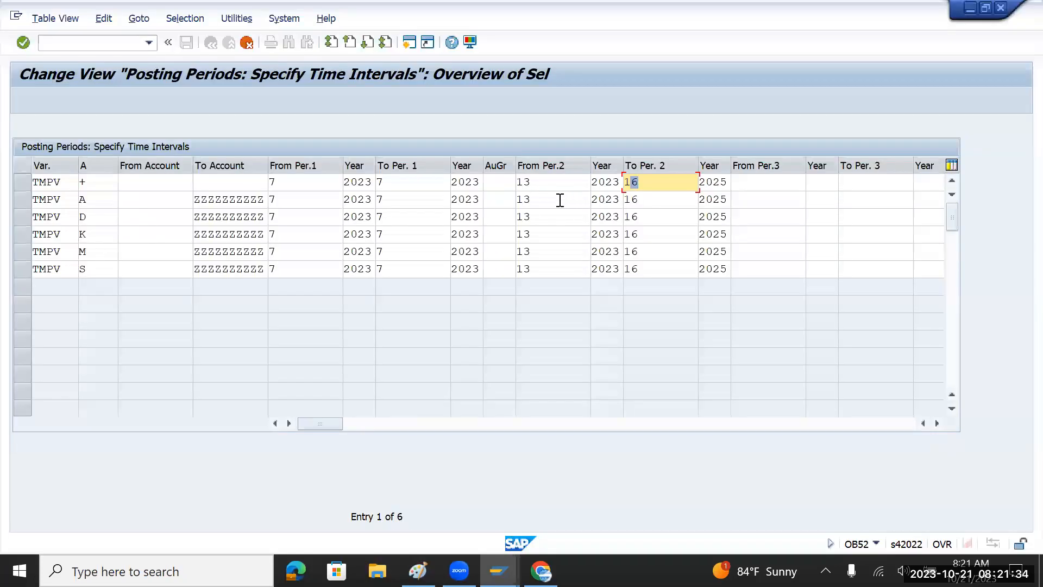
left_click(538, 187)
key("alt+Tab")
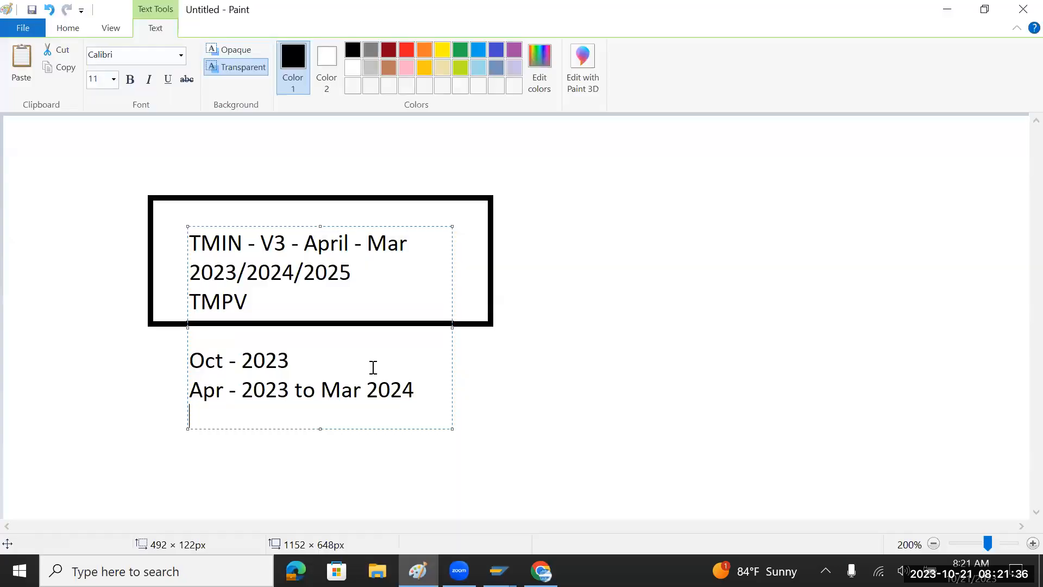
left_click_drag(320, 389, 438, 390)
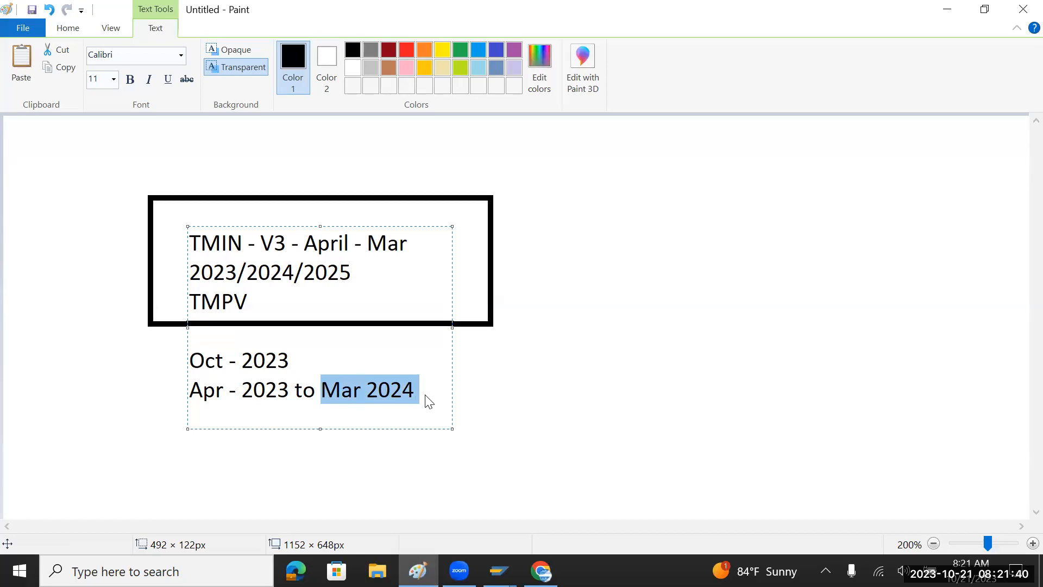
left_click(425, 395)
Annotate the note to read 'Apr - 2023 (1) to Mar 2024 (12)' and start a new line.
left_click(196, 395)
left_click_drag(206, 395, 289, 393)
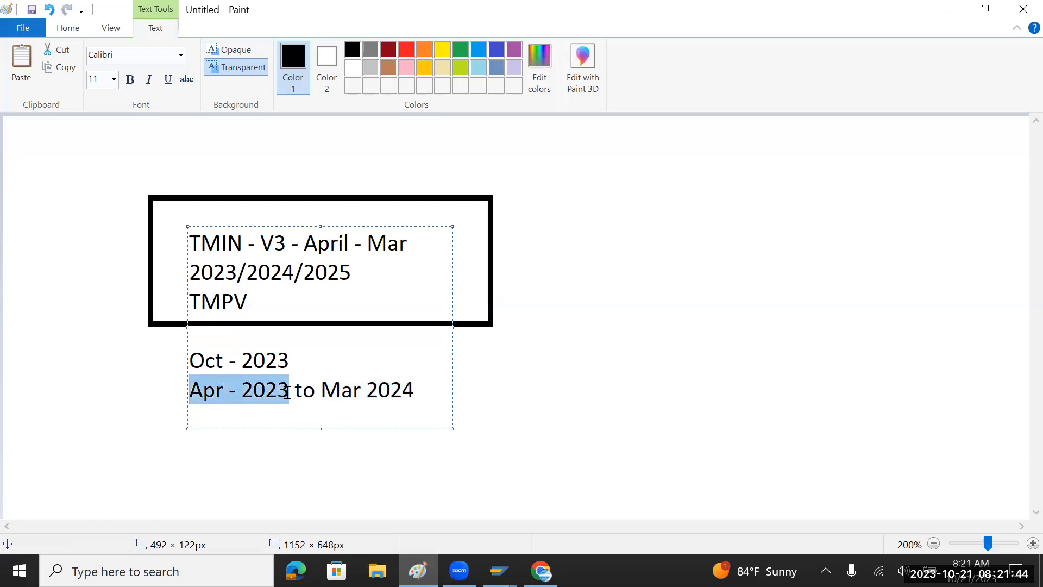
left_click(291, 392)
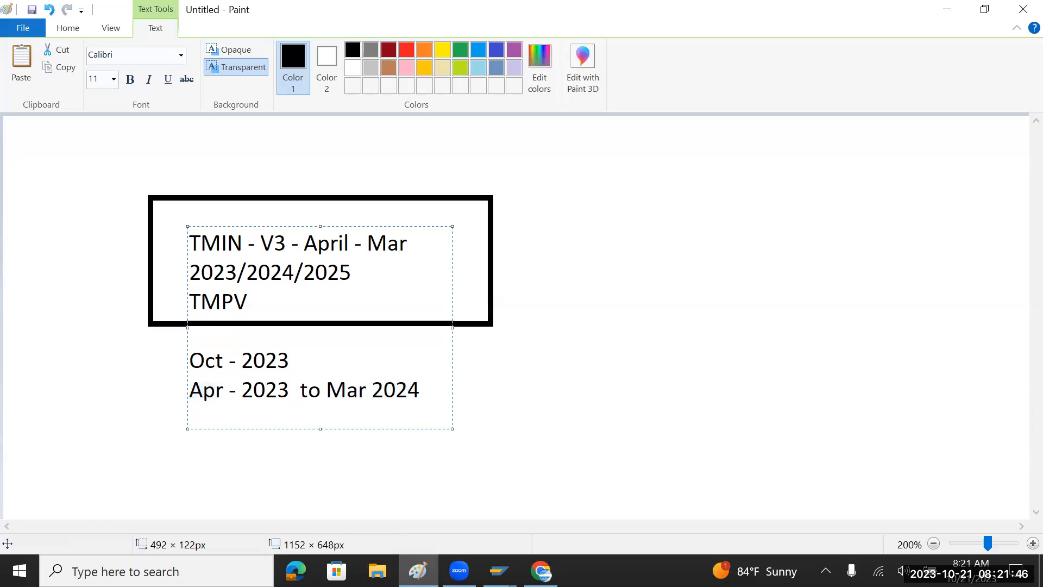
type("1")
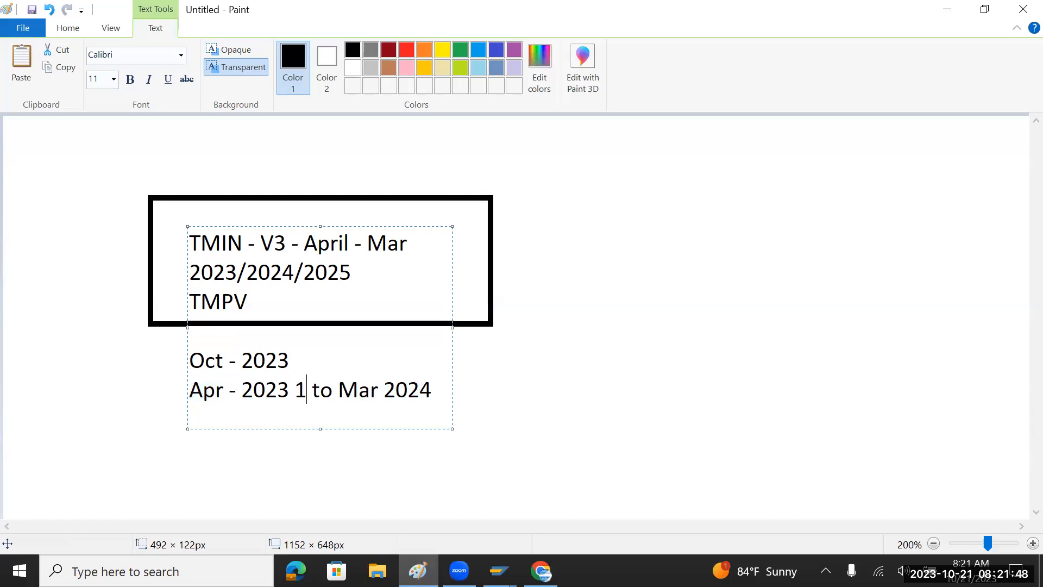
type(")")
key("Left")
key("Left")
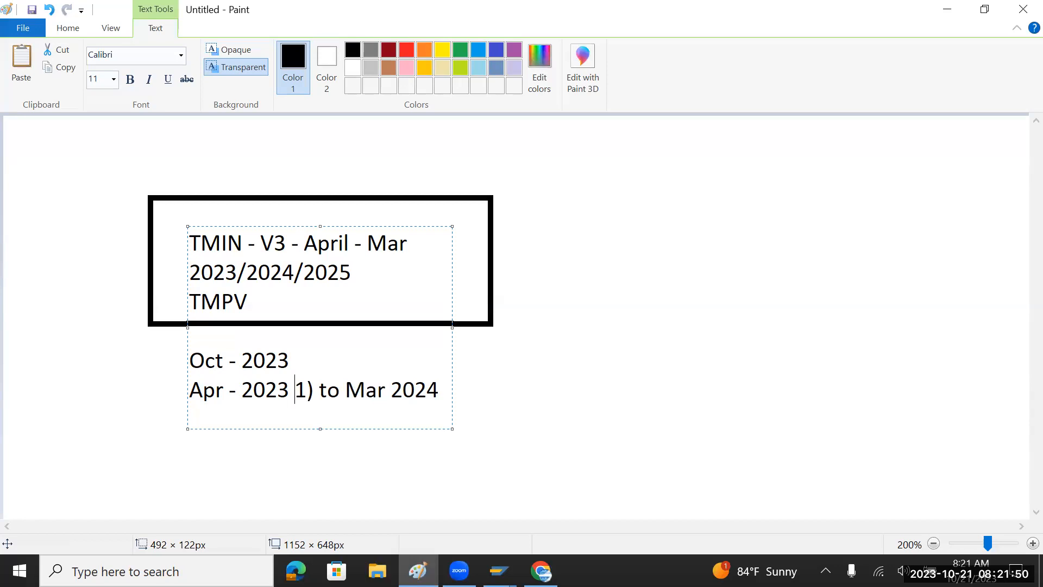
type("(")
key("Right")
key("Right")
key("Right")
key("Right")
key("Right")
key("Right")
key("Right")
key("Right")
key("Right")
key("Right")
key("Right")
key("Right")
key("Right")
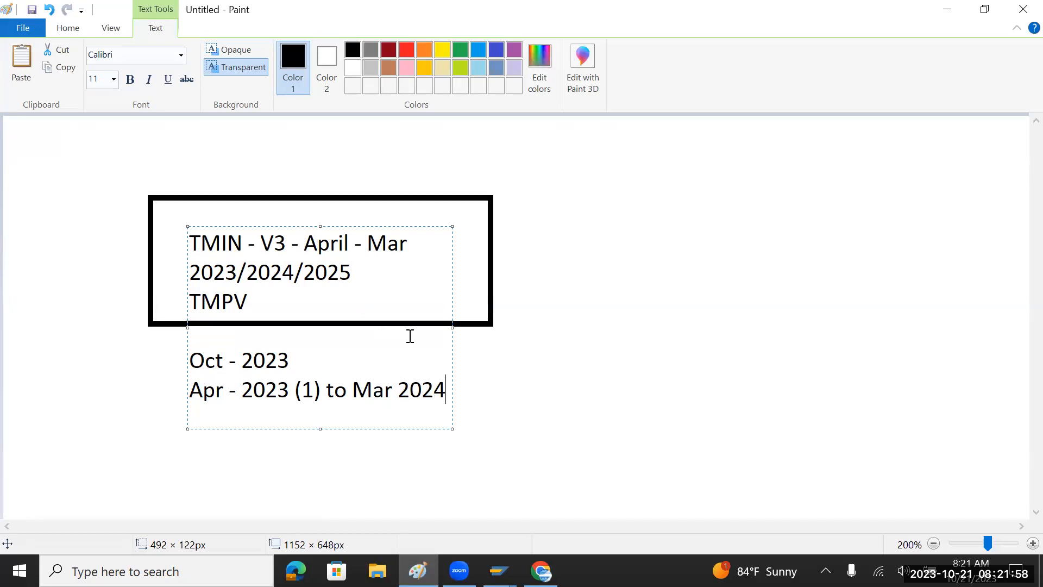
left_click_drag(450, 326, 915, 328)
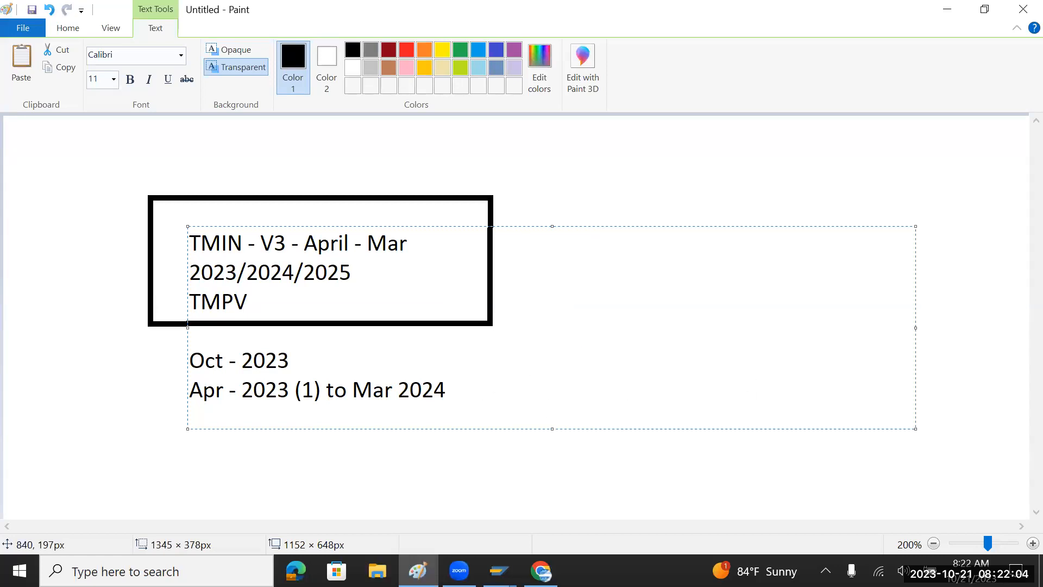
type("(12)")
key("Return")
Add the line 'April 2024 (13)' to the Paint notes and mark Mar 2024 (12) above it.
type("Ap")
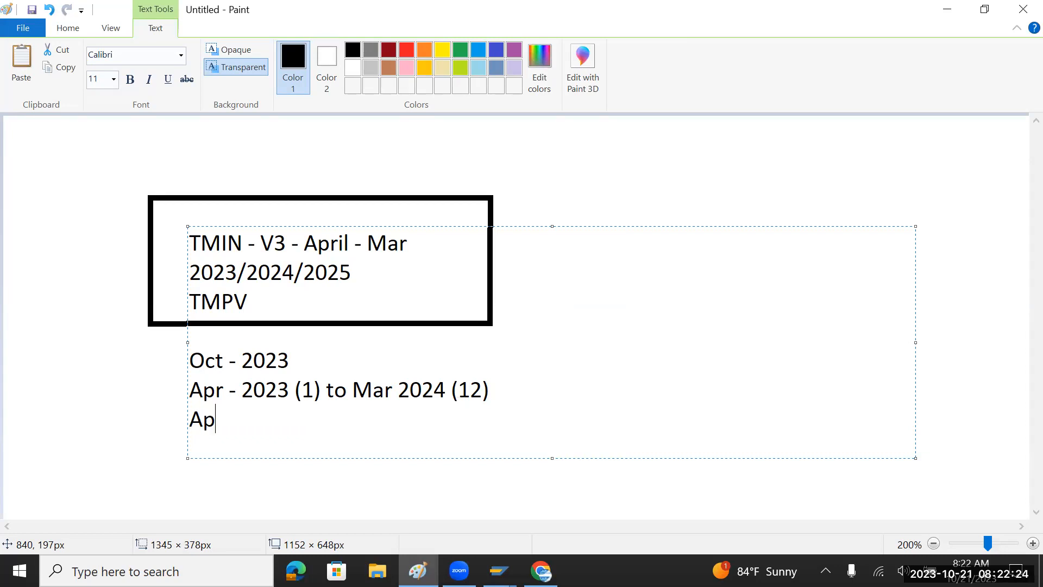
type("ril 202")
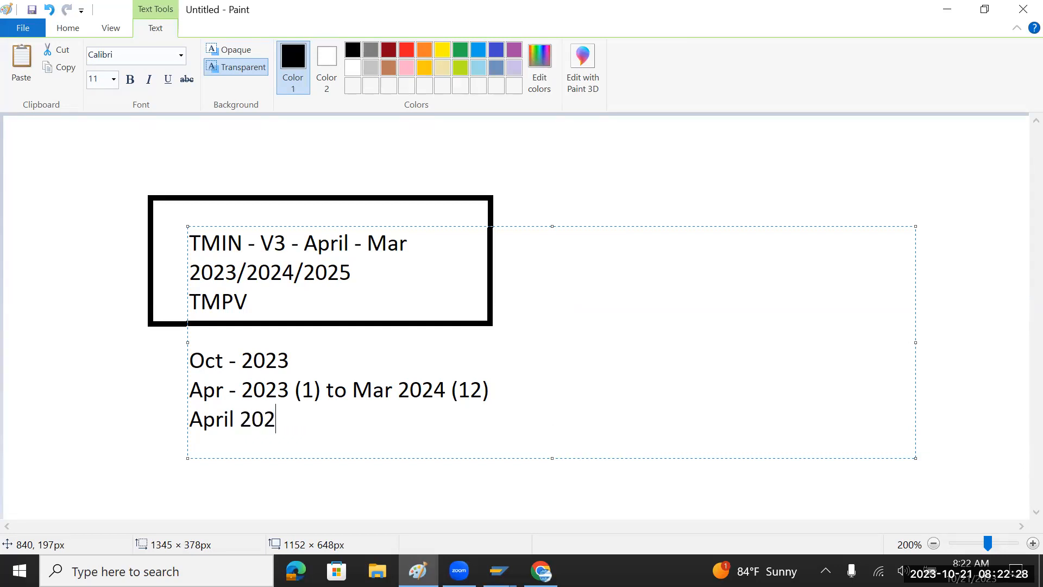
type("4 (13)")
left_click(356, 389)
left_click(527, 394, "shift")
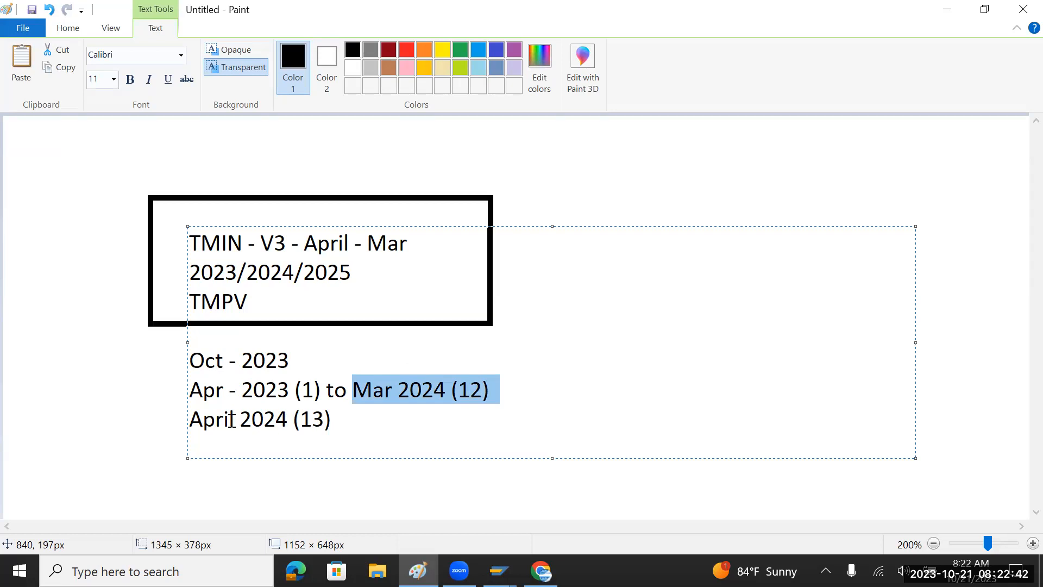
Highlight 'April 2024', its '13' and 'Mar 2024' to explain them, then return to SAP OB52.
left_click_drag(191, 422, 288, 422)
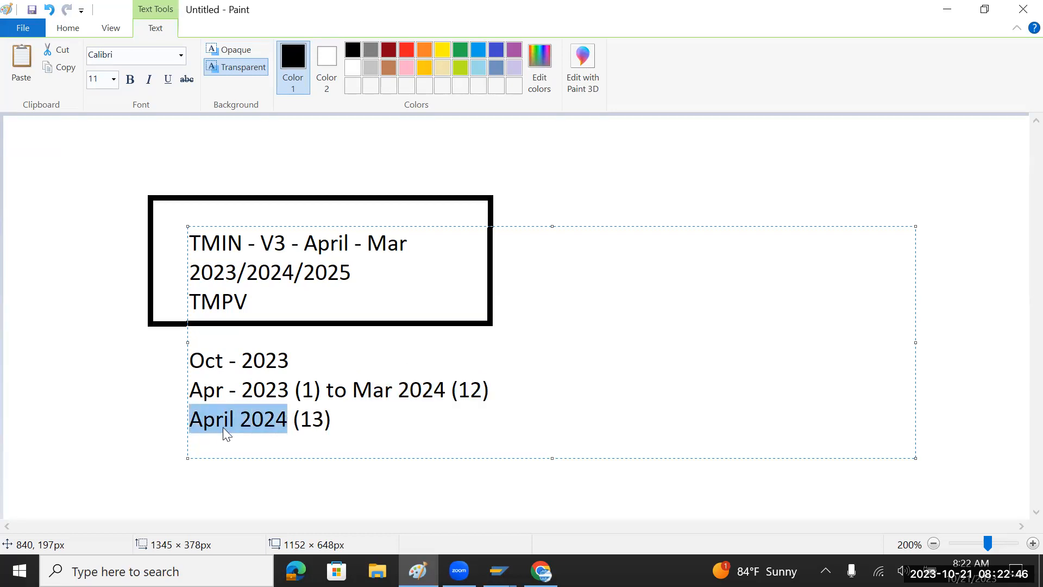
left_click_drag(300, 419, 325, 423)
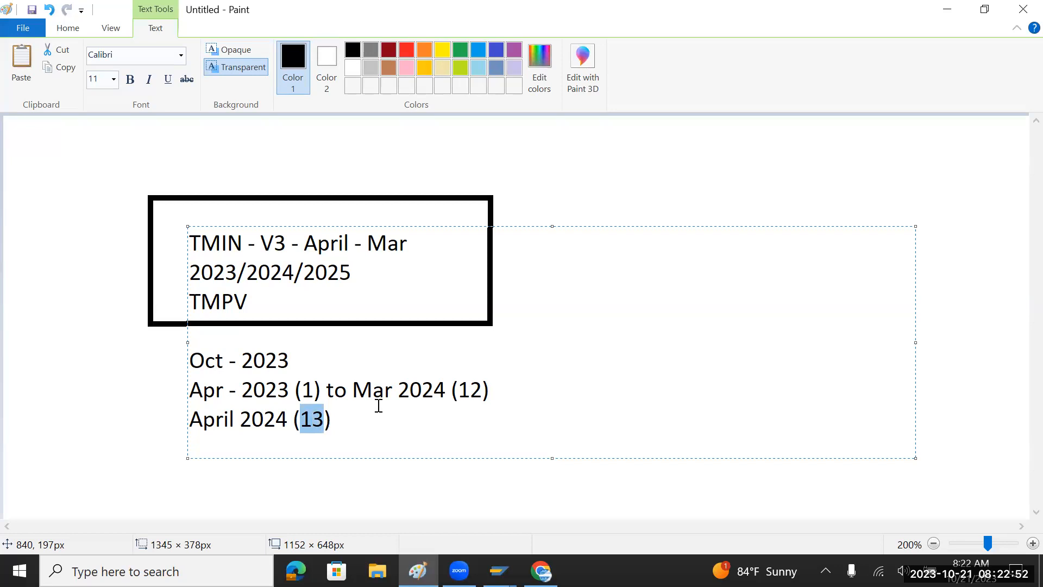
left_click_drag(353, 389, 450, 391)
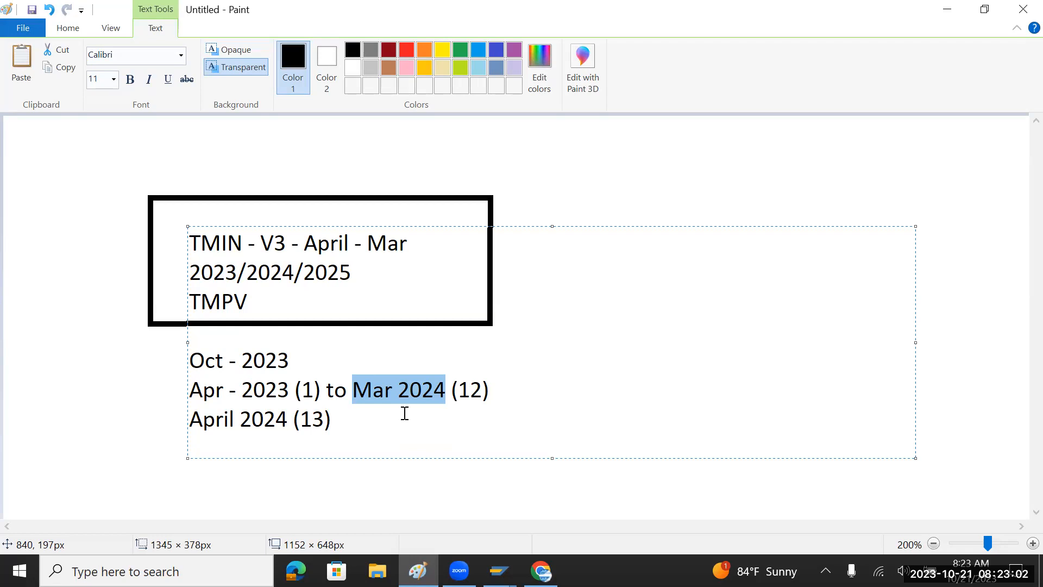
left_click_drag(378, 416, 192, 368)
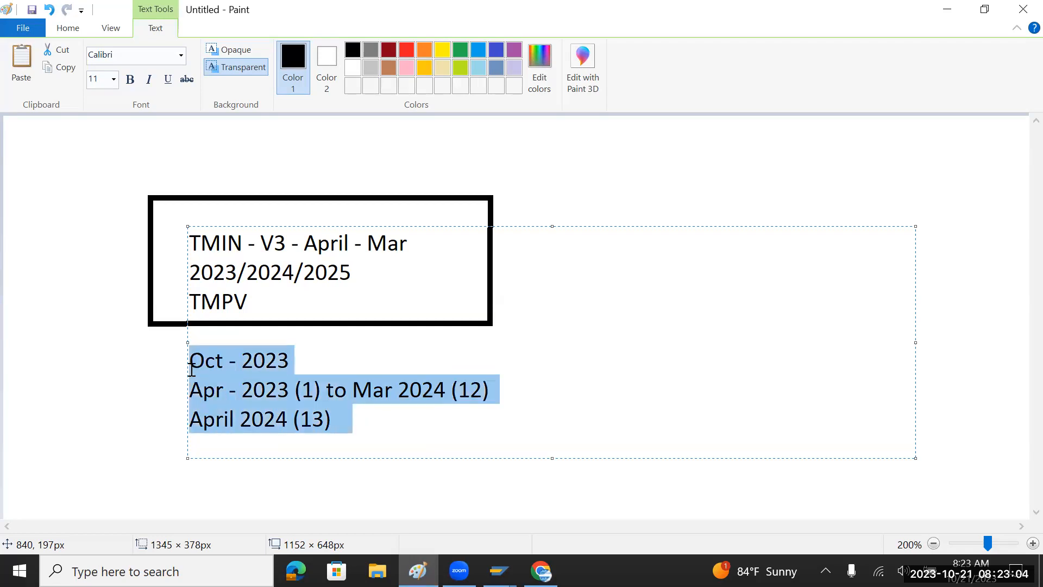
left_click(354, 421)
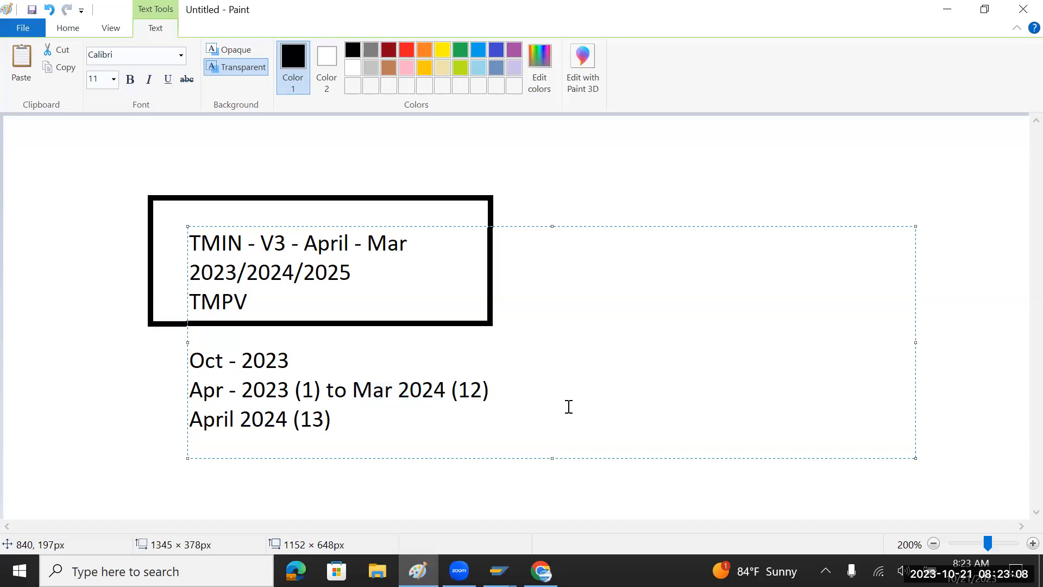
key("alt+Tab")
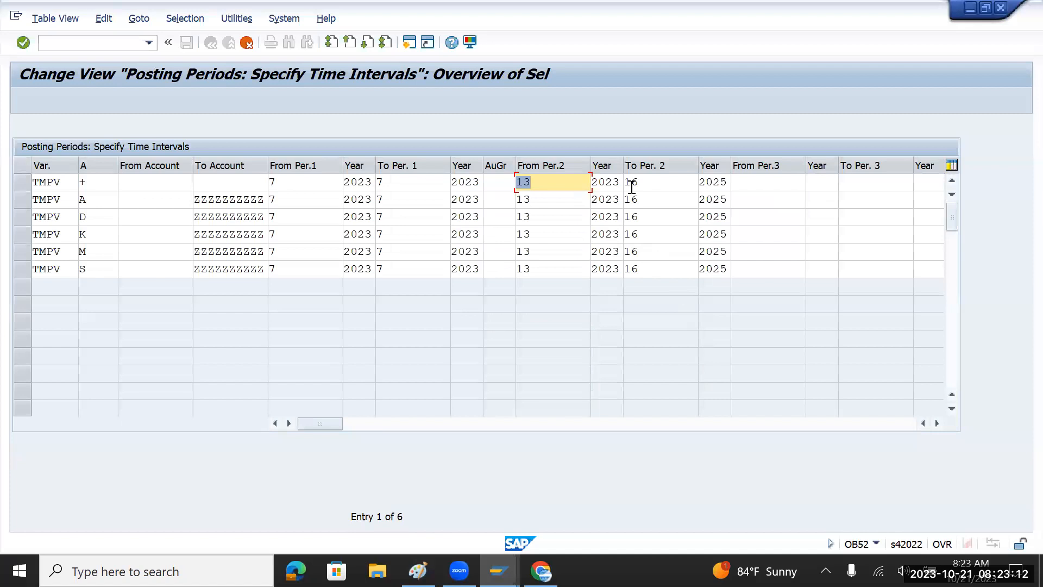
Change the first TMPV row's special-period end year from 2025 to 2023 and select it.
left_click(727, 182)
key("BackSpace")
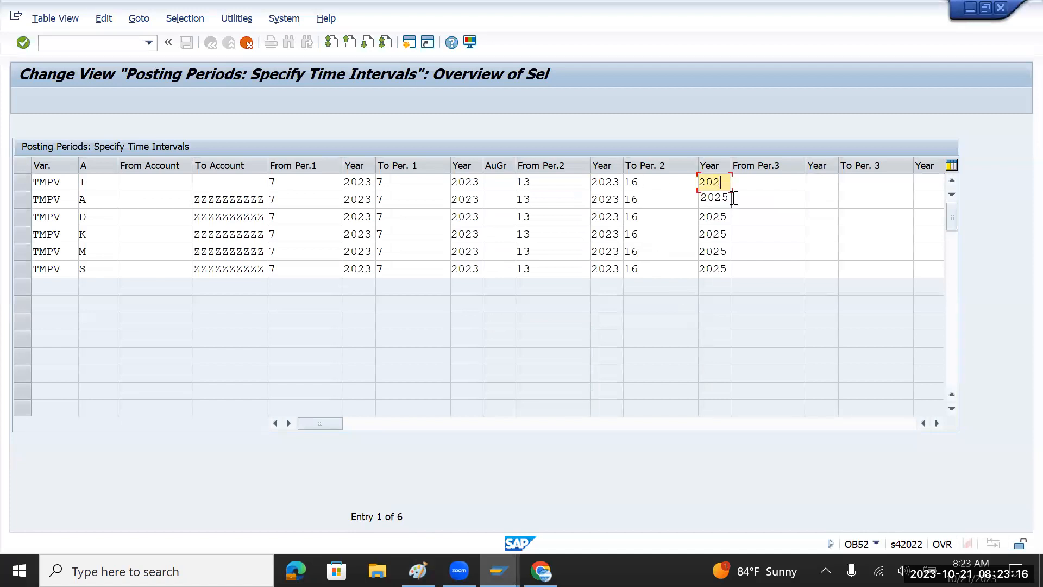
type("3")
key("Down")
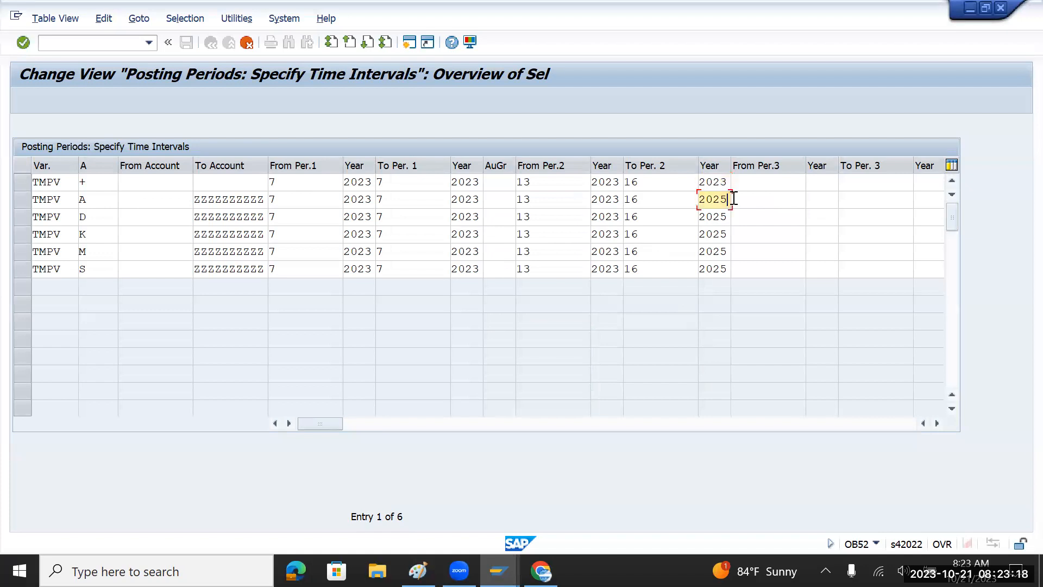
key("Up")
key("shift+Left")
key("shift+Left")
key("shift+Left")
key("shift+Left")
key("ctrl+c")
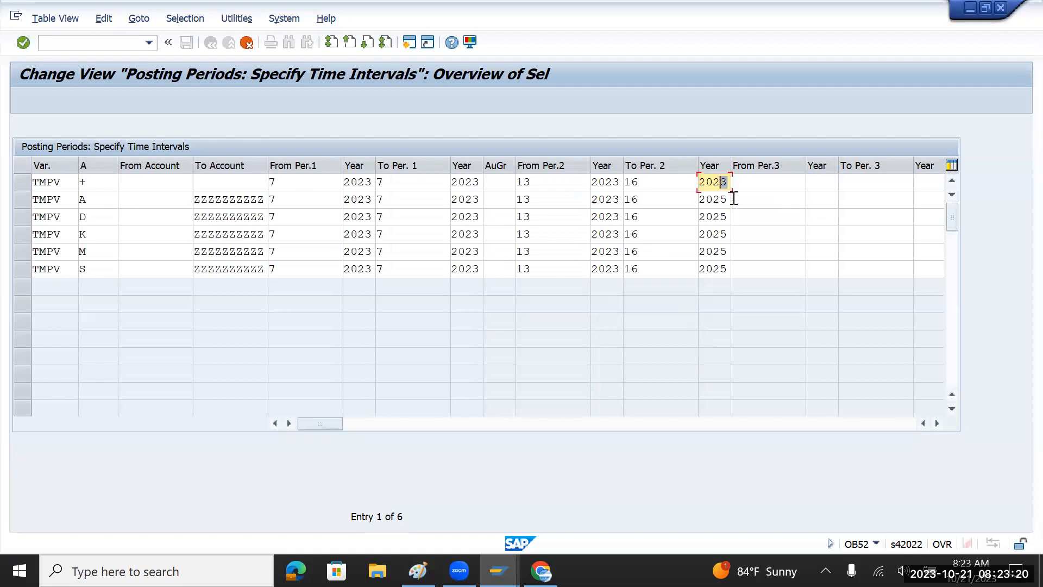
Paste 2023 as end year into the A, D, K, M and S rows and confirm the entries.
key("Down")
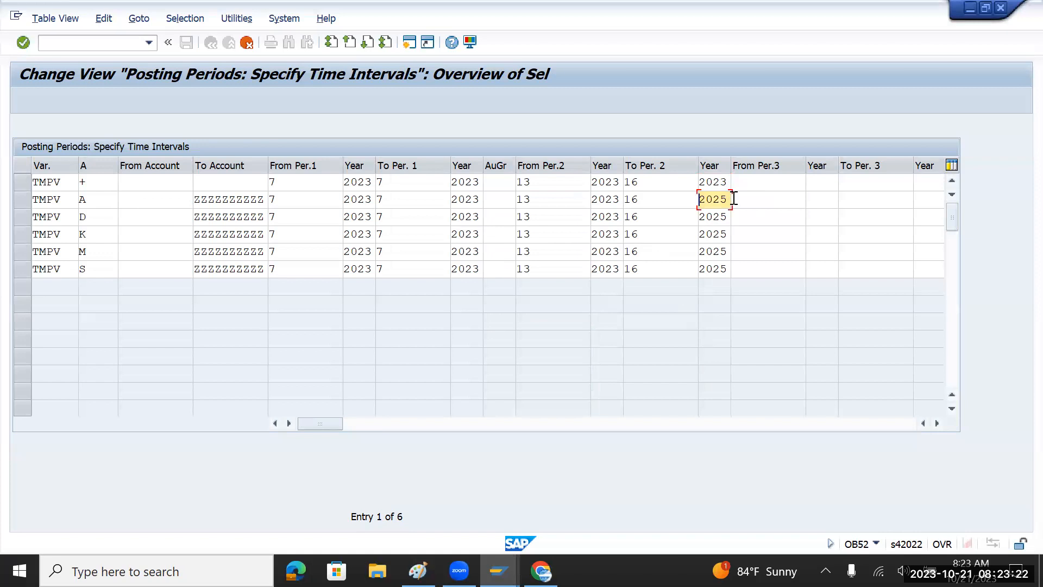
key("ctrl+v")
key("Down")
key("ctrl+v")
key("Down")
key("ctrl+v")
key("Down")
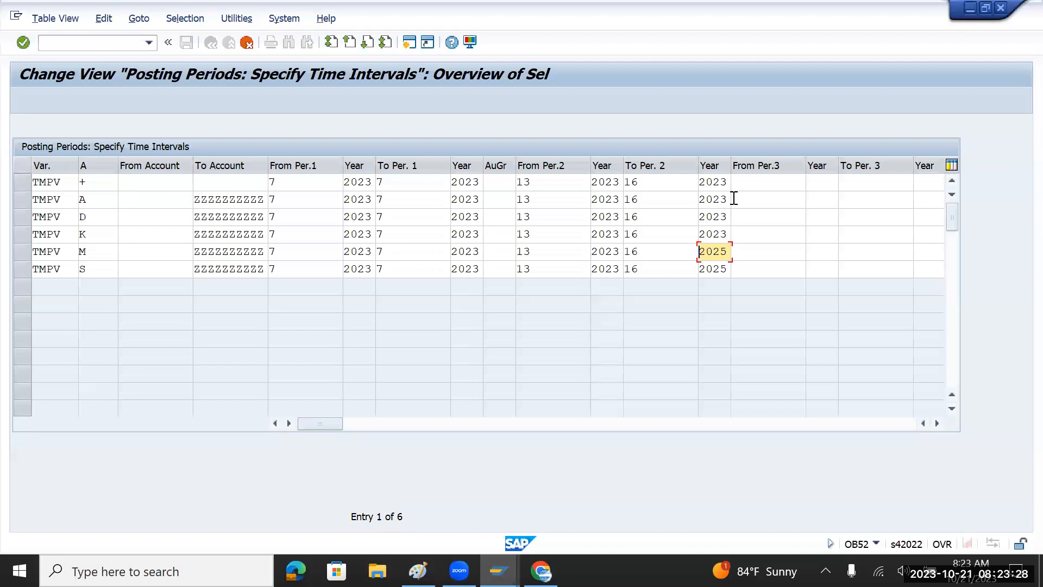
key("ctrl+v")
key("Down")
key("ctrl+v")
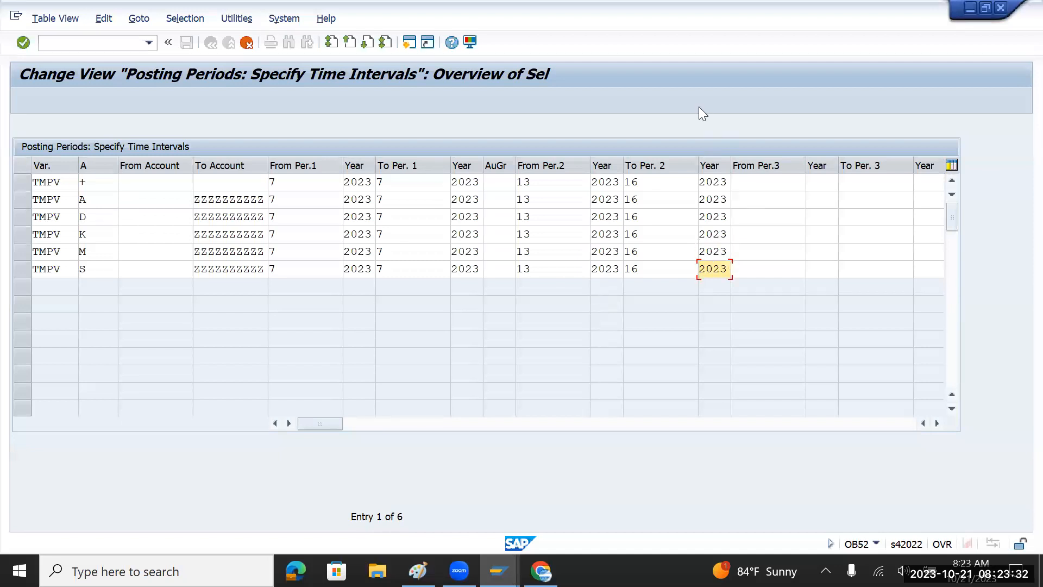
key("Return")
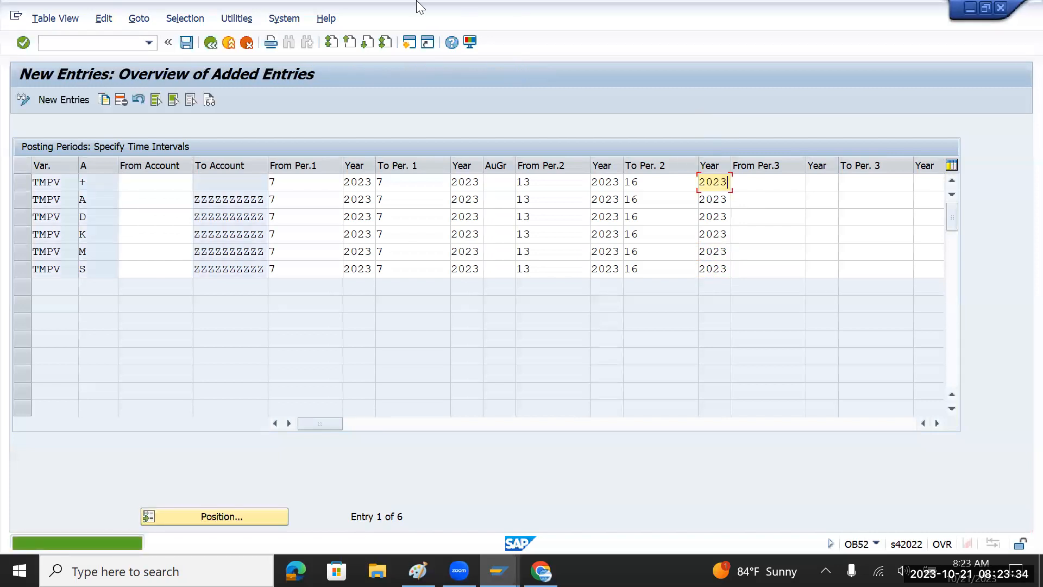
Save the six TMPV entries, accepting the proposed FI_Basis customizing request.
left_click(186, 42)
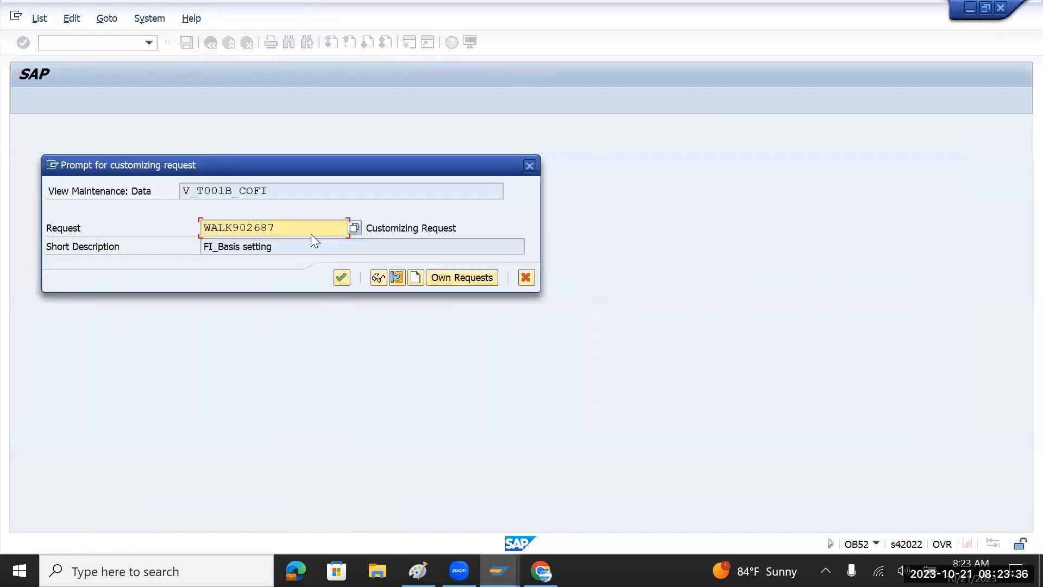
left_click(342, 277)
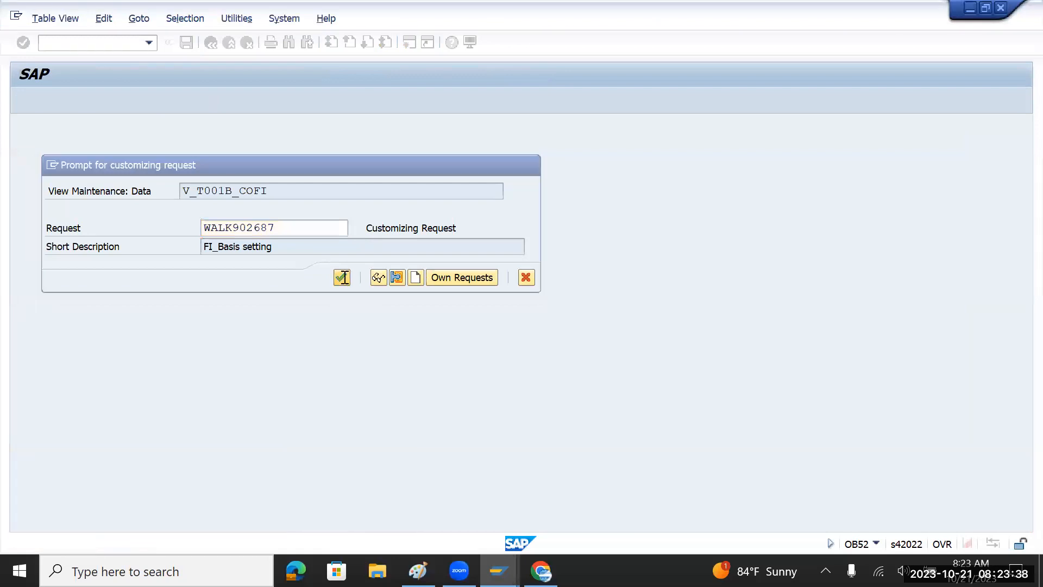
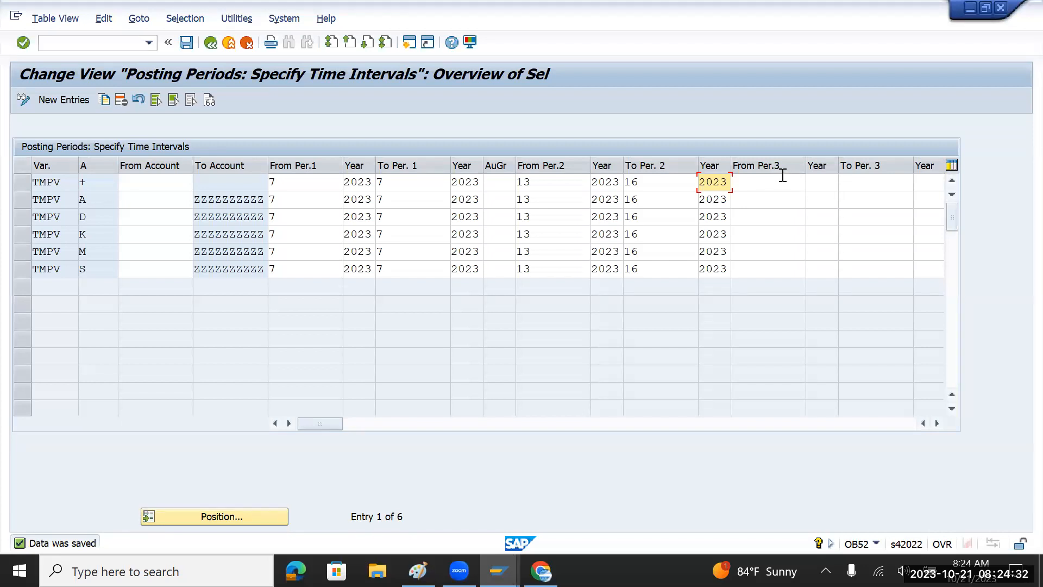
Enter a third interval on the TMPV + row, from period 6/2023 to period 7/2023.
left_click(765, 182)
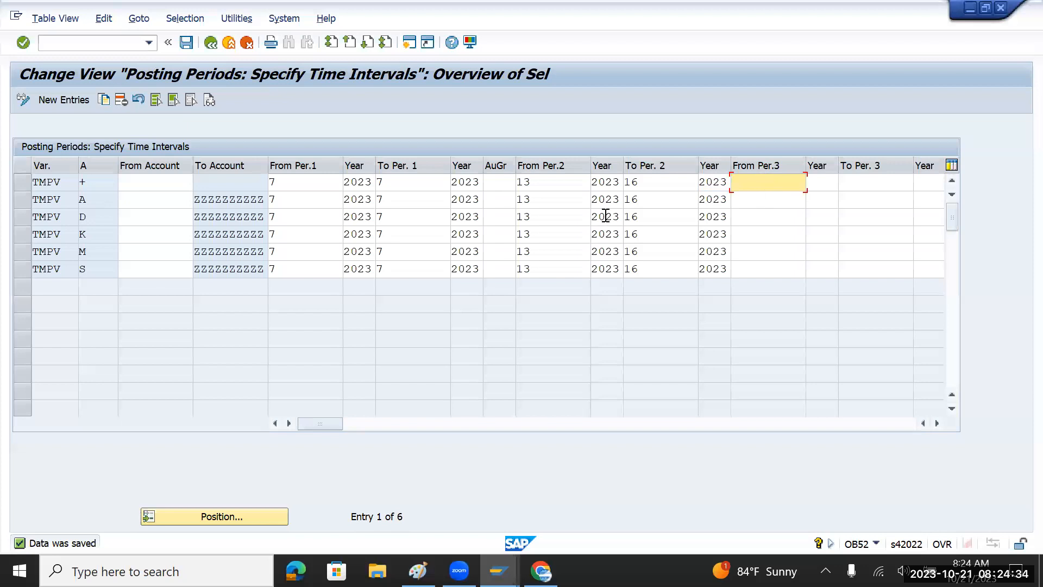
left_click(298, 182)
double_click(271, 182)
left_click(400, 180)
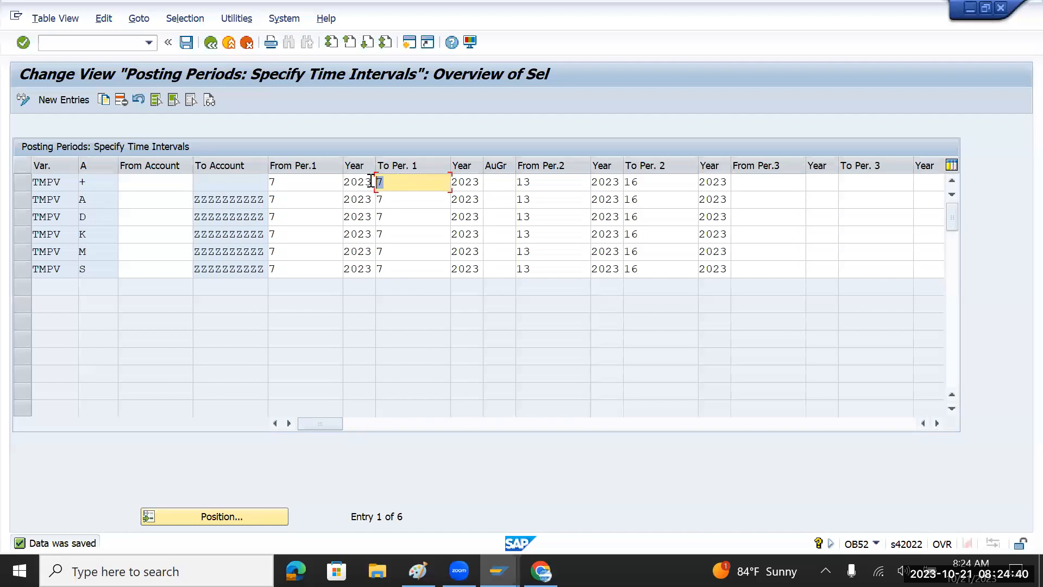
left_click(754, 181)
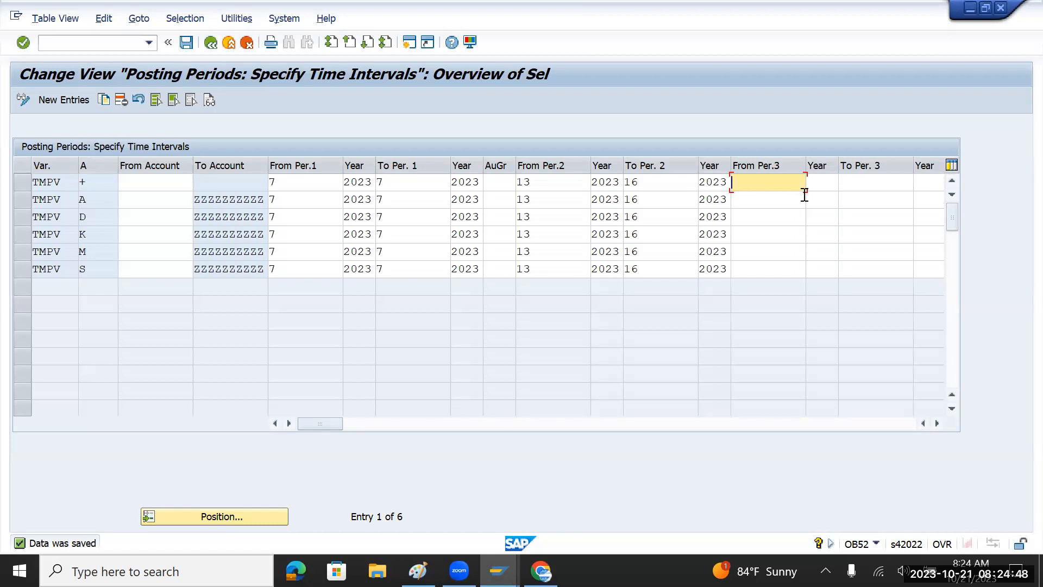
type("6")
left_click(814, 184)
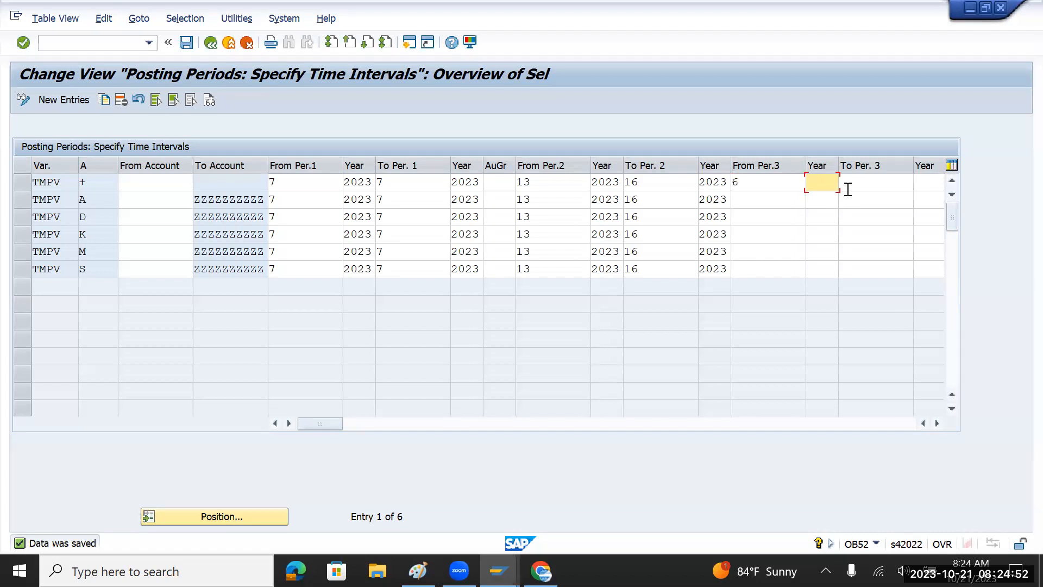
type("2023")
left_click(848, 189)
type("7")
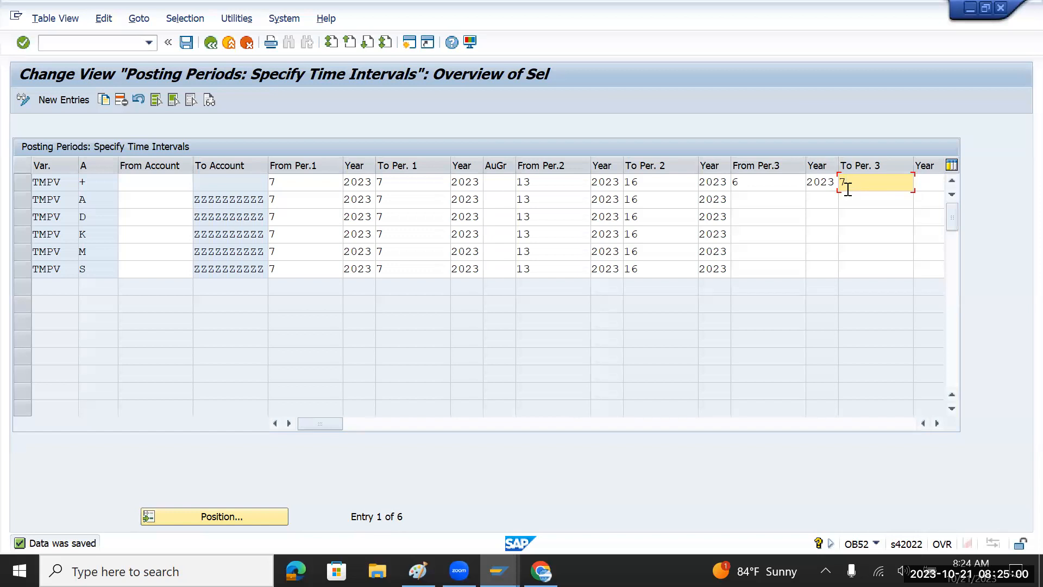
key("Tab")
type("2023")
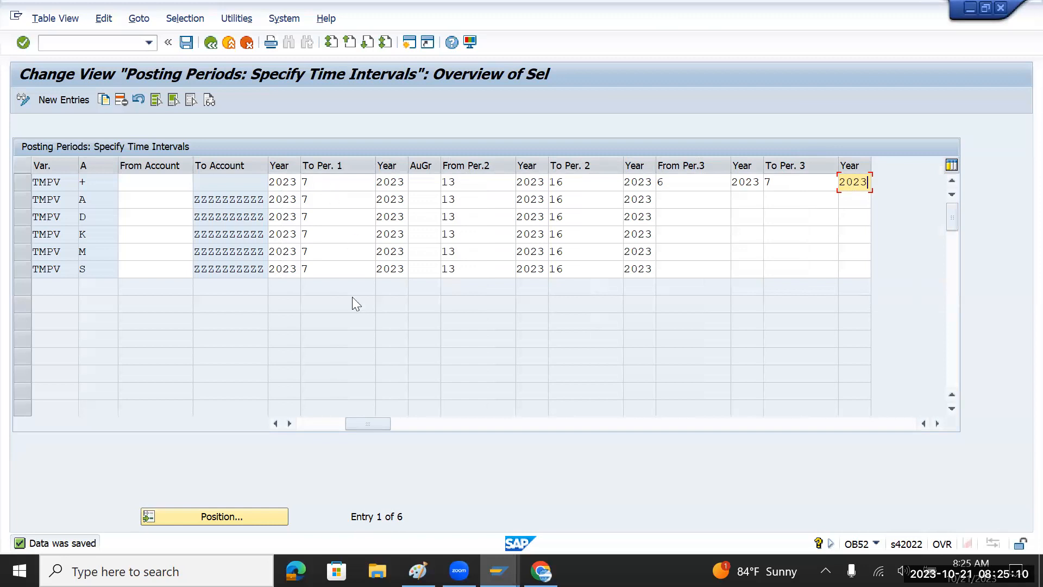
Clear the third interval's start period 6 and its start year.
left_click_drag(377, 427, 333, 427)
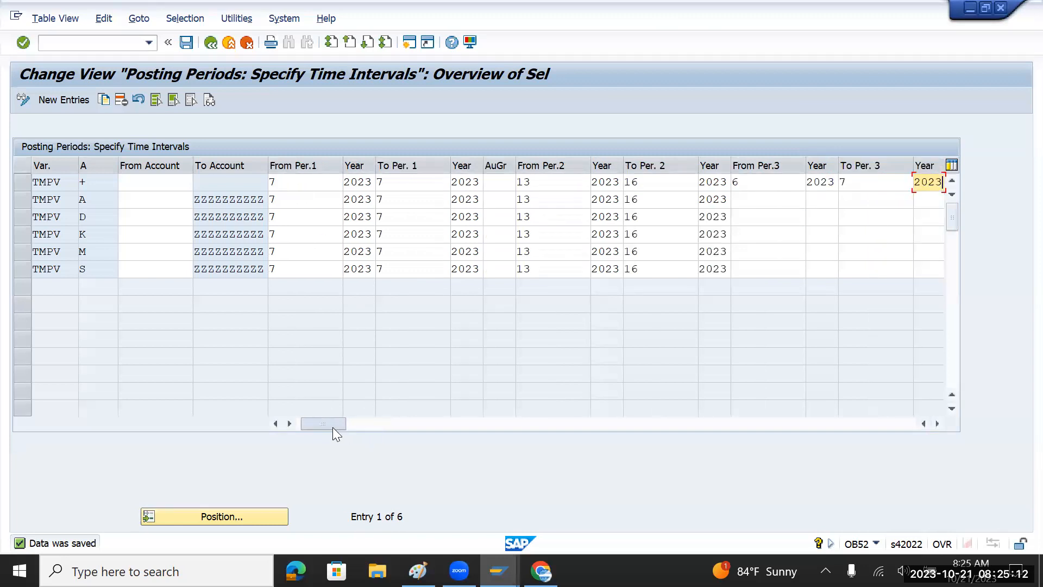
left_click(738, 182)
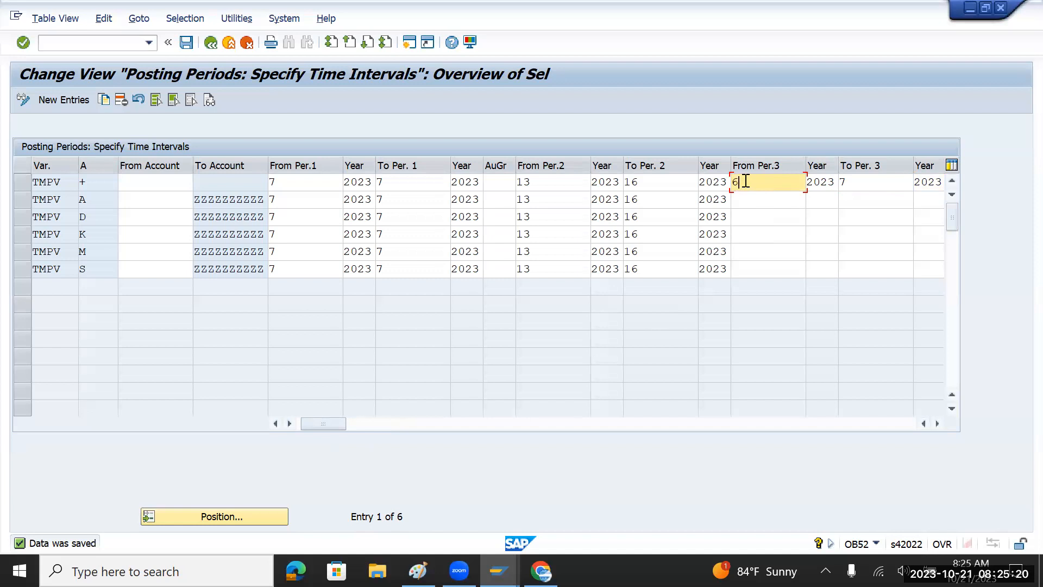
double_click(733, 183)
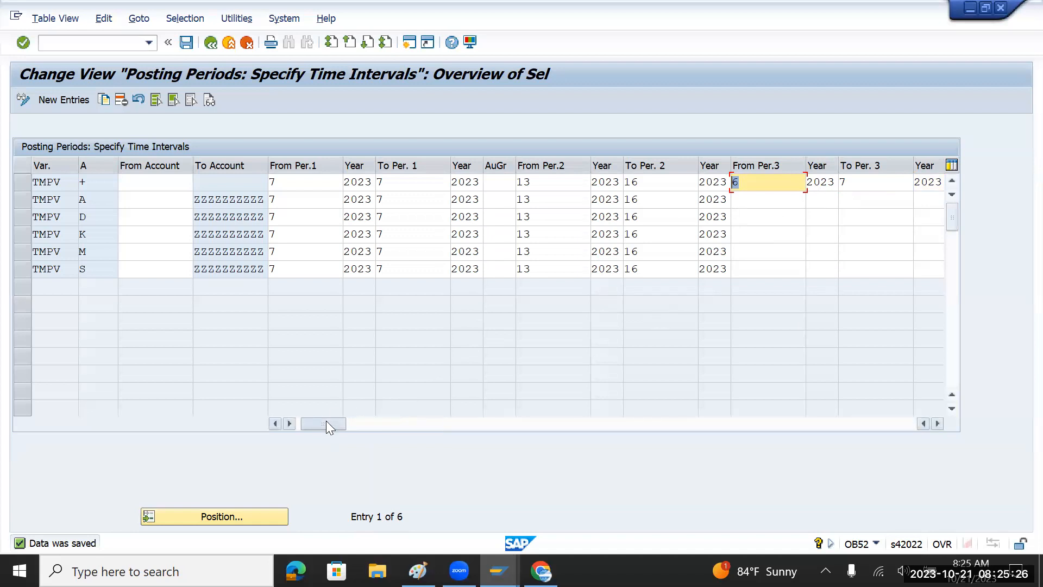
mouse_move(322, 422)
left_mouse_down()
mouse_move(314, 426)
mouse_move(803, 427)
mouse_move(328, 426)
left_mouse_up()
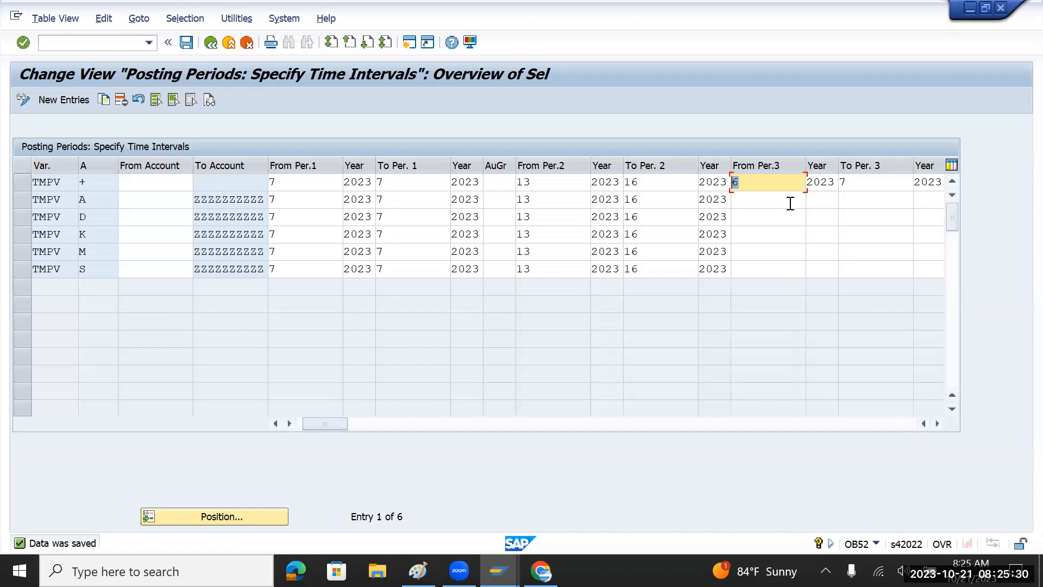
key("Delete")
key("Tab")
key("BackSpace")
key("BackSpace")
key("BackSpace")
key("BackSpace")
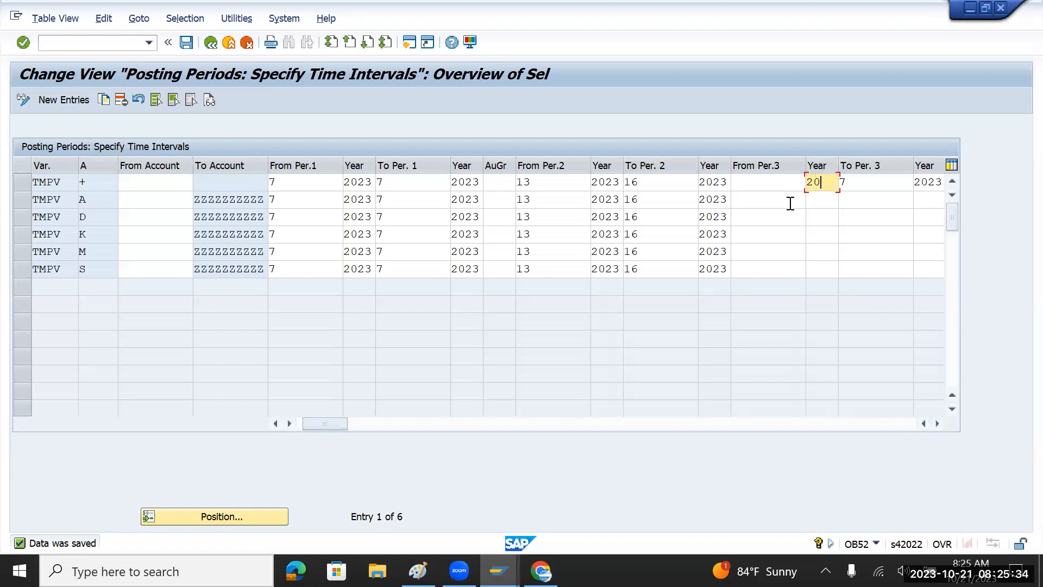
key("Tab")
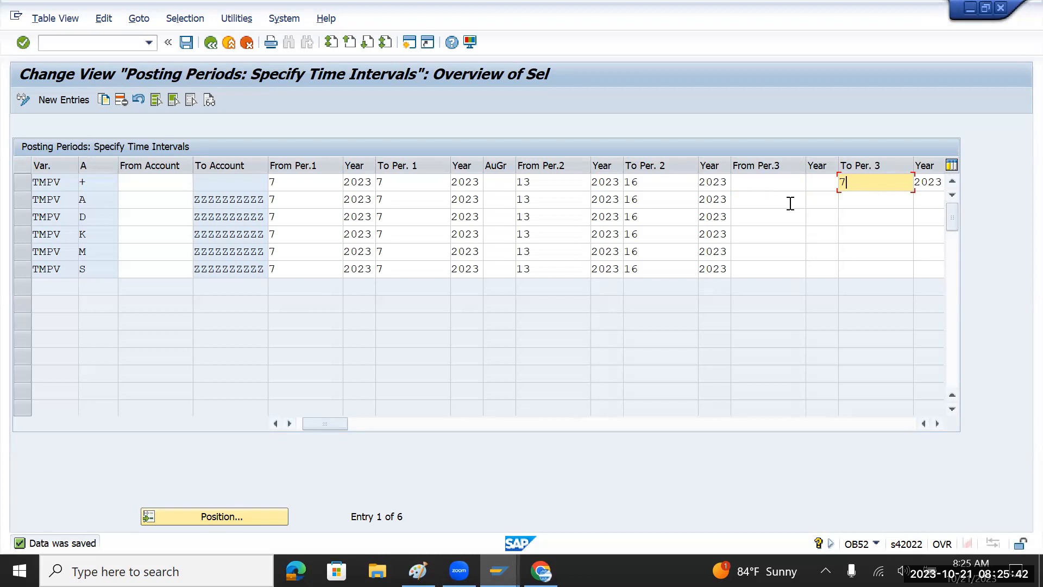
Clear the third interval's end period 7 and end year 2023, then save the posting periods.
key("BackSpace")
key("Tab")
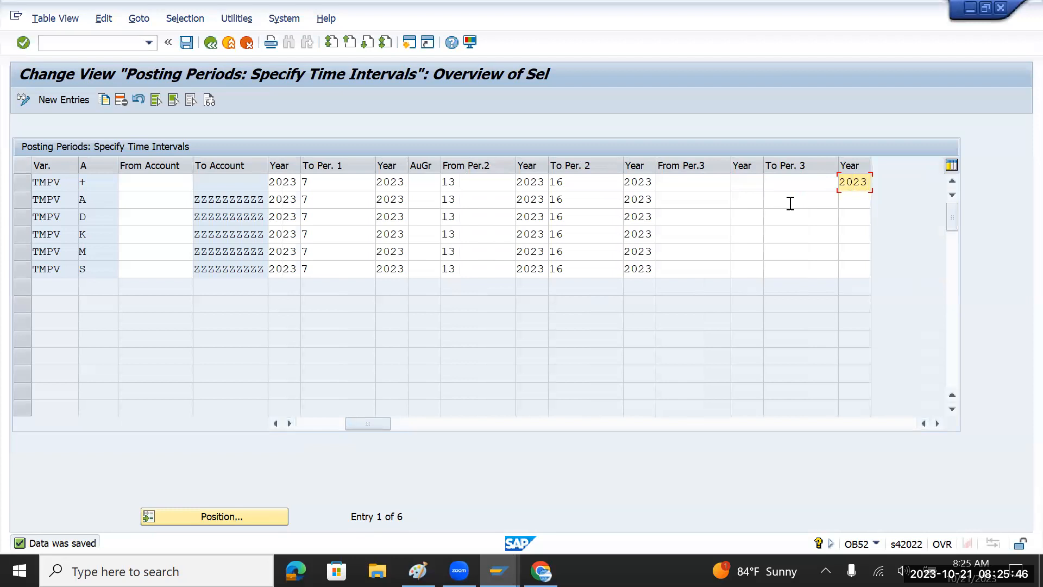
key("BackSpace")
key("BackSpace")
key("BackSpace")
key("BackSpace")
left_click(187, 43)
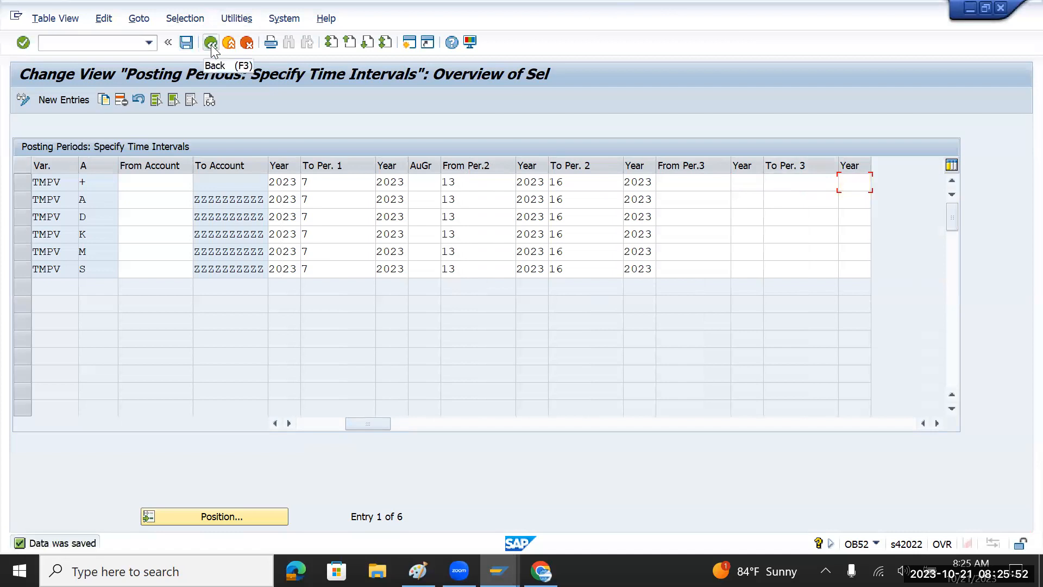
Leave the posting-period table, making sure the data is saved, and return to the IMG tree.
left_click(211, 43)
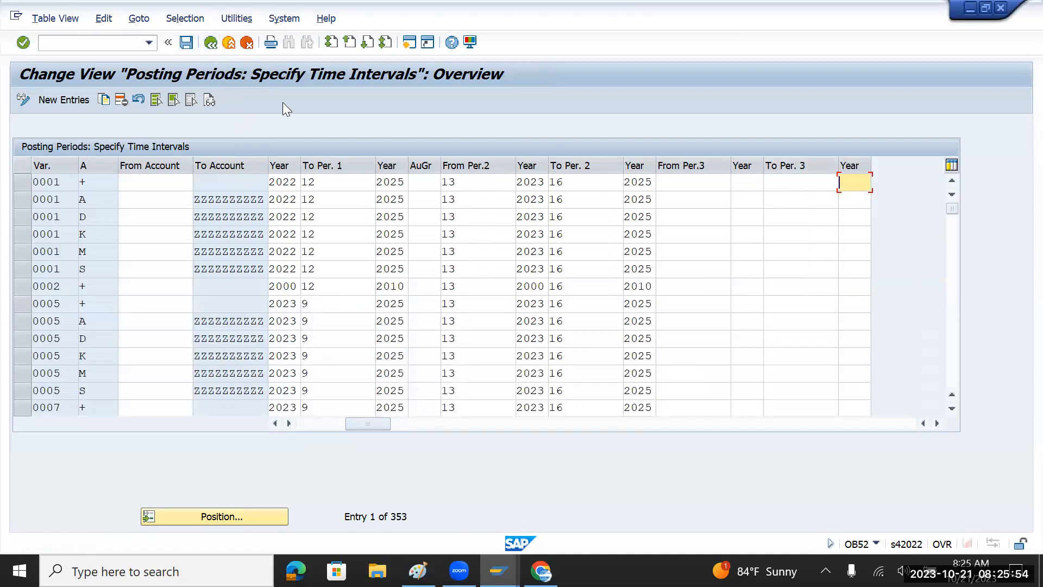
left_click(186, 44)
left_click(211, 43)
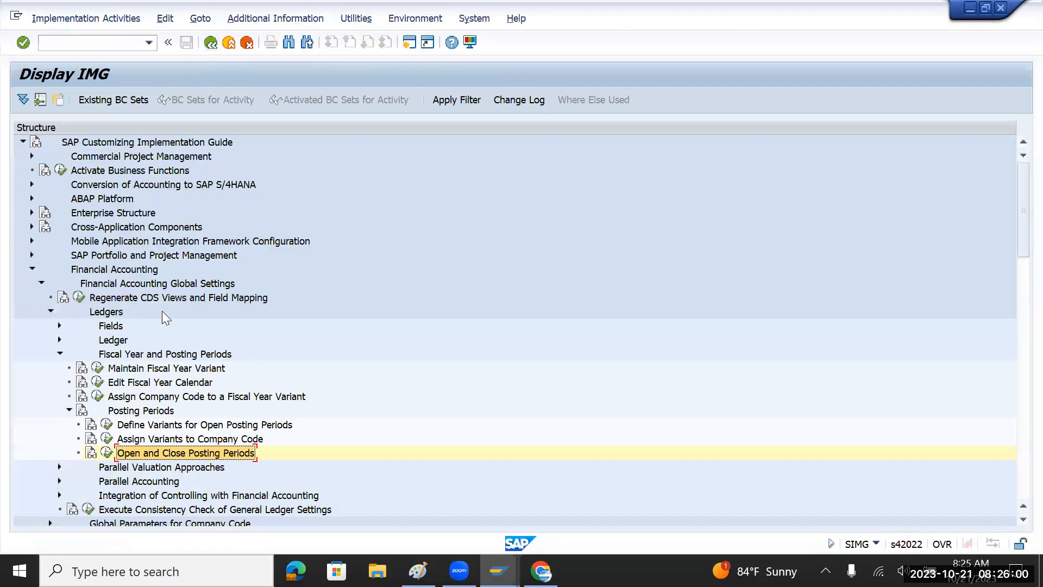
Expand Ledgers > Fields to Define Field Status Variants, then go back to SAP Easy Access.
left_click(60, 354)
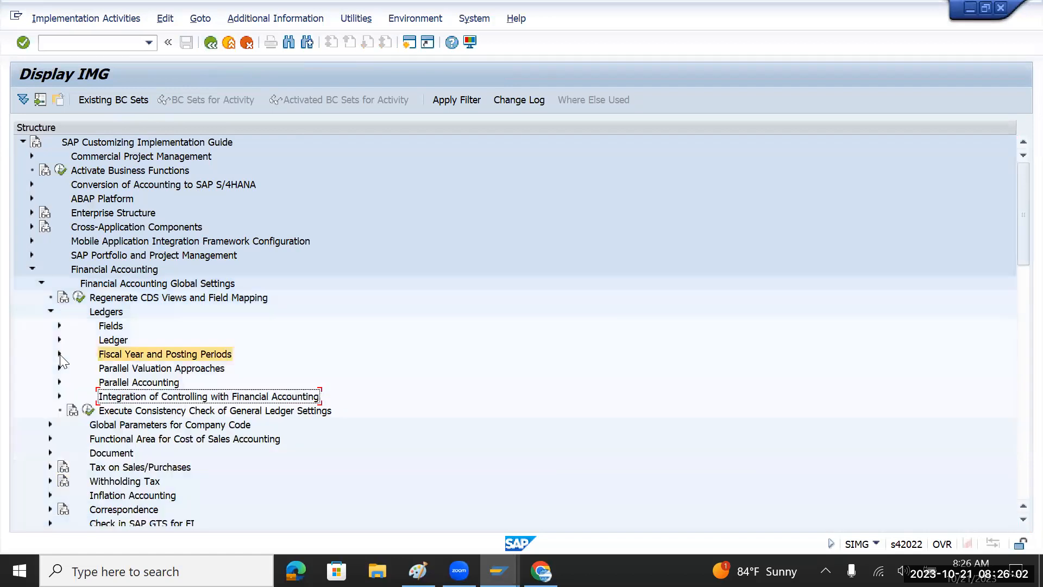
left_click(58, 325)
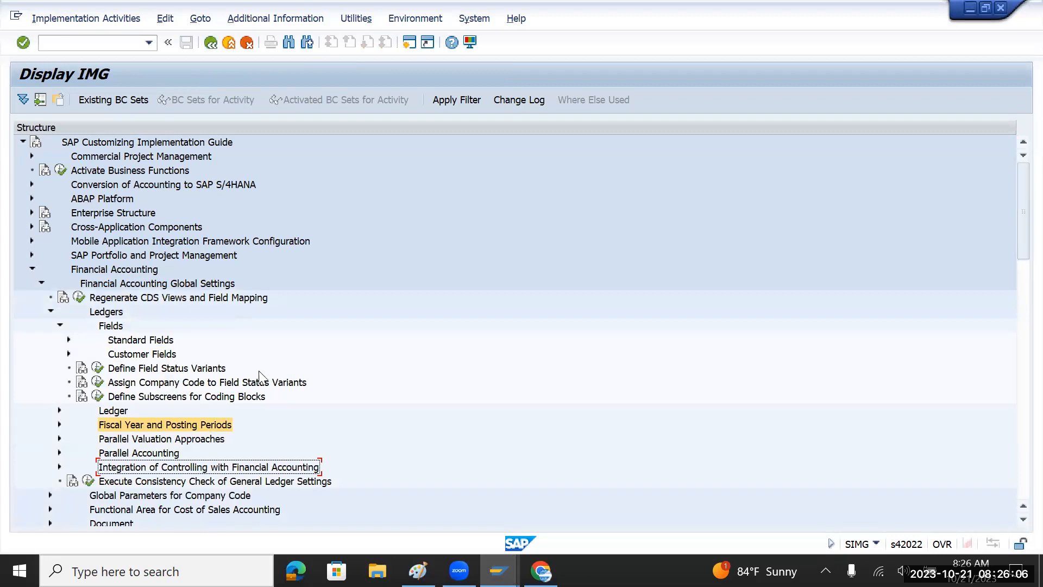
left_click(191, 370)
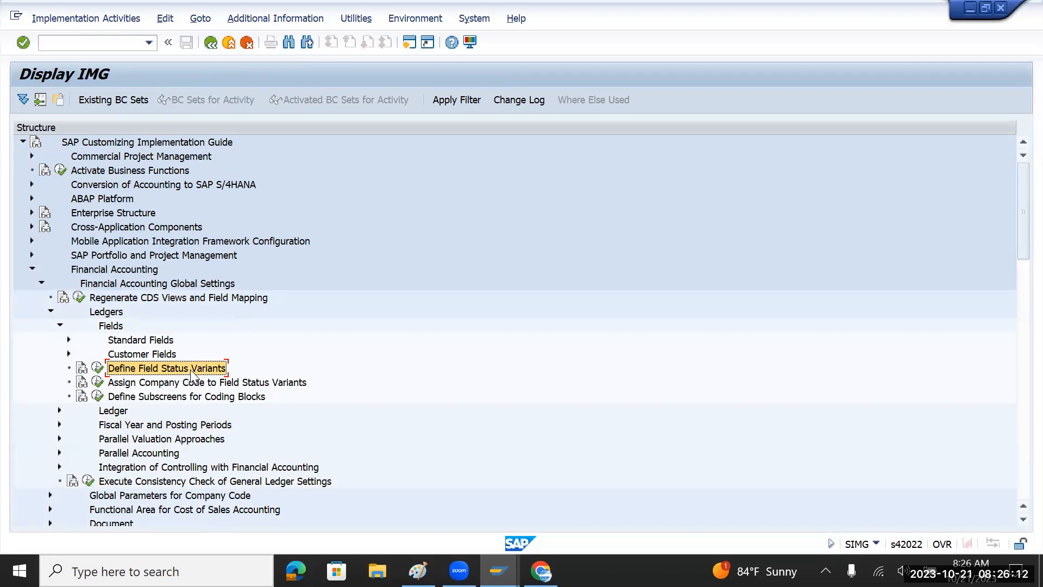
key("alt+Tab")
key("F3")
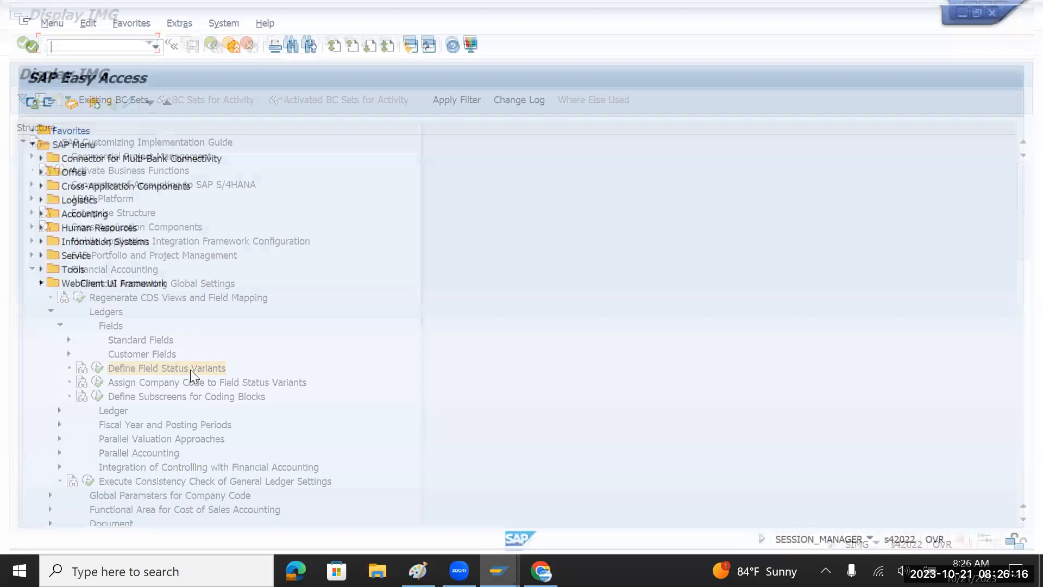
Start FB60 vendor invoice entry for company code 0001 (SAP SE Köln).
type("fb")
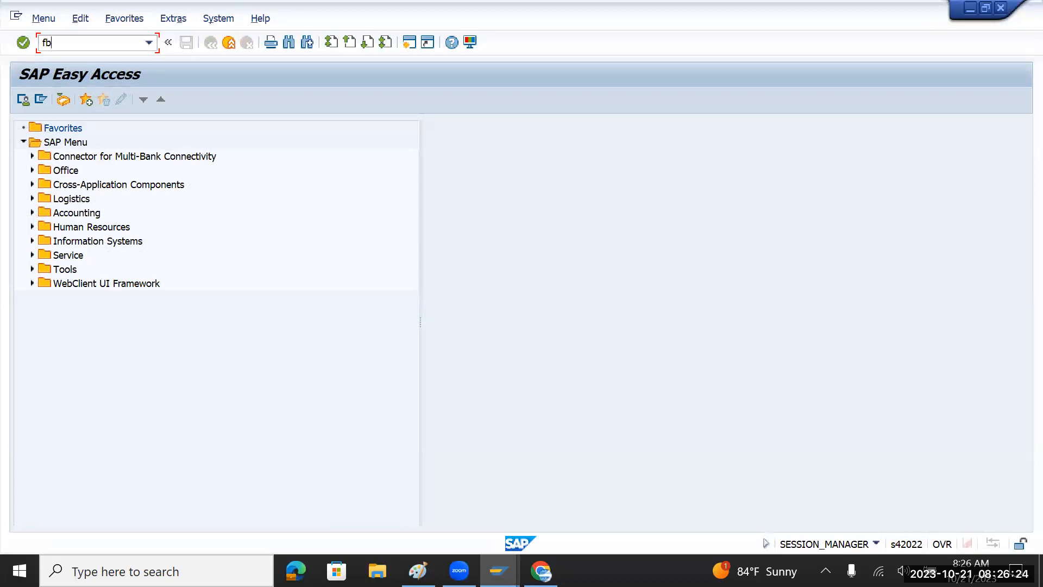
key("BackSpace")
key("BackSpace")
type("fb60")
key("Return")
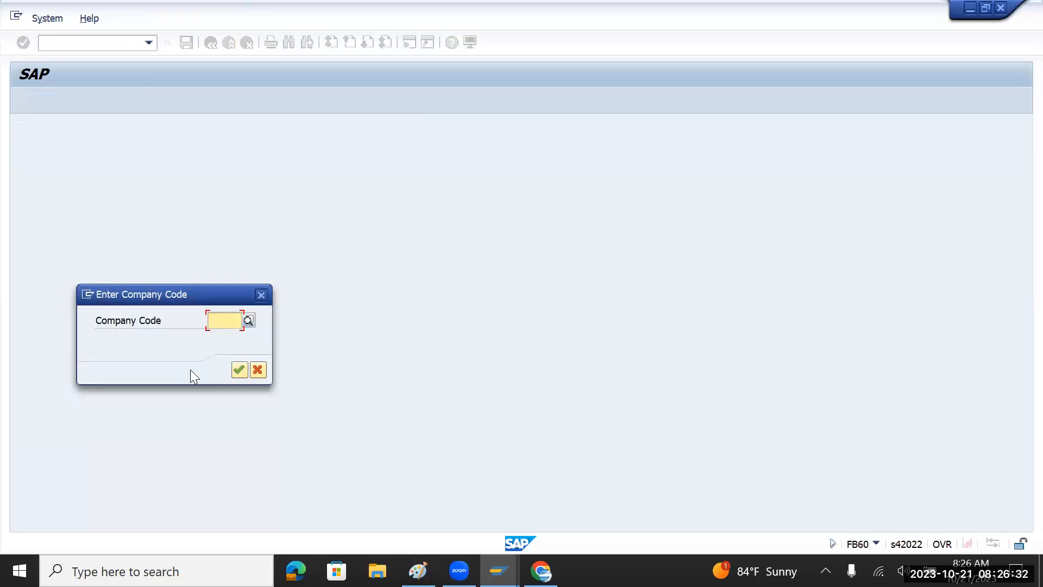
left_click(247, 319)
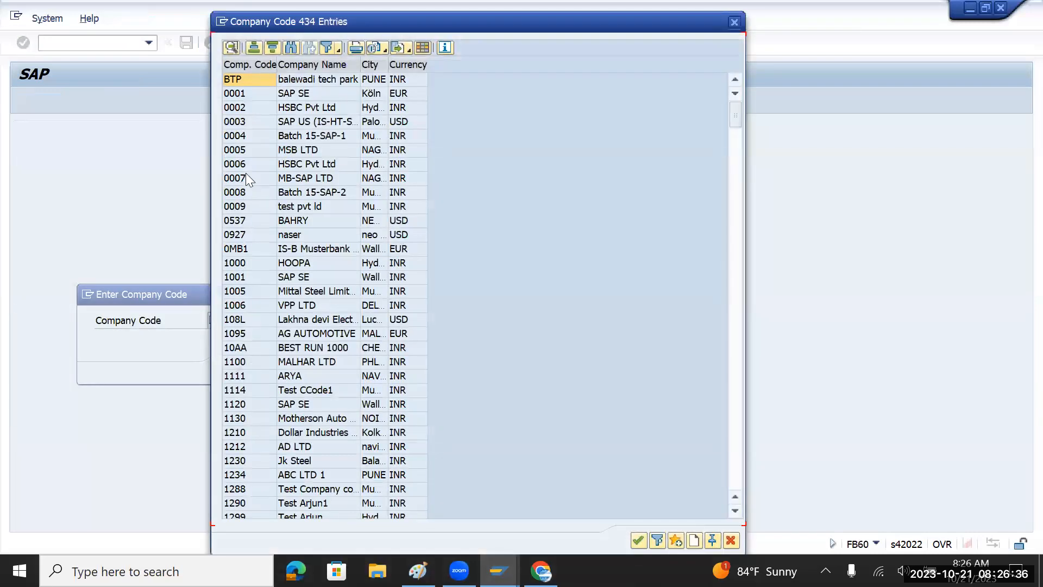
double_click(242, 94)
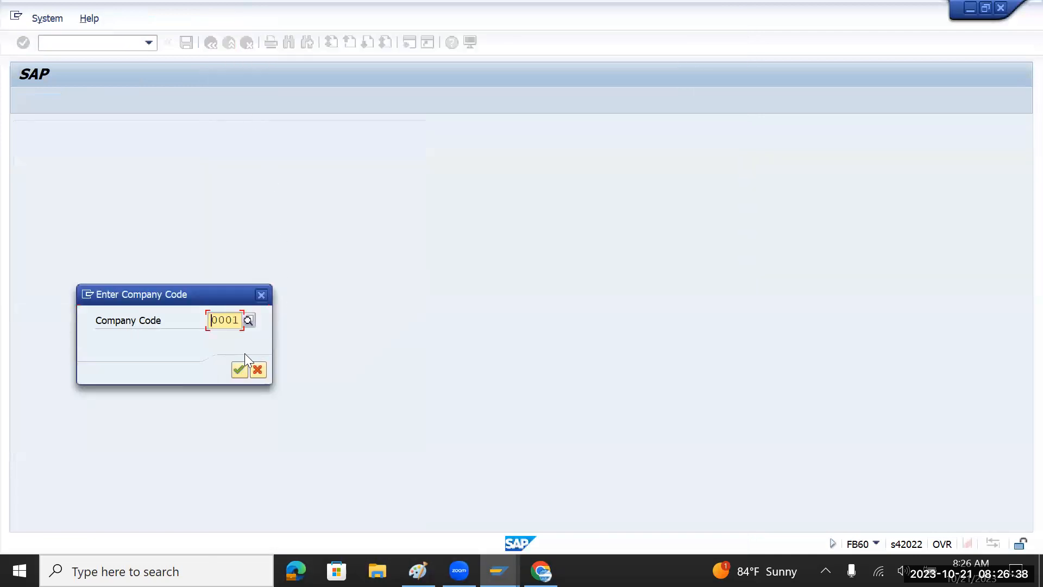
left_click(239, 365)
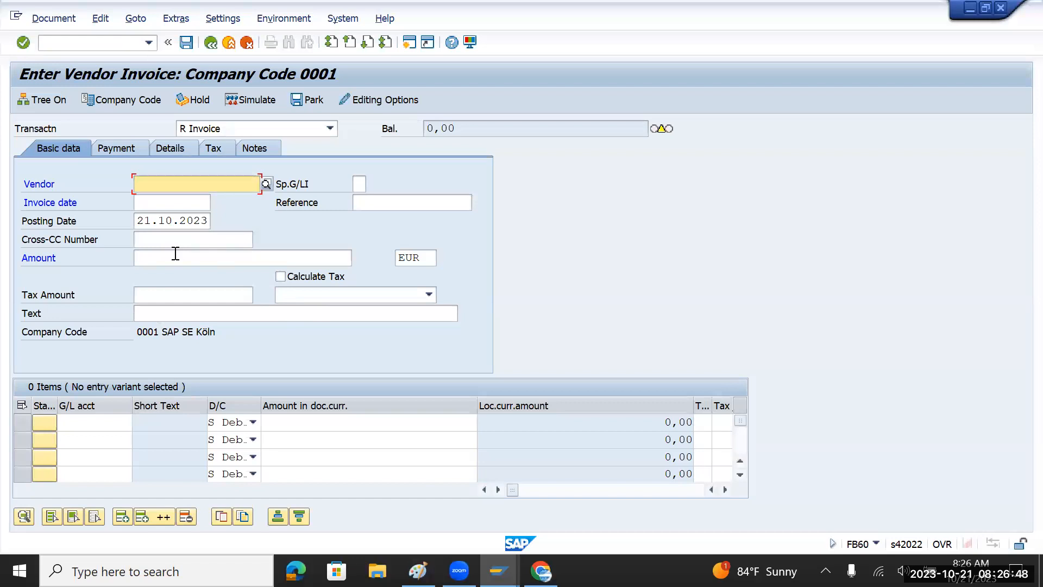
Step through the first invoice line's amount, tax and text columns to its G/L account.
left_click(308, 425)
key("Tab")
key("Tab")
key("Tab")
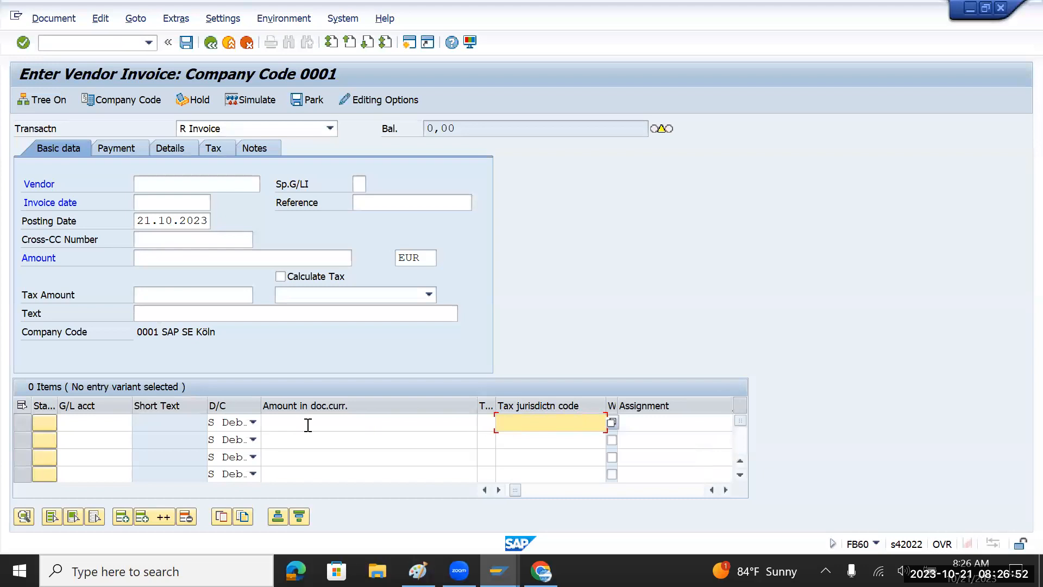
key("Tab")
key("Tab")
key("Tab")
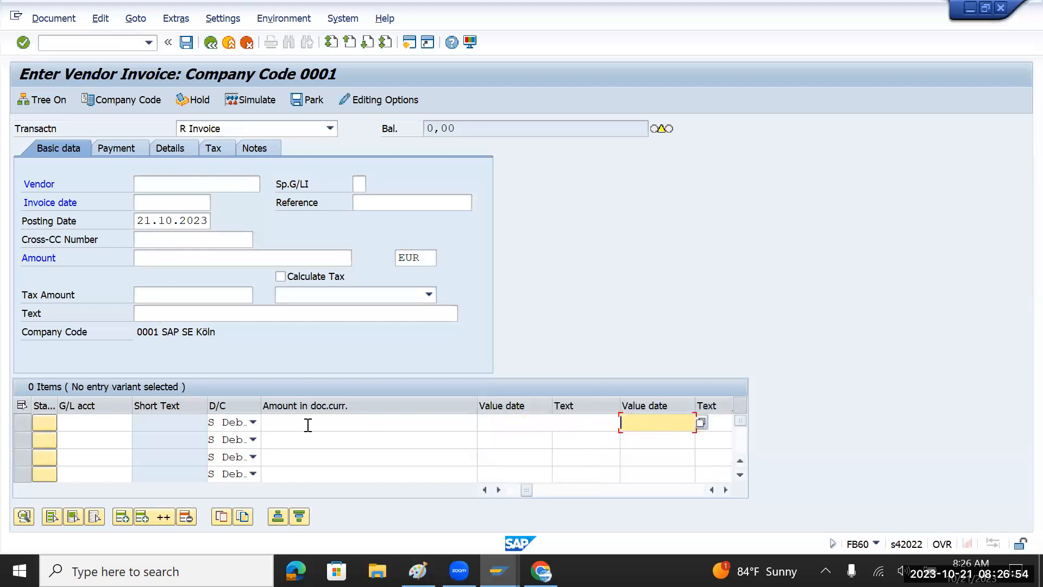
key("Tab")
key("Tab")
key("Tab")
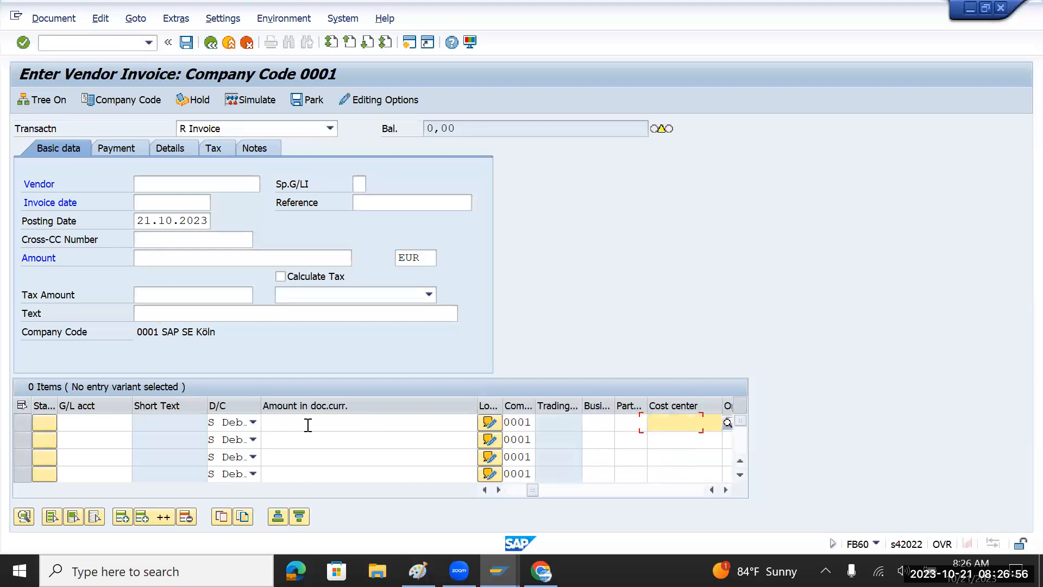
key("Tab")
left_click(103, 427)
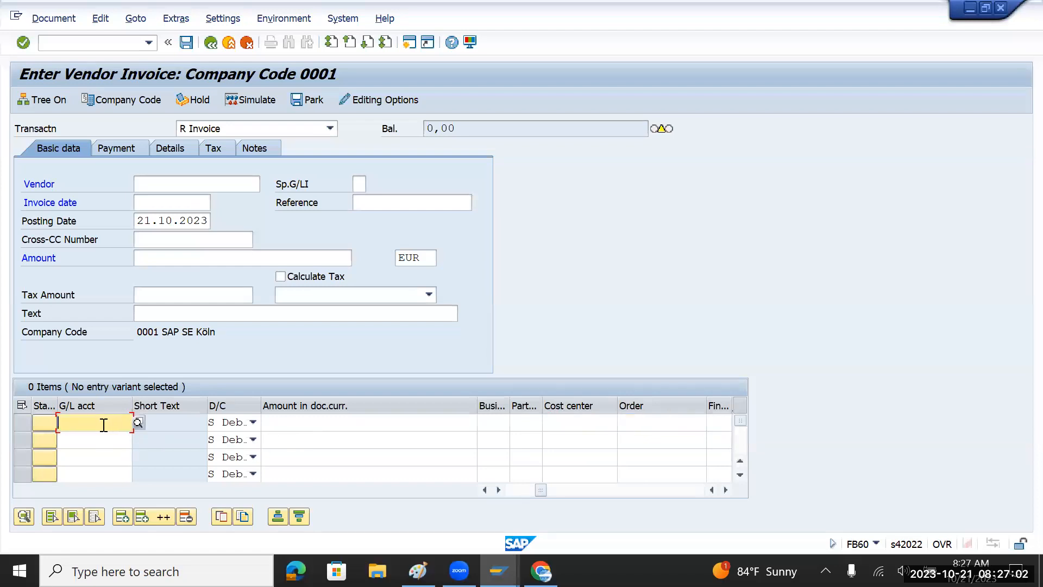
Fill the invoice's Vendor field with an existing supplier picked from the suggestion list.
left_click(138, 185)
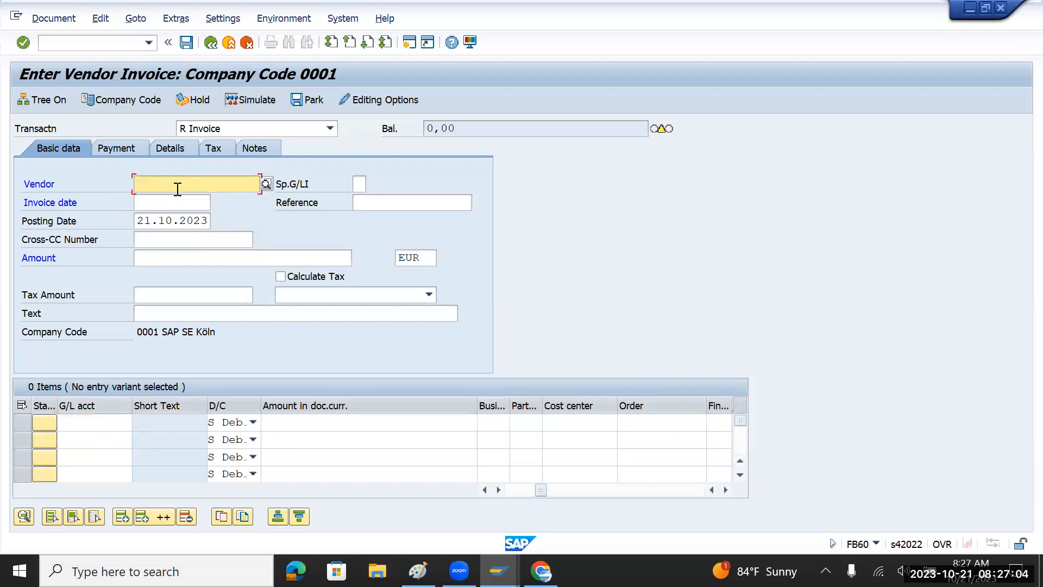
type("12345")
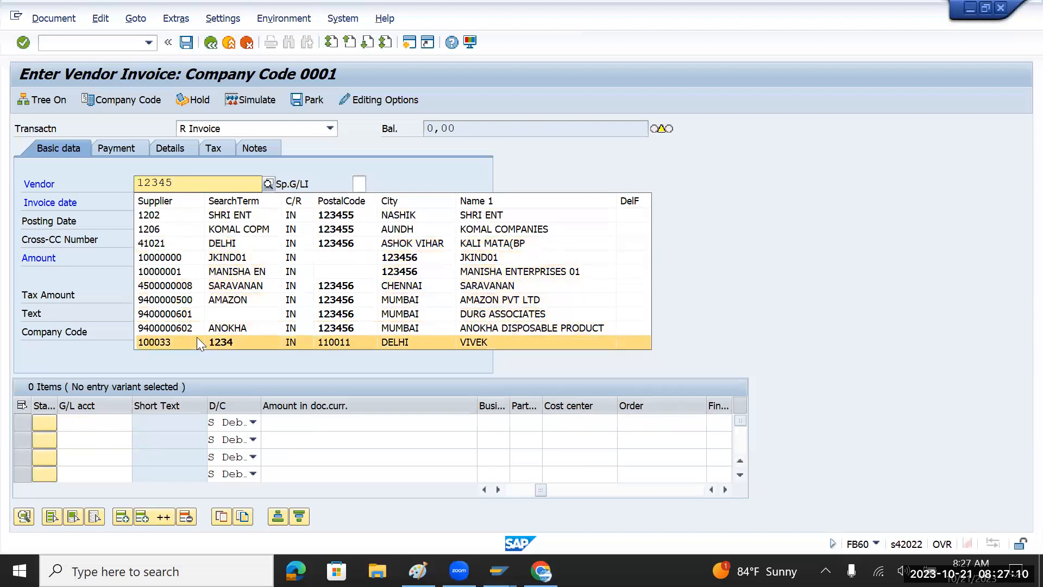
left_click(240, 233)
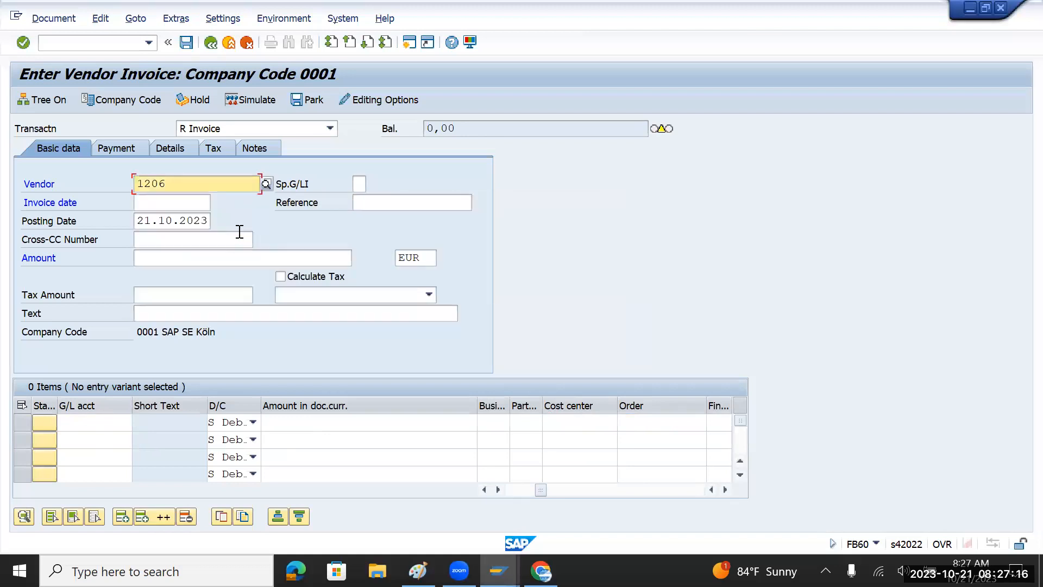
left_click(112, 423)
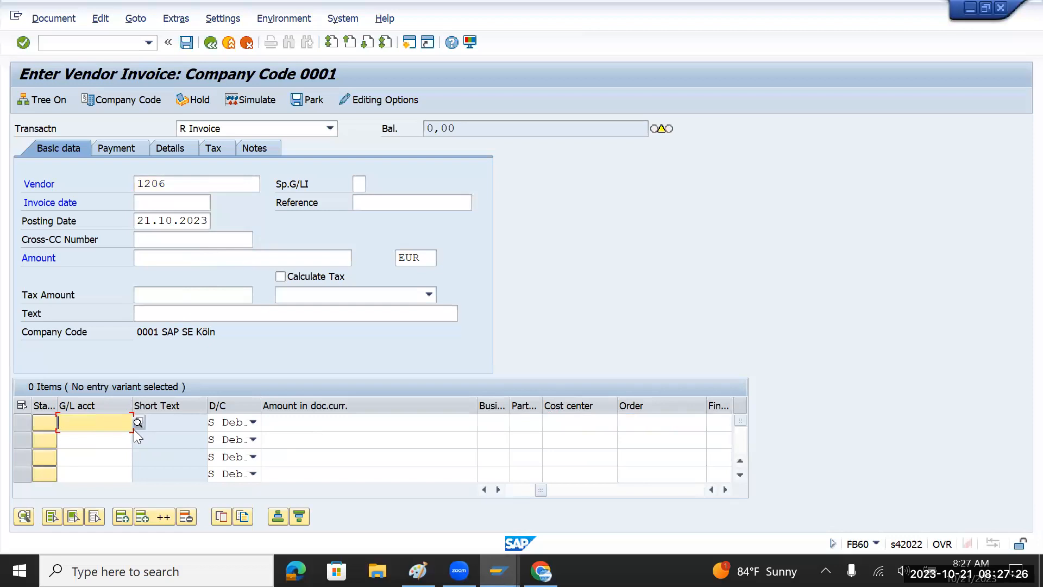
Enter G/L account 40004000 on the first invoice line.
type("R")
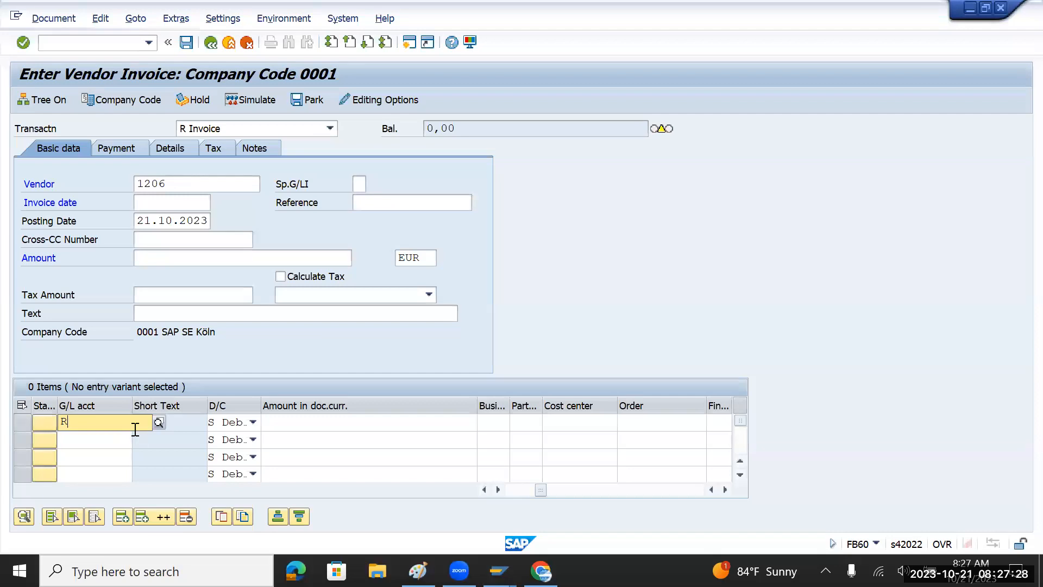
key("BackSpace")
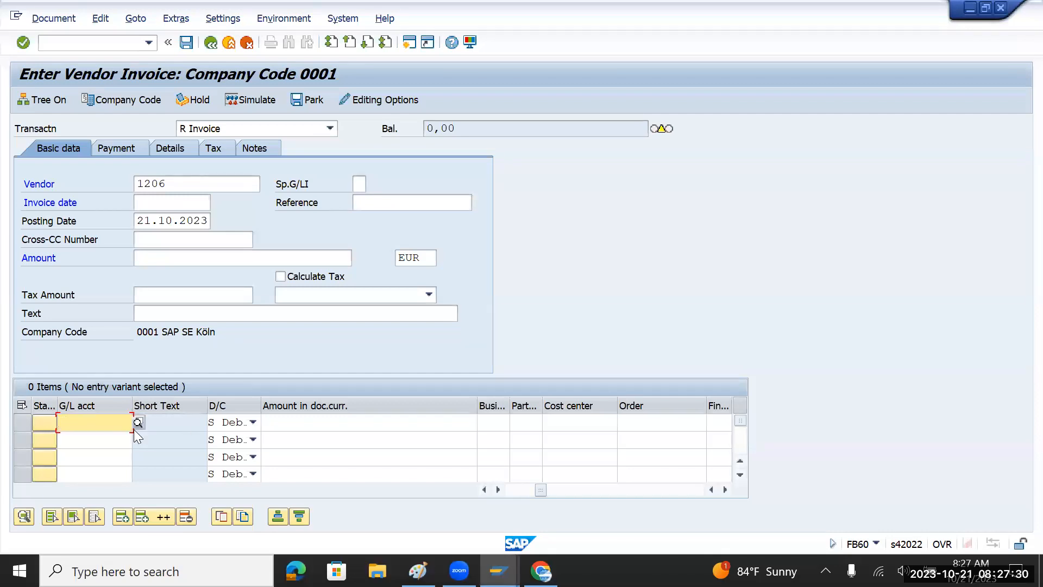
type("100")
key("BackSpace")
key("BackSpace")
key("BackSpace")
type("4000400")
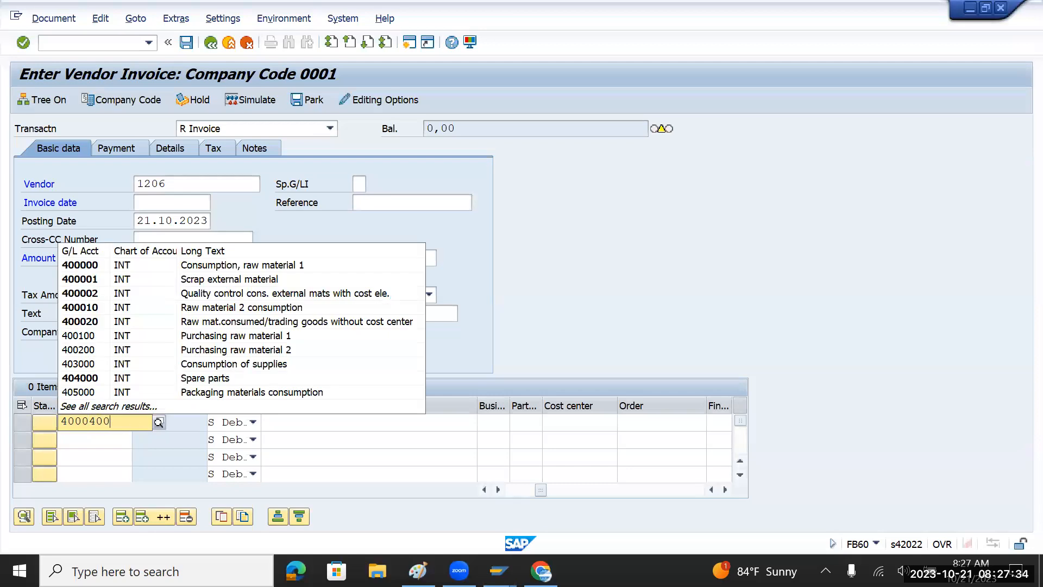
key("BackSpace")
key("BackSpace")
key("BackSpace")
key("BackSpace")
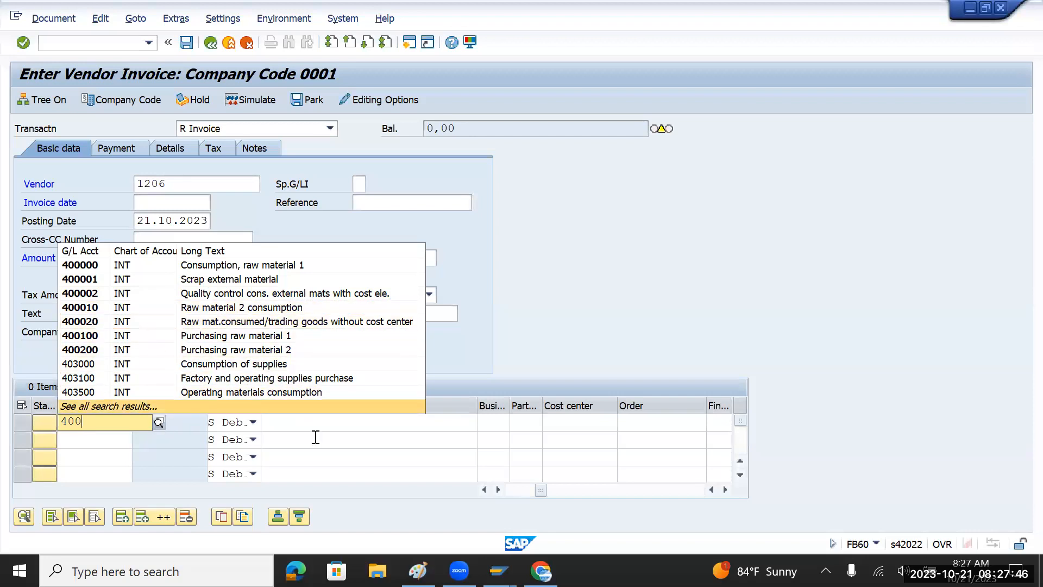
type("04000")
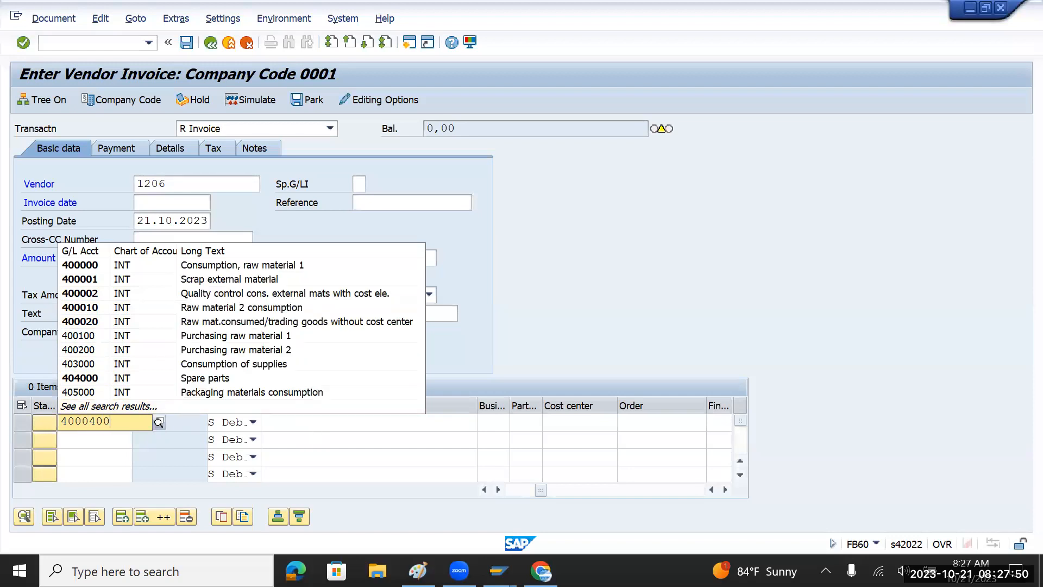
key("Tab")
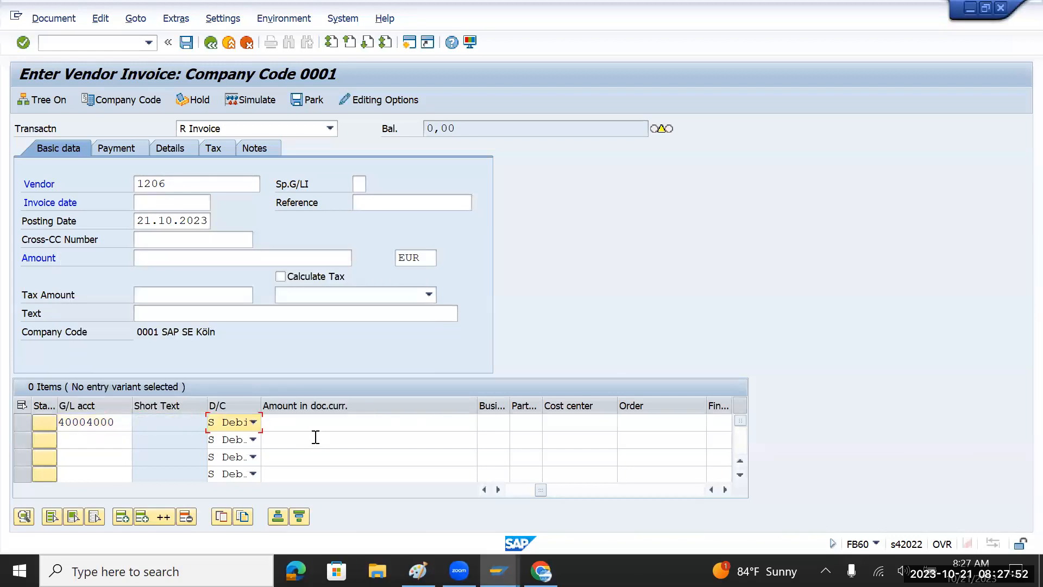
Move through the line's columns to the Cost center field, then return to the IMG guide.
key("Tab")
key("Tab")
key("Tab")
key("Tab")
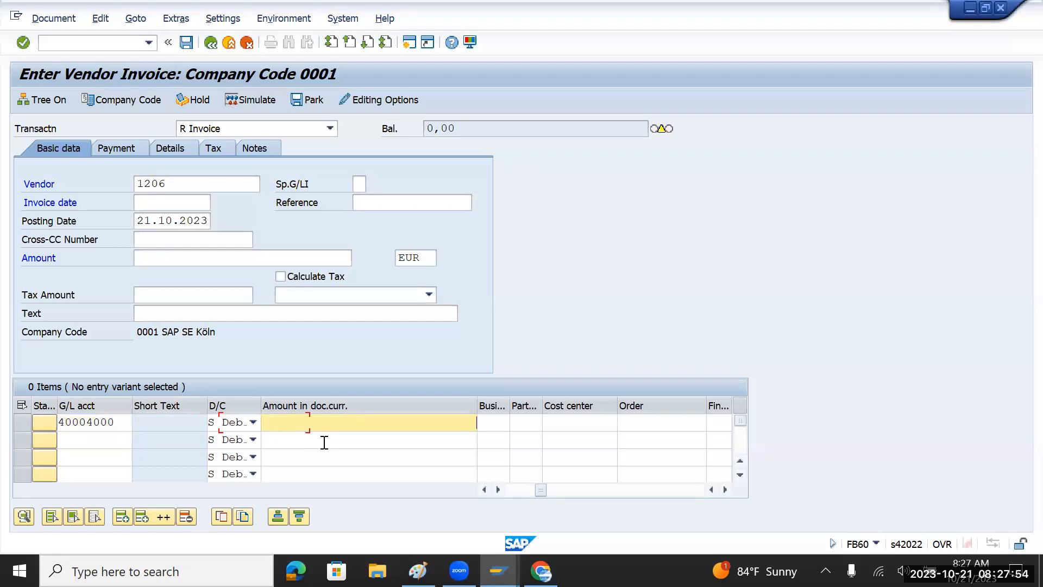
key("Tab")
key("Tab")
key("Tab")
key("Tab")
key("Tab")
key("Tab")
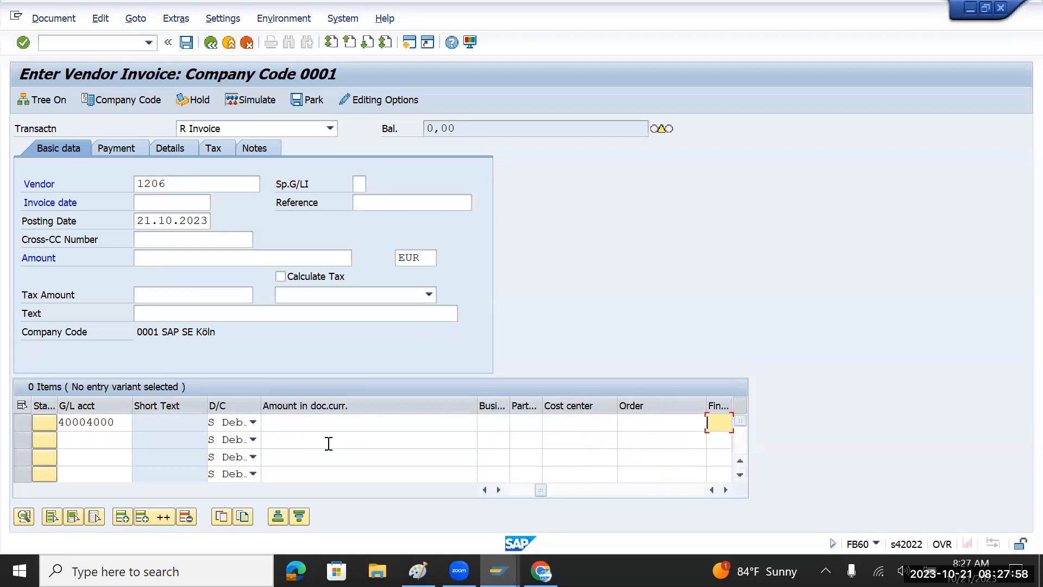
left_click(603, 424)
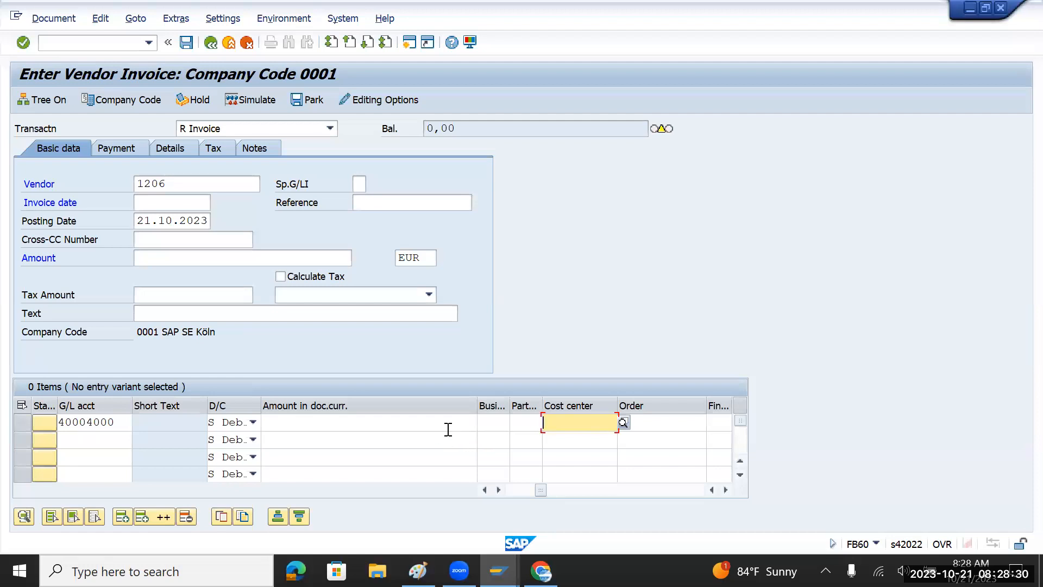
left_click(652, 426)
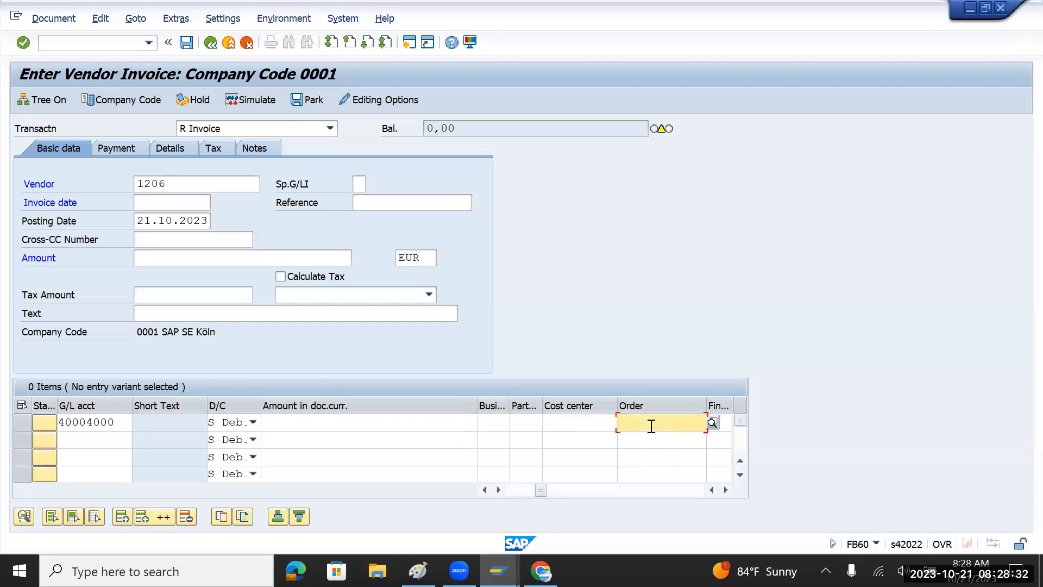
left_click(561, 421)
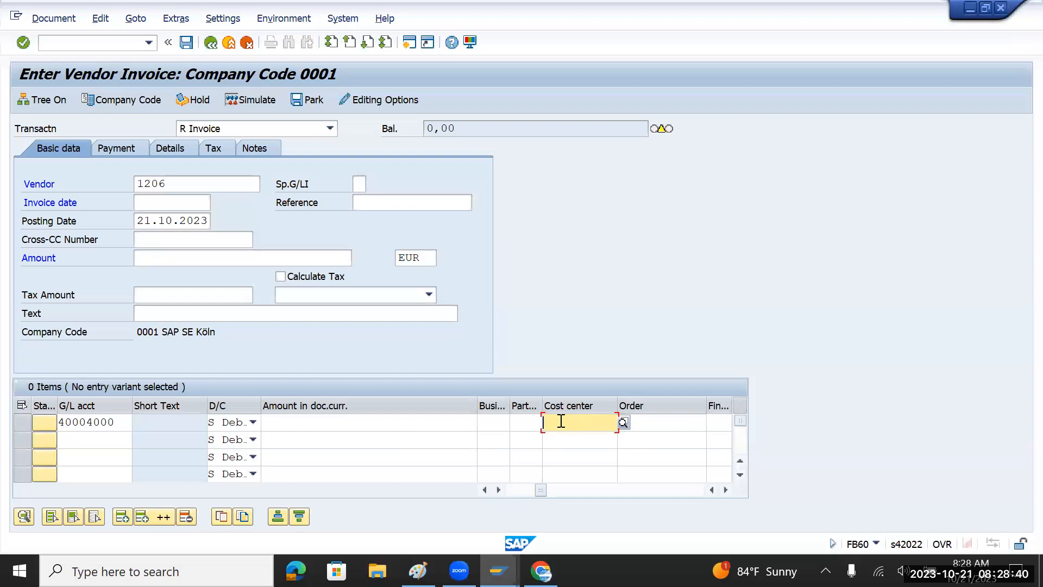
key("alt+Tab")
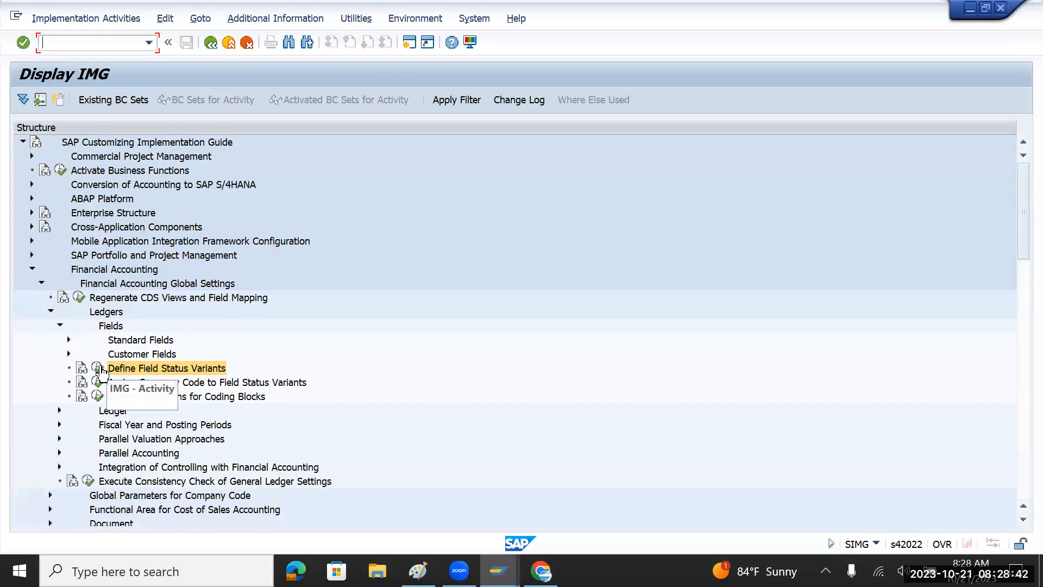
Copy field status variant 0001 as new variant TMFV named 'TATA Motor FV'.
left_click(98, 370)
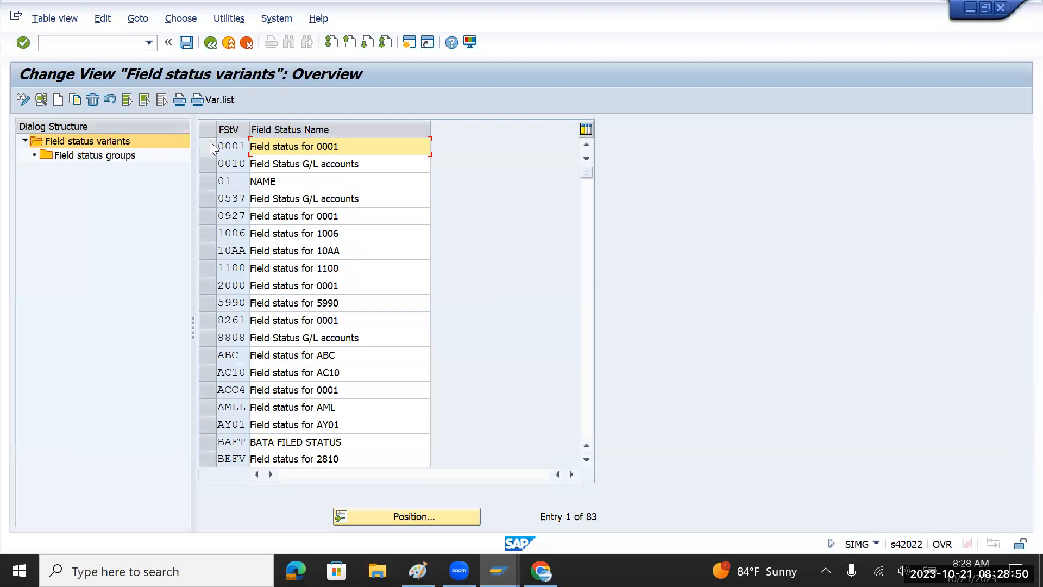
left_click(209, 142)
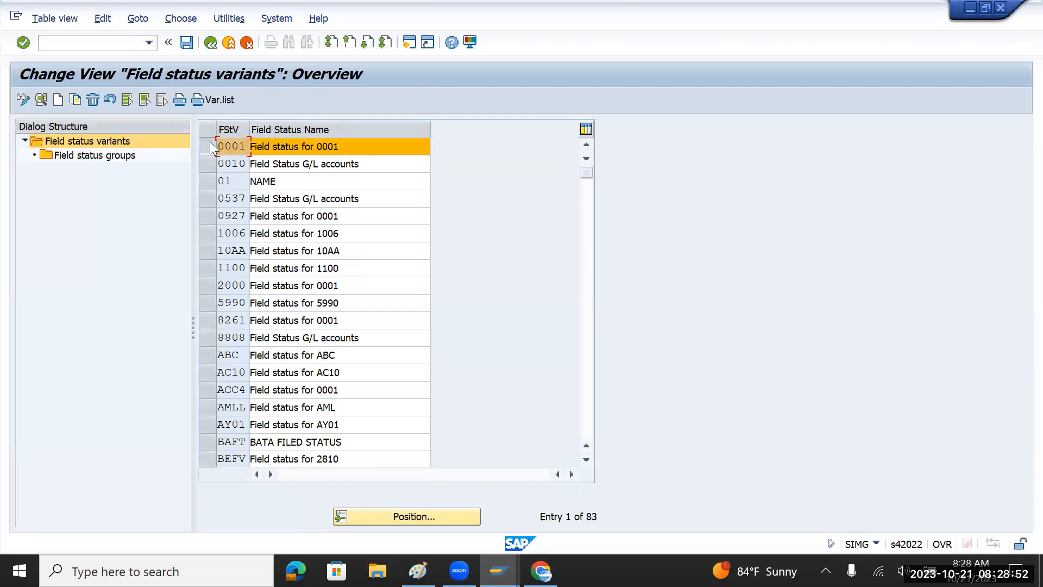
left_click(74, 98)
type("TM")
type("FV")
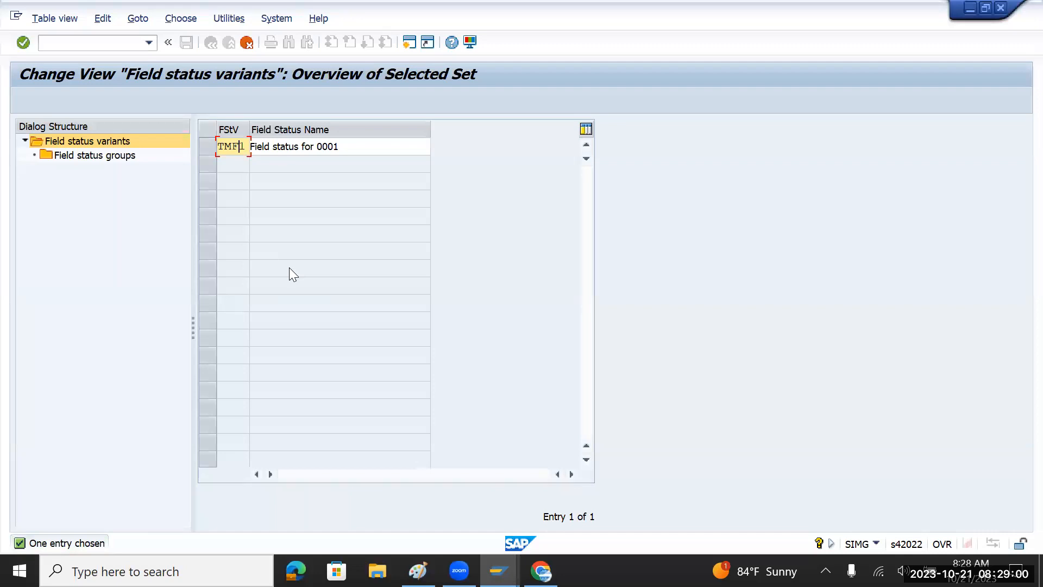
key("Tab")
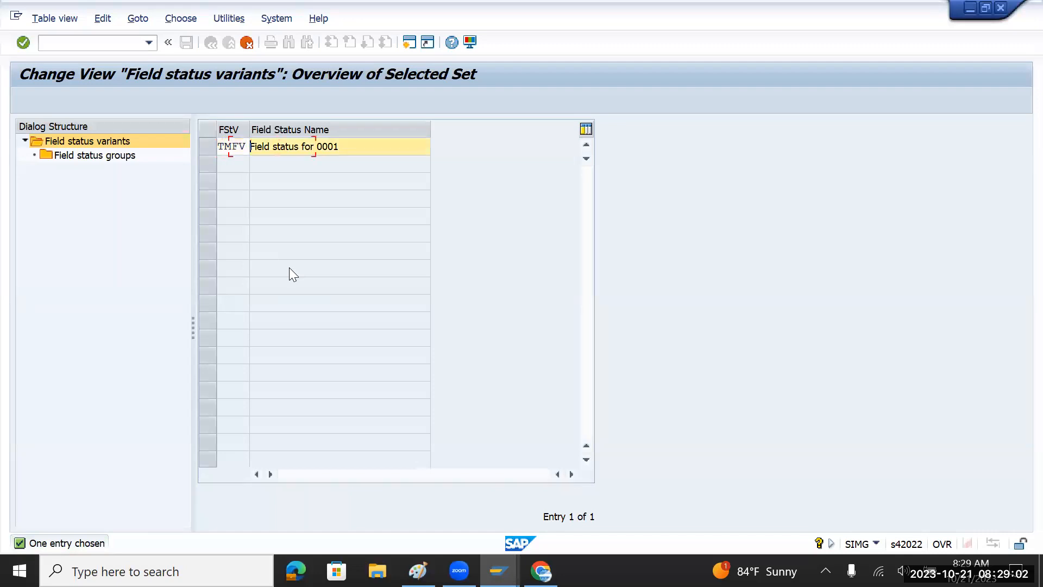
type("TATA")
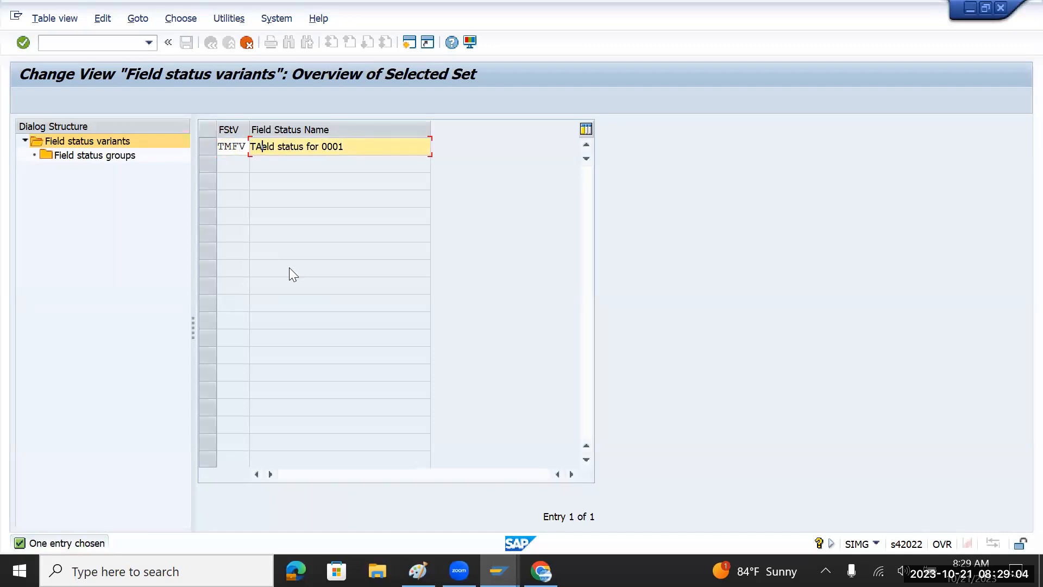
type("M")
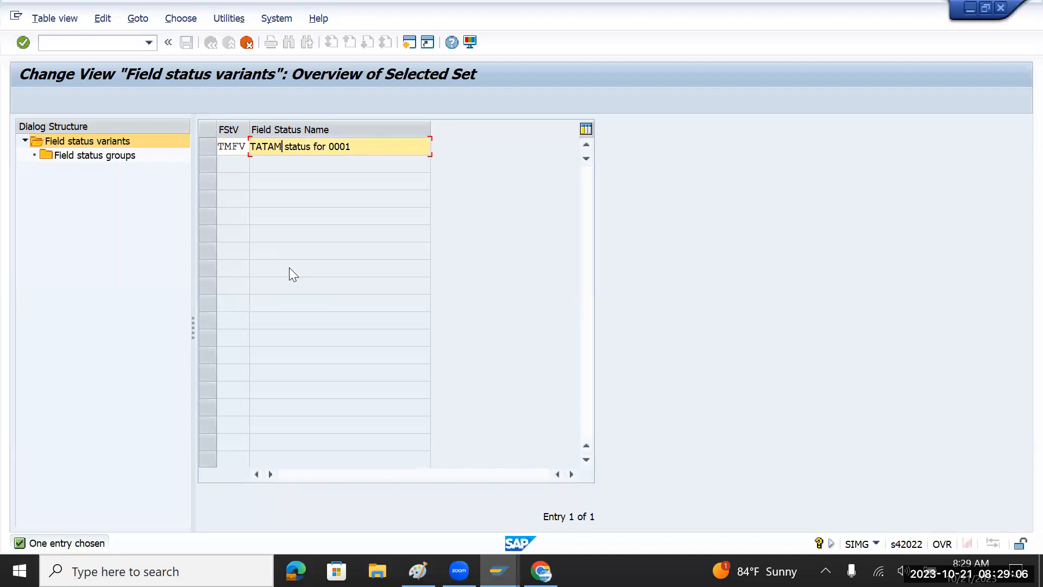
key("BackSpace")
type("Motor FV")
key("Delete")
key("Delete")
key("Delete")
key("Delete")
key("Delete")
key("Delete")
key("Delete")
key("Return")
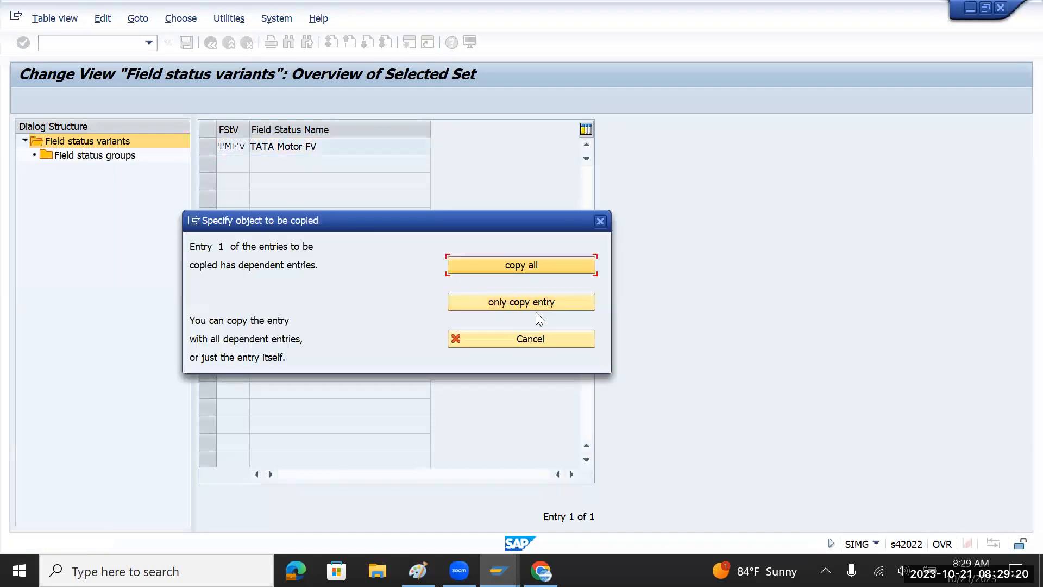
Copy all 43 dependent entries, save TMFV under the customizing request, and select it.
left_click(531, 266)
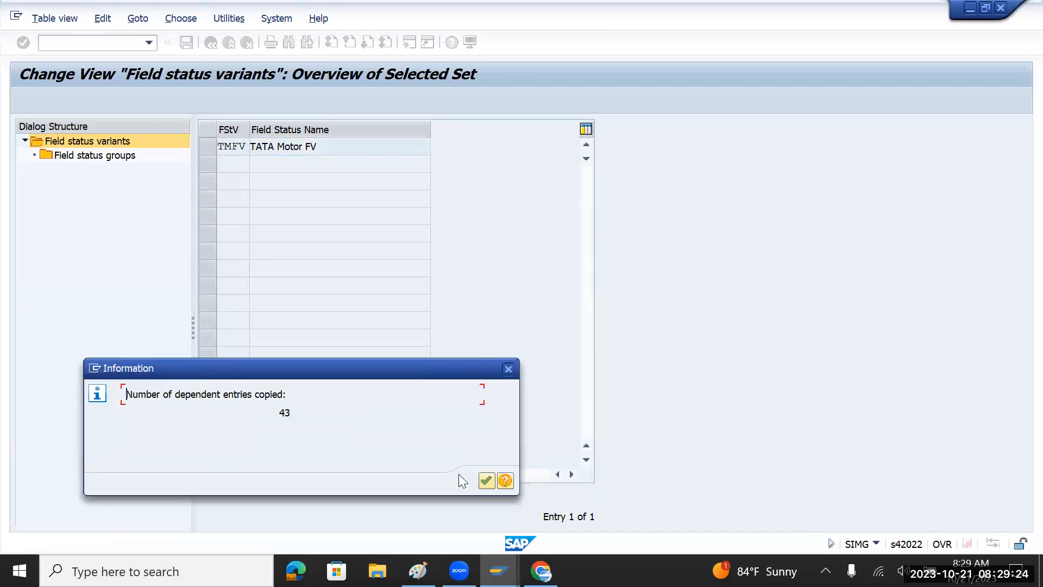
left_click(488, 481)
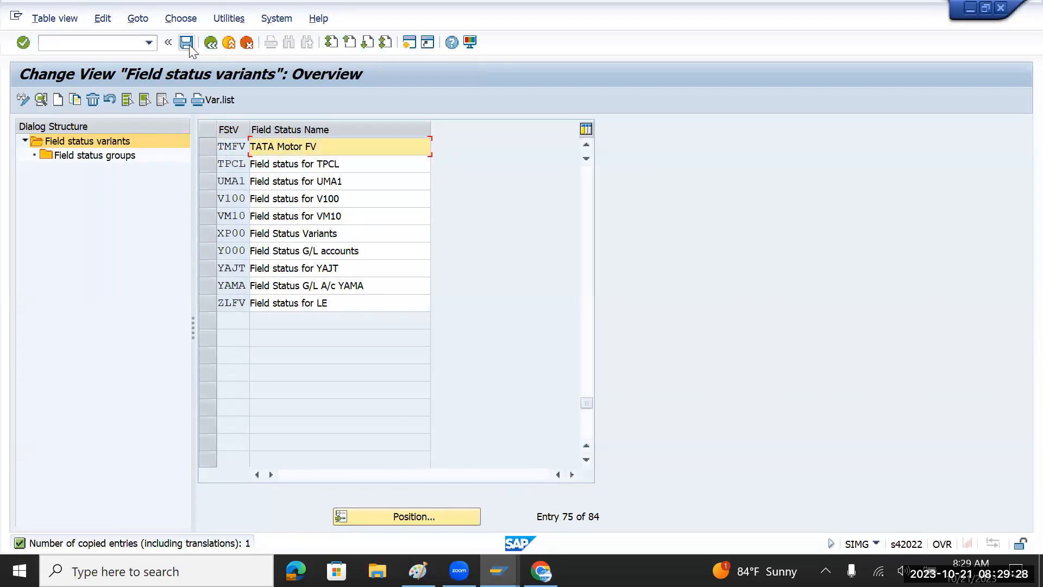
left_click(187, 44)
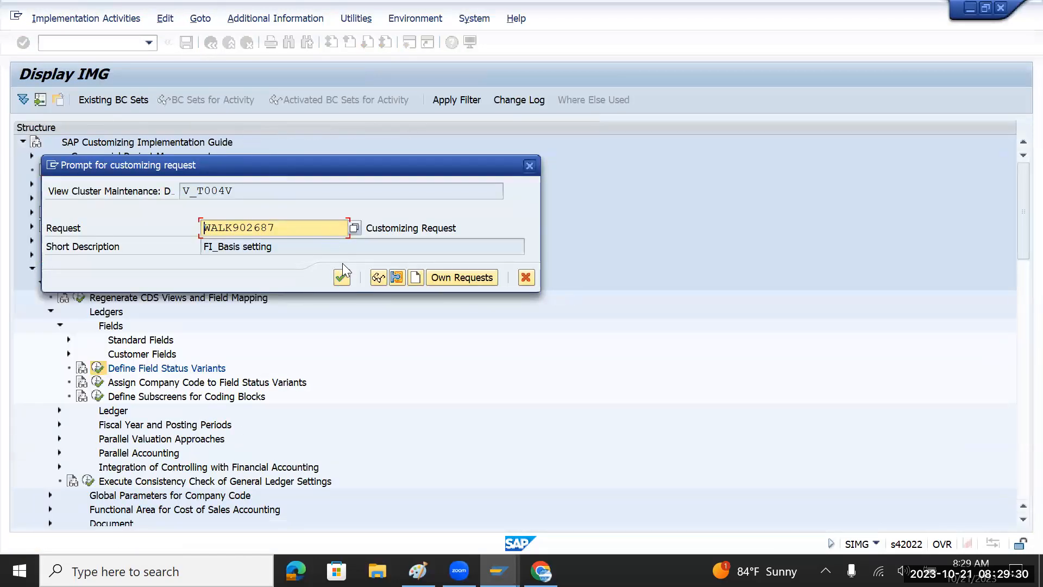
left_click(341, 278)
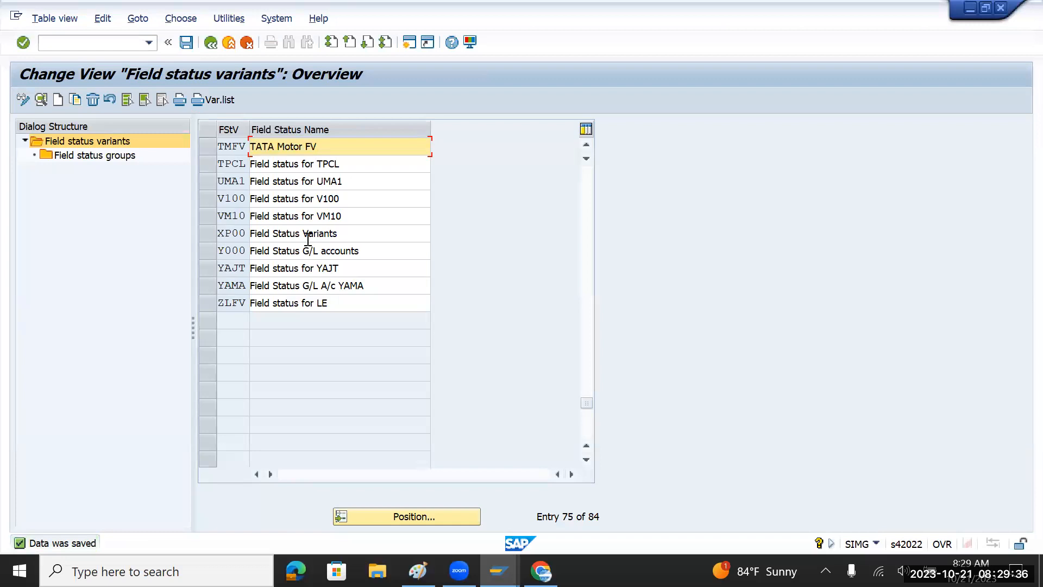
left_click(208, 147)
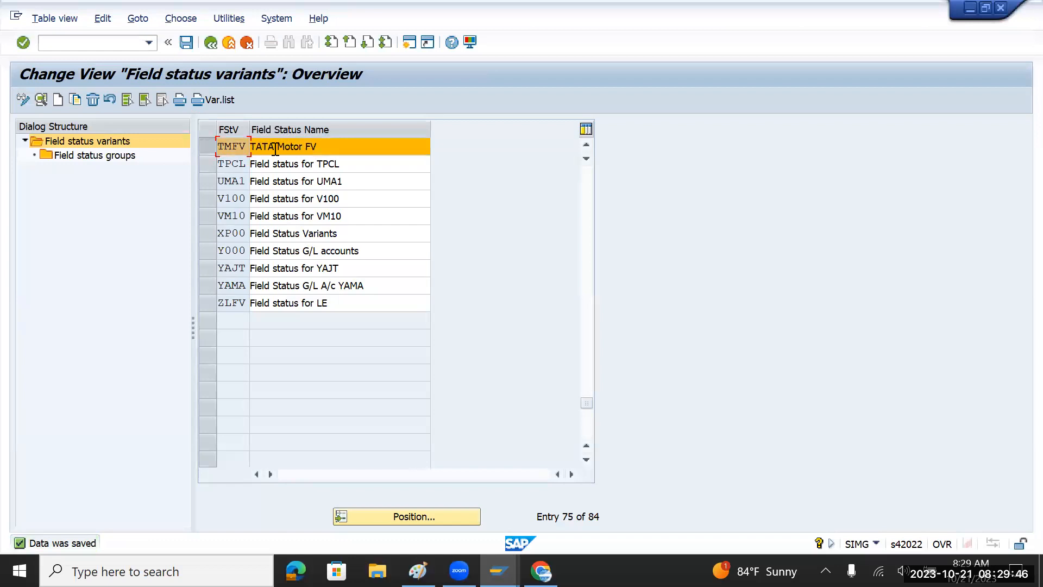
Open TMFV's field status groups list and drill into group G004 Cost accounts.
double_click(121, 156)
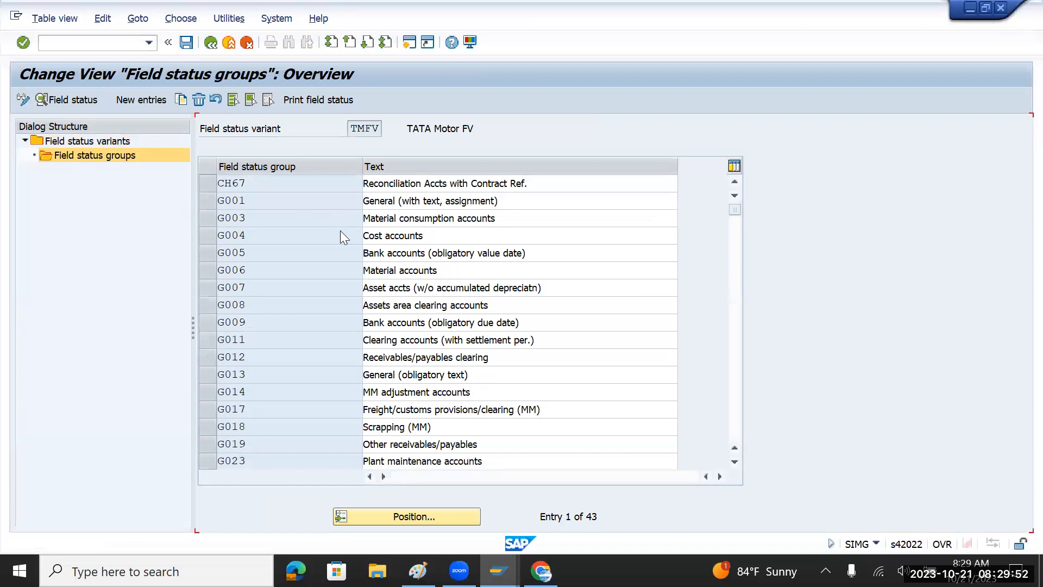
scroll(340, 230, "down", 8)
scroll(341, 230, "down", 4)
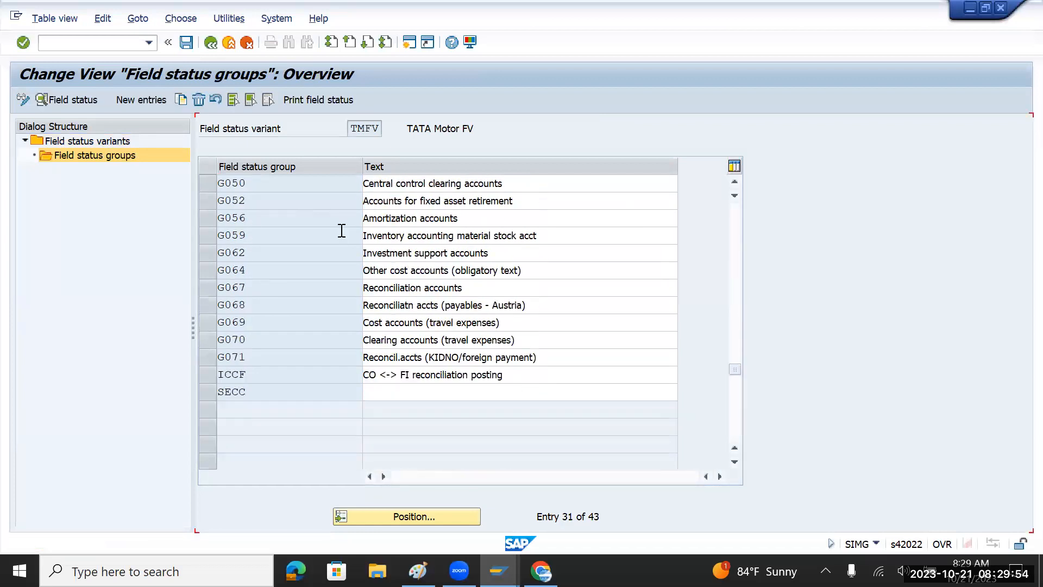
scroll(341, 230, "up", 2)
scroll(342, 231, "up", 7)
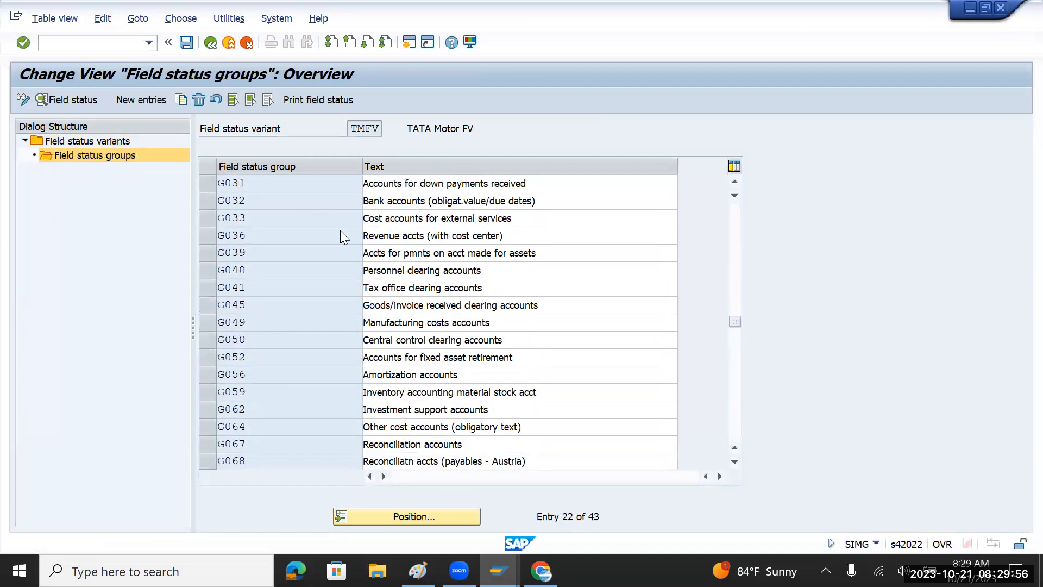
scroll(343, 233, "up", 3)
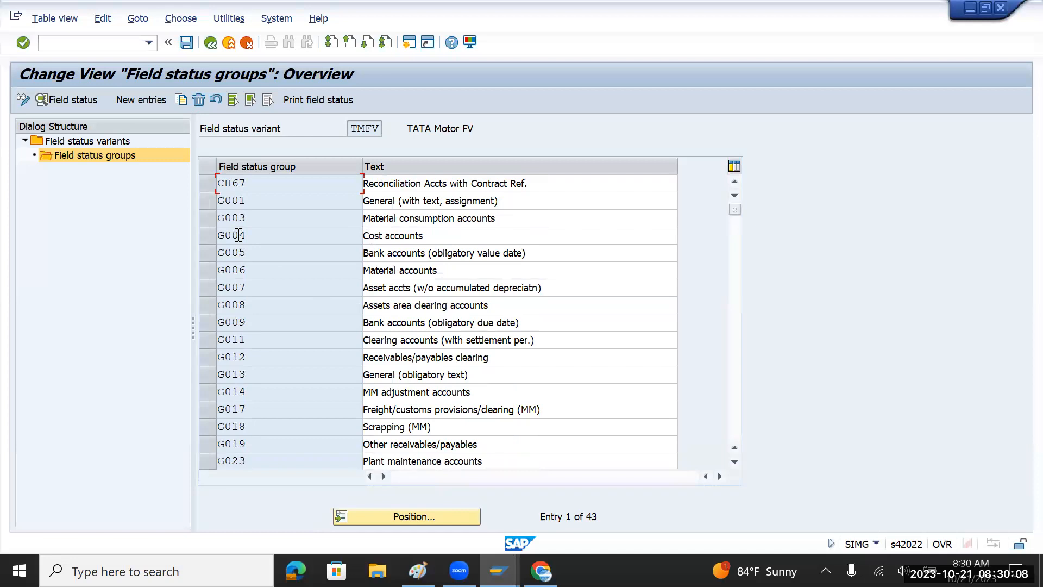
key("alt+Tab")
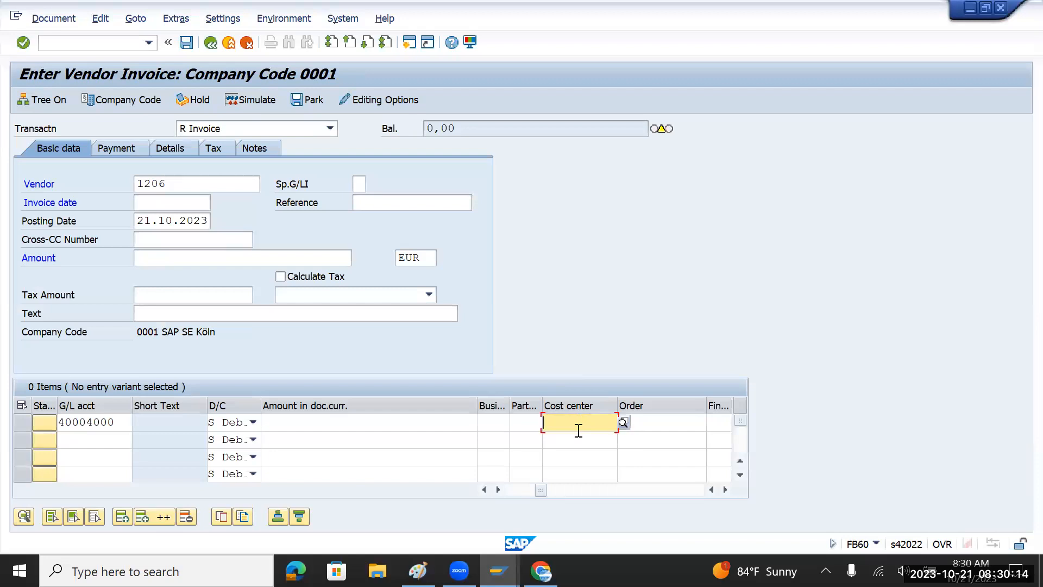
key("alt+Tab")
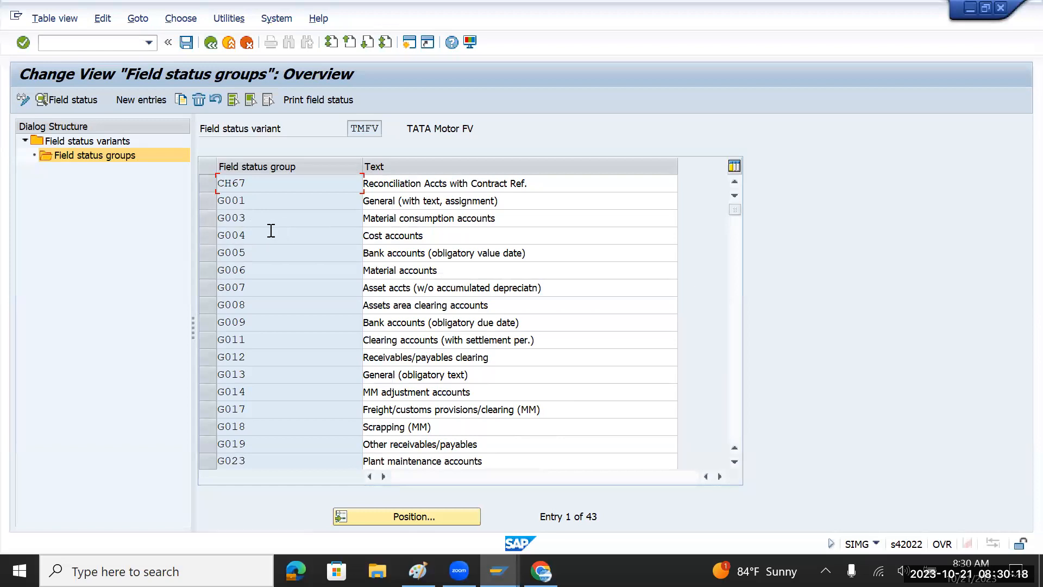
double_click(233, 235)
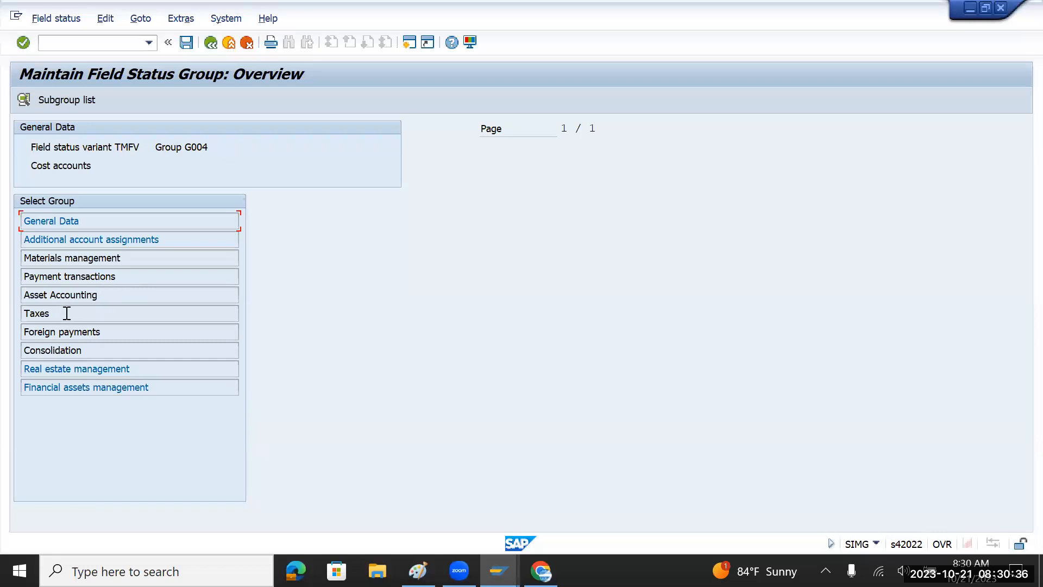
Highlight the Taxes, Asset Accounting and Payment transactions subgroups, then show G004's Additional account assignments.
left_click_drag(51, 314, 20, 314)
left_click_drag(126, 294, 20, 296)
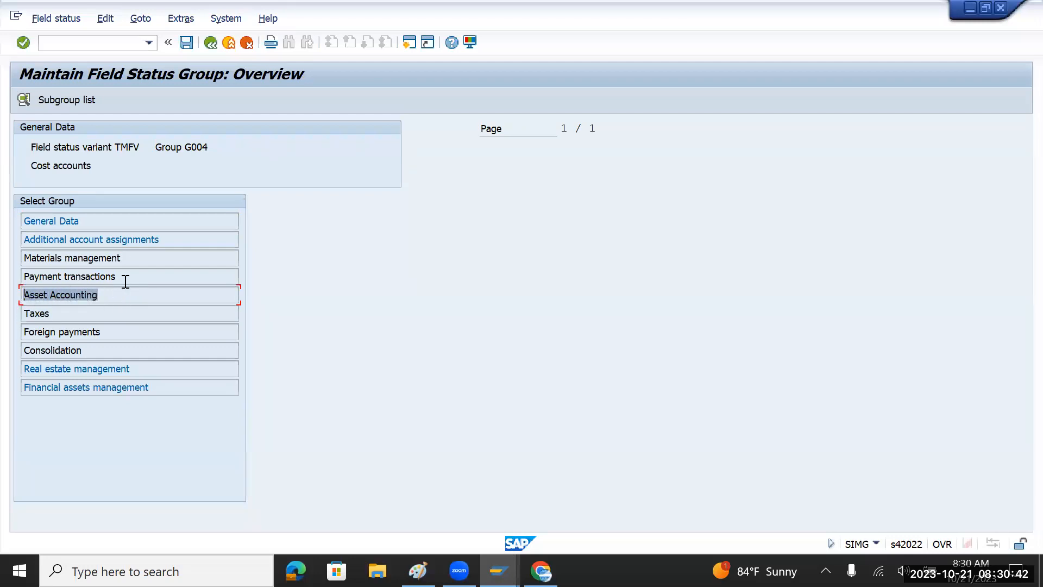
left_click_drag(132, 279, 28, 276)
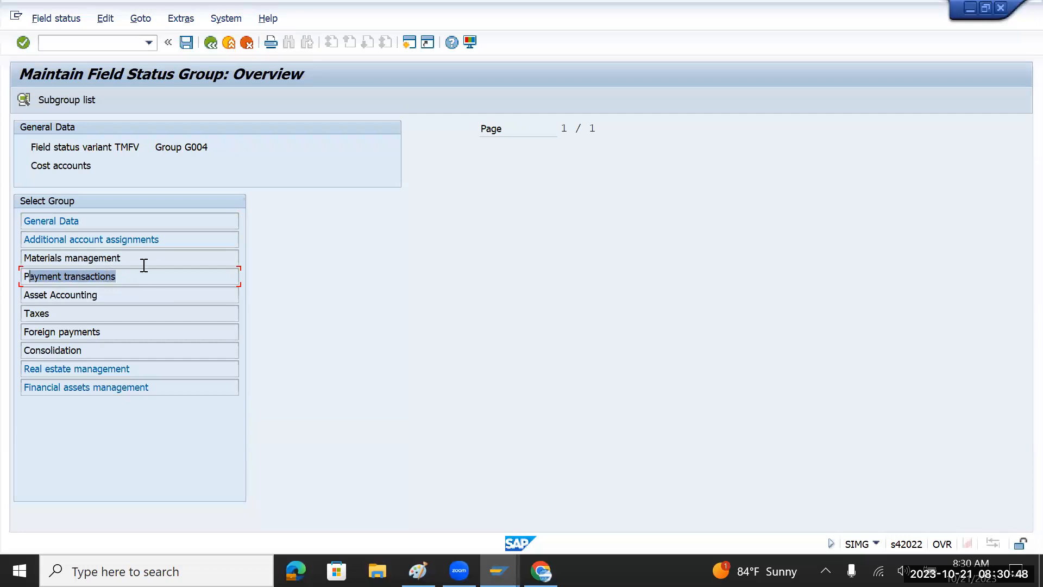
double_click(104, 240)
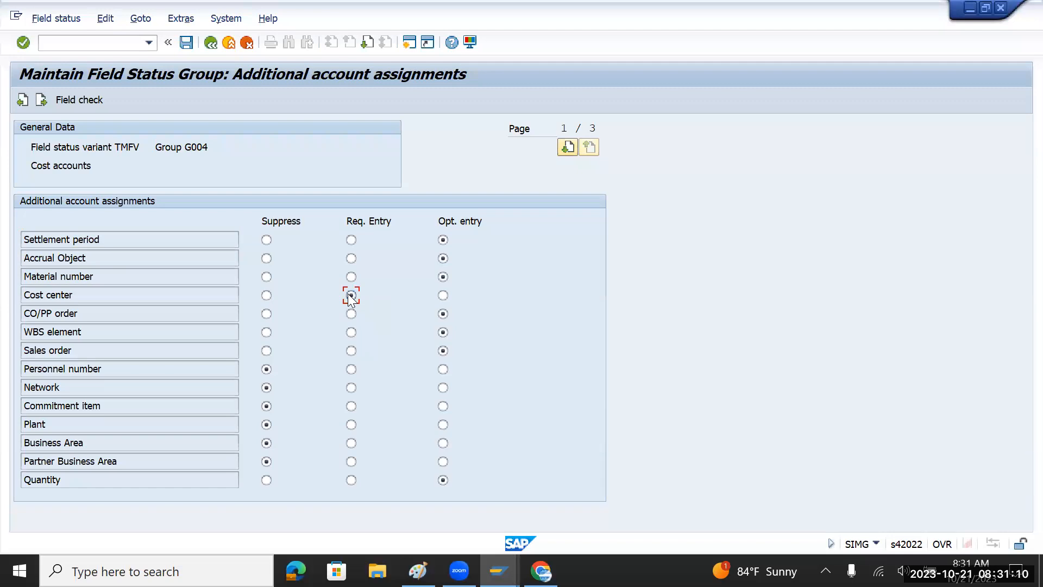
Make Cost center an optional entry for group G004 and check the vendor invoice screen.
key("alt+Tab")
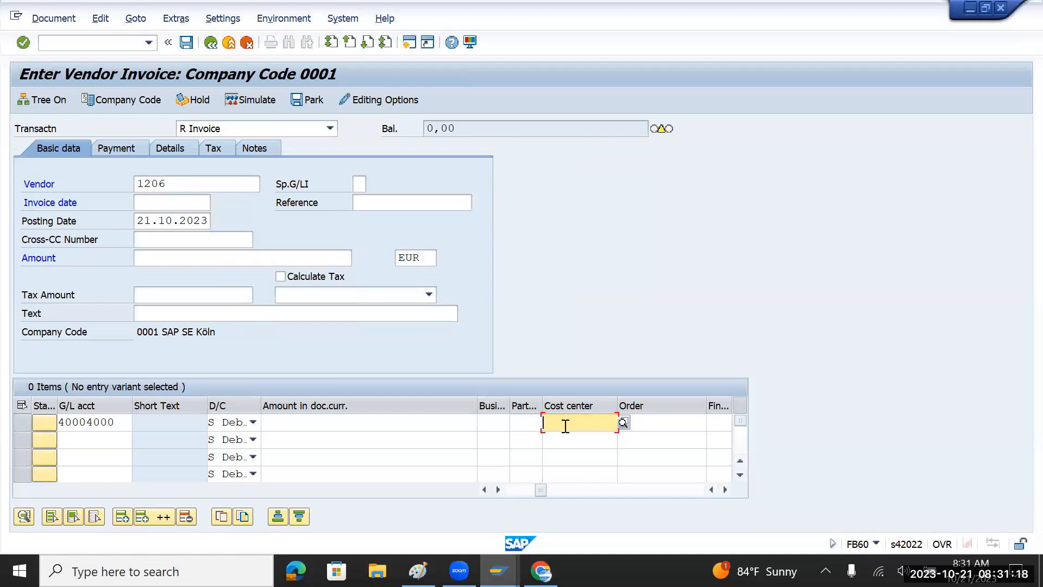
key("alt+Tab")
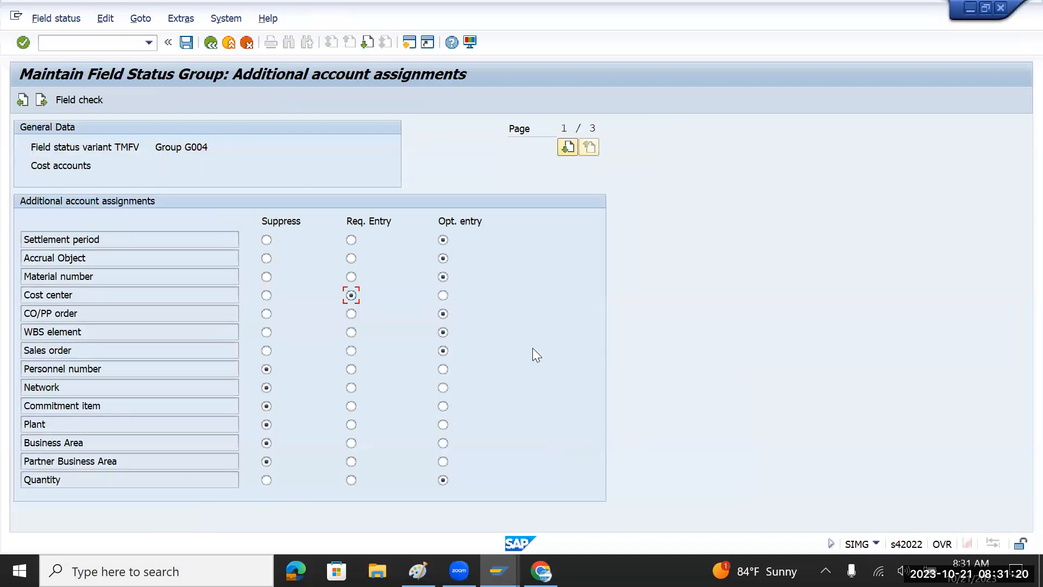
left_click(443, 296)
key("alt+Tab")
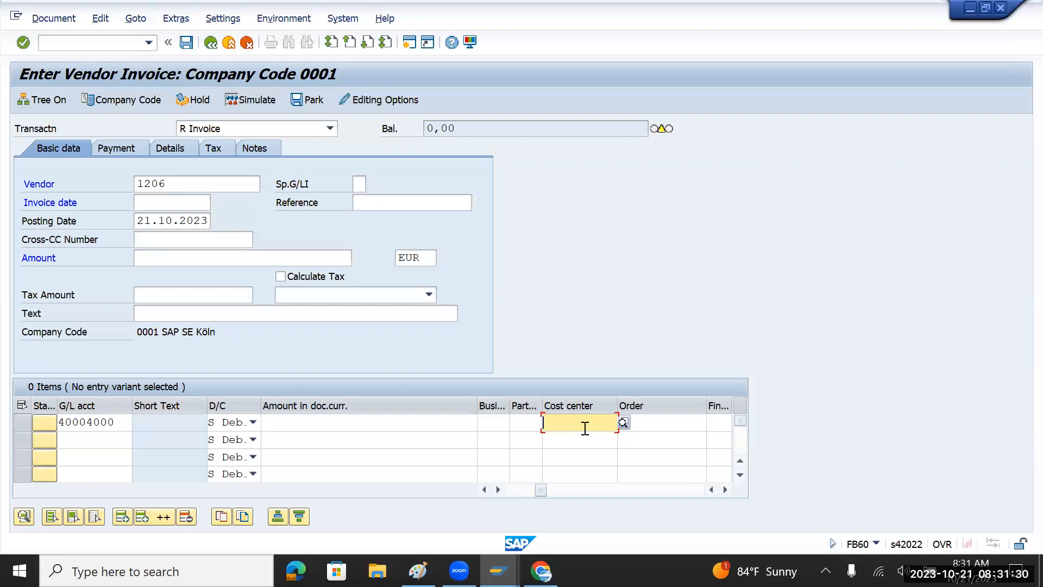
key("alt+Tab")
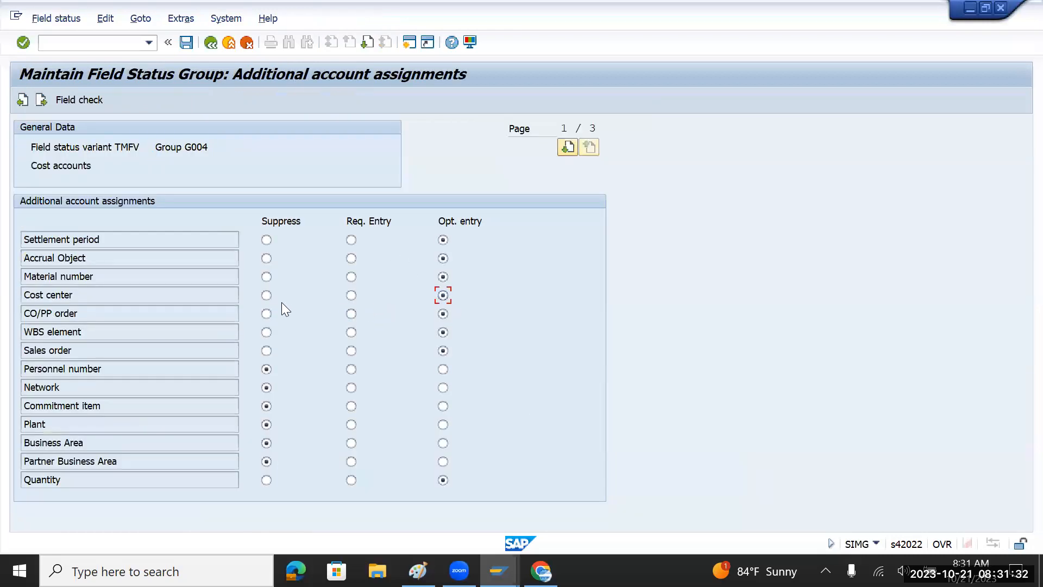
Try suppressing Cost center, then restore it to optional entry and save.
left_click(266, 295)
key("alt+Tab")
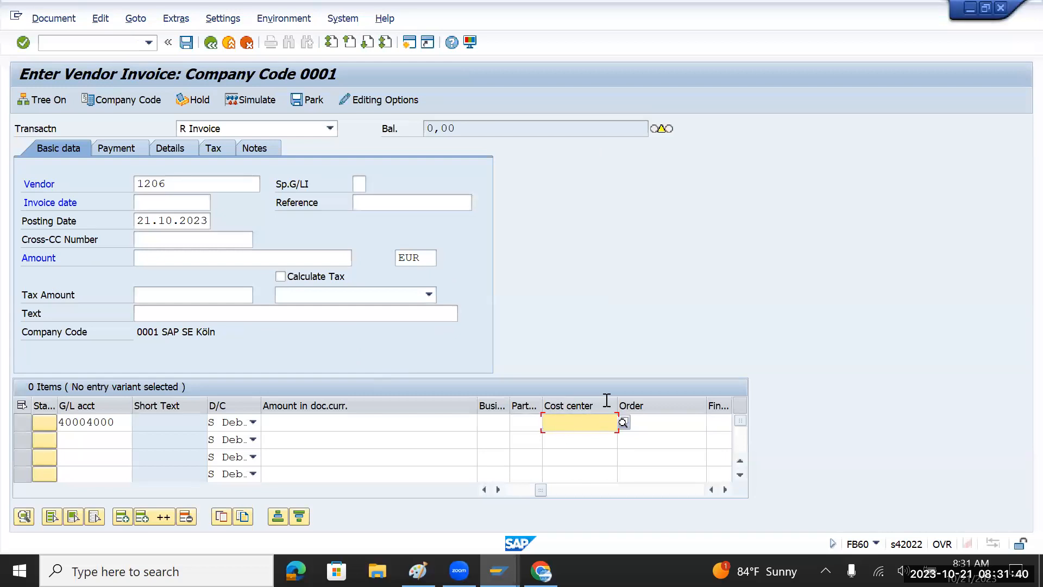
key("alt+Tab")
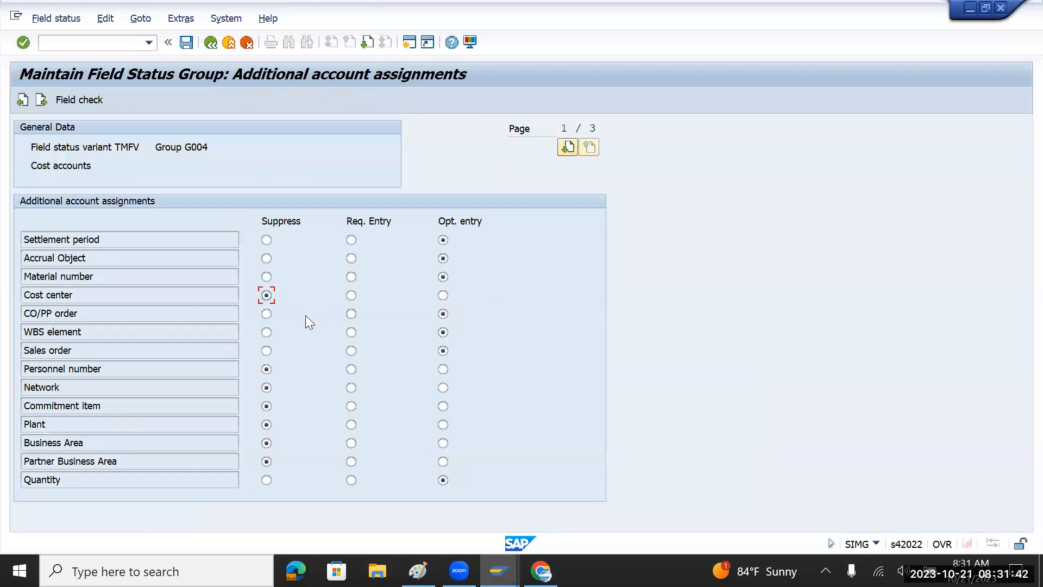
left_click(441, 294)
left_click(186, 44)
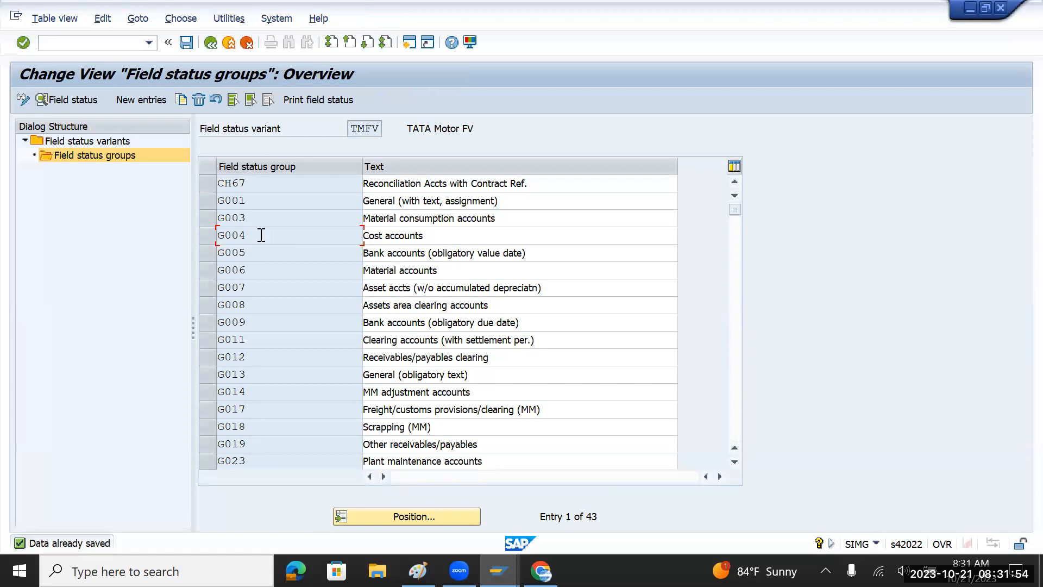
Highlight field status groups G004, G005, G014, G018 and the TMFV variant code.
left_click_drag(262, 235, 196, 235)
left_click_drag(453, 232, 338, 239)
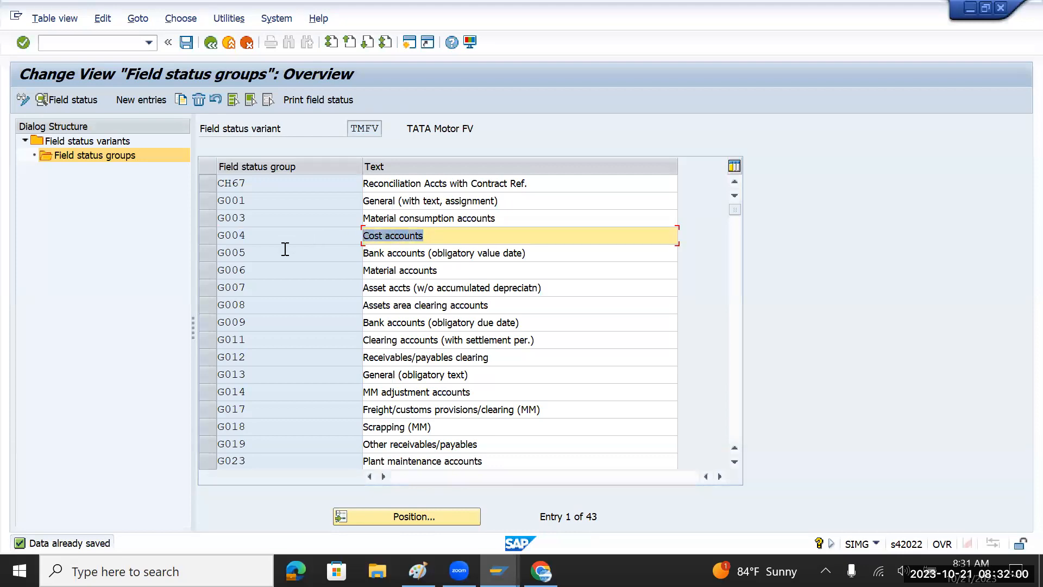
left_click_drag(250, 254, 212, 256)
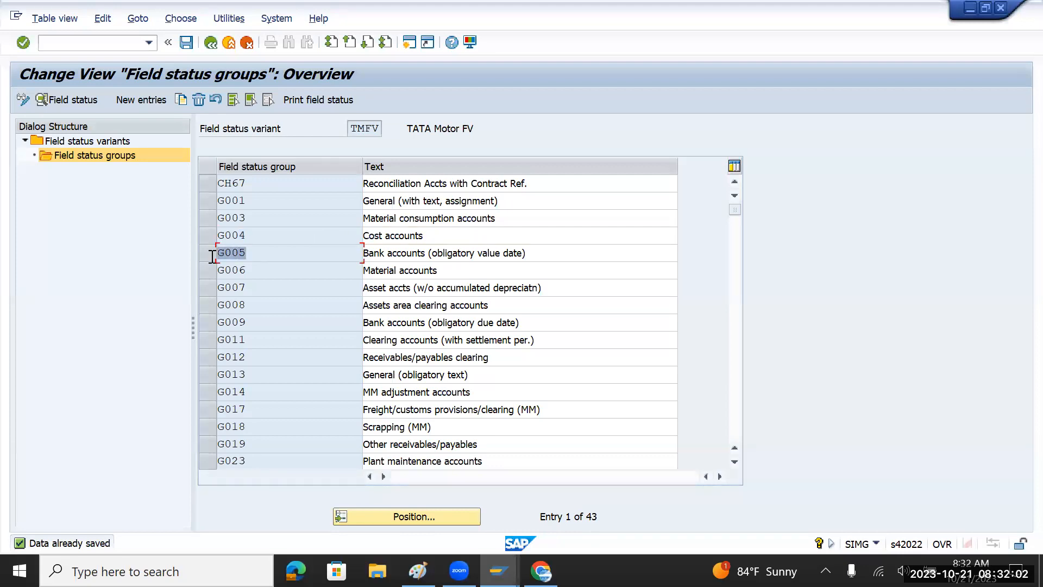
left_click_drag(255, 250, 199, 254)
left_click(258, 392)
left_click_drag(258, 392, 212, 395)
left_click(262, 429)
left_click_drag(262, 429, 207, 428)
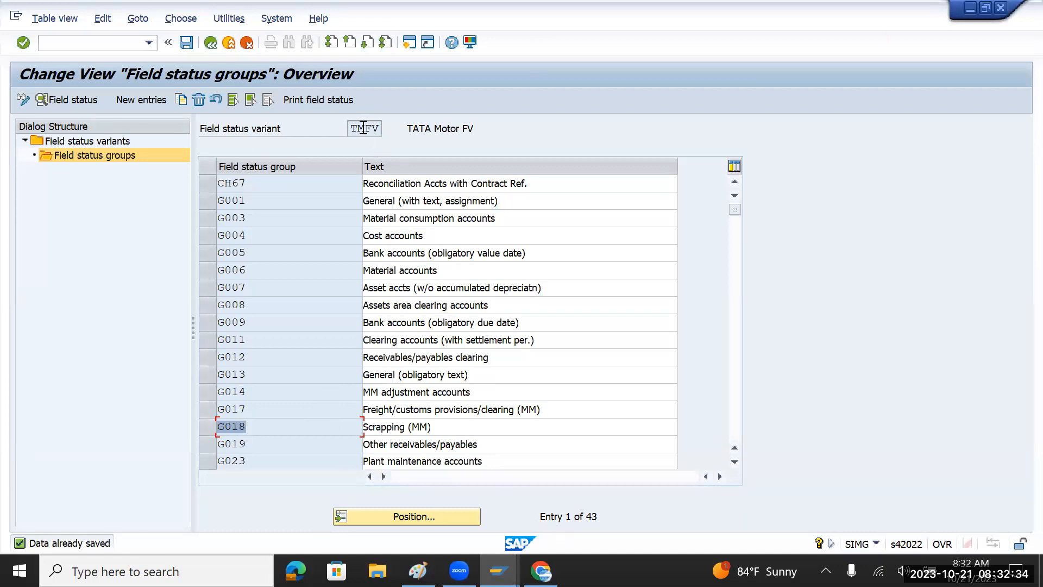
left_click_drag(349, 128, 367, 128)
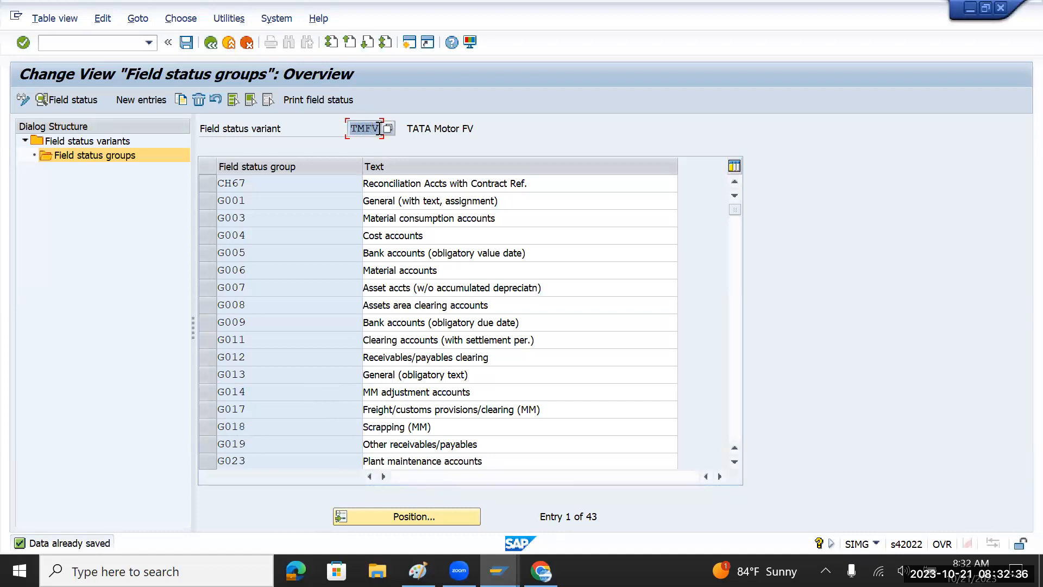
Return to the IMG tree and open Assign Company Code to Field Status Variants.
left_click(187, 43)
left_click(187, 43)
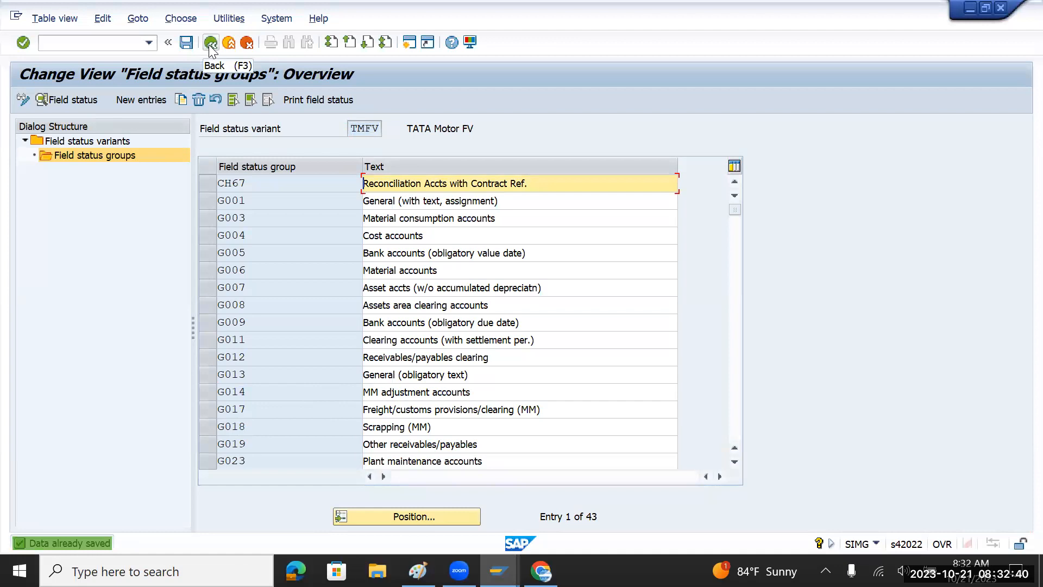
left_click(210, 44)
left_click(210, 46)
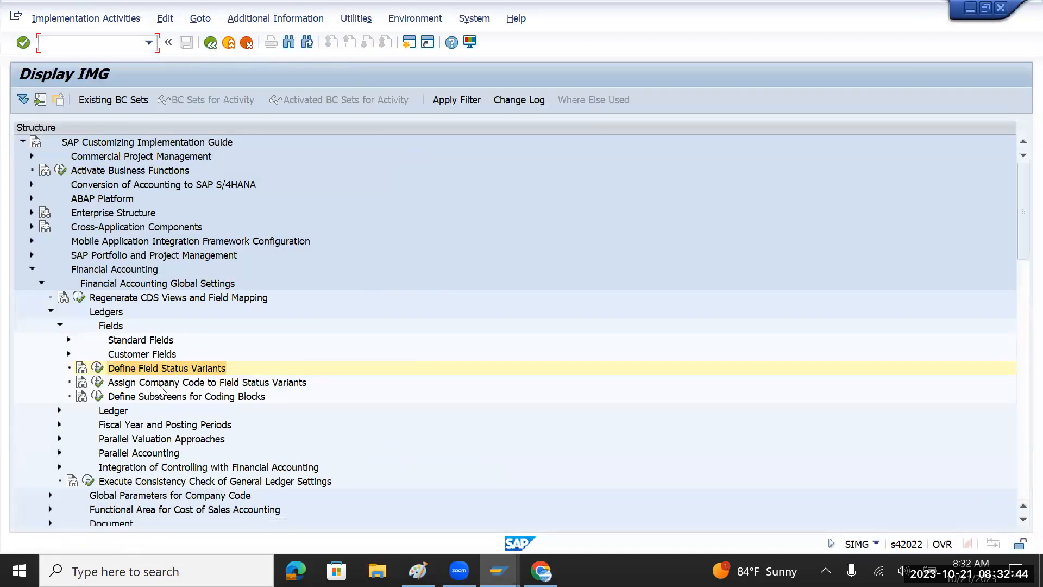
left_click(158, 382)
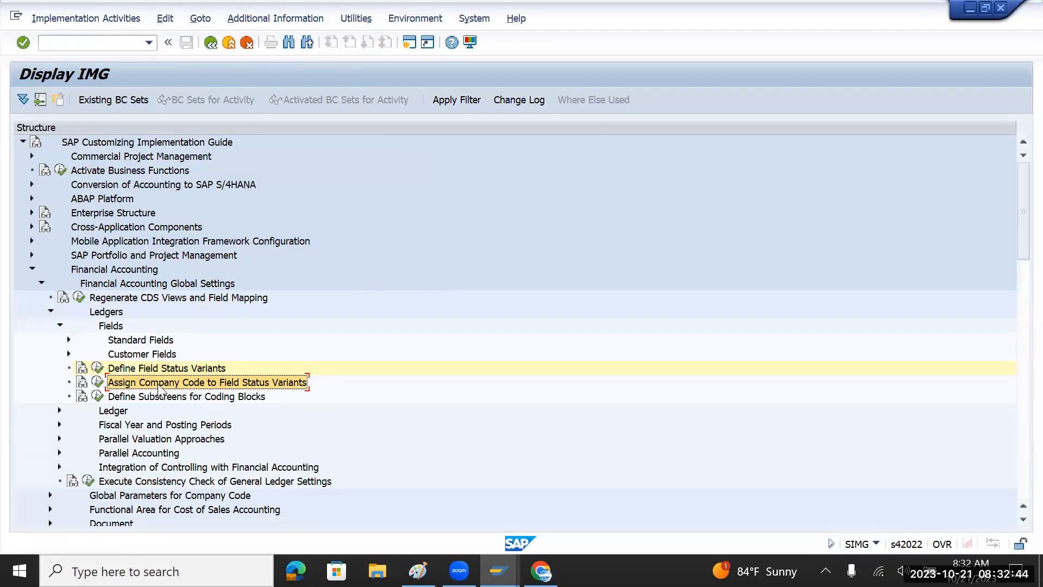
left_click(98, 382)
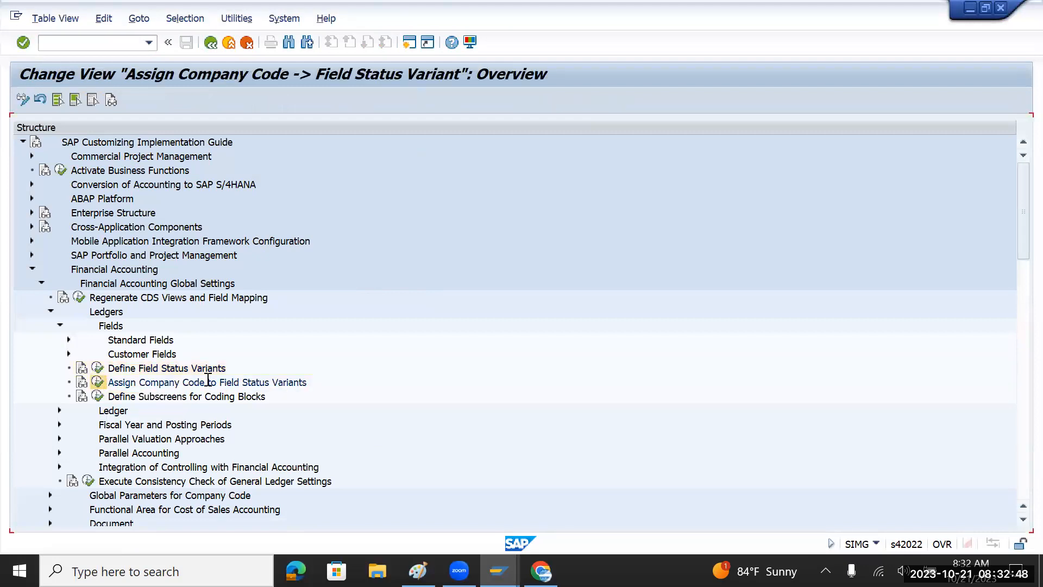
Assign field status variant TMFV to company code TMIN and save it under a customizing request.
left_click(228, 497)
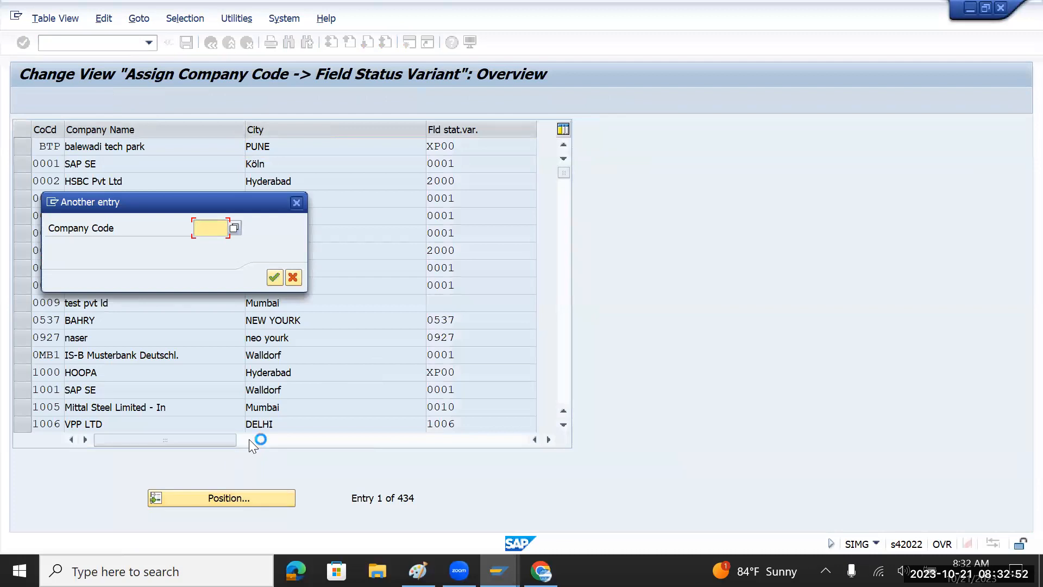
type("tm")
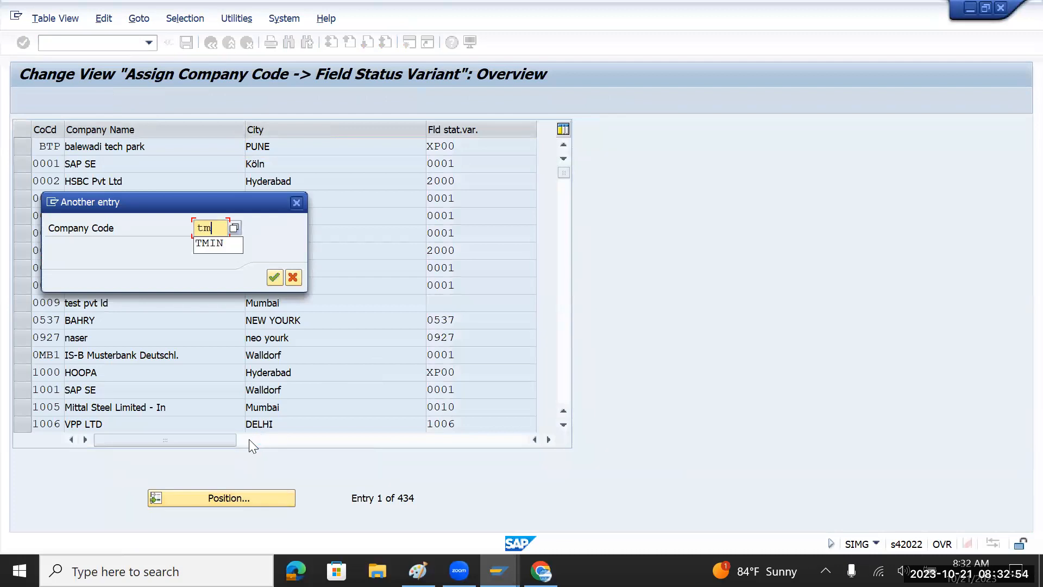
type("in")
key("Return")
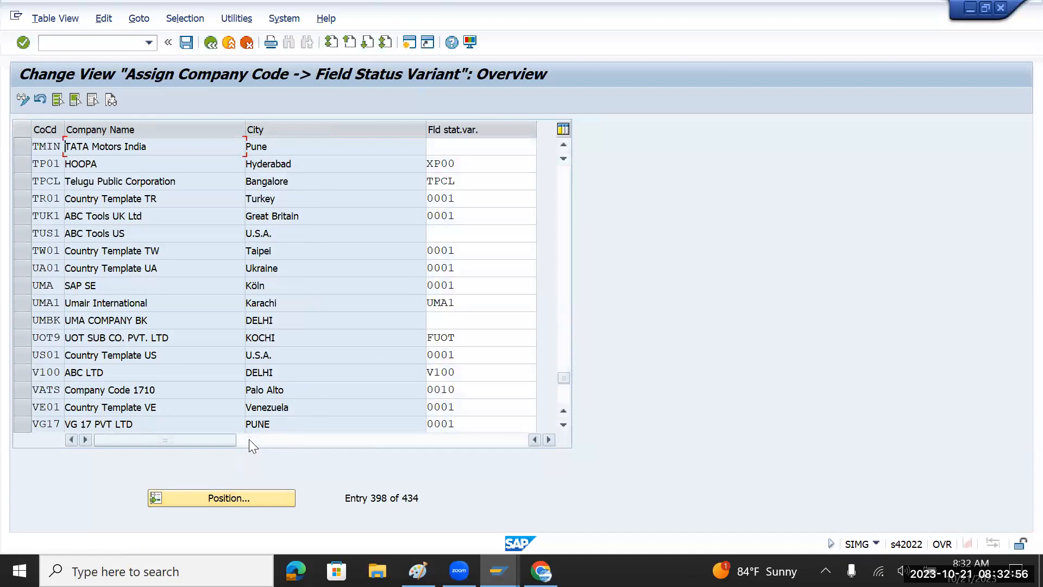
left_click(452, 148)
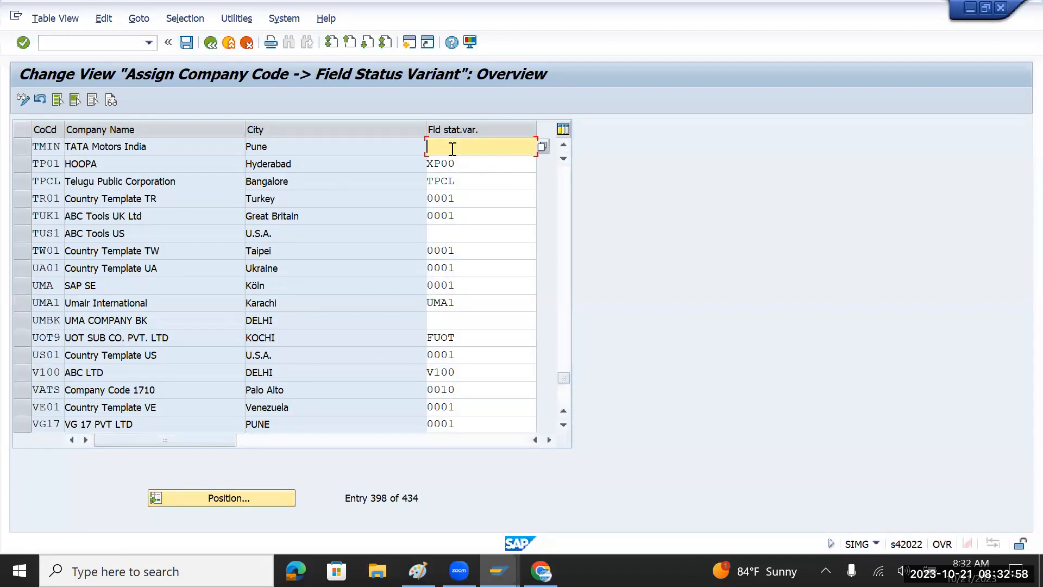
type("TMFV")
left_click(186, 43)
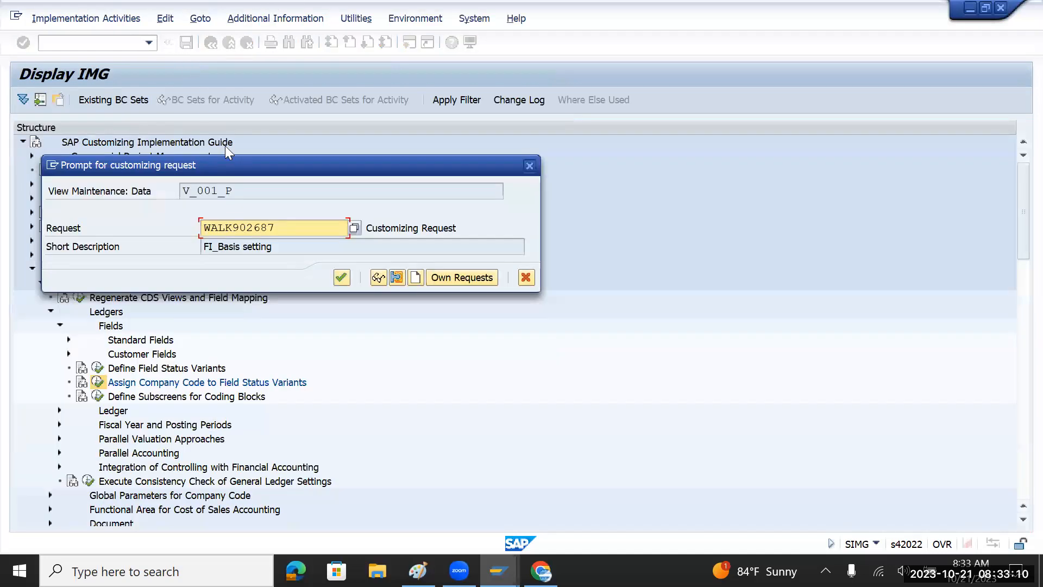
left_click(341, 278)
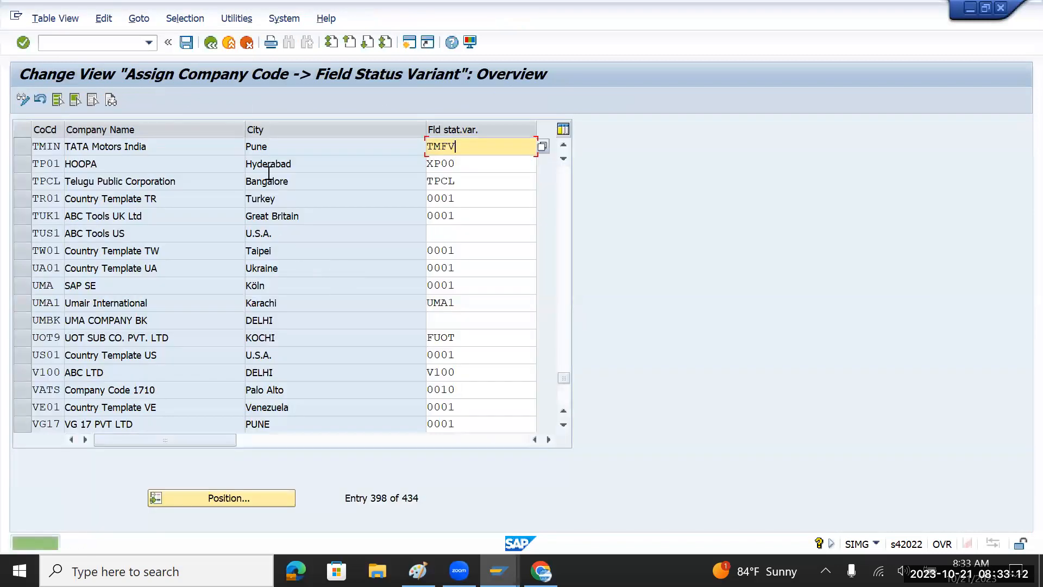
left_click(211, 43)
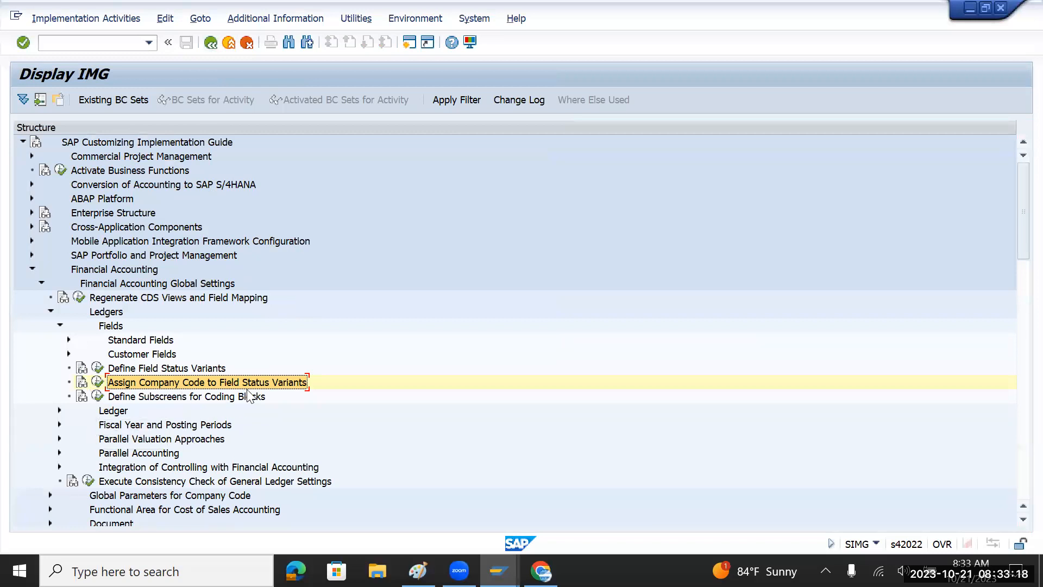
Collapse Fields and browse the Ledger, Fiscal Year and Parallel Valuation nodes.
left_click(60, 327)
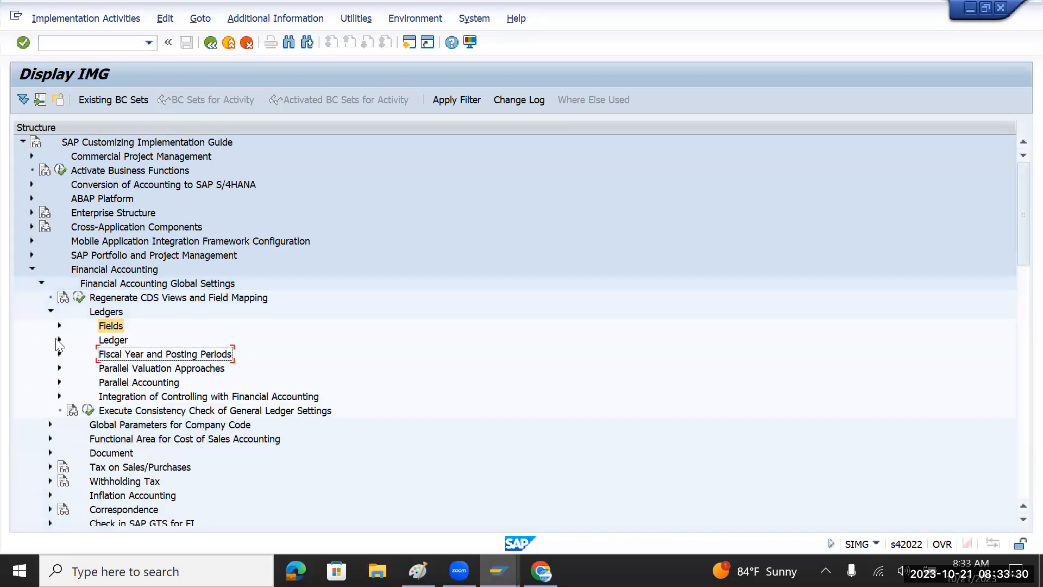
left_click(59, 340)
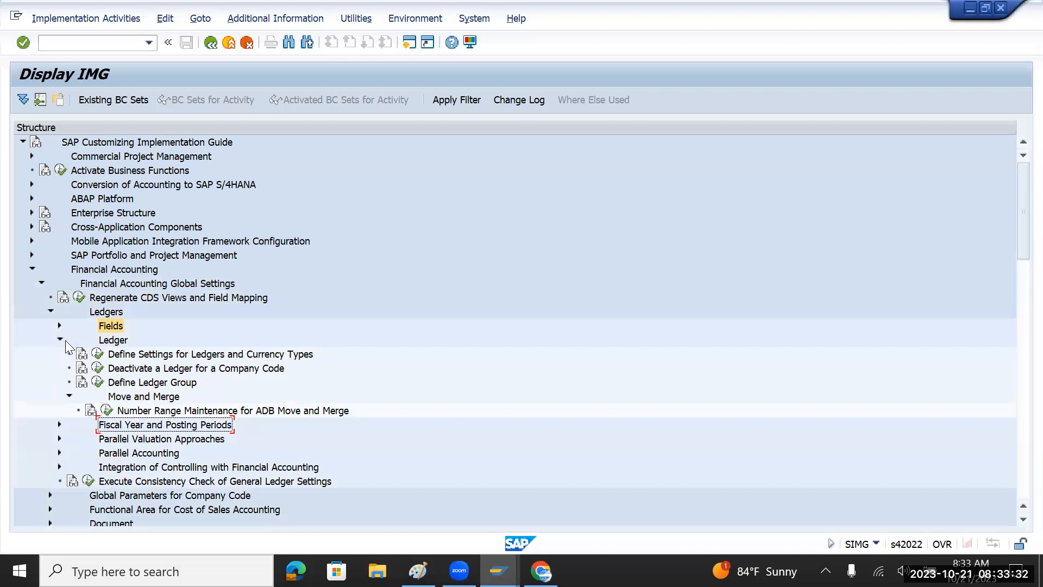
left_click(59, 339)
left_click(149, 353)
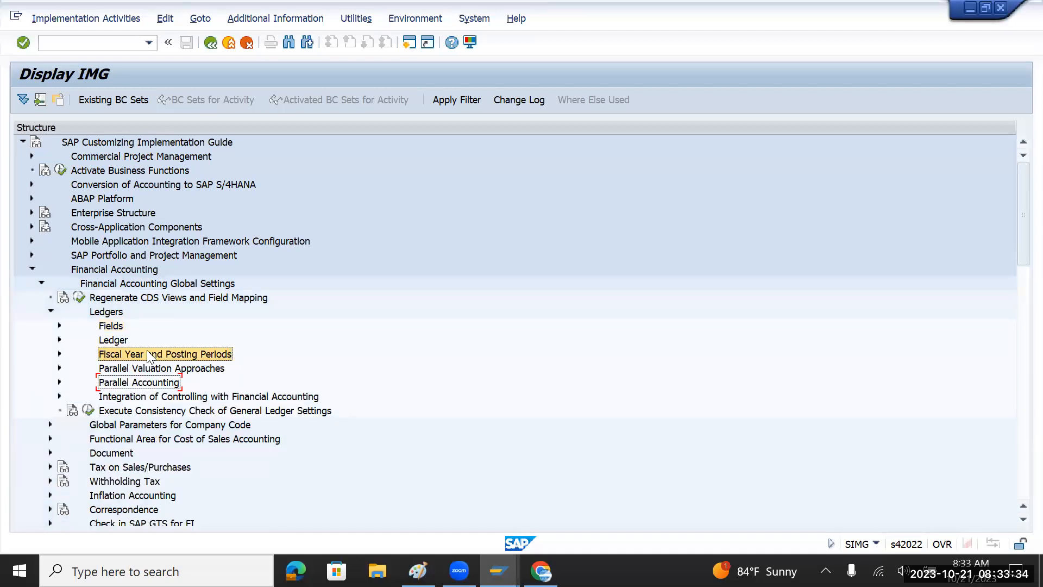
left_click(144, 369)
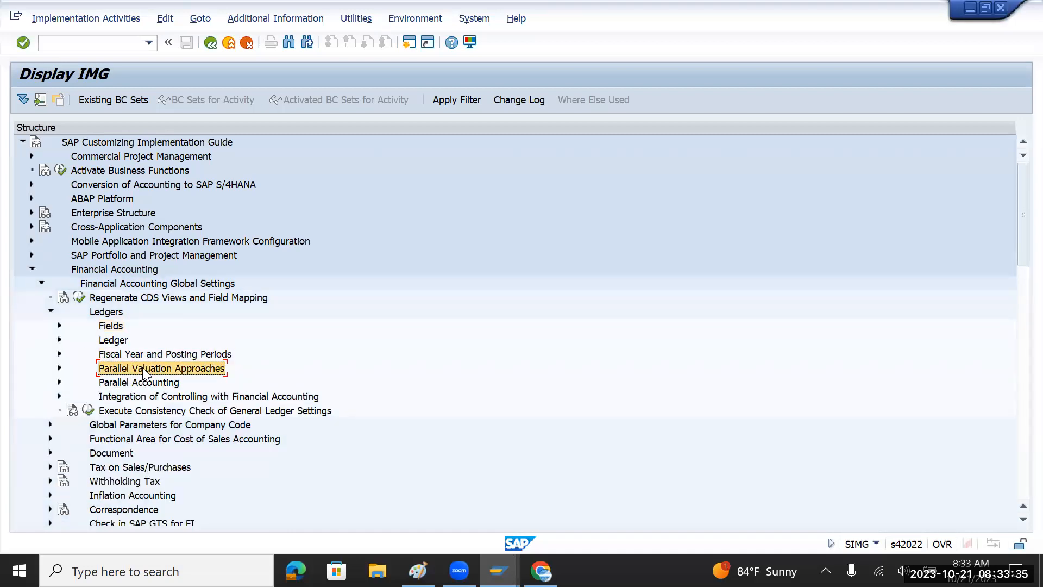
left_click(59, 353)
left_click(59, 354)
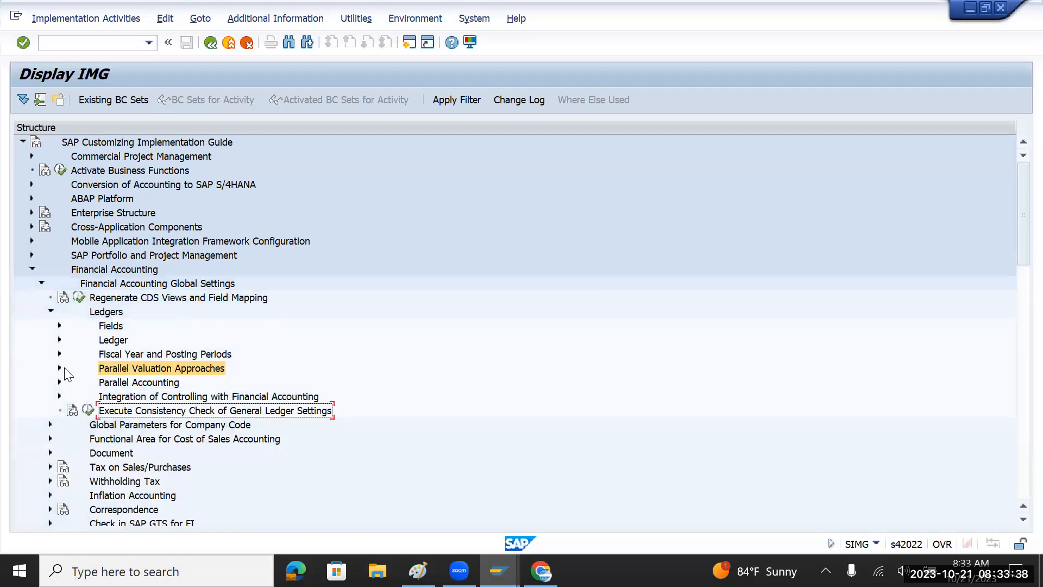
left_click(101, 342)
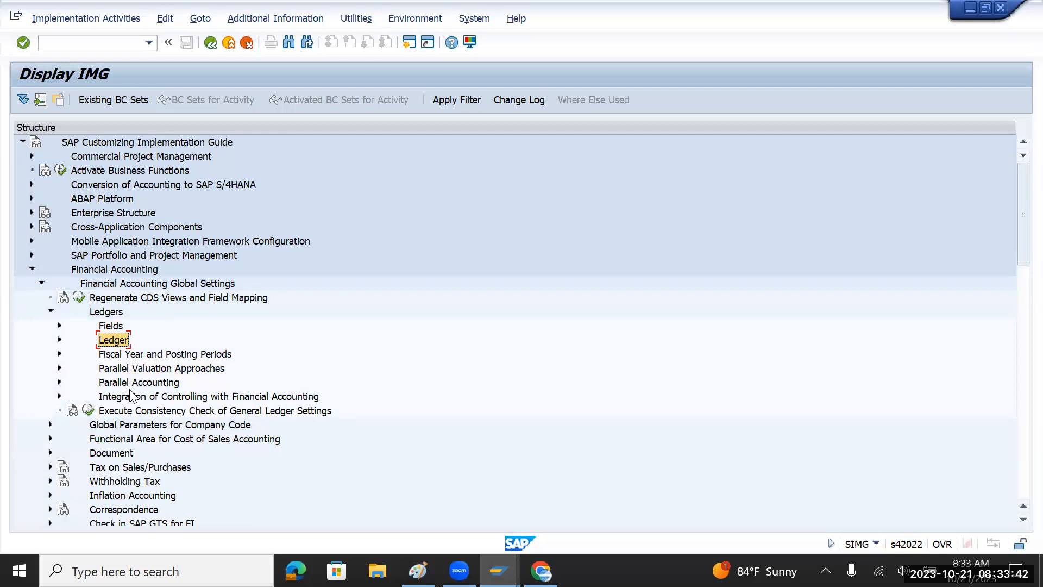
Expand Document > Document Types and select Define Document Types.
scroll(130, 396, "down", 2)
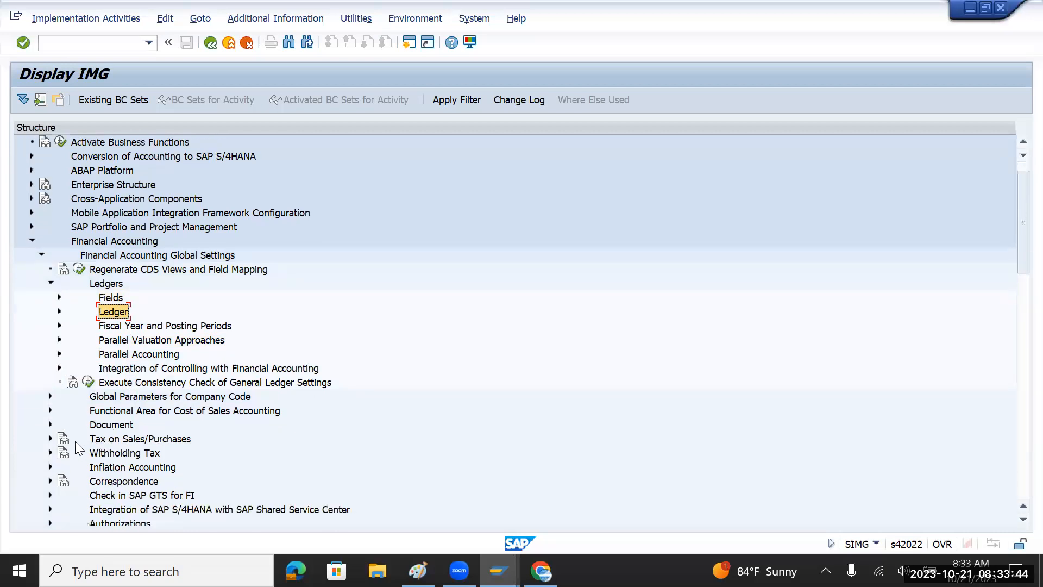
left_click(50, 425)
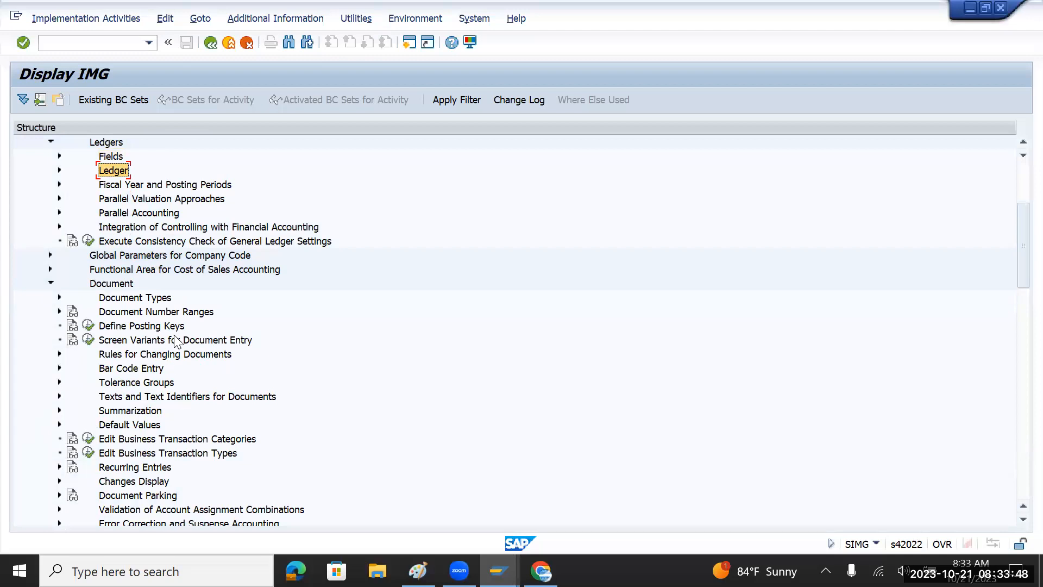
scroll(174, 341, "up", 3)
scroll(175, 341, "down", 1)
scroll(174, 335, "down", 1)
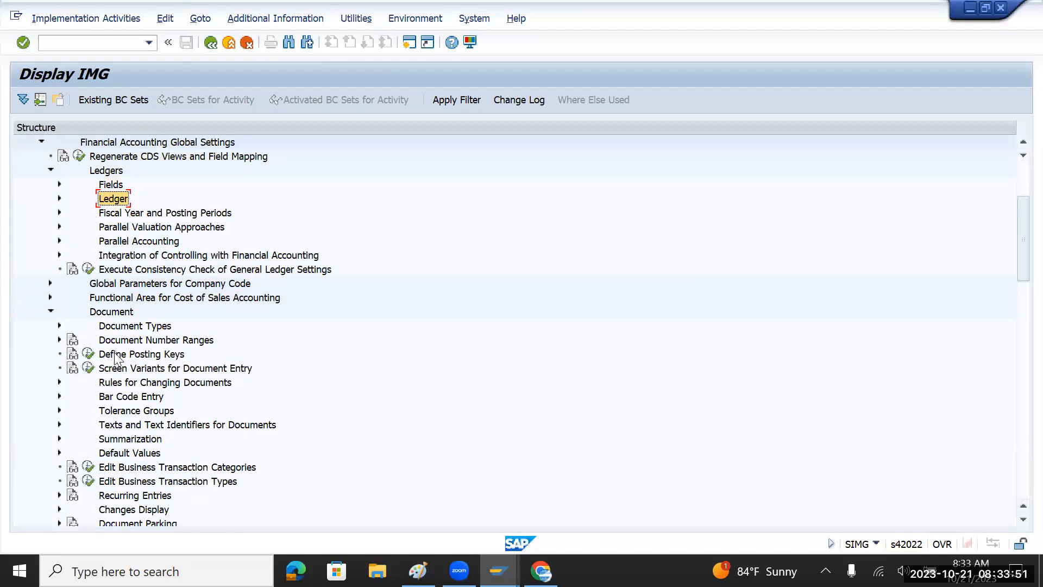
left_click(60, 326)
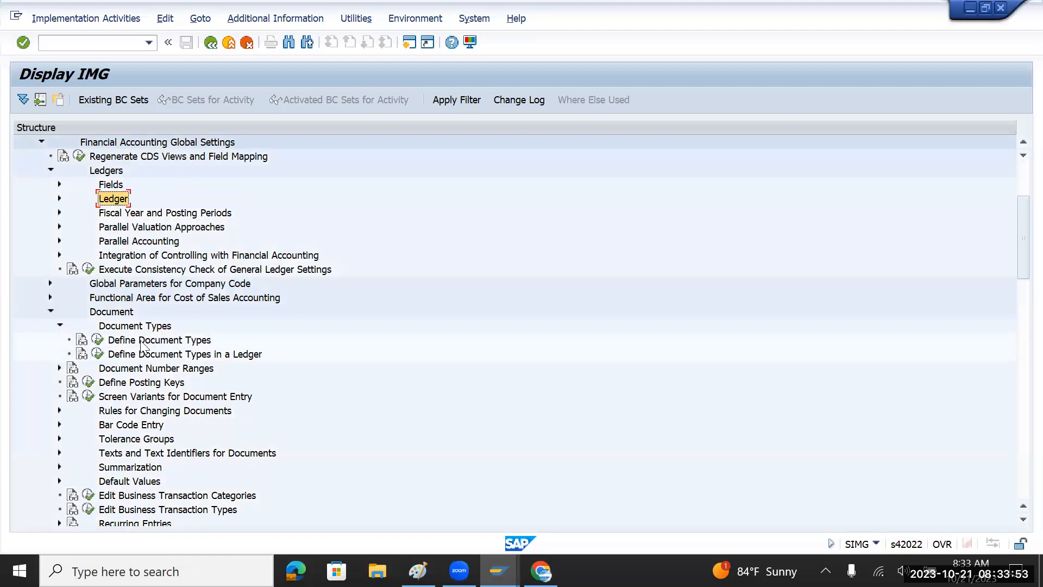
left_click(183, 344)
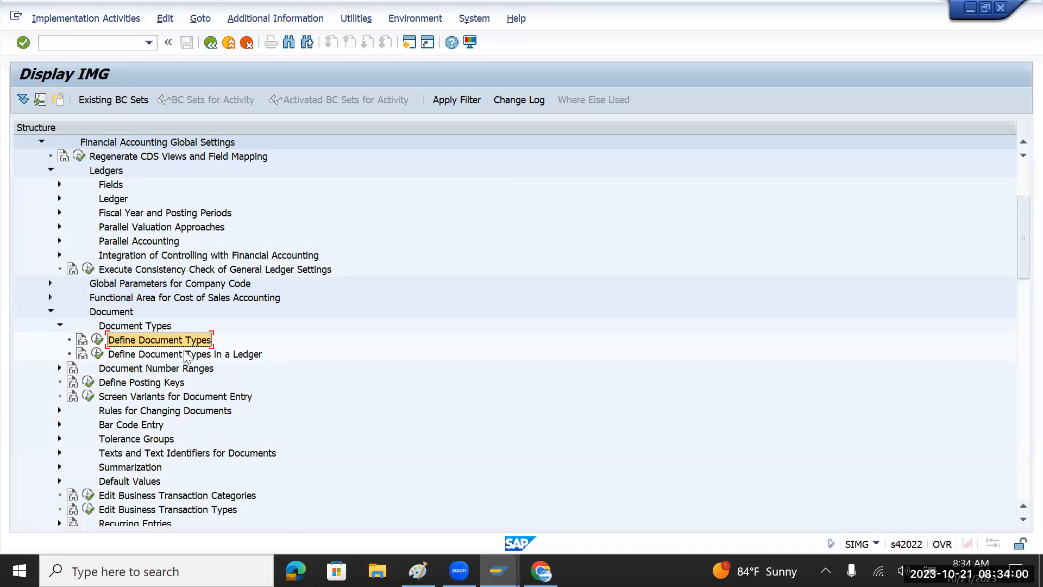
Close the old Paint notes without saving to start a blank picture.
key("alt+Tab")
key("alt+Tab")
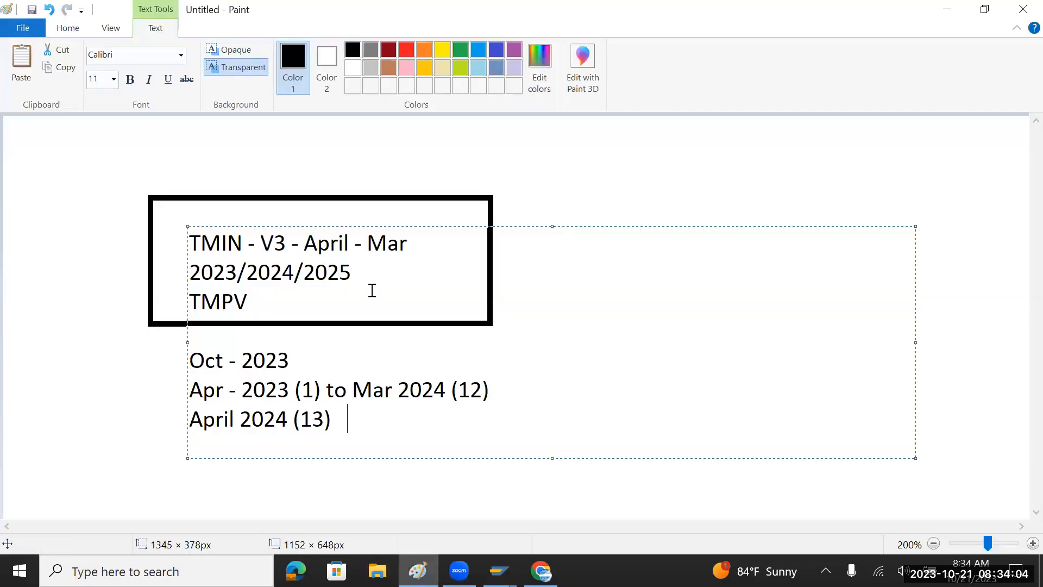
key("alt+F4")
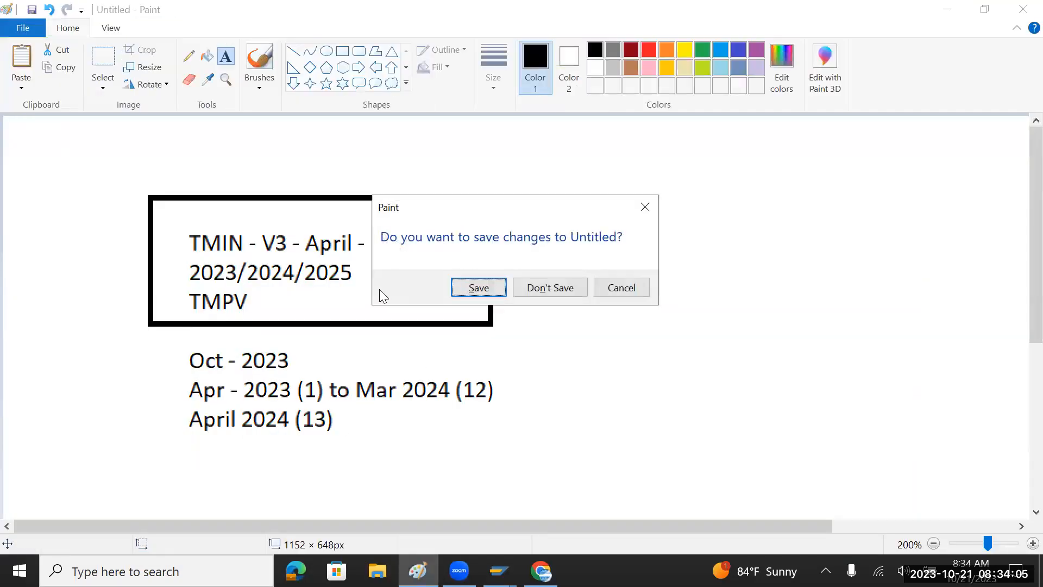
left_click(544, 288)
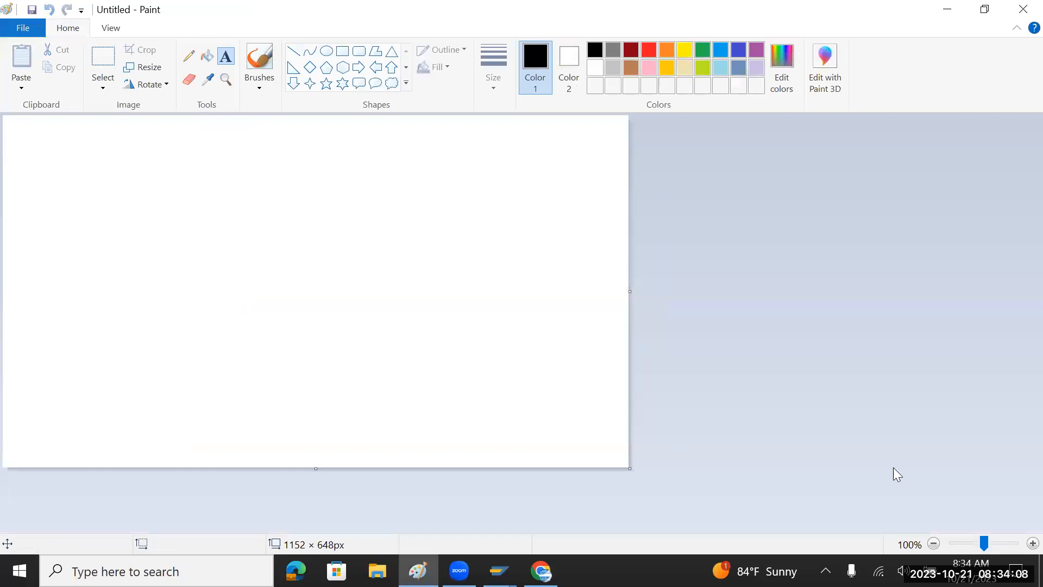
Zoom to 200%, draw a large rectangle frame and place a text box inside it.
left_click(1019, 543)
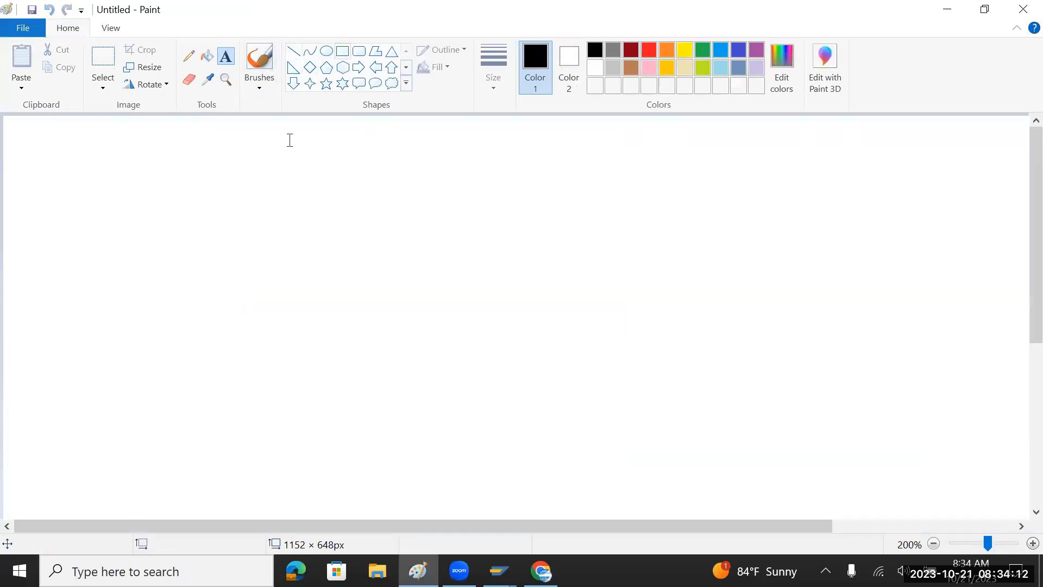
left_click(343, 52)
left_click_drag(48, 130, 97, 154)
left_click_drag(471, 297, 913, 504)
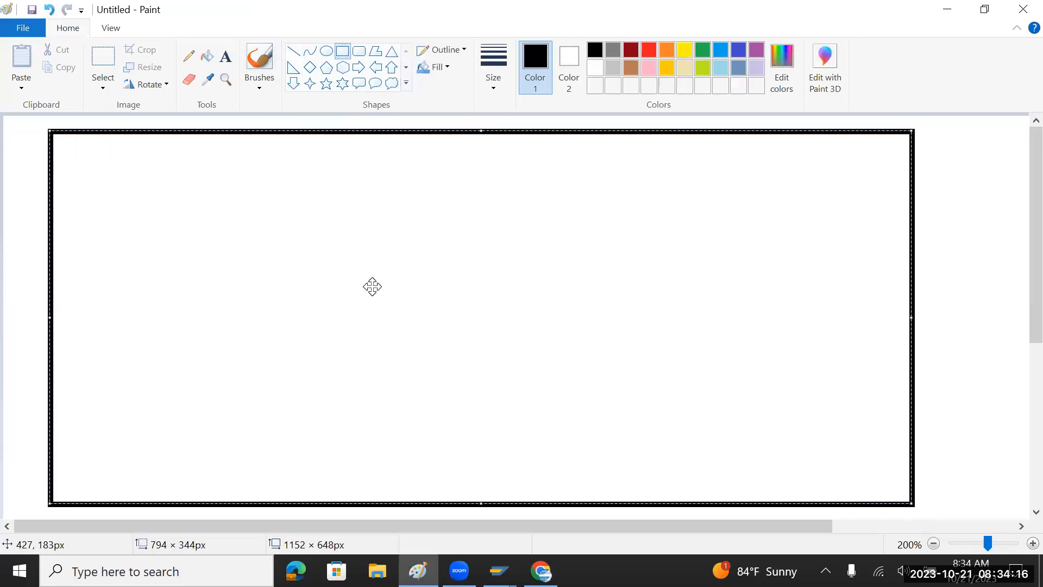
left_click(226, 56)
left_click(156, 178)
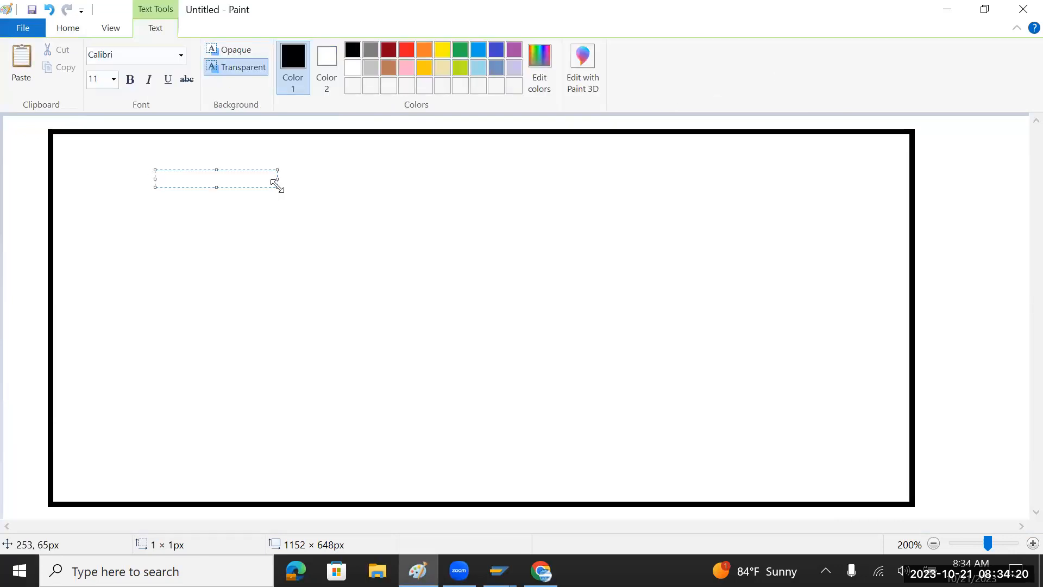
left_click_drag(278, 186, 801, 417)
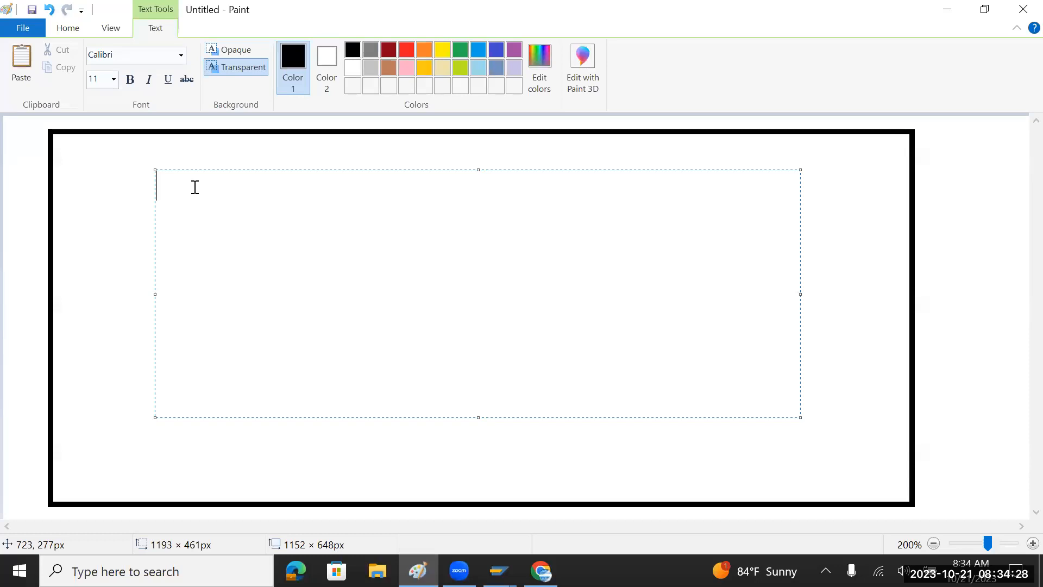
List Payment, Purchase, Sales, Asset and Tax on separate lines in the text box.
type("Payment")
key("Return")
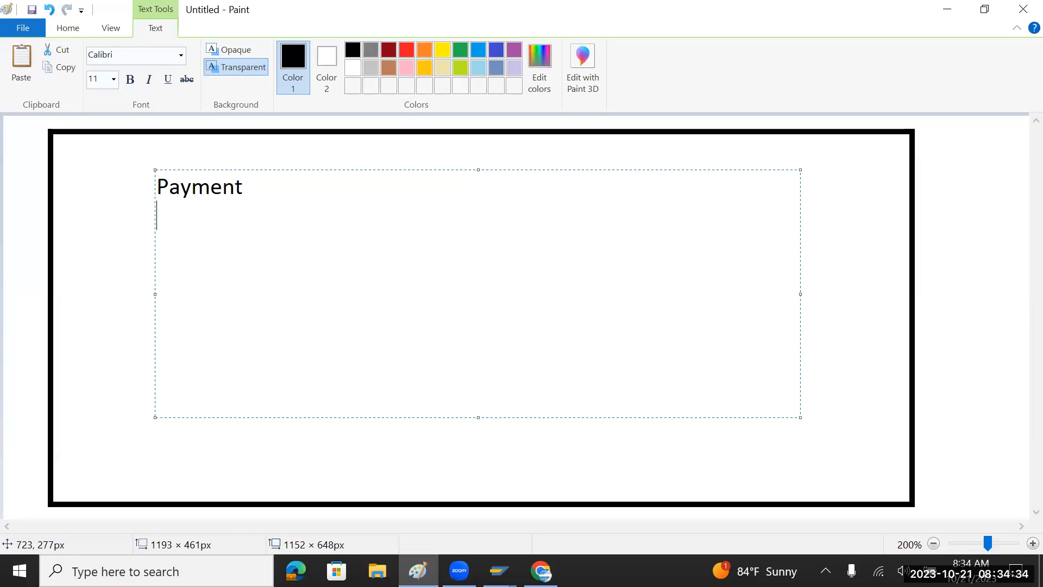
type("Purchase ")
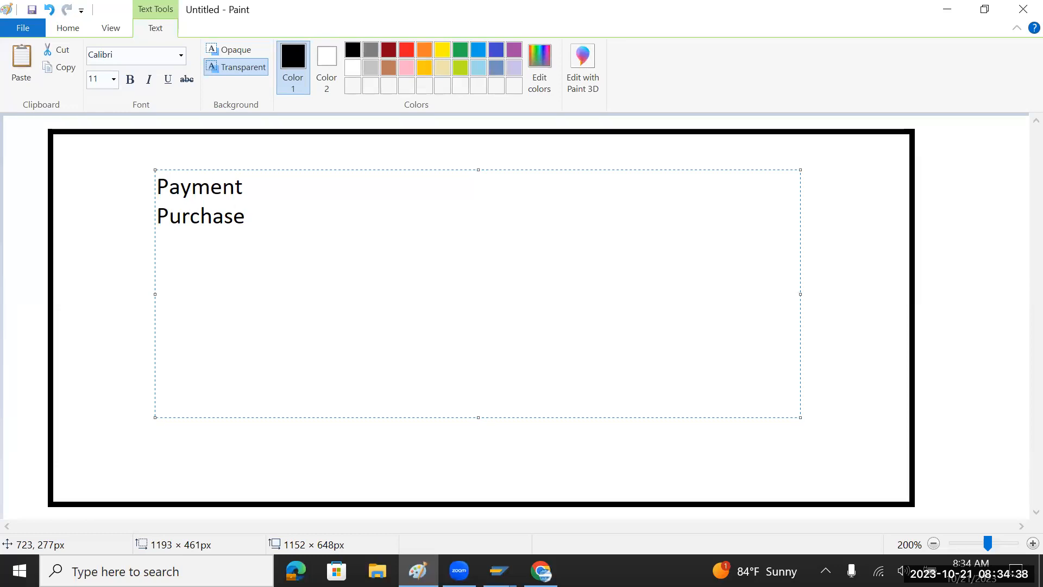
type("Sales")
key("Return")
type("Asset")
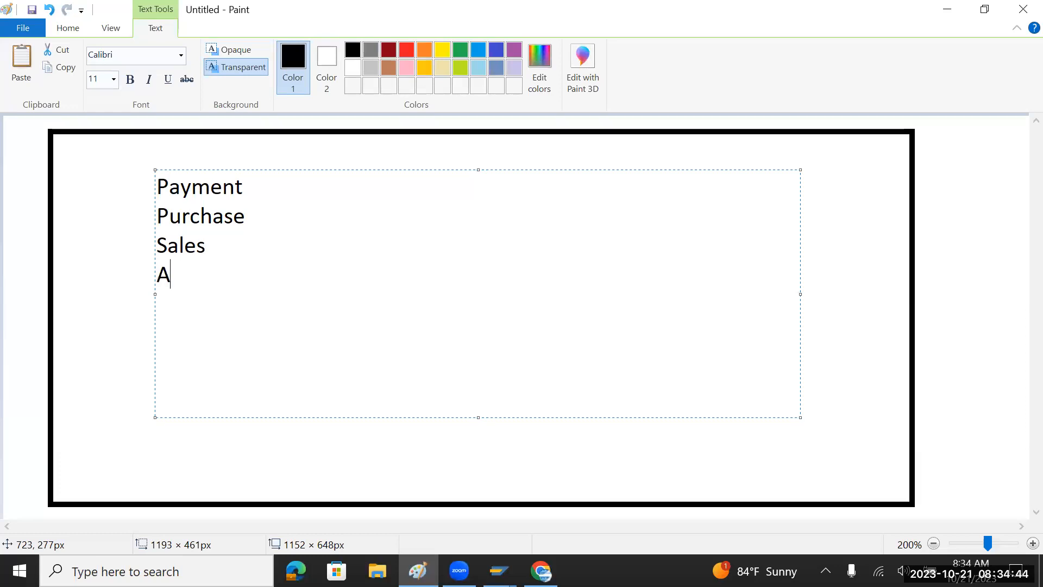
key("Return")
type("Tax")
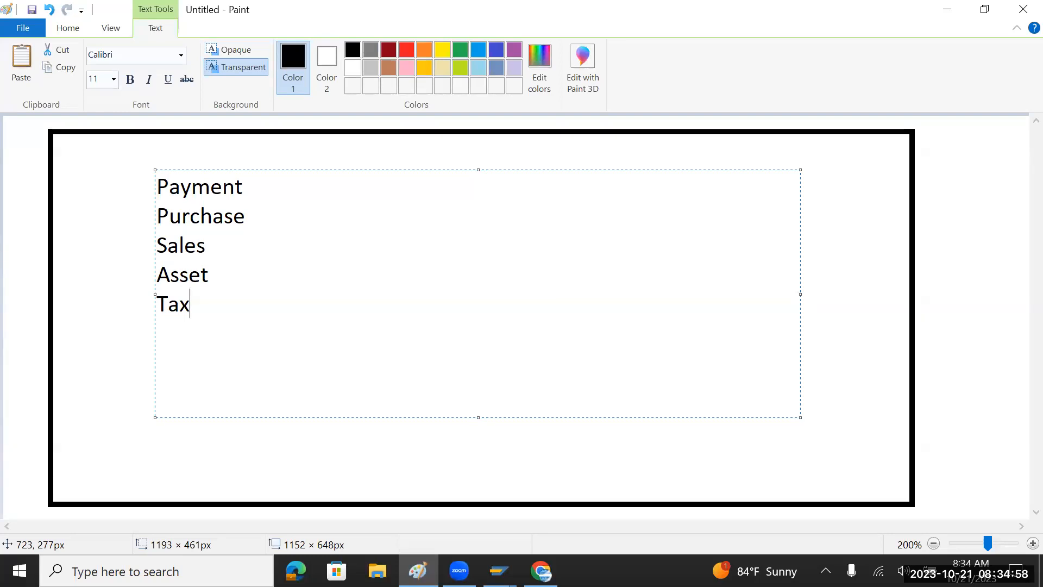
left_click(292, 189)
key("alt+Tab")
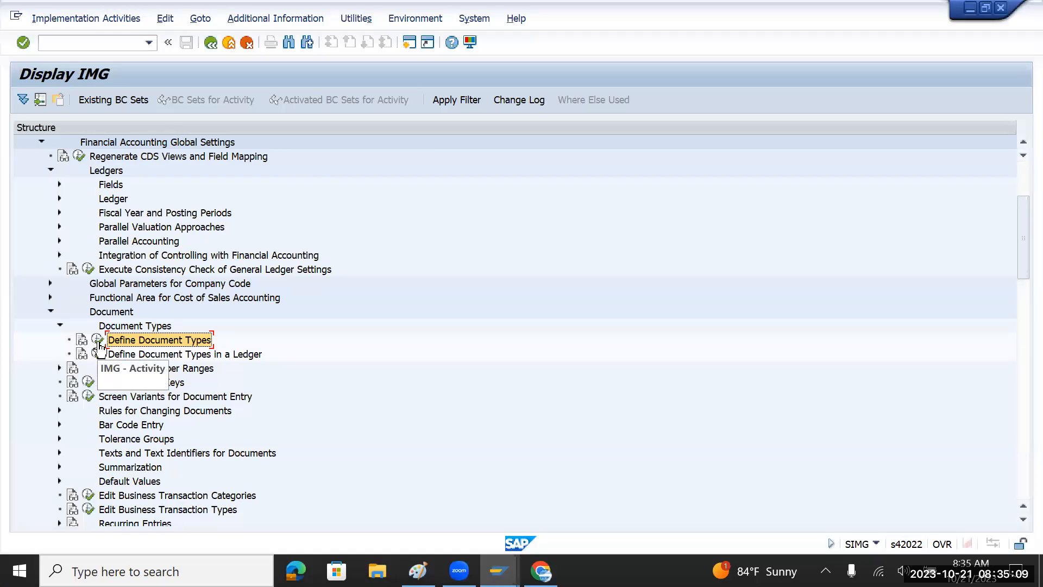
Open Define Document Types and highlight the AA, AB and DR type codes.
left_click(97, 340)
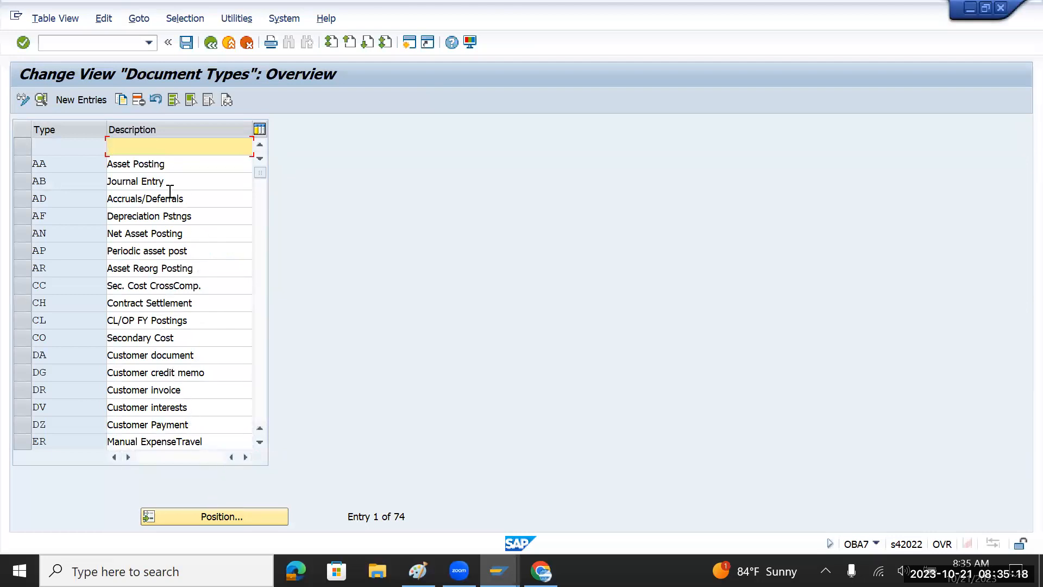
left_click_drag(60, 165, 32, 166)
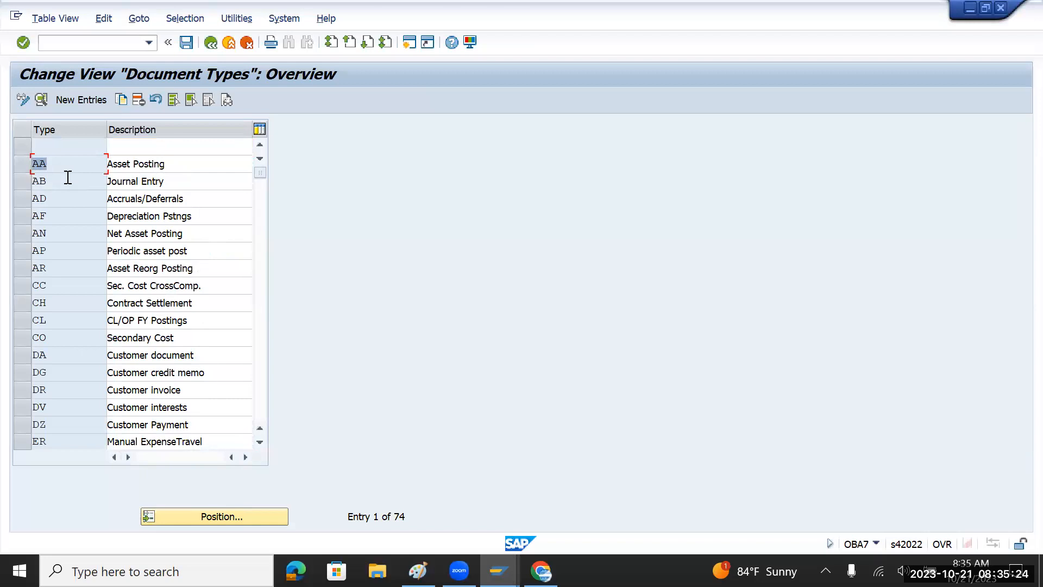
left_click_drag(54, 181, 30, 181)
double_click(62, 393)
Scroll down and highlight the KR Vendor Invoice, KG Vendor Credit Memo and ZS codes.
scroll(68, 376, "down", 2)
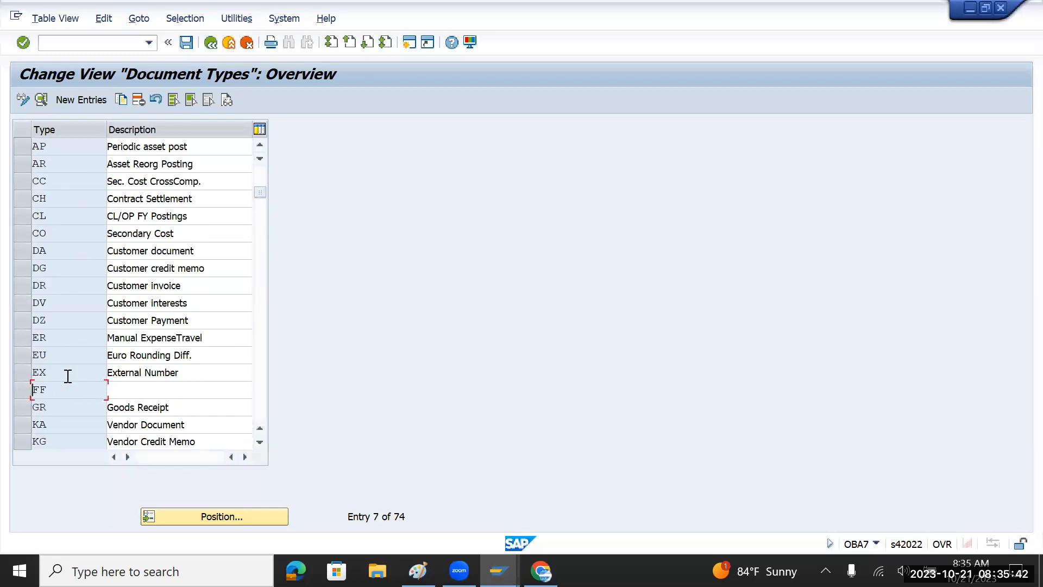
scroll(72, 419, "down", 1)
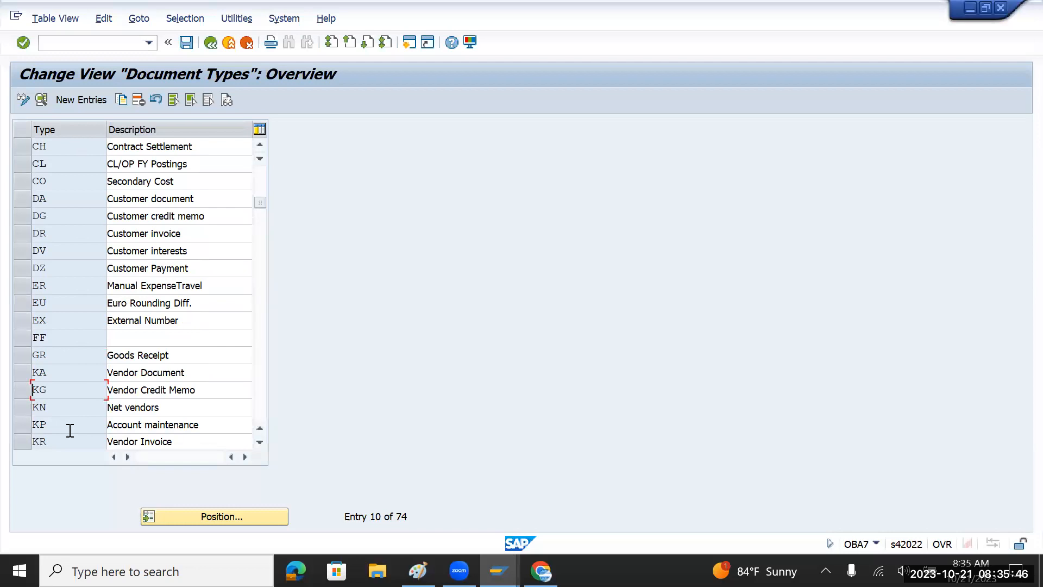
left_click_drag(63, 441, 22, 441)
left_click_drag(59, 390, 26, 392)
scroll(84, 350, "down", 2)
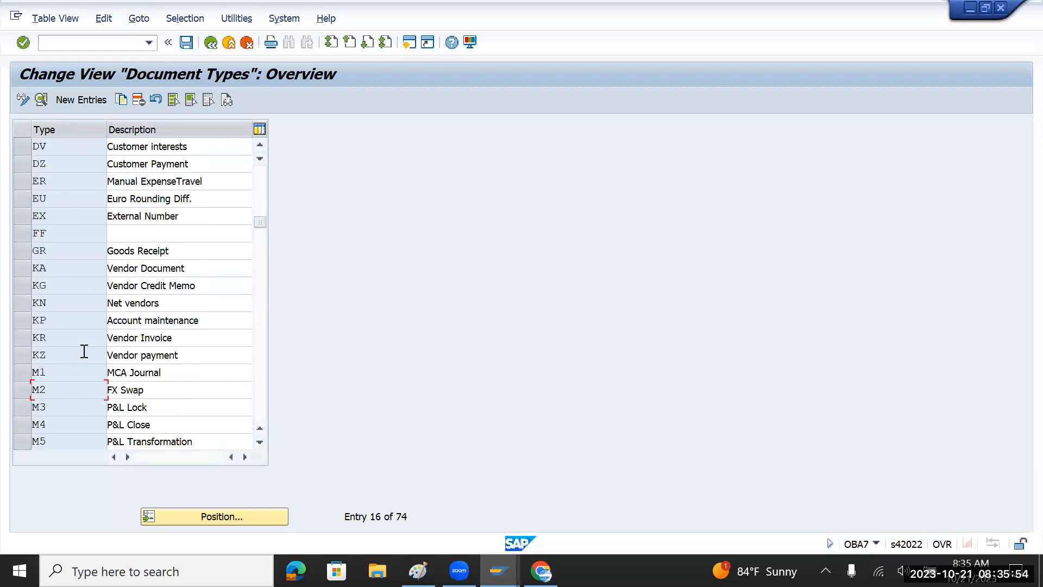
scroll(84, 351, "down", 1)
scroll(84, 351, "down", 1)
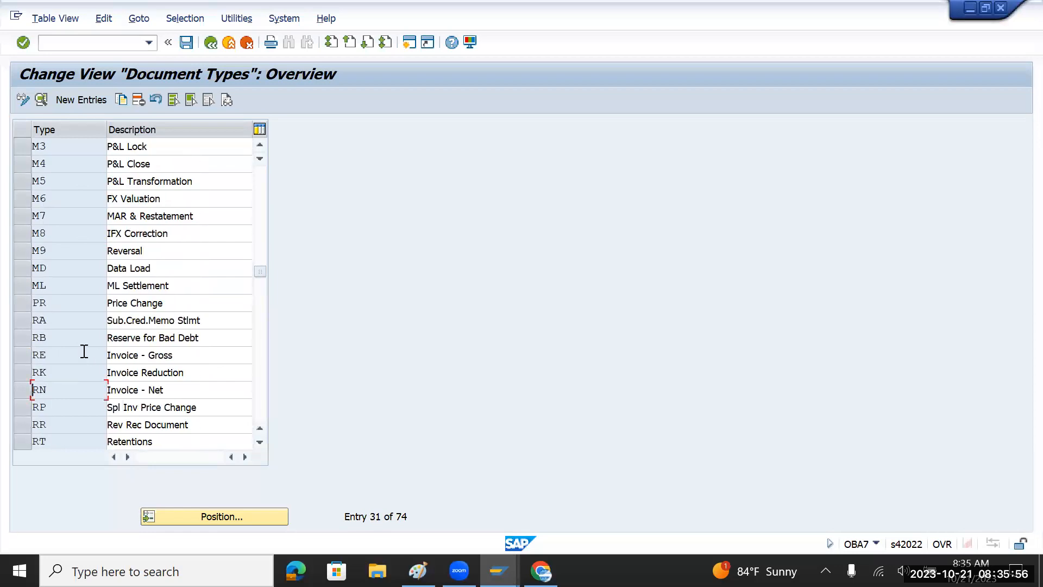
scroll(84, 351, "down", 2)
scroll(85, 352, "down", 7)
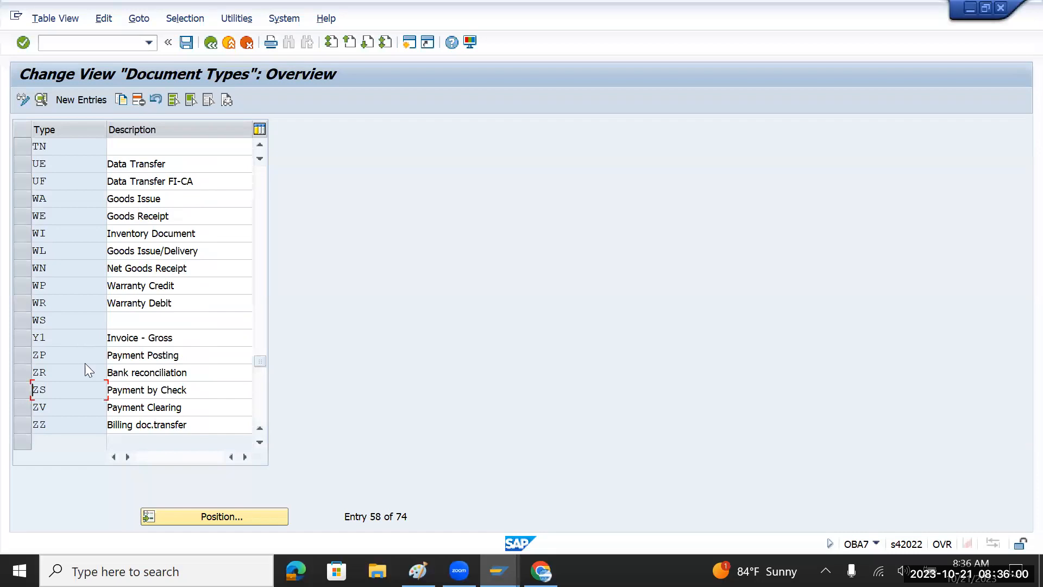
left_click(40, 390)
left_click_drag(39, 390, 17, 407)
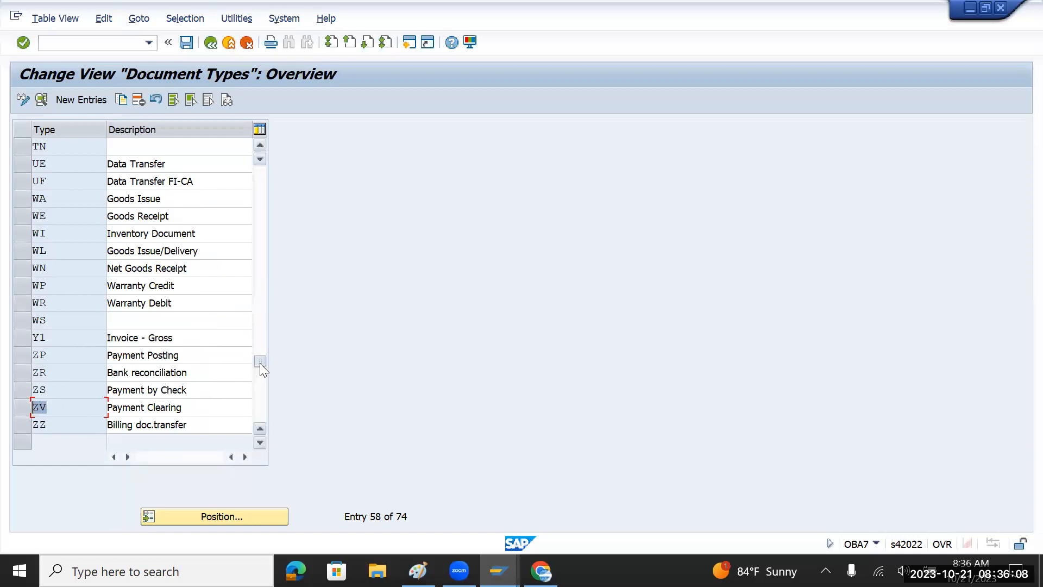
Drag within the document types table and scroll back up the list.
left_click_drag(254, 177, 254, 172)
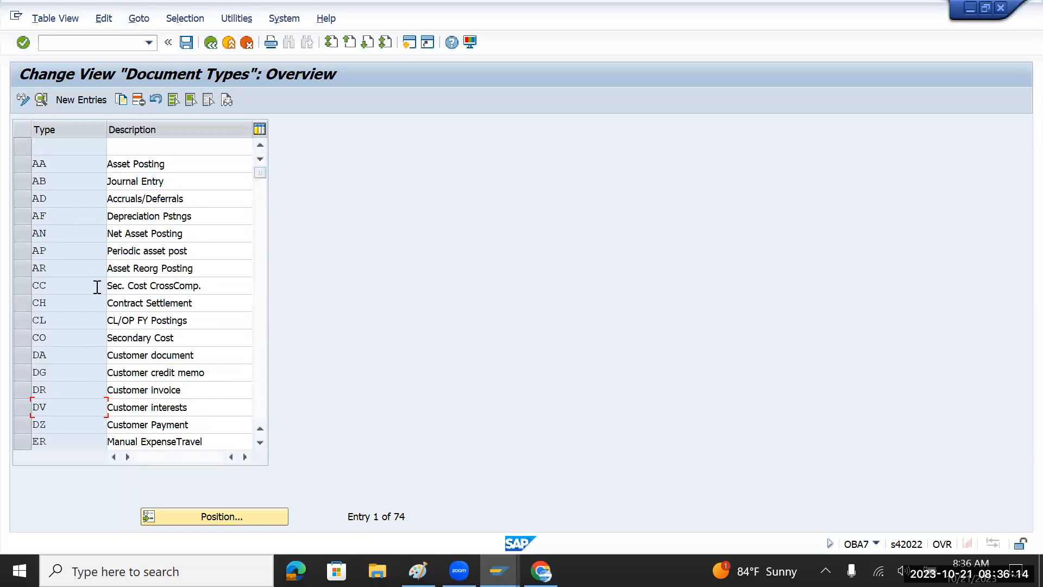
scroll(96, 287, "down", 1)
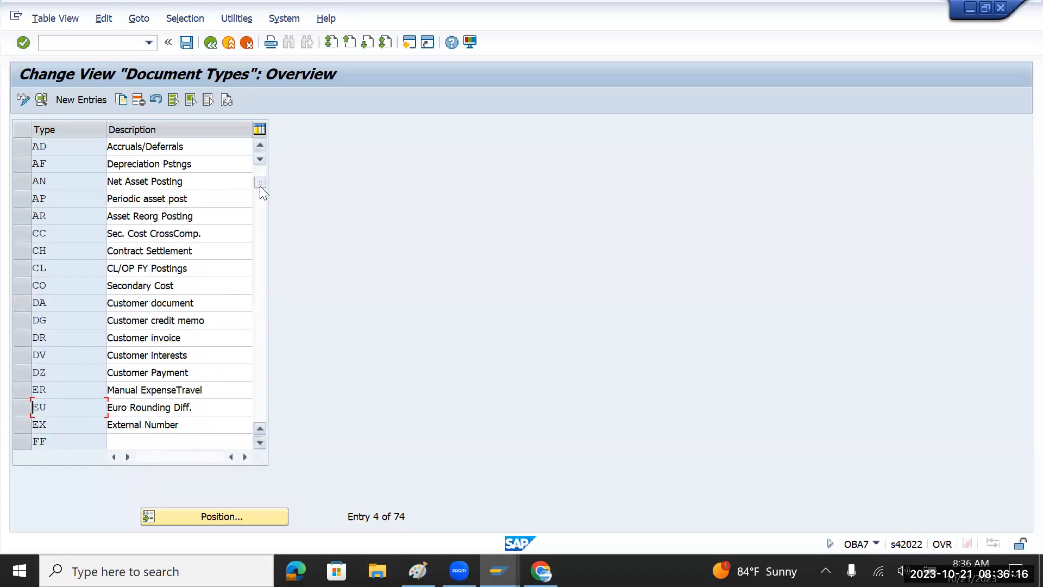
left_click_drag(264, 233, 254, 390)
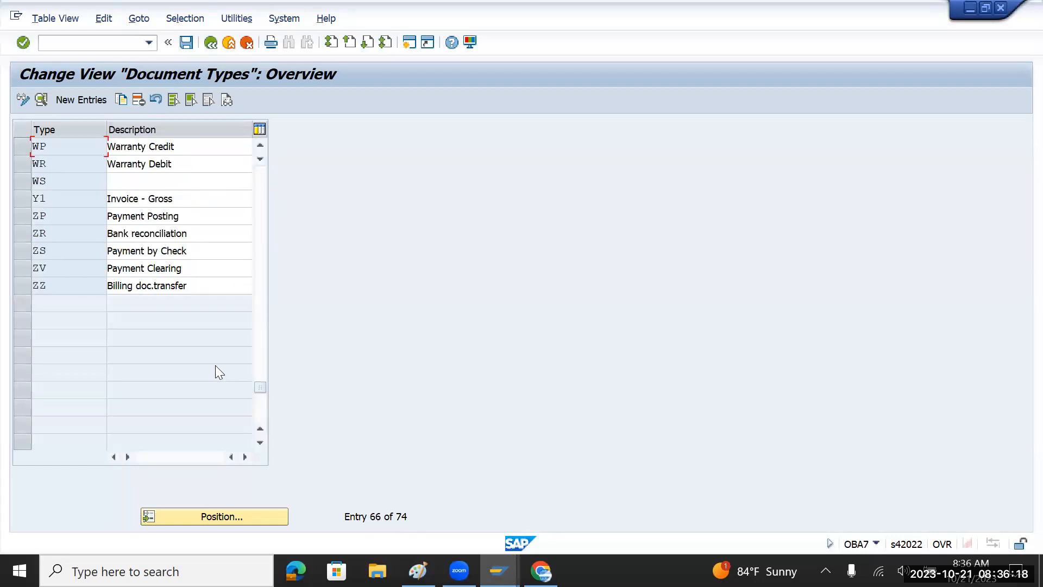
scroll(168, 344, "up", 2)
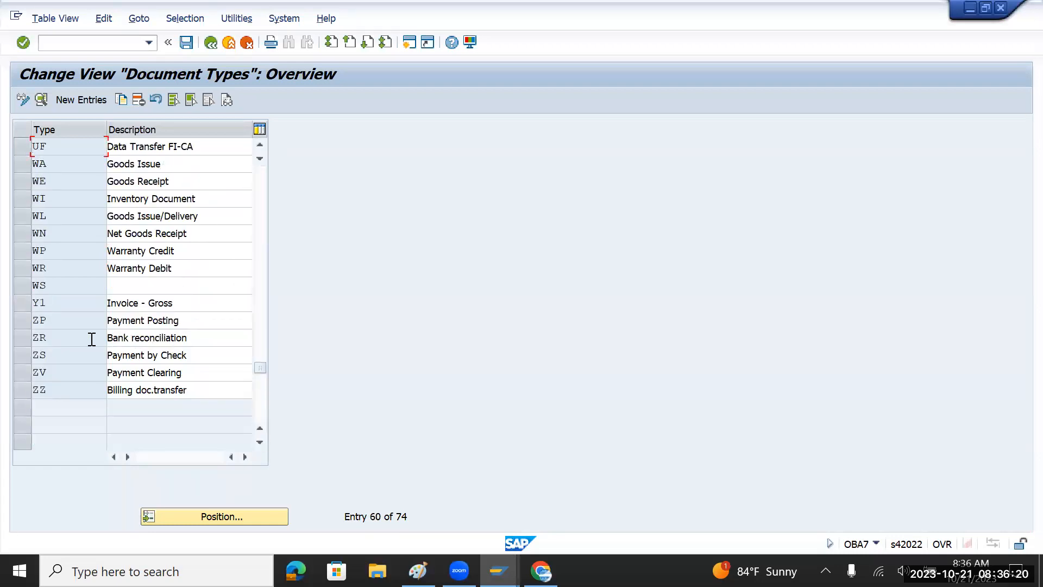
scroll(92, 339, "up", 1)
scroll(92, 339, "up", 1)
scroll(92, 339, "up", 3)
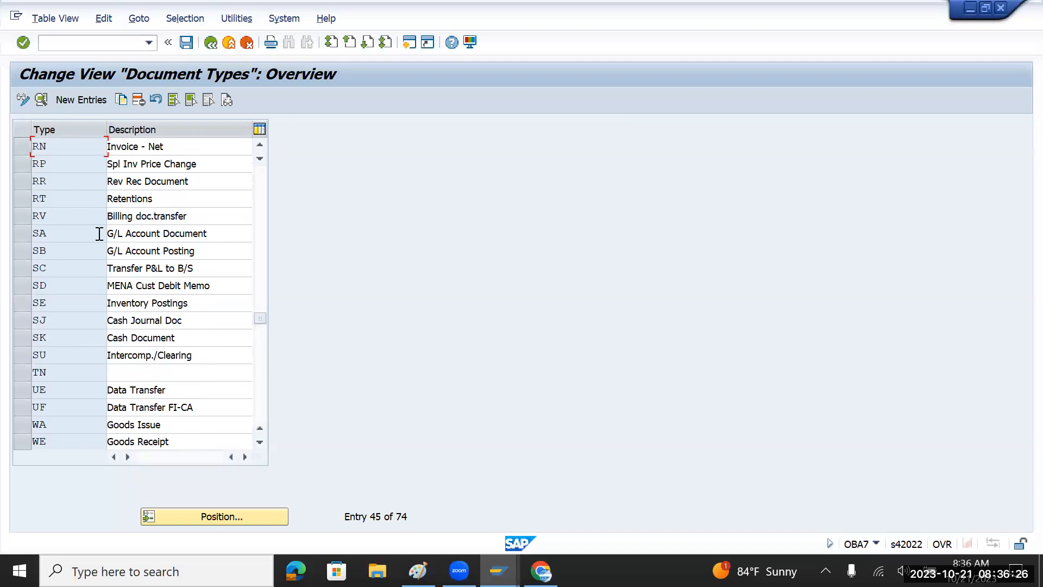
Open SA G/L Account Document details and highlight type SA, reverse type AB, number range 01.
double_click(147, 233)
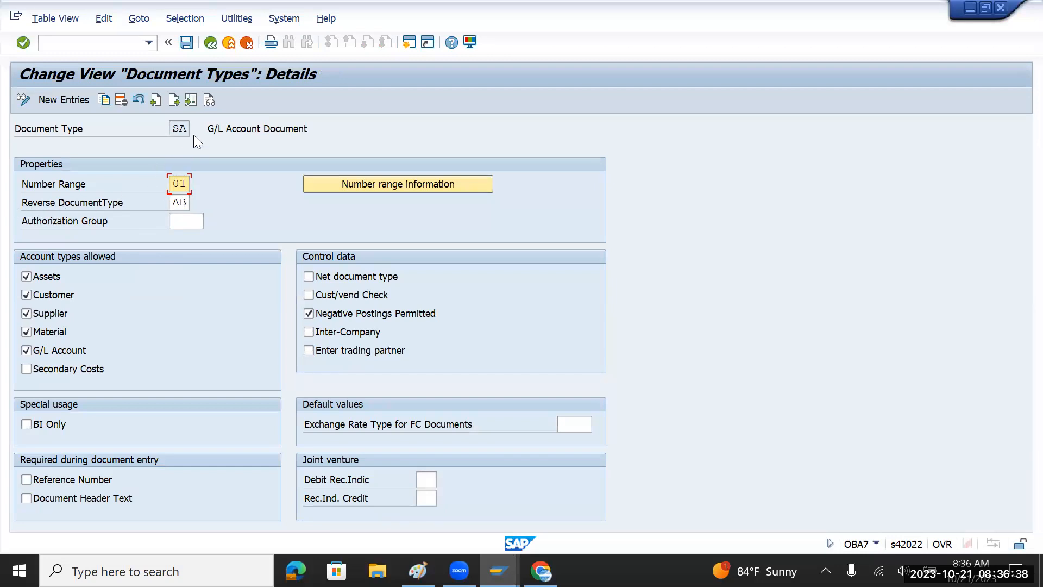
left_click(173, 129)
left_click_drag(173, 129, 188, 132)
left_click(175, 202)
left_click_drag(174, 202, 189, 202)
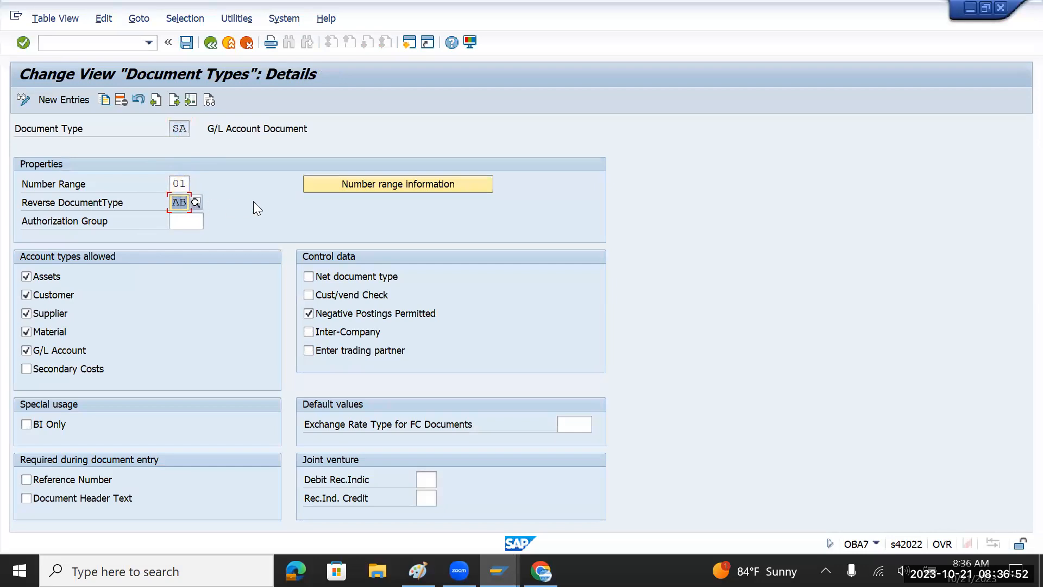
left_click(173, 184)
left_click_drag(173, 183, 192, 184)
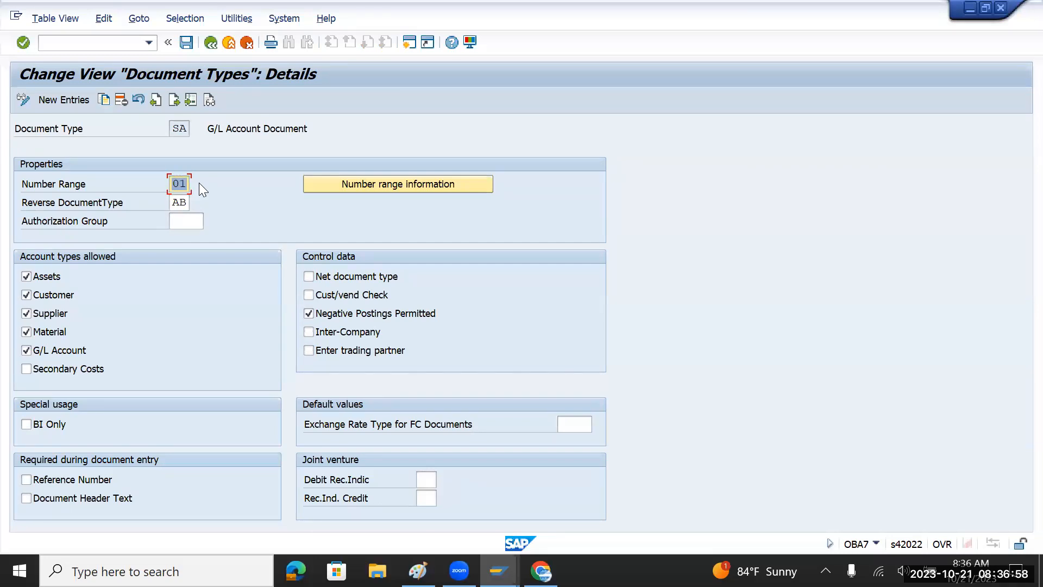
Add 'Bank' and 'Vendor Invoice - 10000' as new lines below Tax, removing the stray dash.
key("alt+Tab")
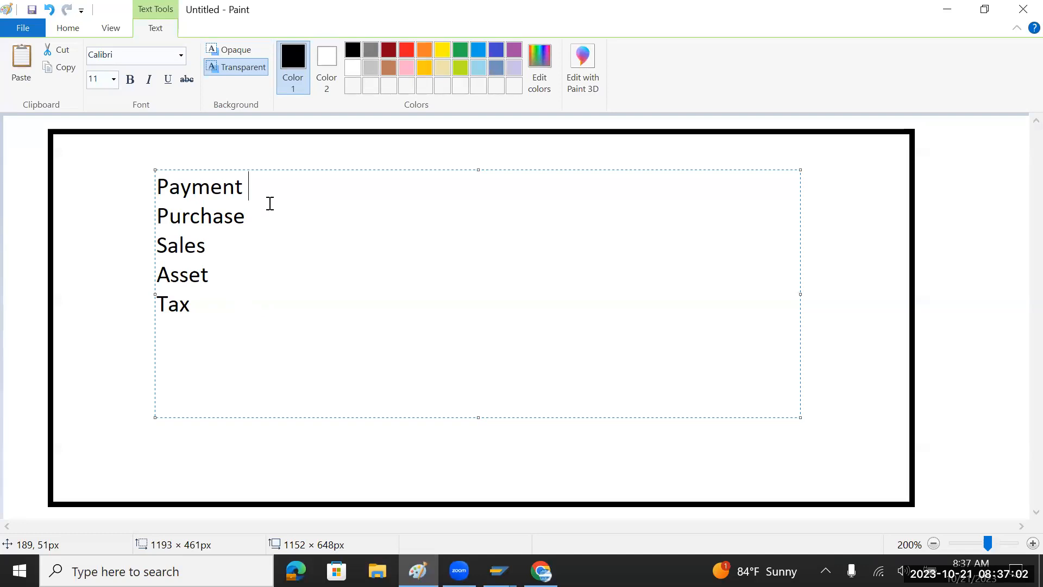
left_click(217, 310)
left_click(268, 193)
left_click(221, 310)
key("Return")
type("Bank")
left_click(222, 337)
key("Return")
type("Vend")
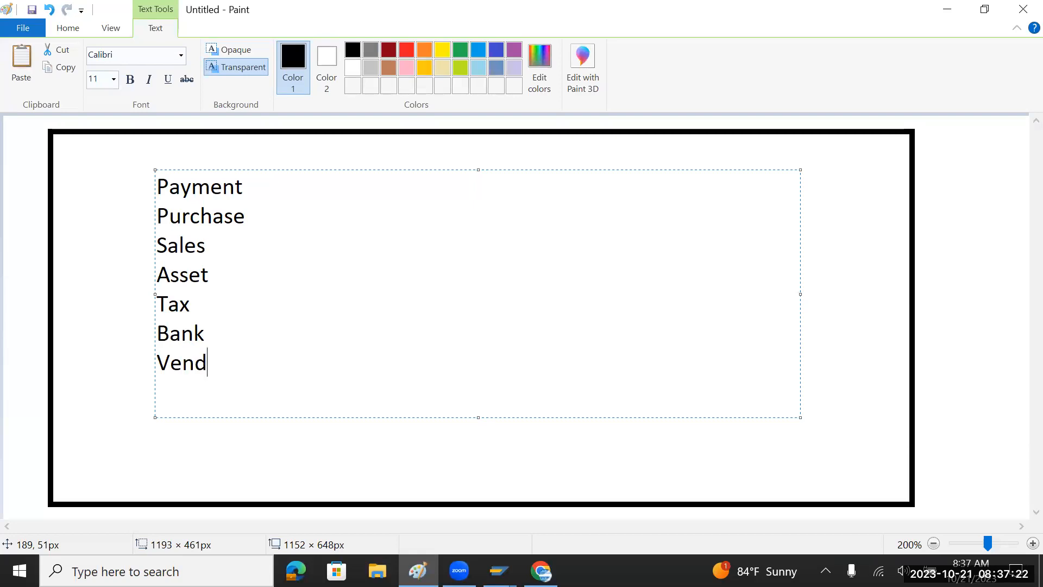
type("or Invoice")
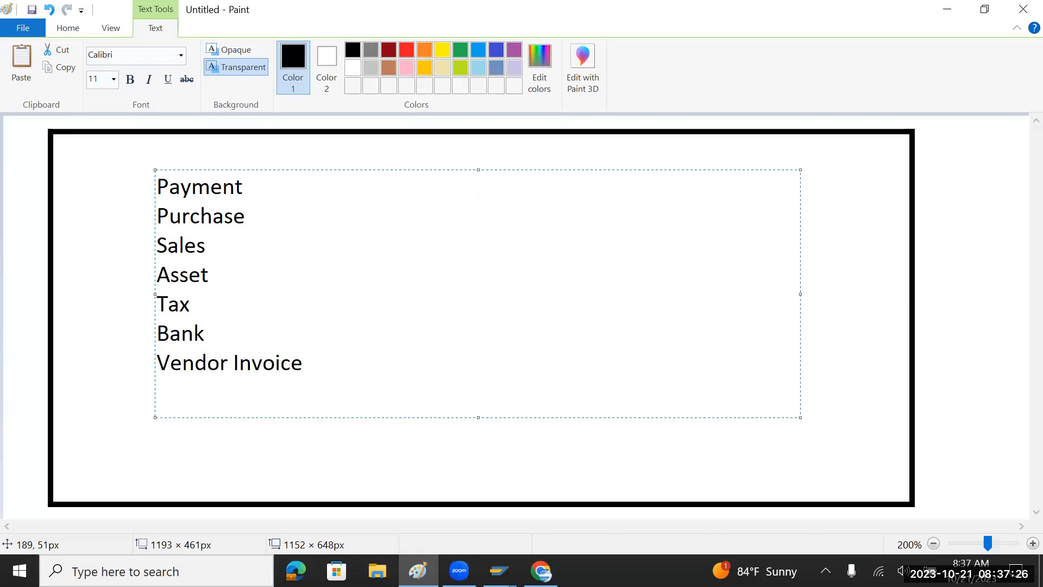
type(" - 10000")
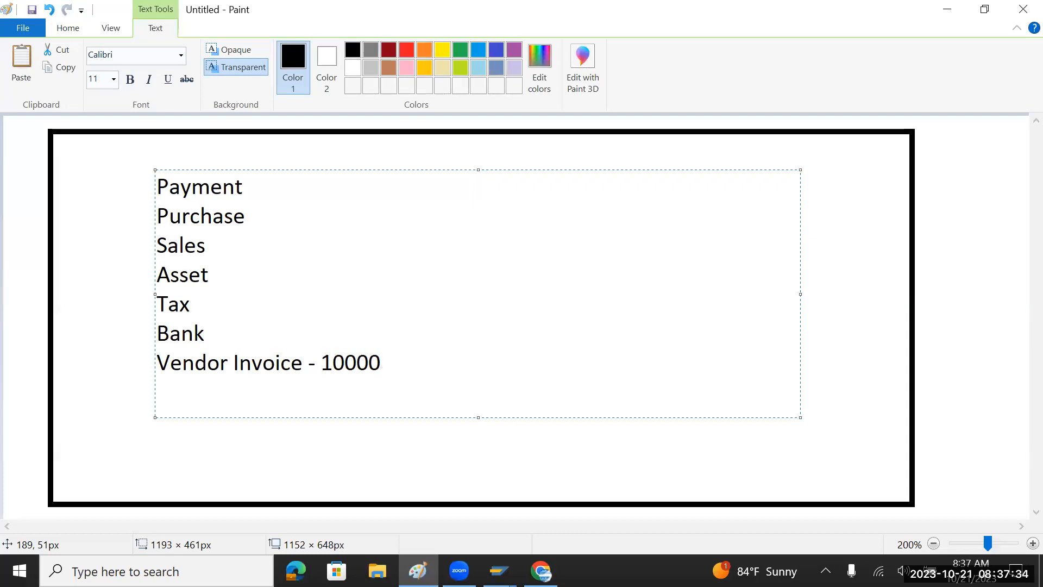
type("  -")
key("BackSpace")
key("BackSpace")
left_click_drag(392, 359, 135, 369)
Add a new line reading 'Tata Steel Account' below the vendor invoice note.
left_click(442, 370)
key("Return")
key("Return")
type("Vendor Account")
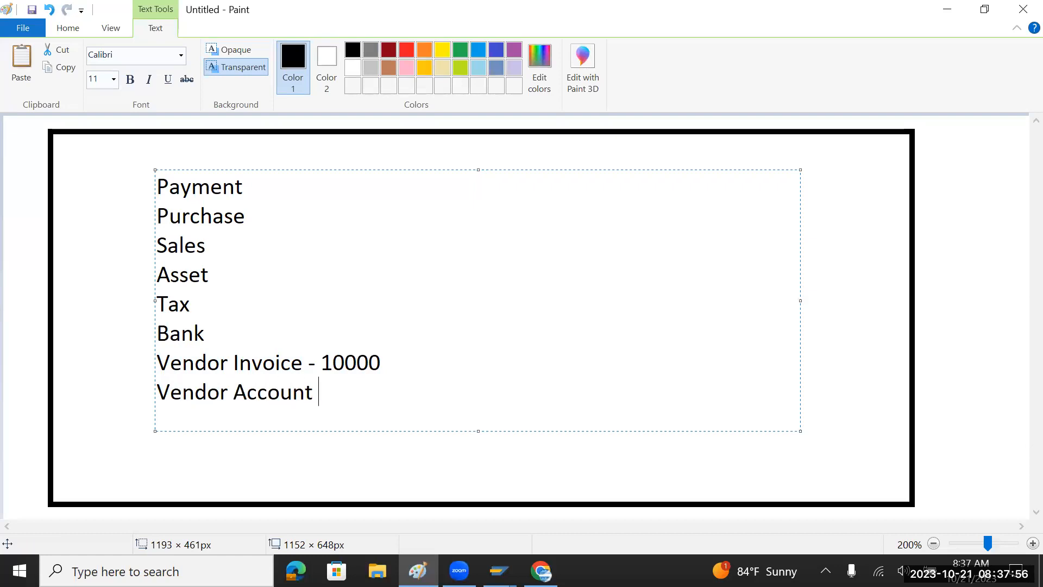
key("Left")
key("Left")
key("Left")
key("Left")
key("Left")
key("Left")
key("Left")
key("Left")
key("BackSpace")
key("BackSpace")
key("BackSpace")
key("BackSpace")
key("BackSpace")
key("BackSpace")
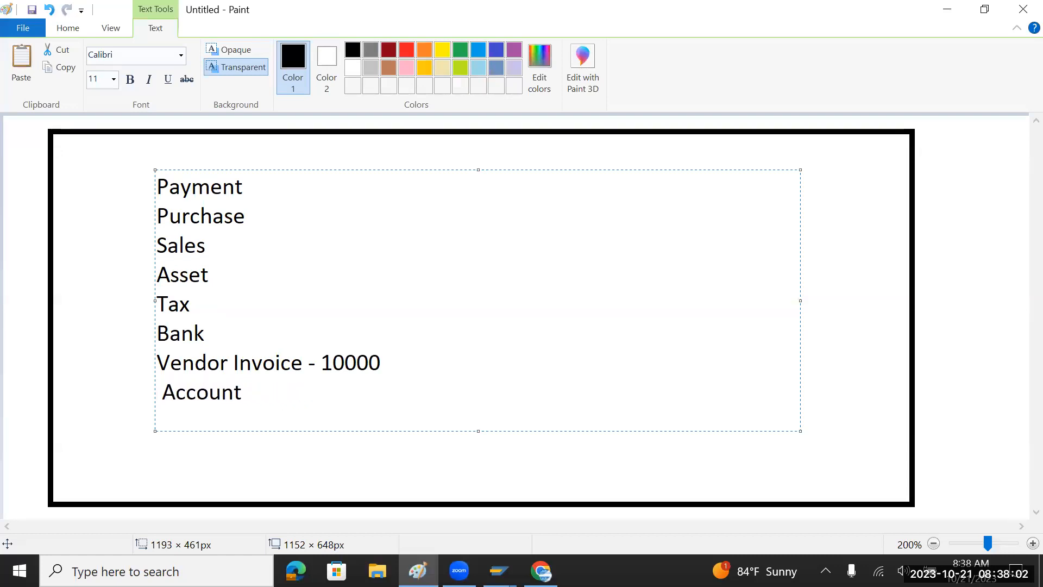
type("Tata S")
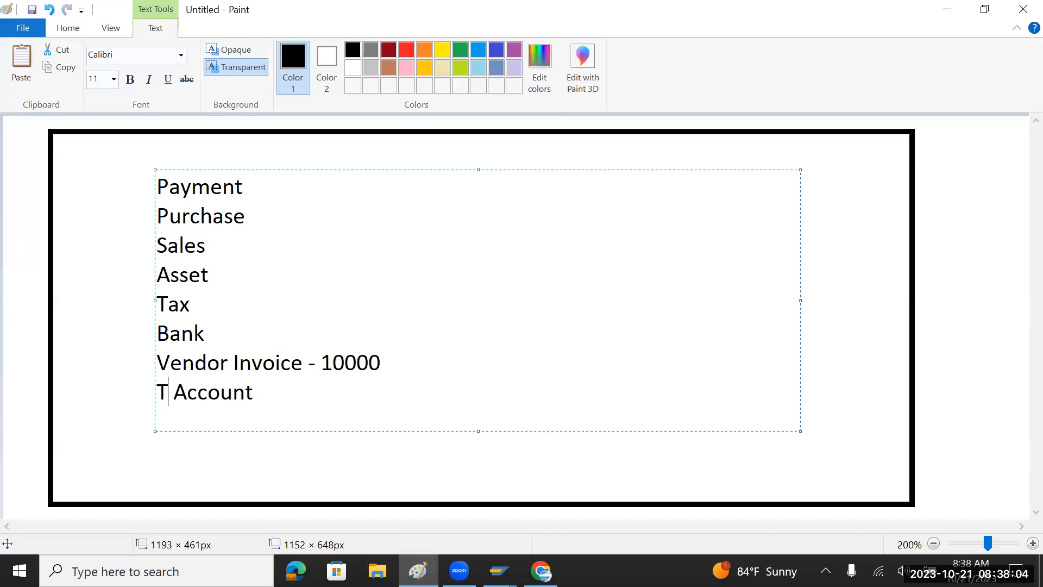
type("s")
key("BackSpace")
type("tell")
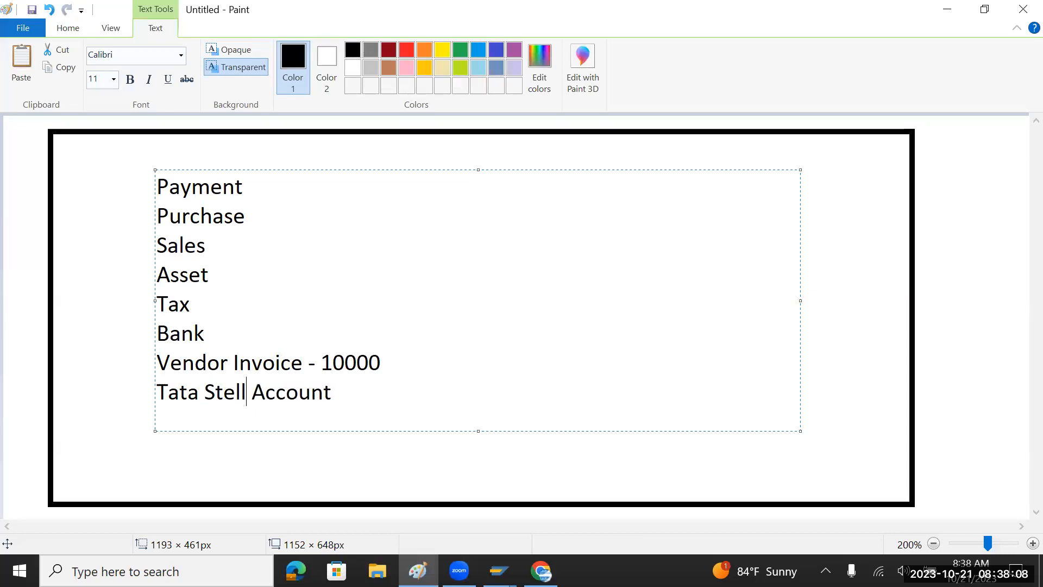
key("BackSpace")
key("BackSpace")
type("el")
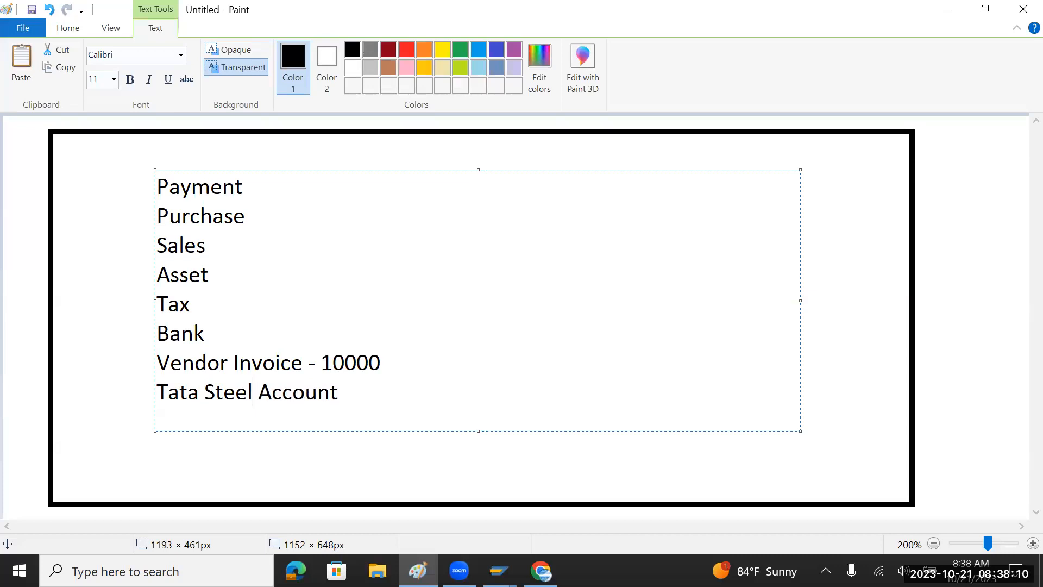
Mark the Tata Steel line 'Cr 10000' and add 'Purchase account Dr 10000' below it.
left_click(388, 391)
type("- 10000")
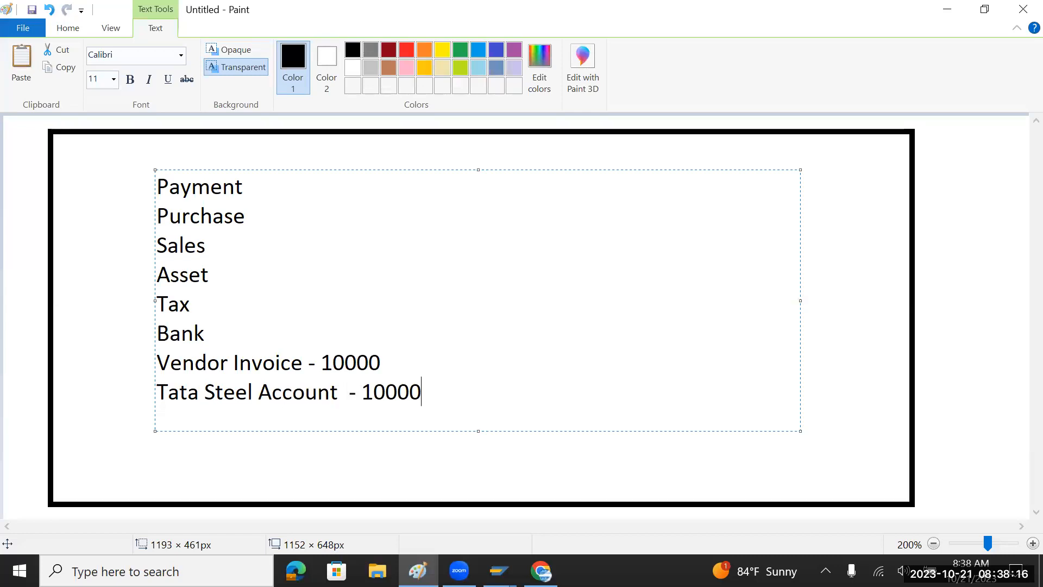
key("Left")
key("Left")
key("Left")
key("Left")
key("Left")
key("Left")
key("BackSpace")
type("Cr")
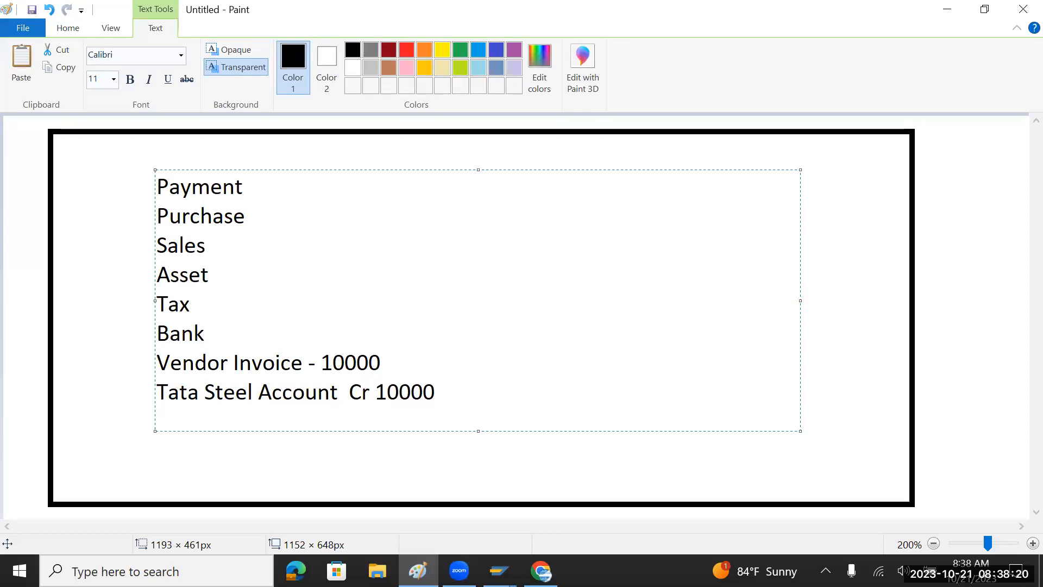
key("Return")
type("Pur")
key("BackSpace")
type("cha")
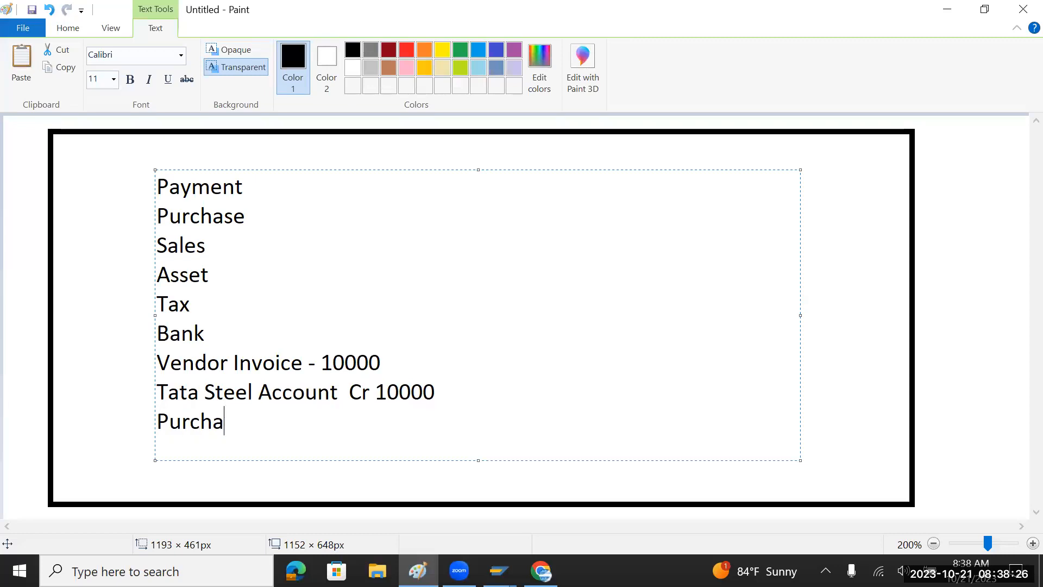
type("se account Dr ")
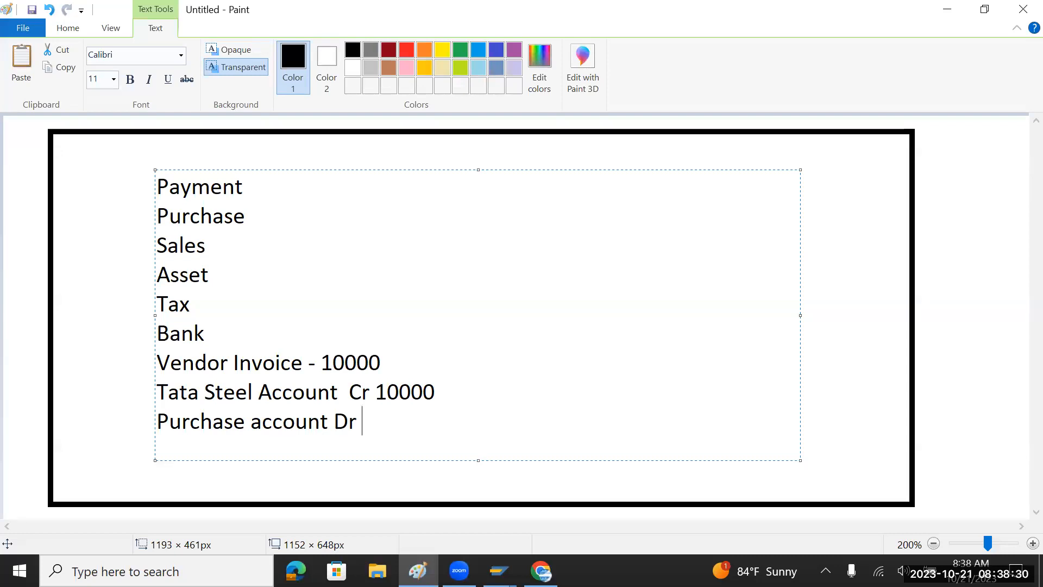
type("10000")
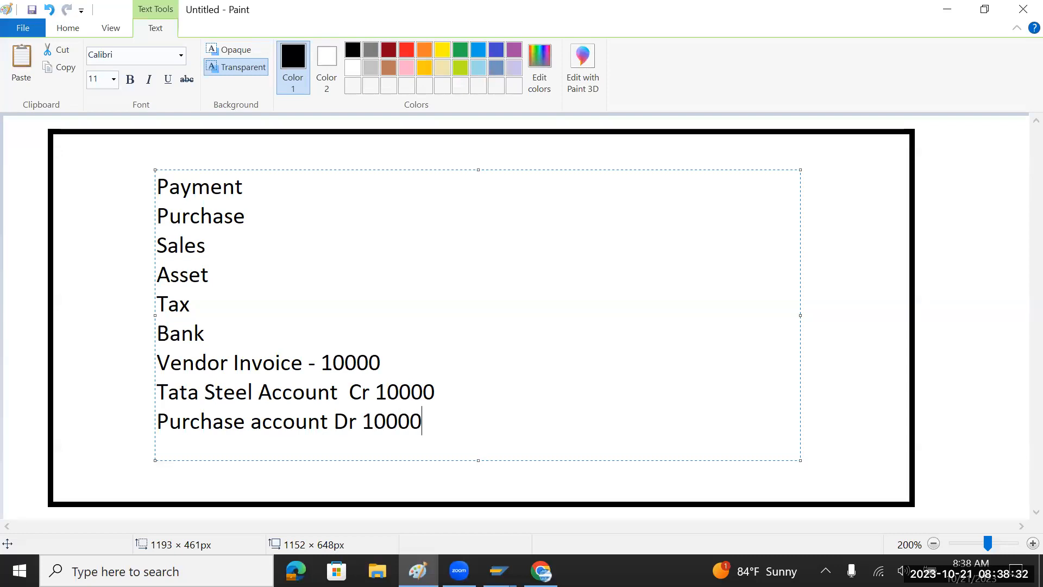
Move the Purchase account Dr 10000 line above the Tata Steel line and add '-' before 10000.
left_click_drag(448, 431, 159, 423)
key("ctrl+c")
key("BackSpace")
left_click(165, 395)
key("Return")
key("Up")
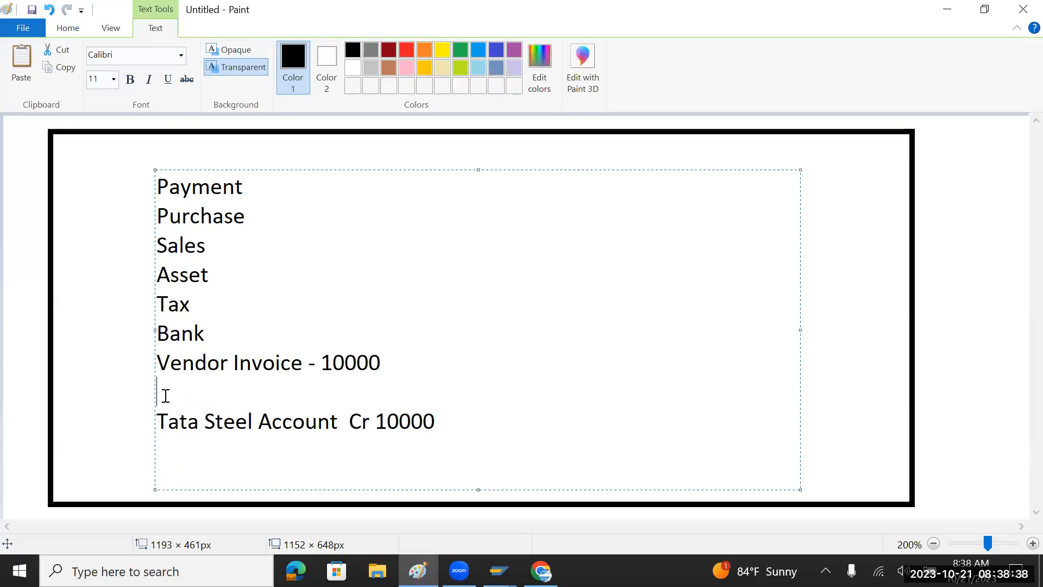
key("ctrl+v")
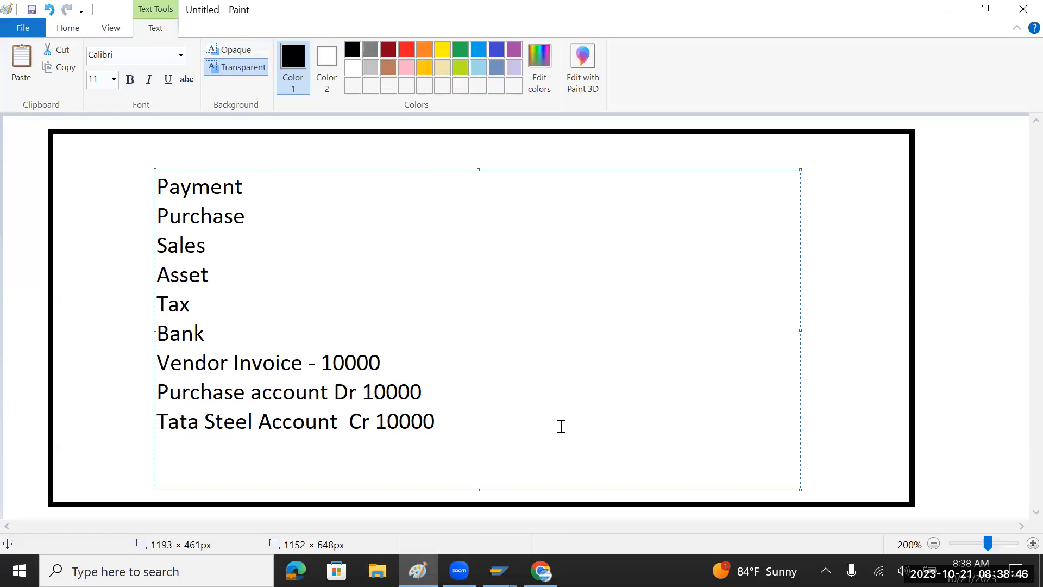
type("-")
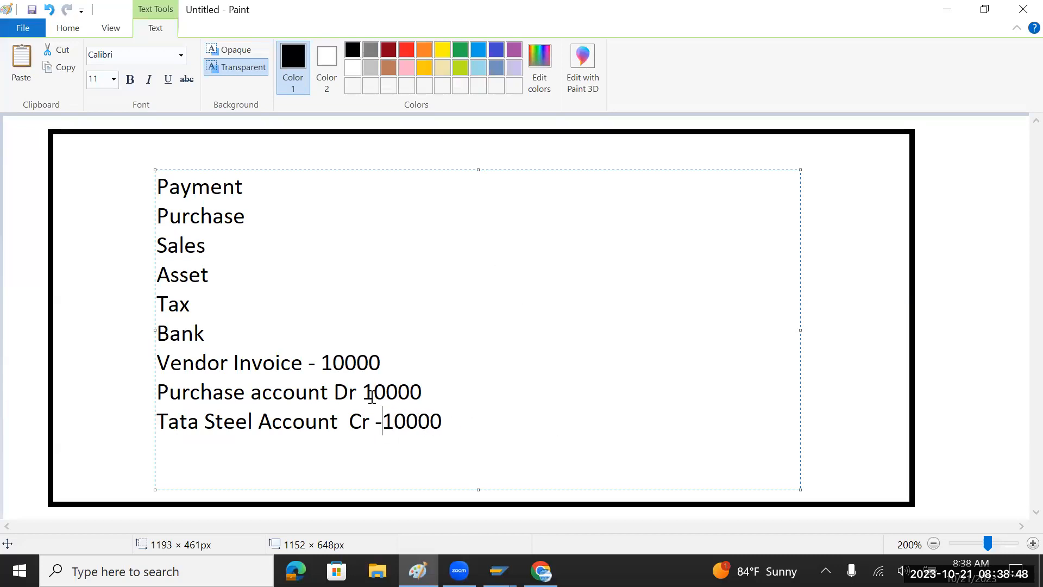
Overwrite 'Vendor Invoice' with 'Steel' so the line reads Steel - 10000.
left_click_drag(162, 388, 447, 429)
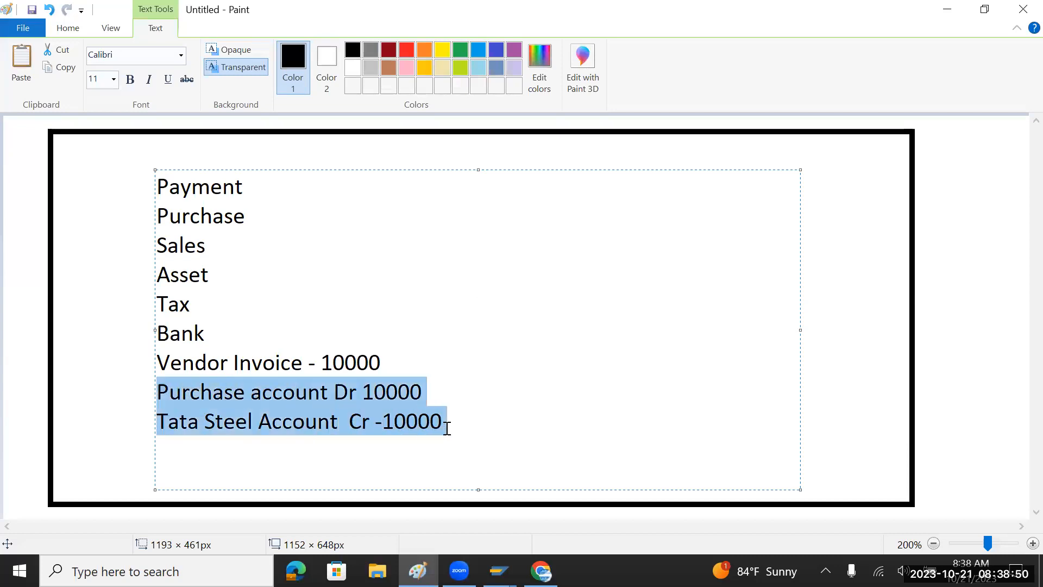
left_click(396, 362)
left_click_drag(383, 363, 167, 363)
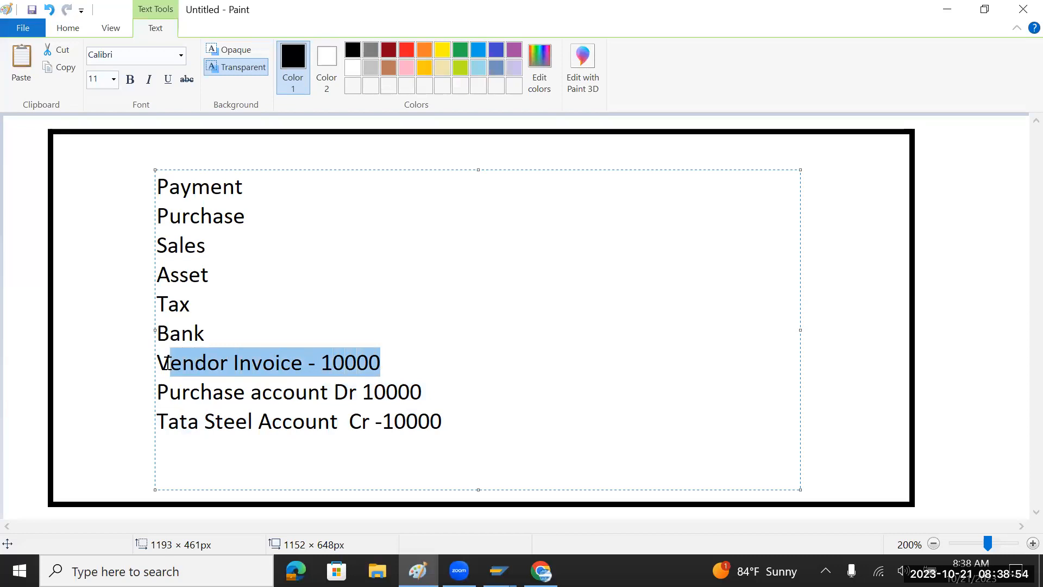
left_click(291, 365)
left_click_drag(302, 364, 157, 367)
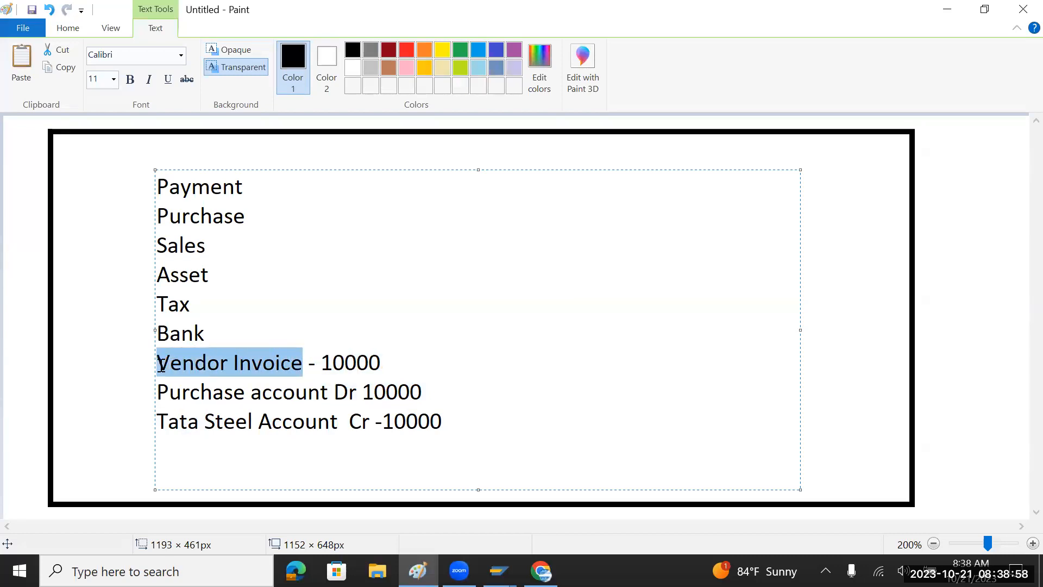
type("Still")
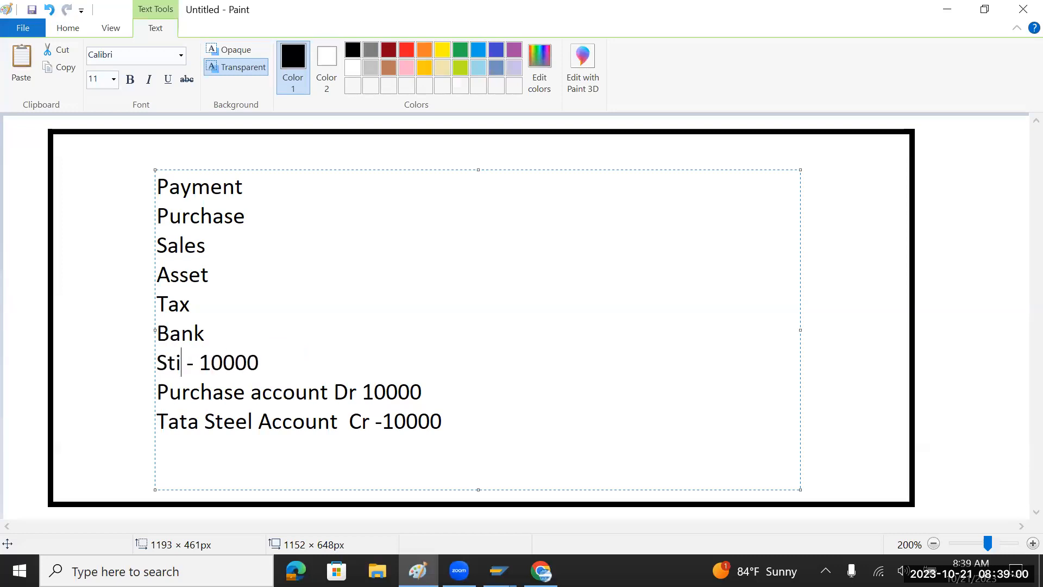
key("BackSpace")
key("BackSpace")
key("BackSpace")
type("eel")
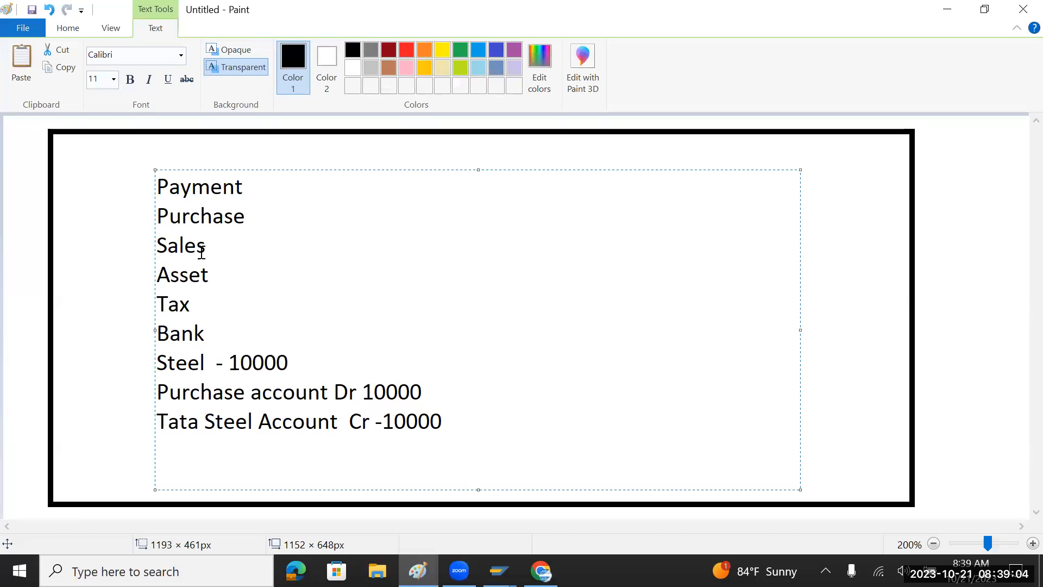
Add a new line below the Steel line starting with 'Generate'.
left_click_drag(308, 366, 157, 362)
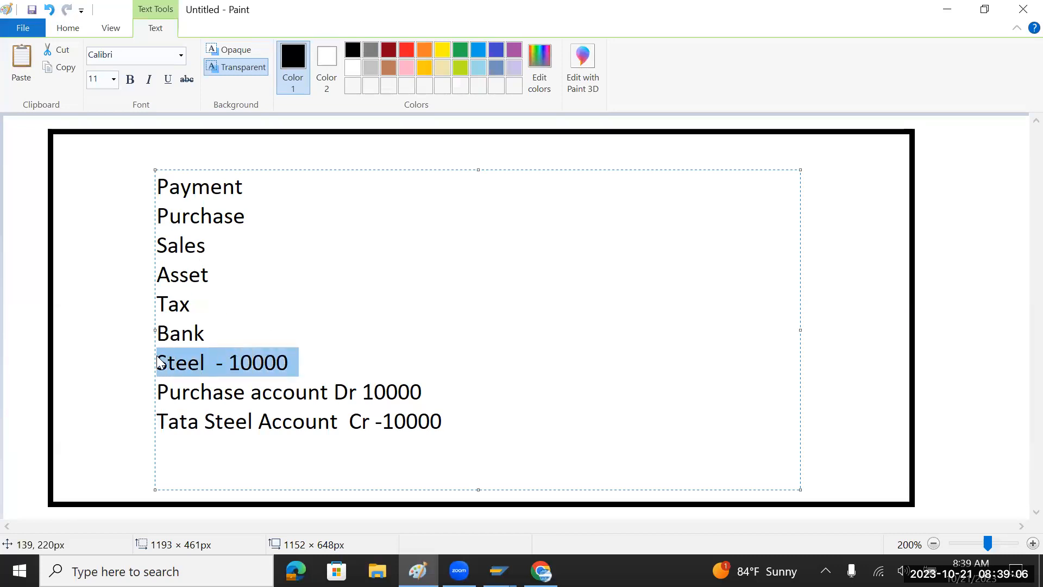
left_click_drag(445, 422, 156, 399)
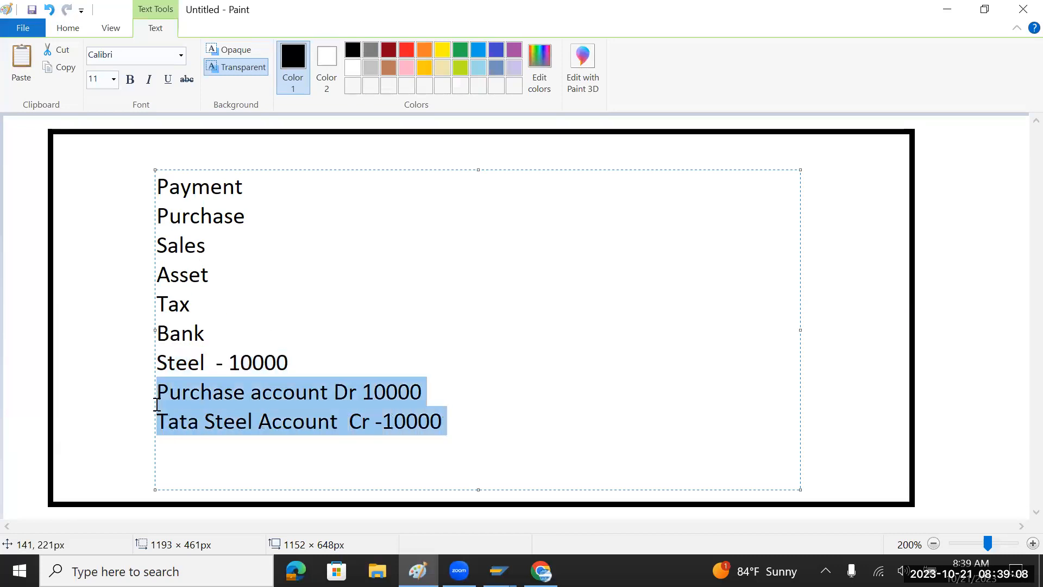
left_click(337, 371)
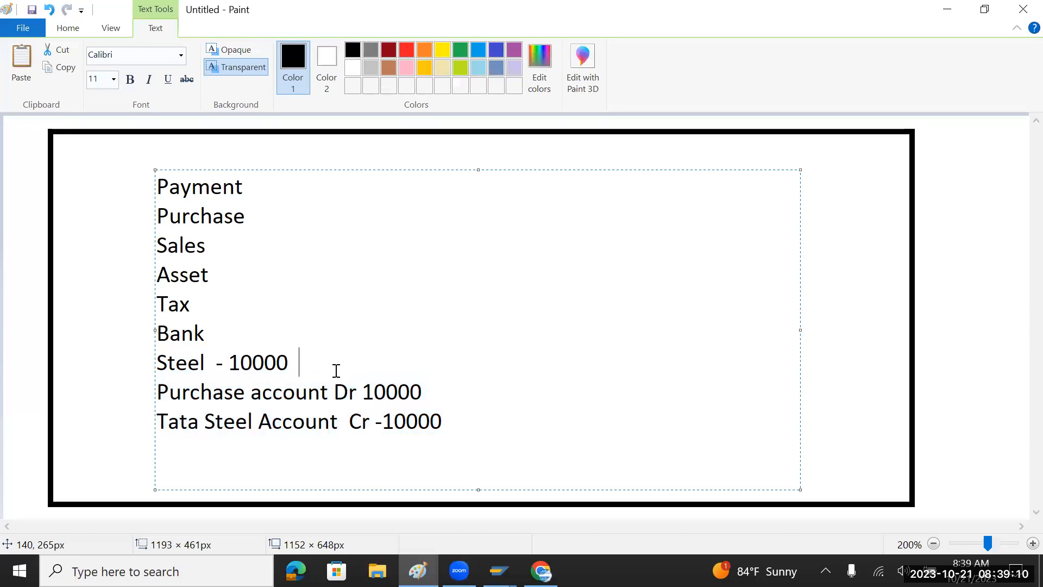
key("Return")
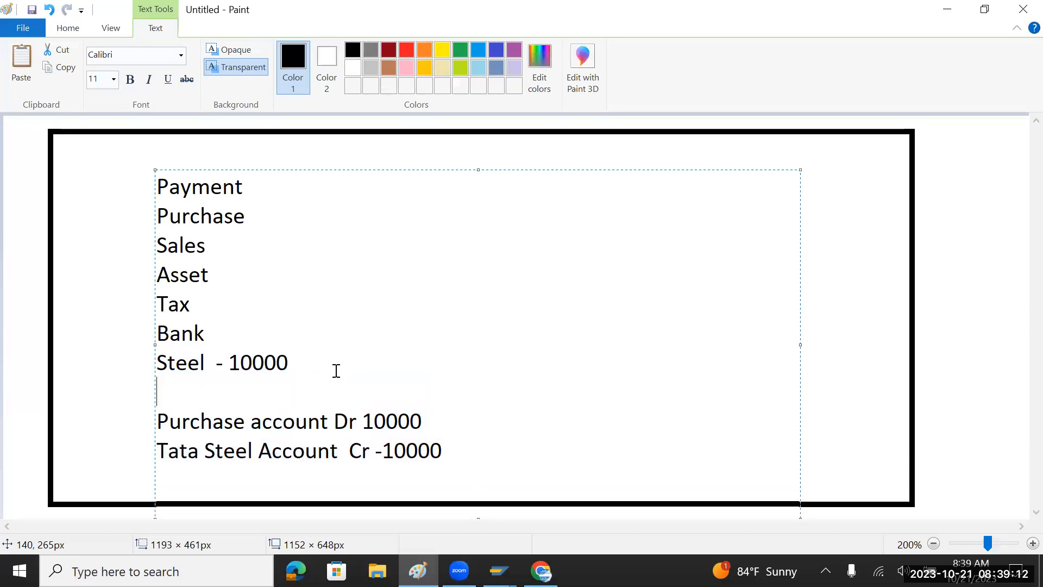
type("Generate")
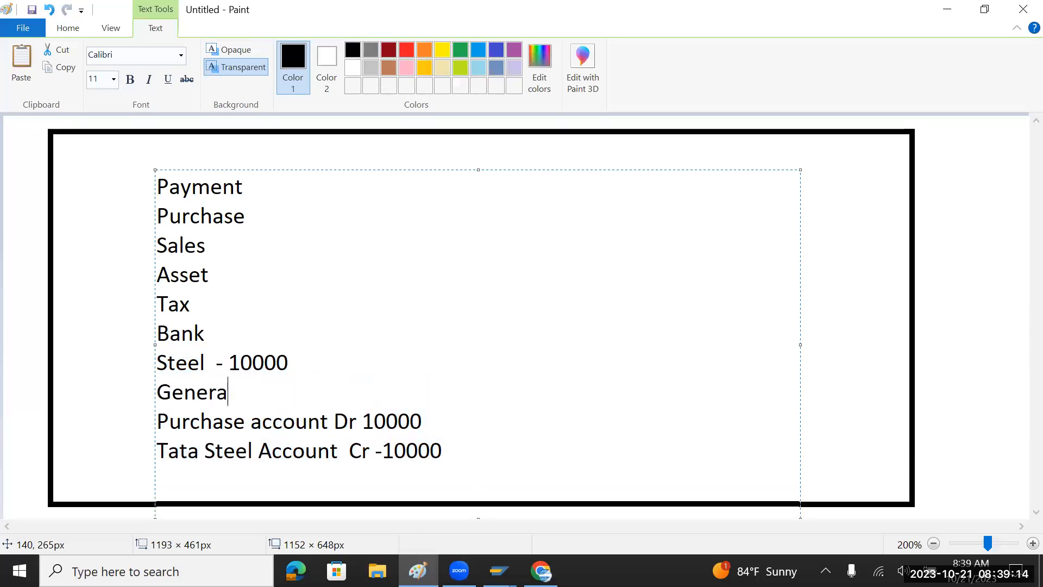
Complete the line as 'Generate account document - 10000000'.
type("cco")
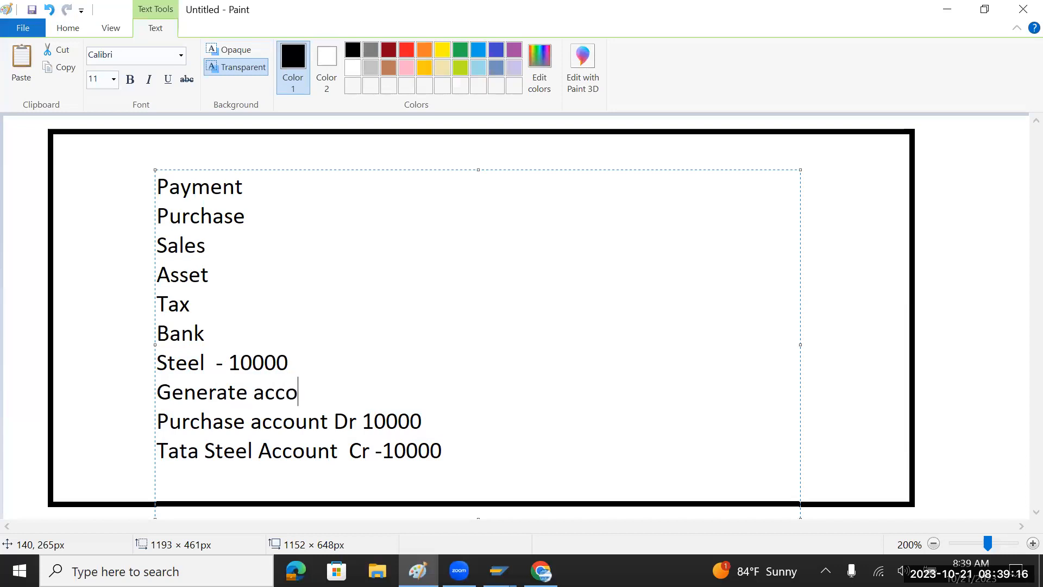
type("unt document -")
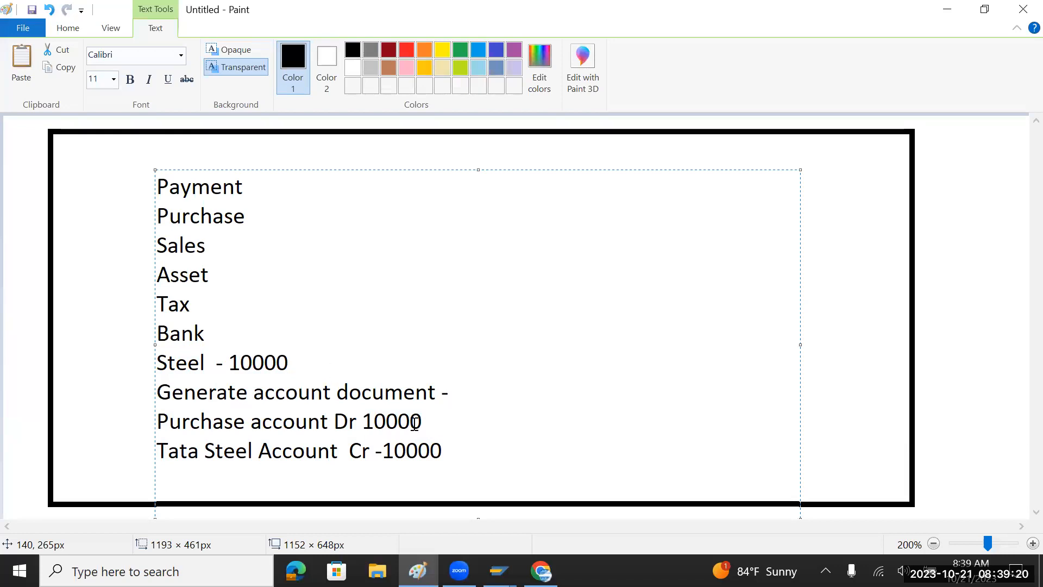
left_click_drag(461, 441, 155, 414)
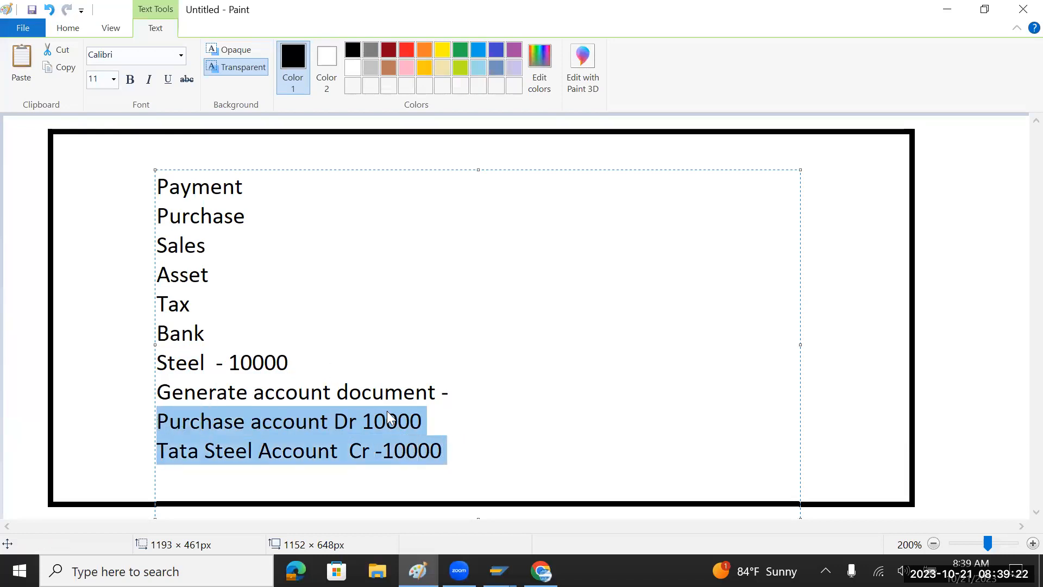
left_click(465, 392)
type("- 1000000")
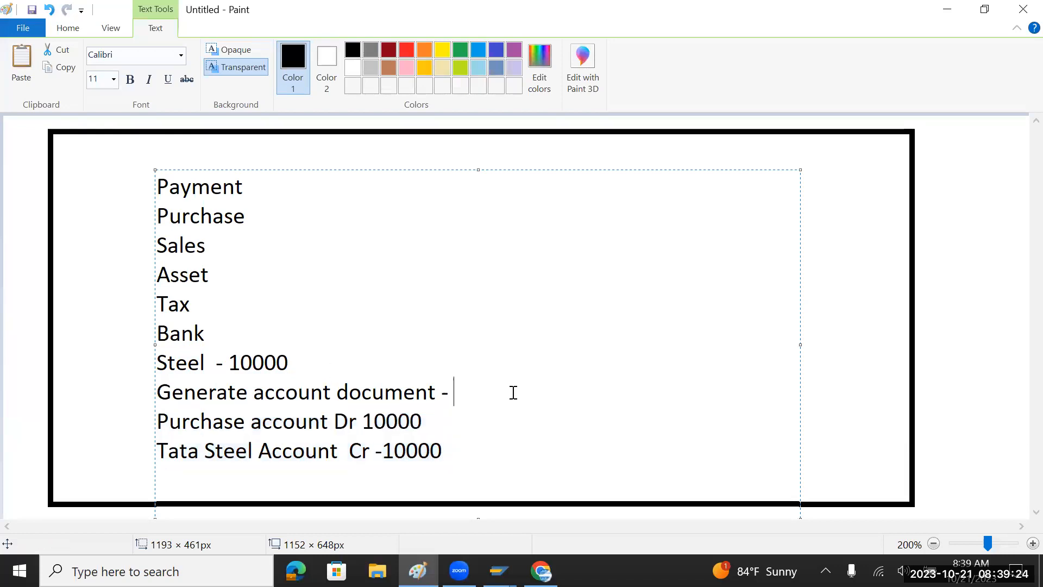
type("1")
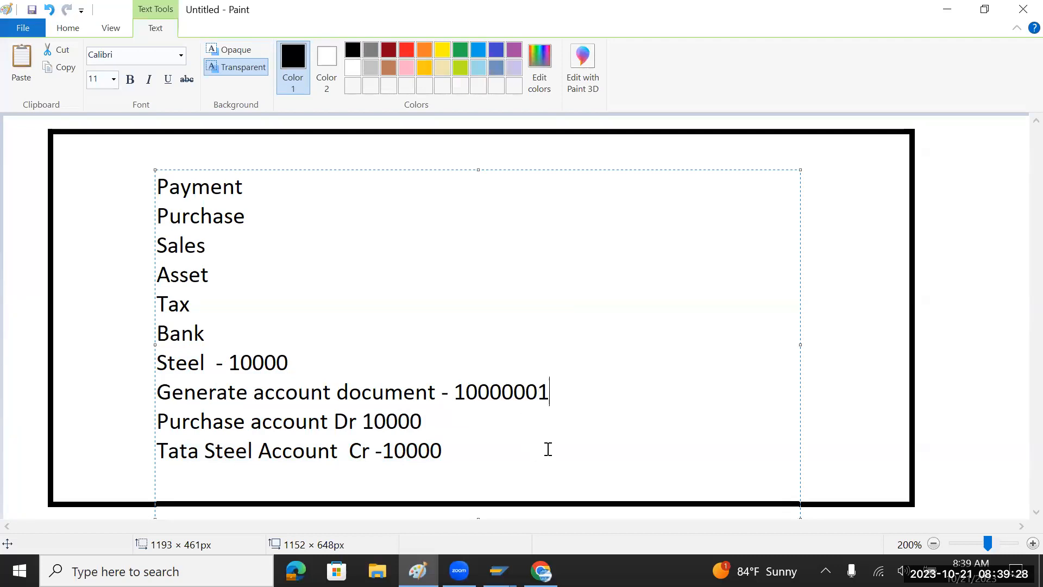
key("BackSpace")
type("0")
Copy the Steel line to a new bottom line with the amount changed to 20000.
left_click(479, 448)
key("Return")
left_click_drag(301, 362, 157, 363)
key("ctrl+c")
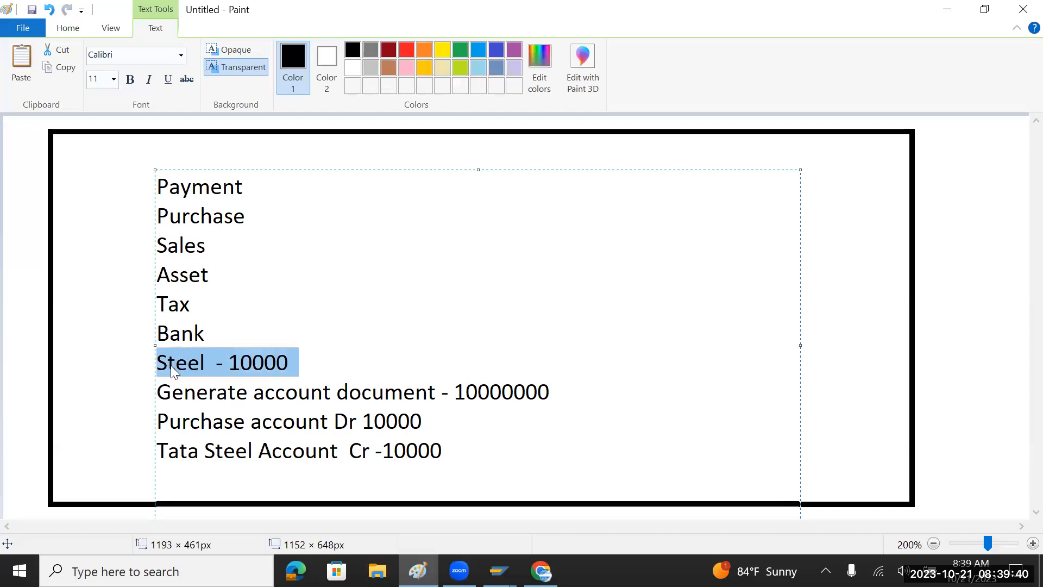
left_click(205, 475)
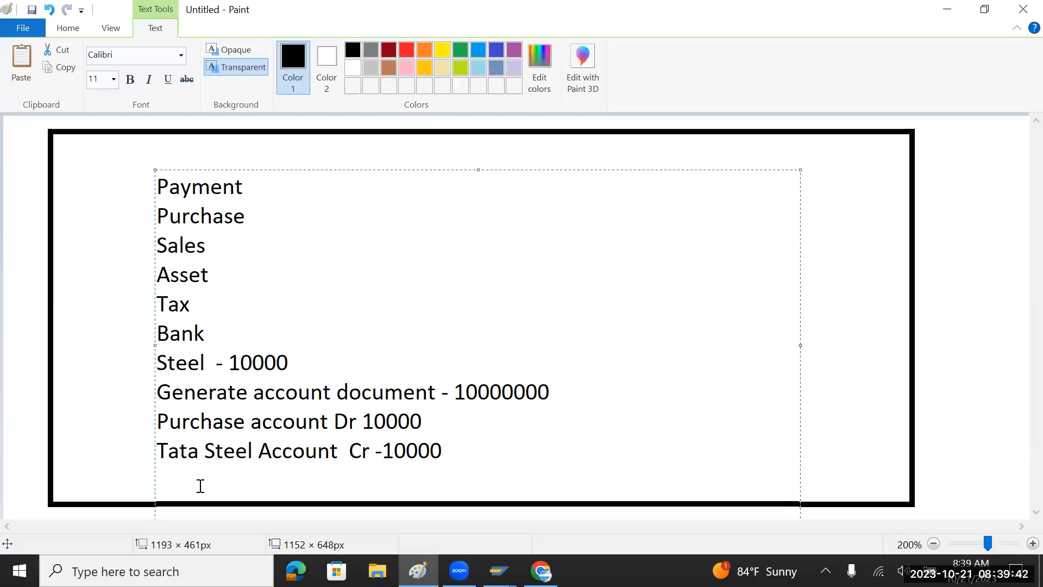
key("ctrl+v")
key("BackSpace")
key("BackSpace")
key("BackSpace")
key("BackSpace")
key("BackSpace")
key("BackSpace")
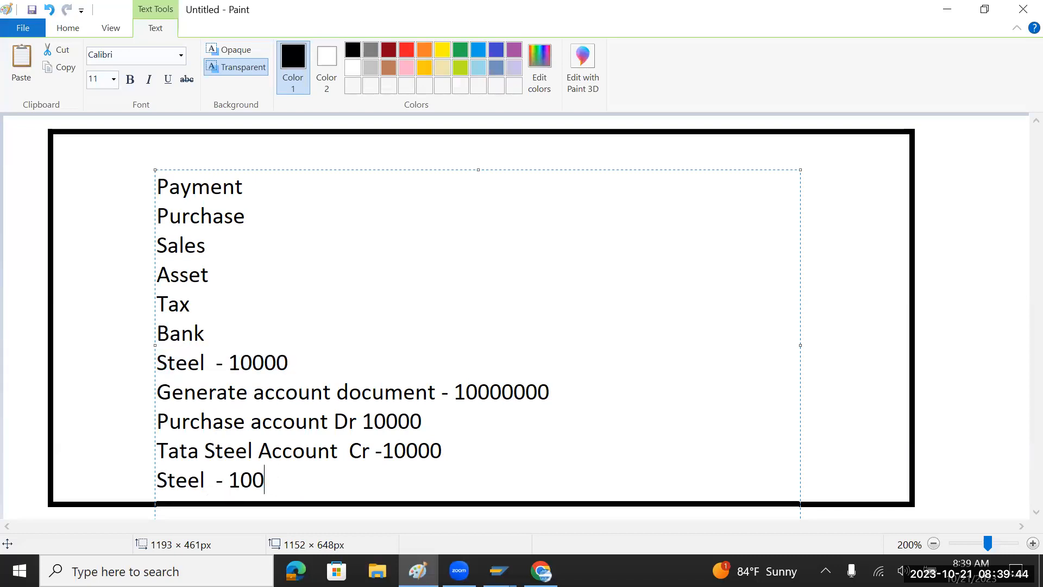
type("20000 -")
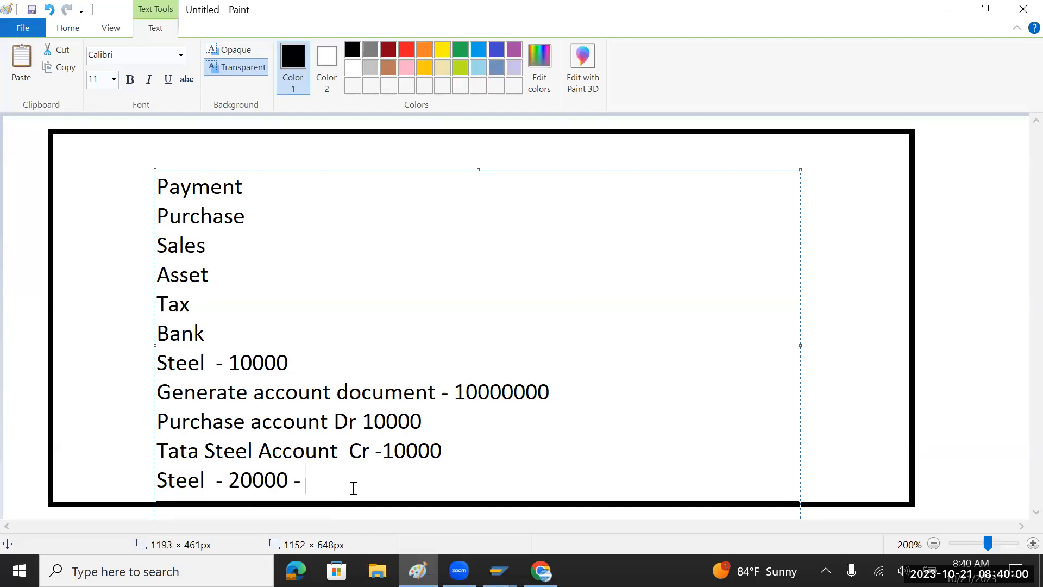
Append document number 10000001 to the last line and return to the SAP SA details.
double_click(516, 392)
key("ctrl+c")
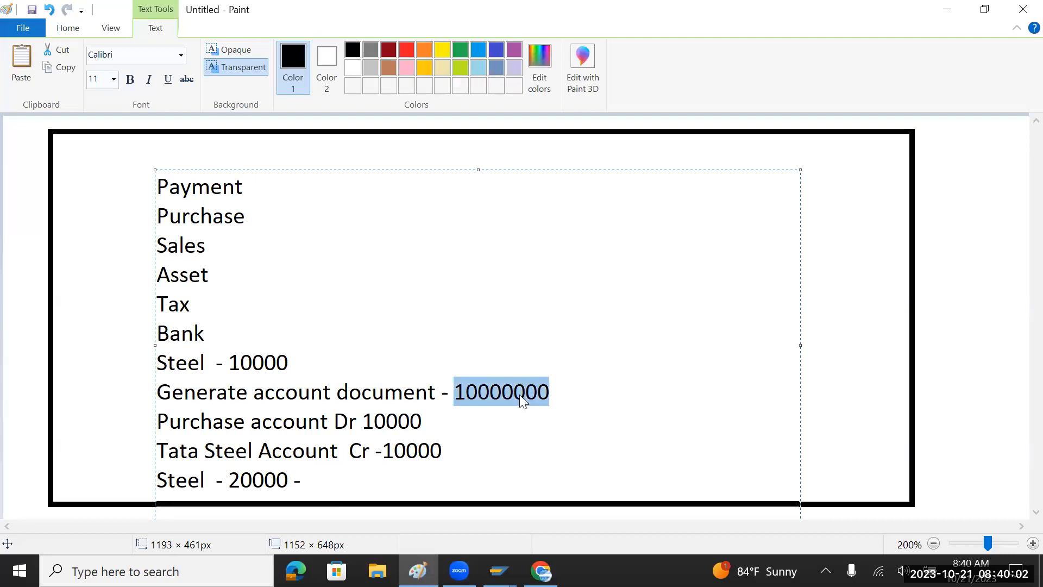
left_click(376, 474)
key("ctrl+v")
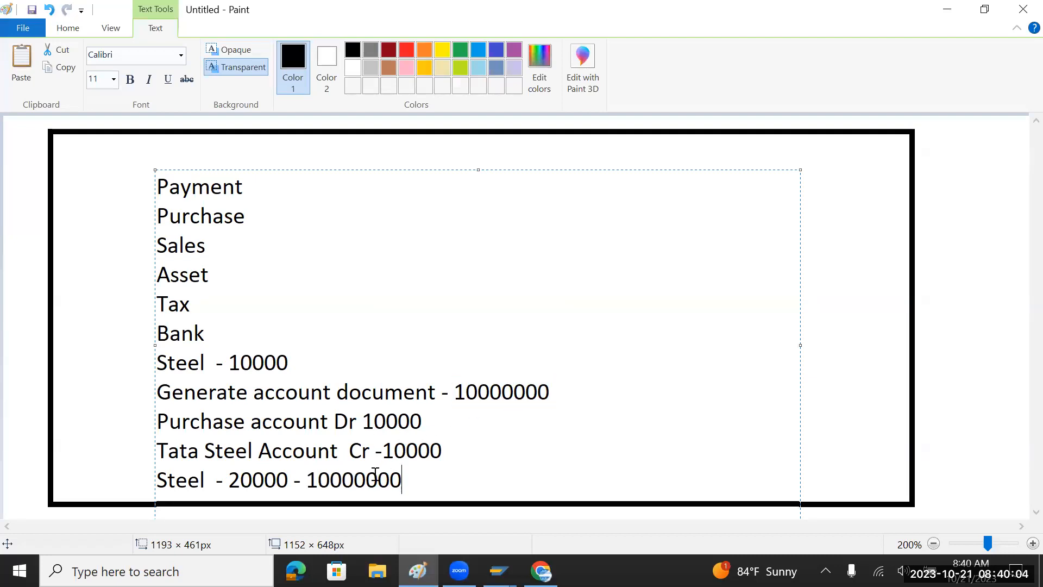
key("BackSpace")
type("1")
left_click_drag(443, 451, 350, 426)
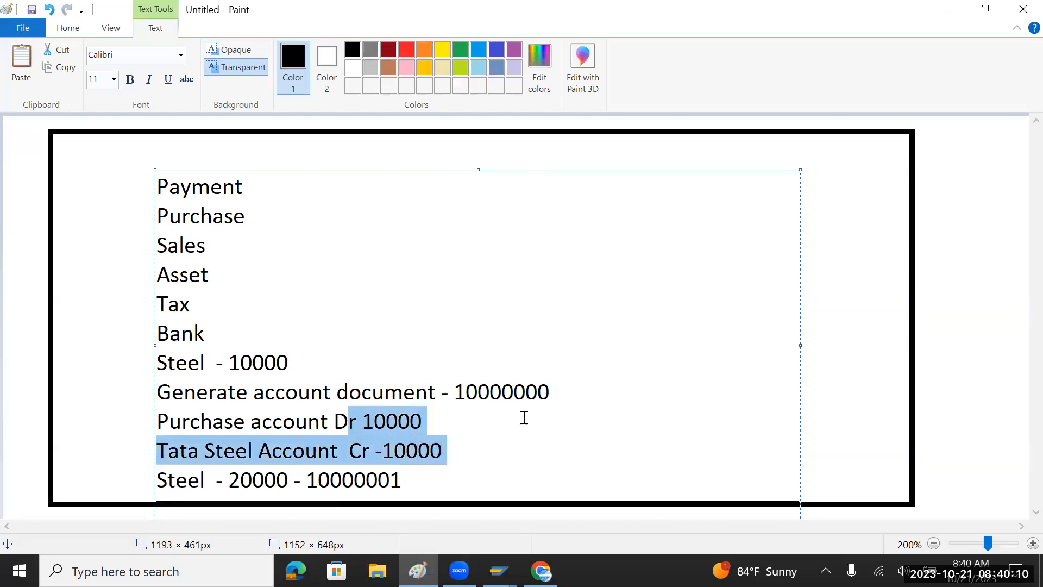
key("alt+Tab")
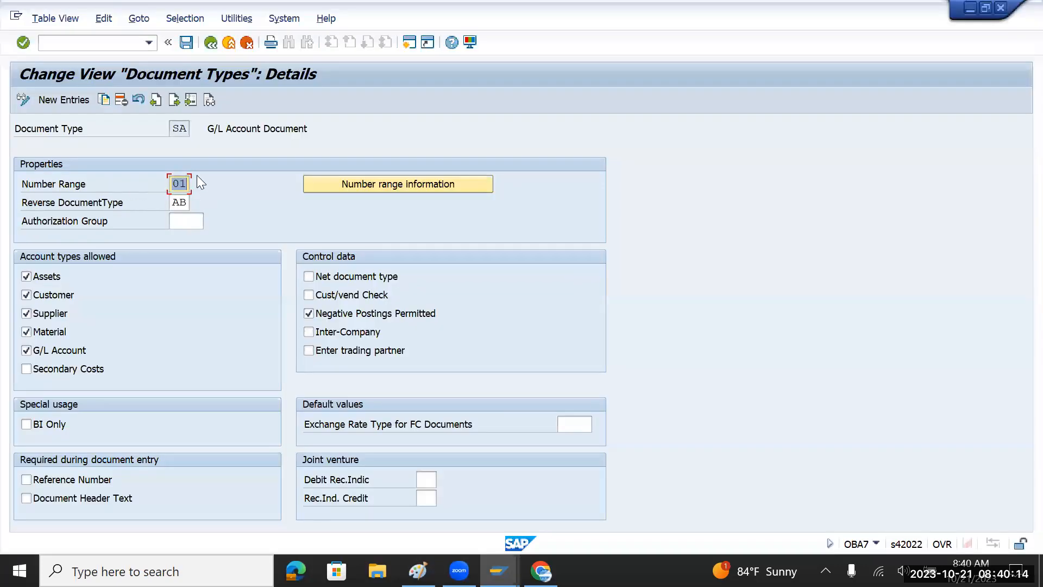
left_click(189, 129)
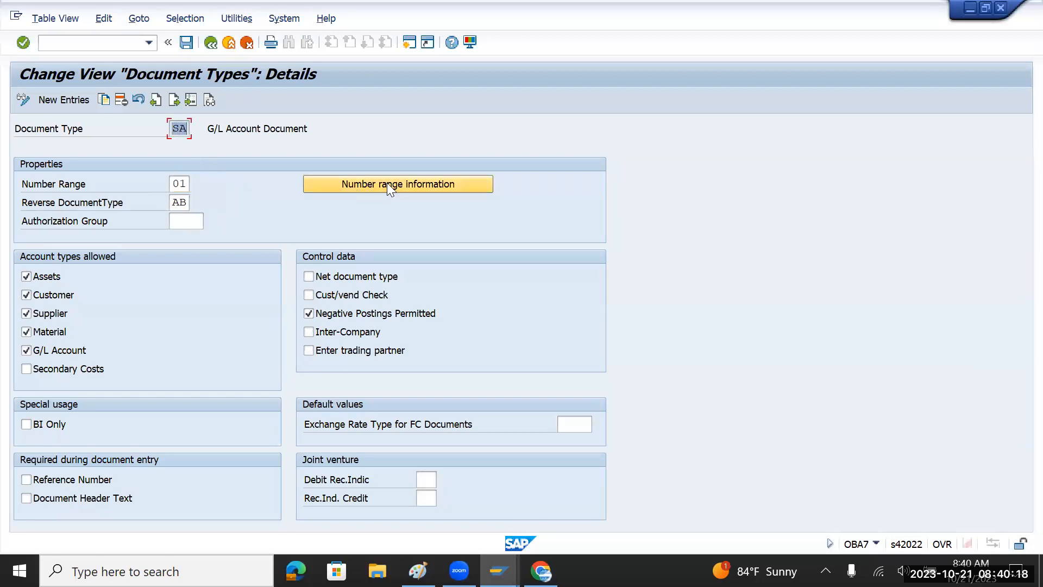
left_click(176, 183)
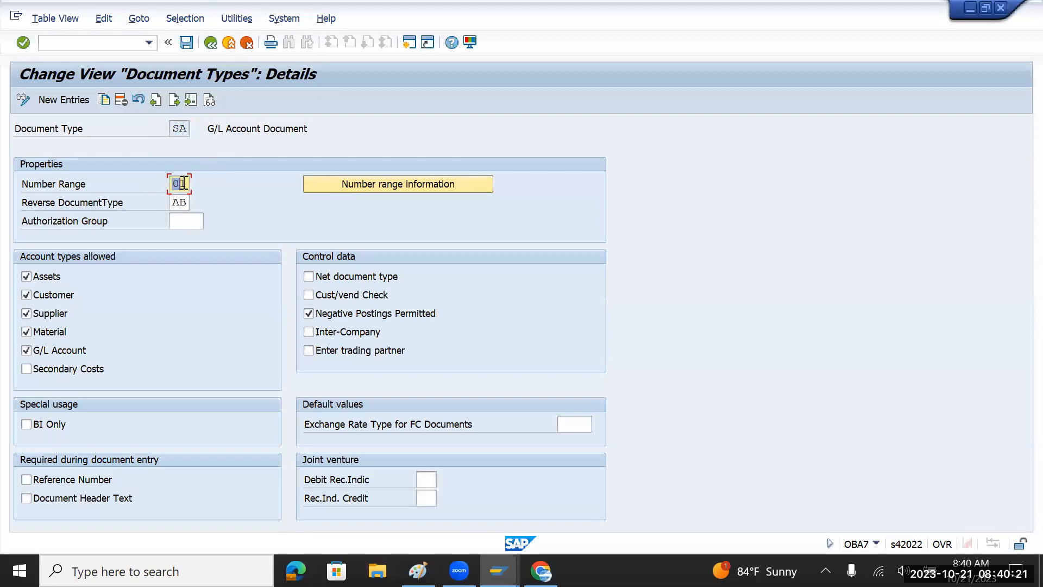
left_click(356, 187)
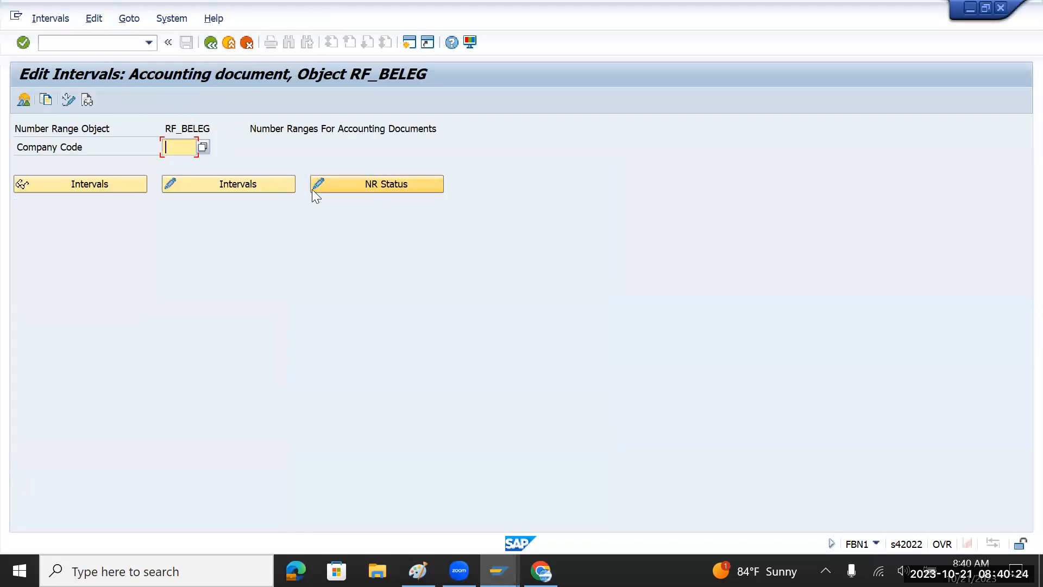
type("0000")
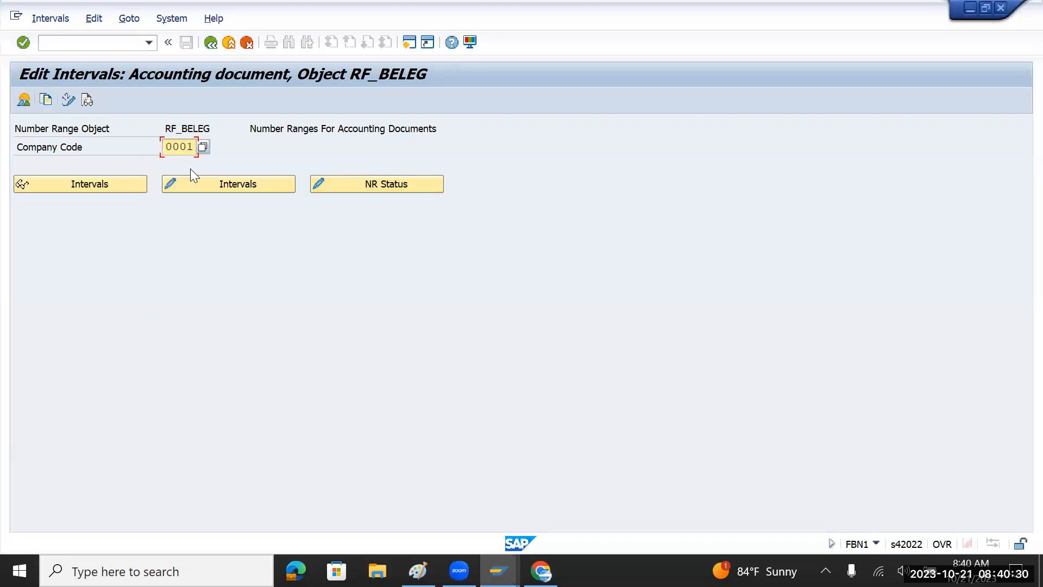
left_click(234, 185)
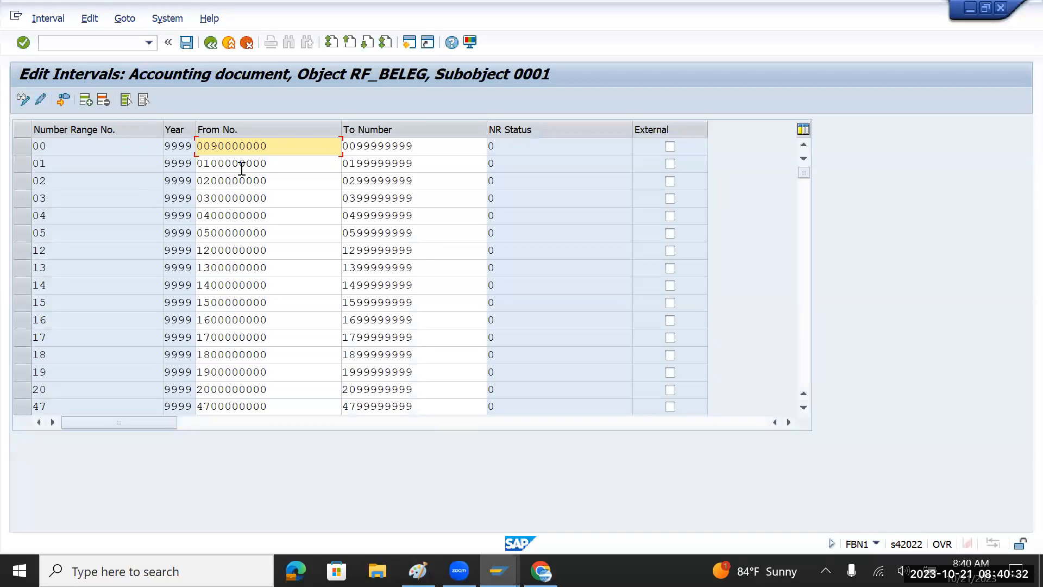
left_click(296, 163)
left_click_drag(261, 163, 195, 162)
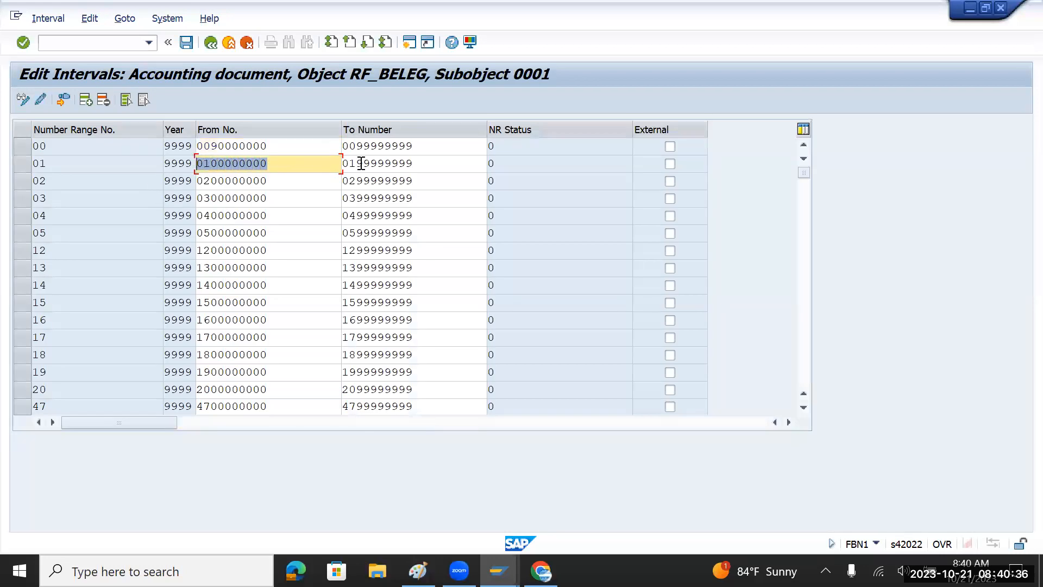
left_click_drag(417, 163, 340, 163)
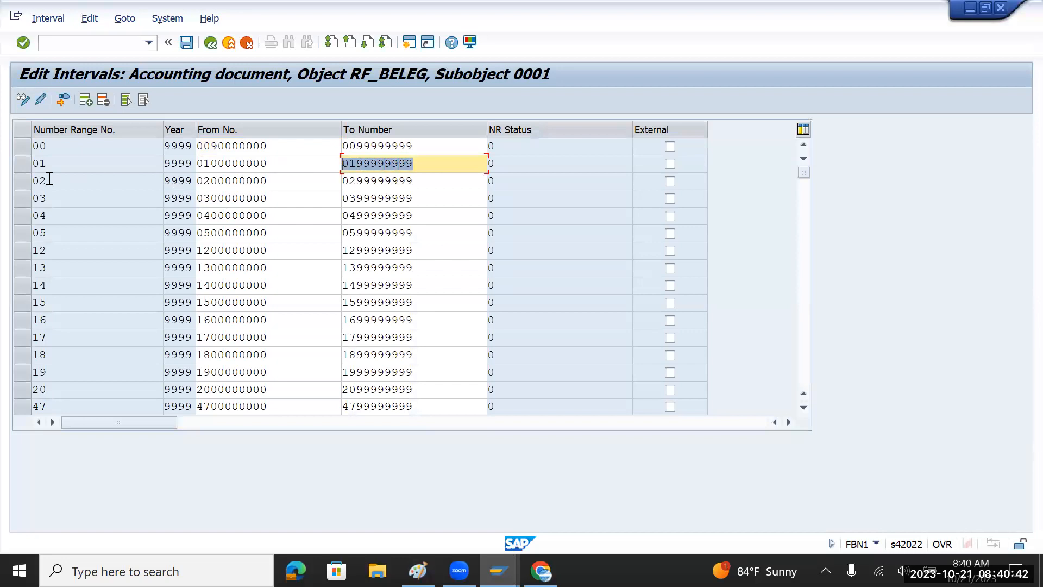
left_click_drag(281, 163, 195, 163)
left_click(213, 46)
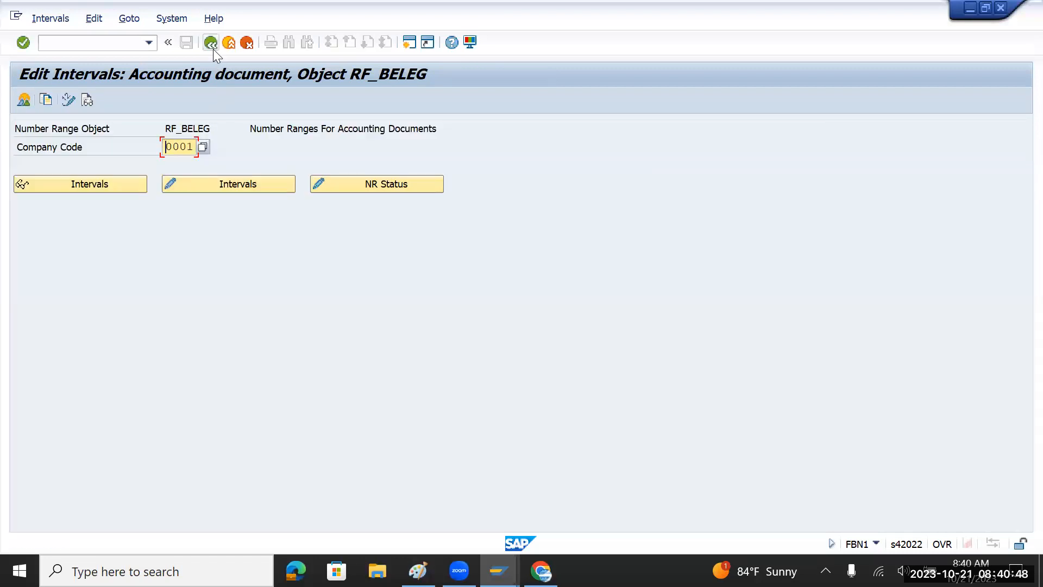
left_click(213, 49)
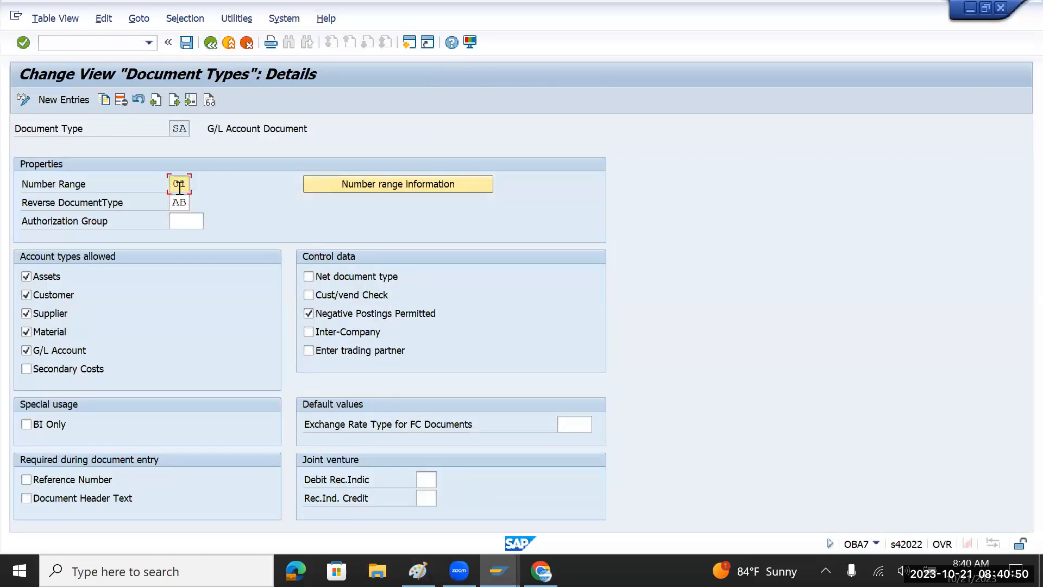
Go back to the document type list and open KR Vendor Invoice.
left_click(211, 44)
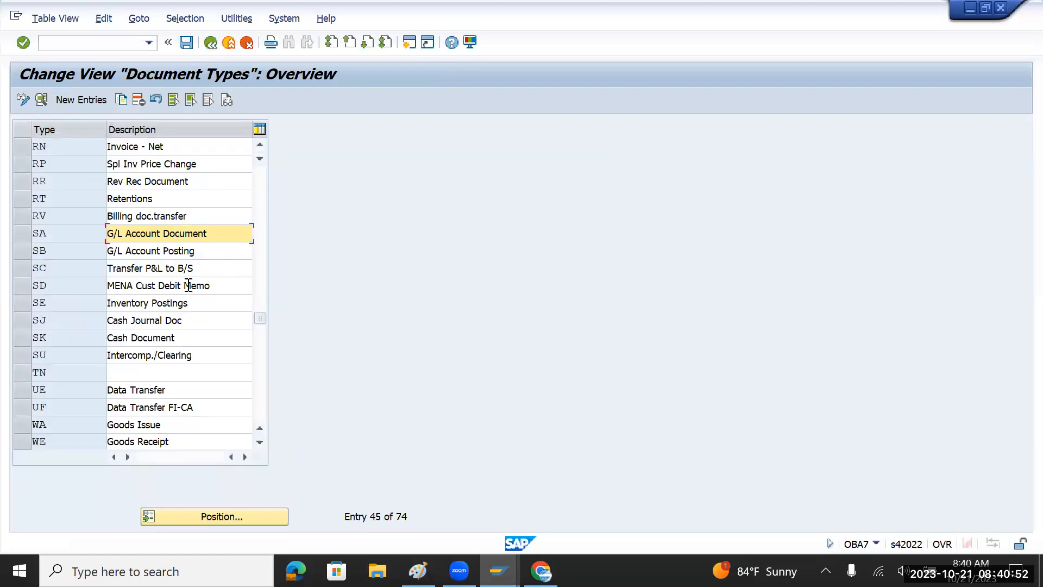
scroll(186, 308, "down", 5)
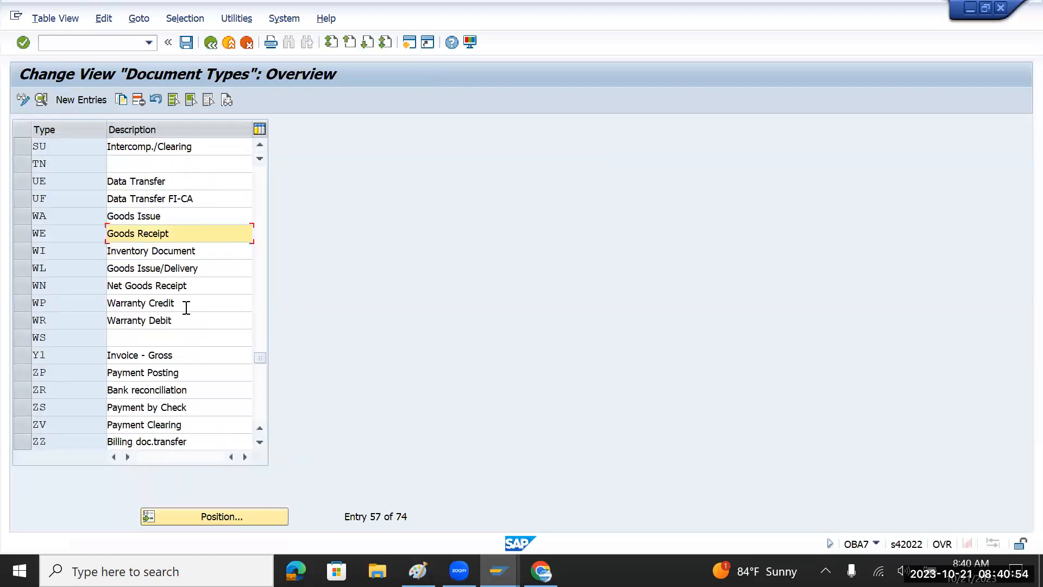
scroll(186, 308, "up", 6)
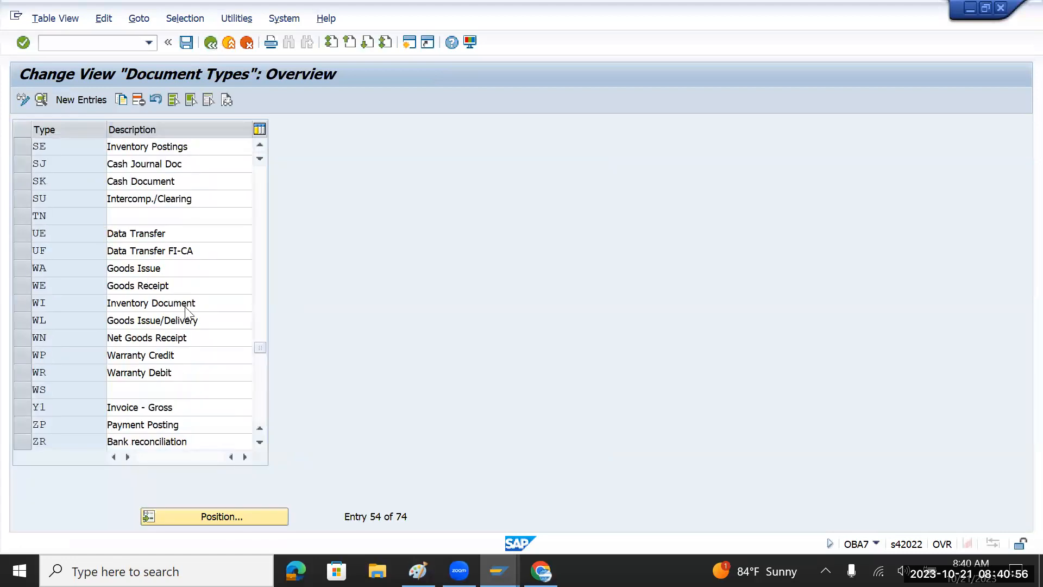
scroll(185, 308, "up", 7)
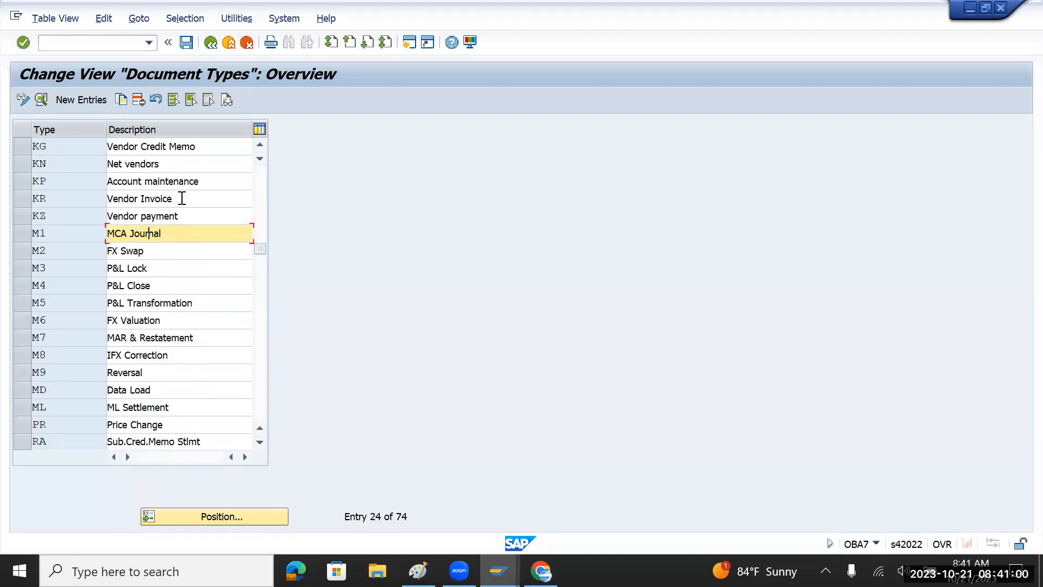
double_click(182, 199)
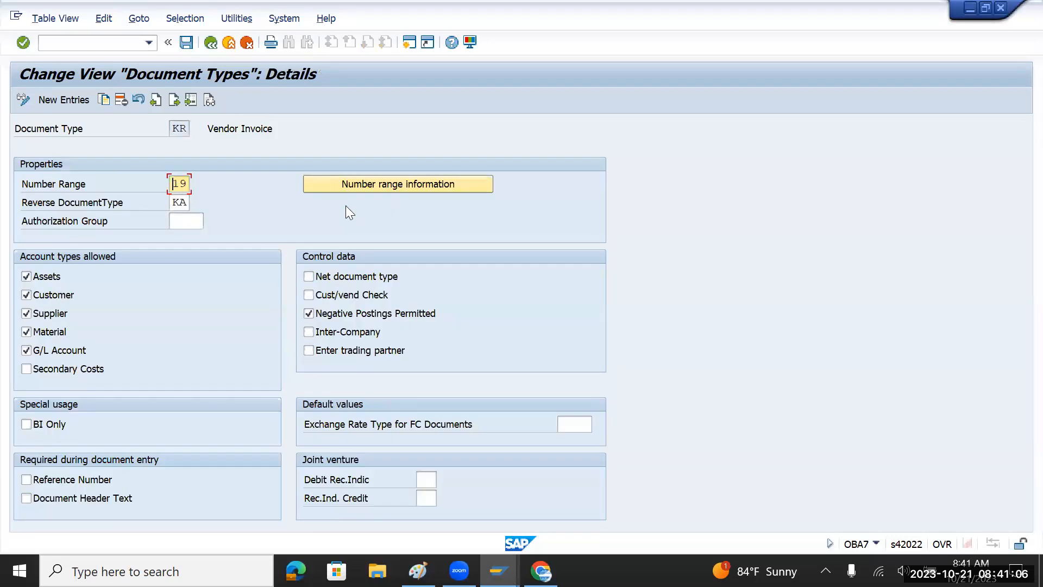
left_click(369, 188)
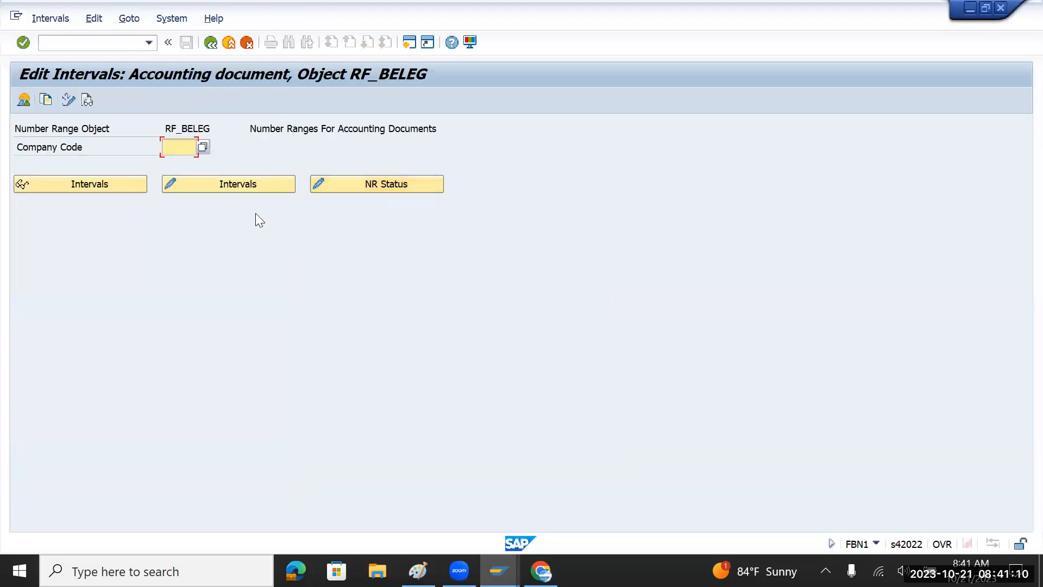
key("Down")
key("Down")
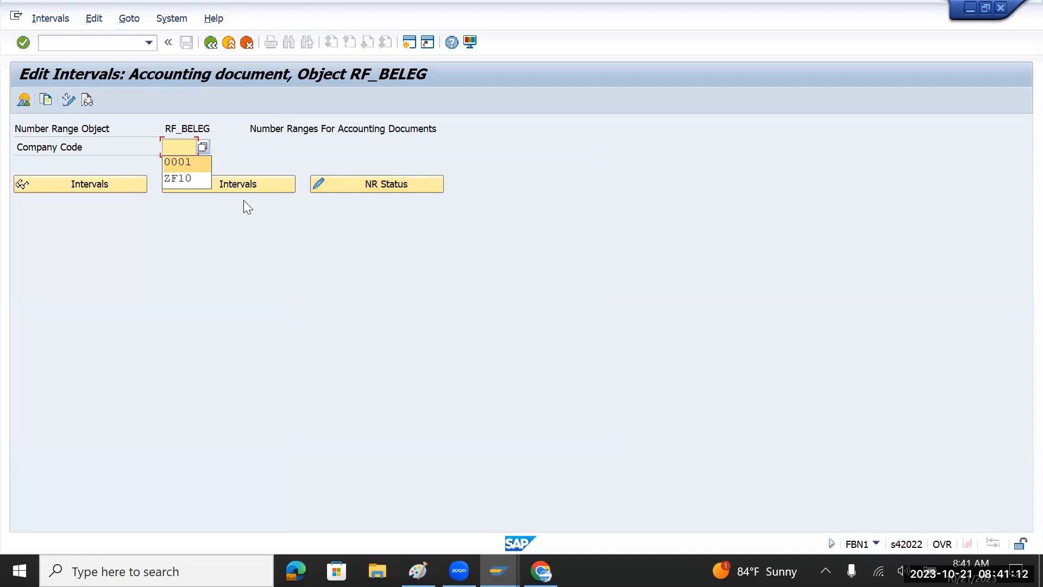
key("Return")
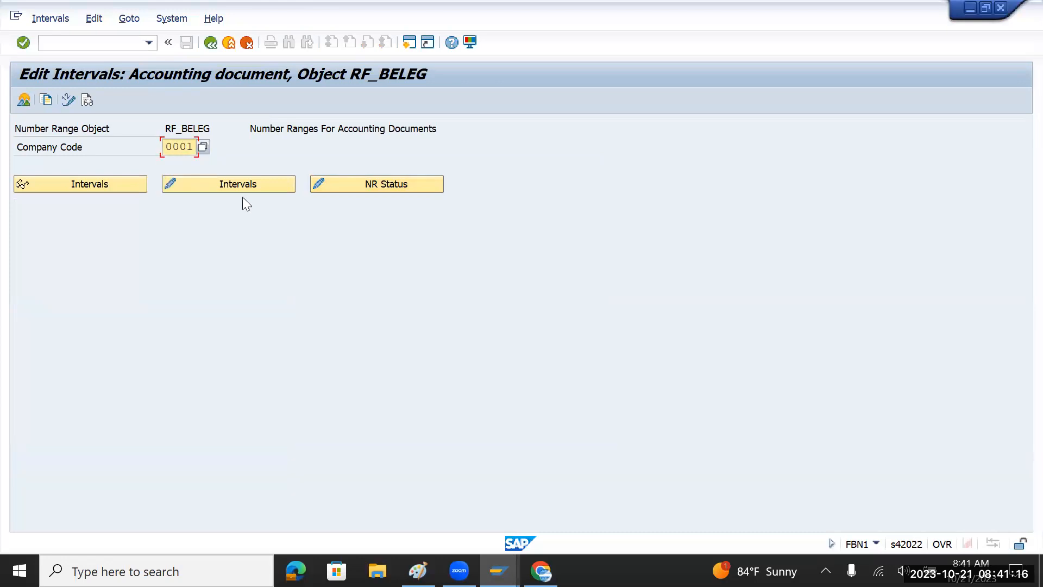
left_click(244, 186)
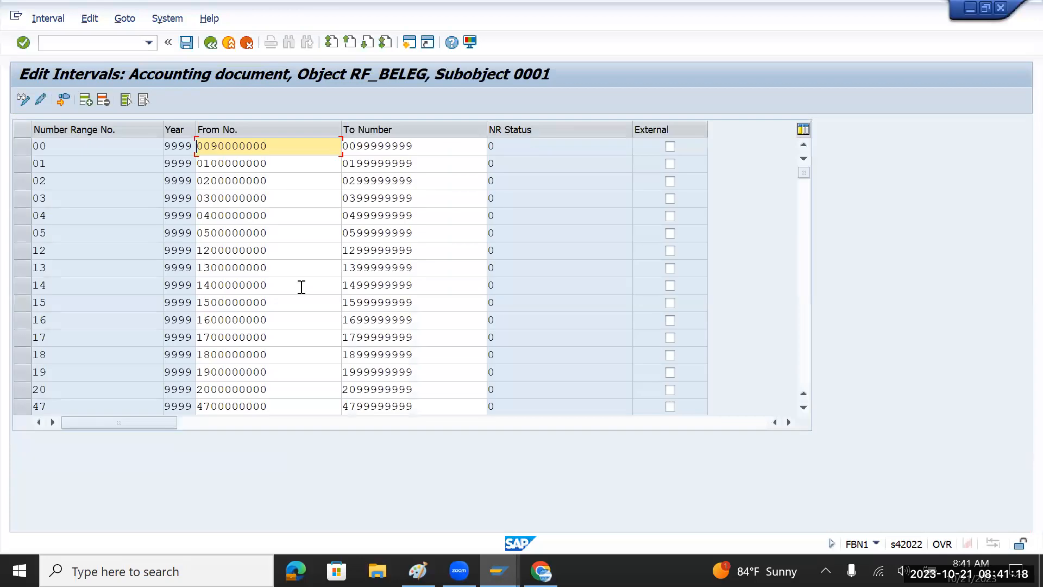
left_click_drag(52, 374, 31, 374)
left_click_drag(280, 372, 193, 369)
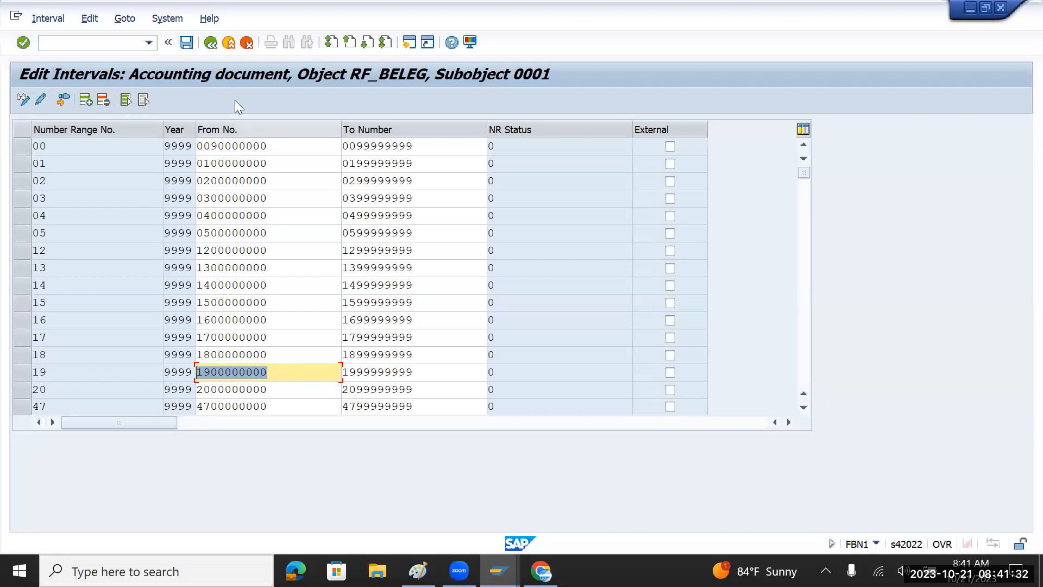
left_click(211, 44)
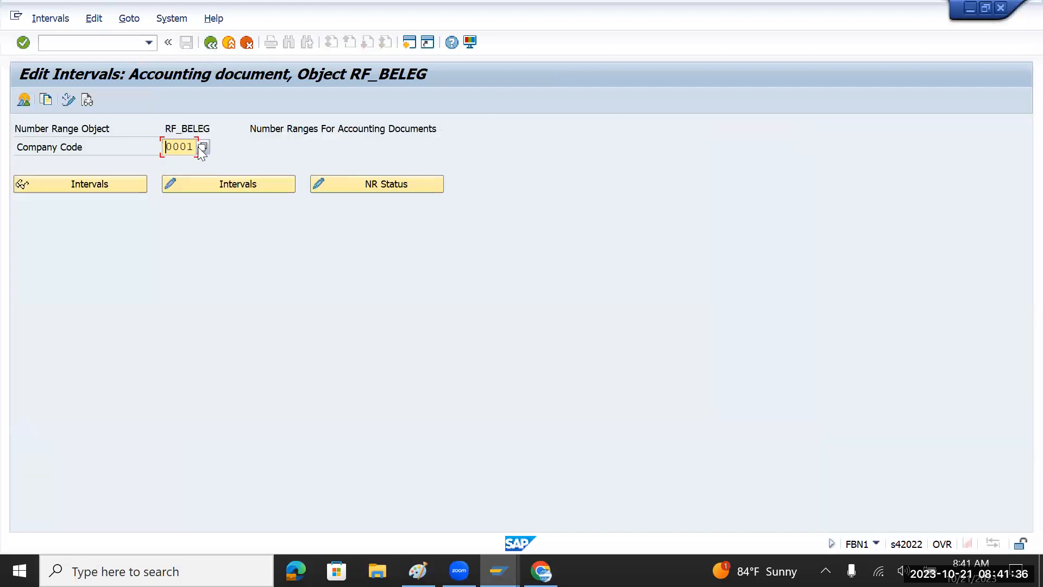
Return to the KR Vendor Invoice details and review number range 19 and reverse type KA.
left_click(213, 44)
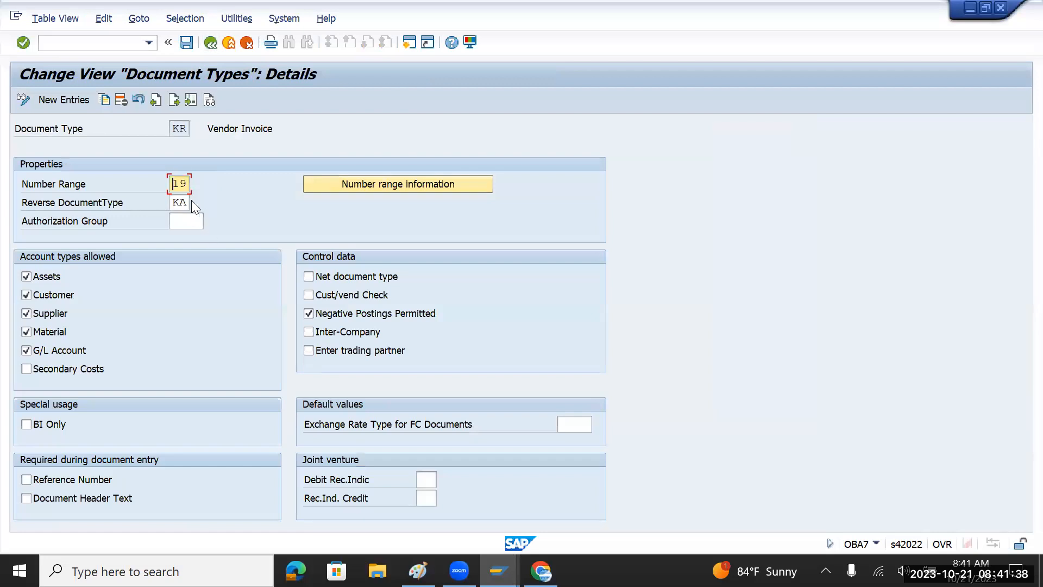
left_click(177, 128)
left_click(191, 186)
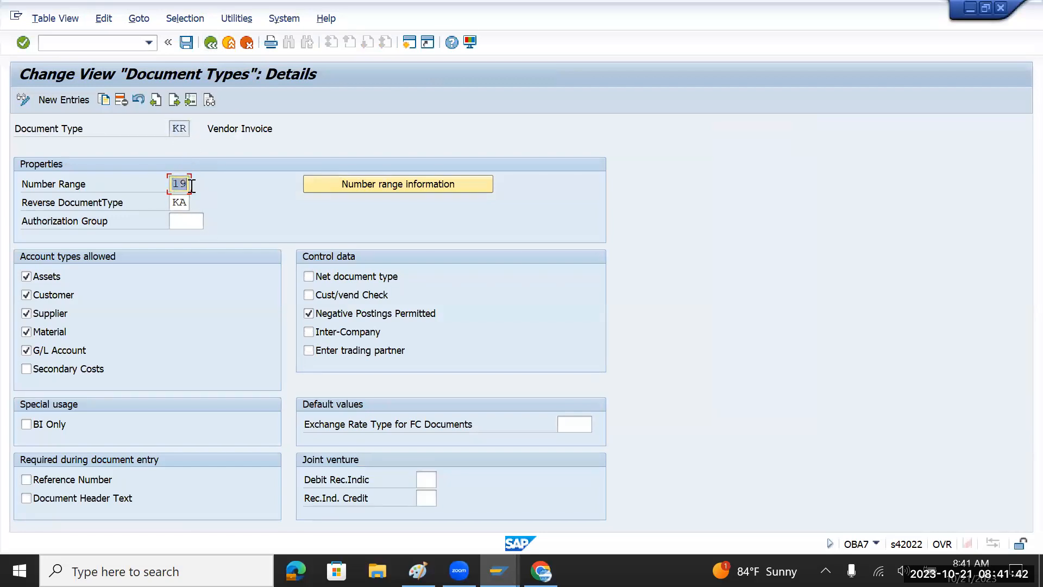
left_click(175, 126)
left_click_drag(175, 126, 194, 130)
left_click_drag(174, 129, 188, 132)
left_click_drag(170, 203, 186, 206)
left_click_drag(205, 130, 277, 132)
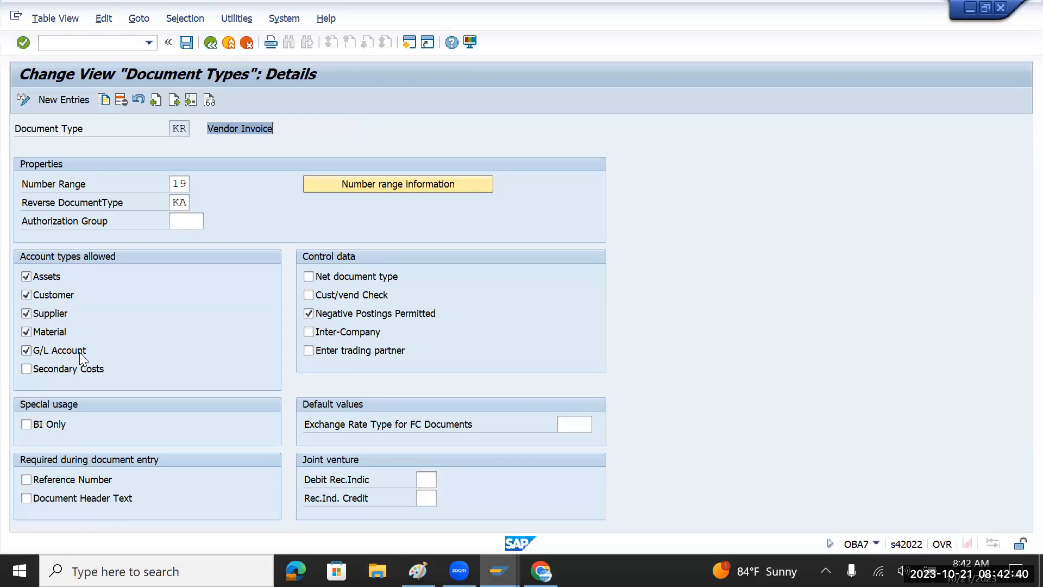
Review the Purchase account and Tata Steel Account lines in the Paint notes.
key("alt+Tab")
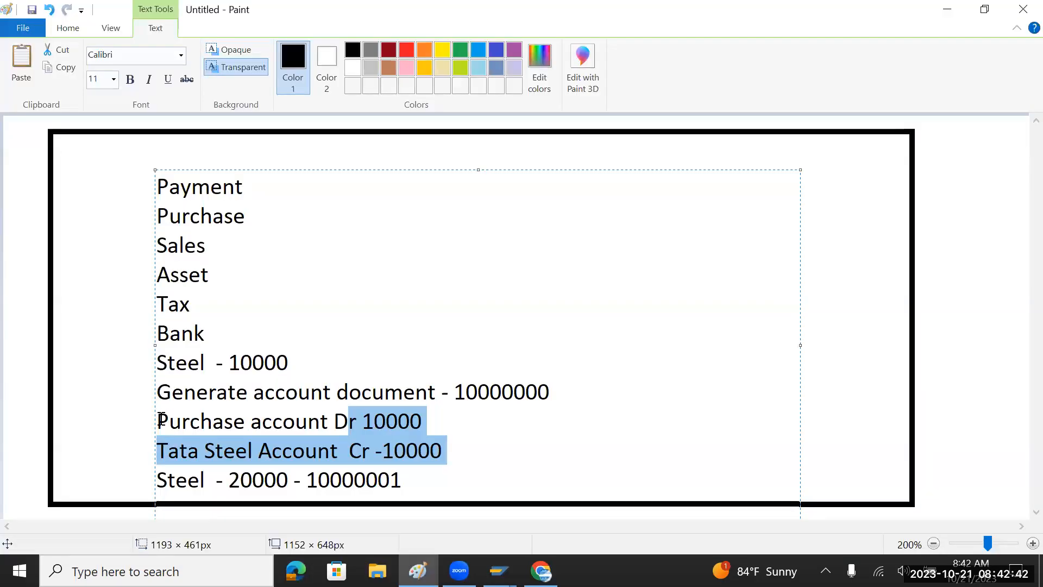
left_click(162, 421)
left_click_drag(157, 447, 298, 446)
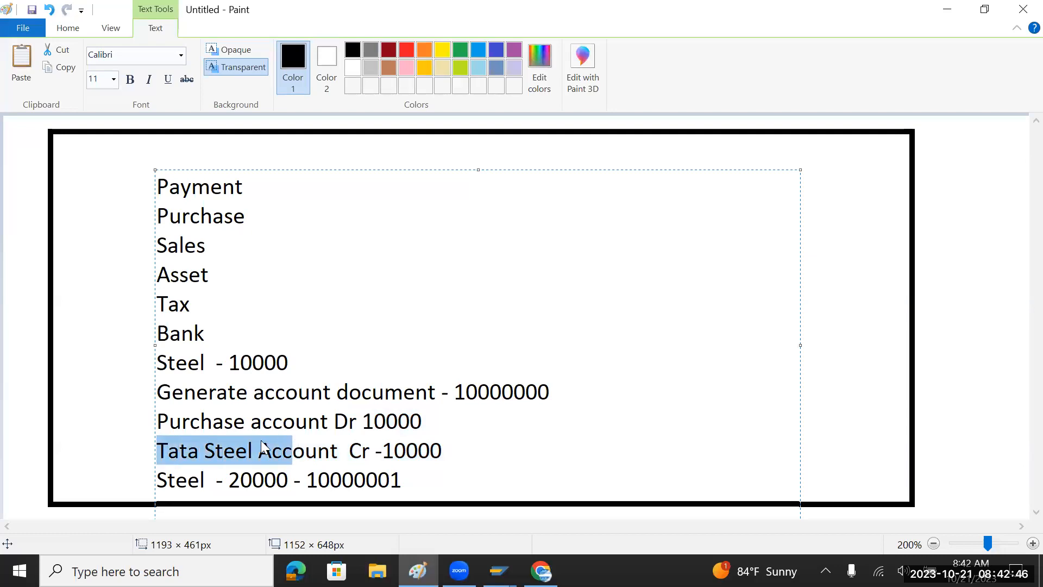
left_click_drag(157, 420, 297, 423)
Untick Customer under Account types allowed for document type KR.
key("alt+Tab")
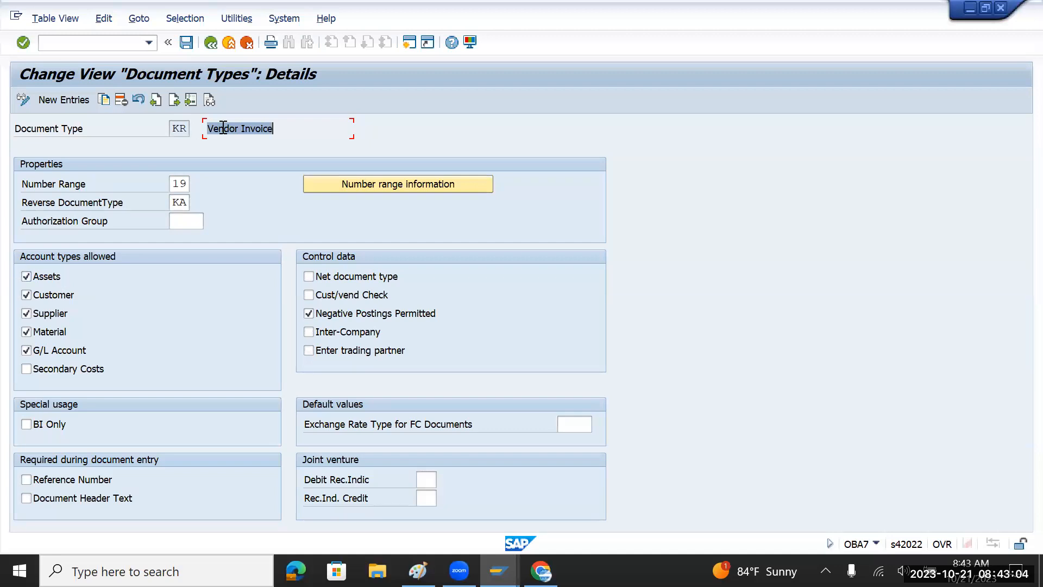
left_click_drag(171, 129, 190, 131)
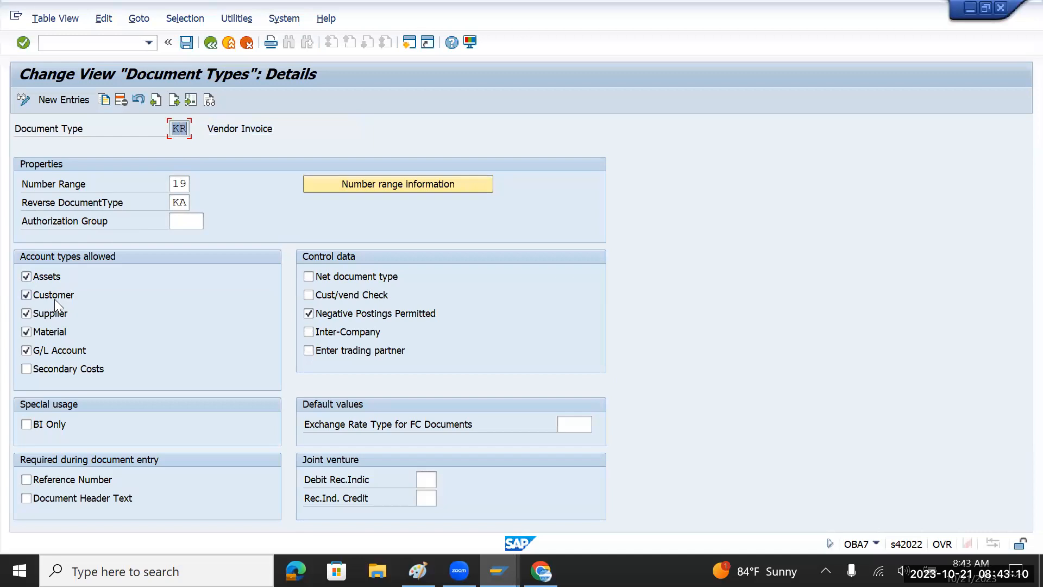
left_click(26, 294)
Delete the Steel 20000 line from the Paint posting notes.
key("alt+Tab")
left_click(178, 425)
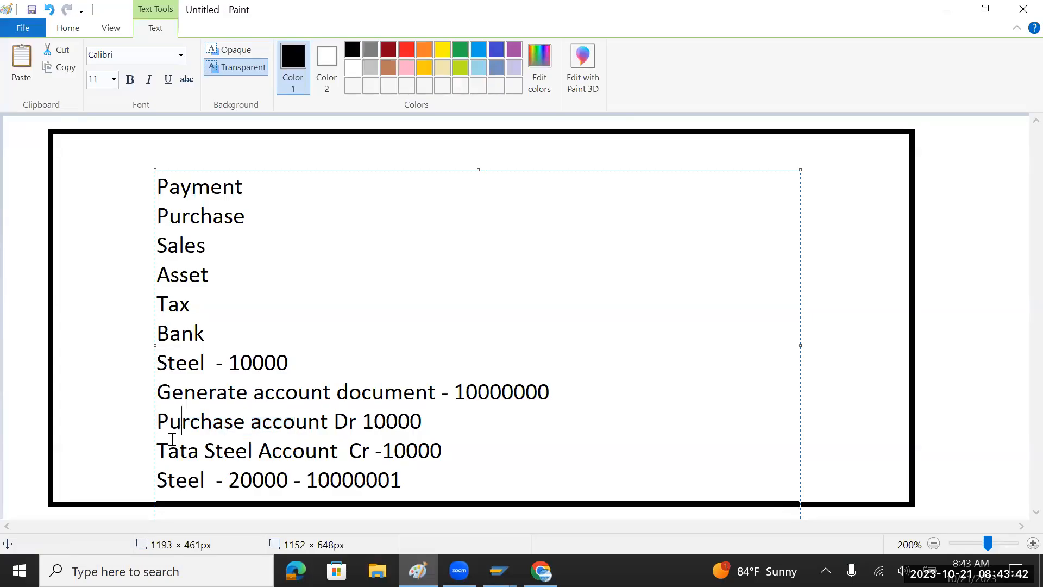
left_click_drag(158, 422, 410, 421)
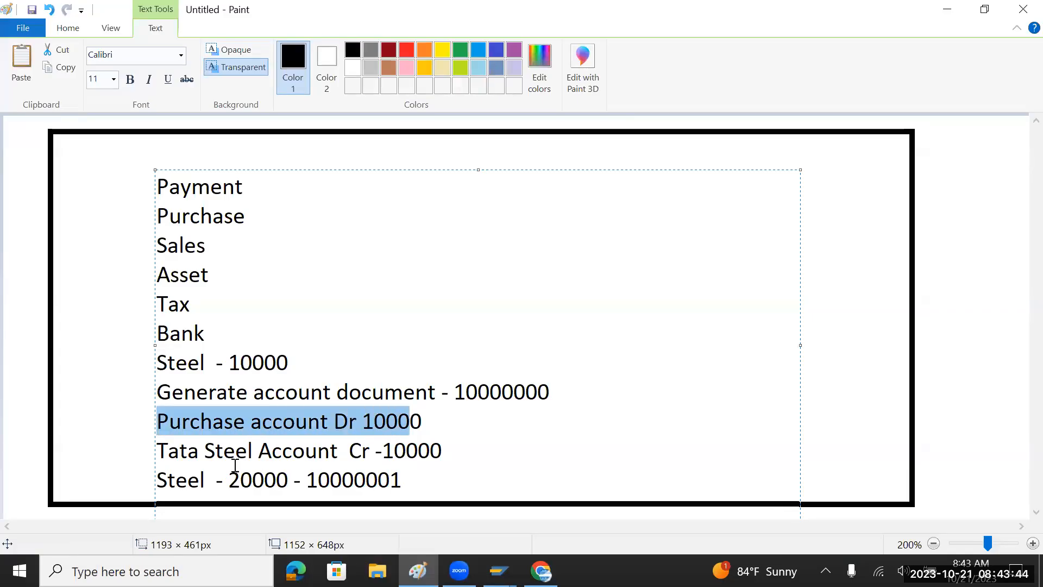
left_click_drag(158, 451, 161, 487)
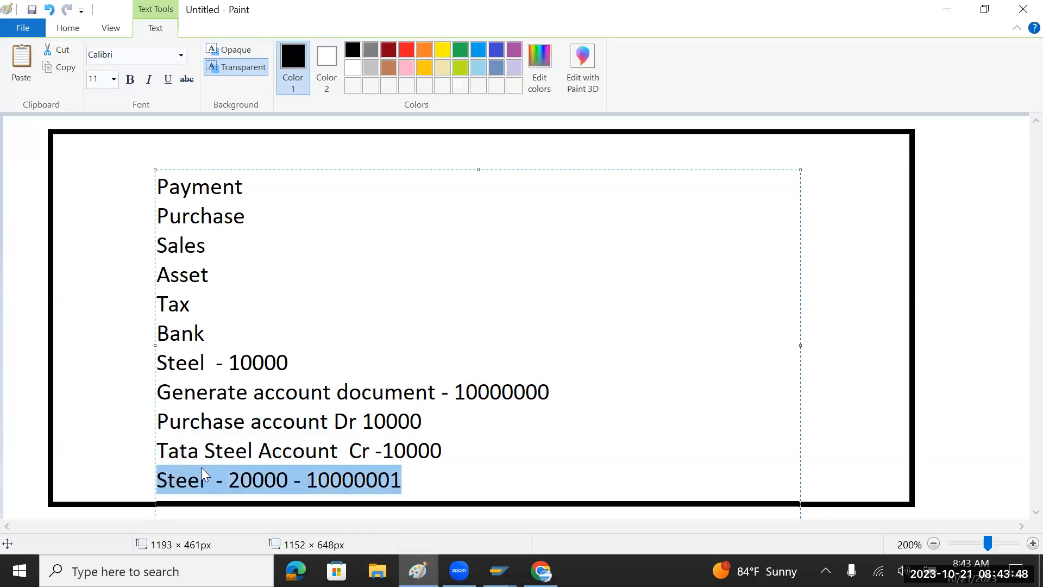
key("Delete")
Change the purchase debit to 6000 and add a 'Customer A/C - 4000' line below it.
left_click(427, 422)
key("BackSpace")
key("BackSpace")
key("BackSpace")
key("BackSpace")
key("BackSpace")
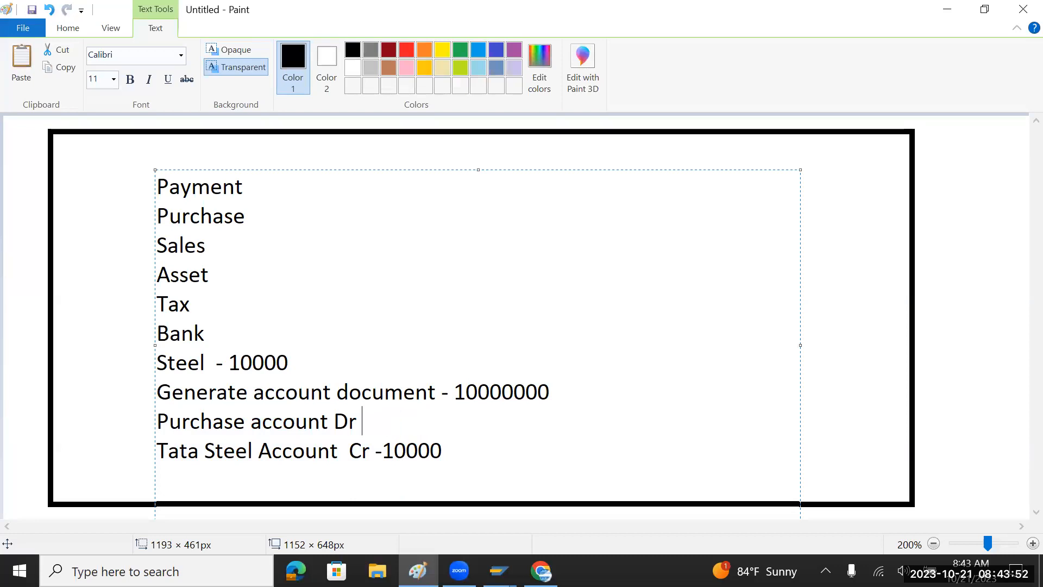
type("6000")
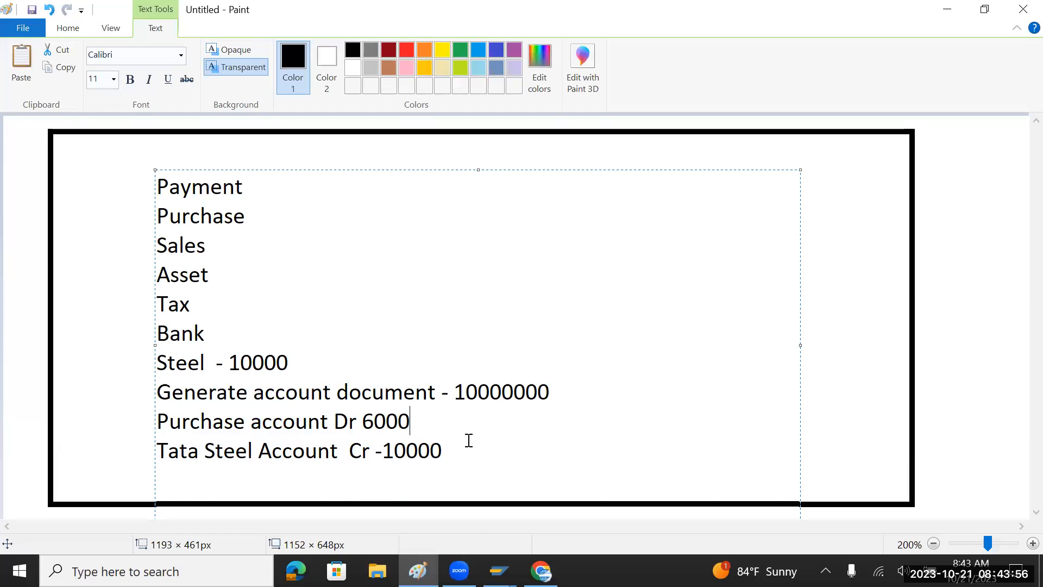
key("Return")
type("Customer")
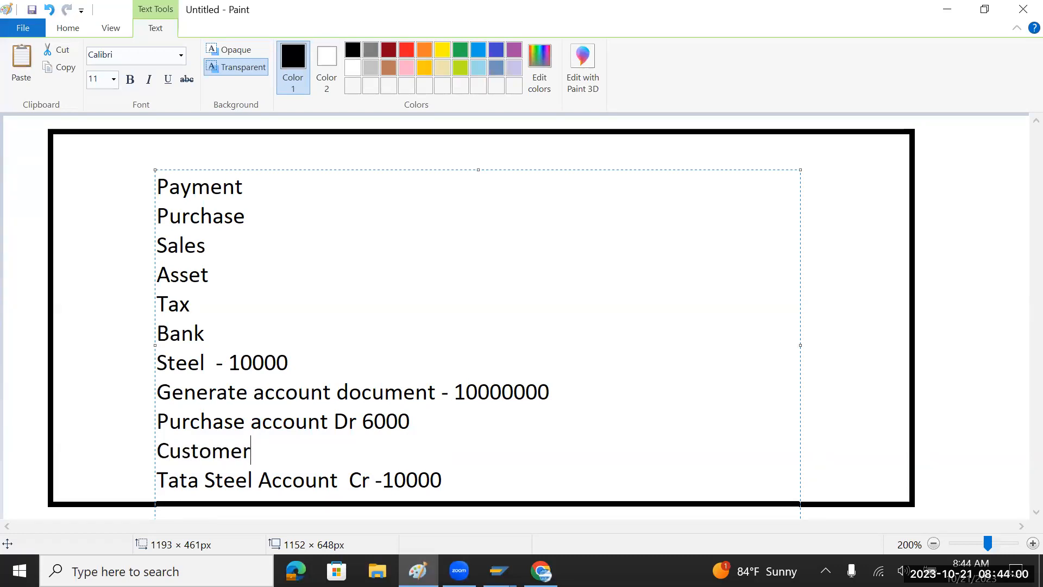
type(" A/C - 4000")
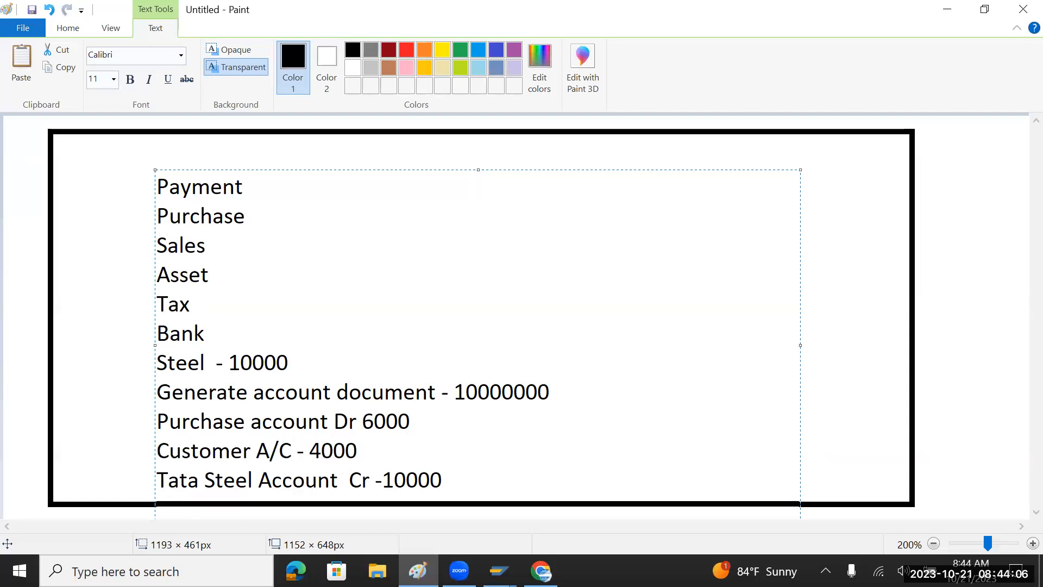
key("alt+Tab")
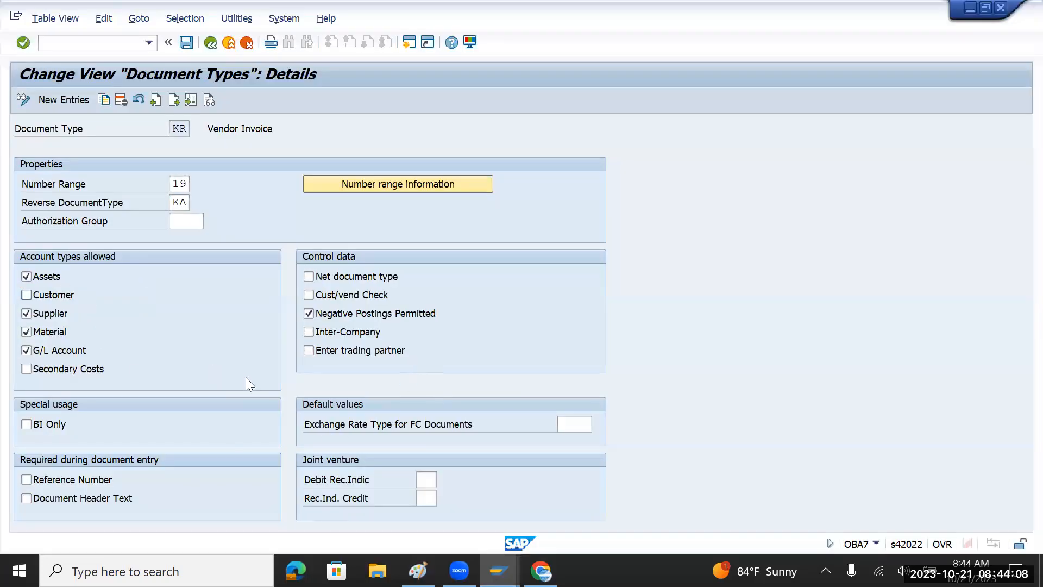
Highlight the three posting lines, then the Customer A/C - 4000 line, in the Paint notes.
key("alt+Tab")
left_click_drag(443, 481, 149, 426)
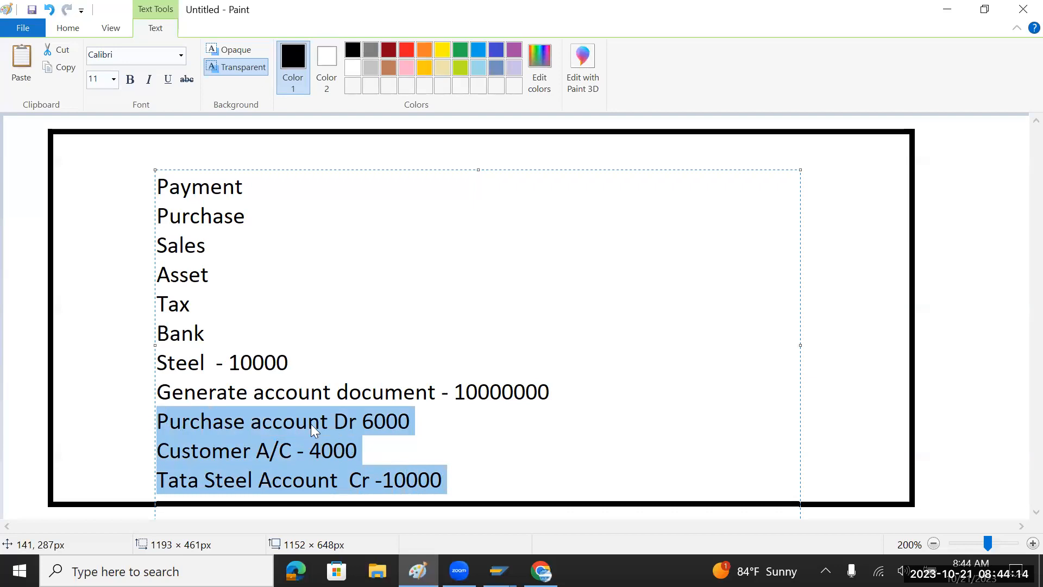
key("alt+Tab")
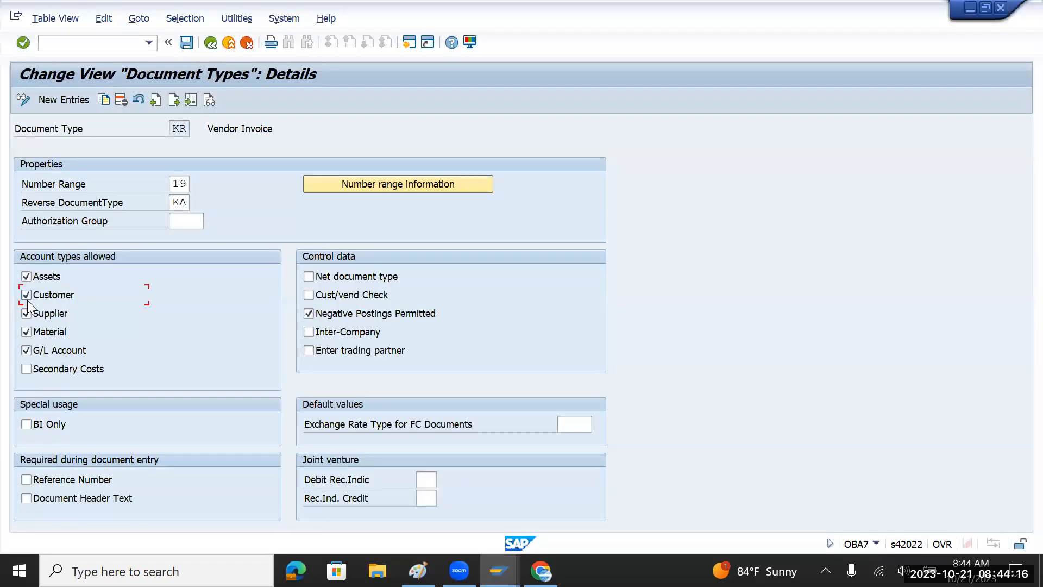
key("alt+Tab")
left_click(336, 454)
left_click_drag(363, 450, 157, 452)
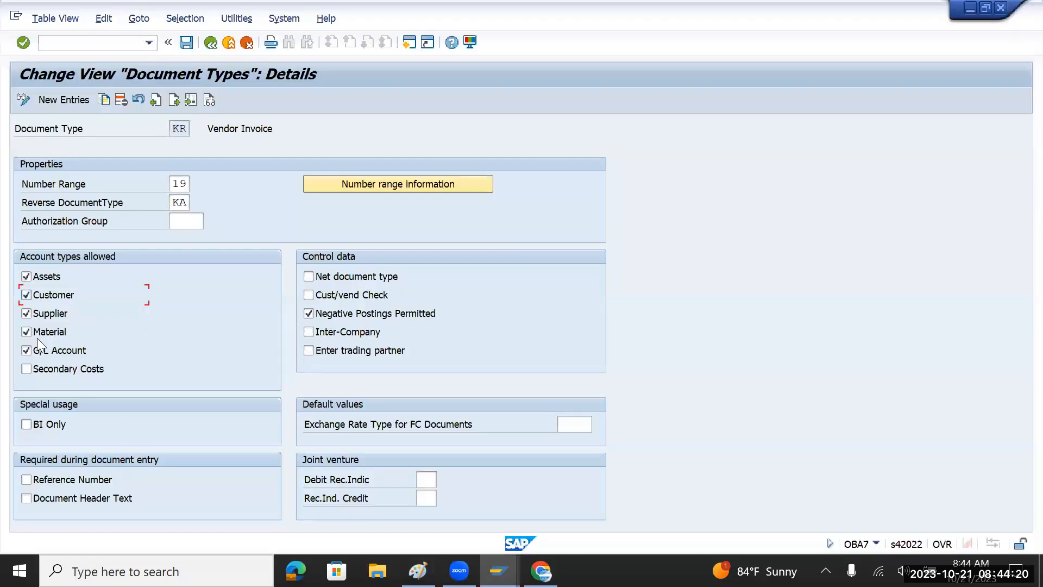
Disallow Customer accounts again for KR, checked against the Customer A/C - 4000 note line.
key("alt+Tab")
left_click(26, 295)
key("alt+Tab")
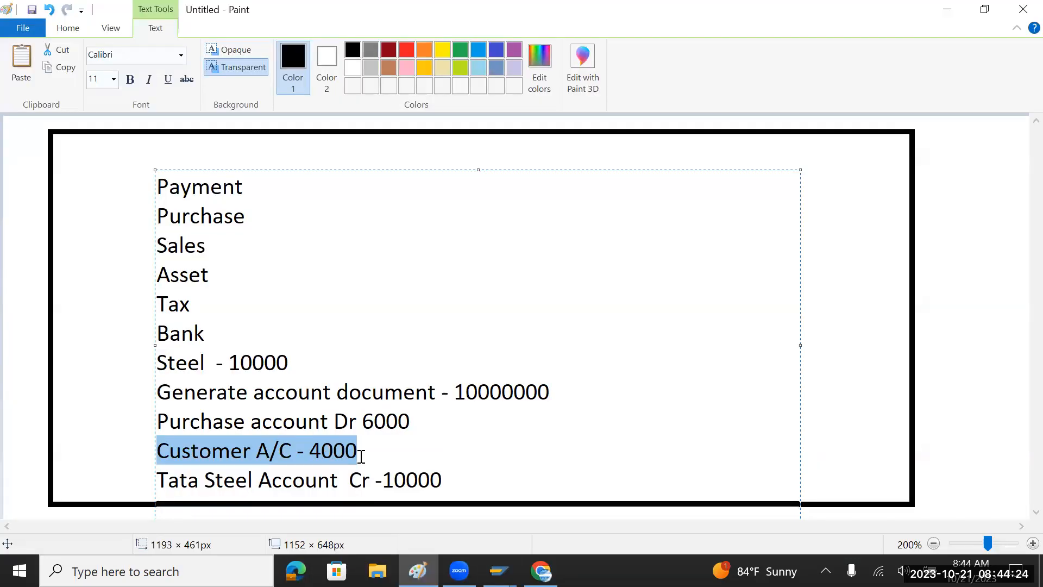
left_click_drag(363, 455, 160, 455)
key("alt+Tab")
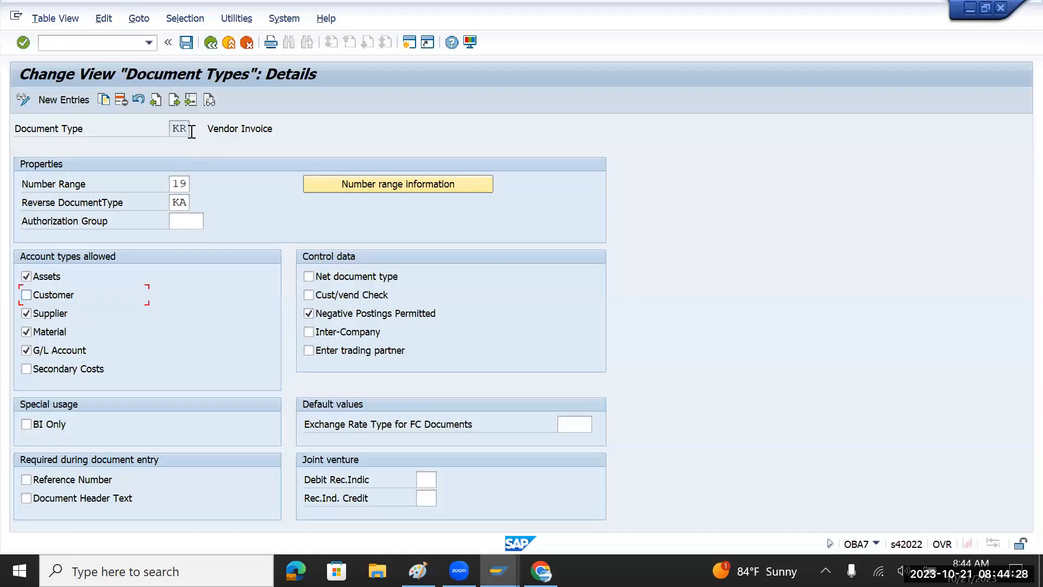
Toggle Inter-Company postings on and off for KR, then select all the Paint note text.
double_click(171, 131)
left_click(352, 335)
left_click_drag(172, 134, 200, 137)
left_click(328, 332)
key("alt+Tab")
left_click_drag(466, 481, 158, 182)
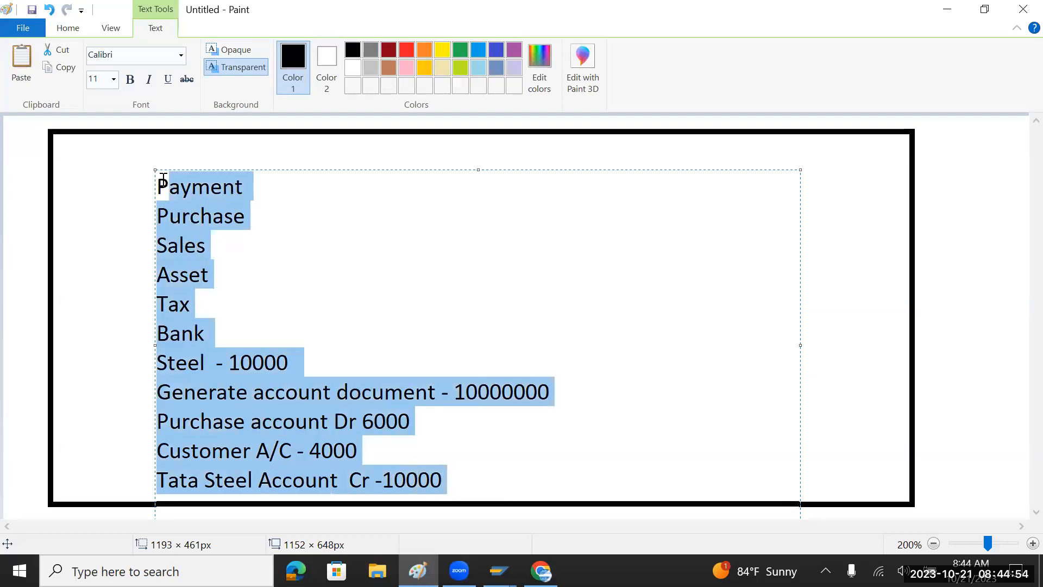
Replace the note text with 'TMIN - TMUS - TMUK'.
key("Delete")
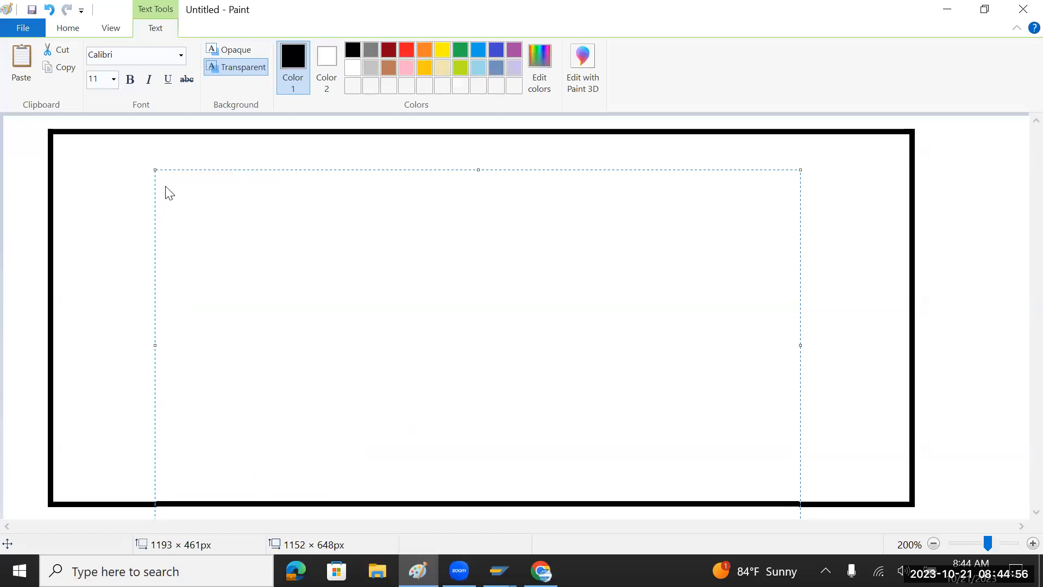
type("TMIM")
key("BackSpace")
type("N - TM")
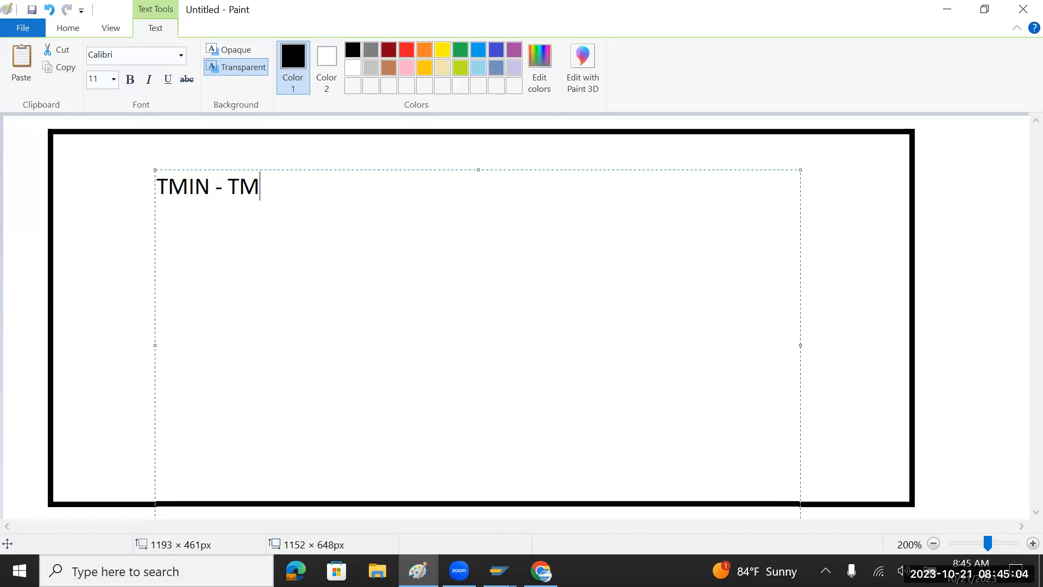
type("US - TMUK")
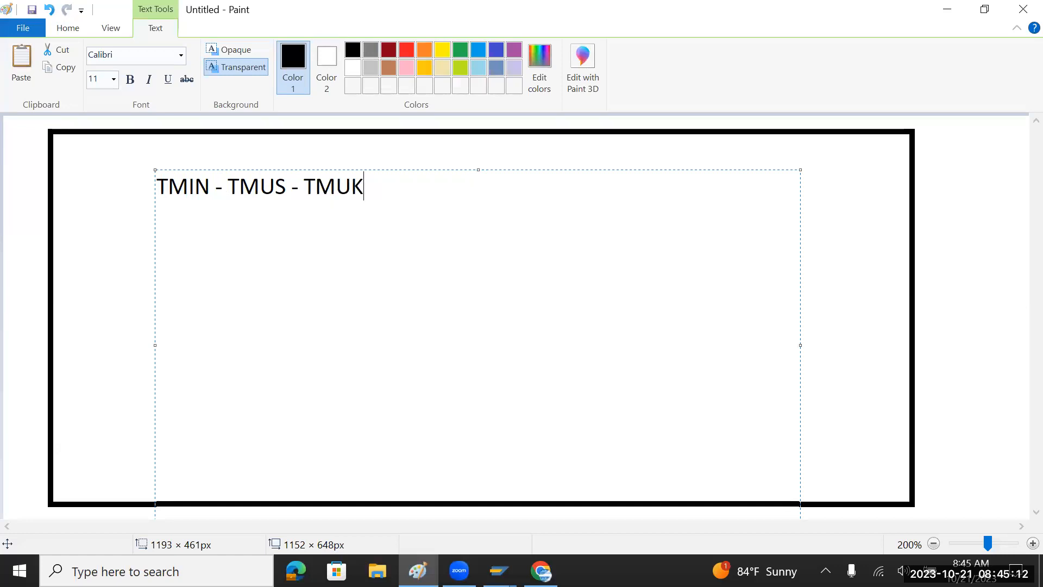
Highlight the company codes TMIN and TMUS in turn to point them out.
left_click_drag(215, 186, 149, 186)
left_click_drag(228, 185, 286, 186)
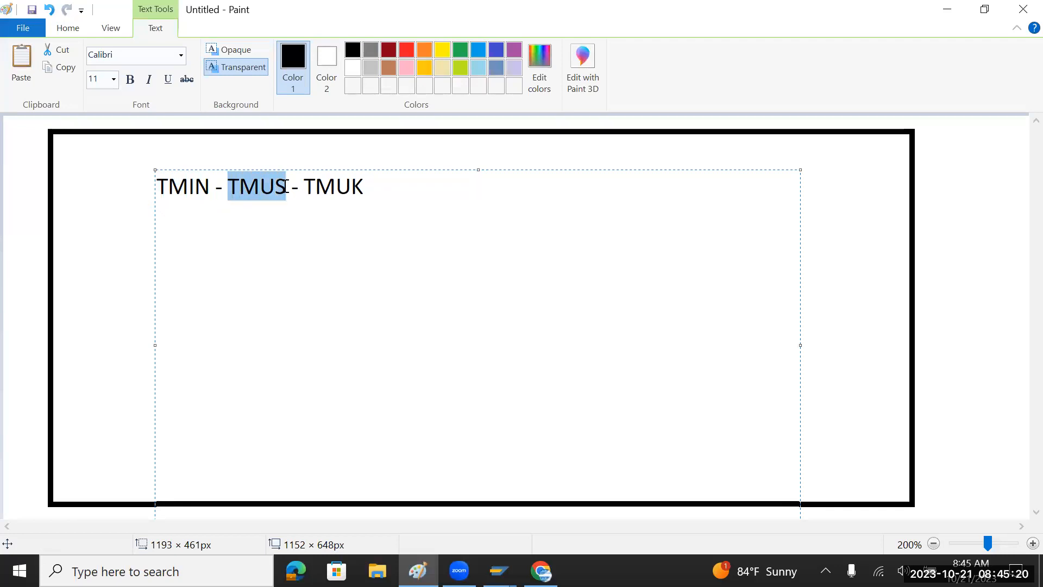
left_click(215, 186)
left_click_drag(216, 186, 156, 185)
left_click(227, 186)
left_click_drag(228, 186, 278, 185)
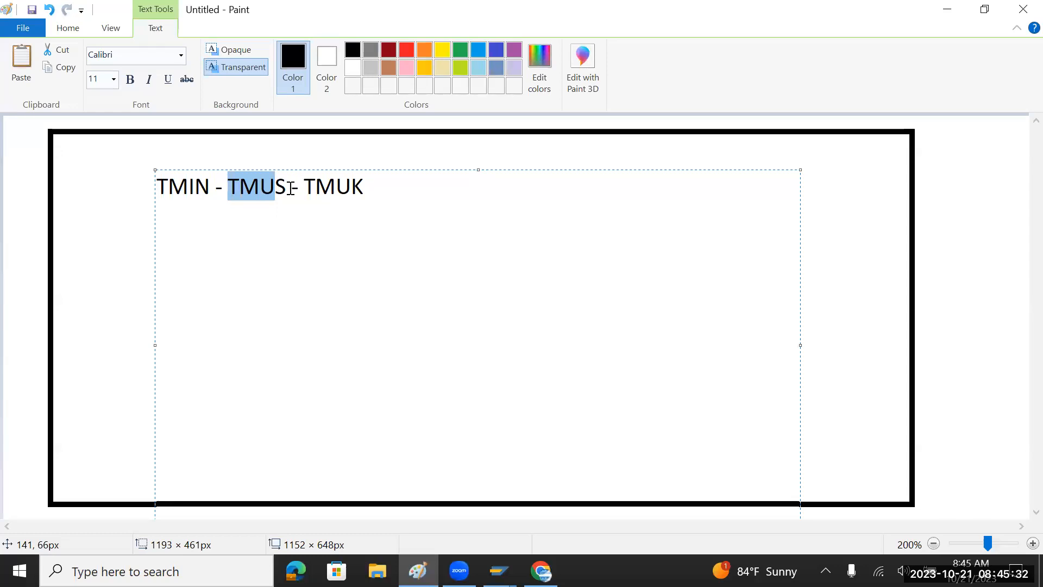
left_click_drag(210, 190, 158, 187)
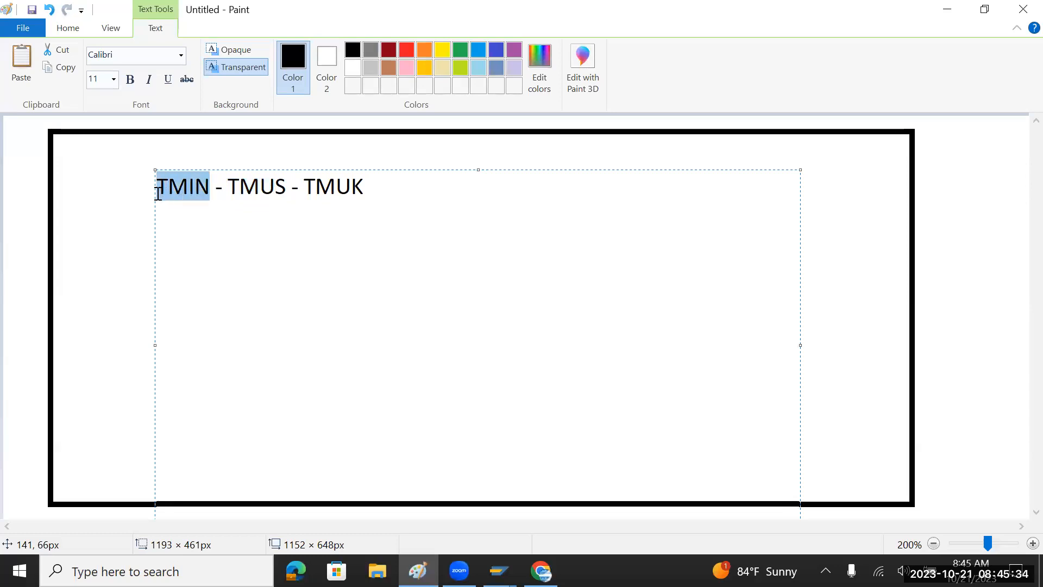
left_click_drag(227, 189, 367, 187)
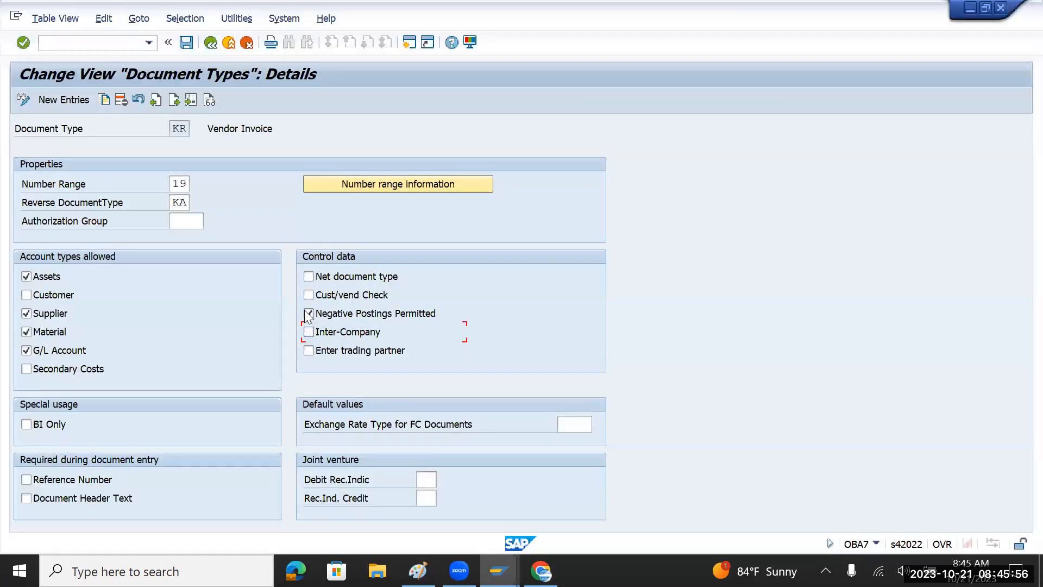
left_click(312, 330)
left_click(66, 484)
left_click(47, 482)
left_click(49, 500)
Leave the vendor invoice screen via /nFB02 and open the F-02 G/L posting header.
key("alt+Tab")
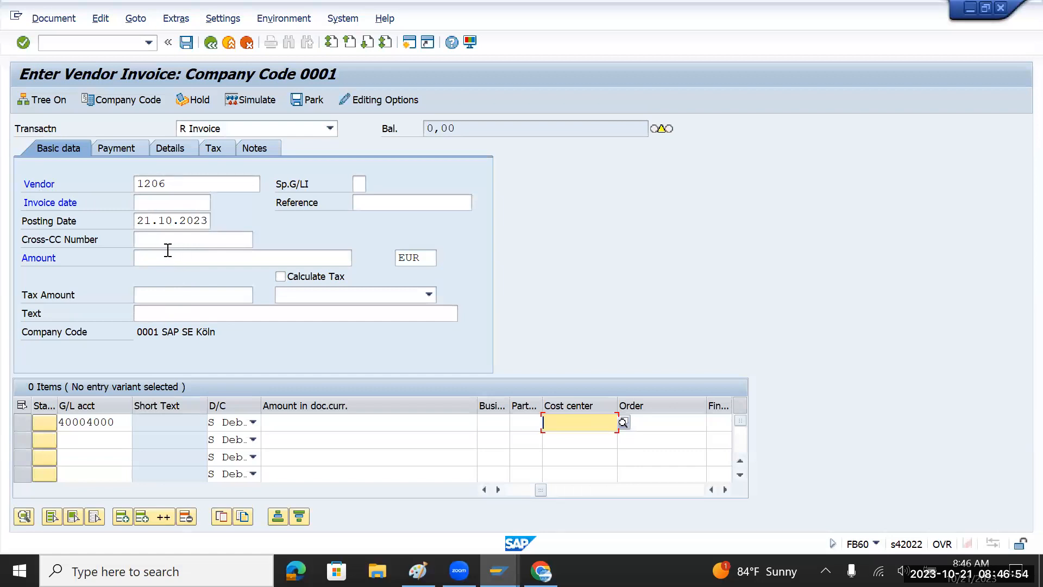
left_click(196, 183)
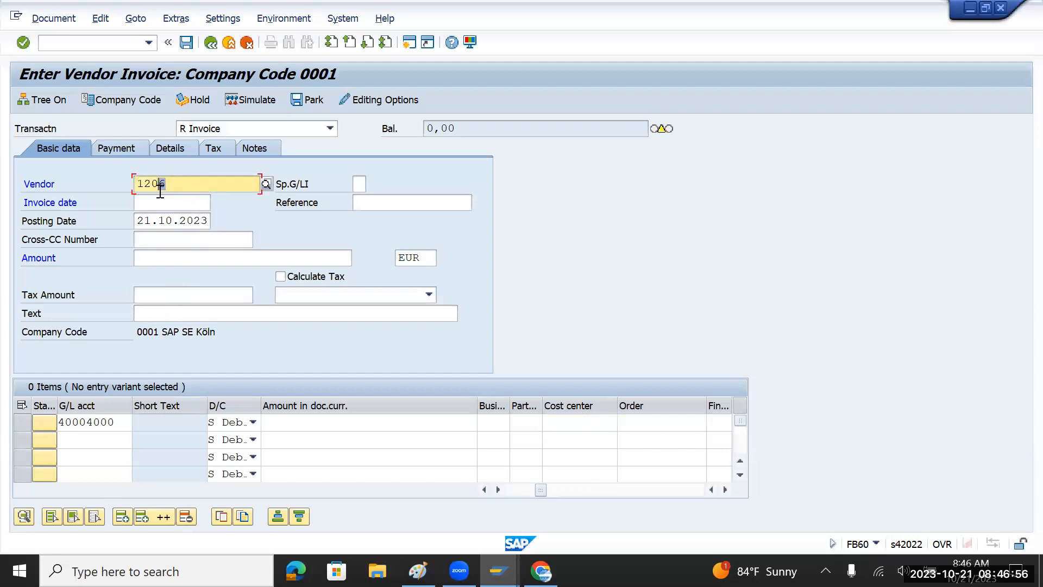
double_click(140, 184)
left_click(103, 48)
type("/nfb0")
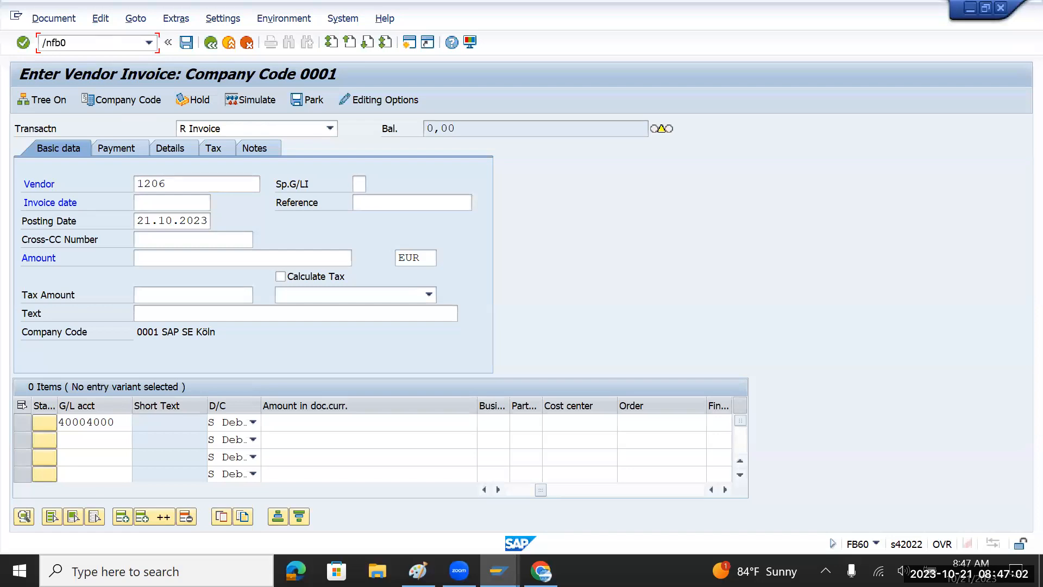
type("2")
key("Return")
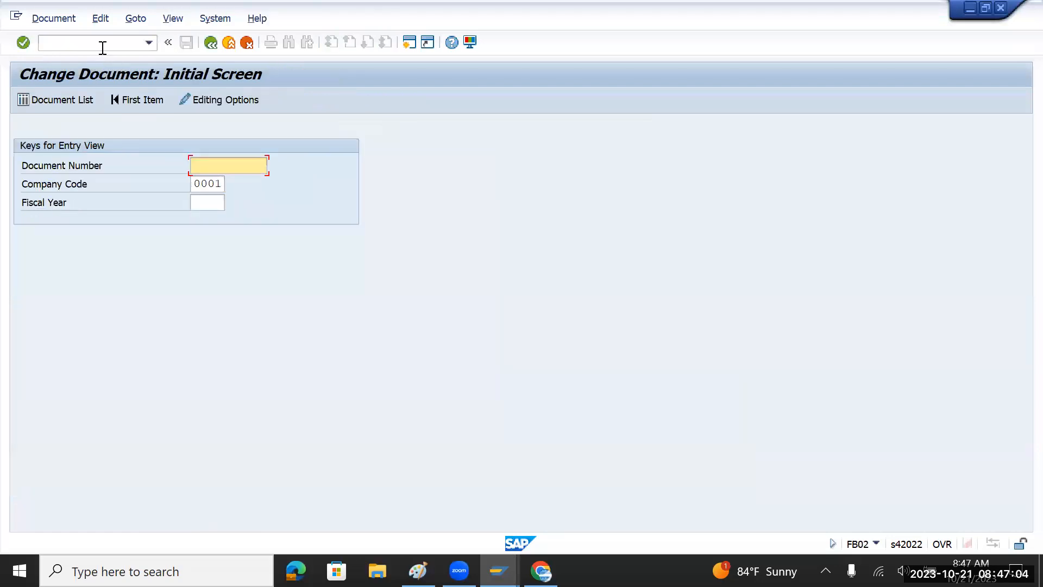
type("/nf")
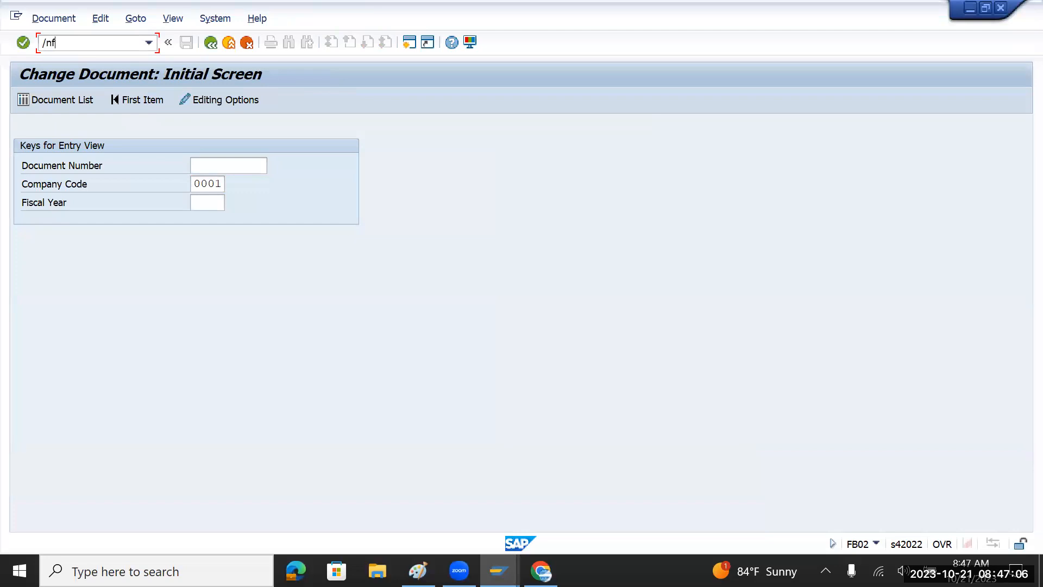
type("-02")
key("Return")
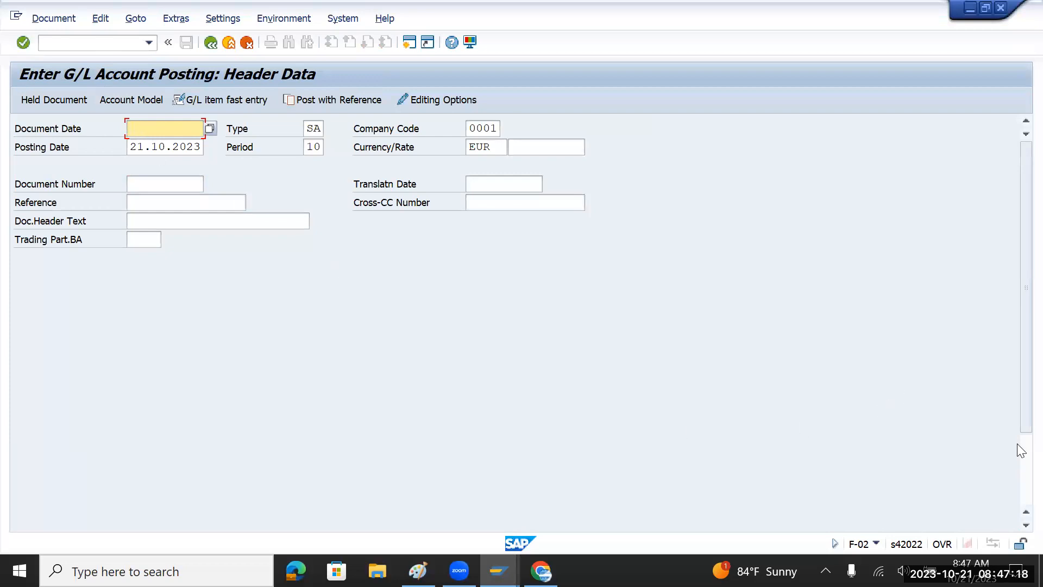
Enter 10000000 in the Document Date field of the posting header.
scroll(1017, 461, "down", 3)
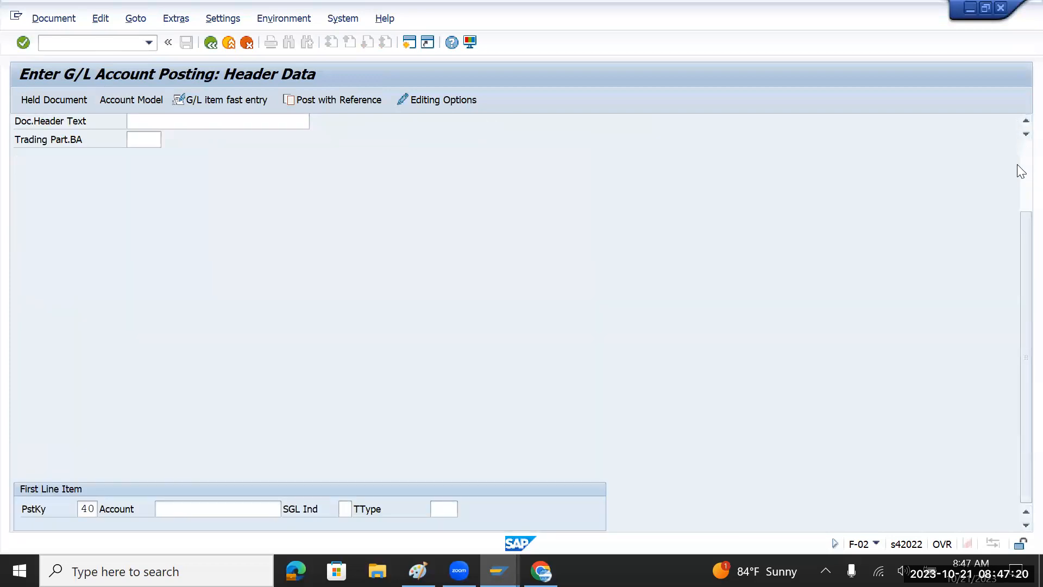
scroll(1018, 163, "up", 3)
left_click(193, 125)
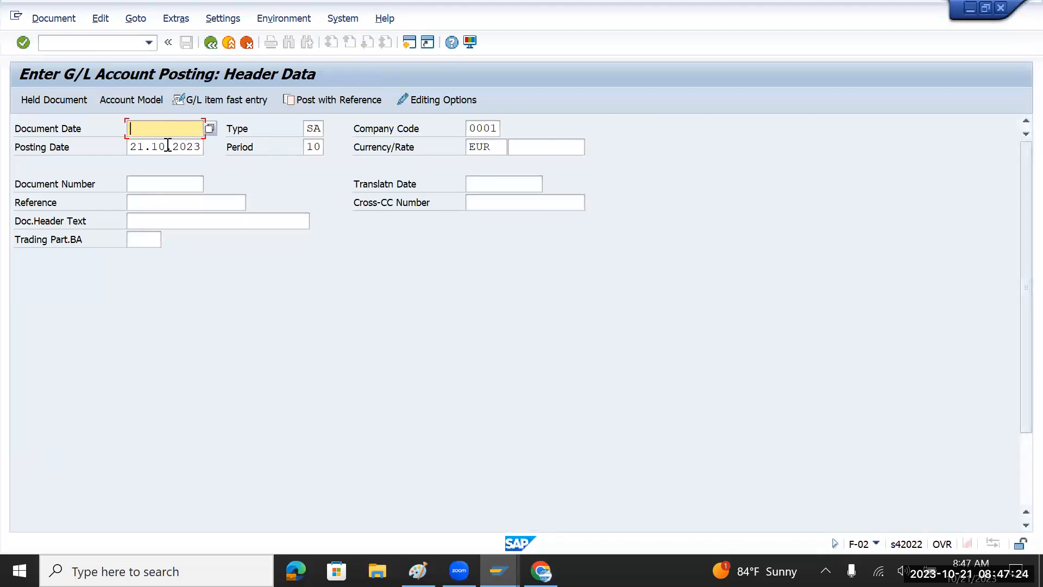
left_click(132, 146)
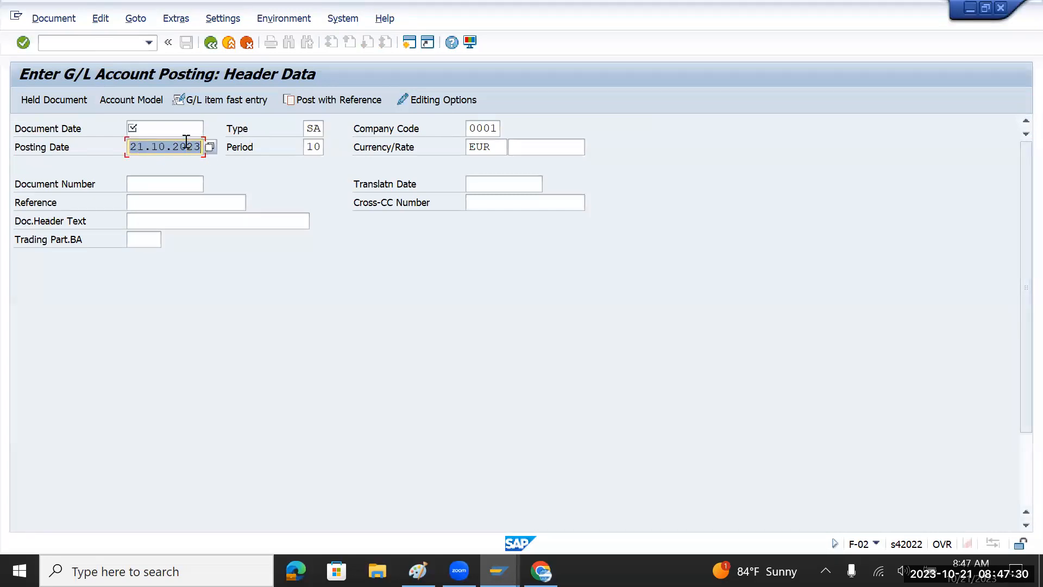
left_click(167, 132)
type("10000000")
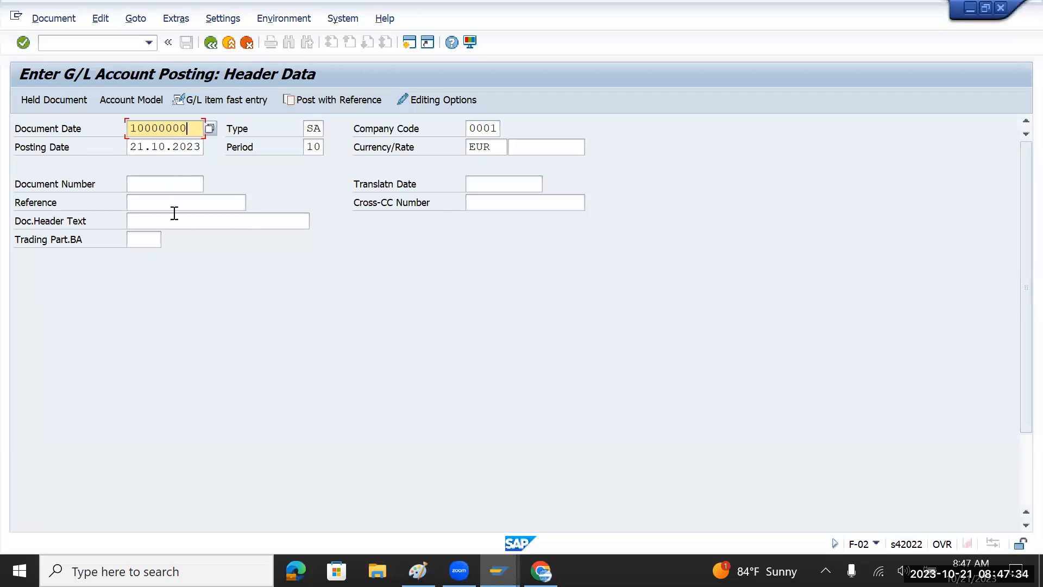
Clear the posting date and check the Reference, header text and Document Number fields.
left_click(169, 207)
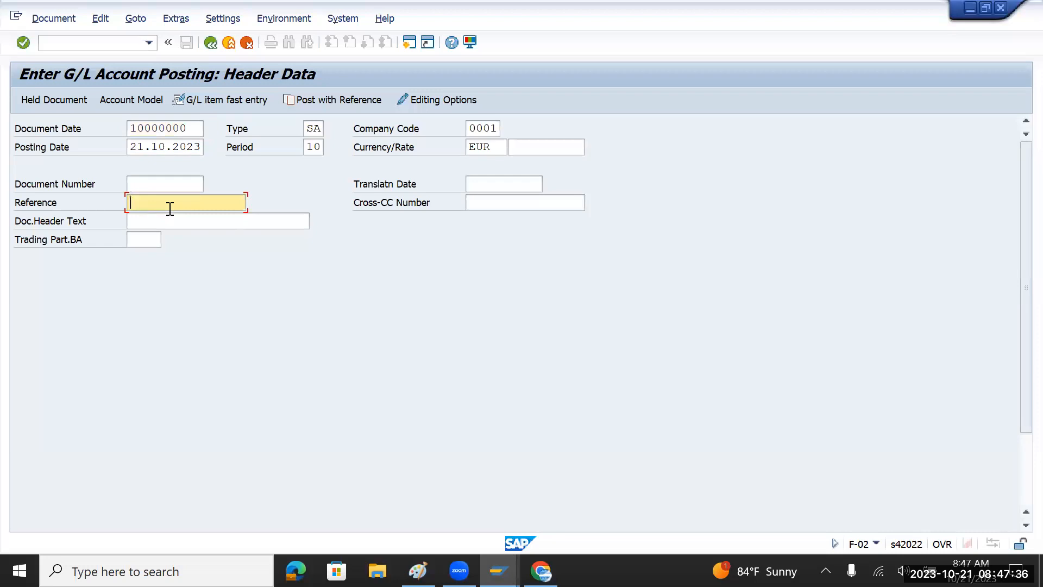
left_click(178, 225)
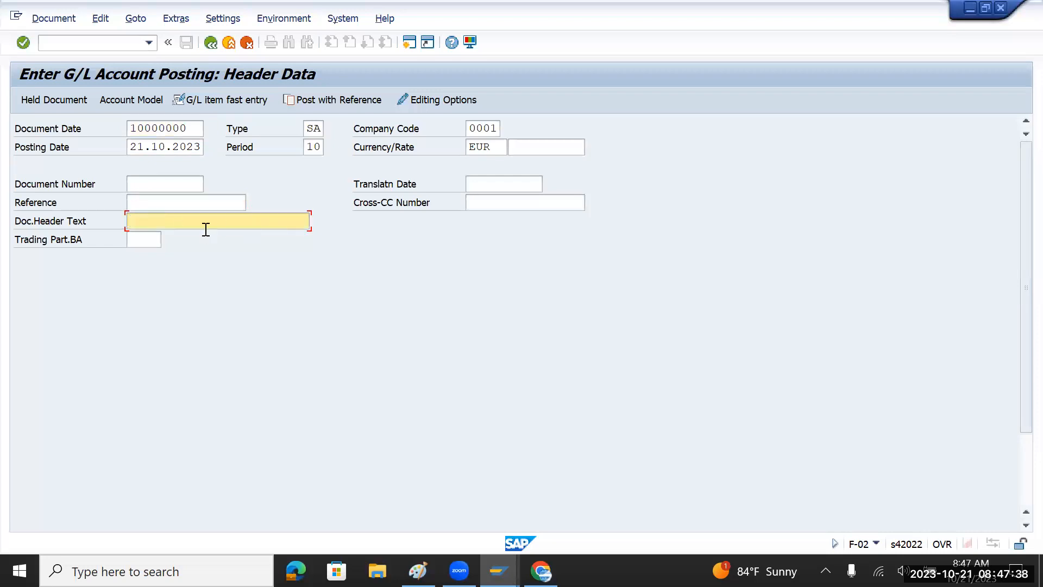
left_click(162, 205)
left_click(188, 132)
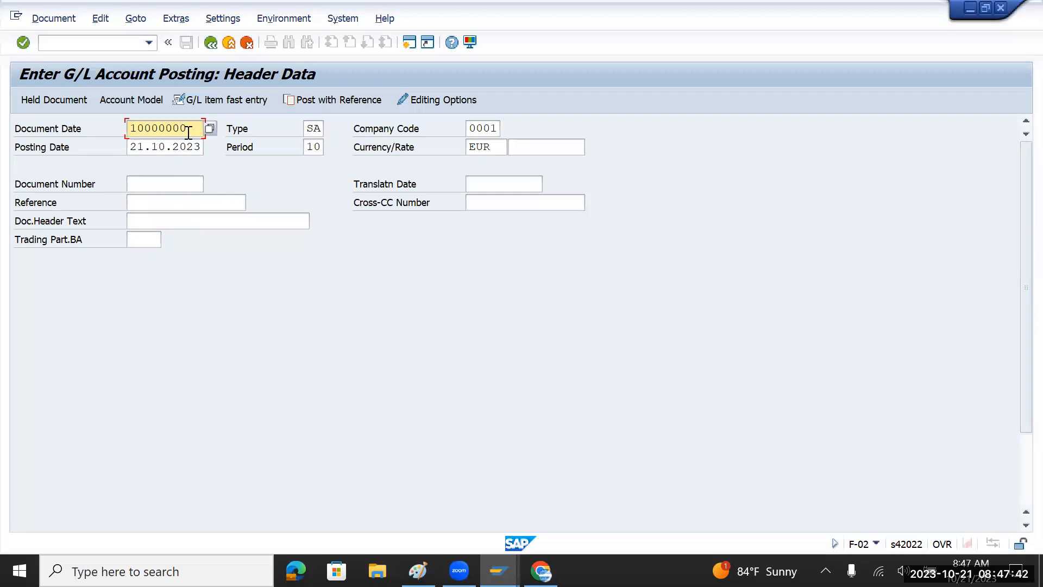
left_click(133, 147)
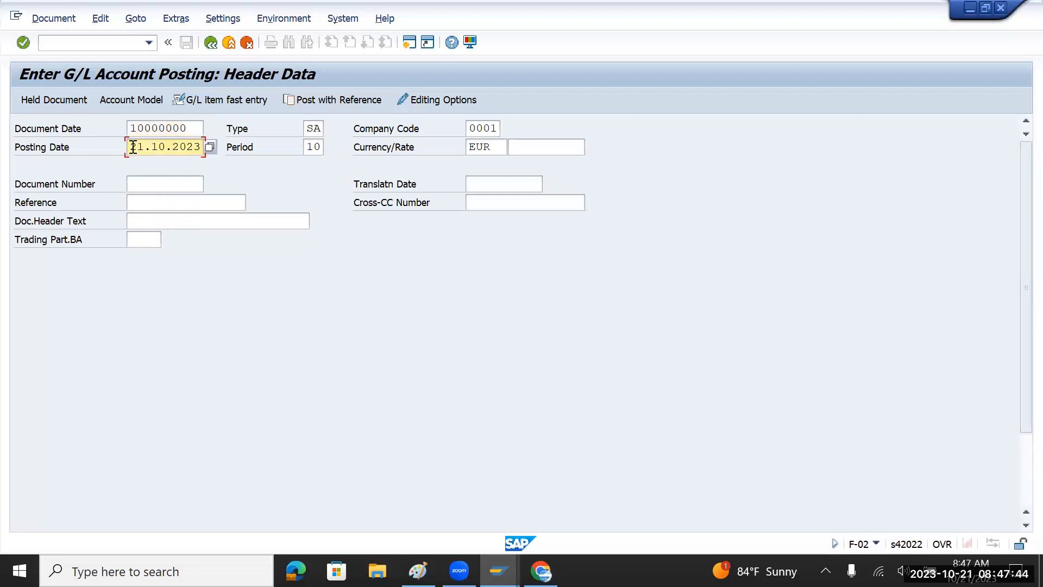
key("Delete")
key("Delete")
key("Delete")
key("Delete")
key("Delete")
key("Delete")
key("Delete")
key("Delete")
key("Delete")
key("Delete")
left_click(170, 184)
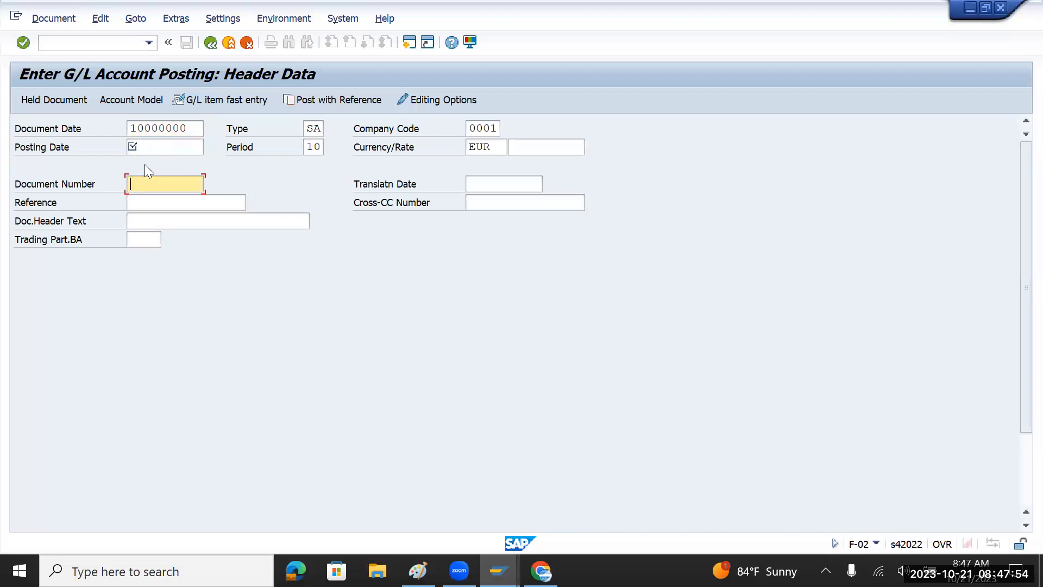
left_click(152, 217)
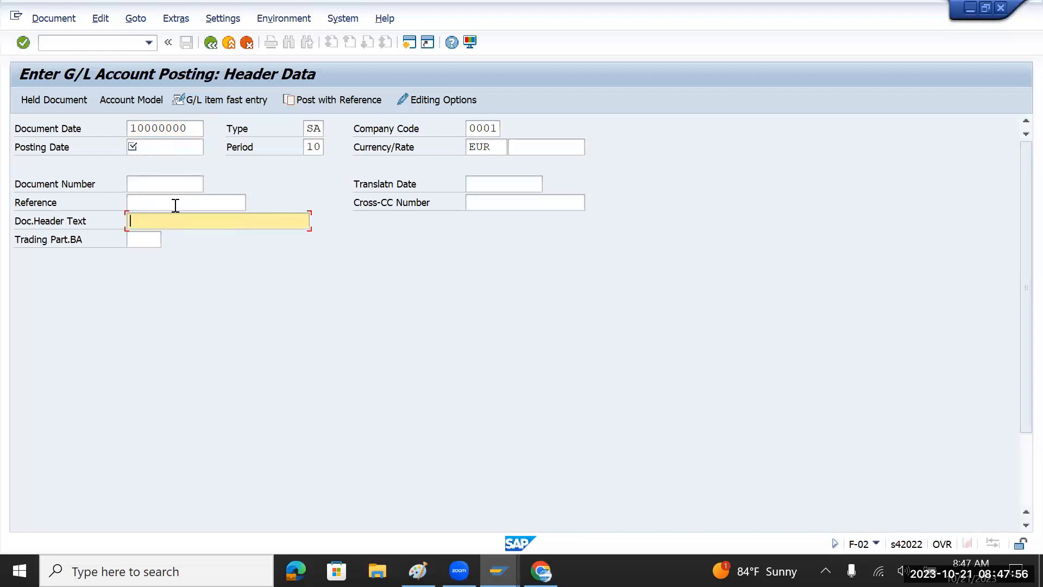
left_click(175, 205)
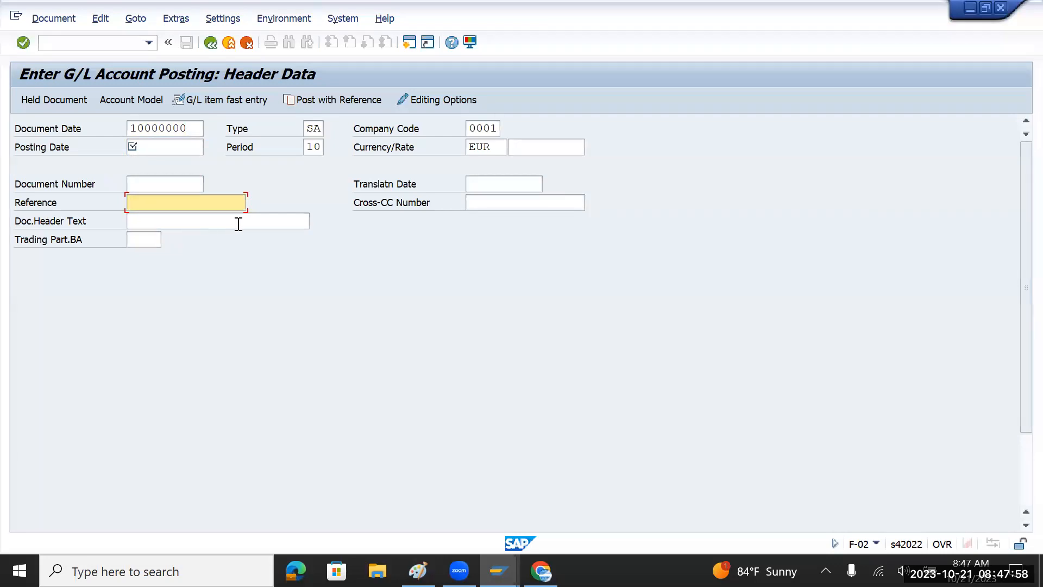
Compare the KR document type settings against the posting's Reference and header text fields.
key("alt+Tab")
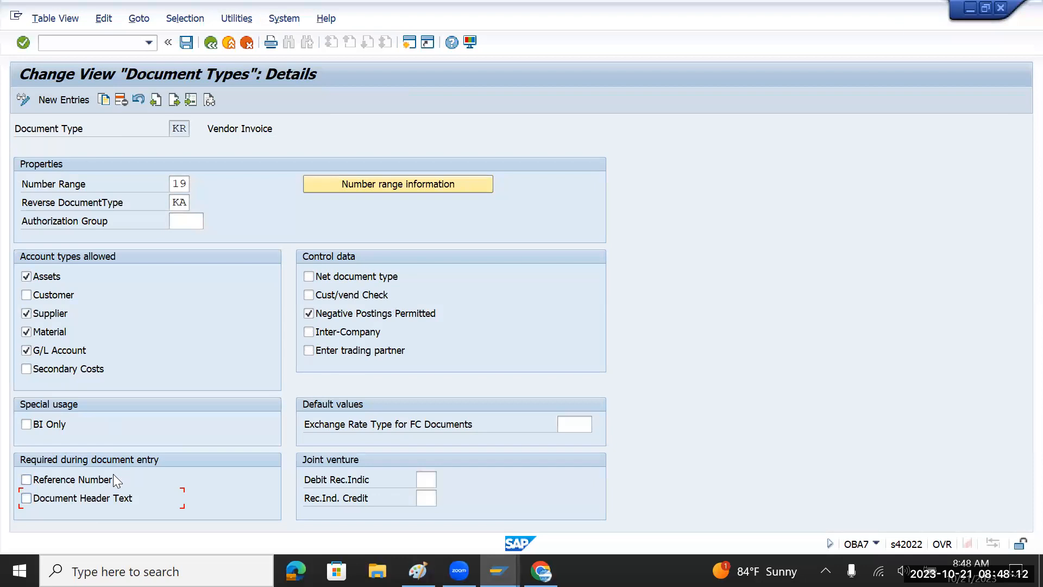
key("alt+Tab")
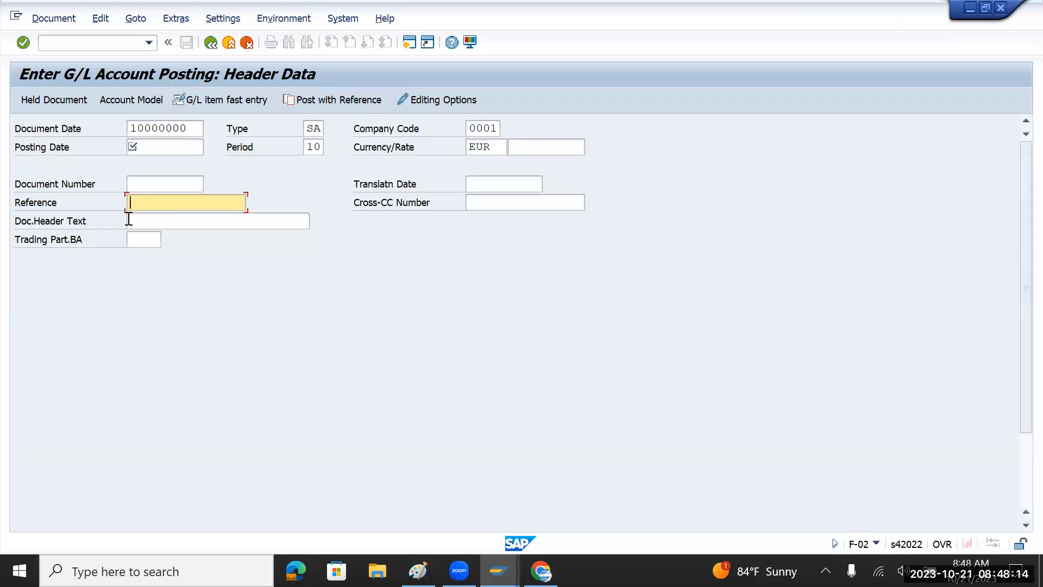
left_click(143, 220)
left_click(163, 202)
left_click(160, 220)
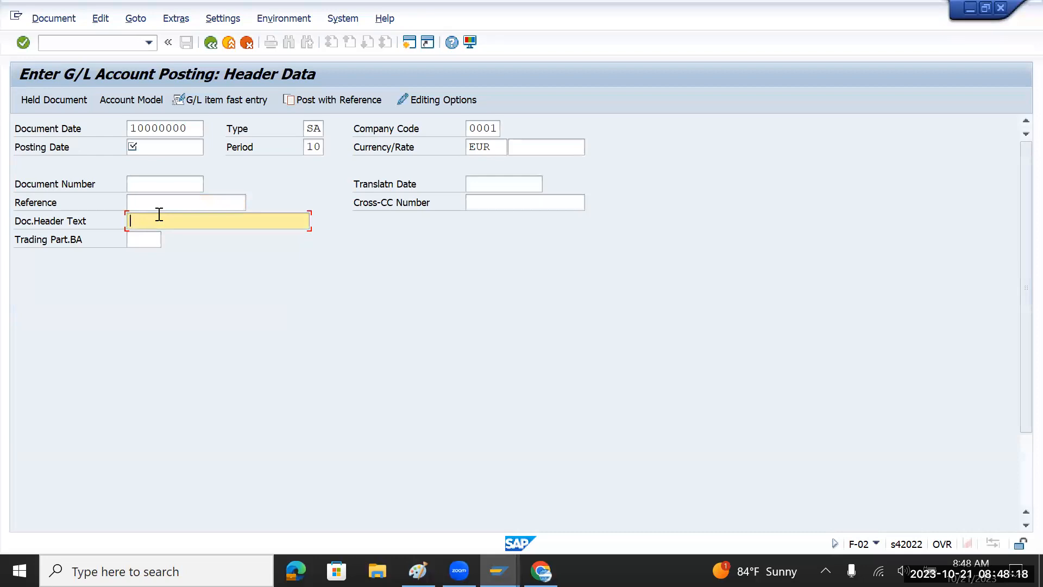
Change the posting's document type from SA to KR.
left_click(317, 129)
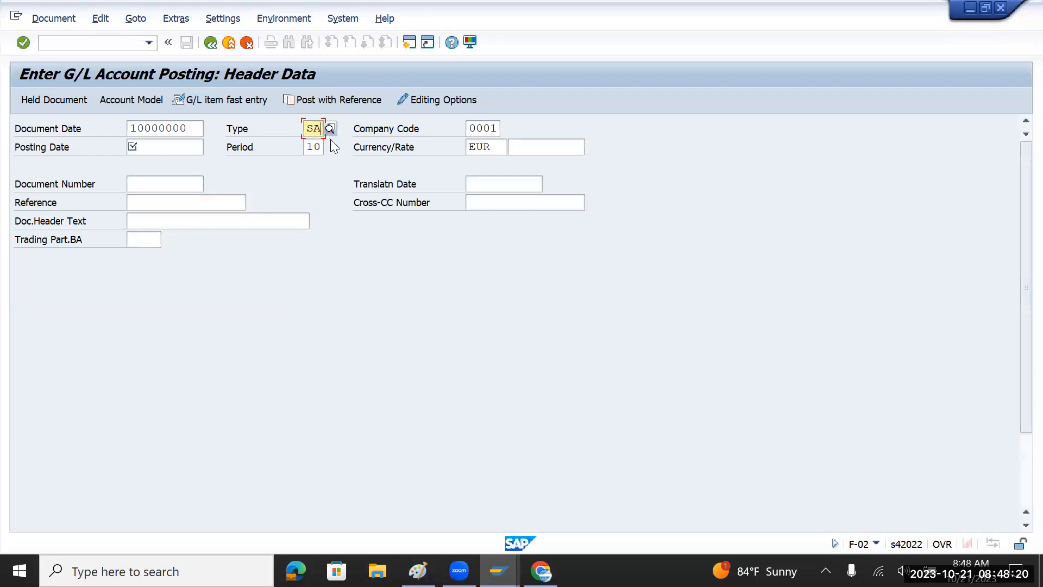
key("BackSpace")
key("BackSpace")
type("k")
key("BackSpace")
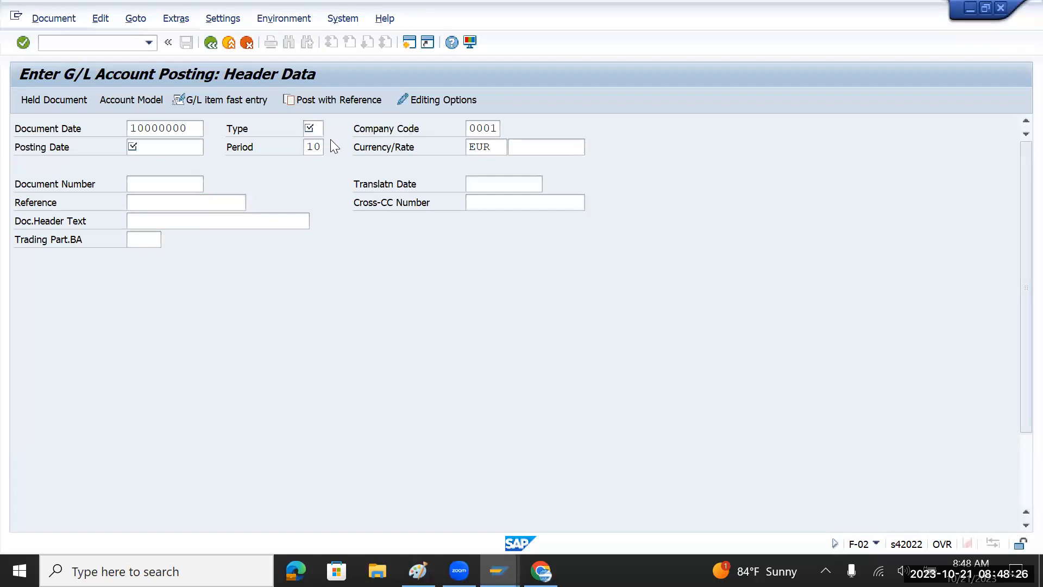
type("KR")
key("Return")
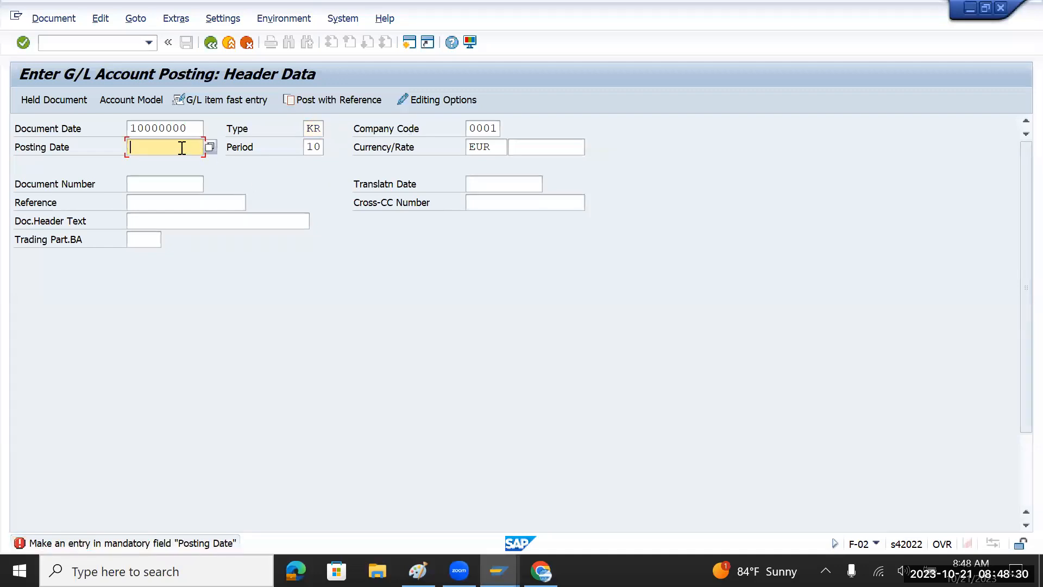
Set both the posting date and document date to 21.10.2023.
left_click(209, 146)
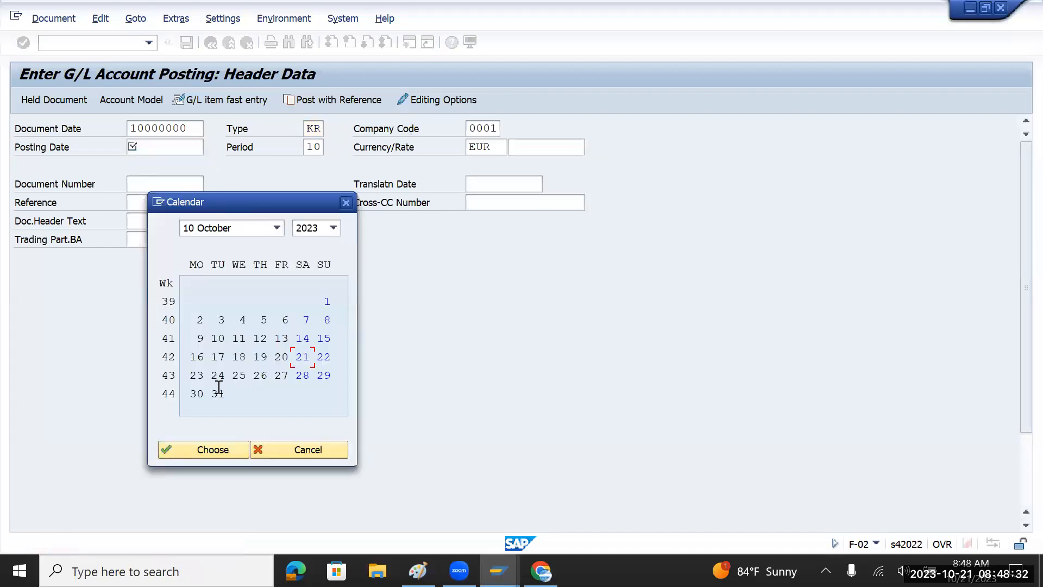
double_click(302, 357)
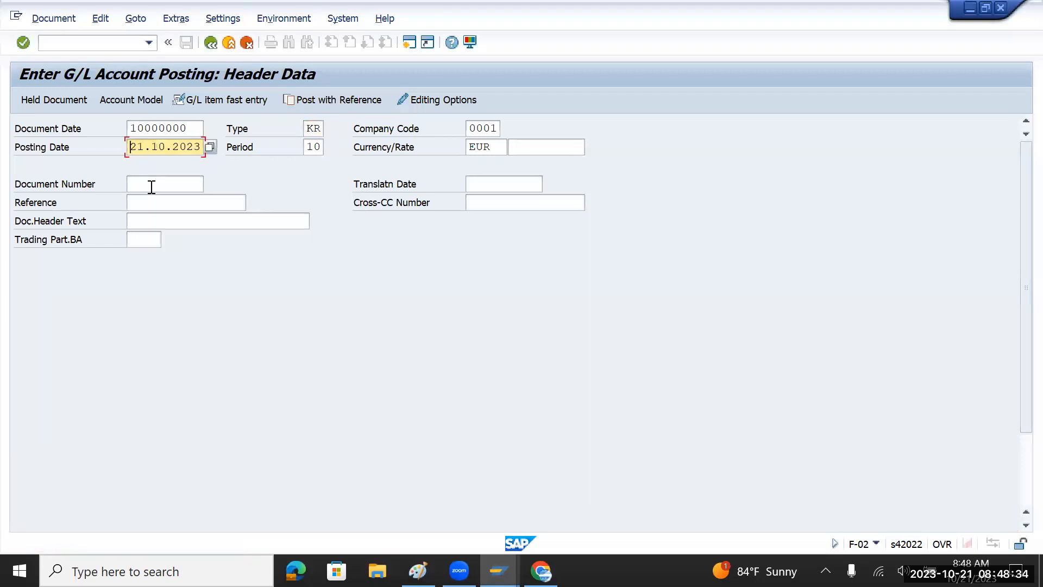
left_click_drag(132, 146, 211, 155)
key("ctrl+c")
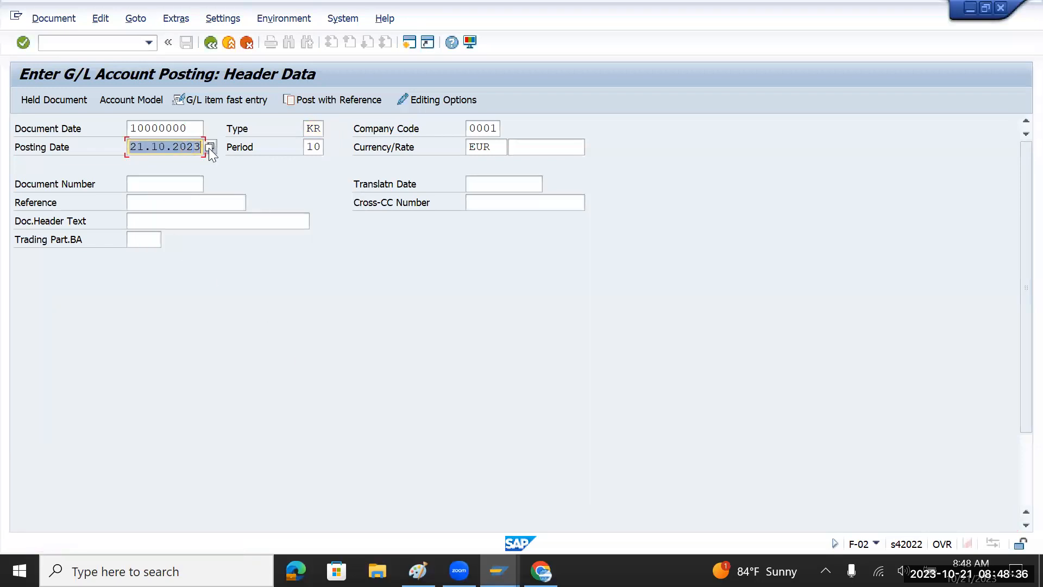
left_click(192, 130)
key("BackSpace")
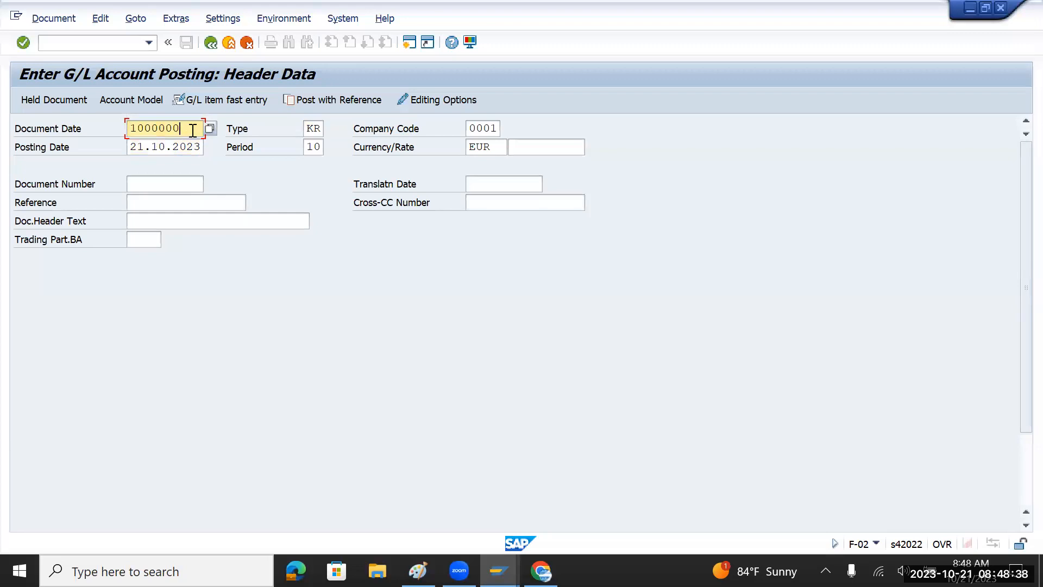
key("BackSpace")
key("BackSpace")
key("BackSpace")
key("BackSpace")
key("BackSpace")
key("BackSpace")
key("BackSpace")
key("ctrl+v")
key("Return")
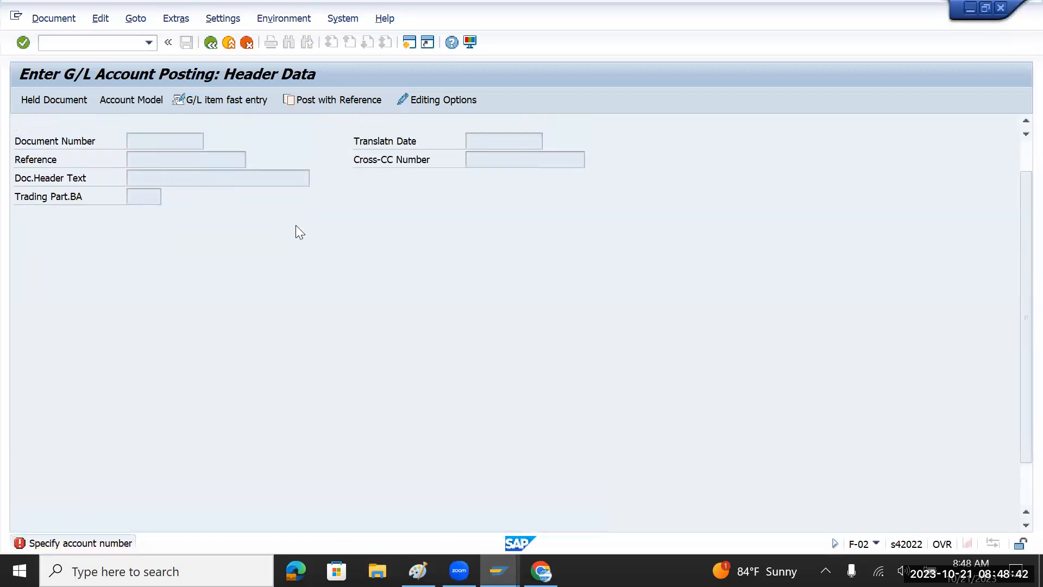
scroll(297, 227, "up", 2)
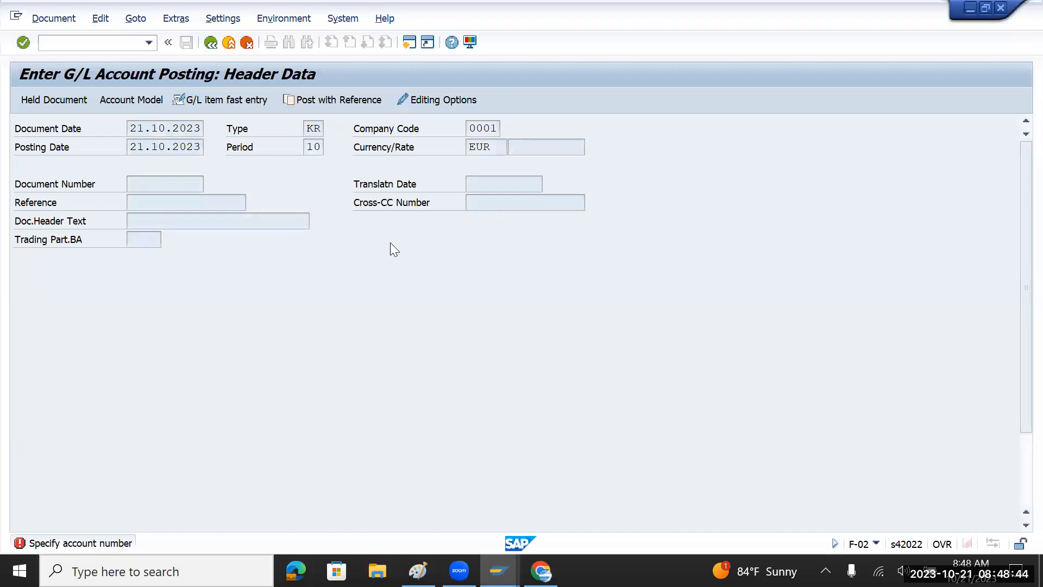
Restart F-02 via /n and put focus in the Document Number field.
left_click(80, 39)
type("/n")
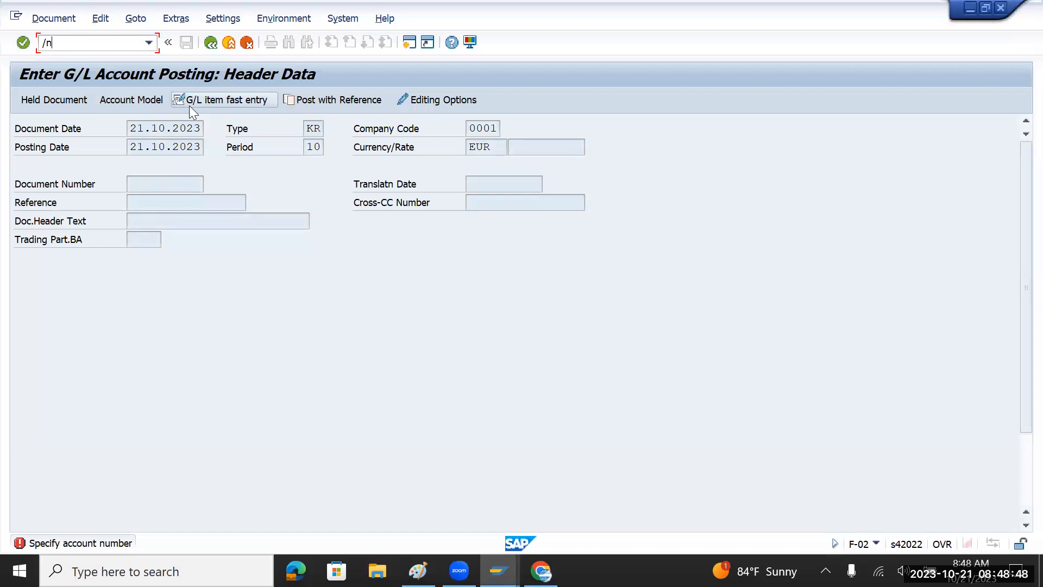
key("Return")
type("f-01")
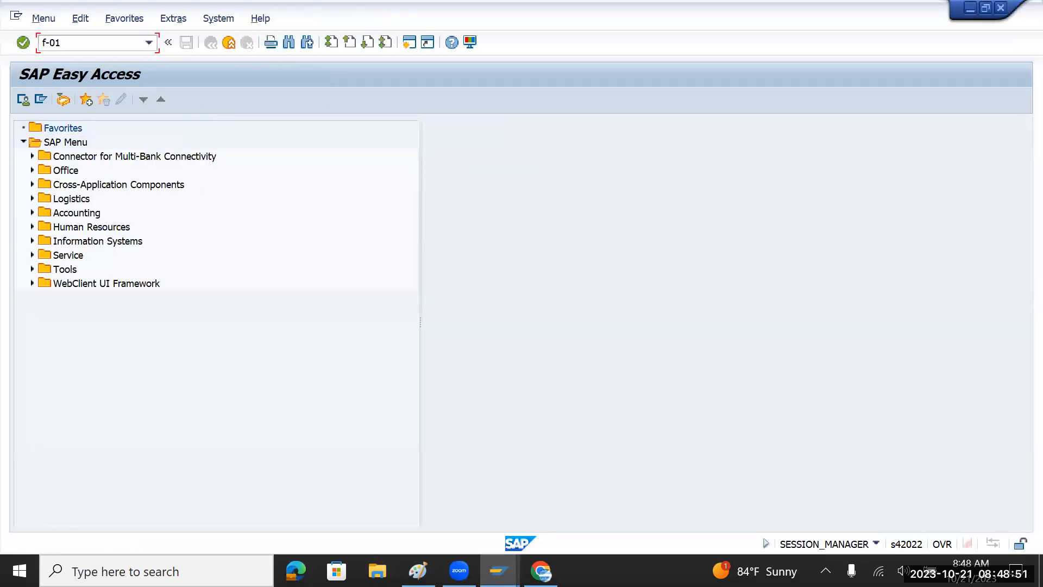
key("BackSpace")
type("2")
key("Return")
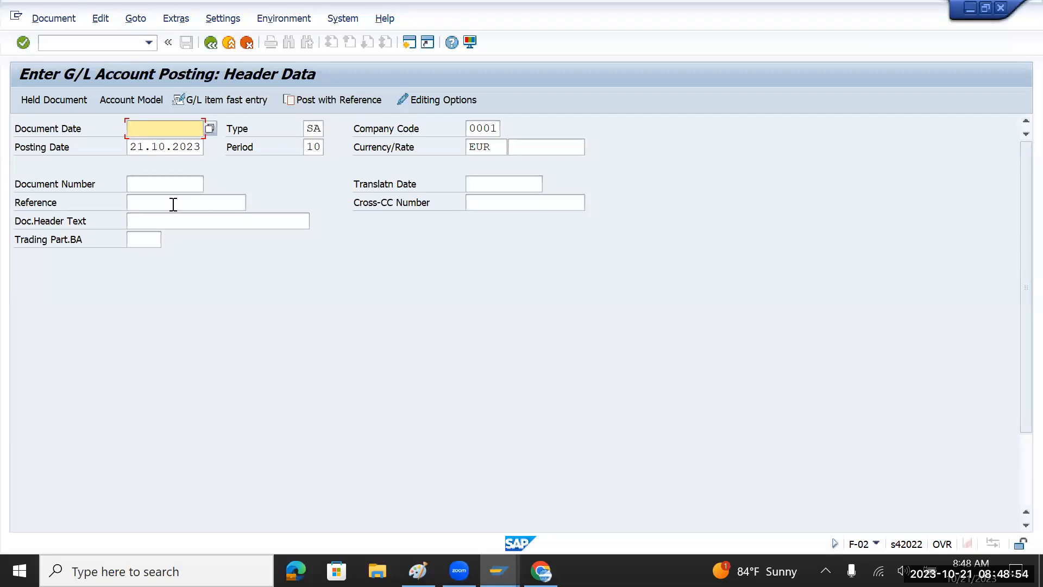
left_click(193, 200)
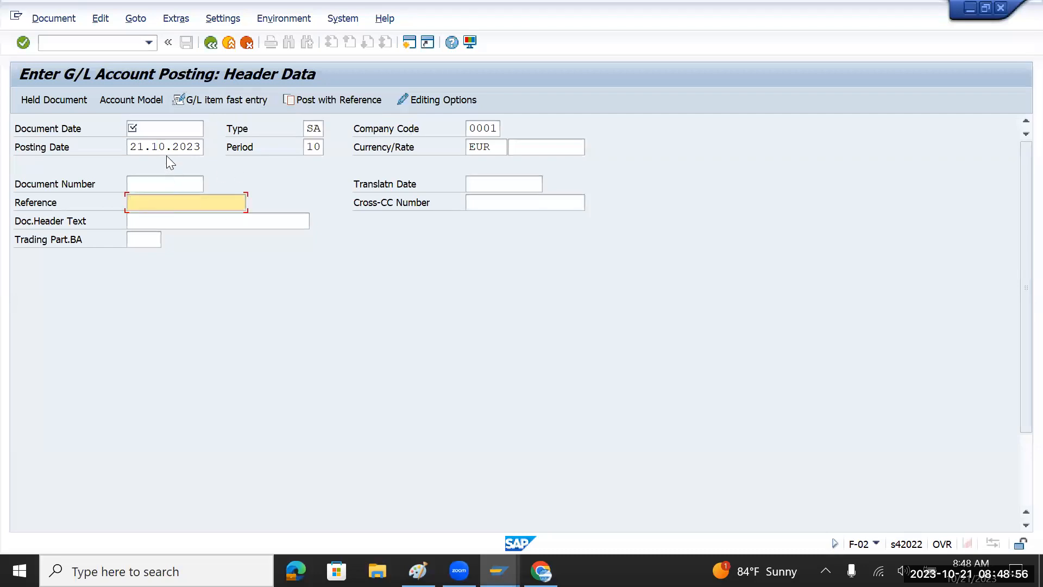
left_click(172, 180)
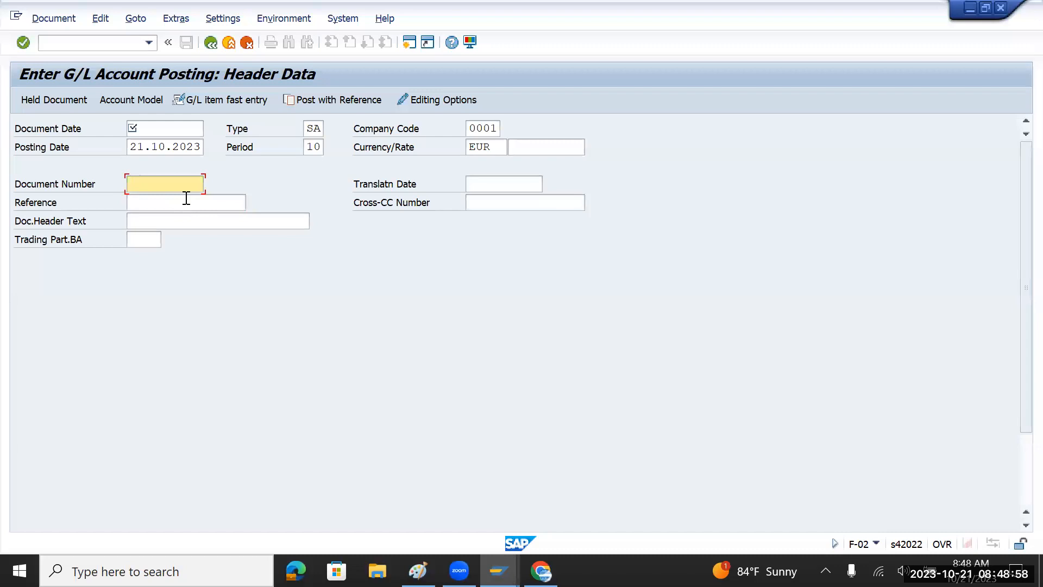
key("alt+Tab")
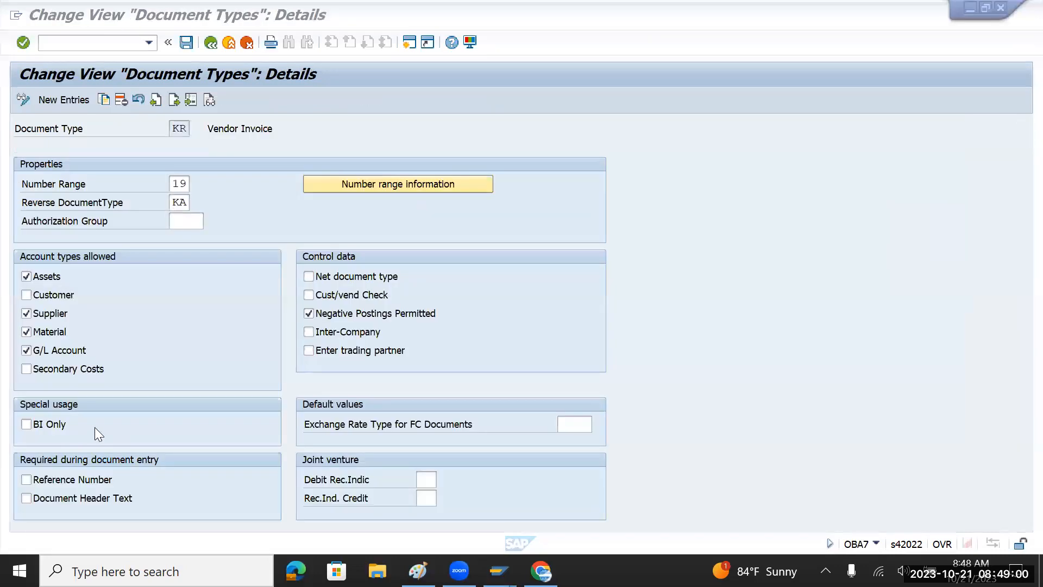
Tick Reference Number and Document Header Text as required for KR and save to the customizing request.
left_click(32, 478)
left_click(28, 498)
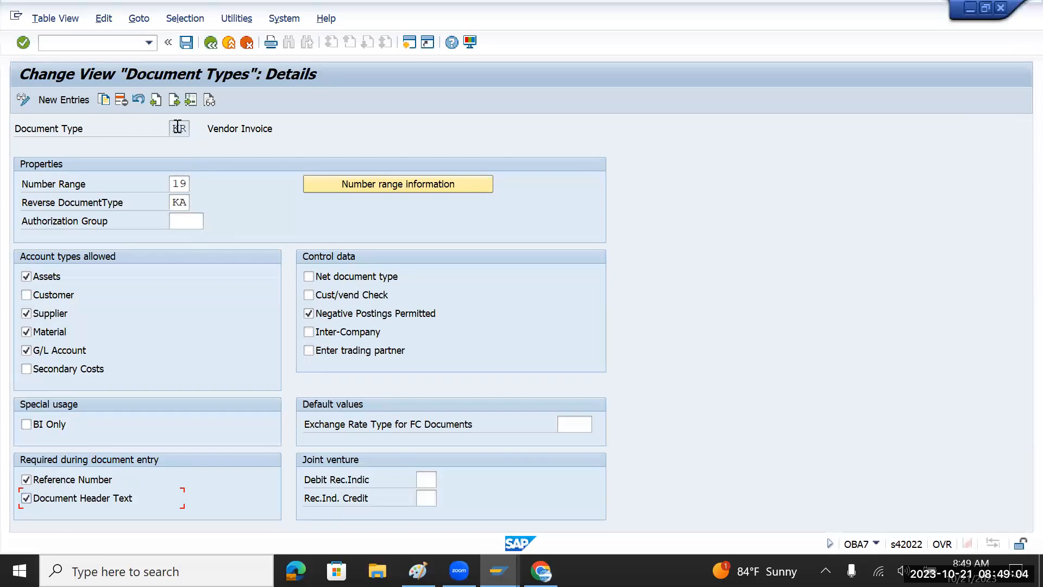
left_click(186, 42)
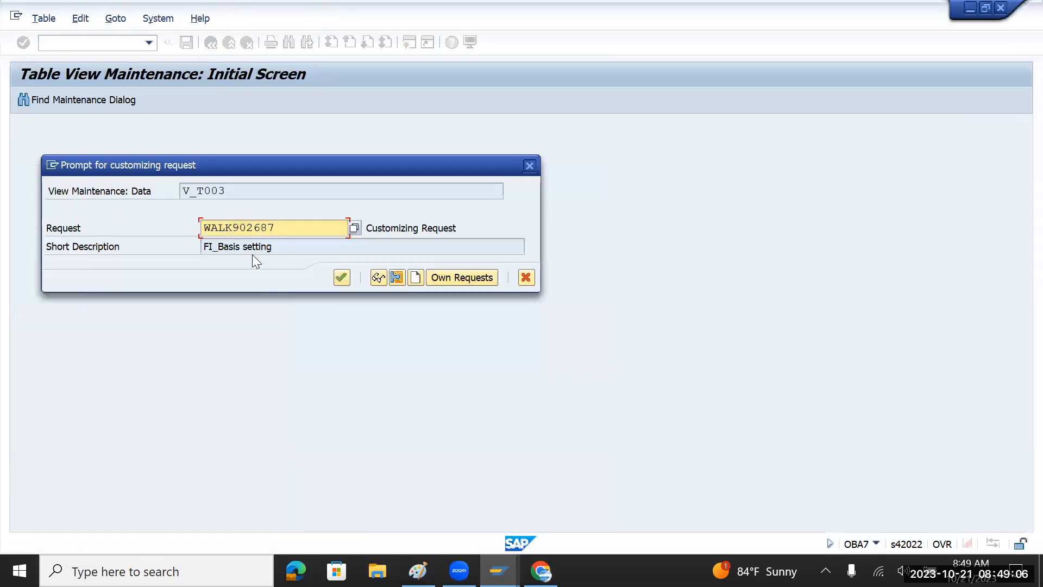
left_click(341, 278)
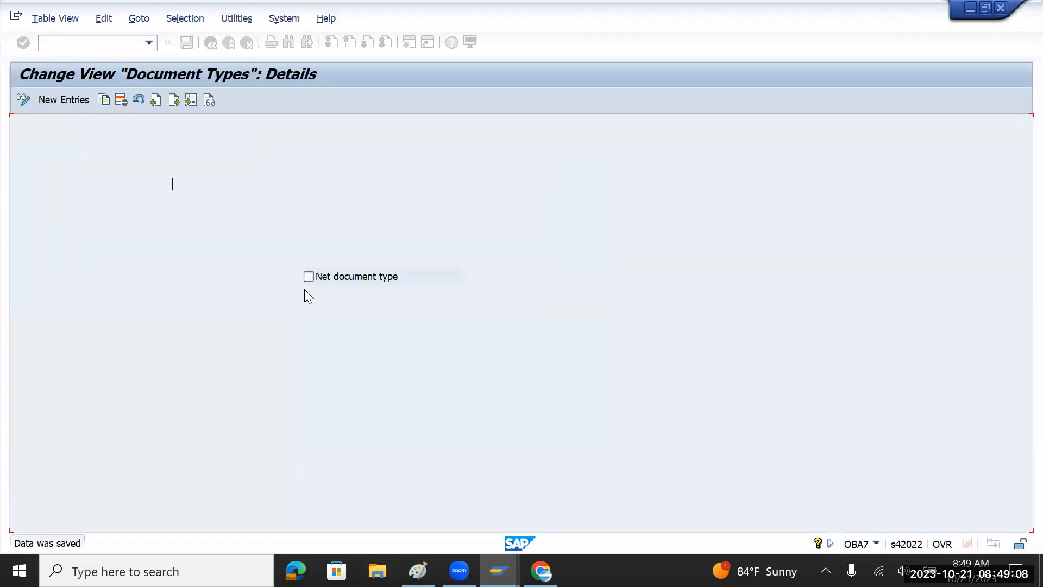
key("alt+Tab")
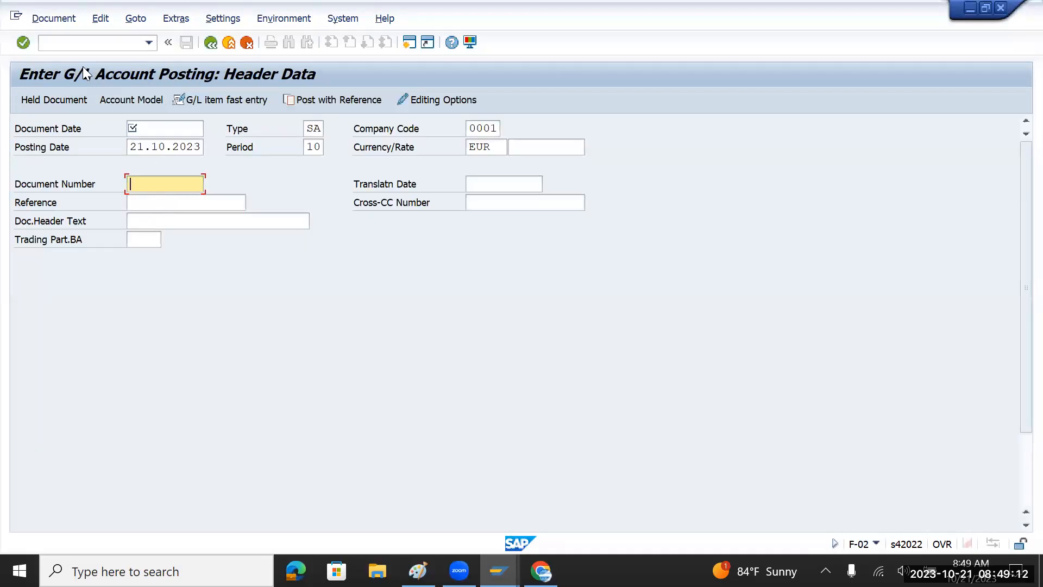
Restart the G/L posting header with /nf-02.
left_click(84, 44)
type("/nf")
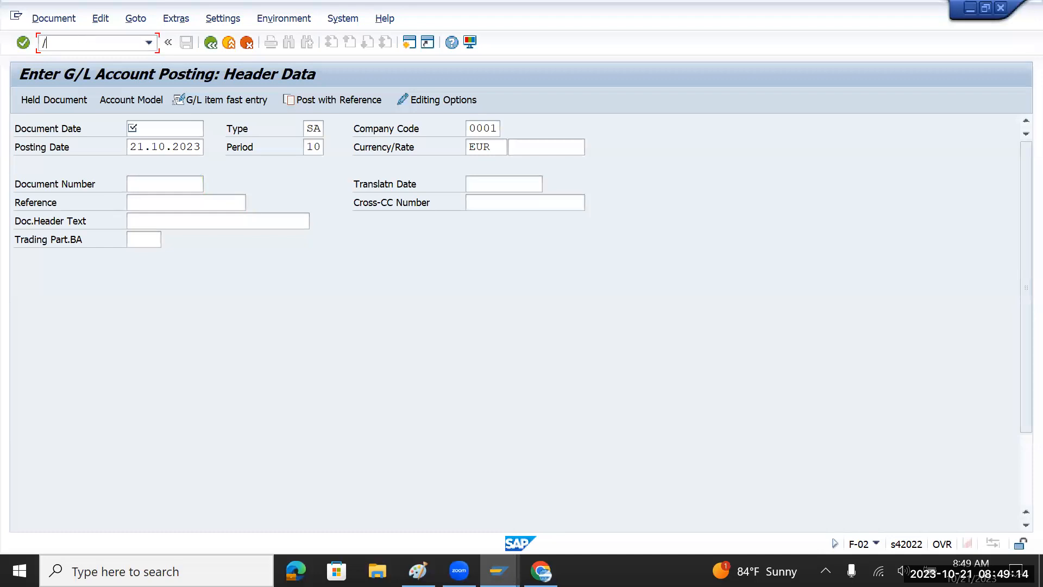
type("2")
key("Return")
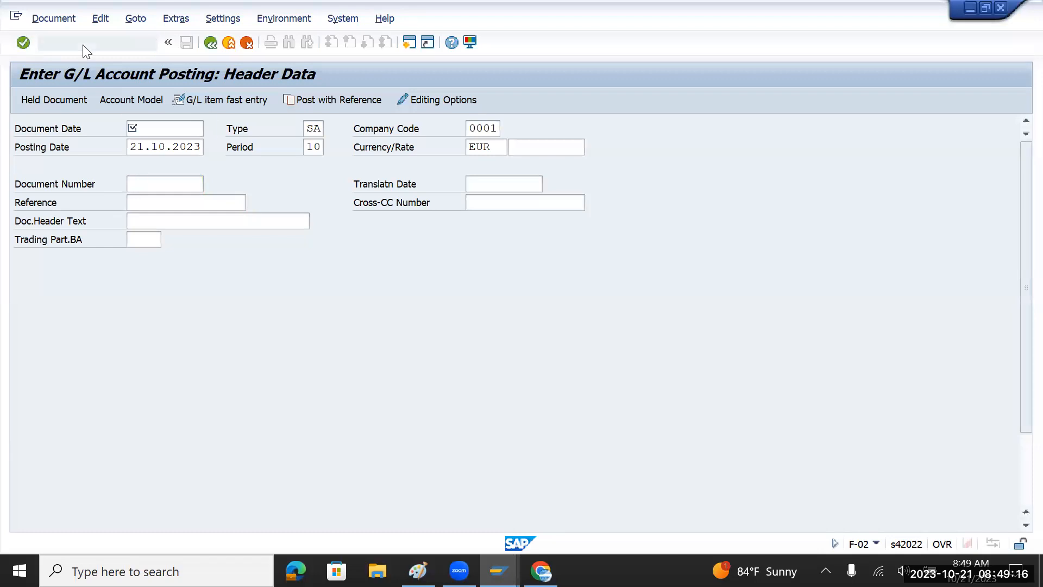
left_click(84, 45)
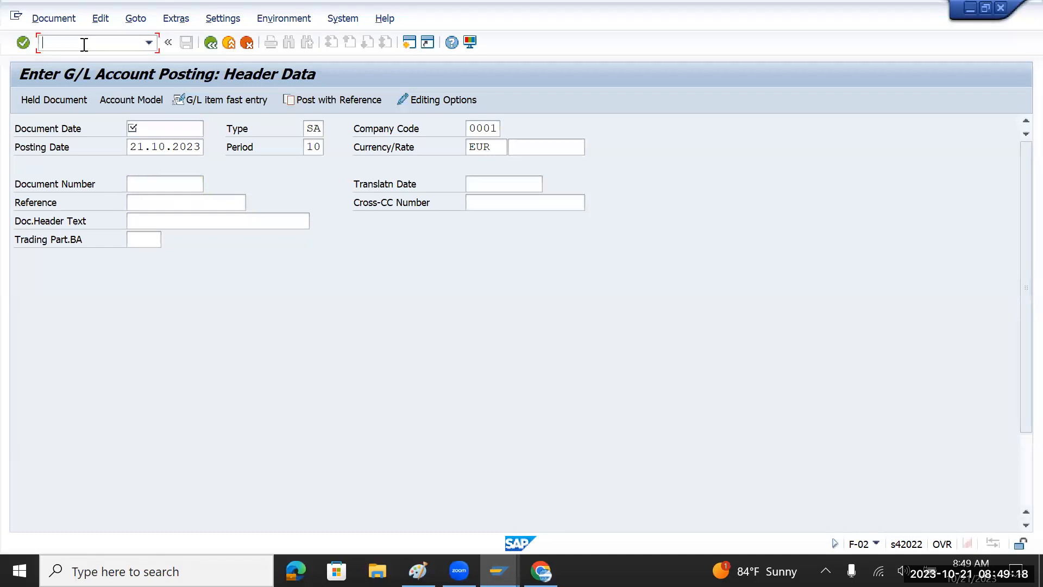
type("/nf-02")
key("Return")
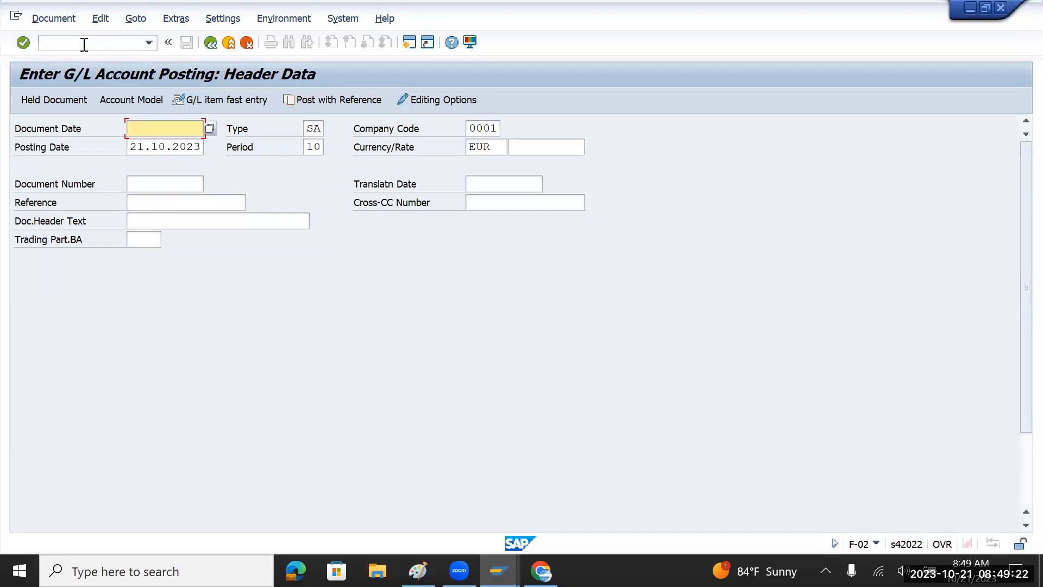
Copy posting date 21.10.2023 into Document Date and set type KR, triggering the header-text requirement.
key("Down")
key("shift+Right")
key("shift+Right")
key("shift+Right")
key("shift+Right")
key("shift+Right")
key("shift+Right")
key("shift+Right")
key("shift+Right")
key("shift+Right")
key("shift+Right")
key("ctrl+c")
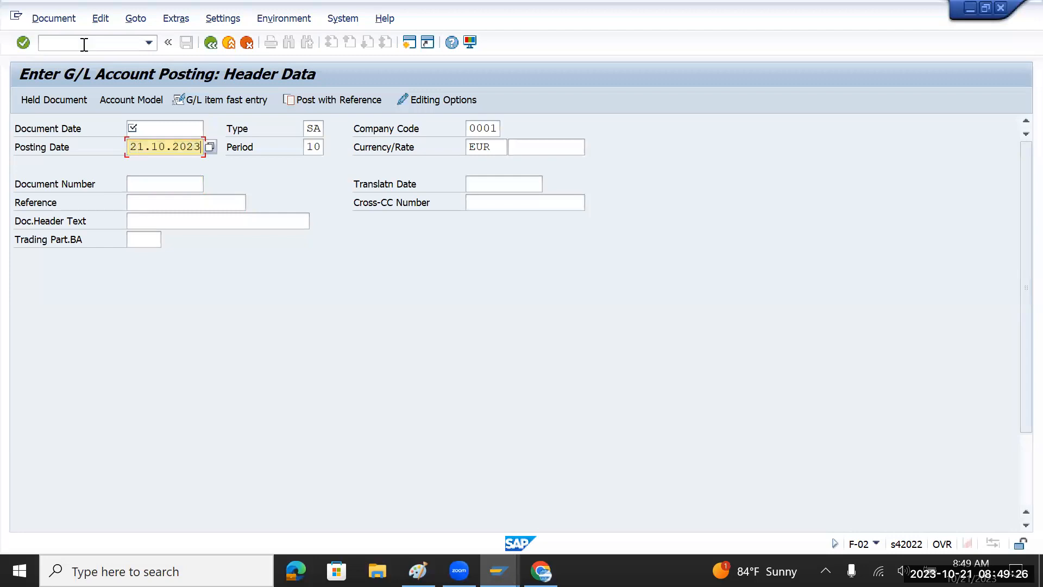
key("Up")
key("ctrl+v")
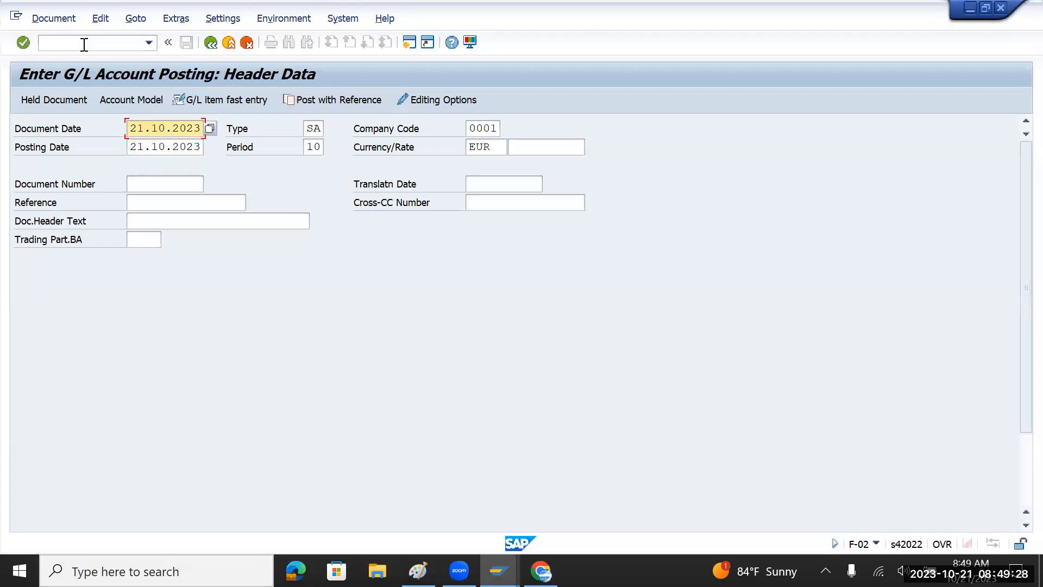
key("Tab")
type("R")
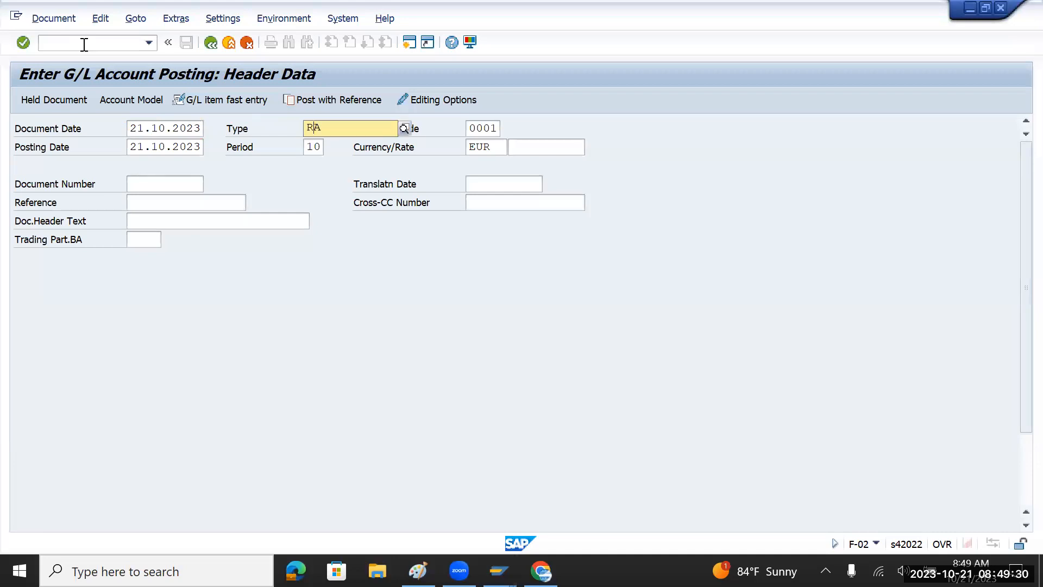
key("BackSpace")
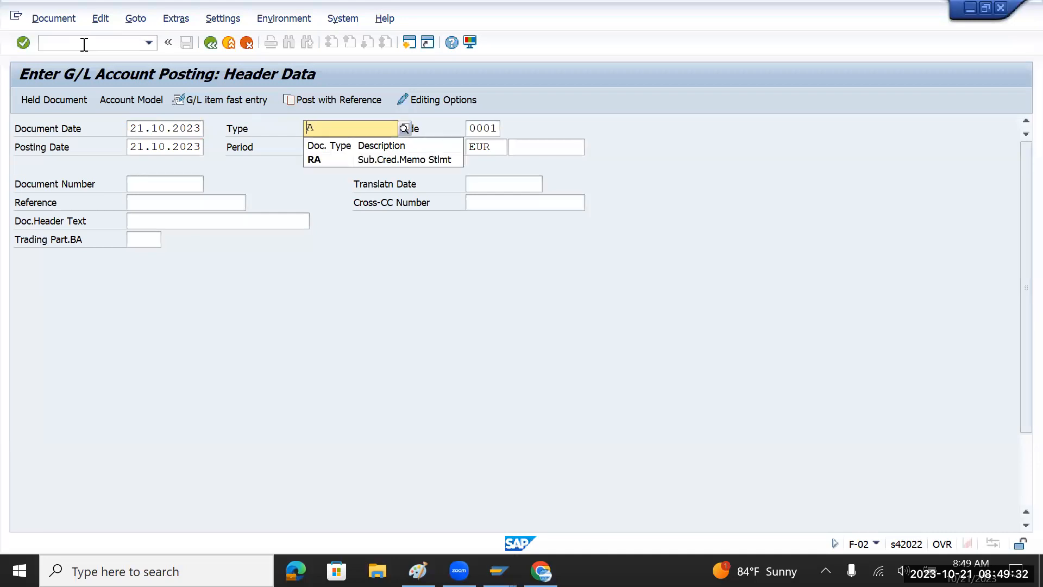
type("K")
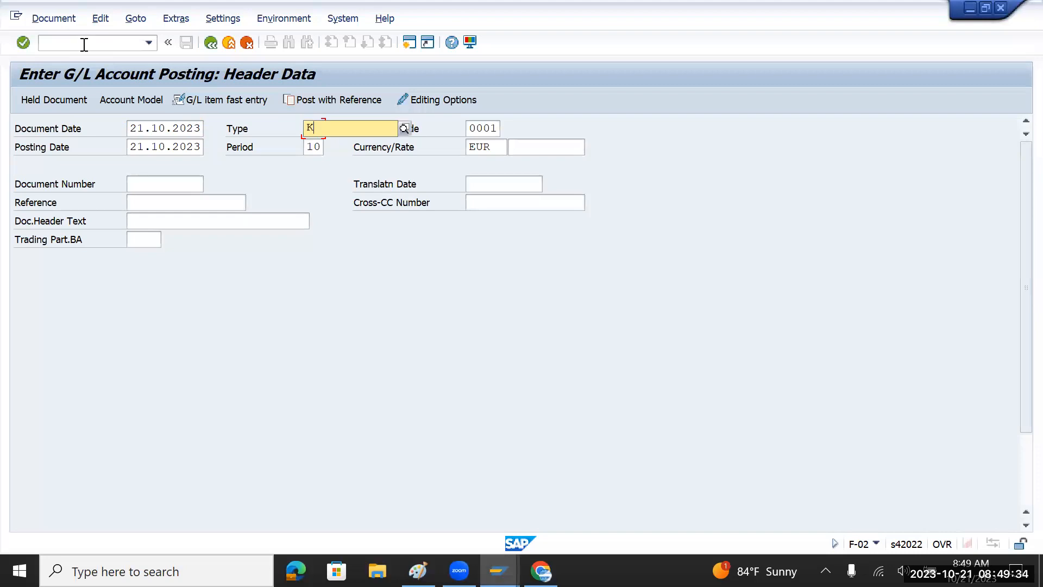
type("R")
key("Return")
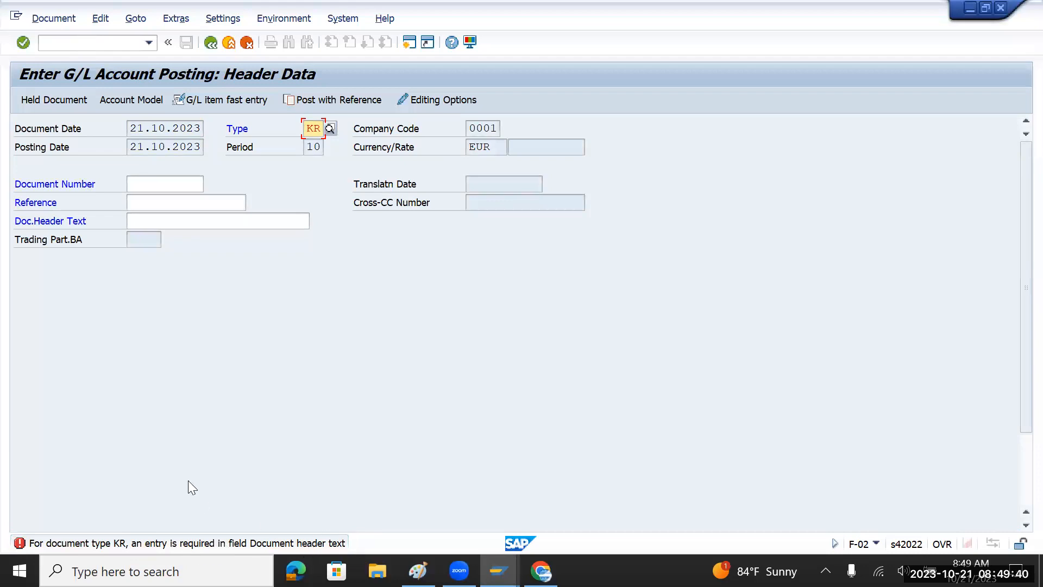
left_click(143, 221)
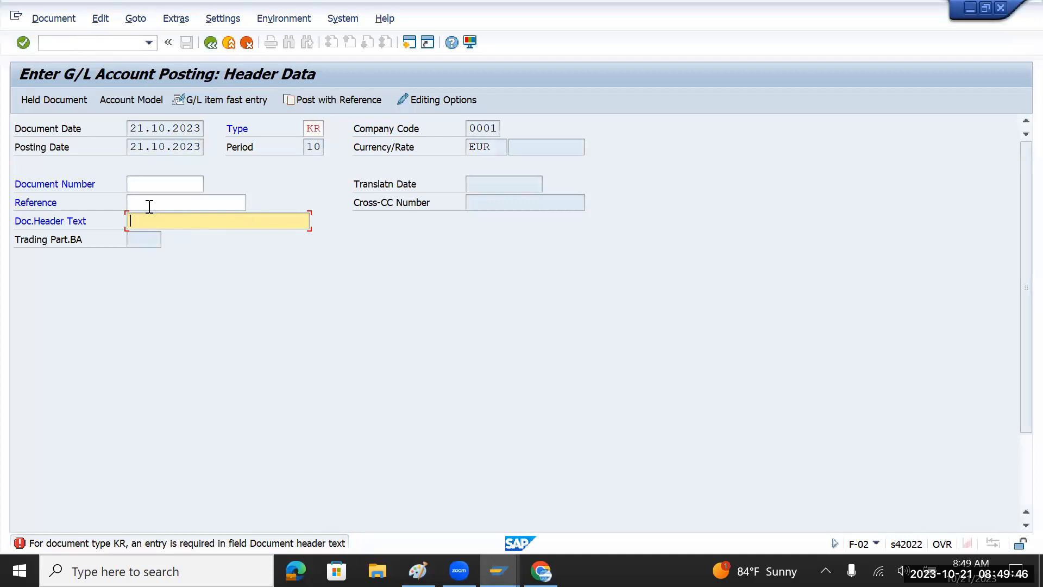
key("alt+Tab")
Untick Reference Number and Document Header Text for KR and save.
left_click(26, 479)
left_click(26, 497)
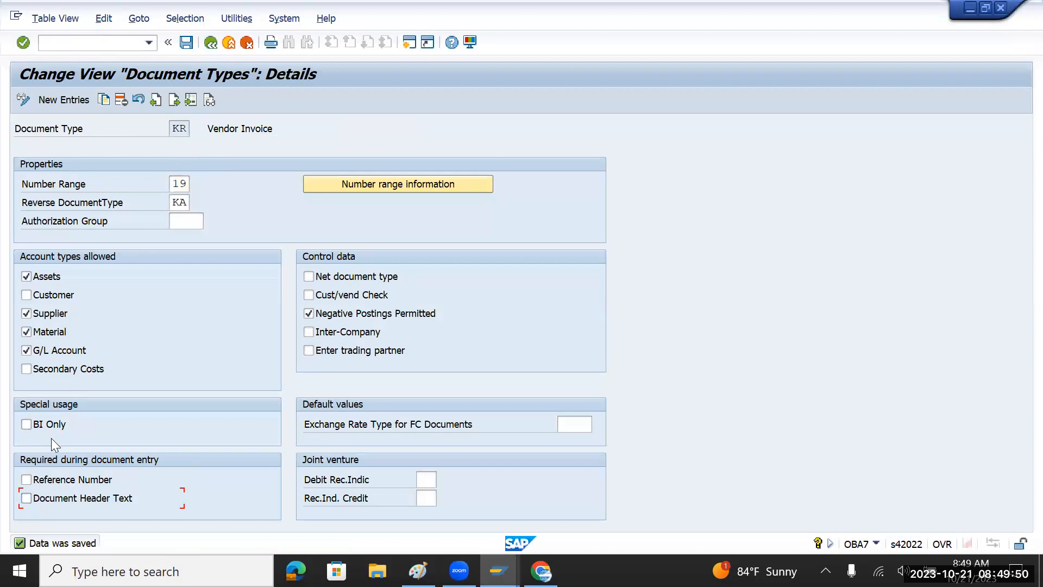
left_click(185, 43)
Enter RTR as the document header text, then exit to SAP Easy Access with /n.
key("alt+Tab")
type("RTR")
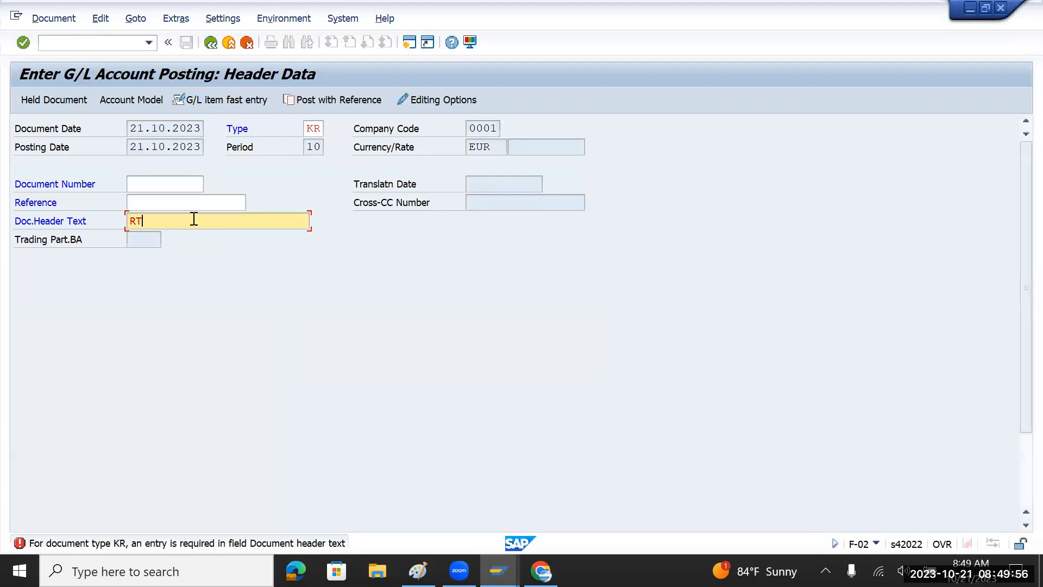
key("Return")
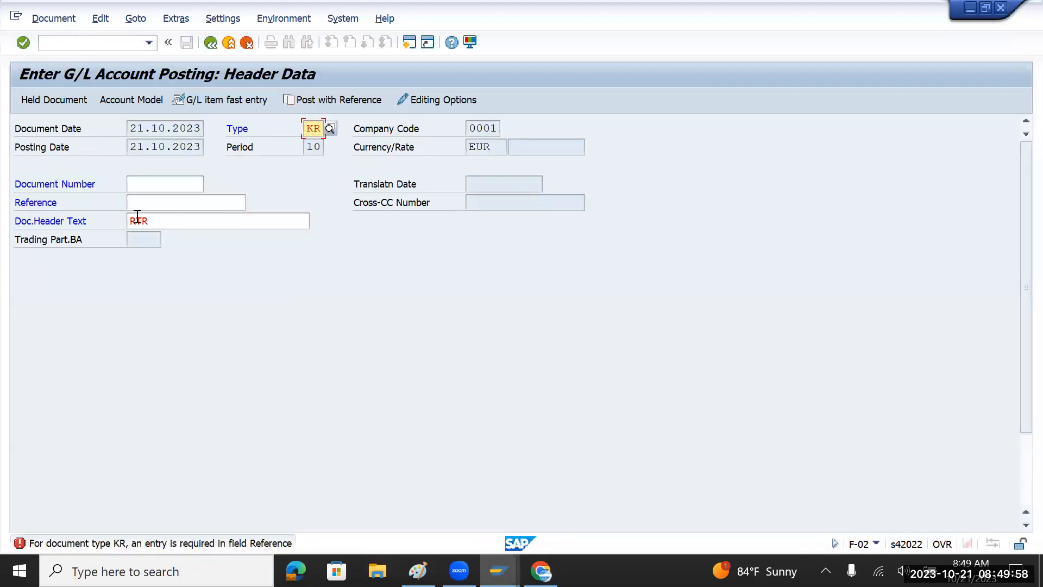
left_click(103, 44)
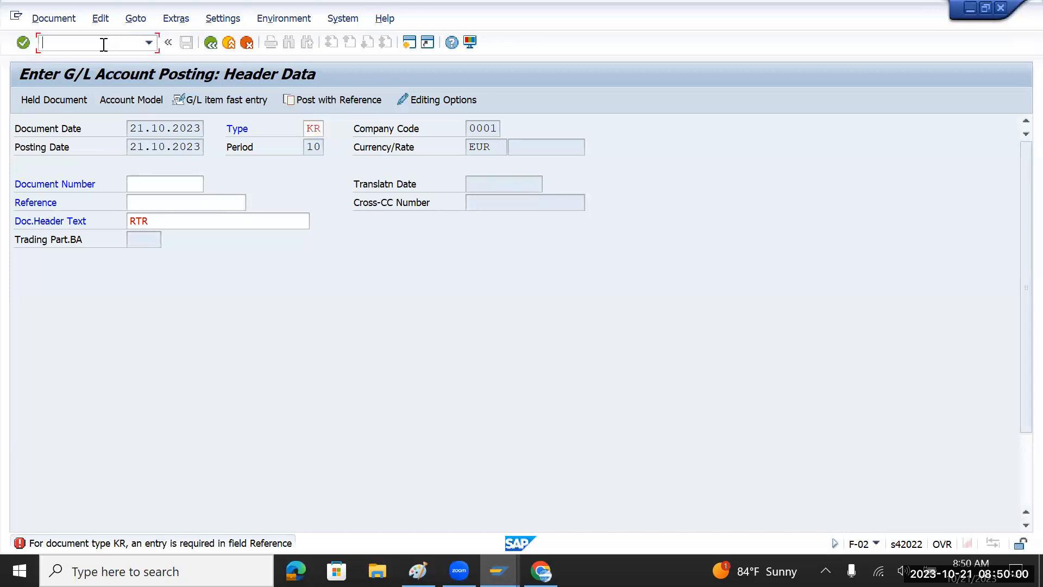
type("/n")
key("Return")
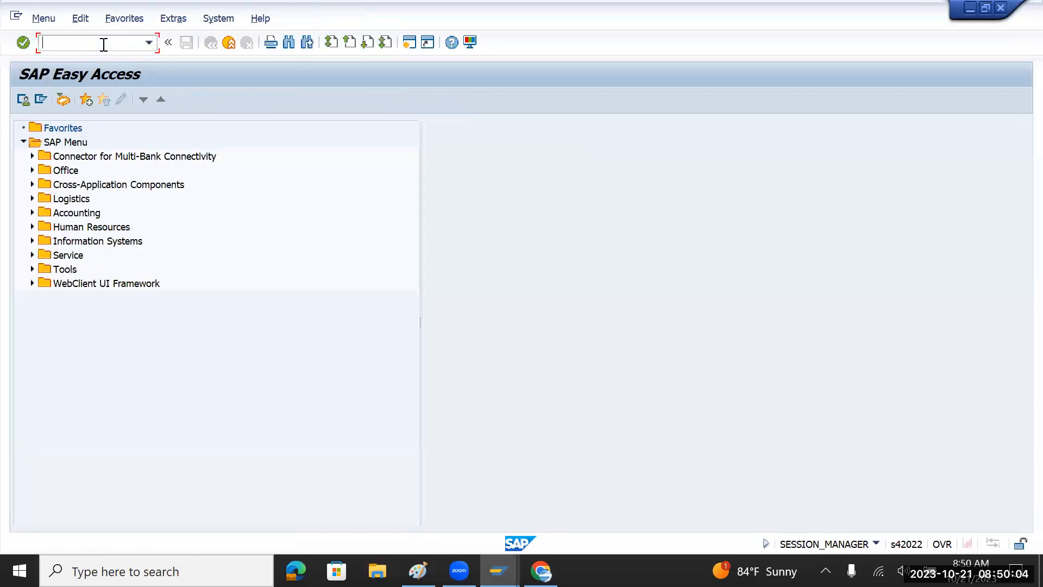
Start an F-02 G/L posting with document date 21.10.2023 and document type KR.
type("f-02")
key("Return")
key("Tab")
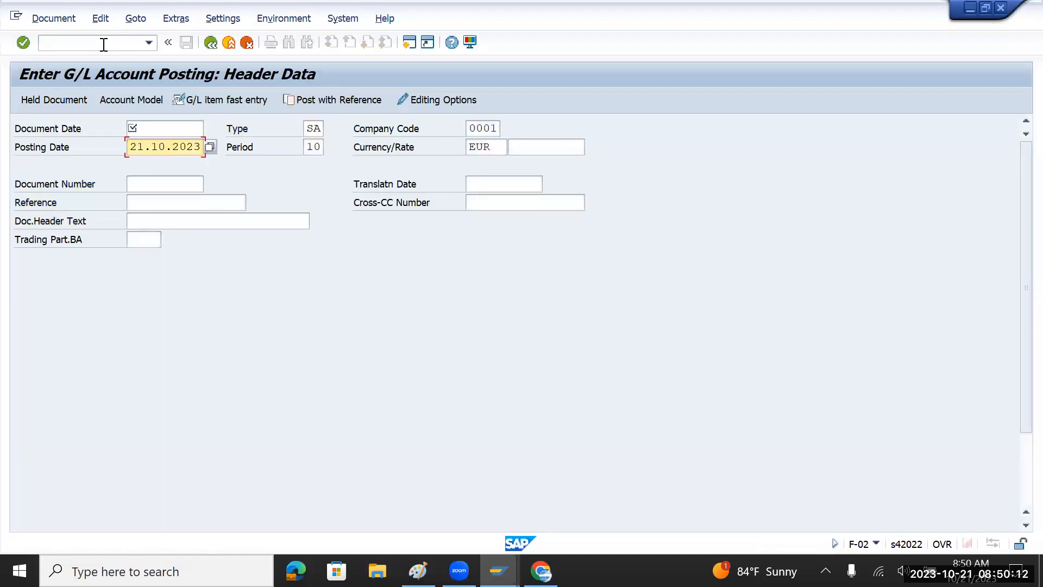
key("shift+Right")
key("shift+Right")
key("shift+Right")
key("shift+Right")
key("shift+Right")
key("shift+Right")
key("shift+Right")
key("shift+Right")
key("shift+Right")
key("shift+Right")
key("ctrl+c")
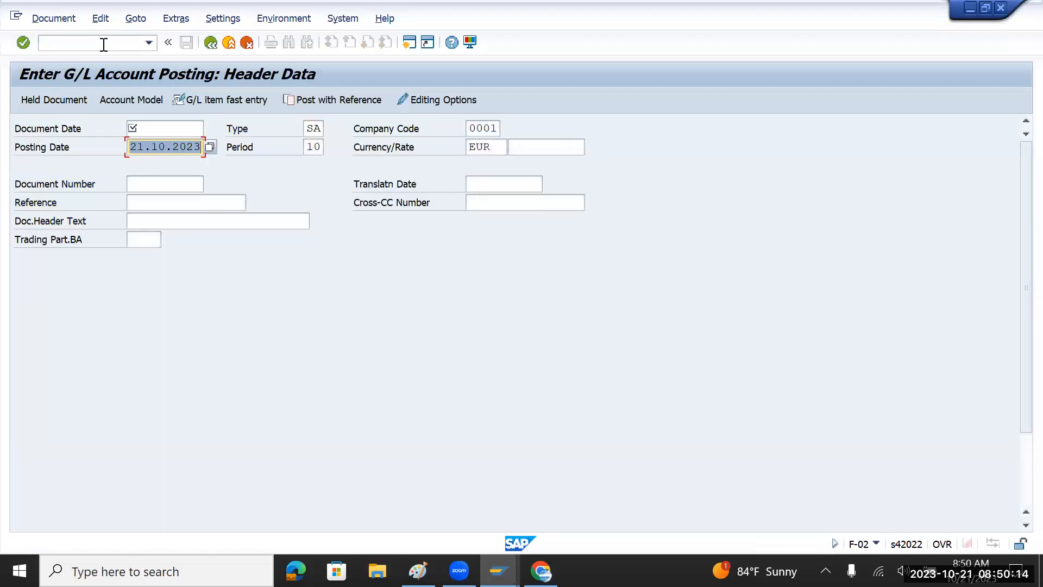
key("shift+Tab")
key("ctrl+v")
key("Tab")
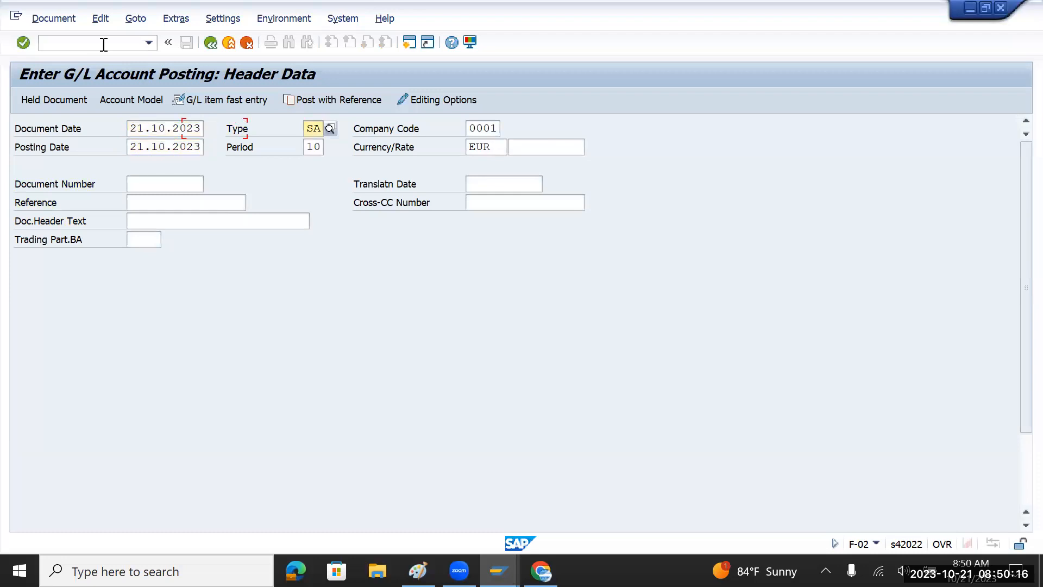
key("Delete")
type("KR")
key("Tab")
key("Tab")
key("Tab")
key("Tab")
key("Tab")
key("Tab")
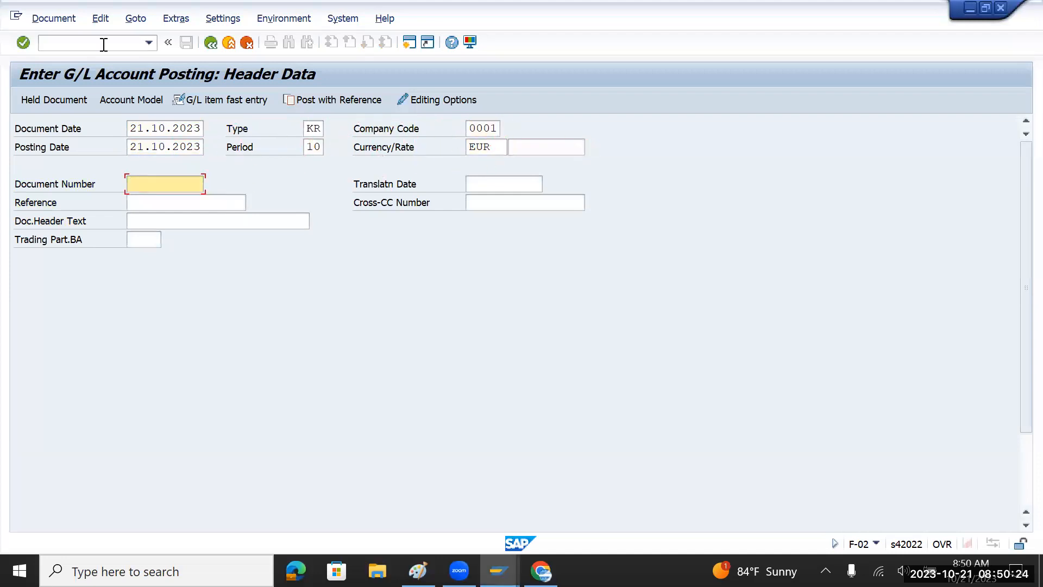
Advance to the posting key 40 line item, then return to the KR document type details window.
scroll(176, 389, "down", 2)
scroll(176, 389, "down", 3)
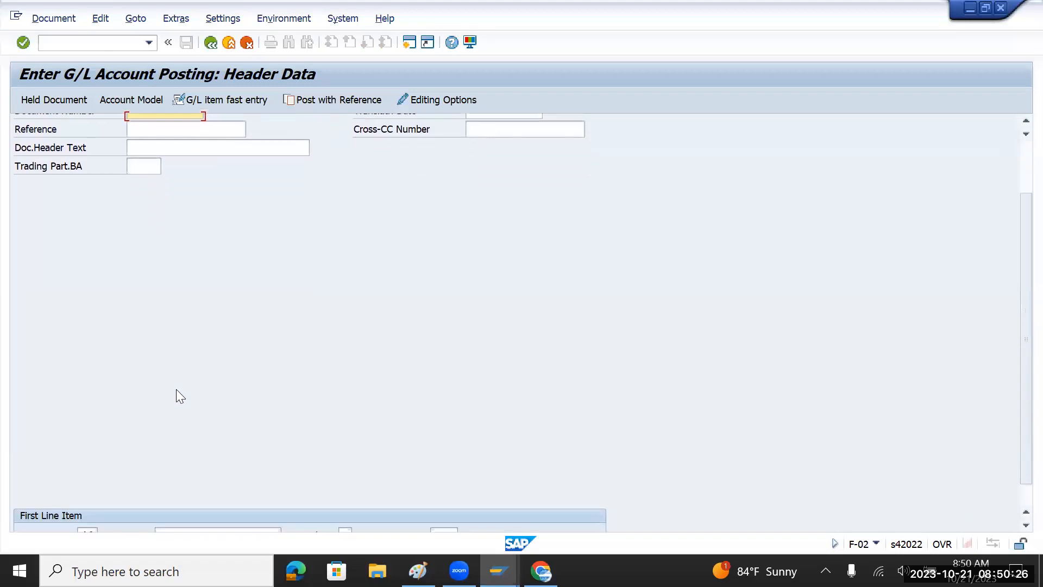
scroll(264, 461, "up", 1)
scroll(267, 467, "up", 4)
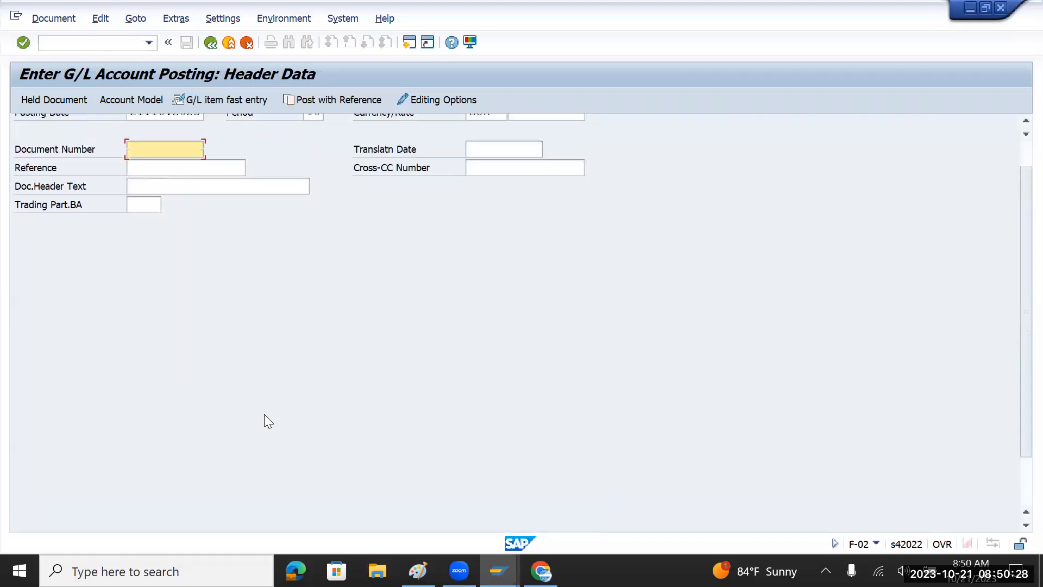
key("Return")
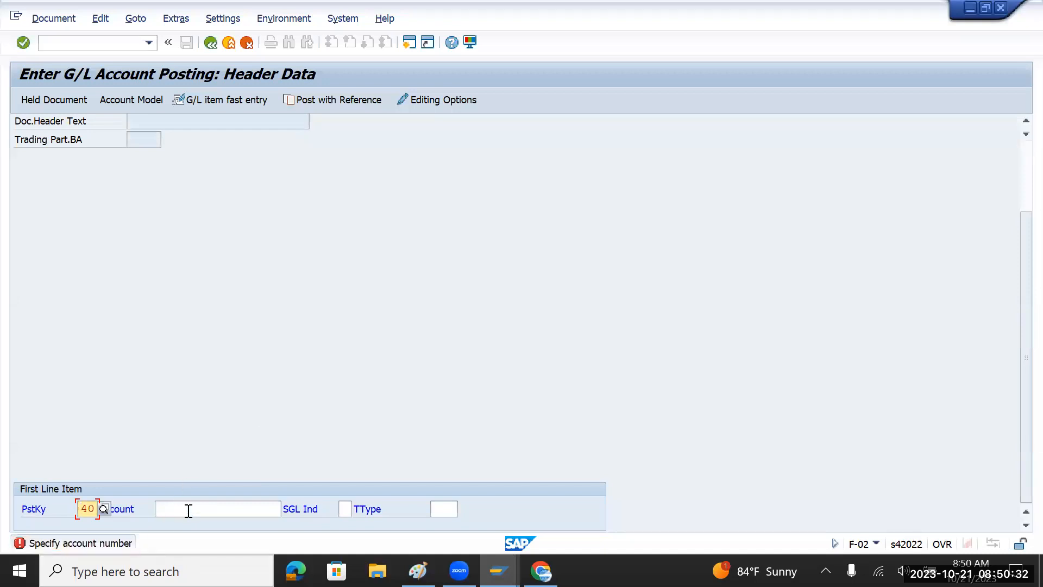
scroll(241, 414, "up", 4)
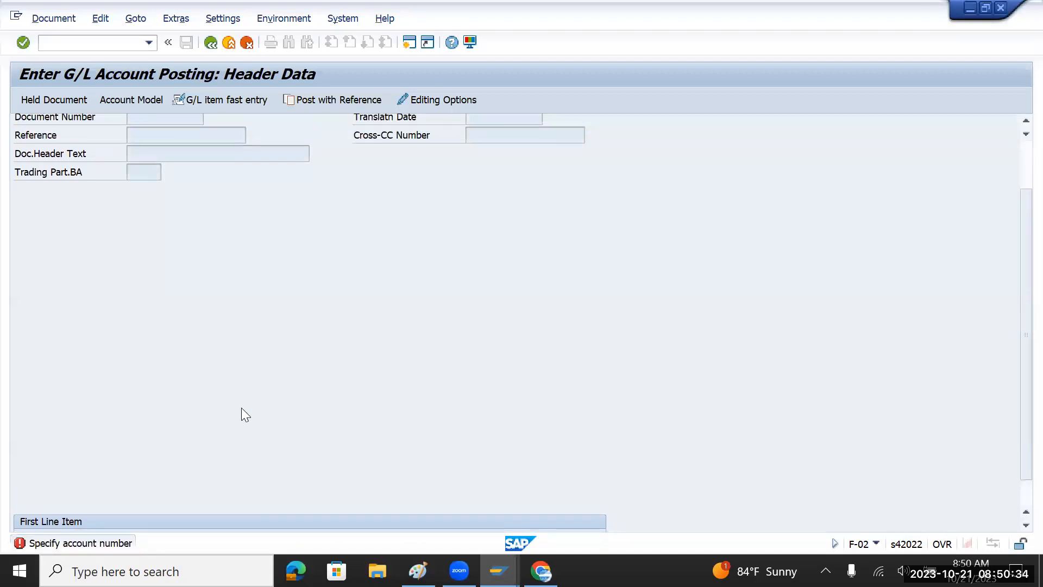
left_click(164, 189)
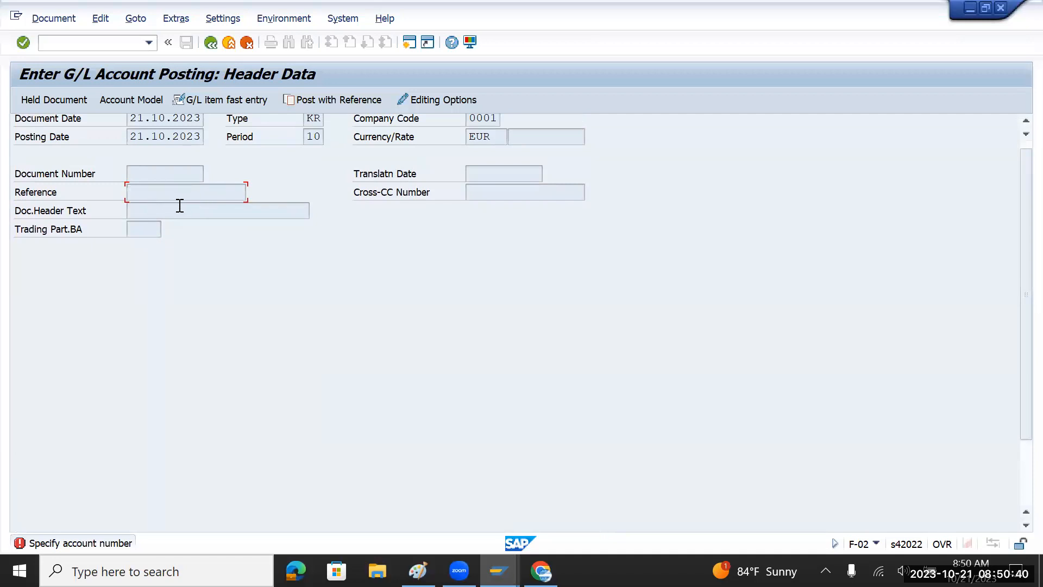
key("alt+Tab")
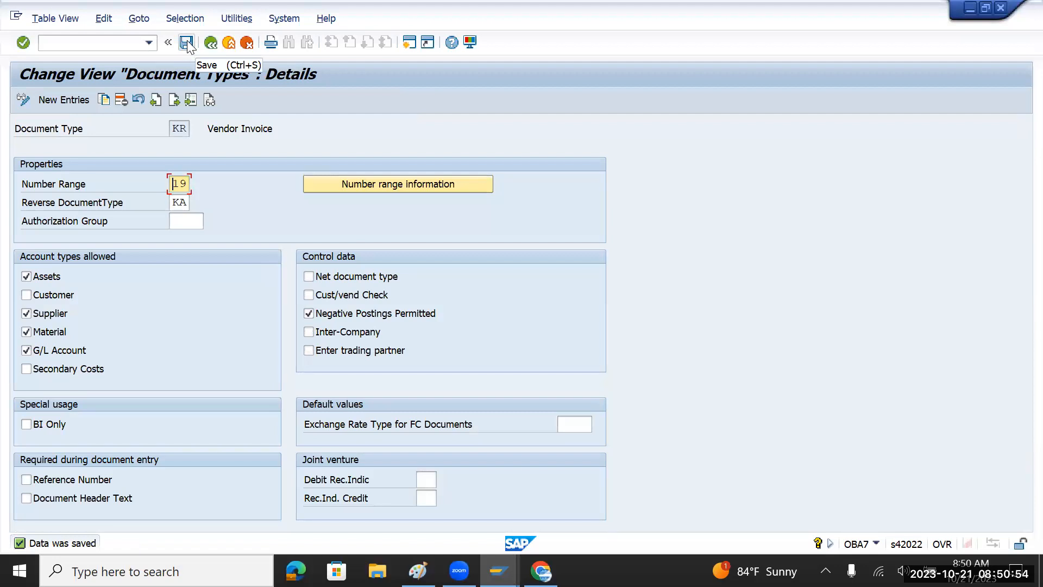
Back in the document types list, copy the SA G/L Account Document row as new type IU.
left_click(219, 47)
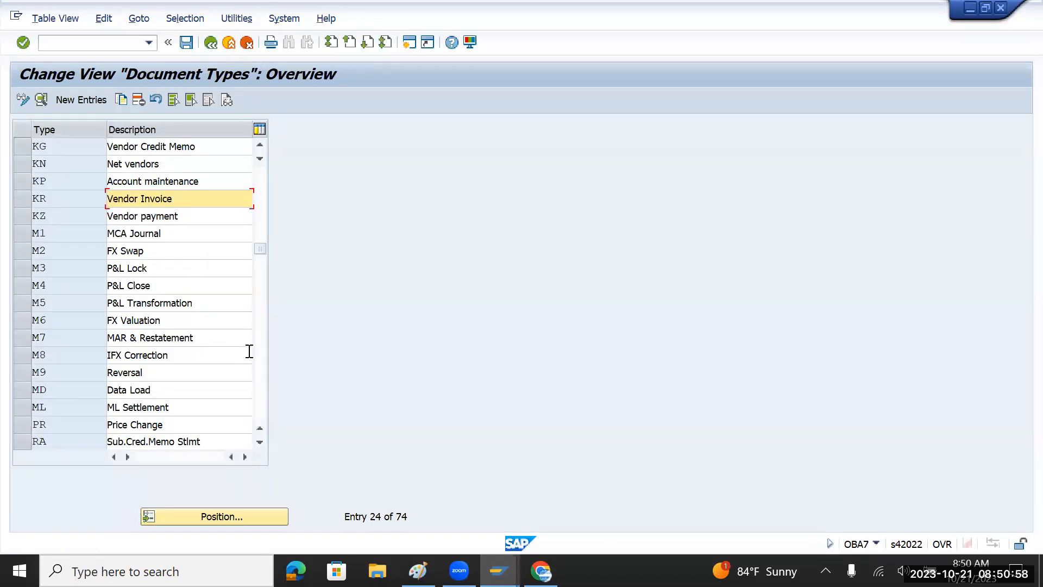
scroll(249, 352, "down", 5)
scroll(249, 352, "down", 1)
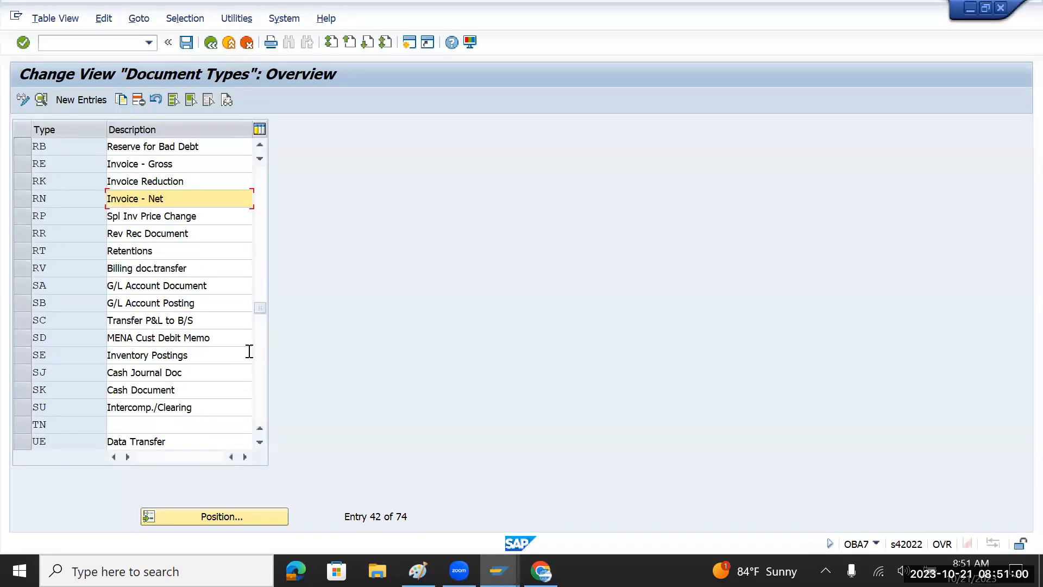
left_click(26, 288)
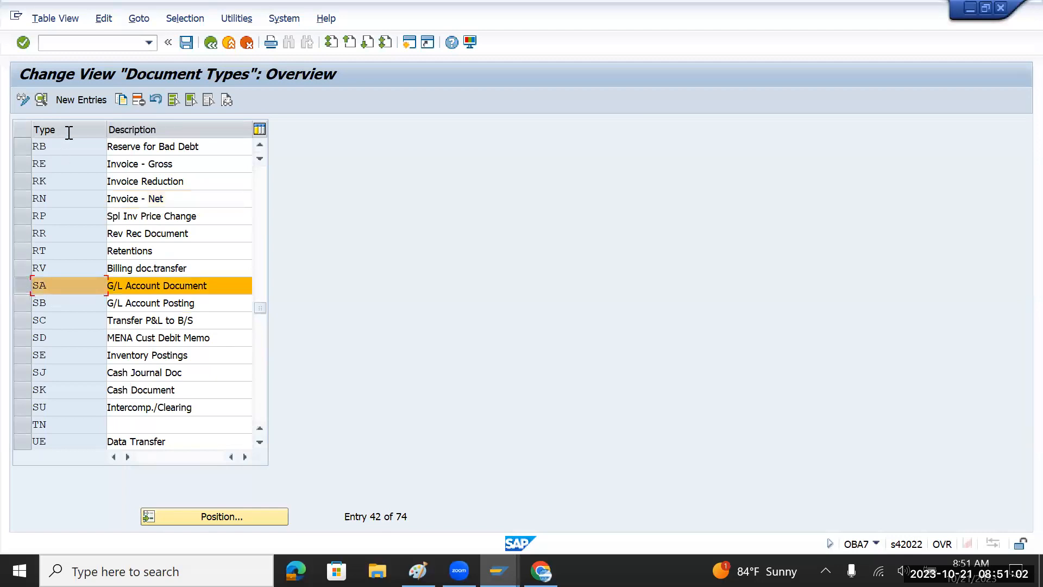
left_click(118, 100)
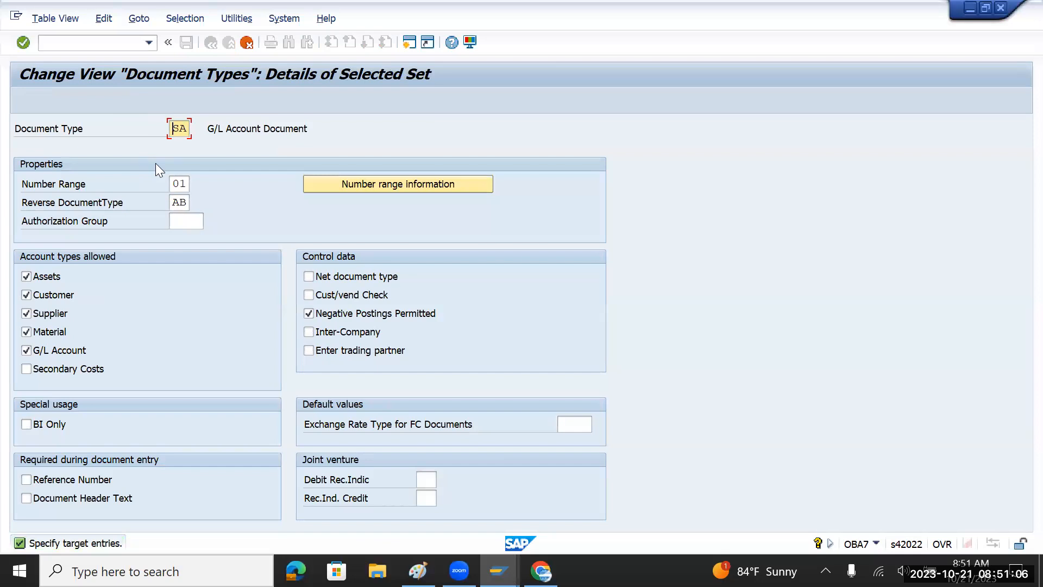
key("BackSpace")
key("BackSpace")
type("IU")
Create the IU copy, then select the IU row and delete it.
key("Return")
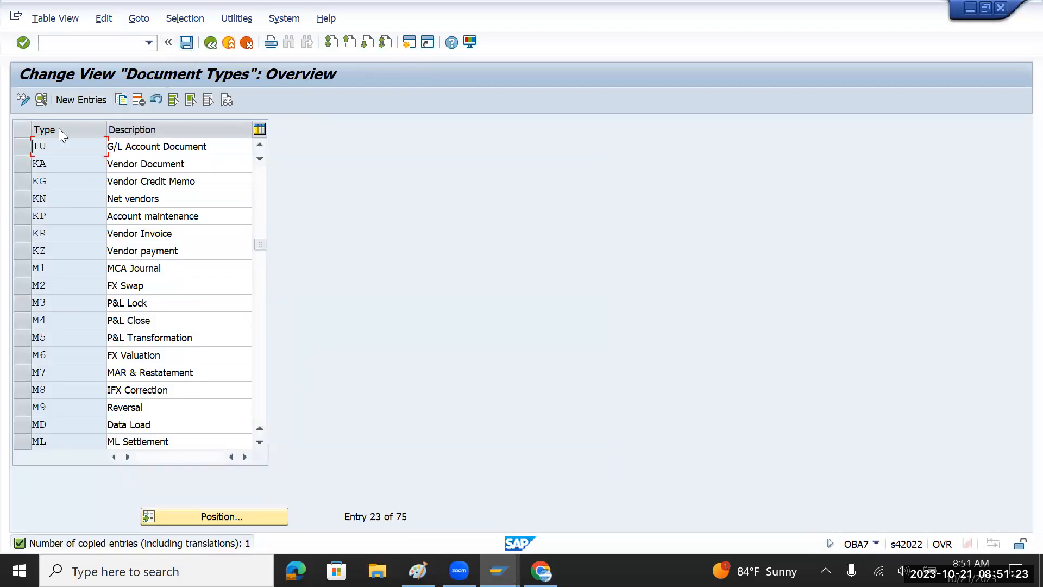
left_click(22, 148)
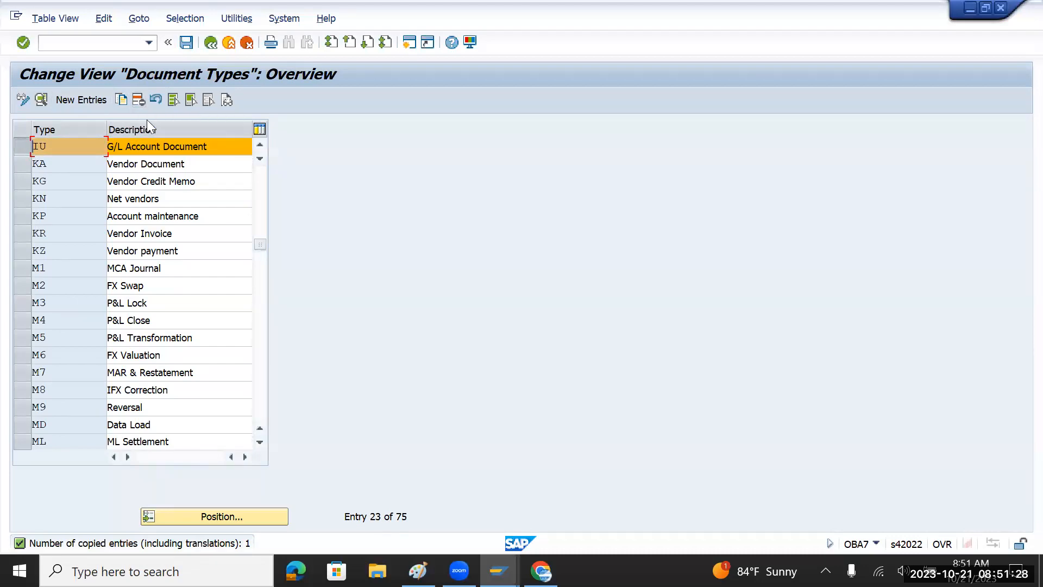
left_click(142, 101)
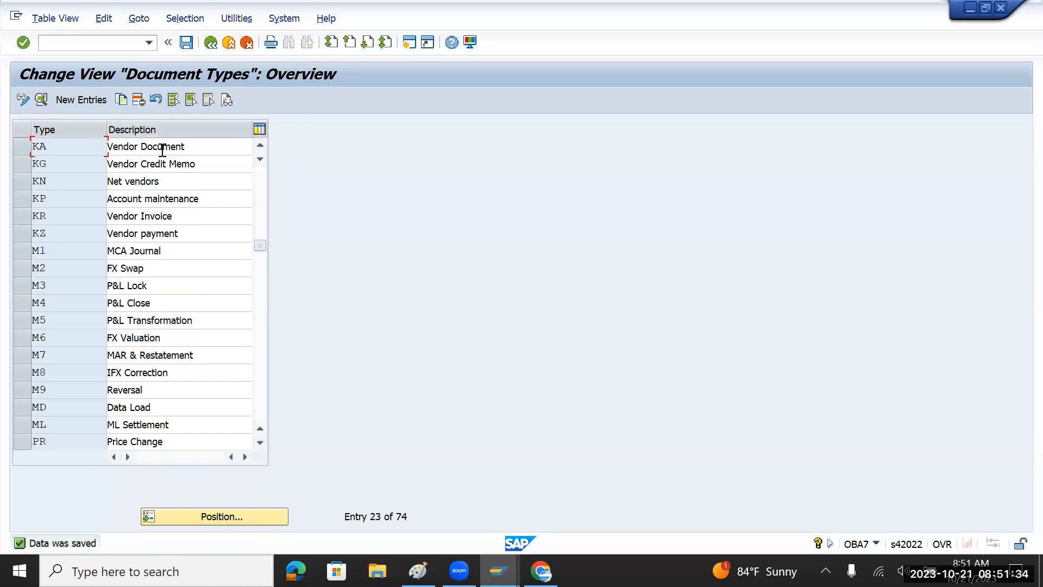
Run Define Document Number Ranges from the IMG and display intervals for company code 0001.
left_click(211, 43)
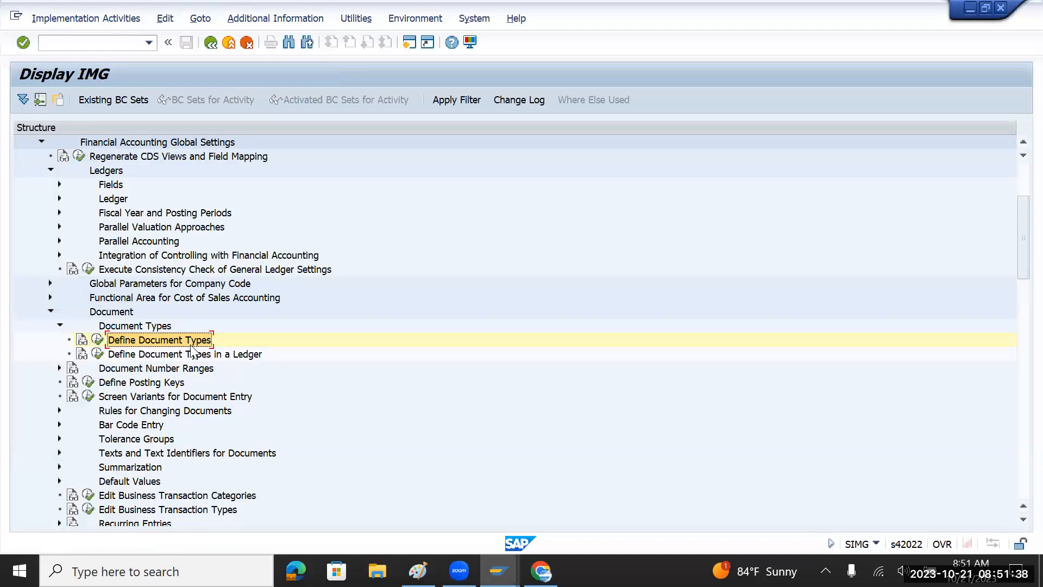
left_click(60, 326)
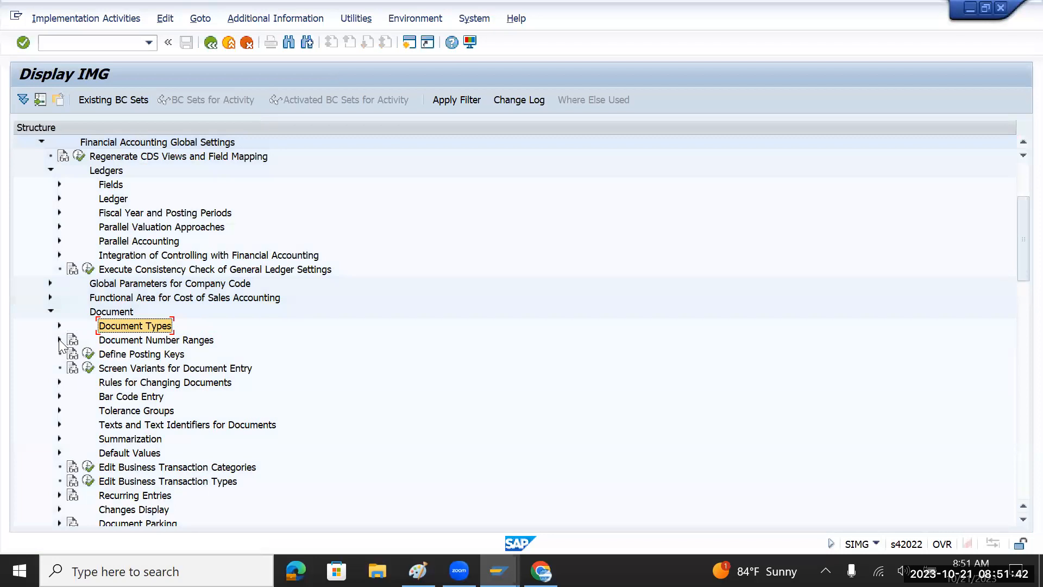
left_click(60, 339)
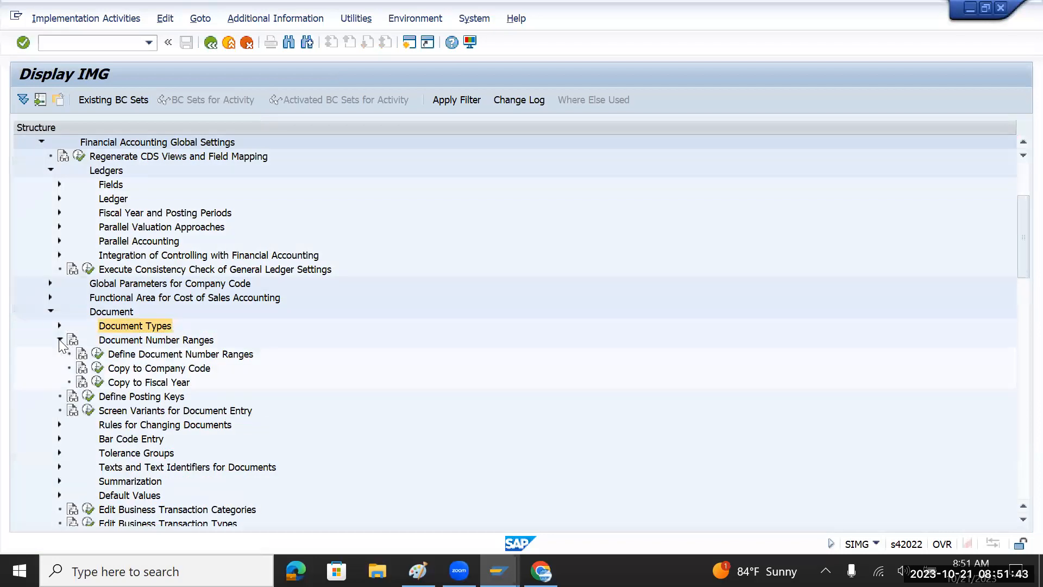
left_click(154, 356)
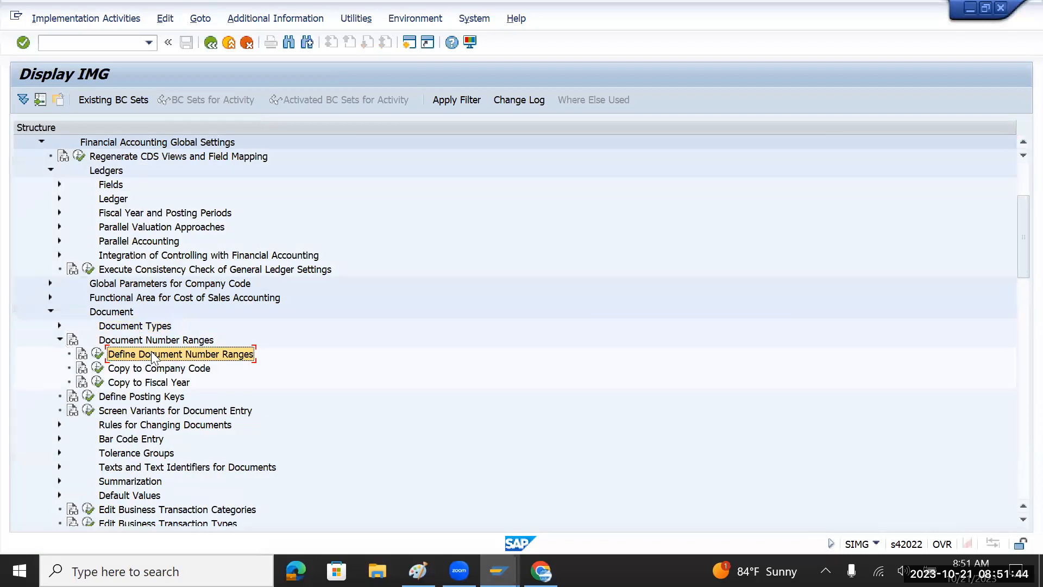
left_click(97, 356)
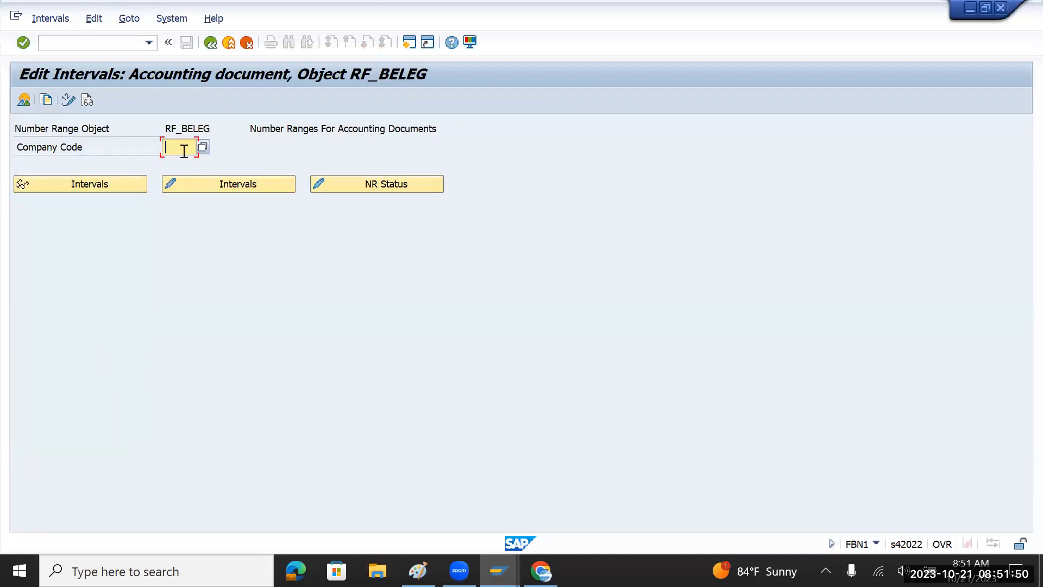
type("0001")
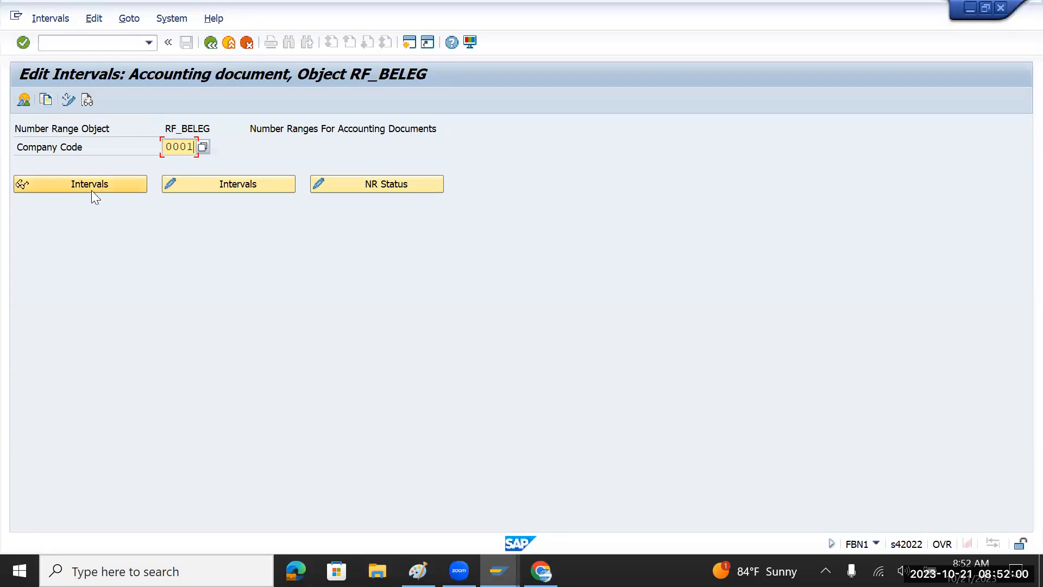
left_click(104, 183)
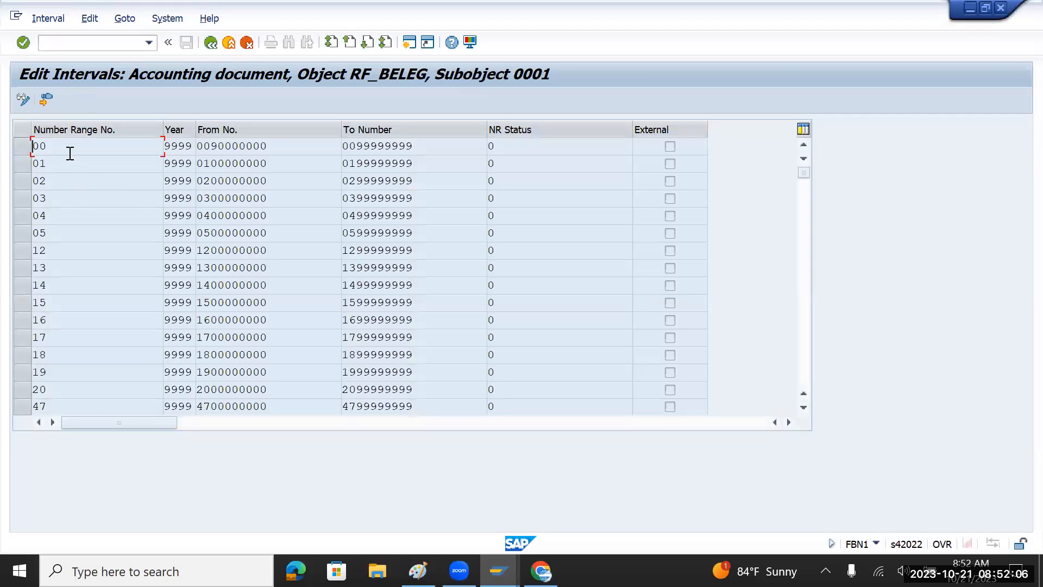
Highlight intervals 01 and 19, widen the Year column showing 9999, and open a new session.
left_click_drag(49, 163, 25, 180)
left_click_drag(52, 373, 27, 377)
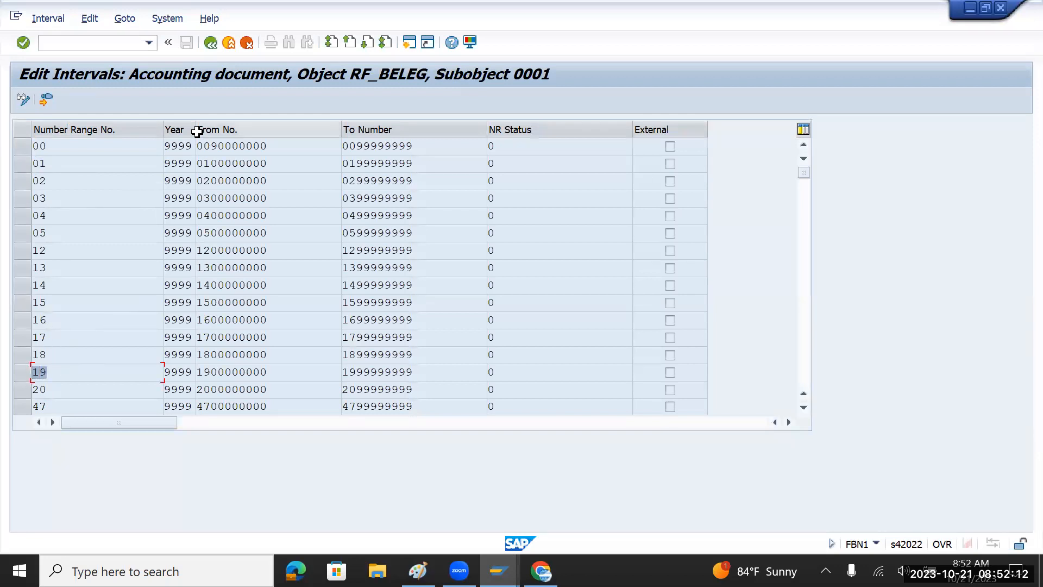
left_click_drag(195, 131, 162, 147)
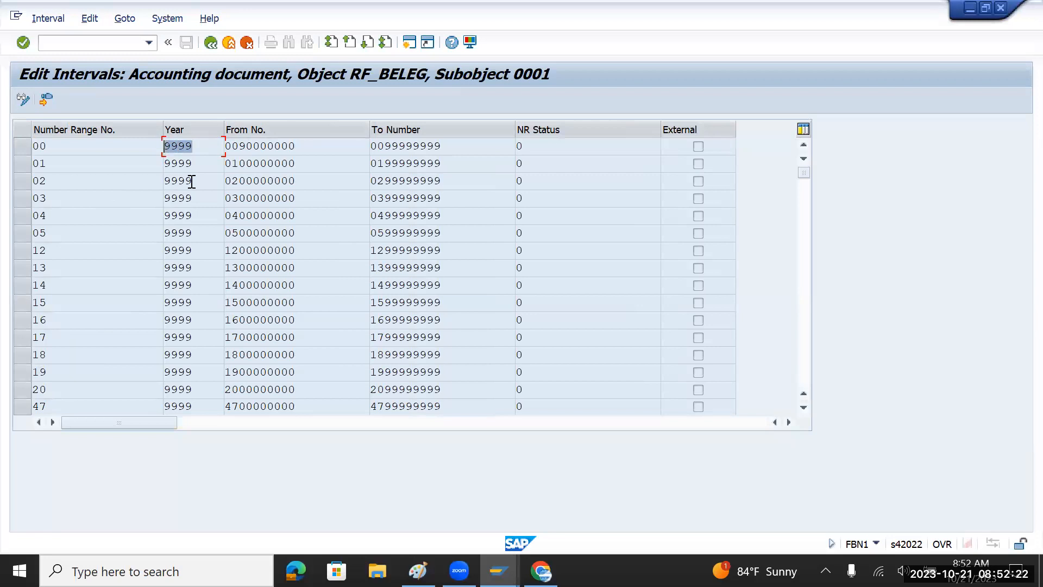
left_click_drag(198, 148, 153, 148)
left_click(413, 32)
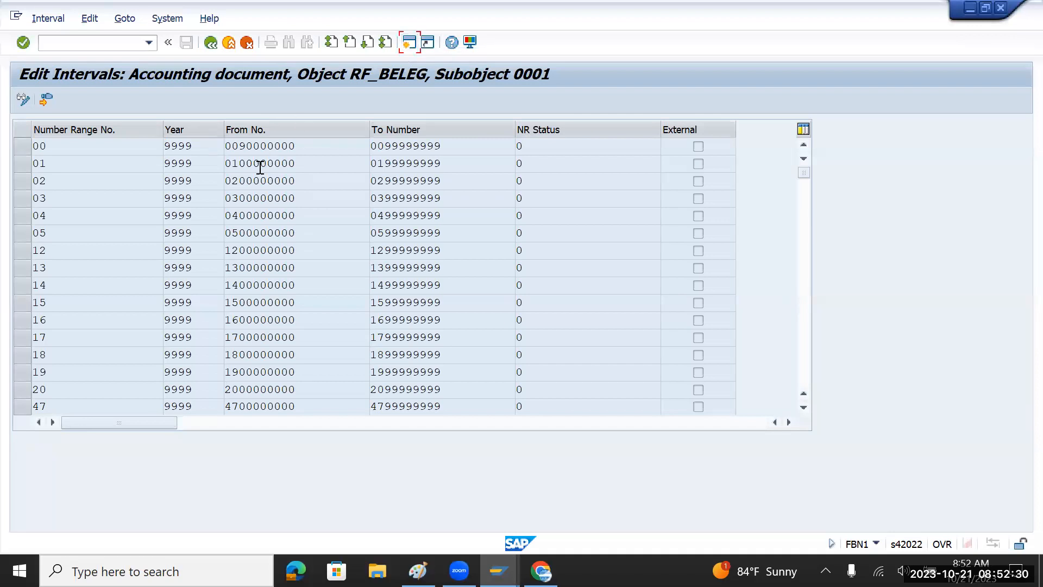
Run fb01 in the new session, then switch through the FBN1 intervals to the Paint note.
type("fb01")
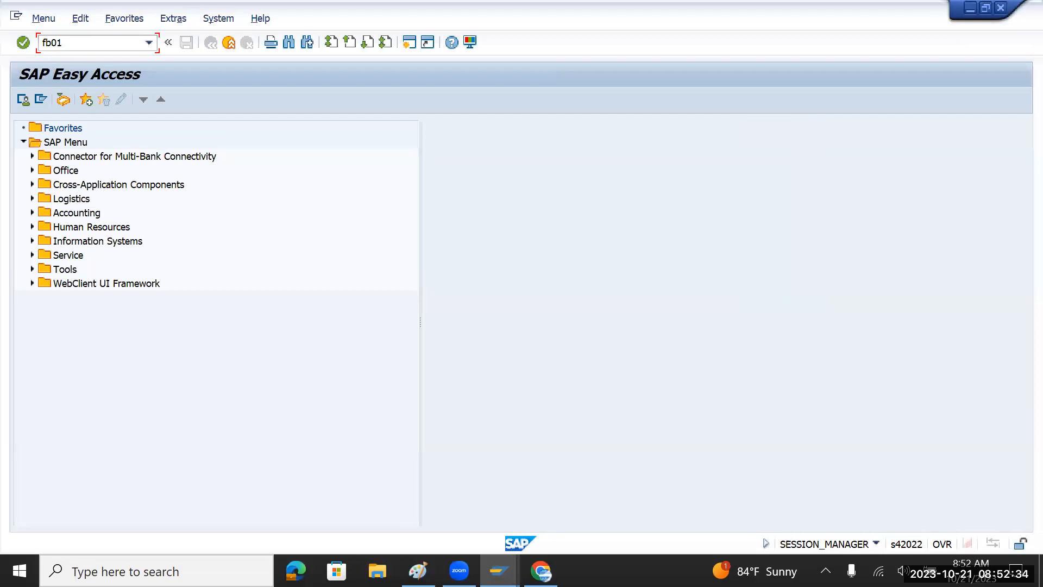
key("Return")
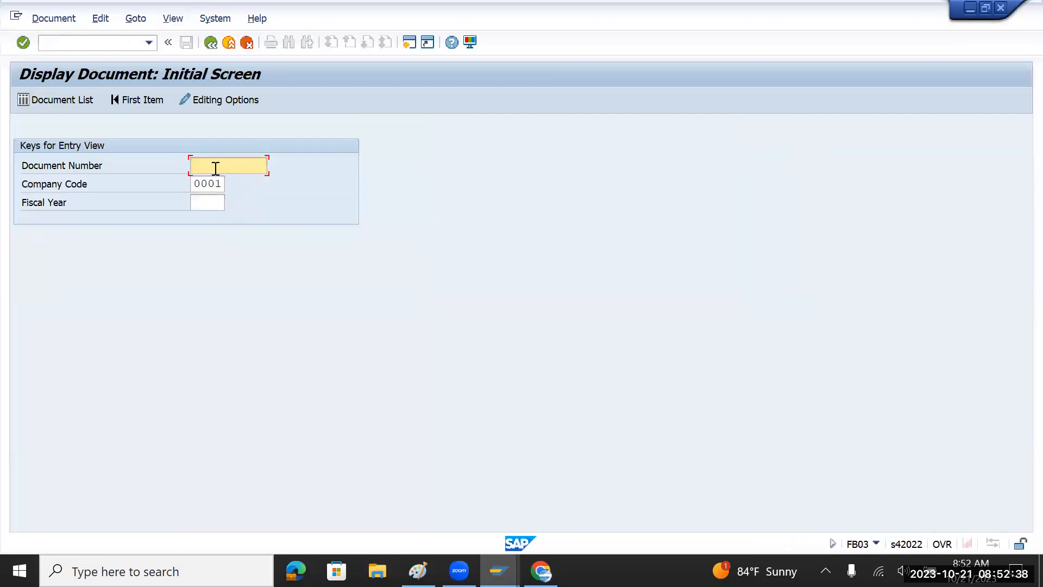
left_click(205, 201)
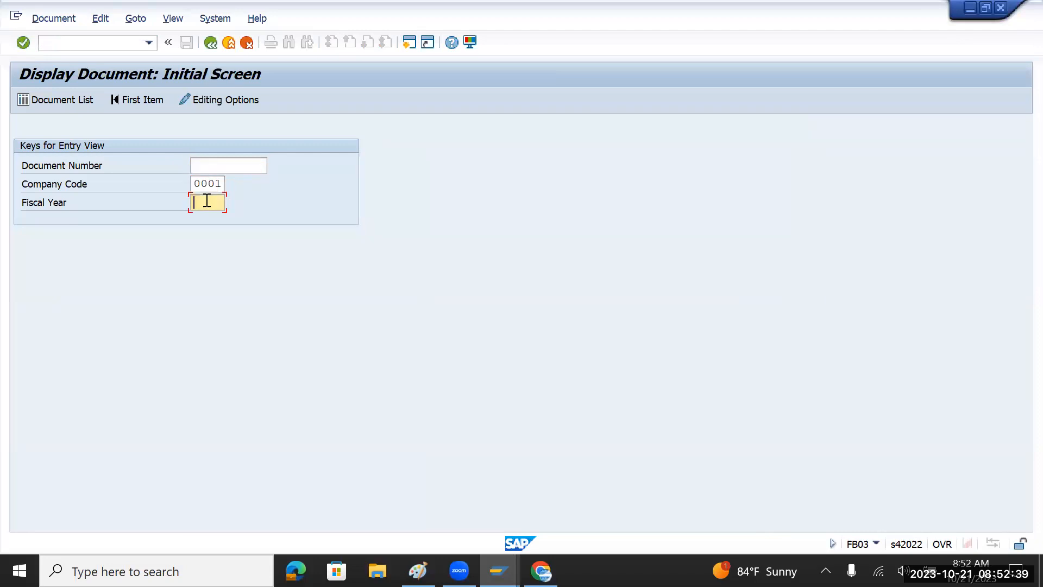
left_click(202, 168)
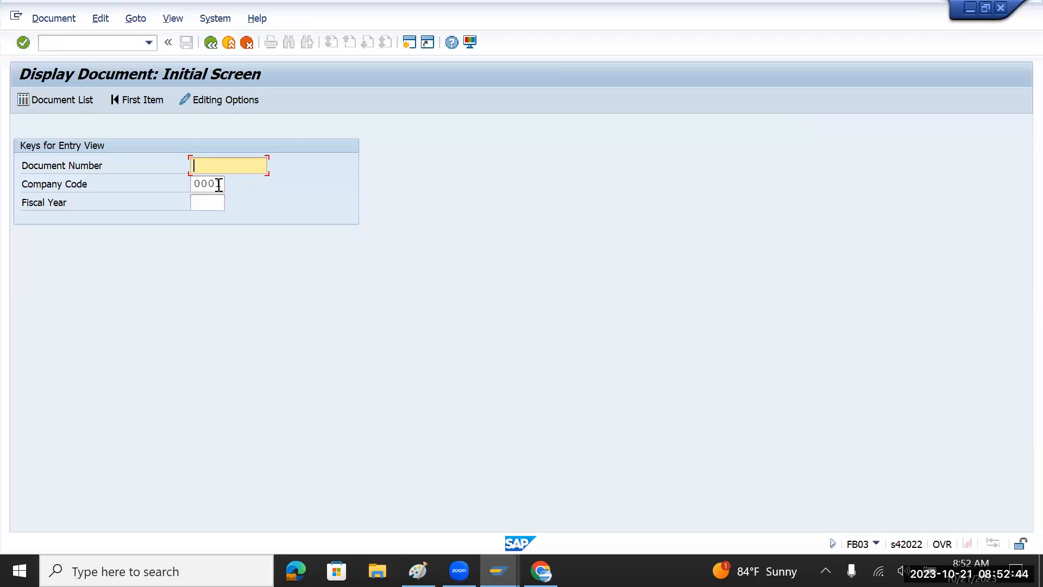
key("alt+Tab")
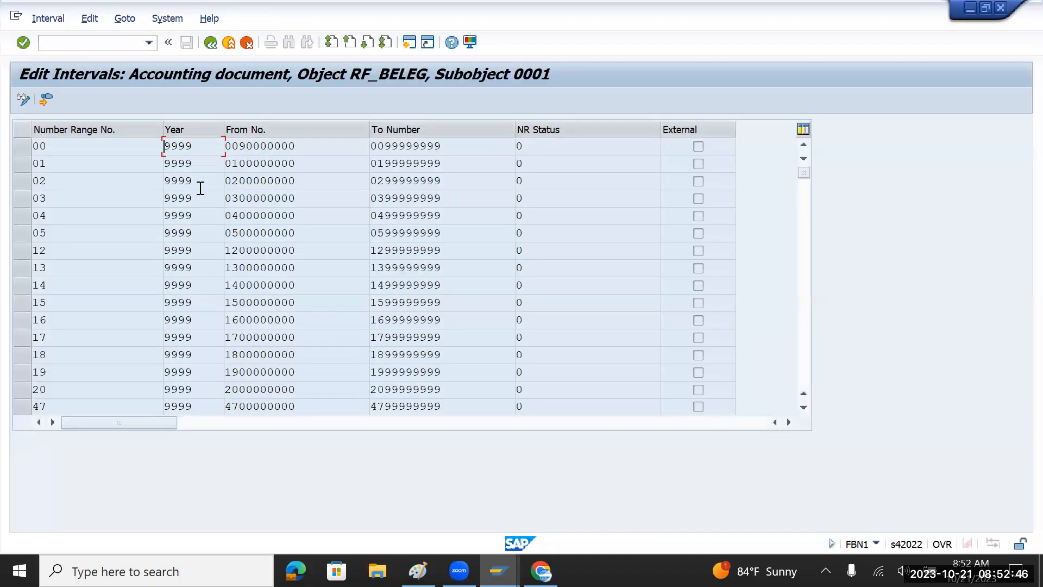
key("alt+Tab")
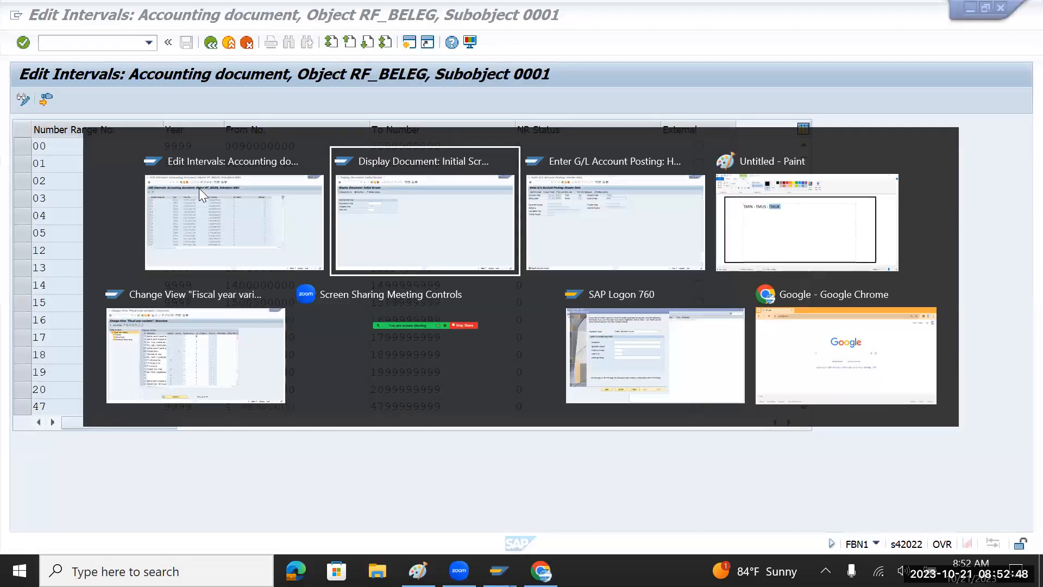
key("alt+Tab")
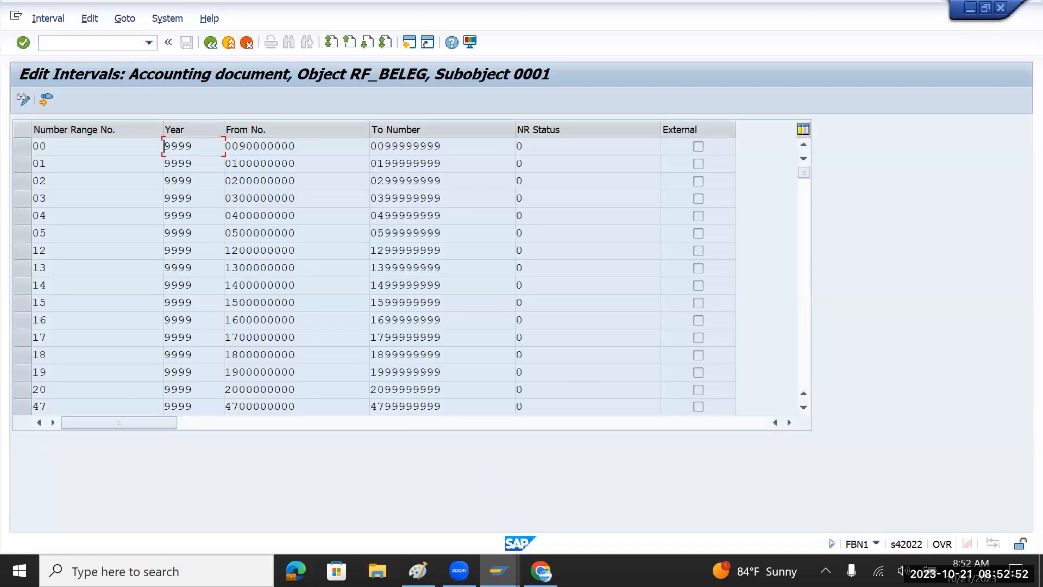
key("alt+Tab")
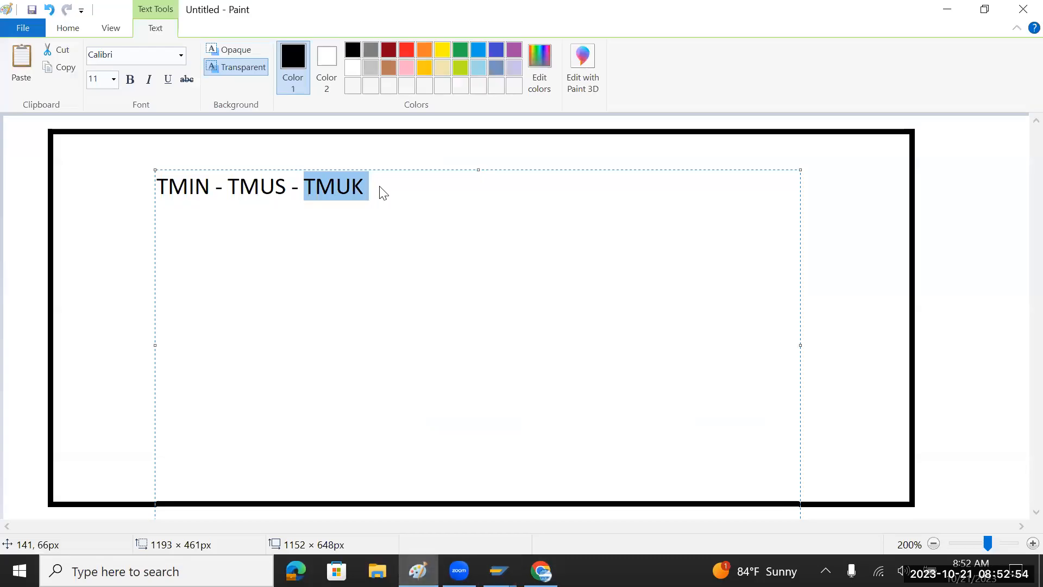
Replace the TMIN - TMUS - TMUK line in the Paint note with '19 - 9999 -'.
left_click_drag(377, 185, 153, 188)
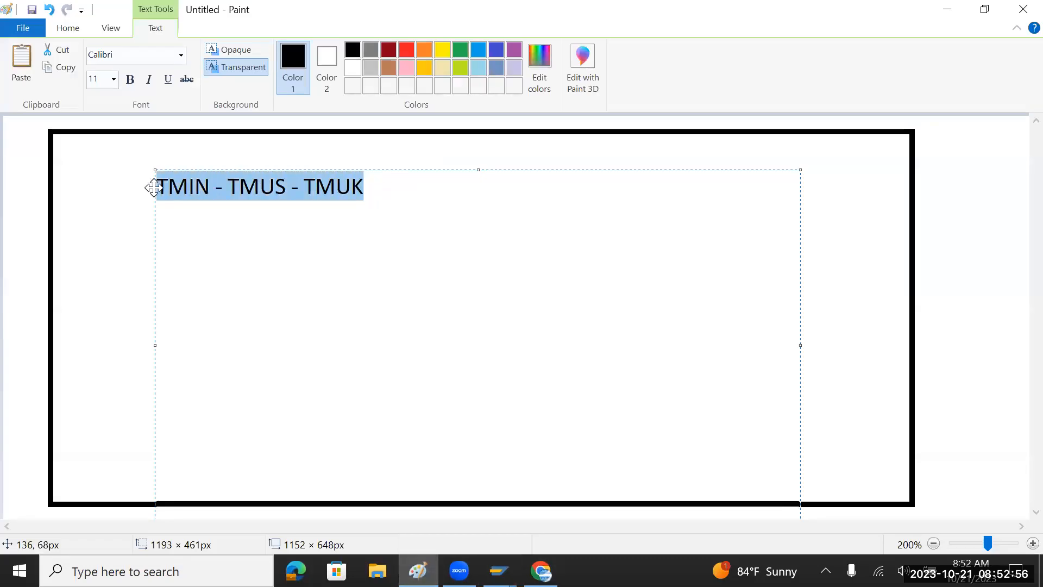
key("alt+Tab")
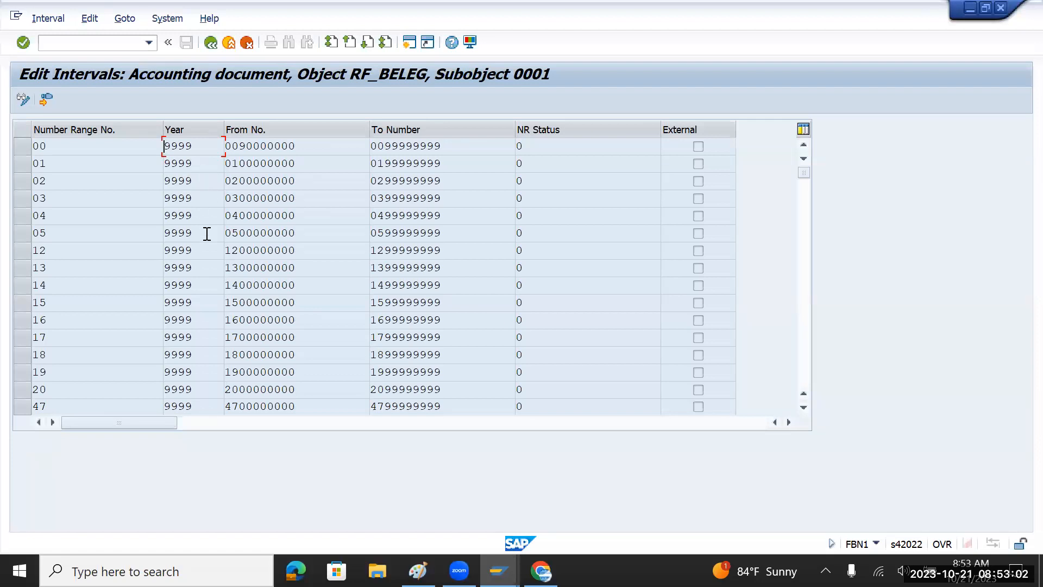
double_click(37, 372)
double_click(285, 372)
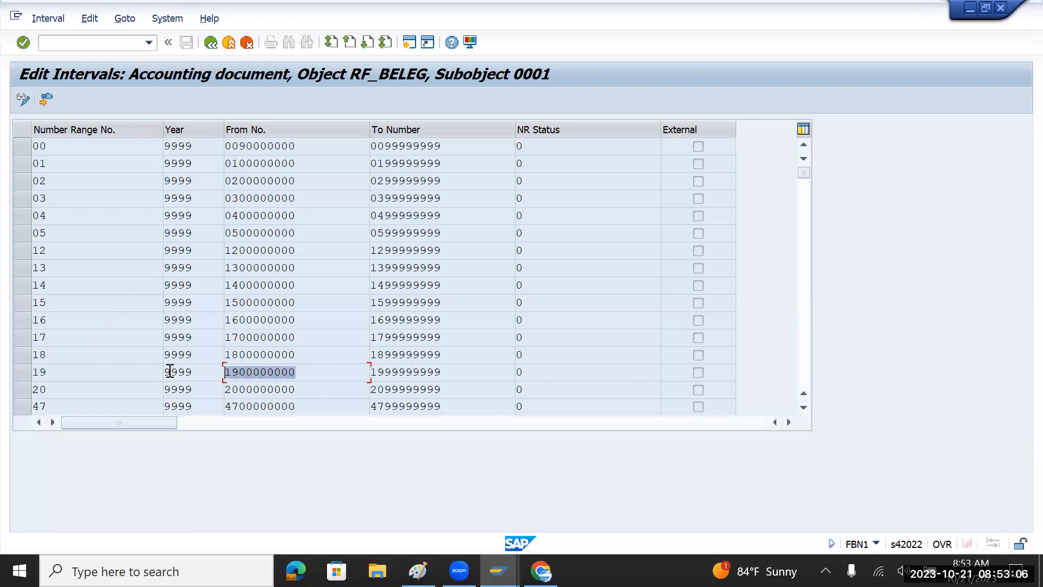
key("alt+Tab")
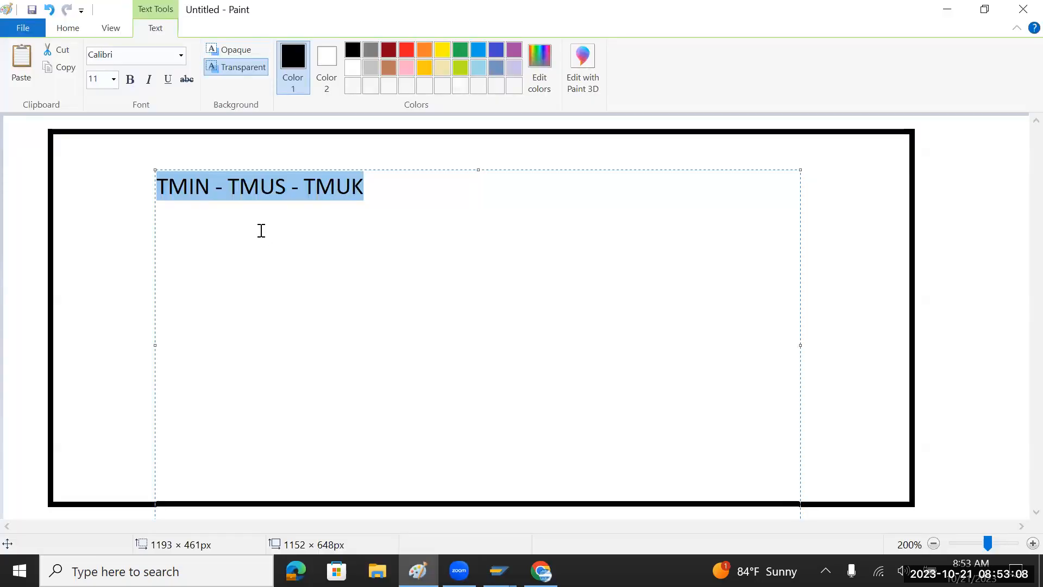
key("alt+Tab")
key("alt+Tab")
key("Delete")
type("1")
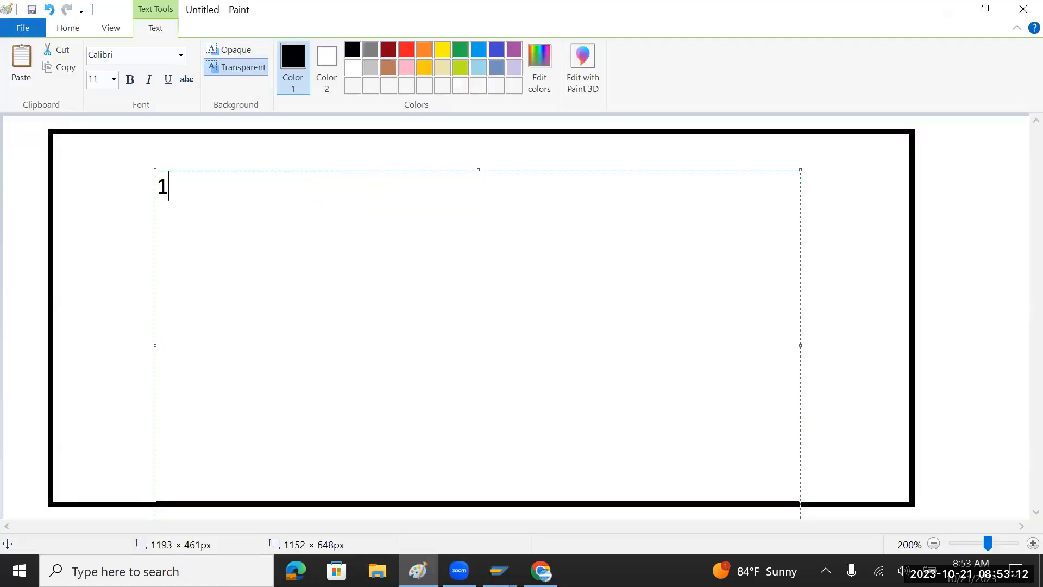
type("9 -")
key("alt+Tab")
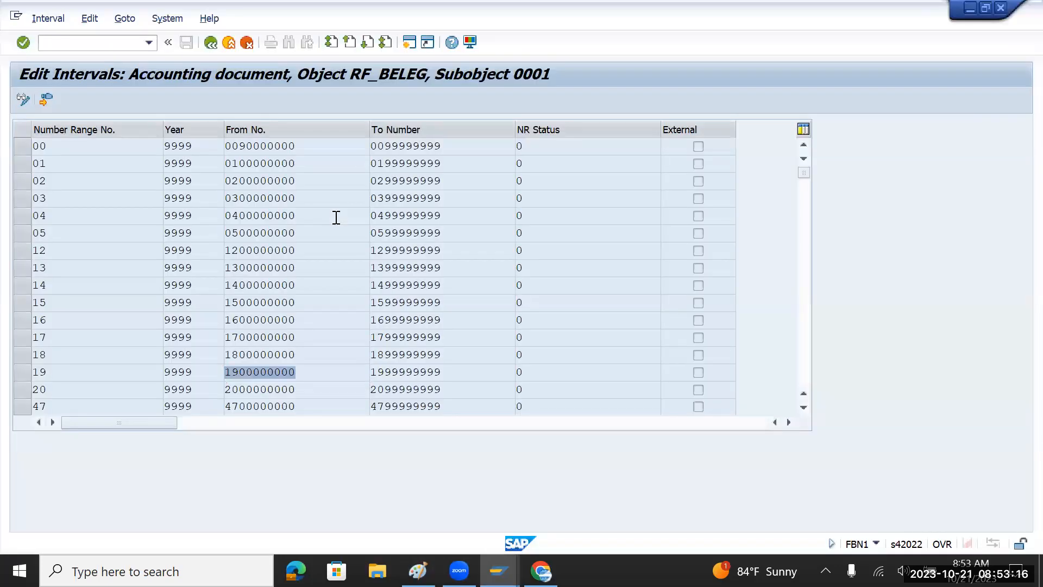
key("alt+Tab")
type("99")
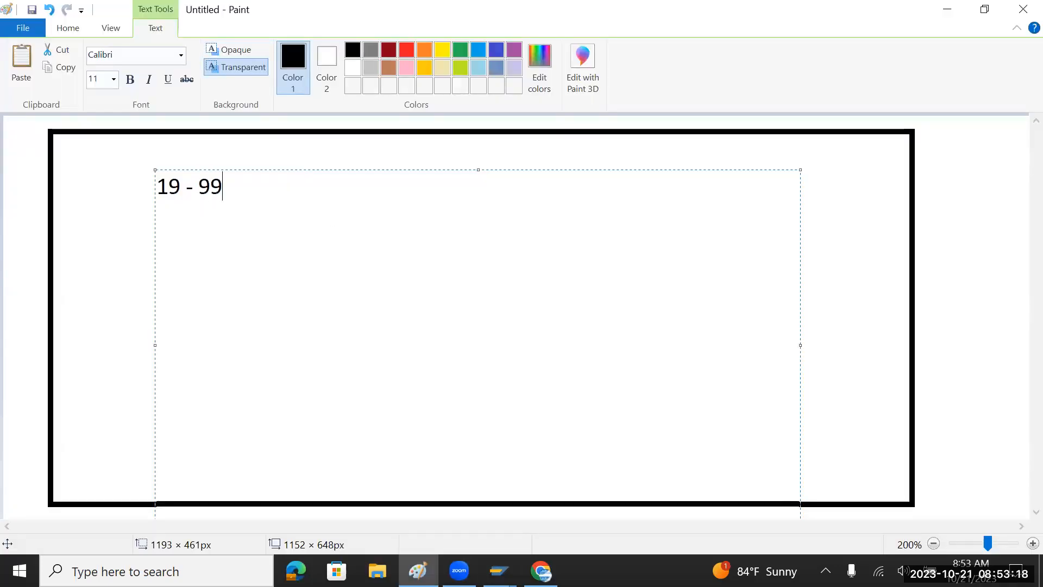
type("99 -")
key("alt+Tab")
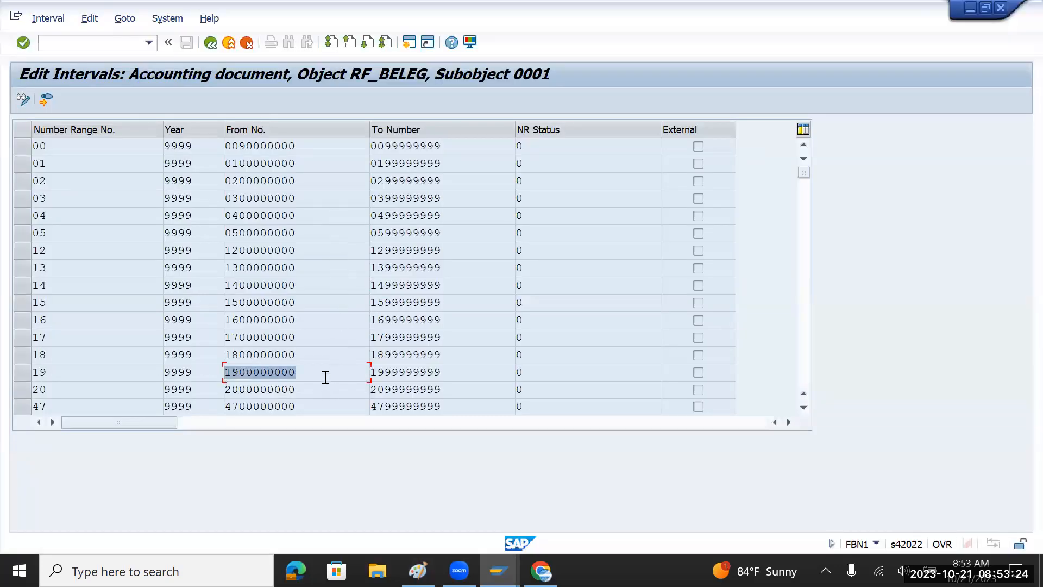
key("alt+Tab")
type("19")
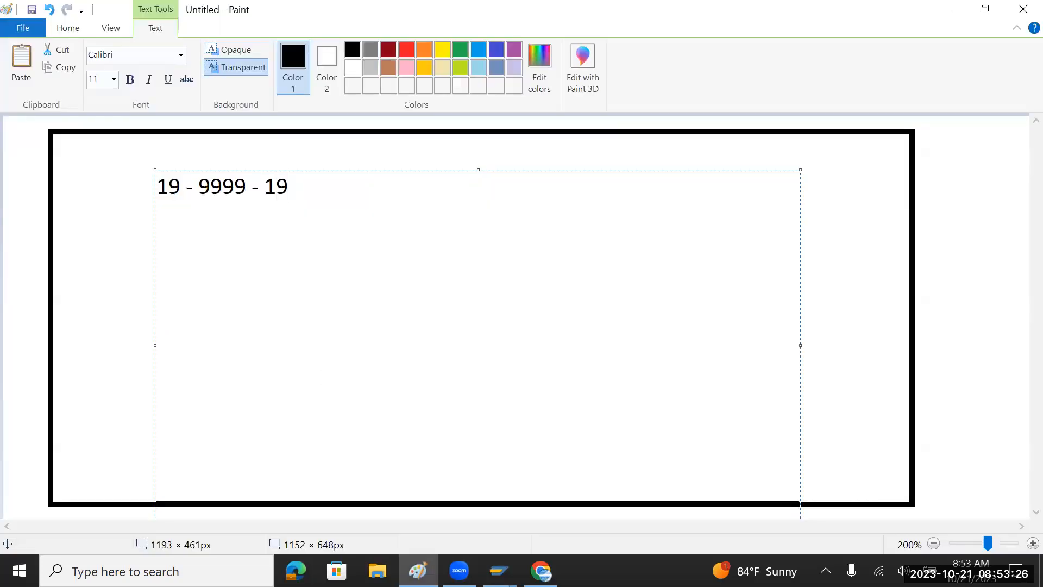
type("000000")
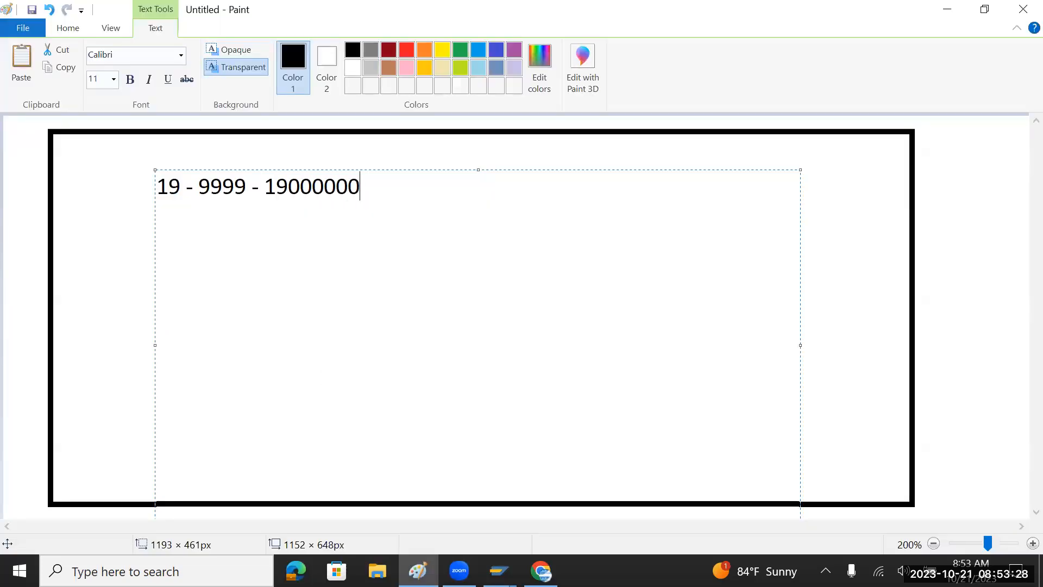
key("alt+Tab")
left_click_drag(314, 373, 216, 369)
key("ctrl+c")
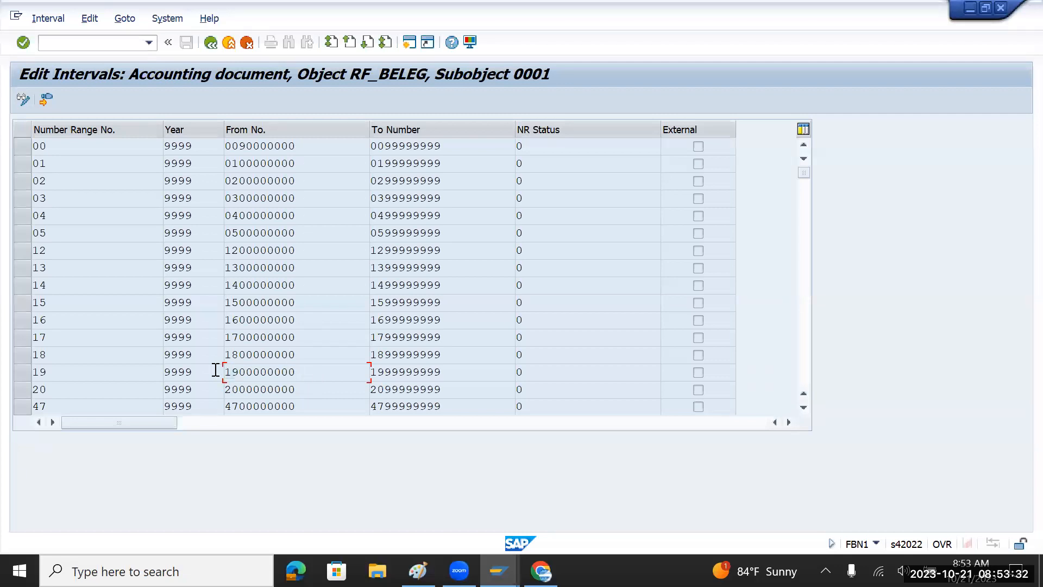
key("alt+Tab")
key("BackSpace")
key("BackSpace")
key("BackSpace")
key("BackSpace")
key("BackSpace")
key("BackSpace")
key("BackSpace")
key("BackSpace")
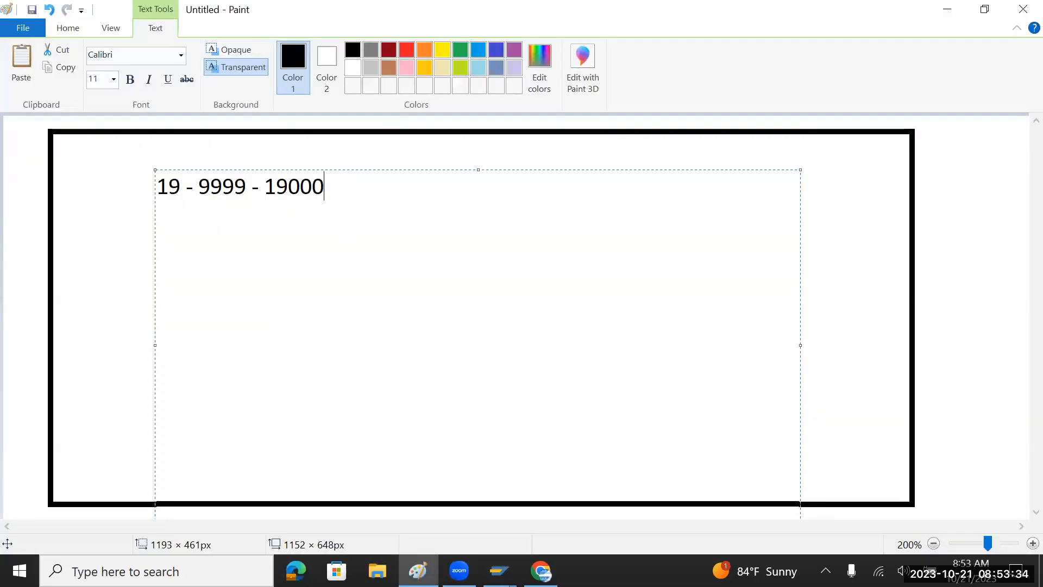
key("ctrl+v")
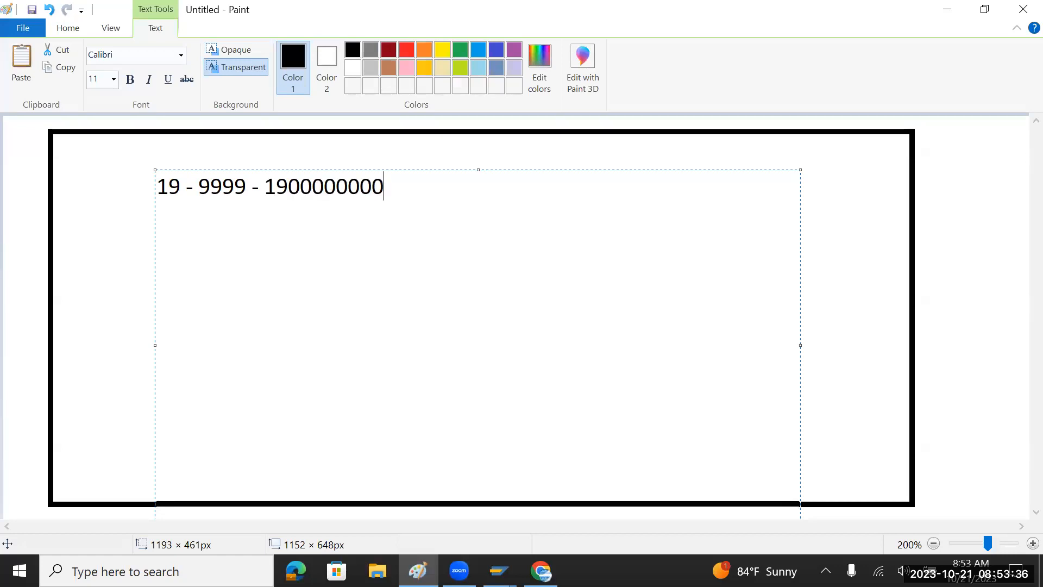
type("-")
key("alt+Tab")
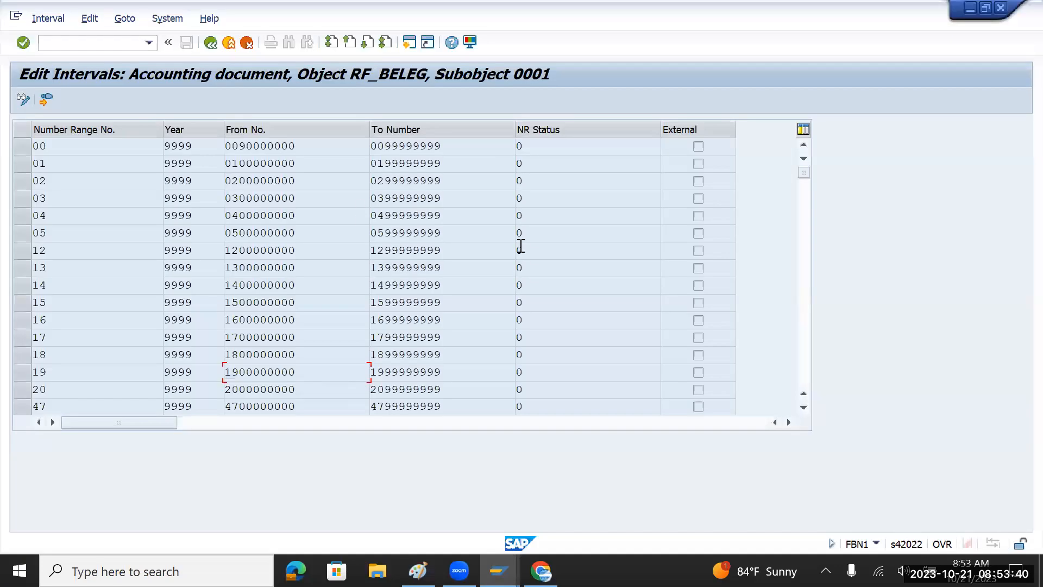
left_click_drag(468, 373, 344, 372)
key("ctrl+c")
key("alt+Tab")
key("ctrl+v")
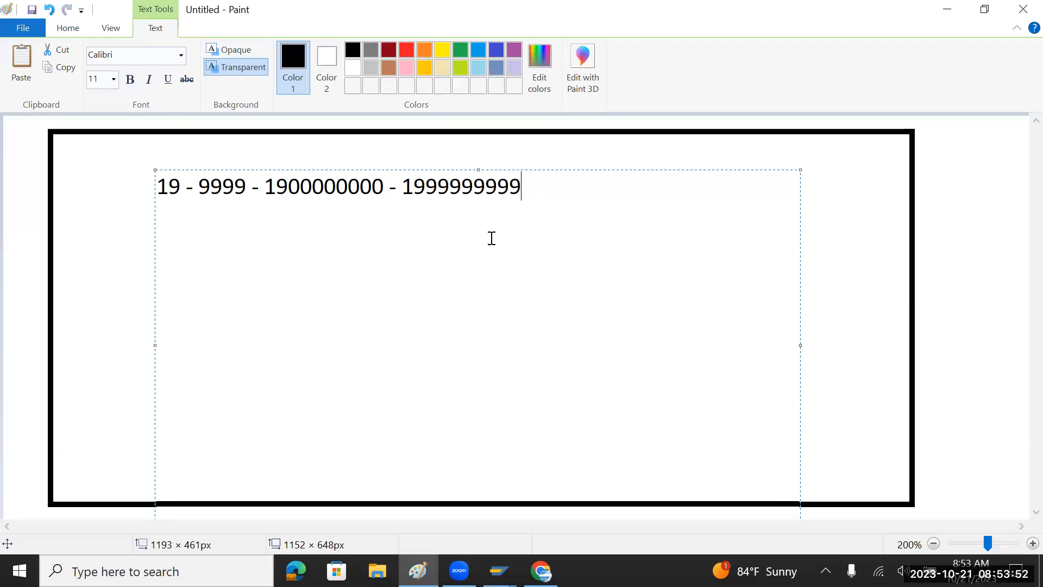
left_click_drag(264, 186, 398, 199)
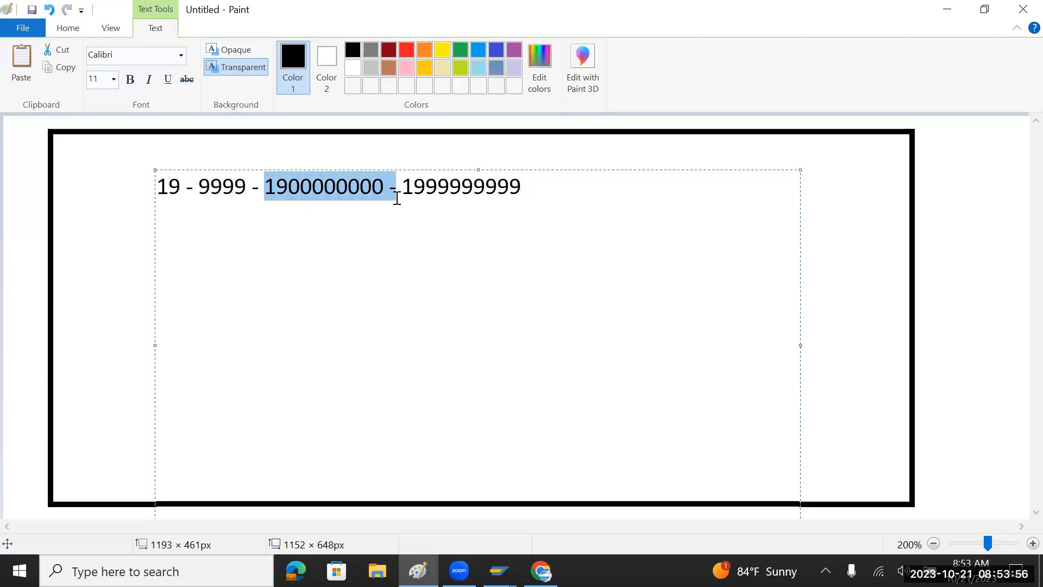
left_click(553, 189)
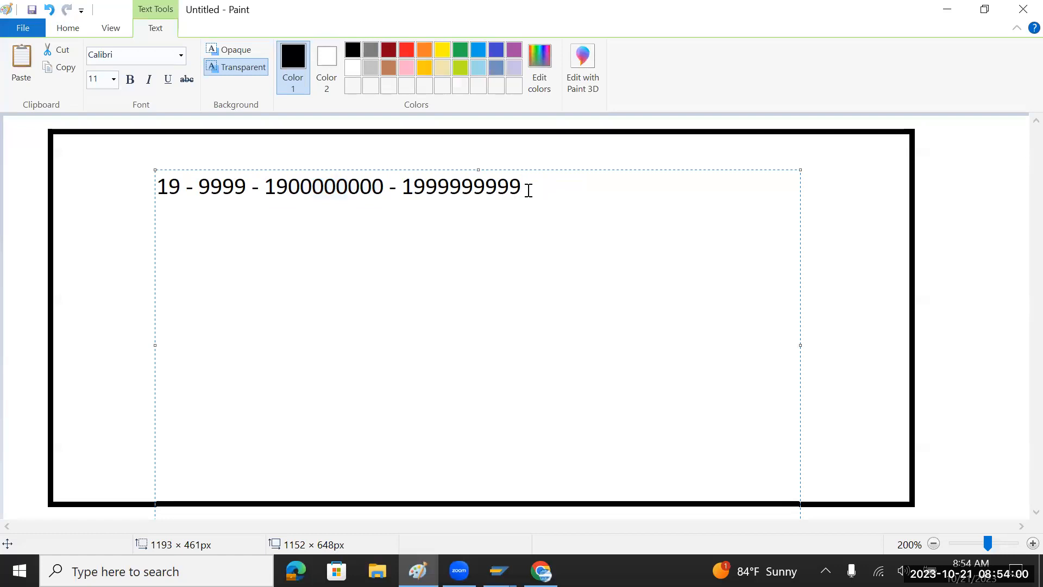
key("Return")
key("Return")
type("200")
key("BackSpace")
type("23 -")
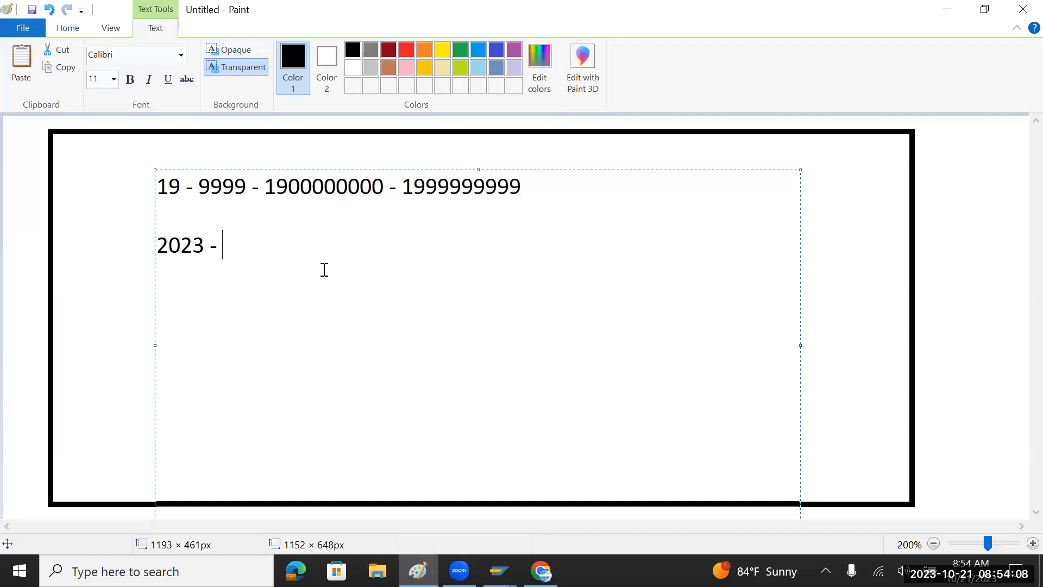
left_click_drag(402, 188, 527, 187)
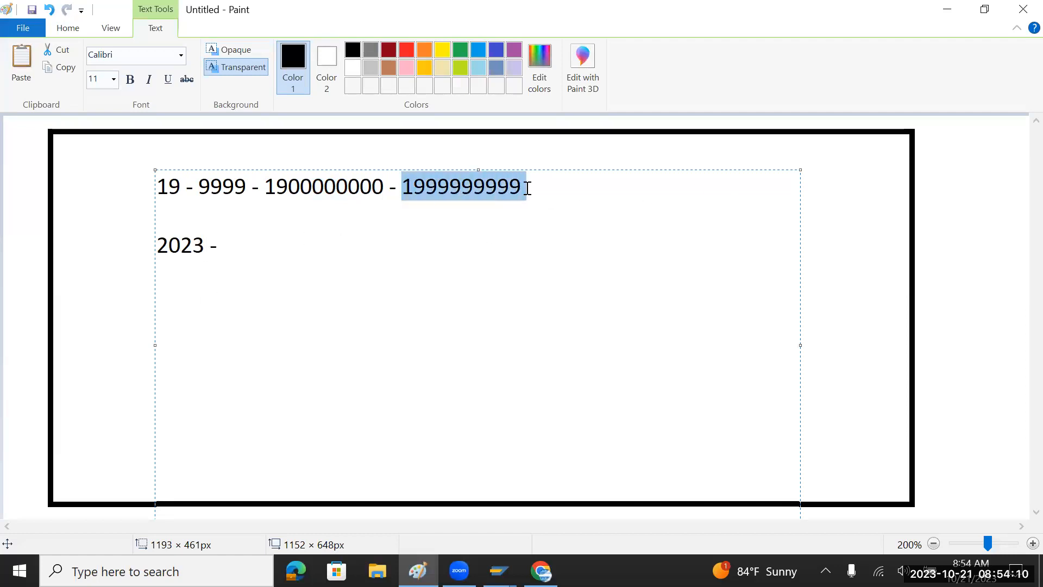
left_click(271, 247)
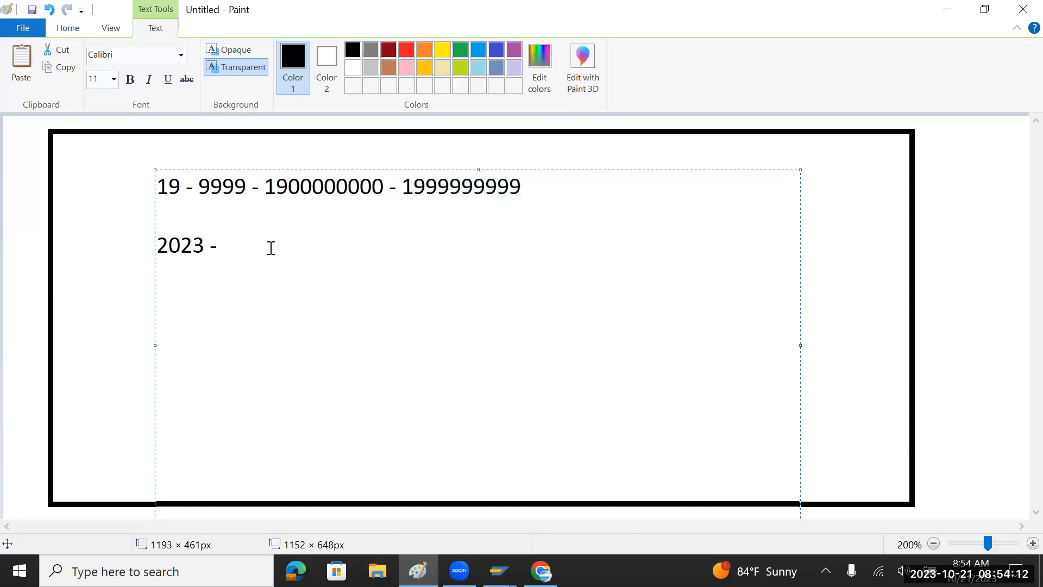
key("ctrl+v")
key("Return")
left_click(262, 245)
left_click_drag(247, 244, 342, 247)
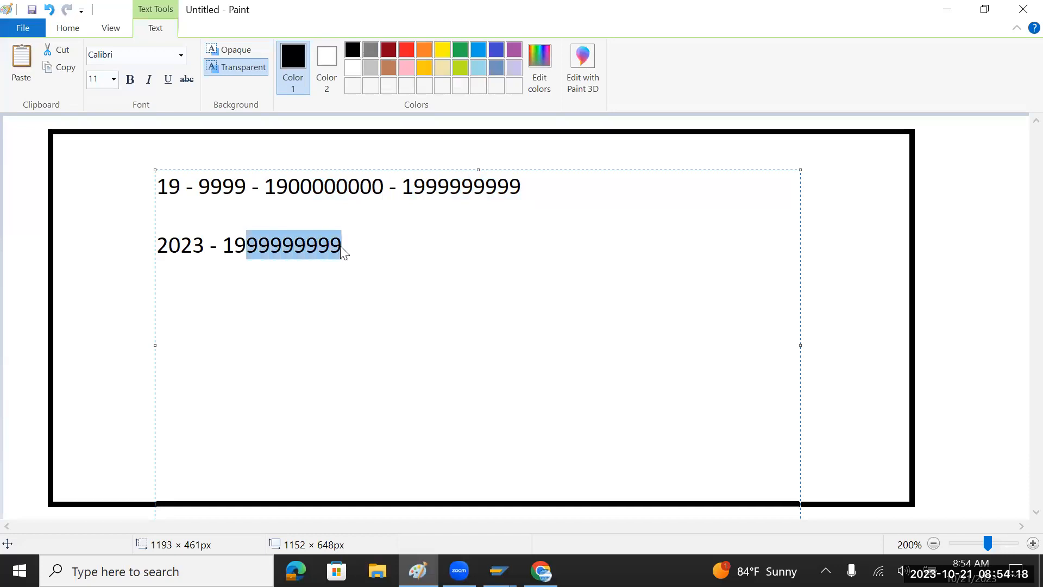
type("7")
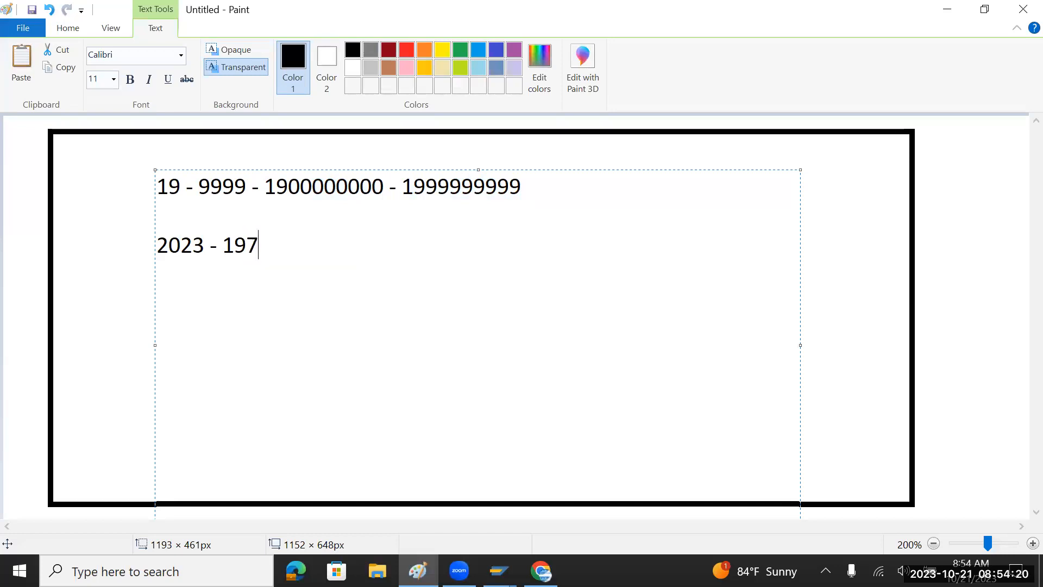
type("0000000")
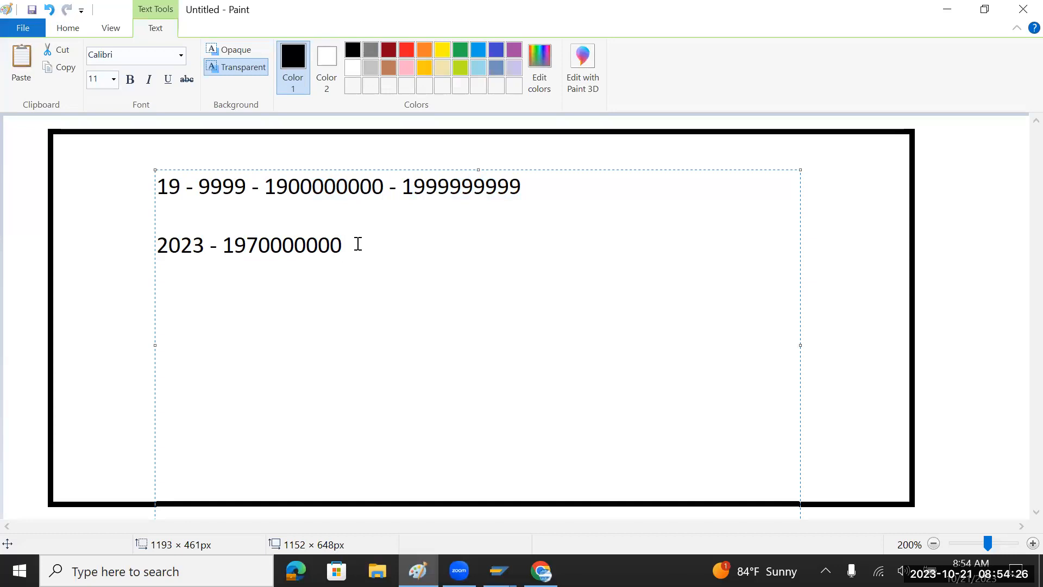
key("Return")
type("2024")
left_click(221, 186)
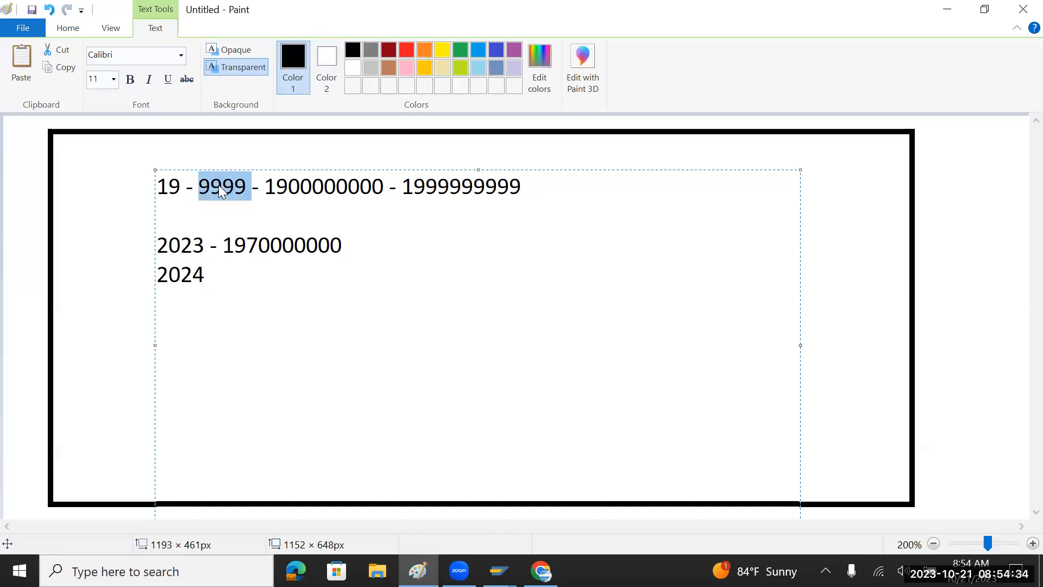
left_click(224, 272)
left_click(206, 249)
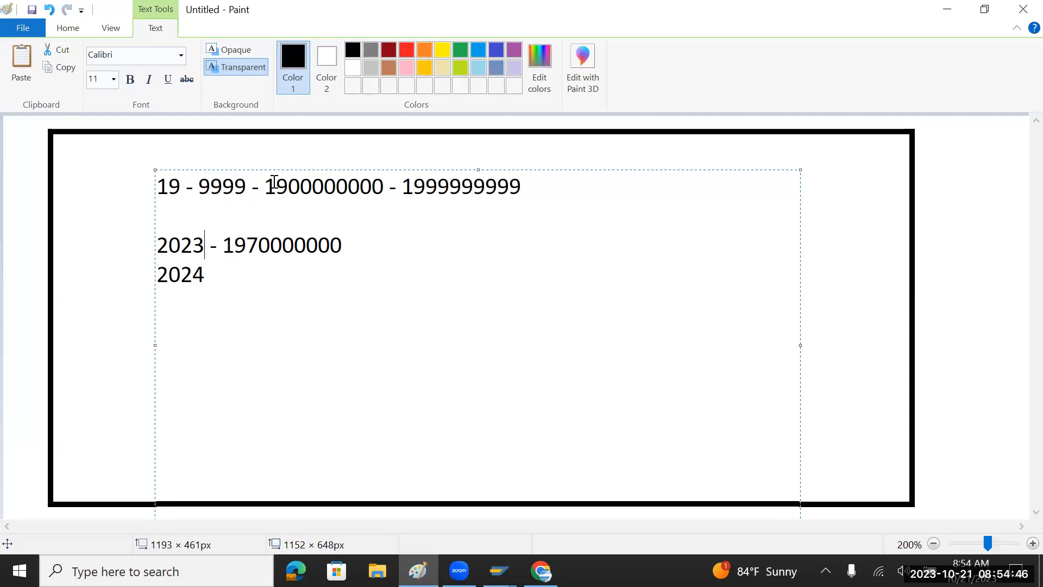
left_click_drag(265, 185, 372, 186)
left_click_drag(222, 251, 329, 250)
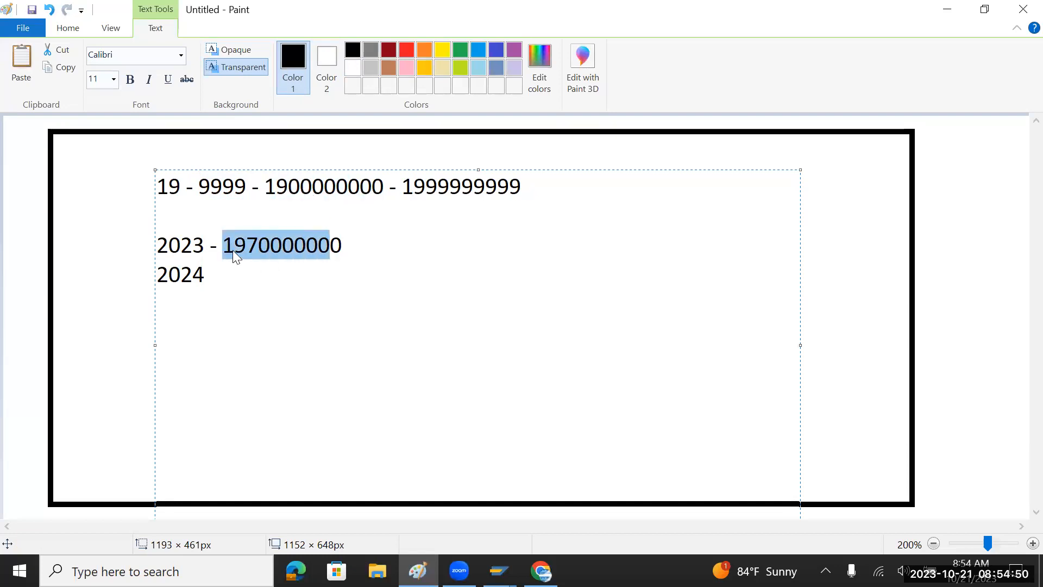
left_click(227, 247)
left_click_drag(227, 246, 344, 248)
left_click_drag(266, 187, 385, 193)
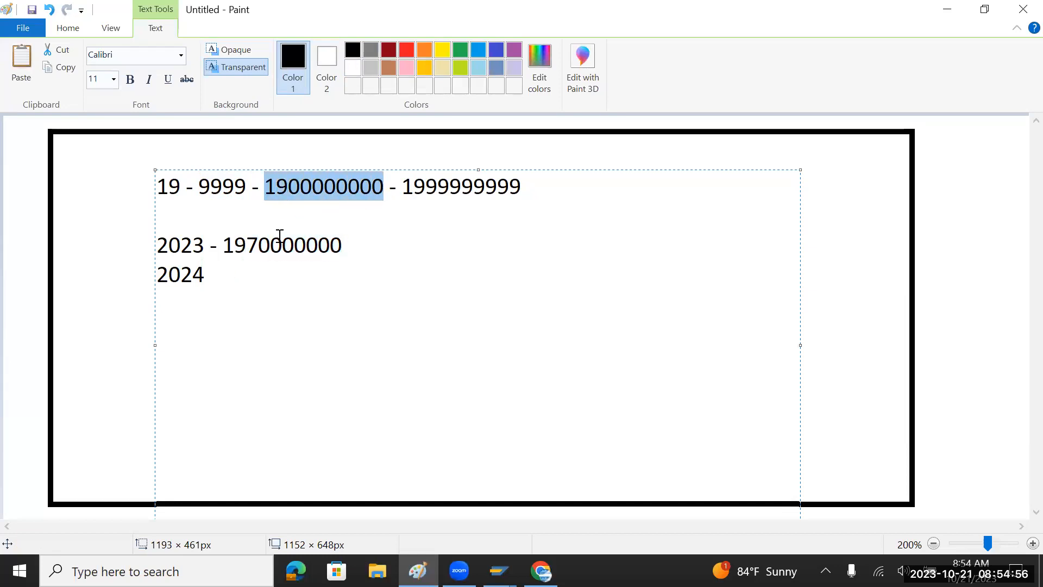
left_click(225, 245)
key("ctrl+v")
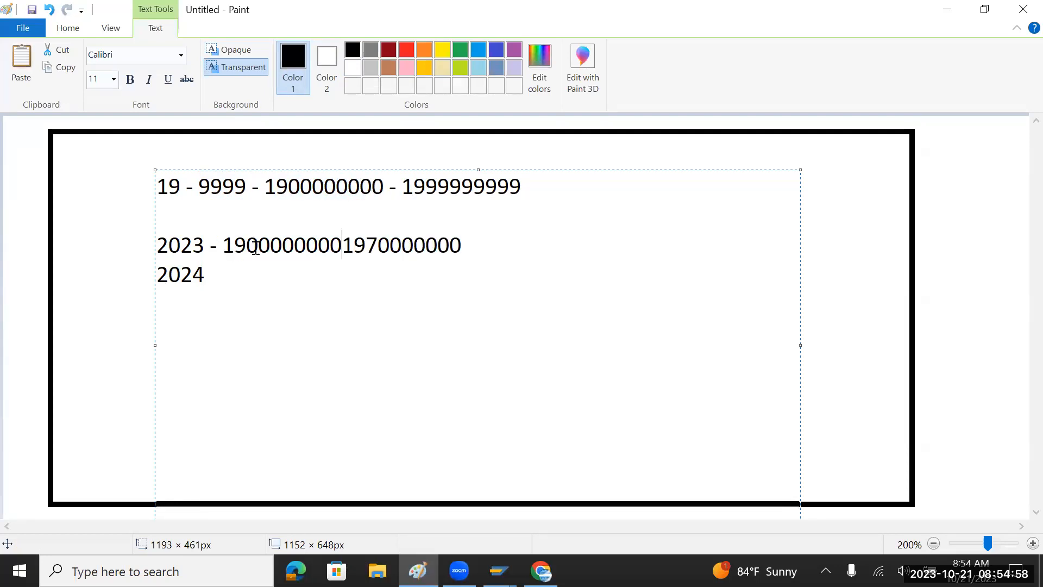
type("-")
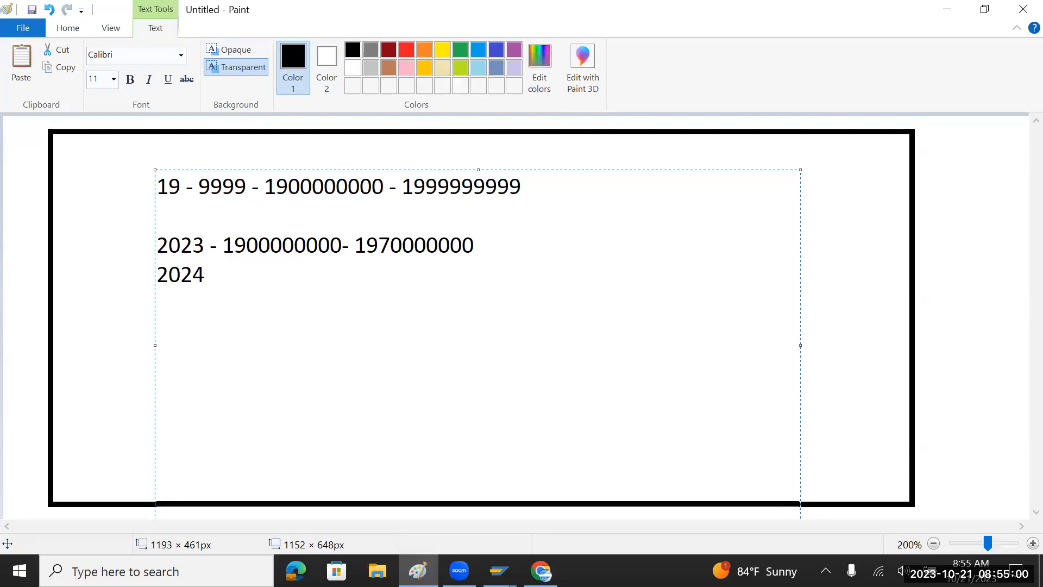
left_click_drag(355, 246, 476, 248)
left_click(281, 282)
type("-")
key("ctrl+v")
key("BackSpace")
type("1")
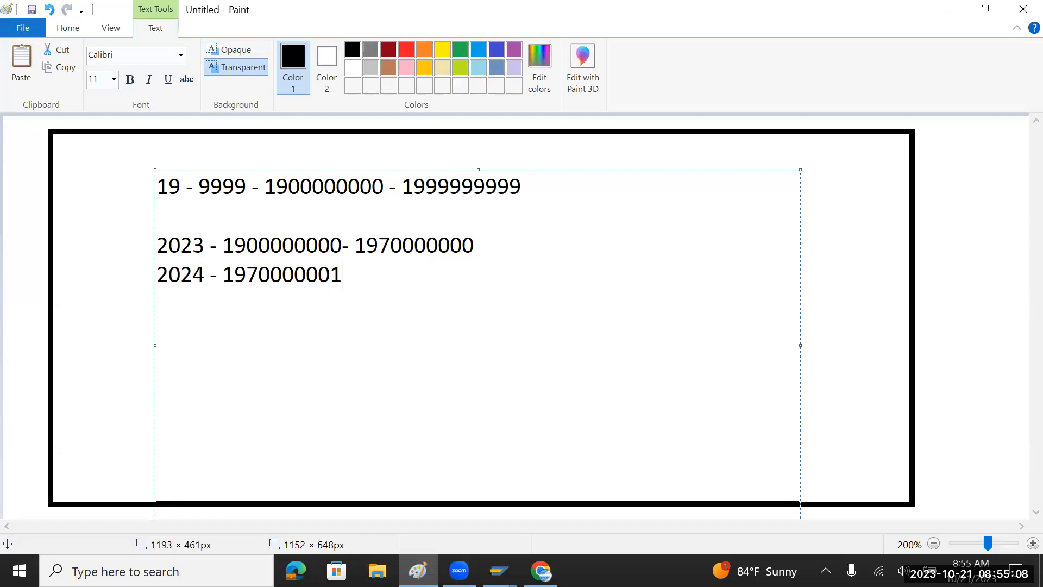
type(" -")
left_click_drag(402, 185, 531, 189)
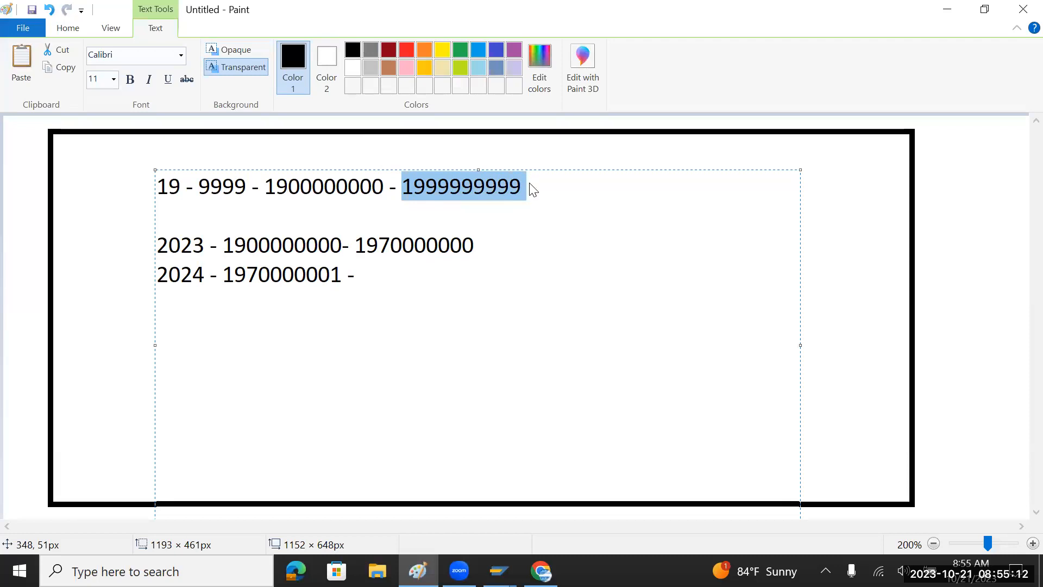
key("ctrl+c")
left_click(408, 277)
key("ctrl+v")
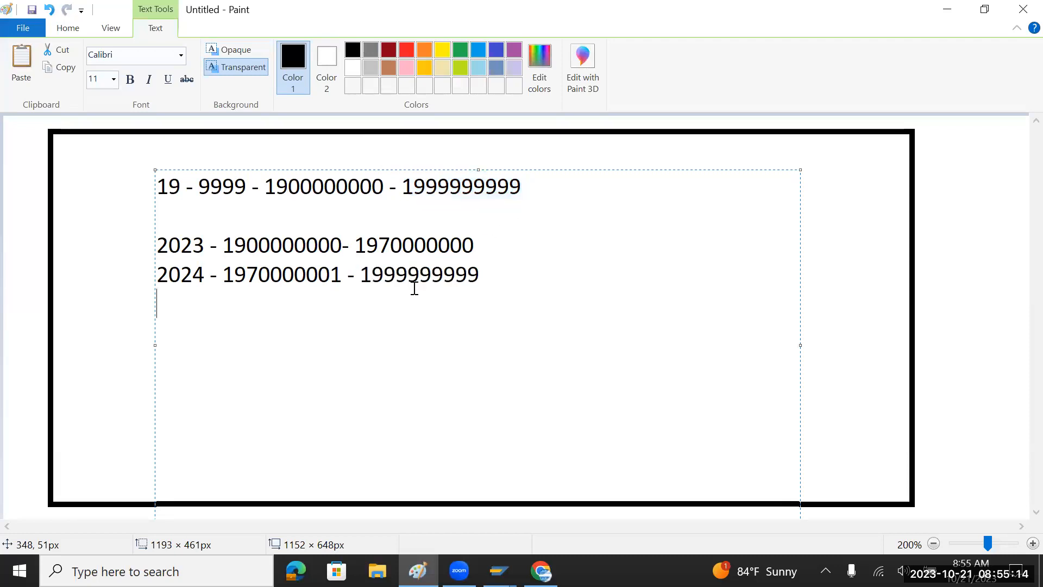
key("Return")
left_click(495, 284)
key("Down")
type("2025 -")
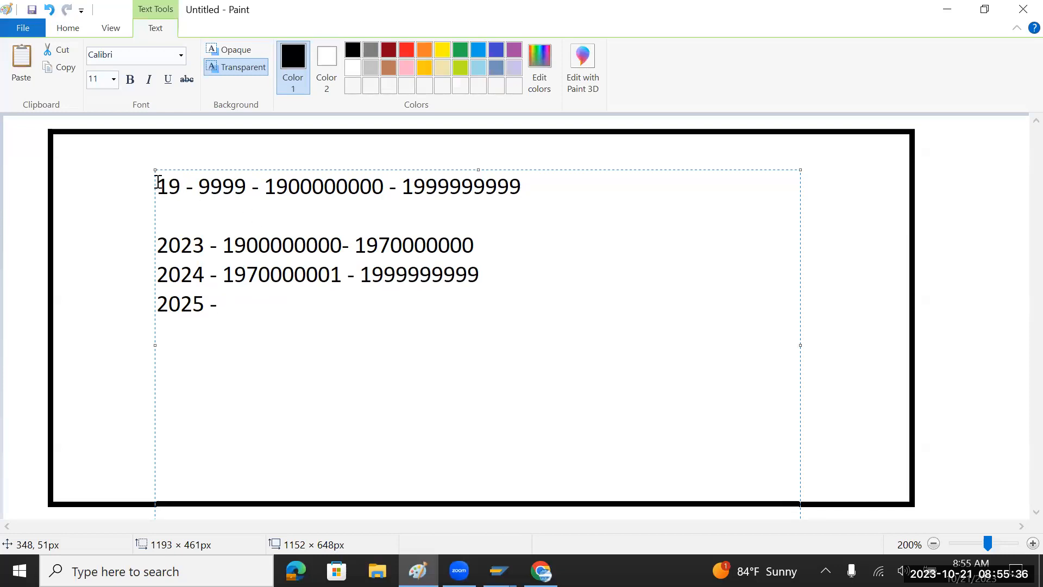
Change the first note line's year to 2023 and delete the 2024 line's old range.
left_click_drag(157, 183, 180, 190)
left_click(199, 187)
mouse_move(199, 186)
left_mouse_down()
mouse_move(237, 188)
mouse_move(198, 188)
left_mouse_up()
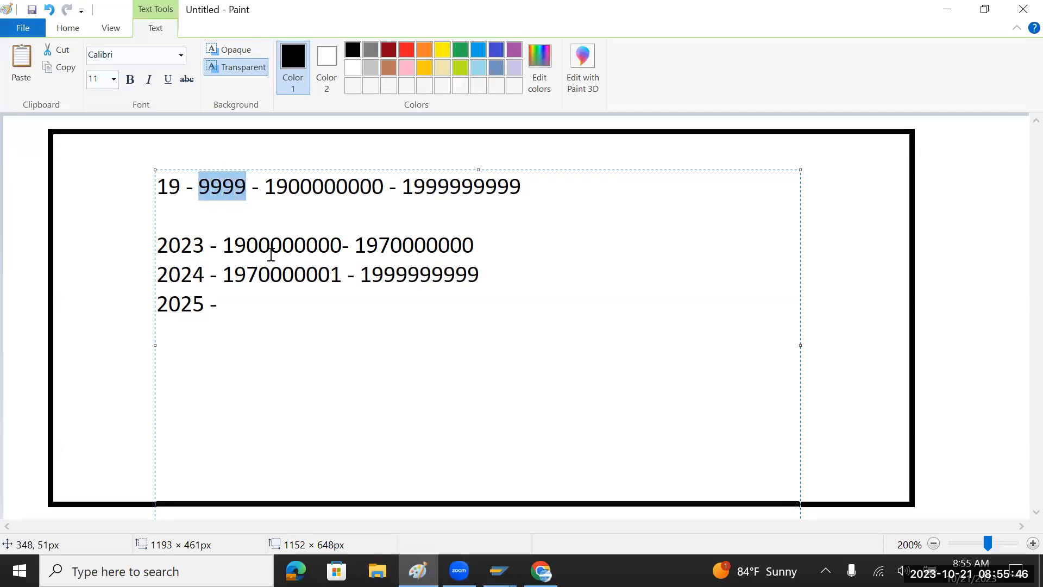
type("2023")
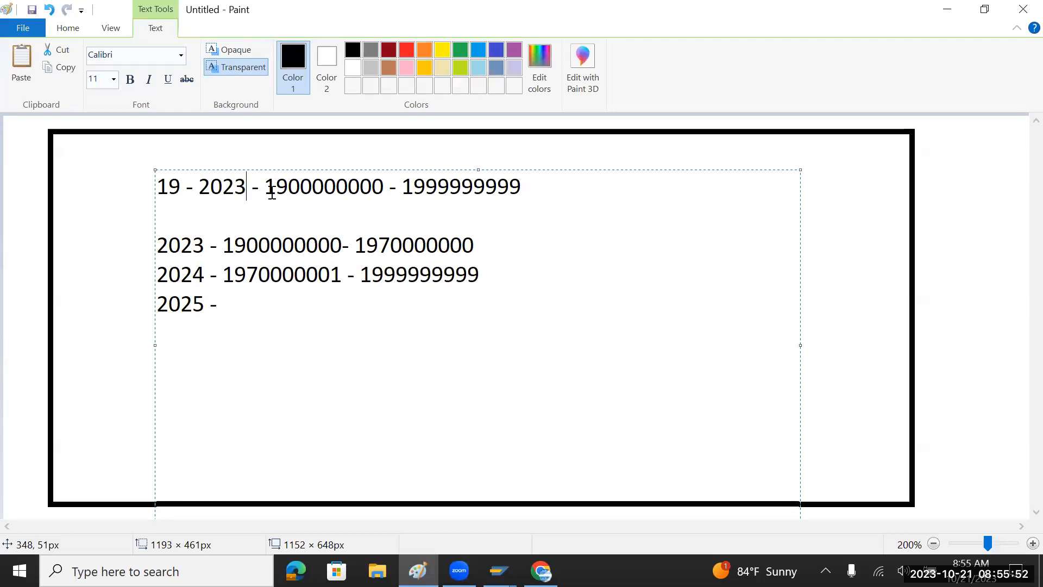
left_click_drag(265, 187, 498, 190)
left_click_drag(228, 248, 450, 248)
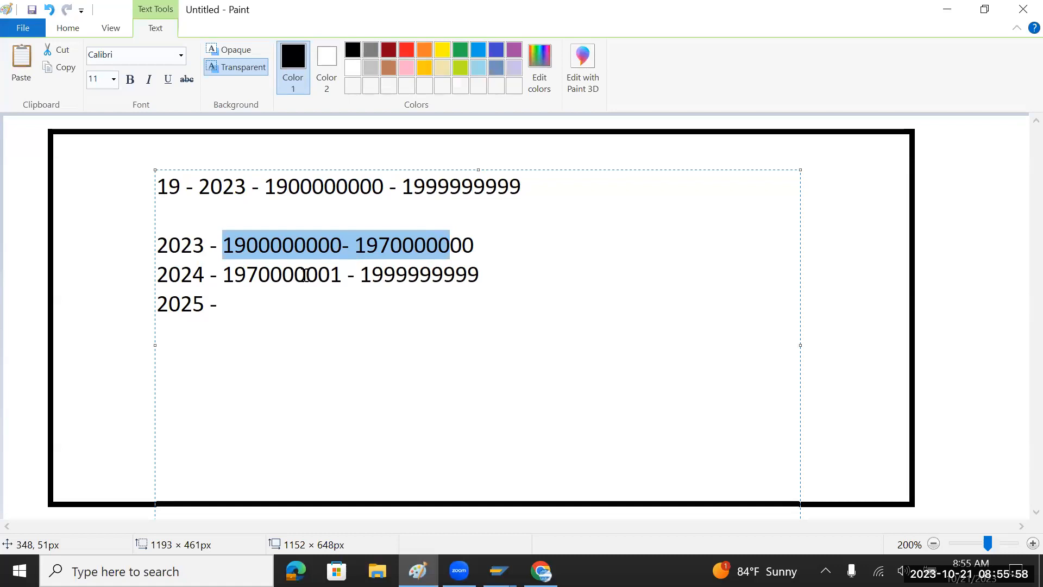
left_click_drag(227, 274, 485, 275)
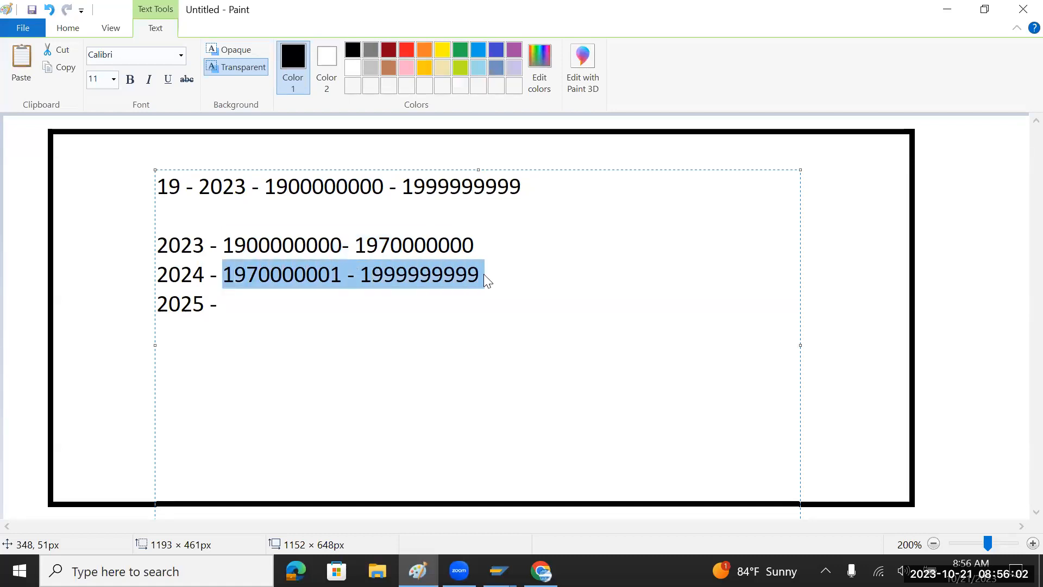
key("Delete")
key("Return")
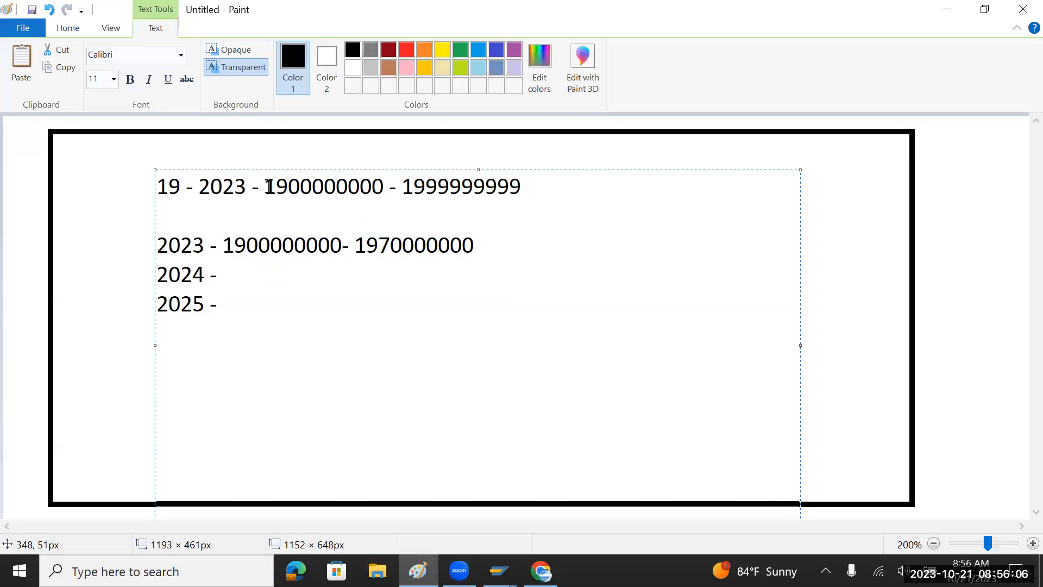
left_click_drag(268, 187, 541, 186)
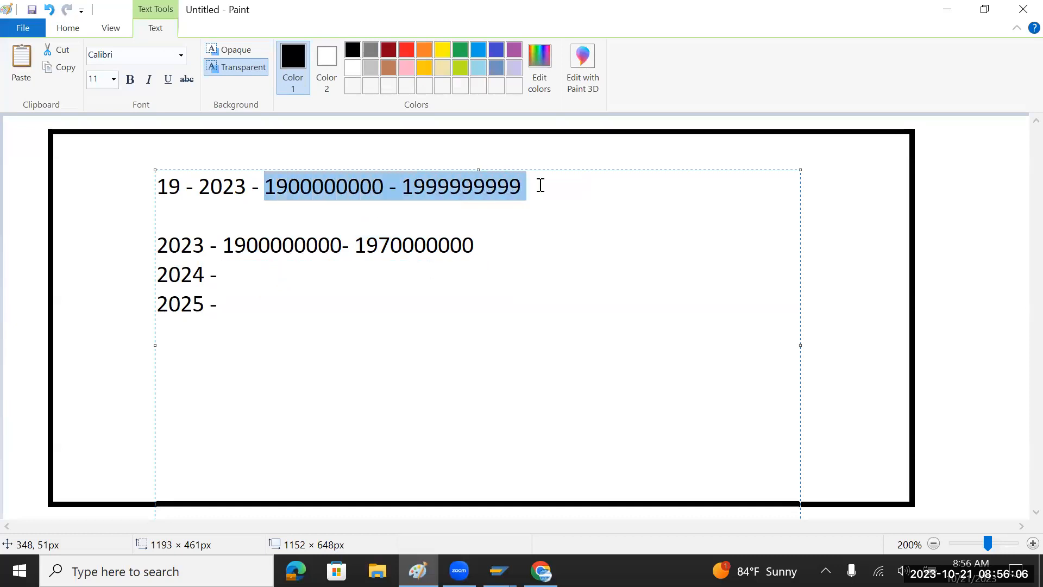
left_click(270, 277)
key("ctrl+v")
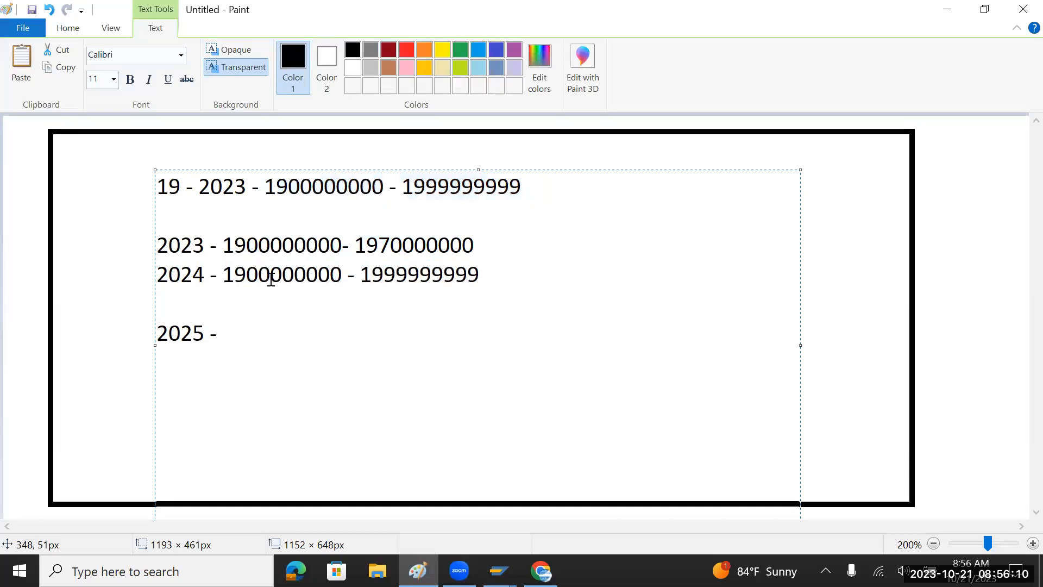
left_click_drag(481, 274, 410, 276)
left_click(479, 247)
type("0")
key("BackSpace")
left_click_drag(384, 278, 406, 281)
type("80000000")
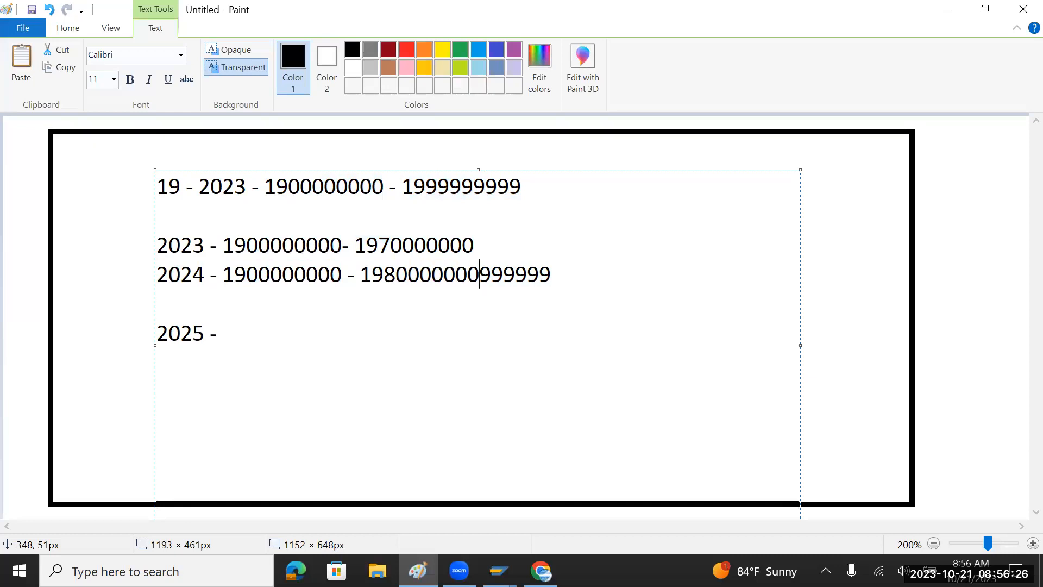
key("Delete")
key("Delete")
key("Delete")
key("Delete")
key("Delete")
key("Delete")
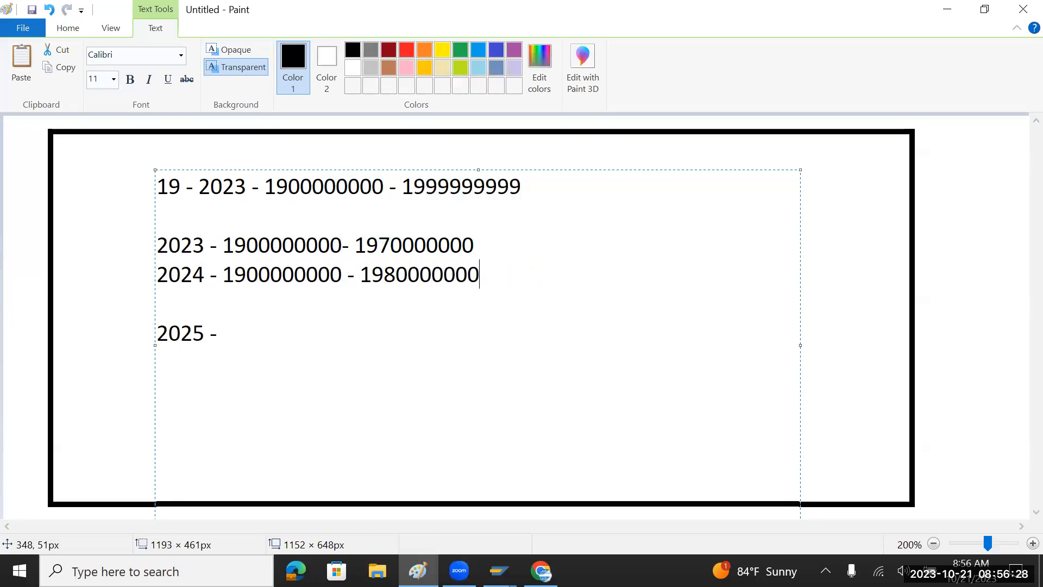
left_click(170, 312)
key("BackSpace")
left_click(233, 298)
type("1900000000-")
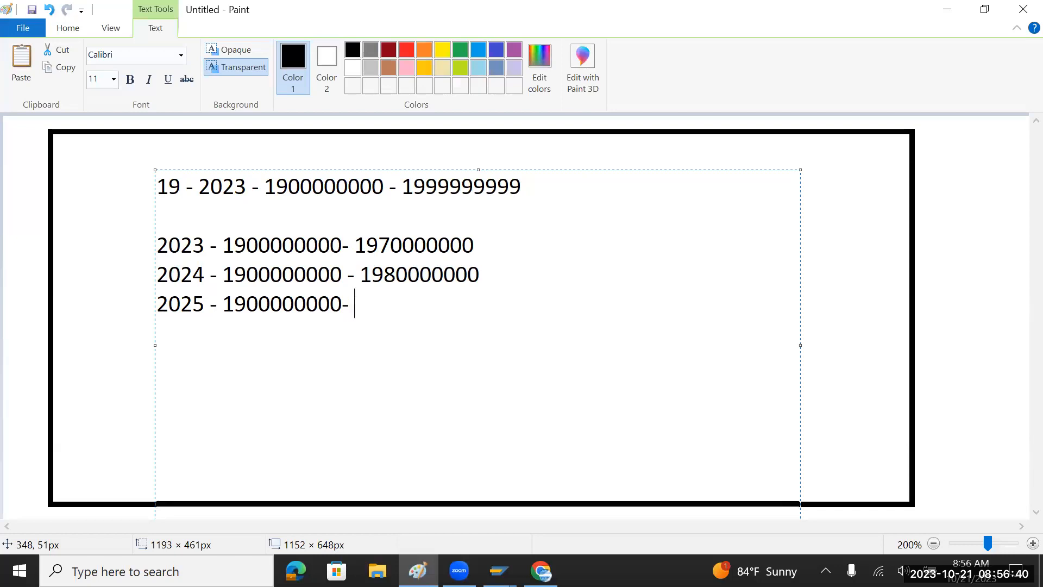
left_click(252, 193)
key("BackSpace")
type("5")
left_click_drag(355, 303, 228, 303)
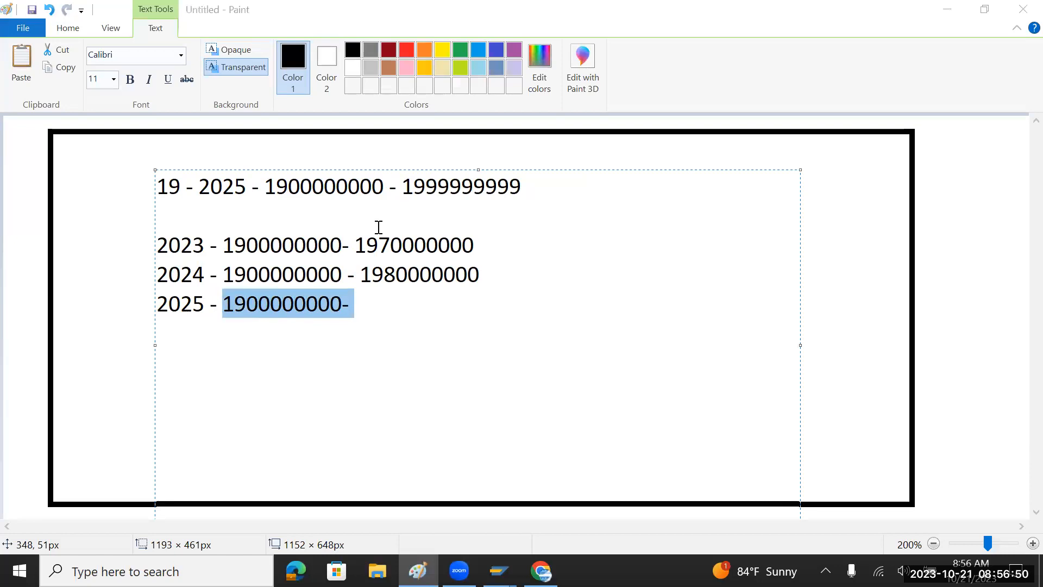
key("alt+Tab")
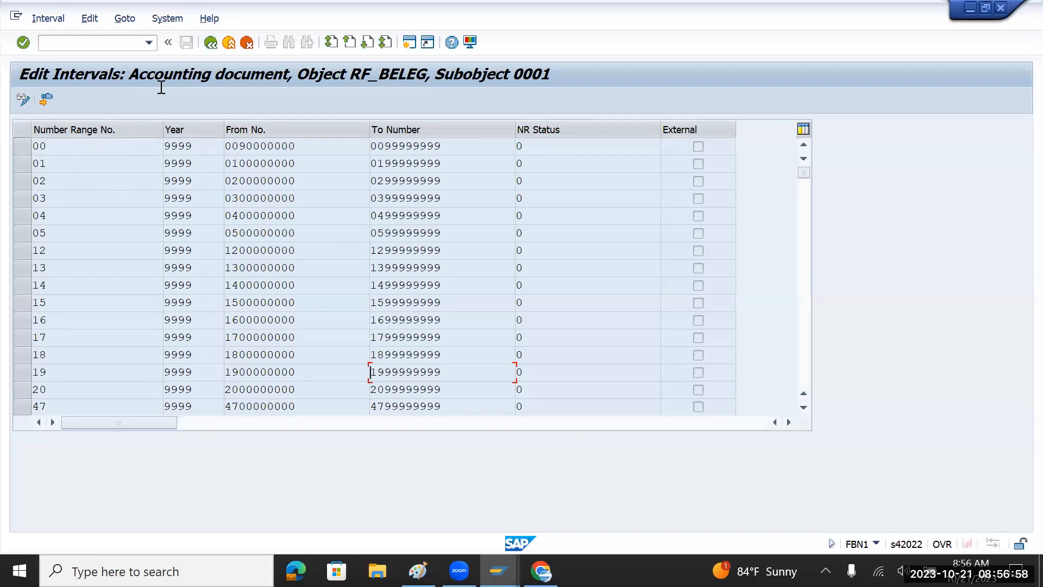
Reopen company code 0001's RF_BELEG intervals for editing.
left_click(209, 45)
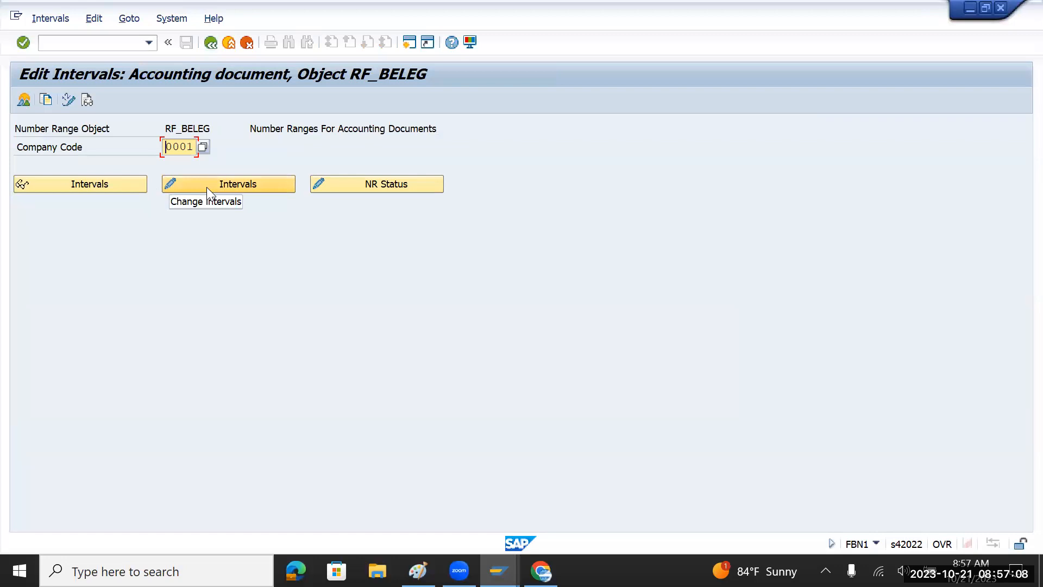
left_click(206, 187)
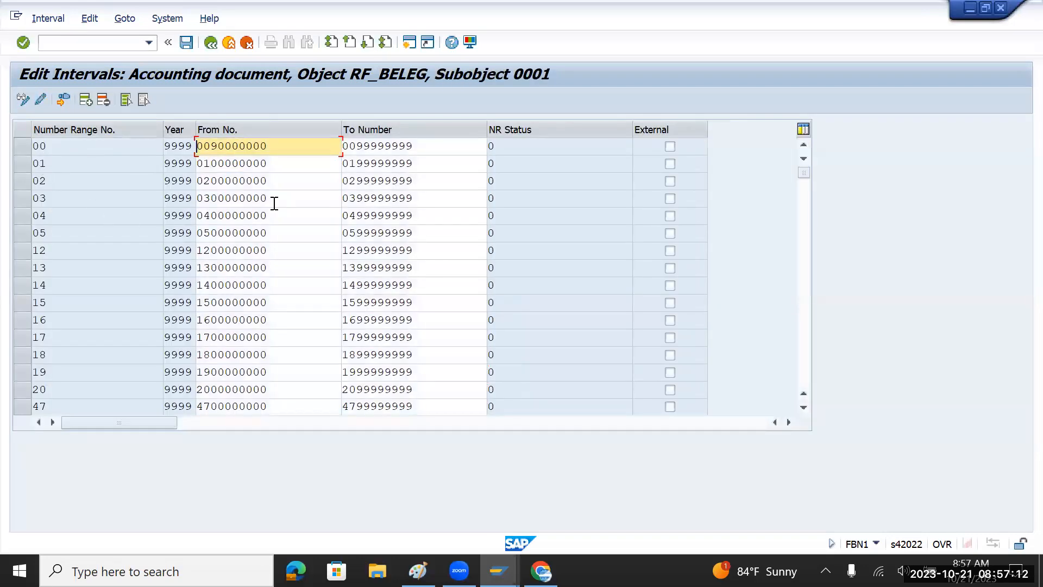
scroll(428, 389, "down", 5)
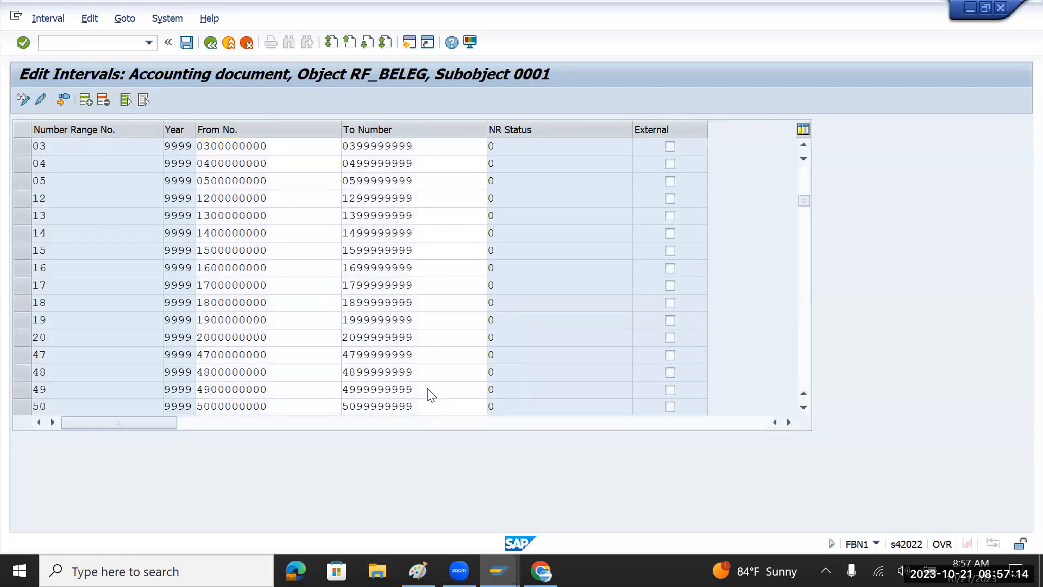
scroll(428, 389, "up", 2)
scroll(427, 389, "up", 2)
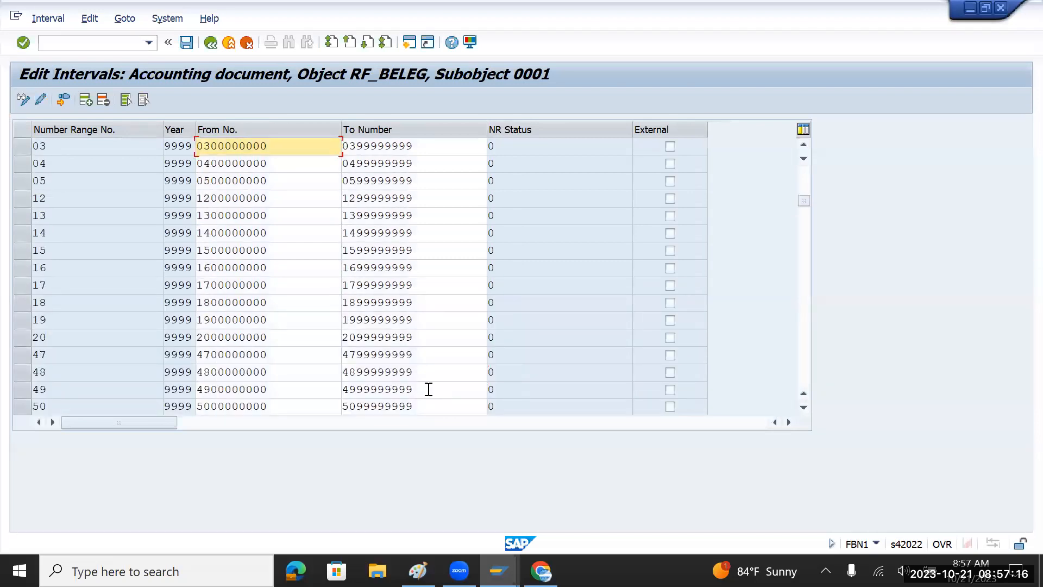
scroll(427, 389, "up", 1)
scroll(427, 389, "down", 2)
scroll(427, 384, "up", 2)
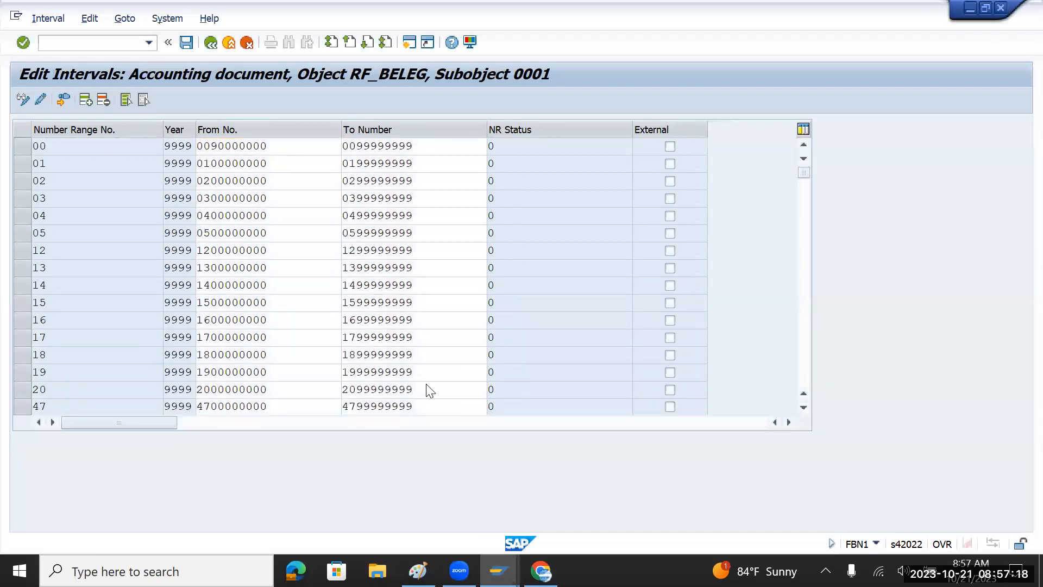
scroll(426, 384, "down", 3)
scroll(427, 385, "up", 1)
scroll(426, 385, "up", 2)
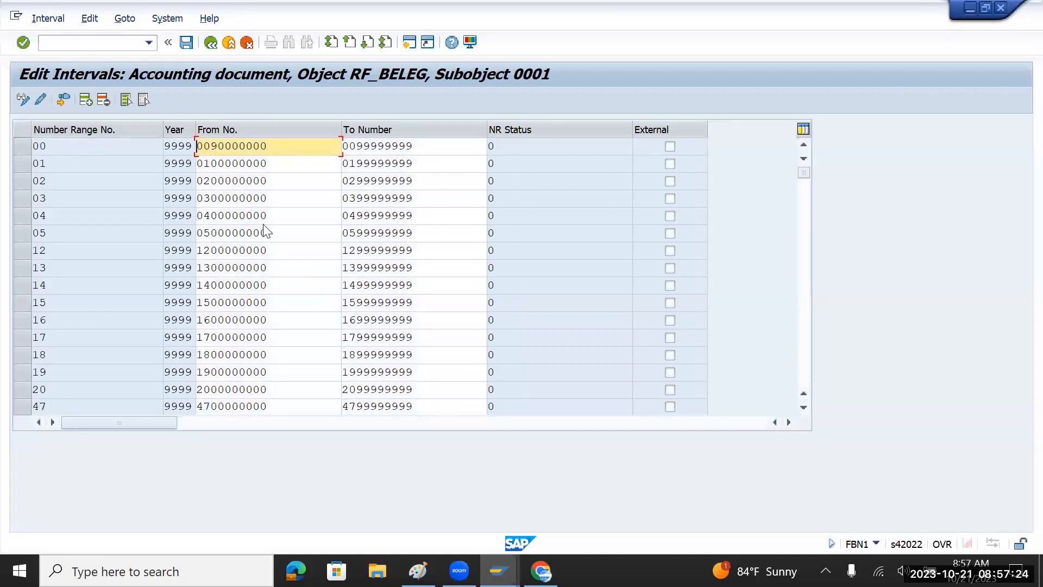
Copy the range 19 row, go back, and clear 0001 from the Company Code field.
left_click_drag(166, 146, 193, 149)
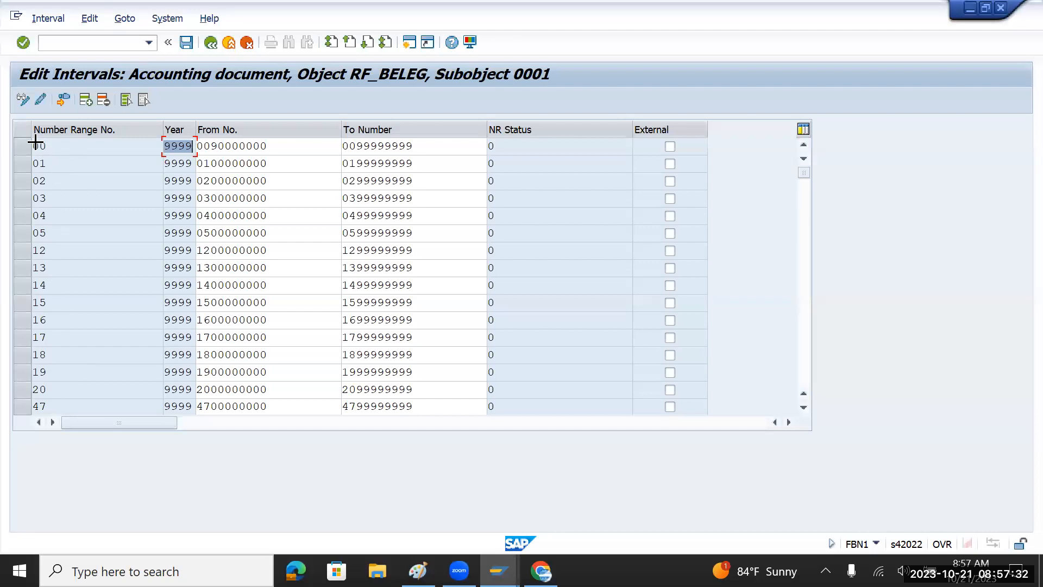
left_click_drag(33, 366, 383, 376)
key("ctrl+c")
left_click(210, 44)
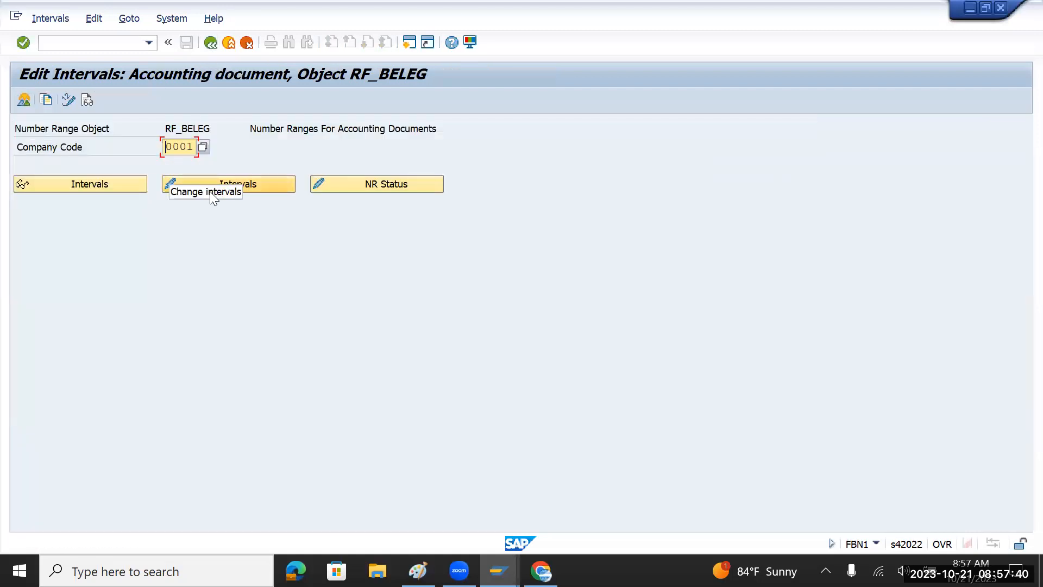
key("BackSpace")
key("BackSpace")
key("BackSpace")
key("BackSpace")
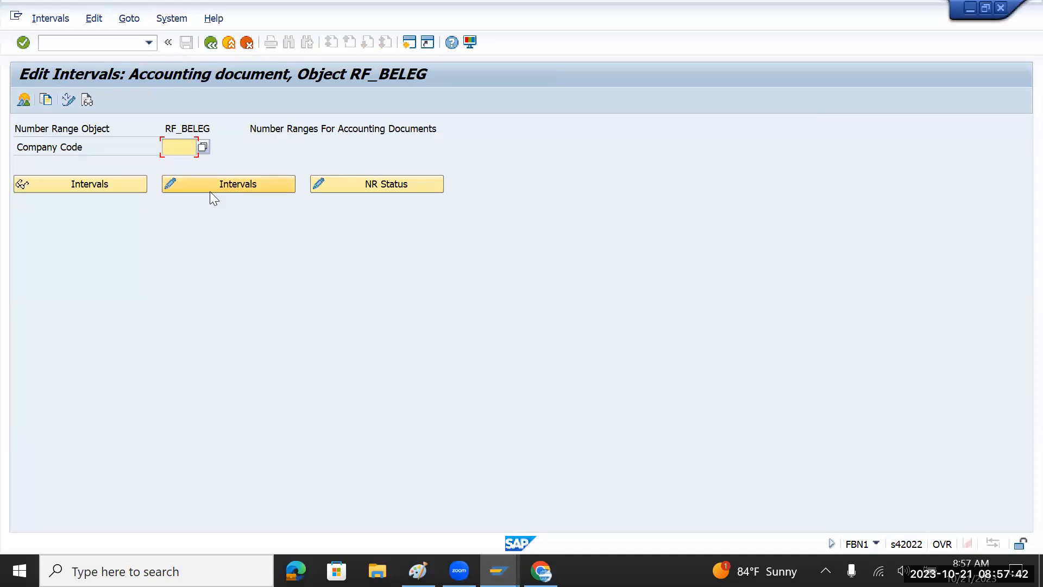
type("tmin")
left_click(225, 184)
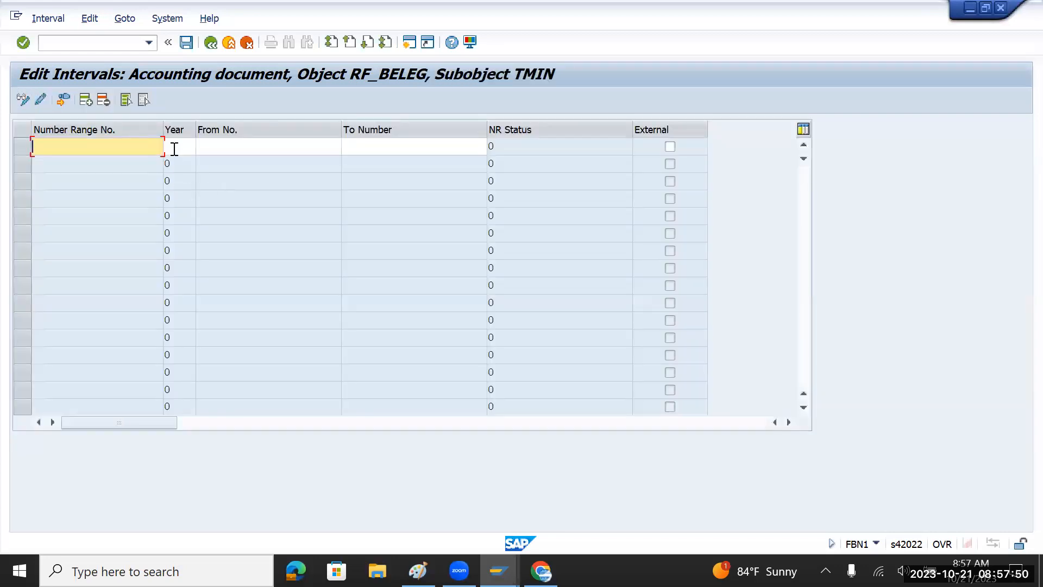
key("ctrl+v")
left_click(191, 145)
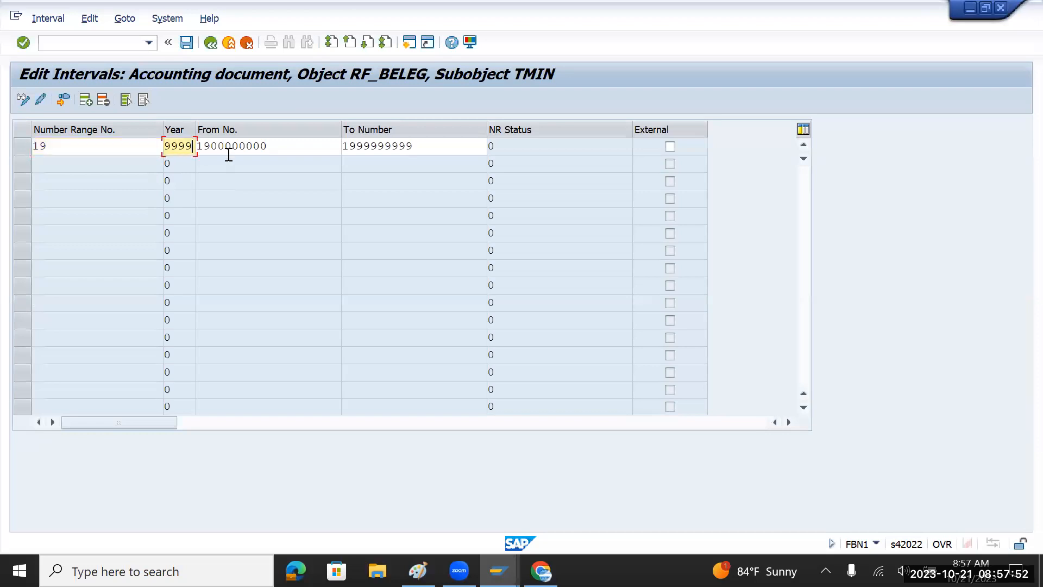
key("BackSpace")
key("BackSpace")
key("BackSpace")
key("BackSpace")
type("2023")
key("Return")
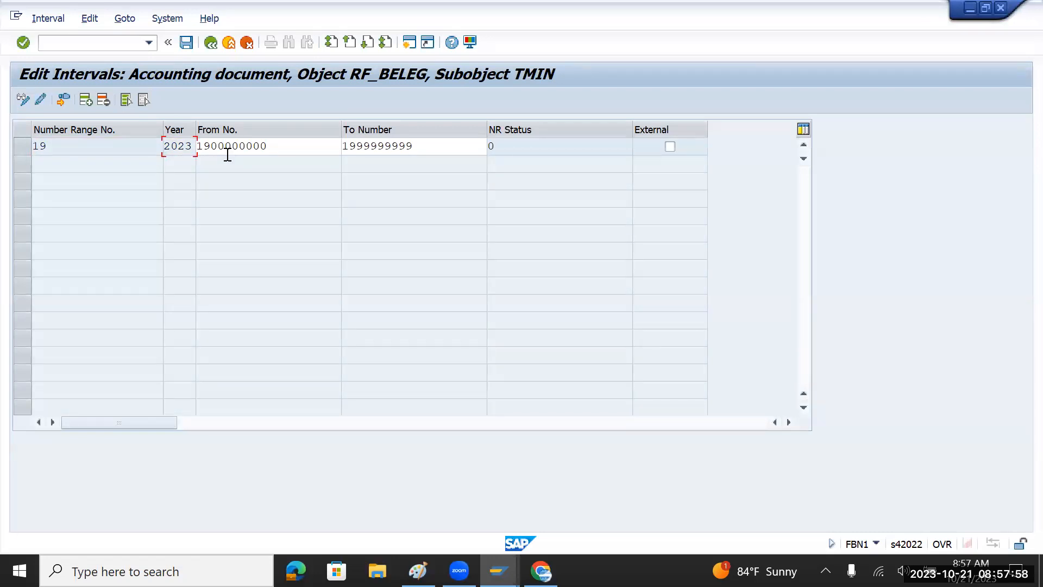
Insert a second pasted range 19 row with year 2024.
left_click(85, 100)
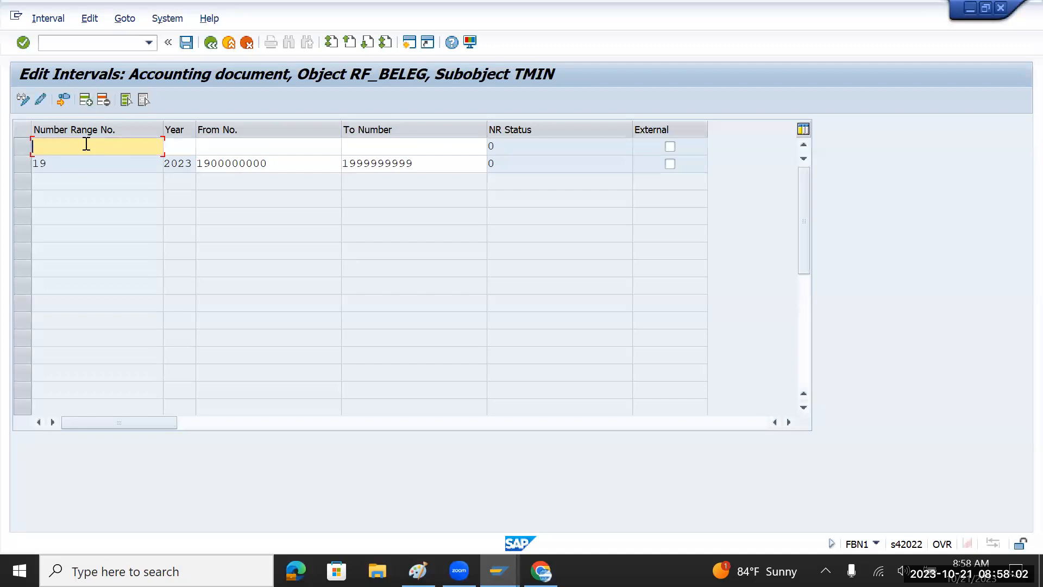
key("ctrl+v")
left_click(167, 146)
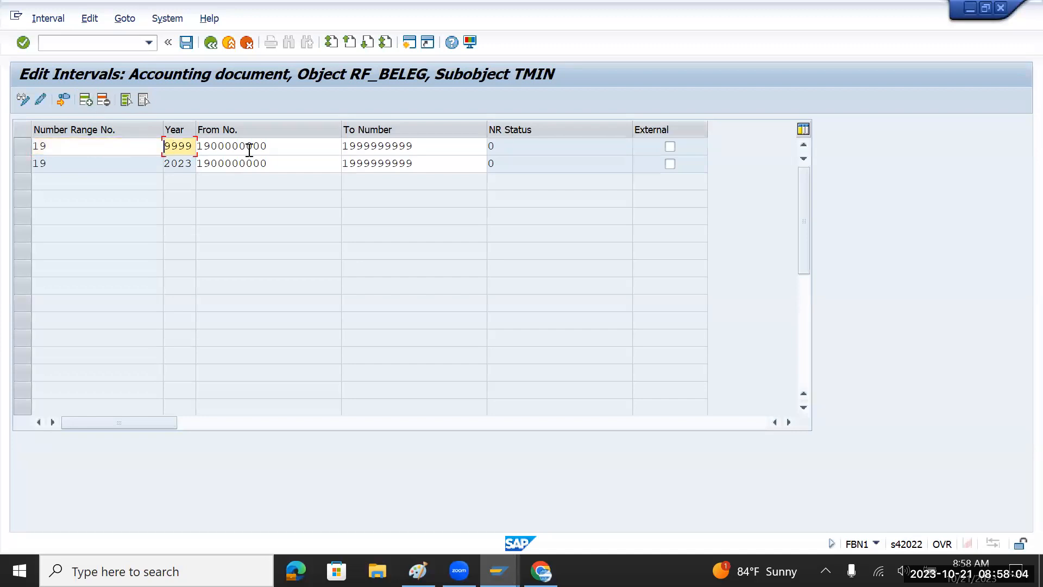
key("BackSpace")
key("BackSpace")
key("BackSpace")
key("BackSpace")
type("2024")
key("Return")
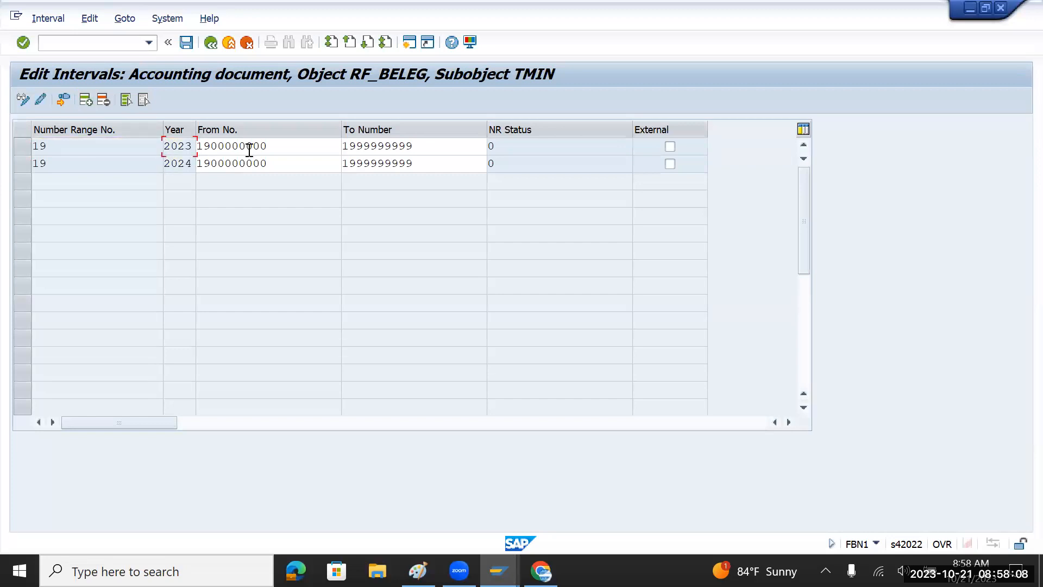
Insert a third row with range 19 and year 205.
left_click(88, 101)
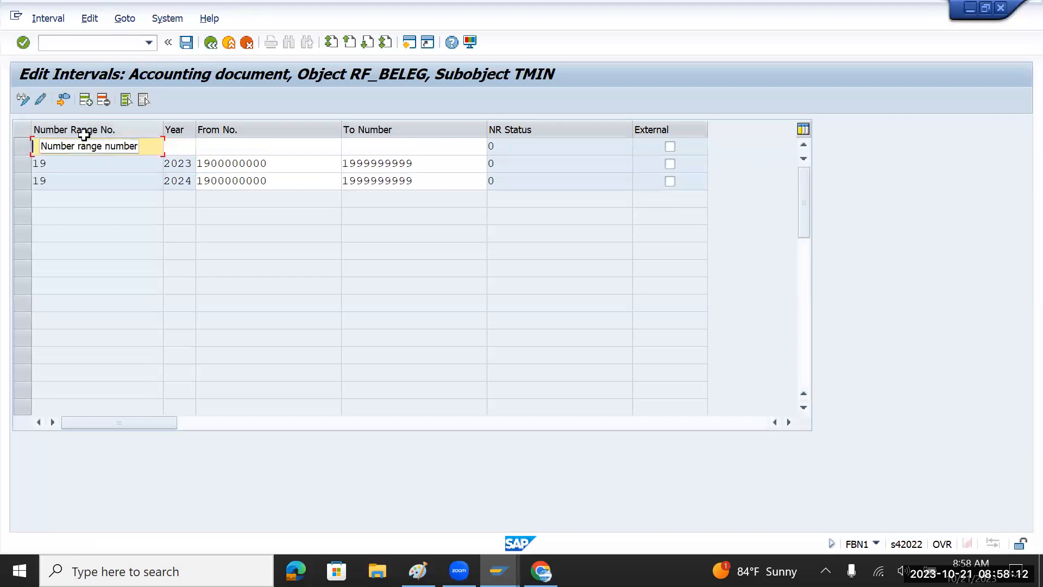
type("19")
key("Tab")
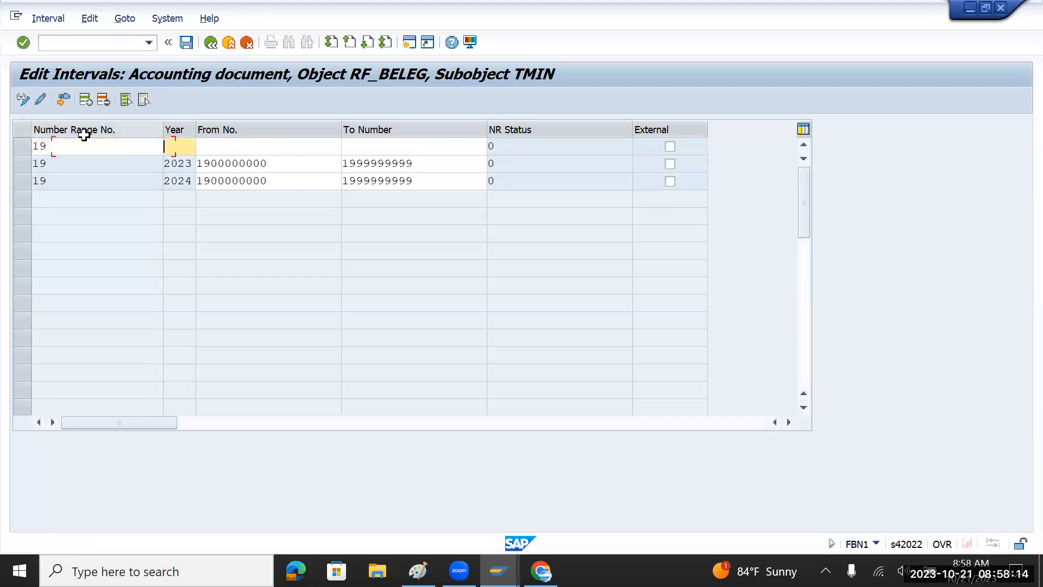
type("205")
key("Tab")
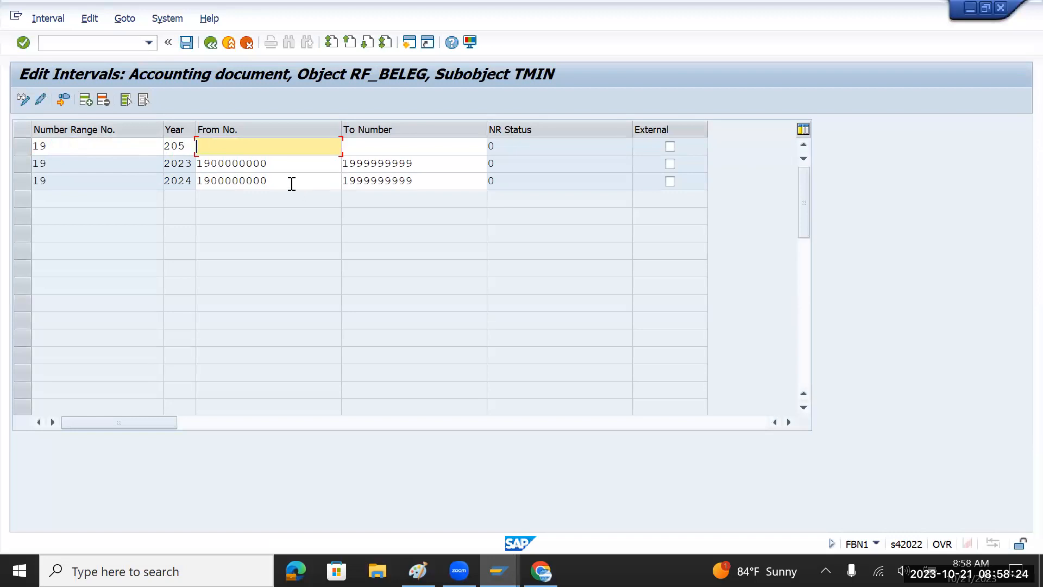
Correct the first row's year to 2025 and paste the copied From and To numbers.
left_click_drag(267, 181, 194, 178)
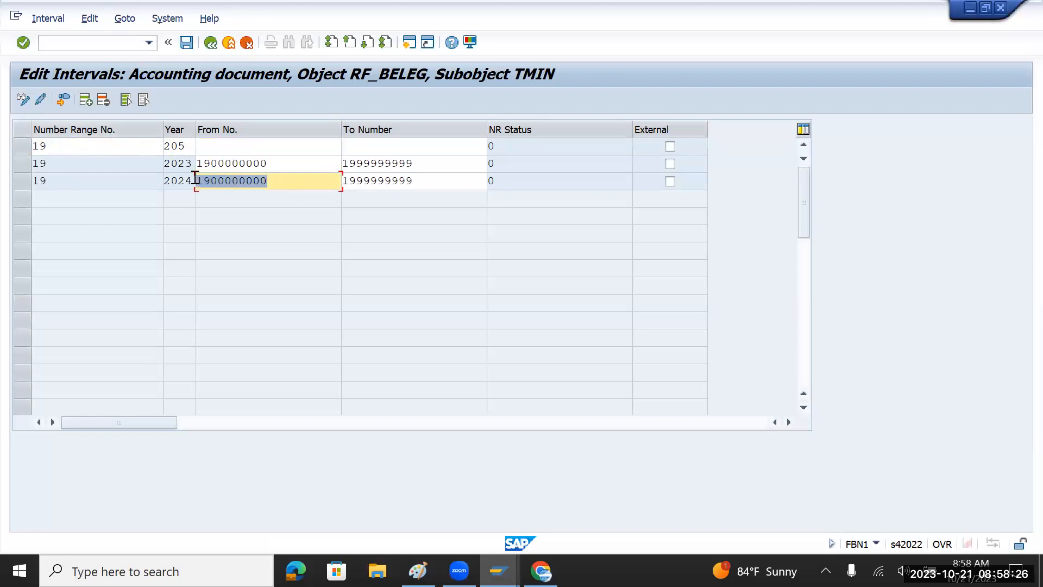
left_click(183, 179)
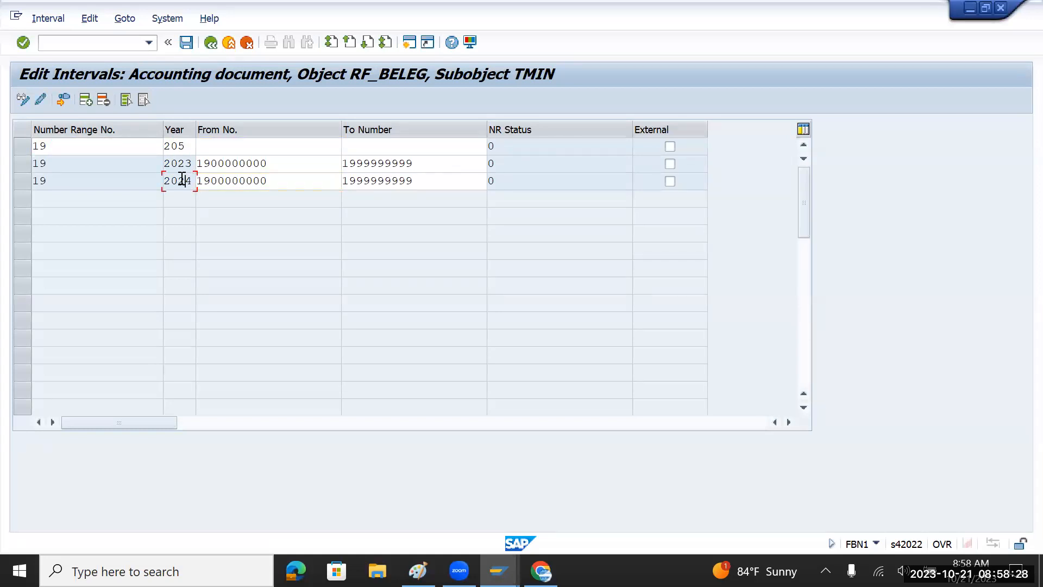
left_click_drag(266, 163, 196, 163)
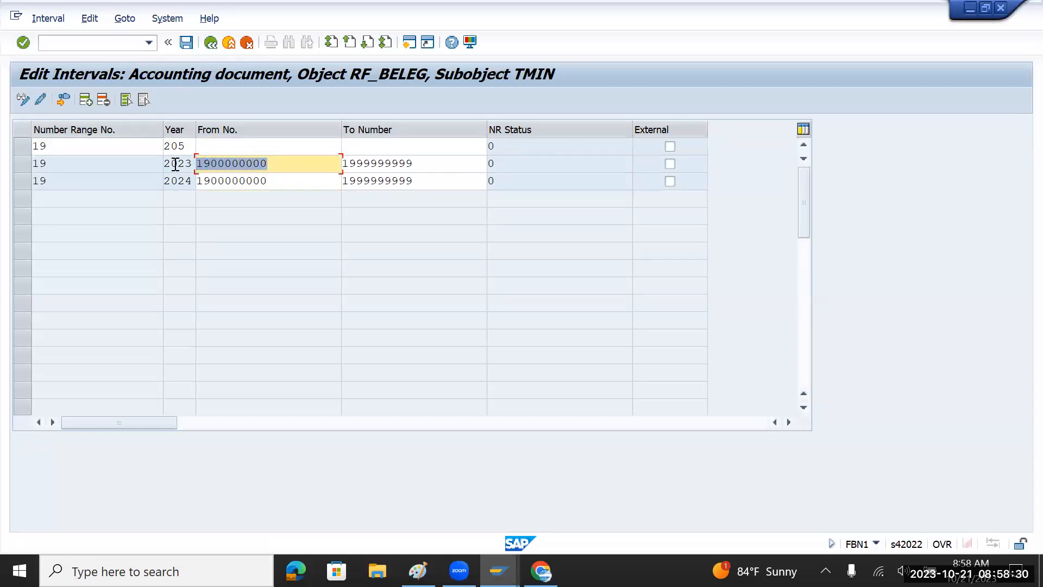
left_click(187, 147)
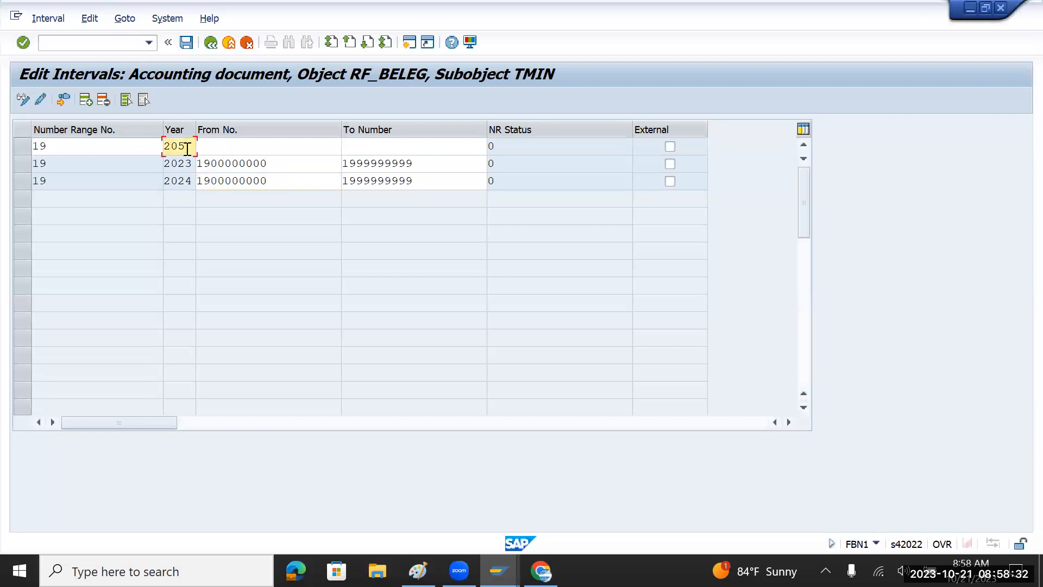
key("BackSpace")
type("25")
key("Tab")
key("ctrl+v")
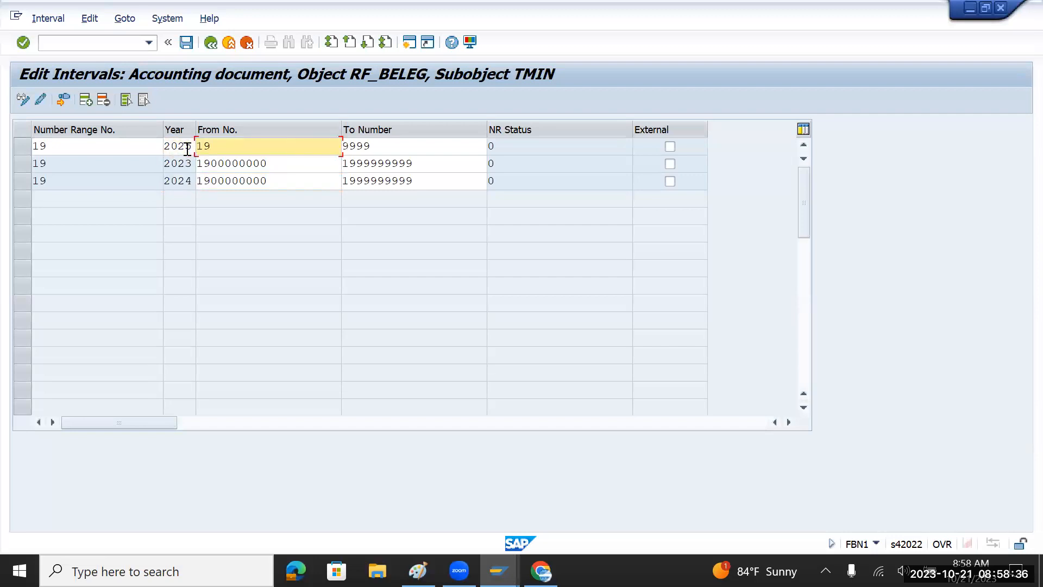
left_click_drag(303, 180, 194, 184)
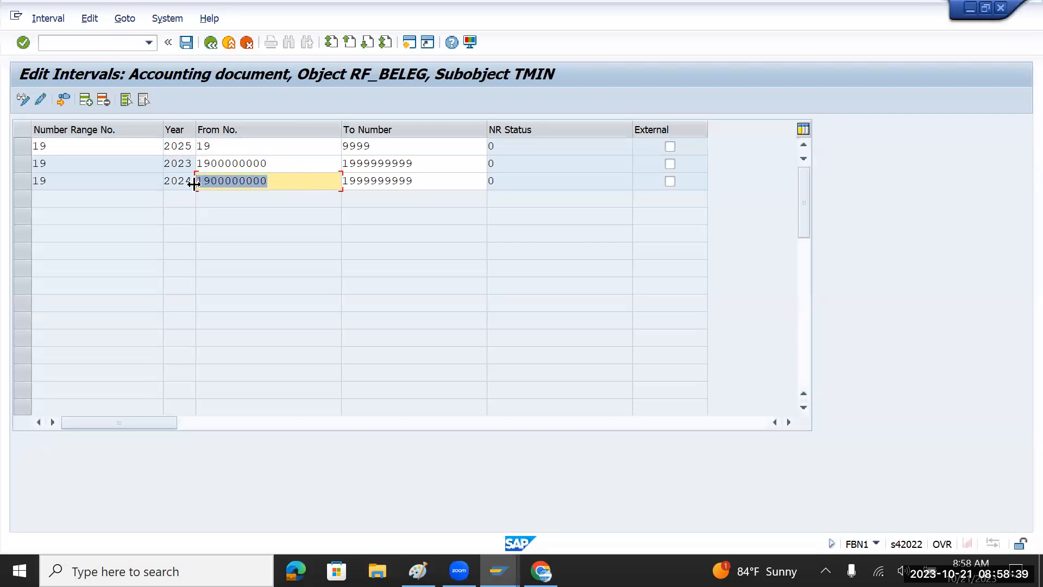
left_click(238, 147)
key("BackSpace")
key("BackSpace")
key("Down")
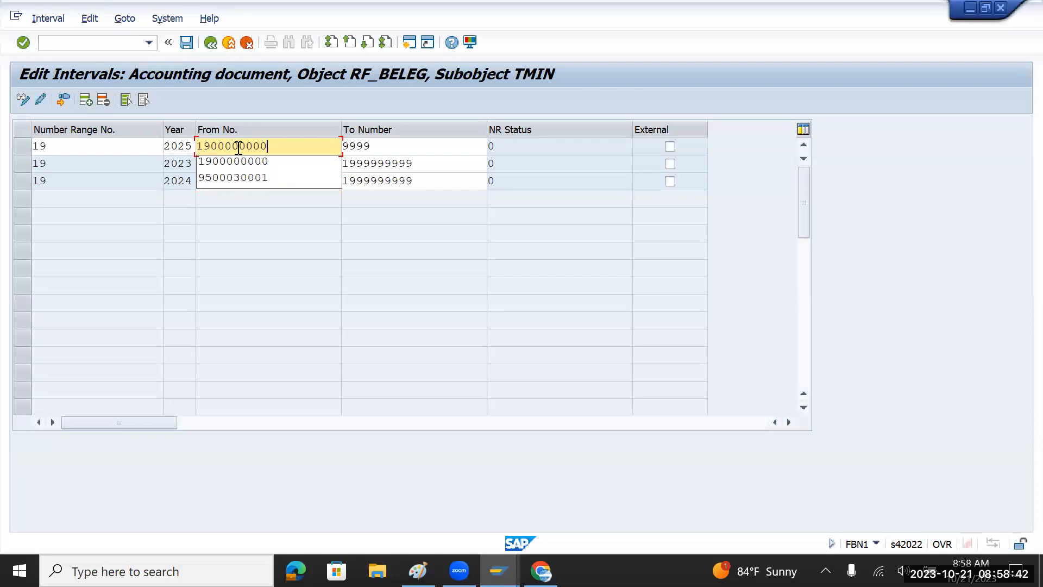
key("Tab")
key("Delete")
key("Delete")
key("Delete")
key("Delete")
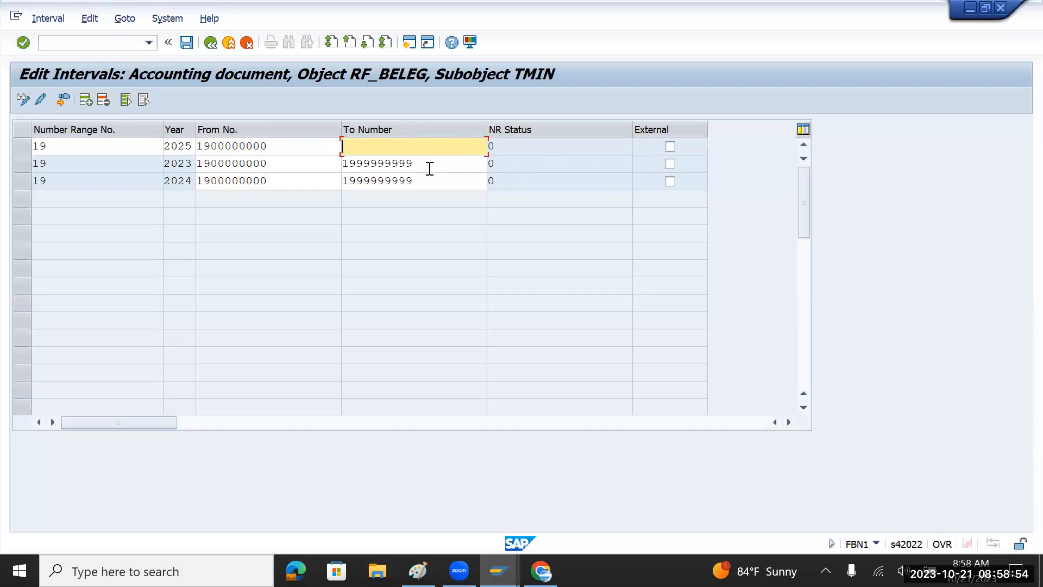
left_click_drag(278, 163, 199, 168)
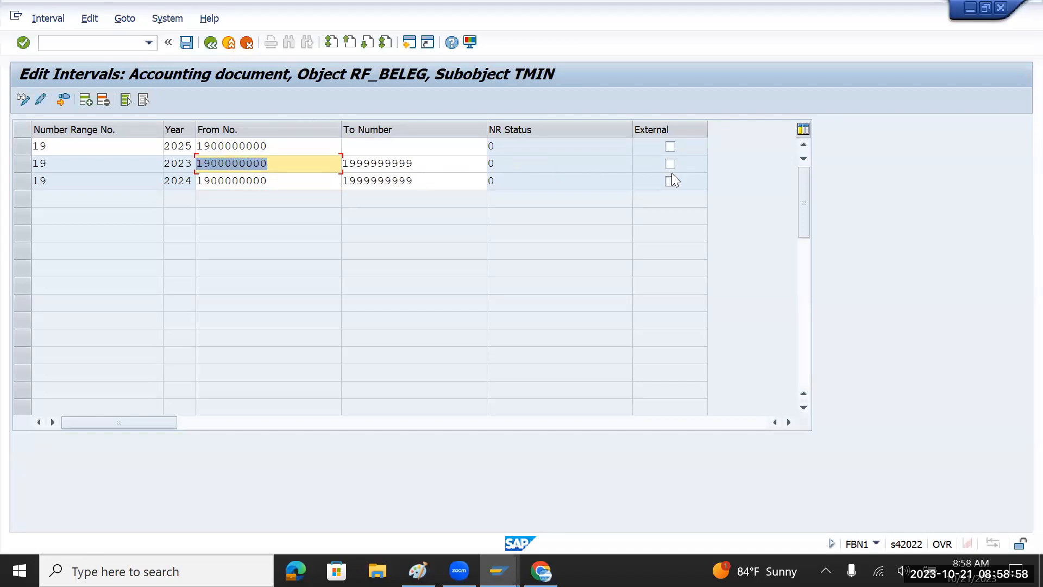
left_click(278, 164)
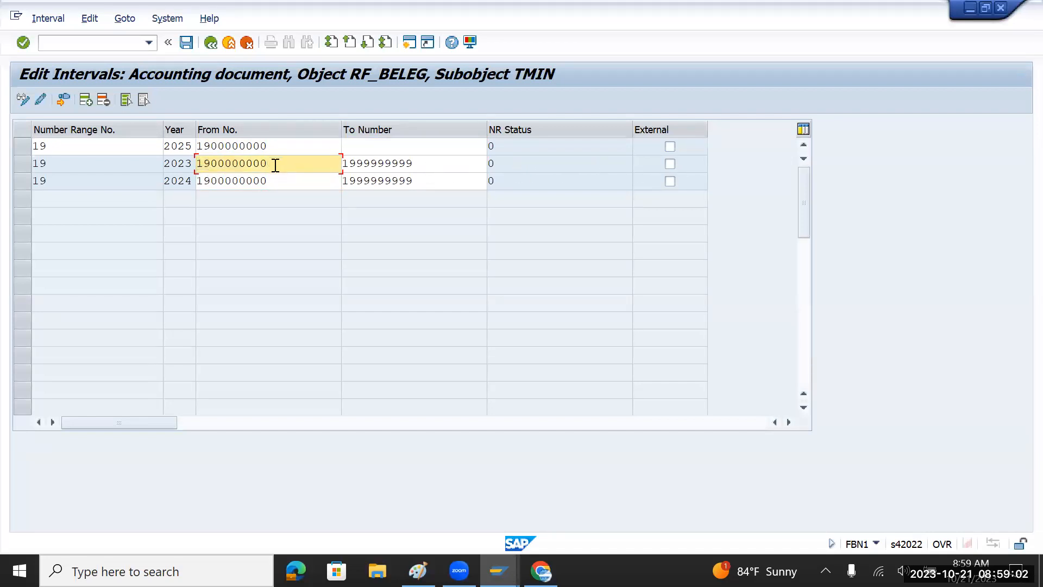
key("BackSpace")
type("1")
key("BackSpace")
type("2")
Switch to the F-02 posting session and focus the Document Number field.
left_click(670, 164)
key("alt+Tab")
key("alt+Tab")
key("alt+Tab")
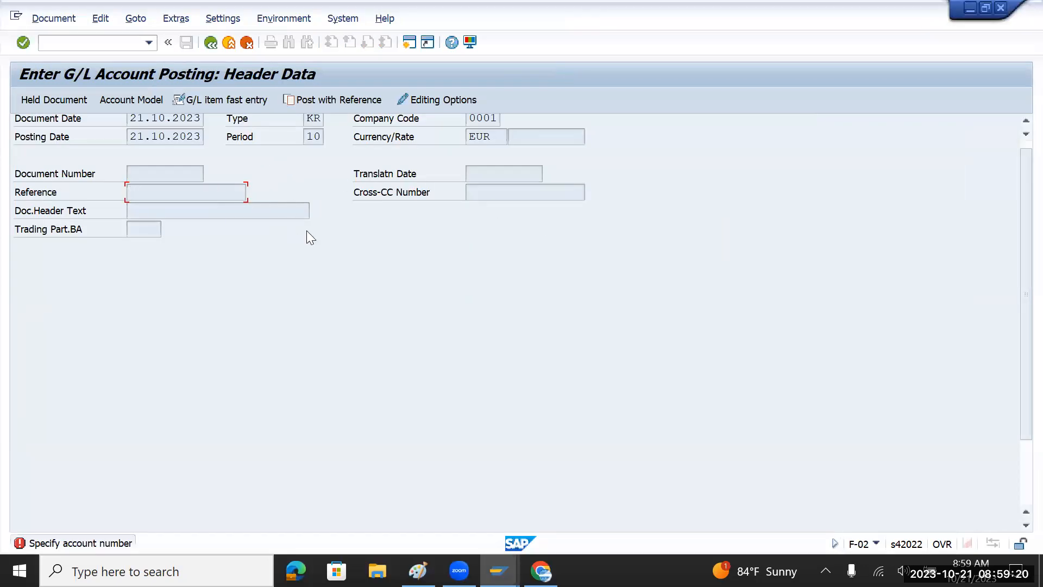
left_click(145, 174)
Leave the G/L posting screen for SAP Easy Access with /n, then return to FBN1.
left_click(84, 41)
type("/n")
key("Return")
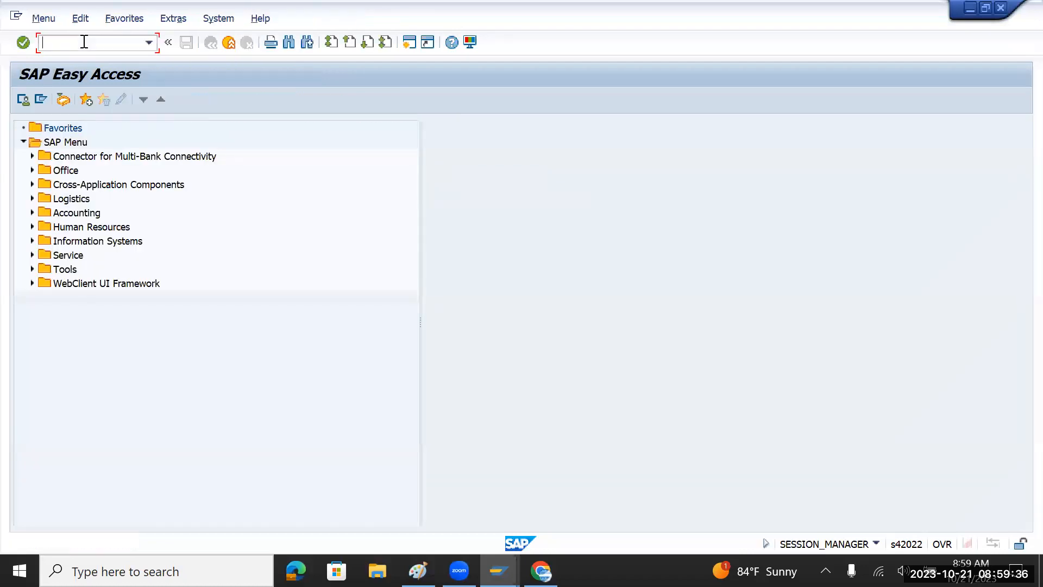
key("alt+Tab")
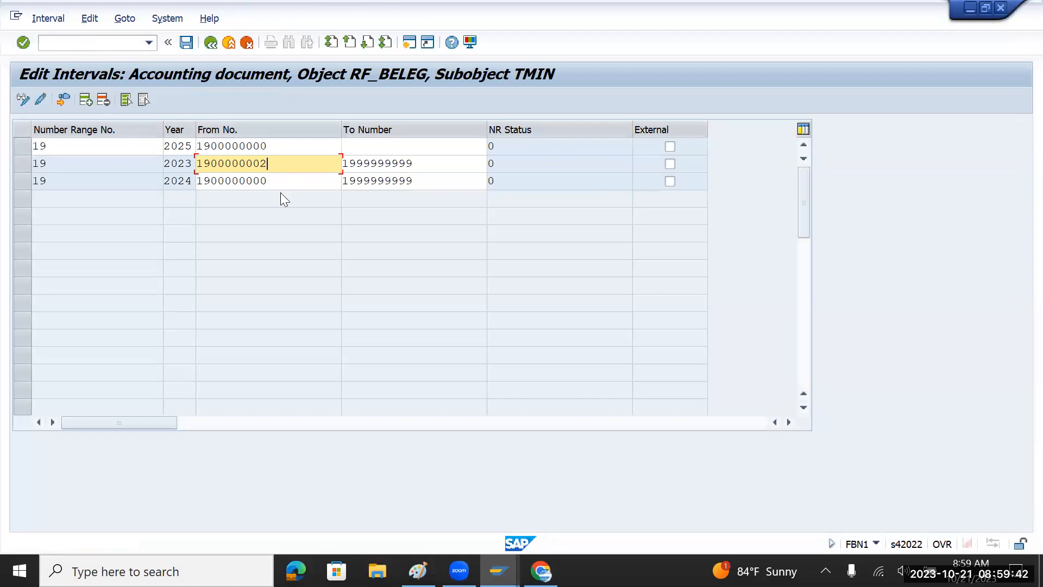
Review the TMIN interval years, then enter /n to exit interval editing.
left_click(98, 45)
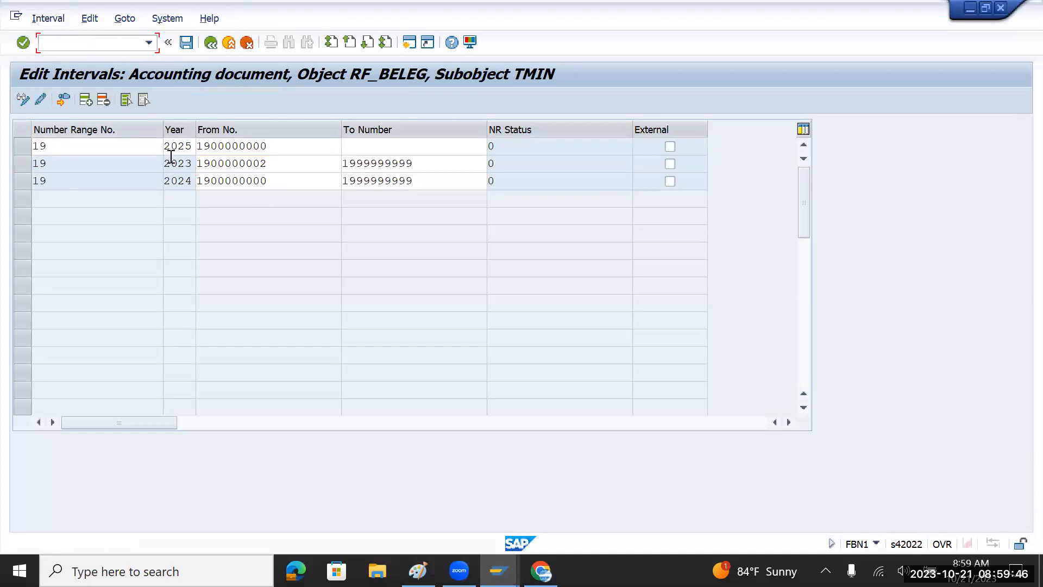
left_click_drag(164, 145, 190, 147)
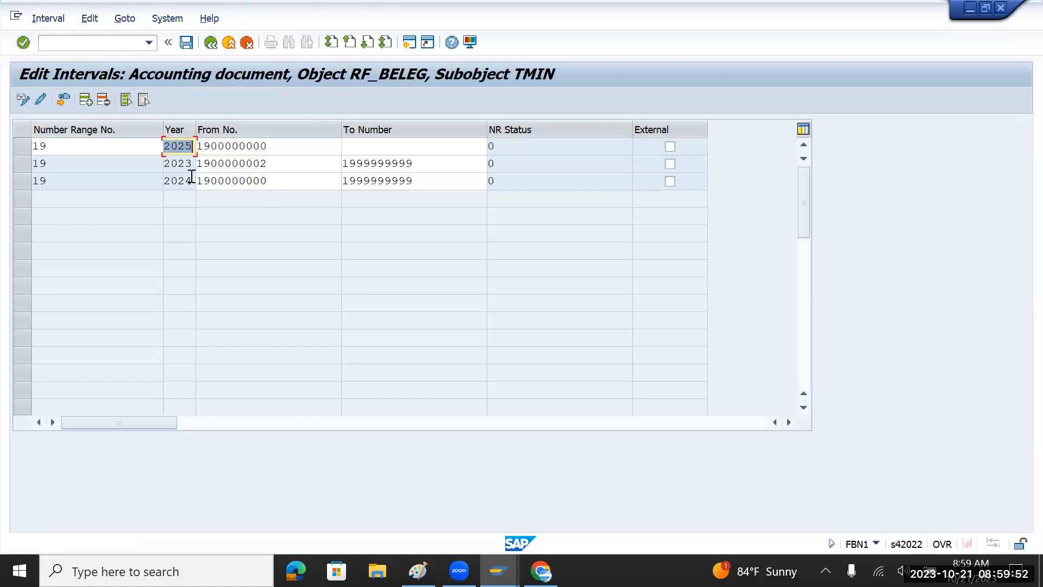
mouse_move(191, 179)
left_mouse_down()
mouse_move(160, 178)
mouse_move(164, 163)
mouse_move(193, 163)
left_mouse_up()
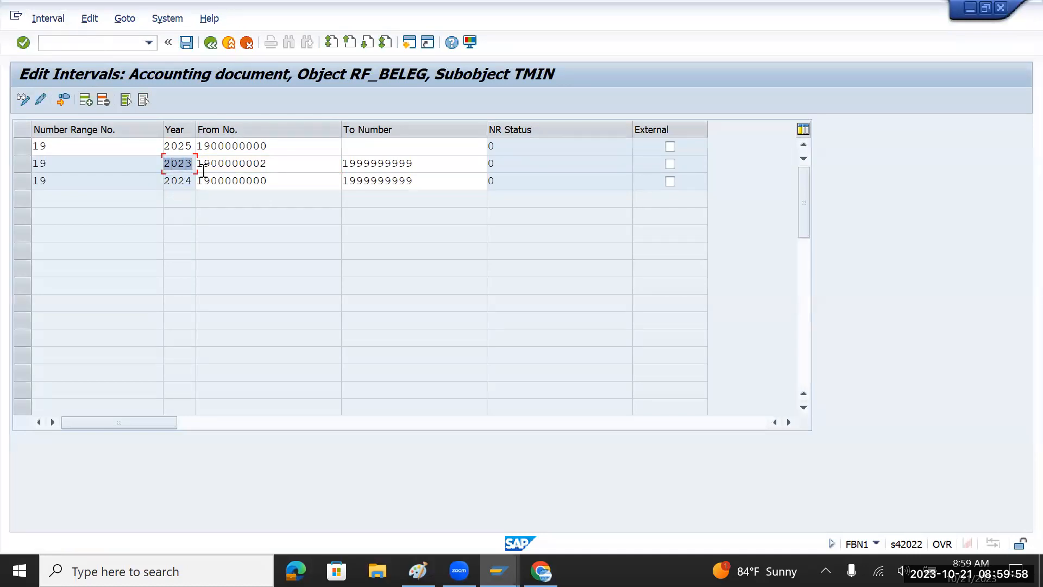
left_click(90, 43)
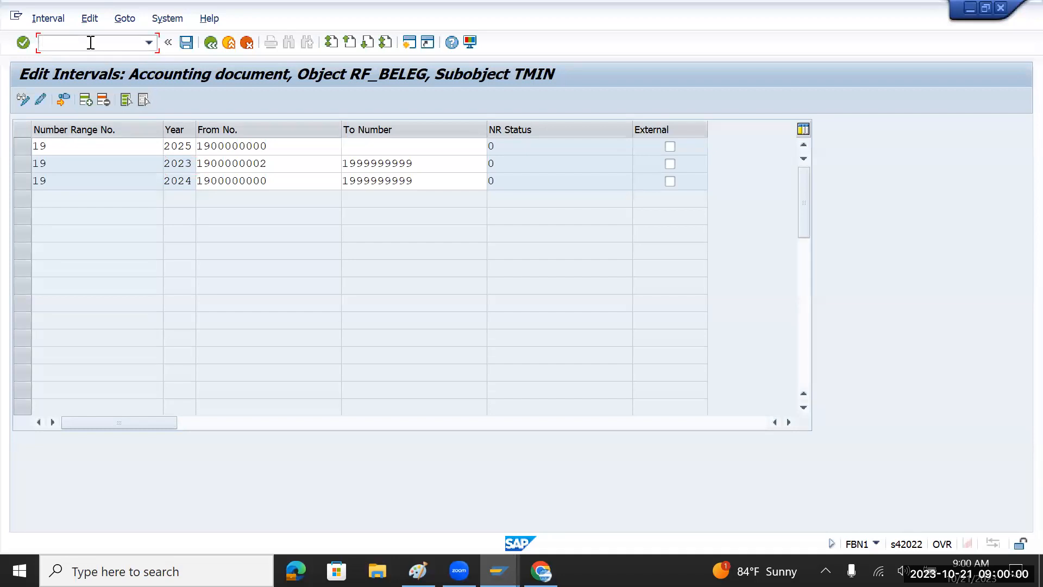
type("/n")
key("Return")
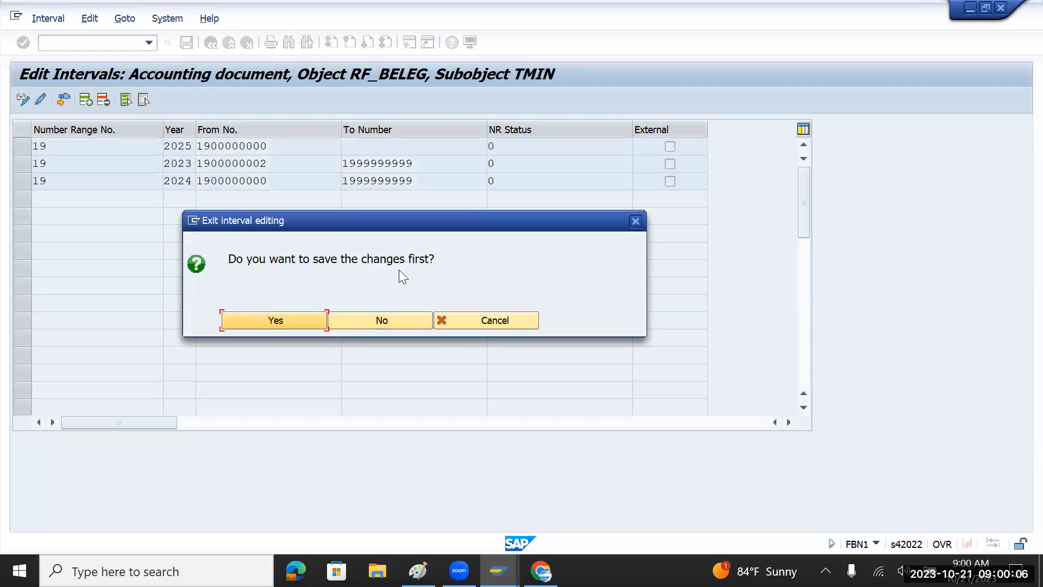
Discard the interval changes and set the company code to 0001.
left_click(383, 317)
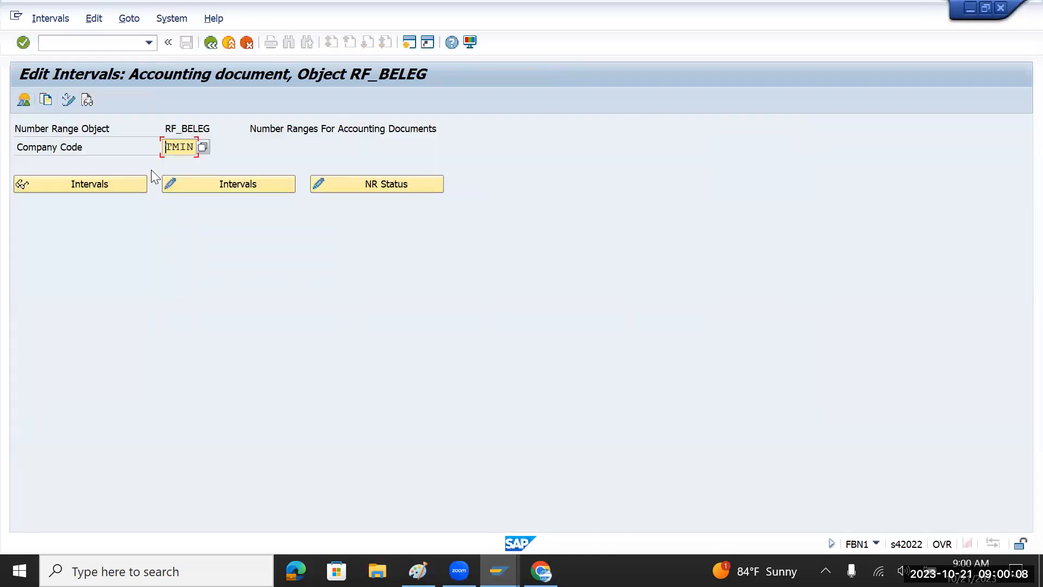
key("Delete")
key("Delete")
type("0000")
key("BackSpace")
type("1")
Copy 0001's number ranges to TMIN, acknowledge the transport notice, and open TMIN's intervals.
left_click(47, 99)
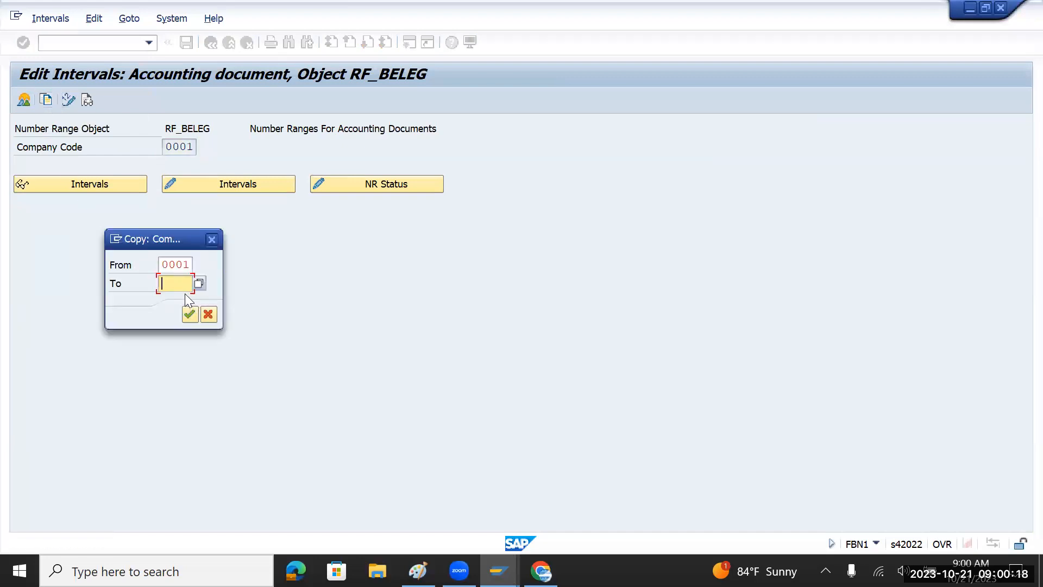
type("TMin")
key("Return")
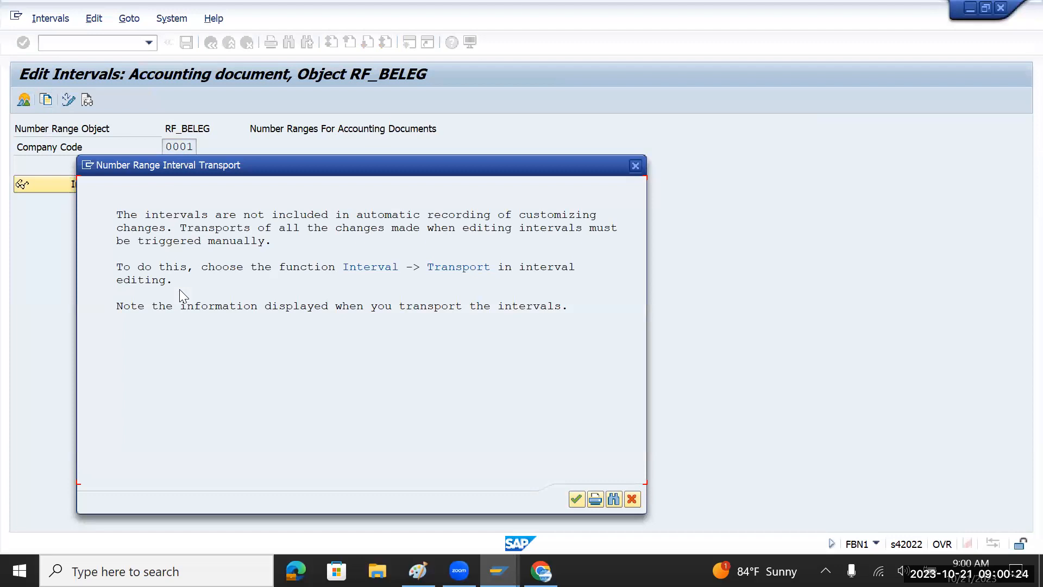
left_click(576, 499)
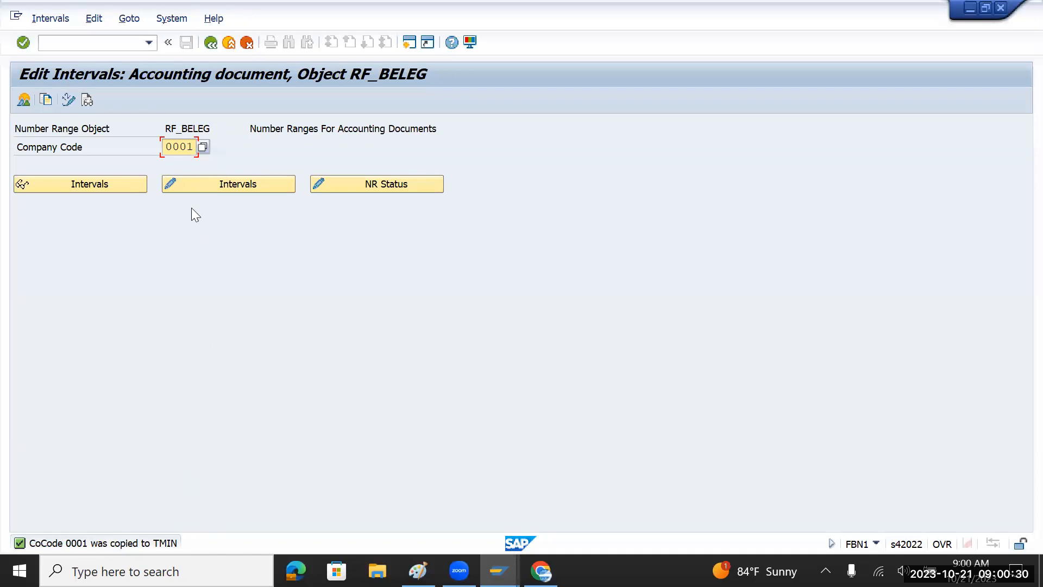
key("Delete")
key("Delete")
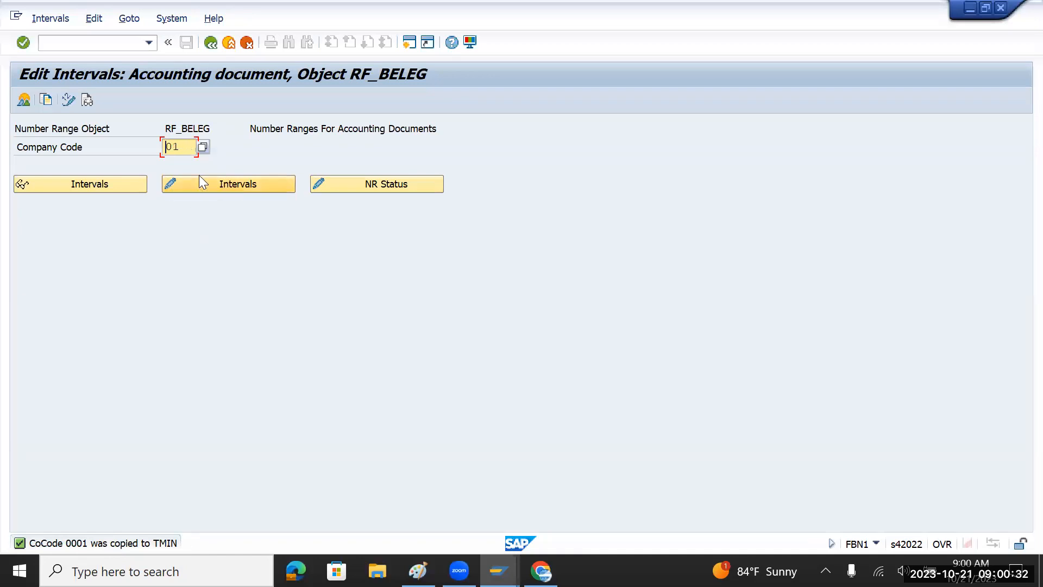
type("tmin")
left_click(212, 180)
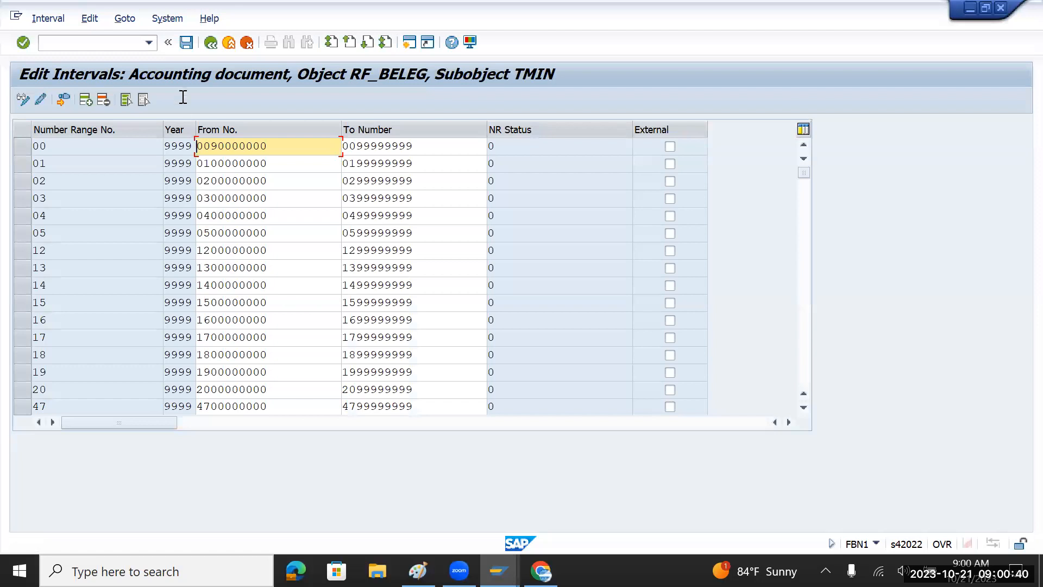
Save TMIN's intervals and go back to the IMG at Define Posting Keys.
left_click(188, 45)
left_click(211, 43)
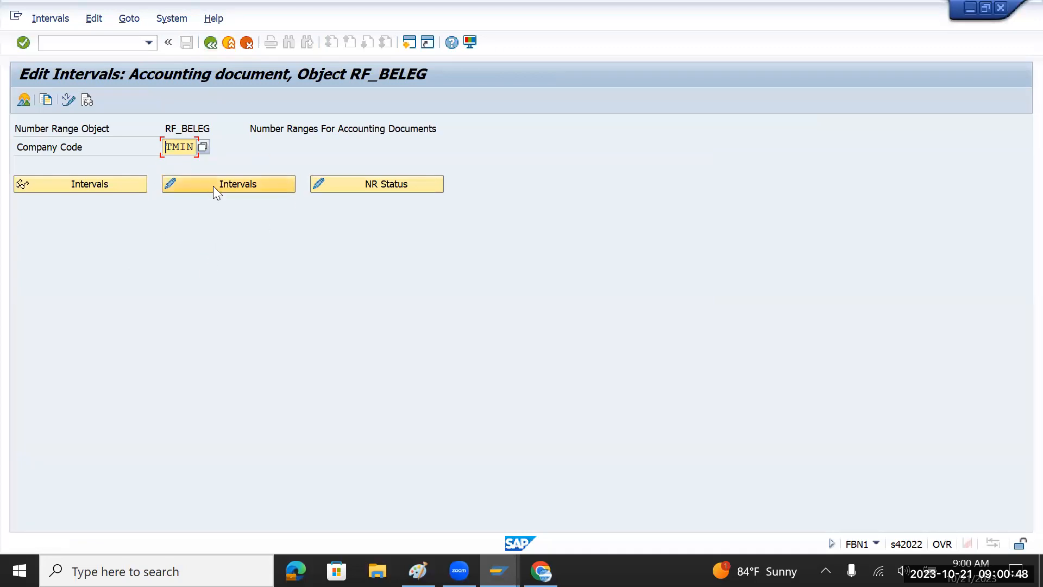
left_click(212, 45)
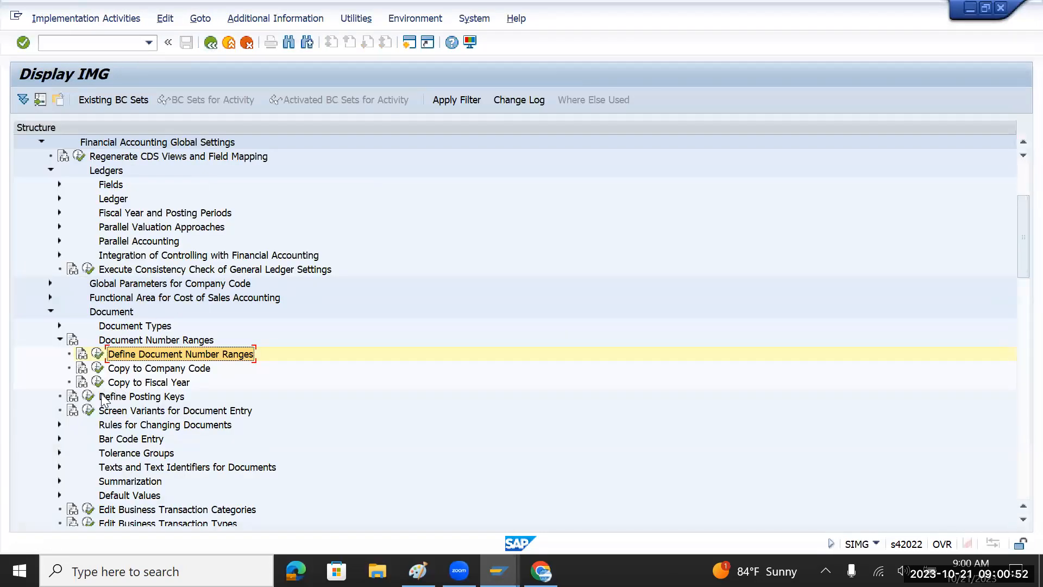
left_click(132, 397)
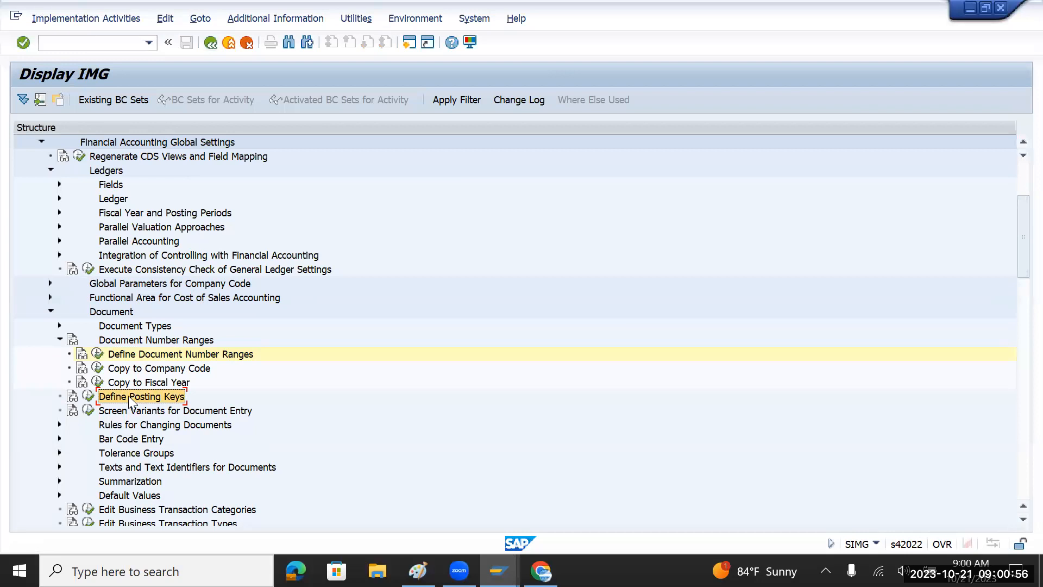
Switch to Paint and select all the note text.
key("alt+Tab")
key("Tab")
mouse_move(391, 315)
left_mouse_down()
mouse_move(158, 283)
mouse_move(147, 235)
mouse_move(153, 184)
left_mouse_up()
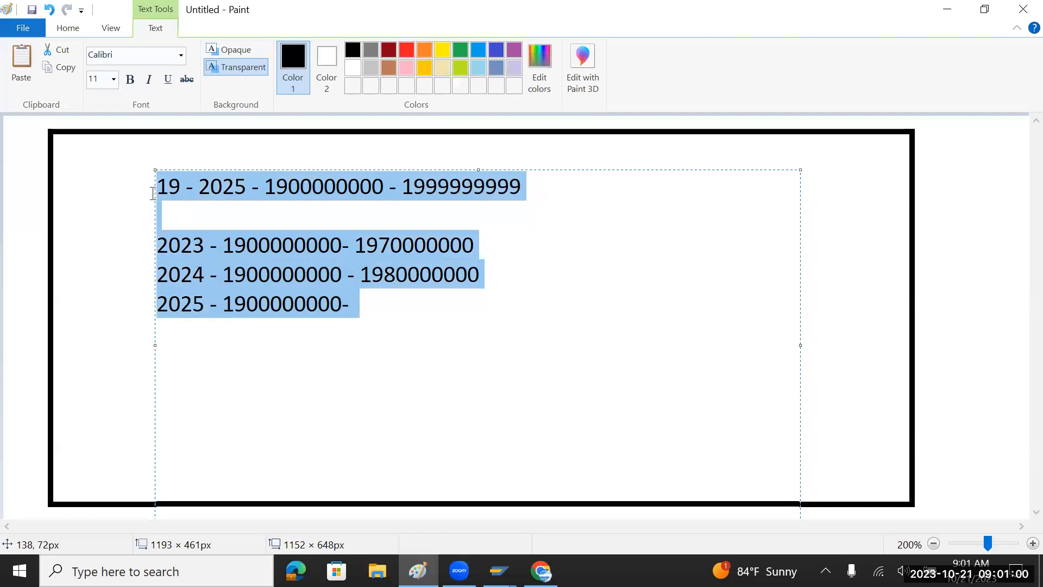
Replace the notes with 'Vendor A', then undo back to the original notes.
key("Delete")
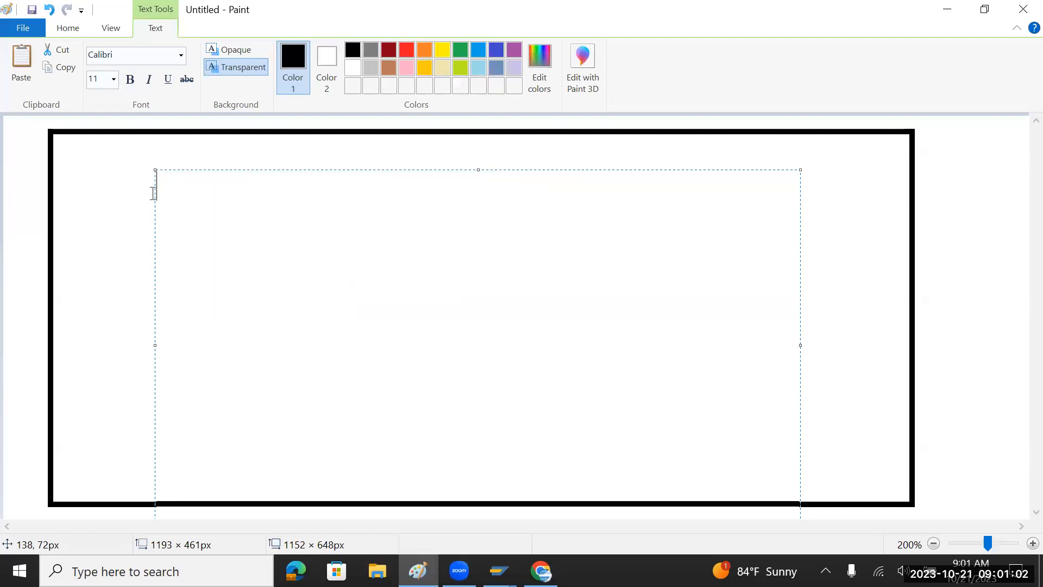
type("Vendor A")
key("ctrl+z")
key("ctrl+z")
key("ctrl+z")
key("ctrl+z")
key("ctrl+z")
key("ctrl+z")
key("ctrl+z")
key("ctrl+z")
key("ctrl+z")
key("ctrl+z")
key("ctrl+z")
key("ctrl+z")
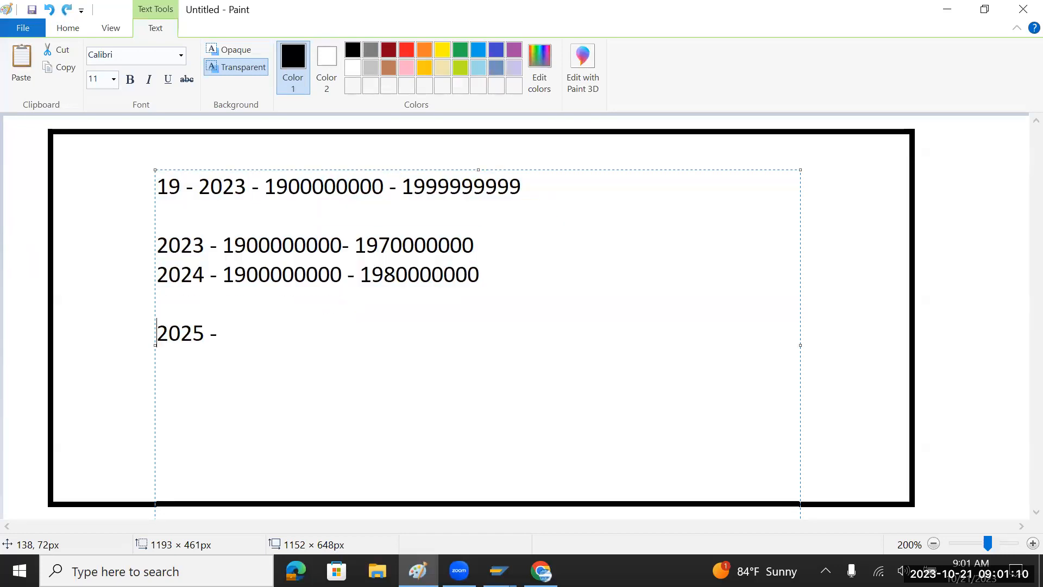
key("ctrl+z")
key("ctrl+z")
key("ctrl+z")
key("ctrl+z")
key("ctrl+z")
key("ctrl+z")
key("ctrl+z")
key("ctrl+z")
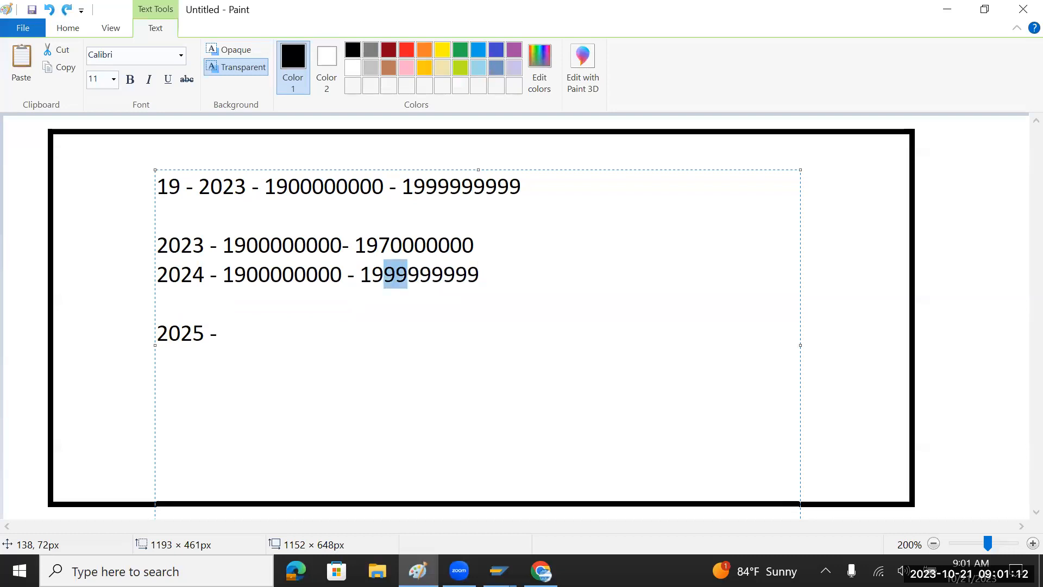
key("ctrl+z")
key("ctrl+z")
key("ctrl+z")
key("ctrl+z")
key("ctrl+z")
key("ctrl+z")
key("ctrl+z")
key("ctrl+z")
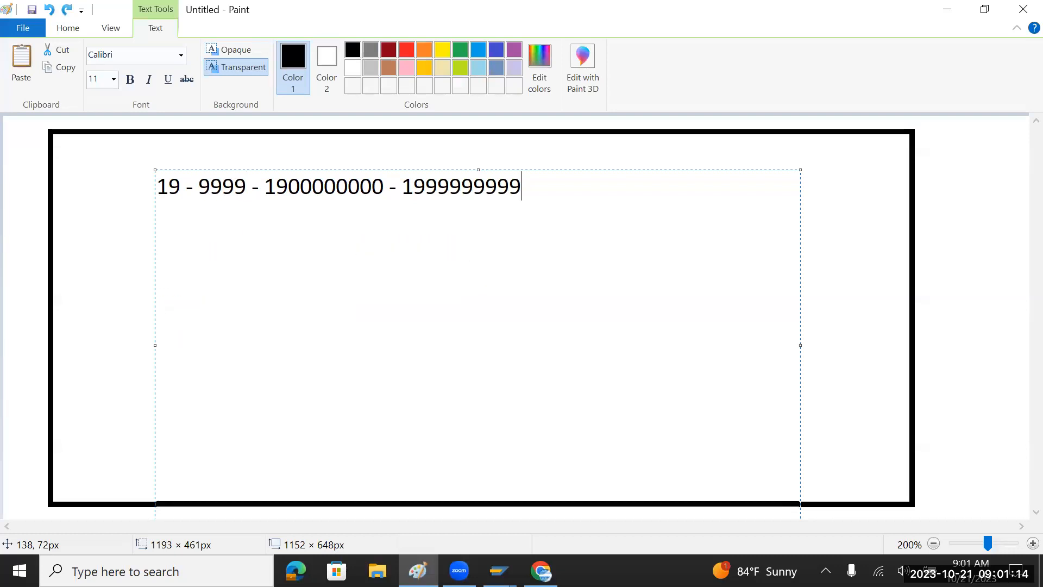
key("ctrl+z")
key("ctrl+z")
key("ctrl+z")
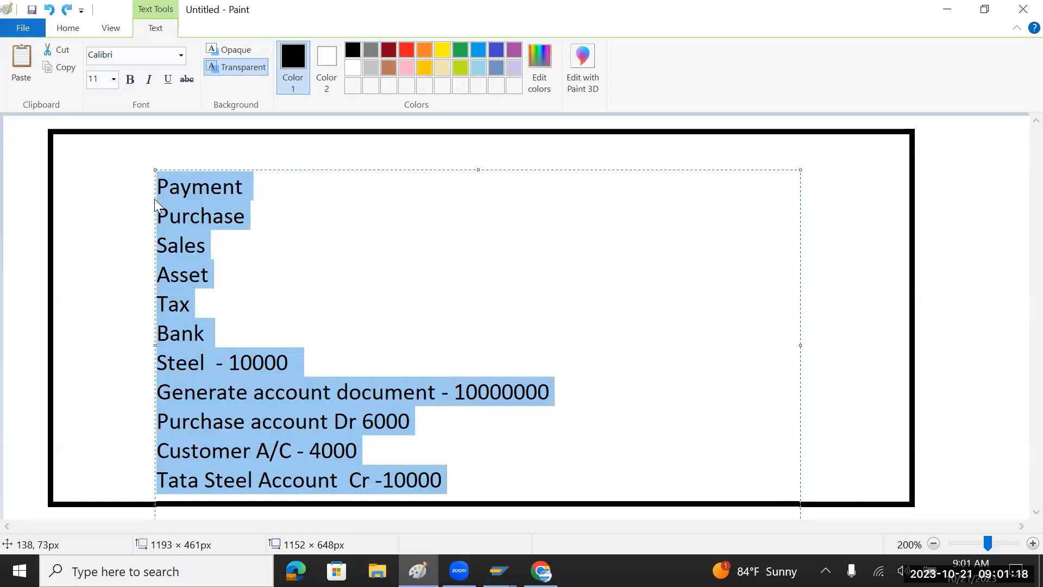
Add 'DR' to the Customer line and 'Vendor' to the Tata Steel line, then return to SAP.
left_click(475, 453)
left_click_drag(424, 482, 157, 423)
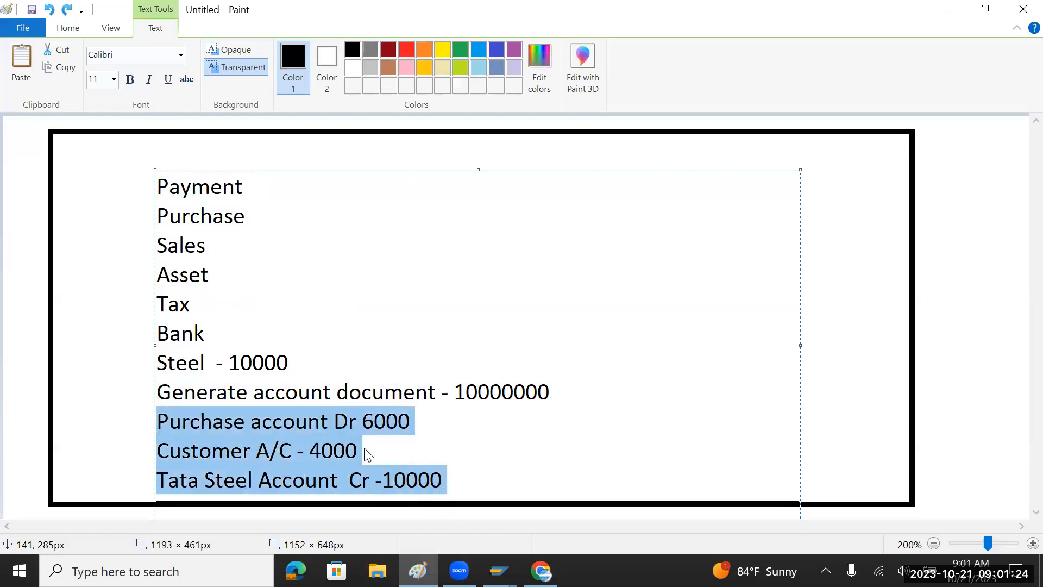
left_click(172, 421)
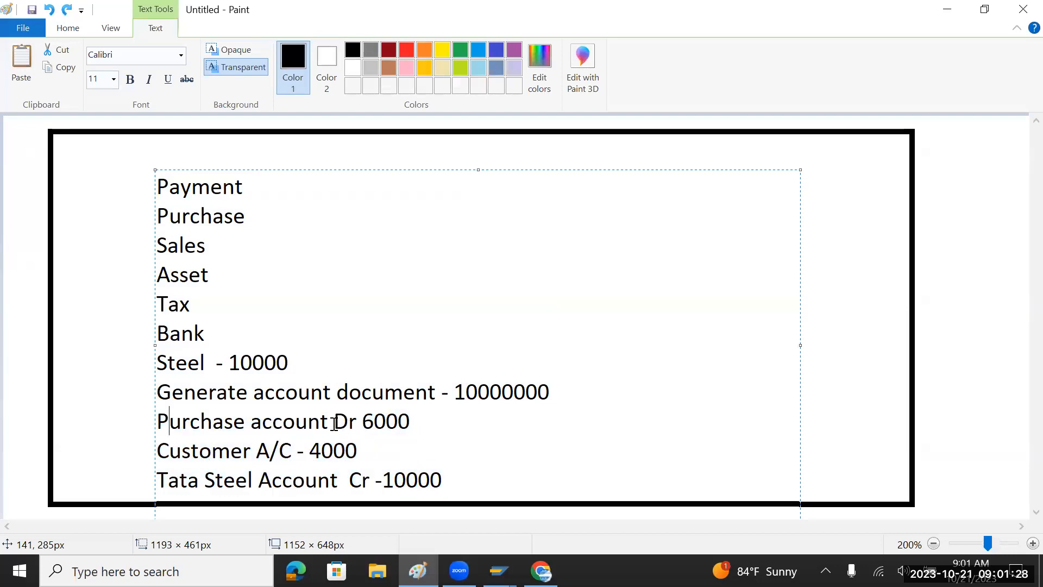
left_click_drag(335, 424, 376, 426)
left_click(298, 450)
key("Right")
type("DR")
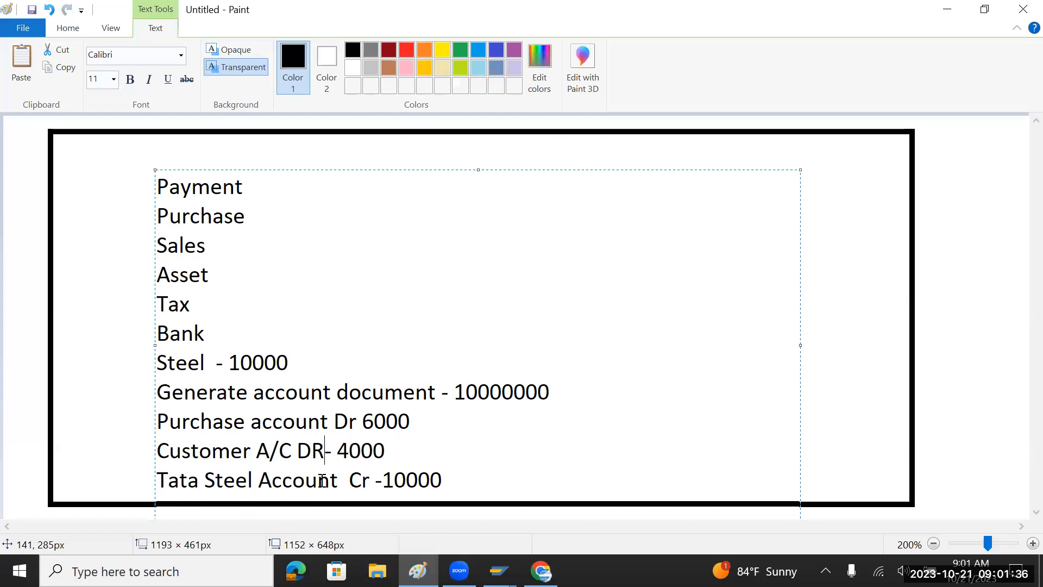
left_click(339, 482)
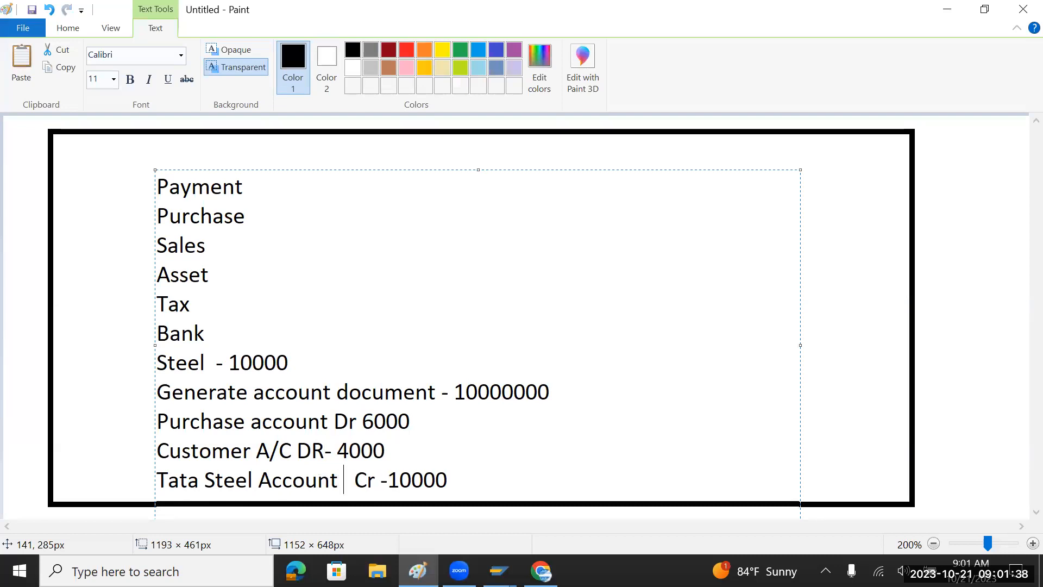
type("Vendor")
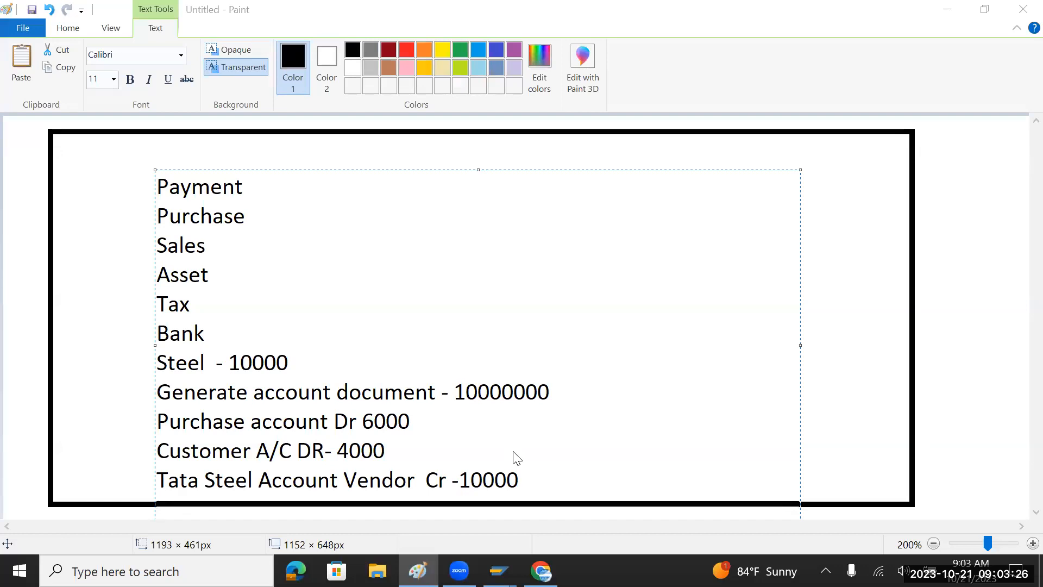
key("alt+Tab")
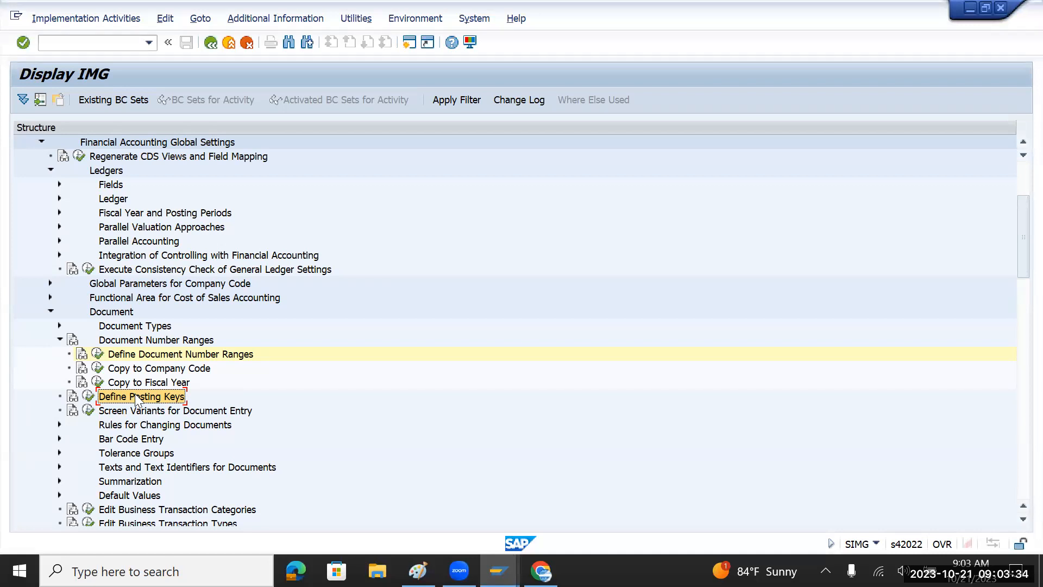
key("alt+Tab")
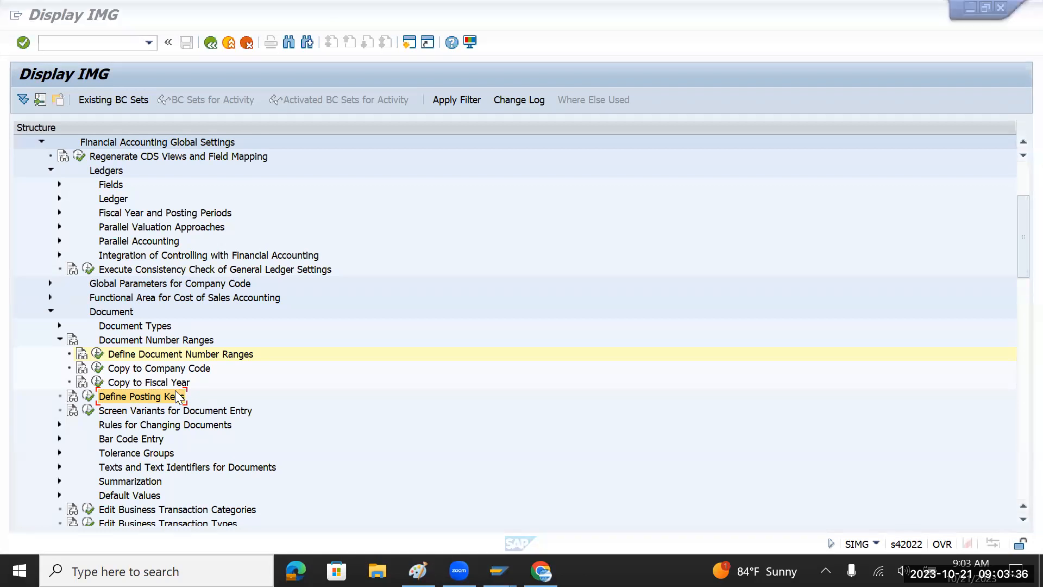
key("alt+Tab")
key("alt+Tab")
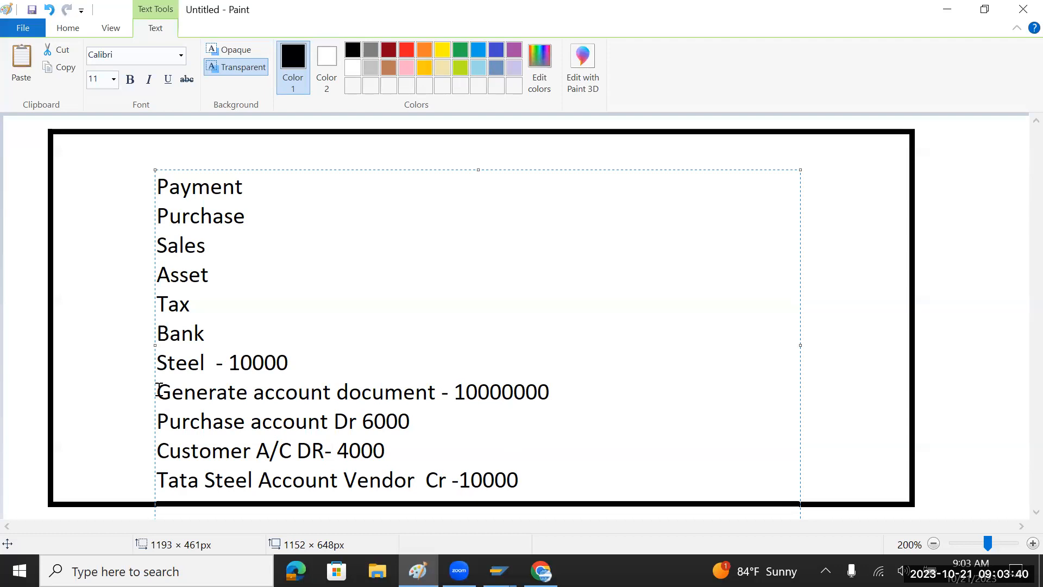
left_click_drag(158, 390, 323, 393)
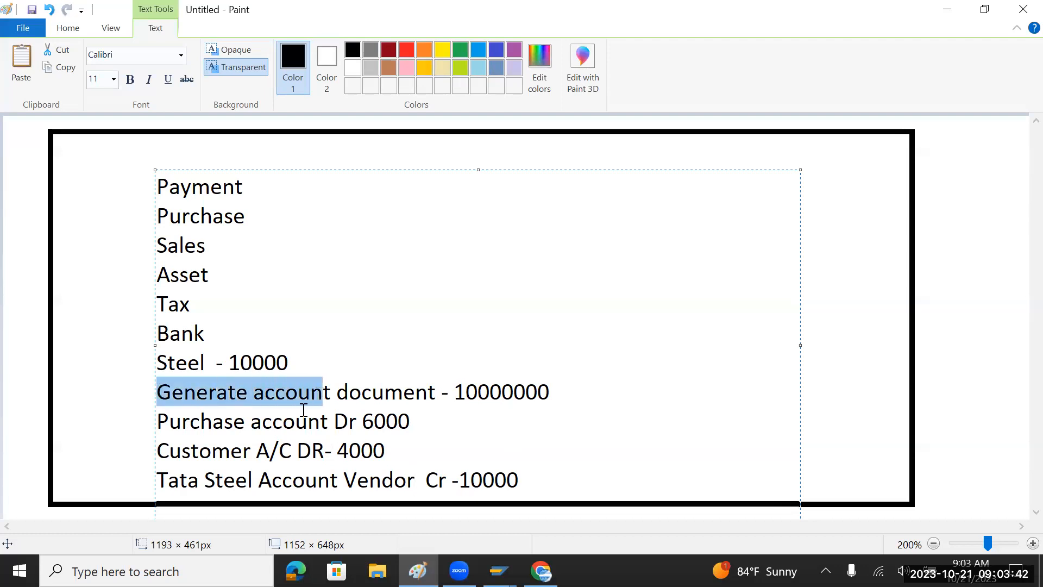
left_click_drag(158, 421, 399, 423)
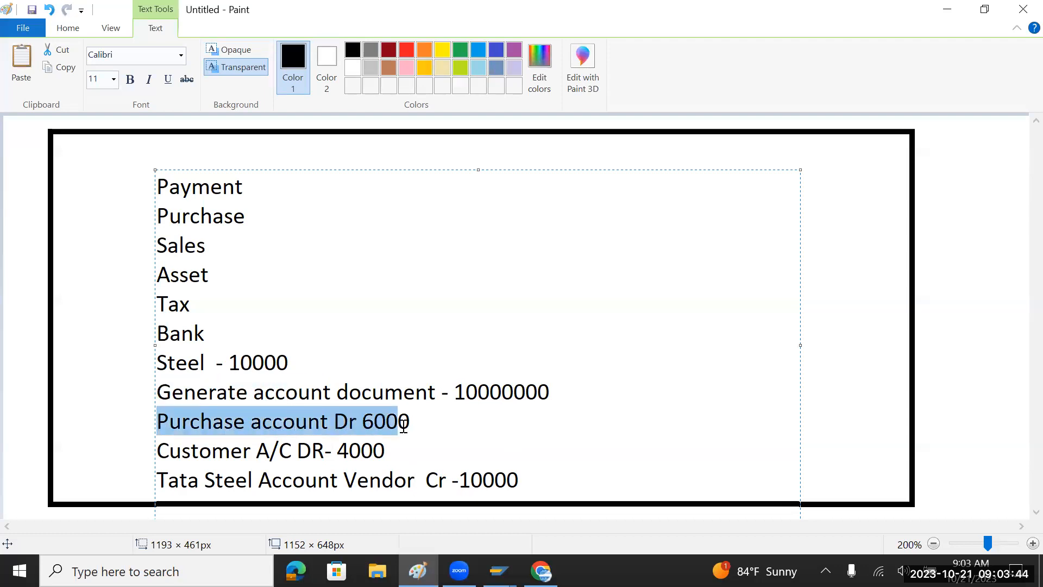
left_click_drag(159, 451, 383, 467)
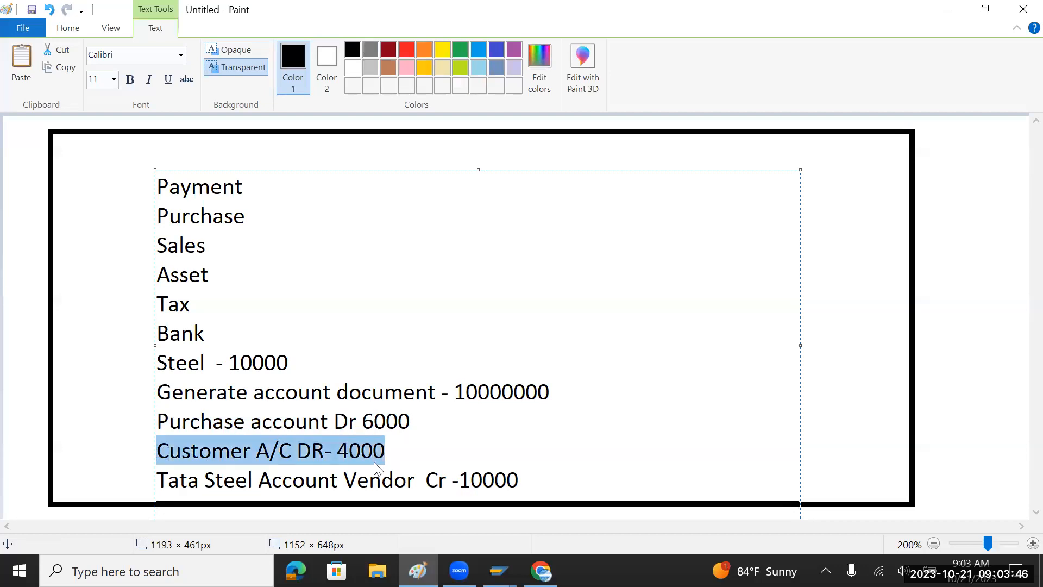
left_click_drag(159, 478, 527, 492)
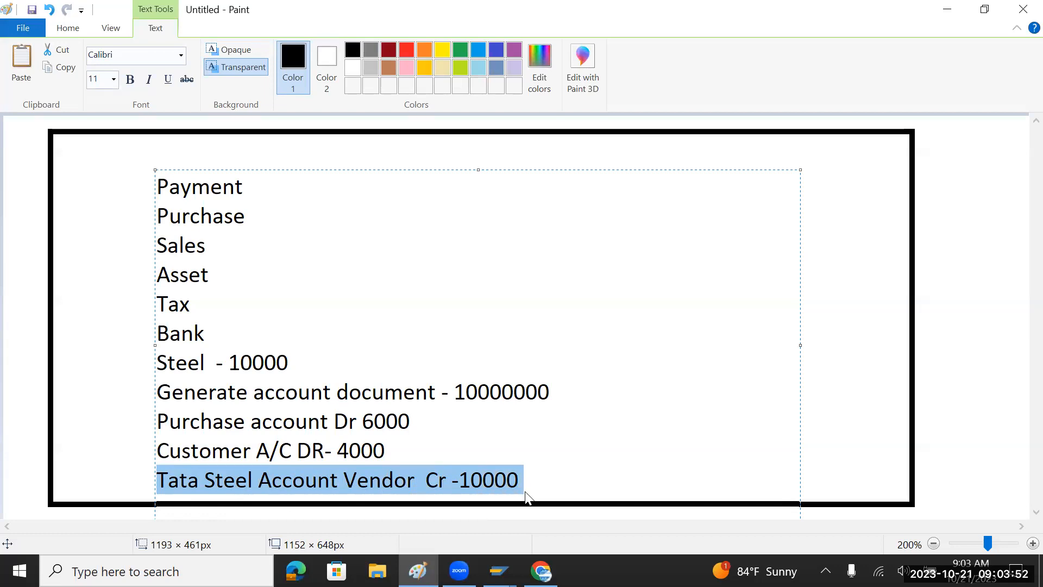
double_click(348, 421)
double_click(311, 451)
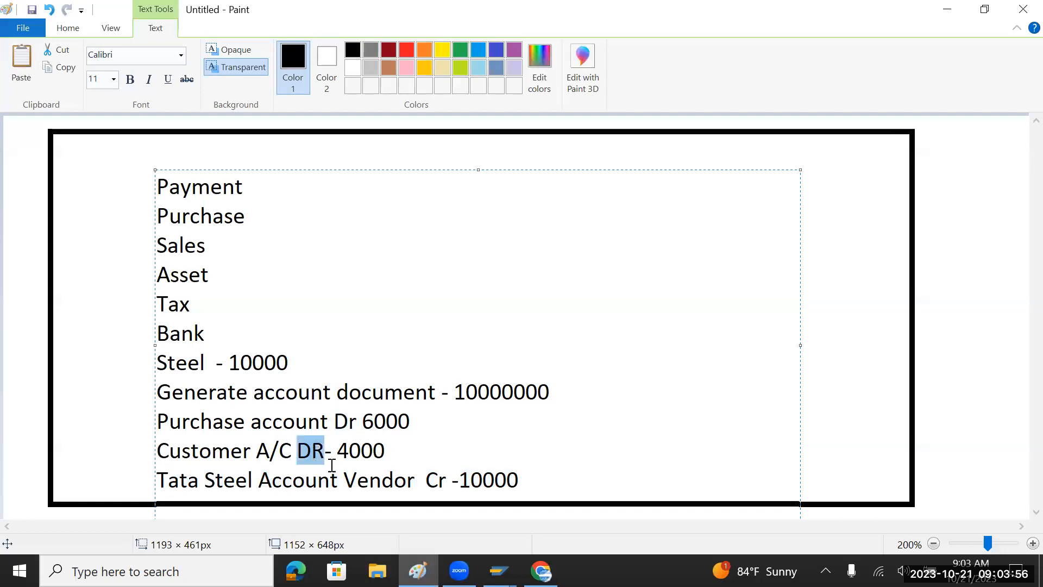
double_click(435, 482)
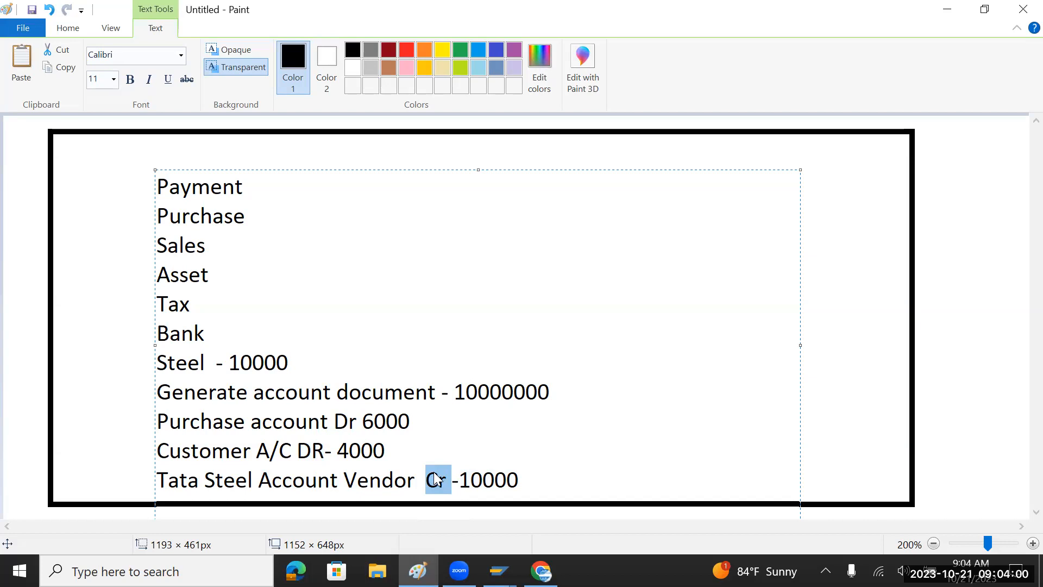
key("alt+Tab")
key("alt+Tab")
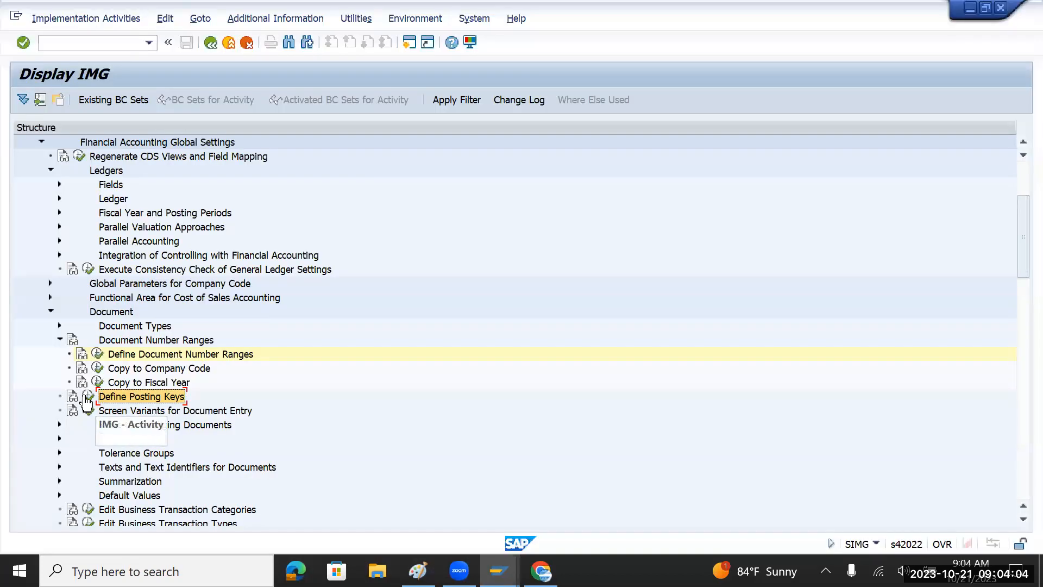
Run OB41, locate keys 40 and 50 (G/L account), and open key 40's details.
left_click(87, 396)
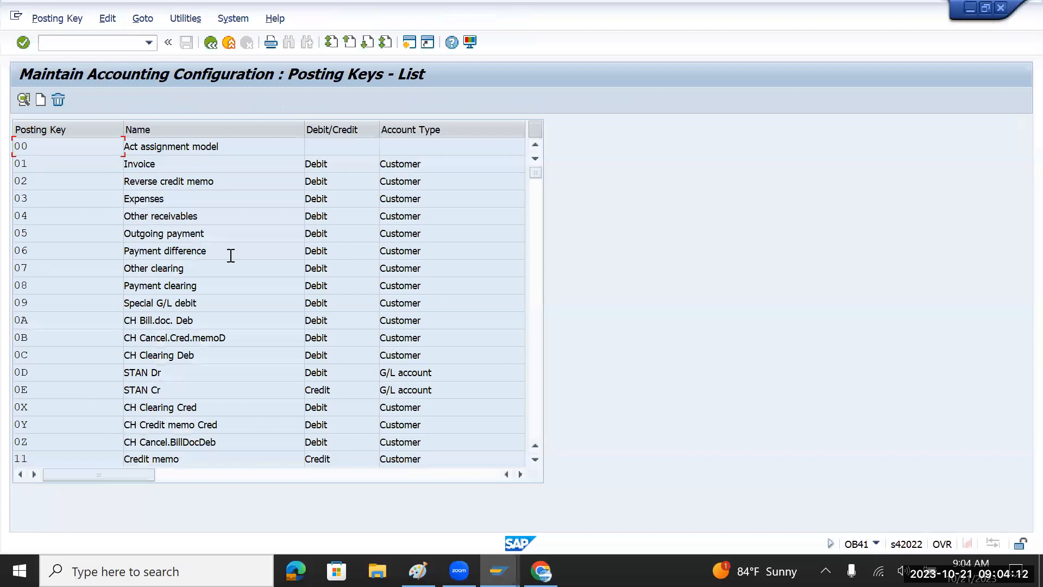
scroll(233, 253, "down", 1)
scroll(233, 254, "down", 5)
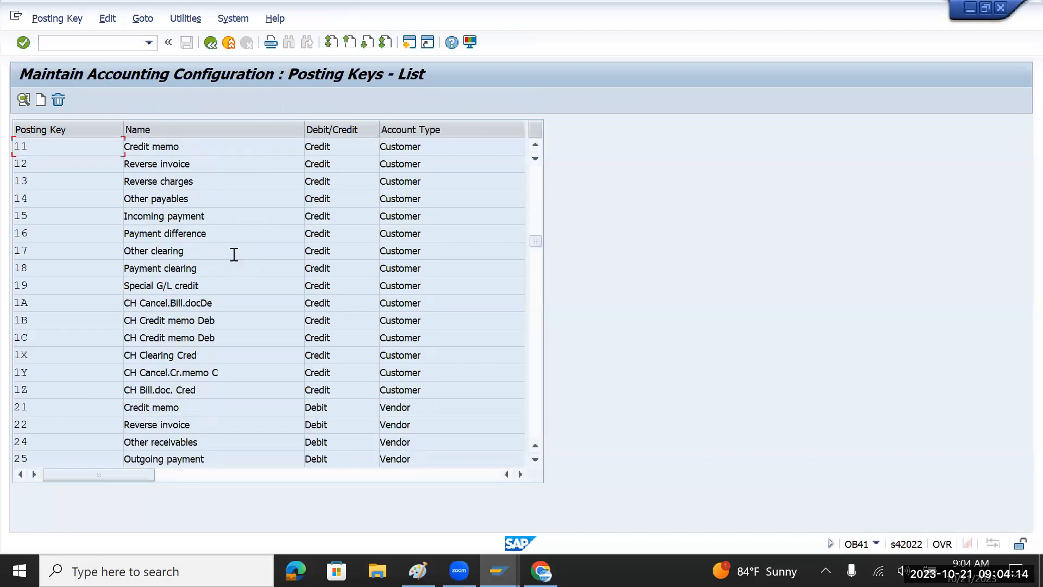
scroll(233, 254, "down", 7)
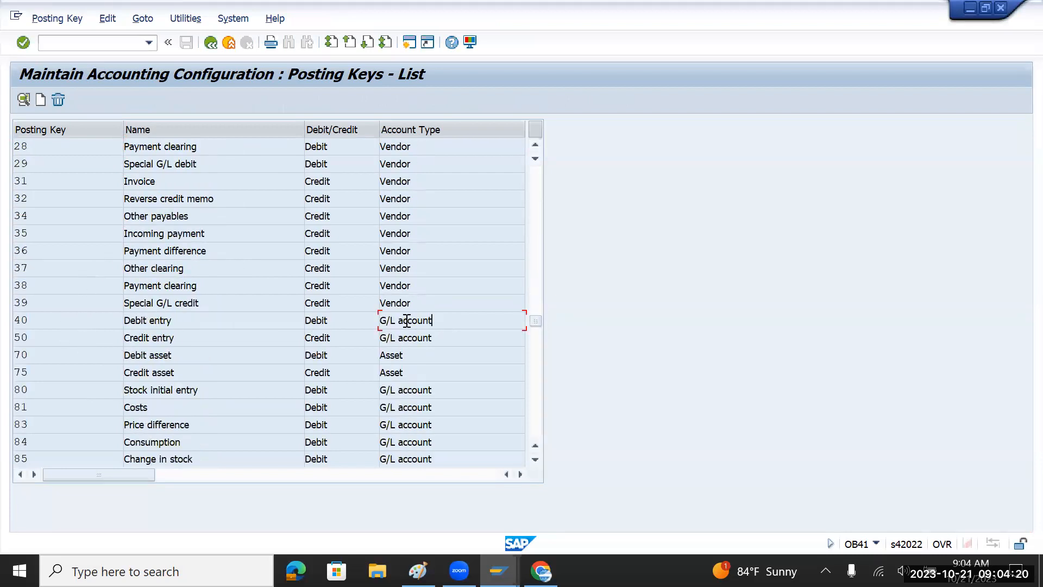
left_click_drag(448, 323, 371, 320)
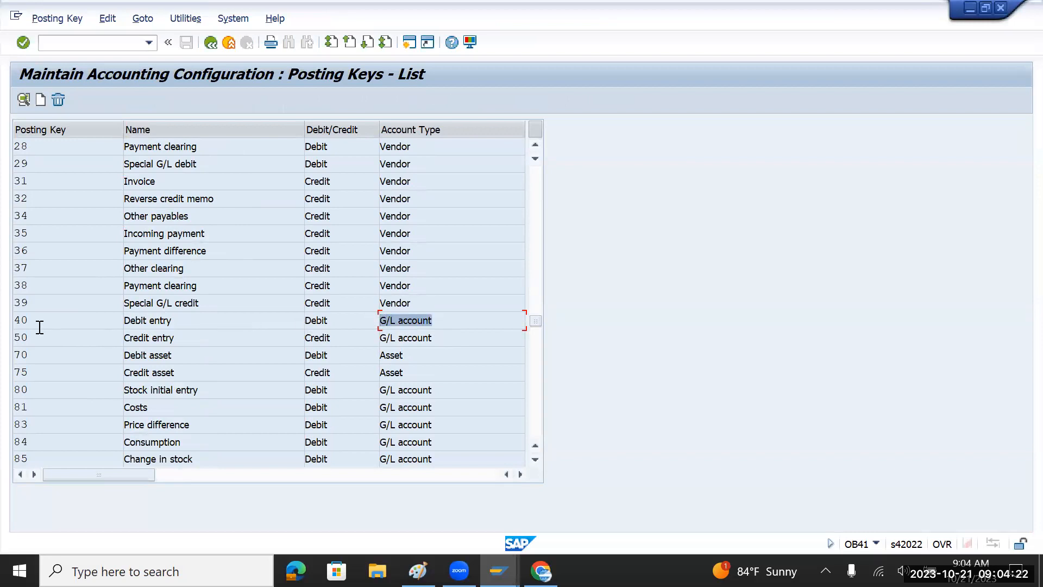
left_click_drag(31, 320, 10, 325)
left_click_drag(440, 336, 379, 343)
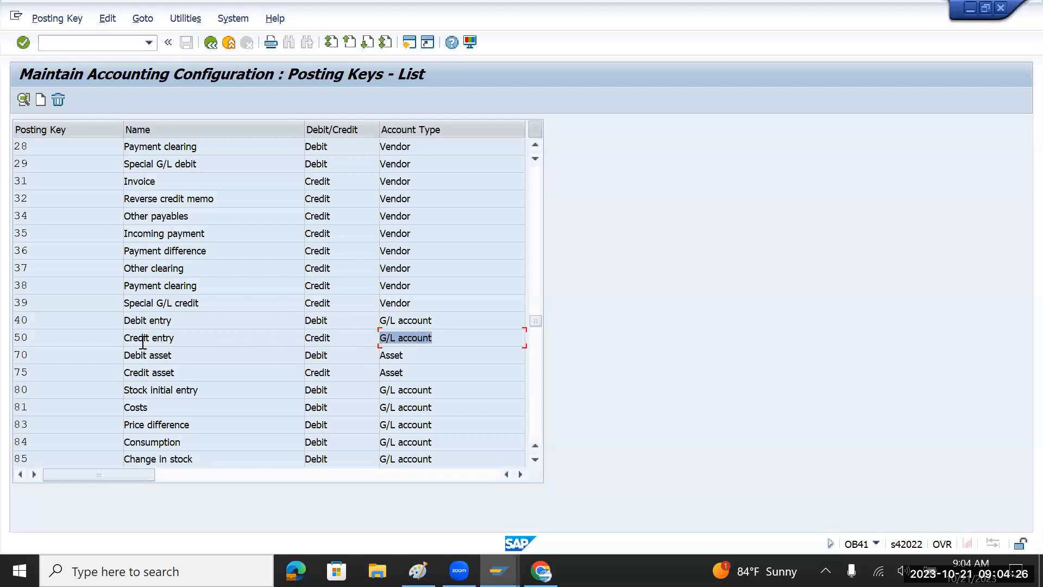
left_click_drag(37, 340, 17, 338)
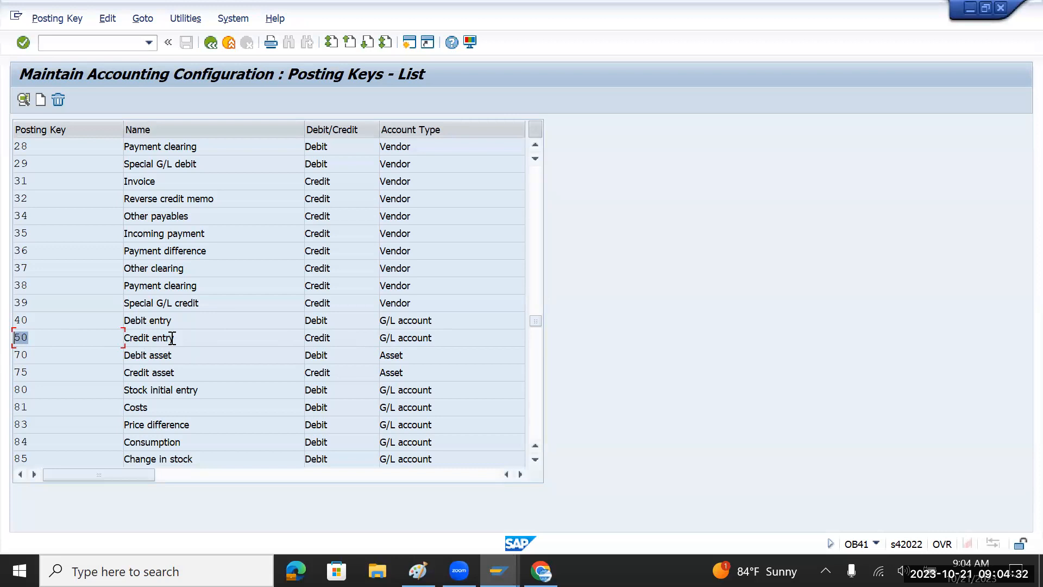
double_click(182, 320)
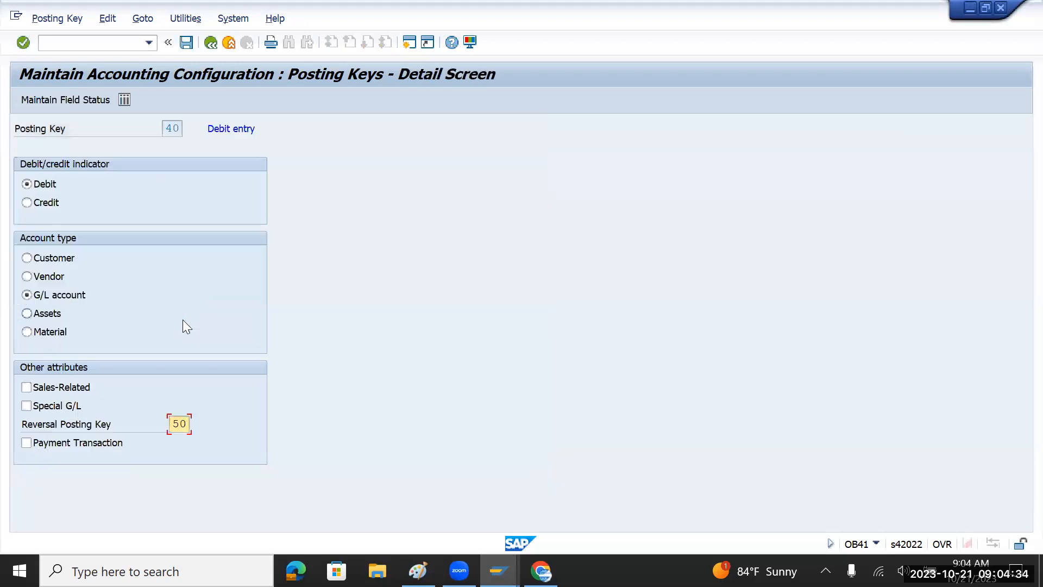
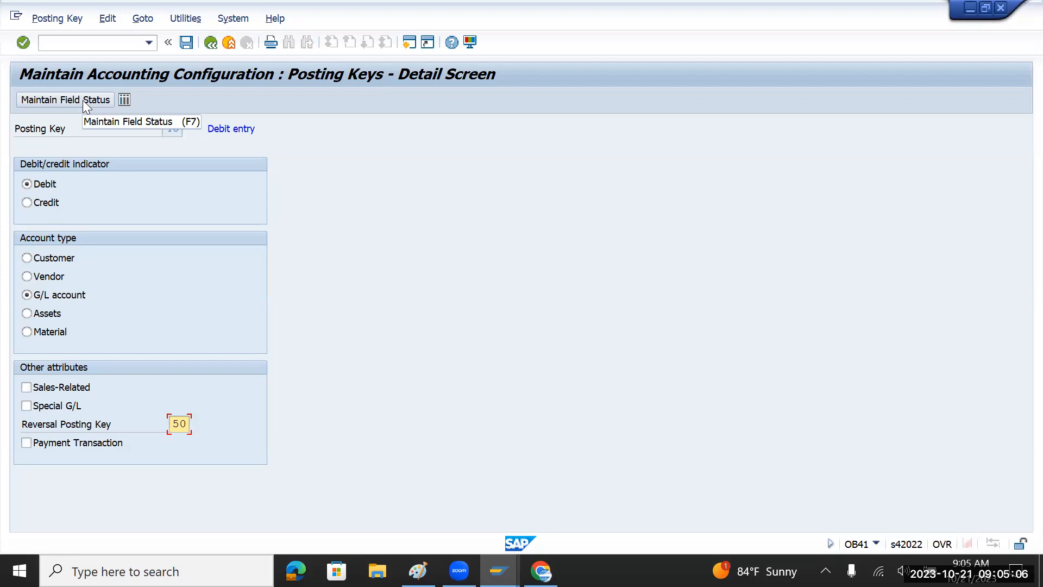
Make Cost center an optional entry in key 40's Additional account assignments field status.
left_click(83, 100)
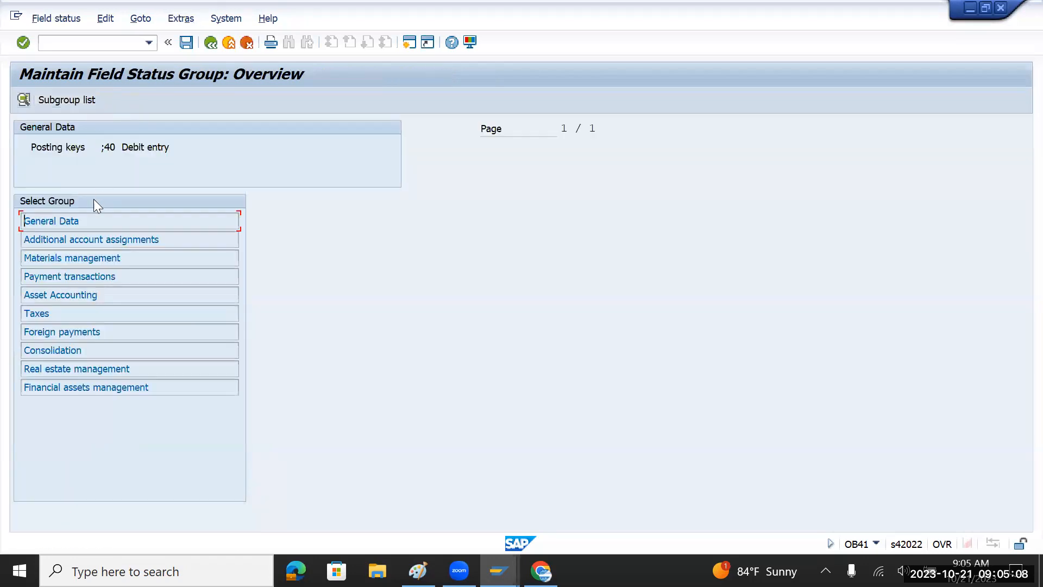
double_click(87, 240)
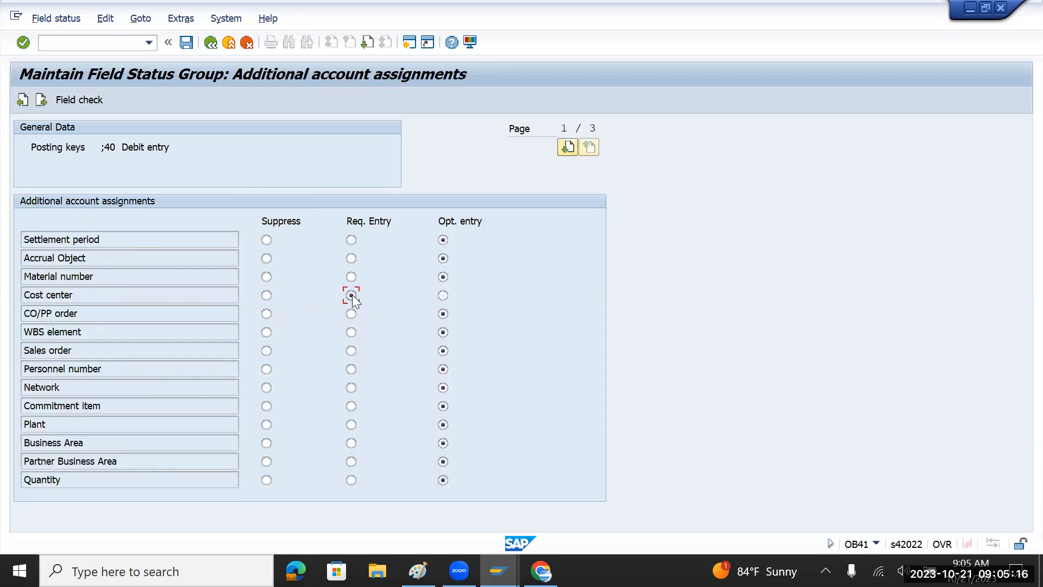
left_click(443, 295)
left_click(267, 296)
left_click(448, 296)
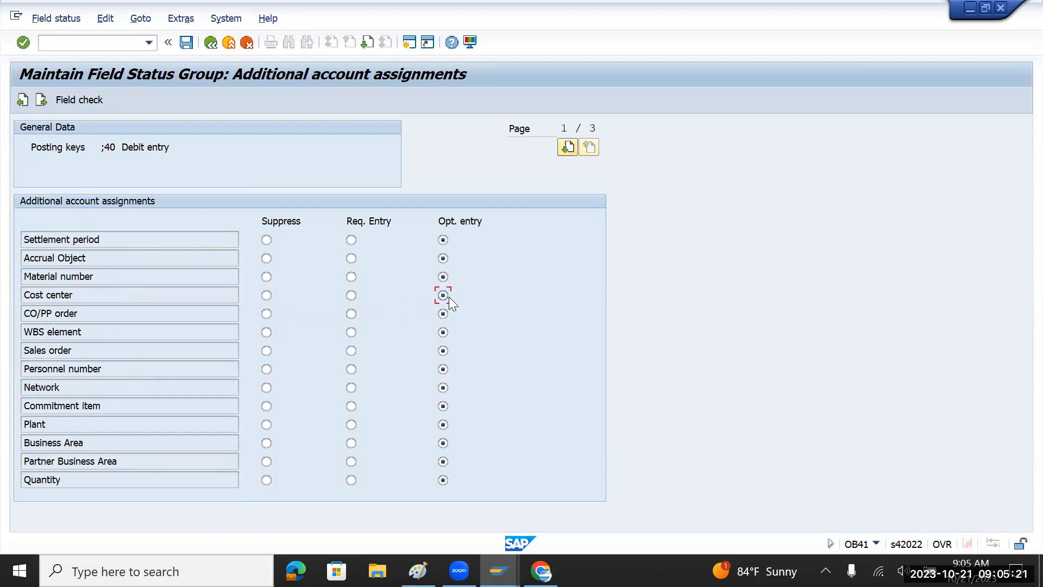
left_click(210, 44)
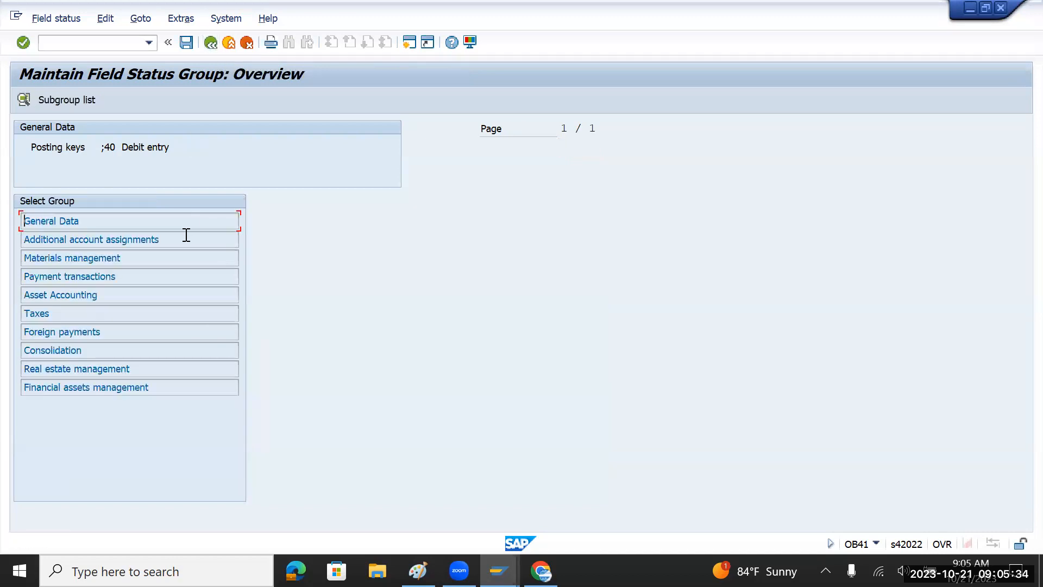
left_click(211, 45)
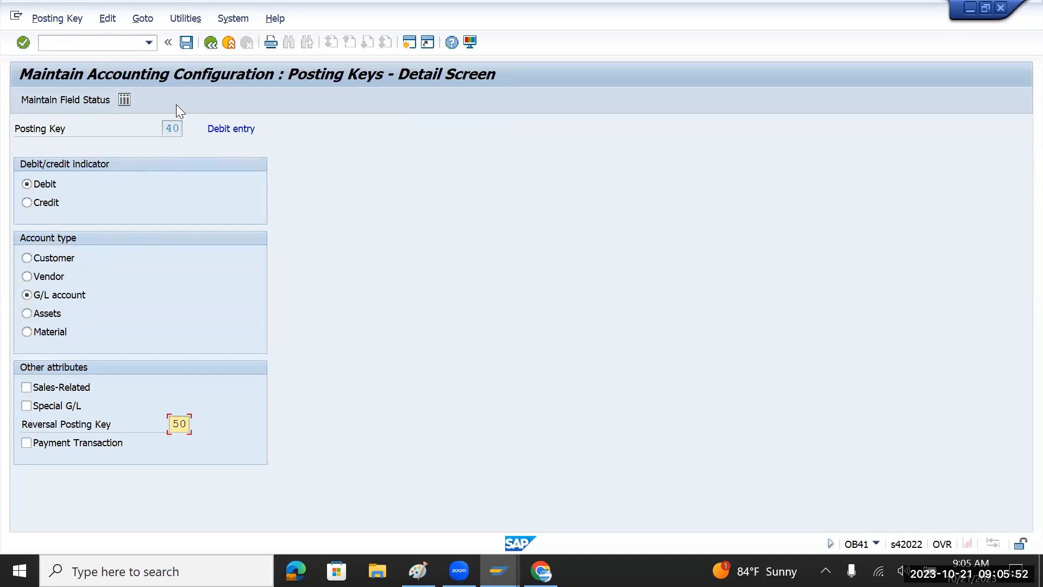
Back in the posting keys list, compare key 70's Asset account type with key 21's Debit side.
left_click(211, 43)
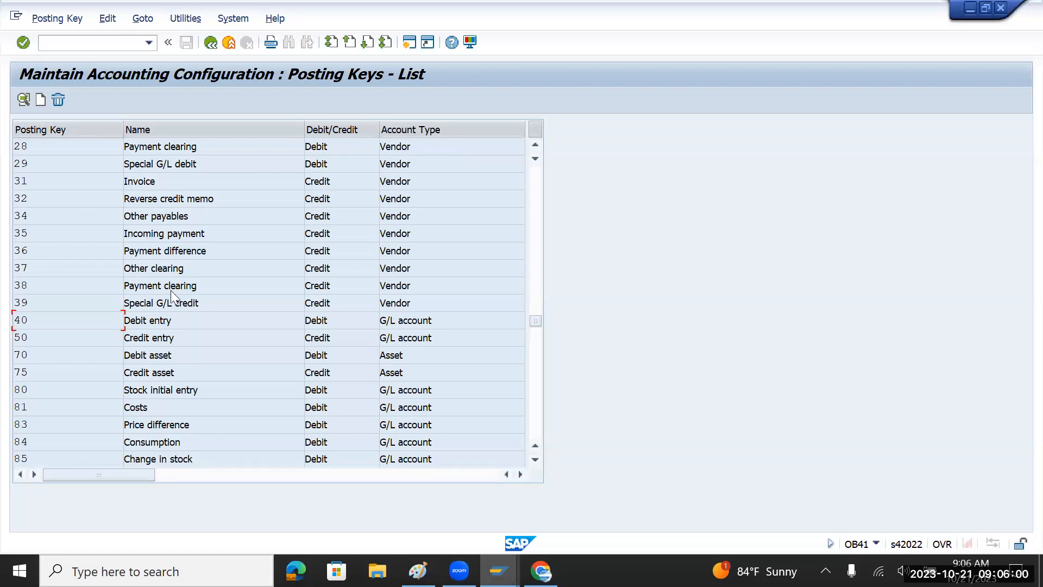
left_click_drag(420, 361, 361, 360)
left_click_drag(44, 354, 9, 375)
scroll(159, 354, "up", 2)
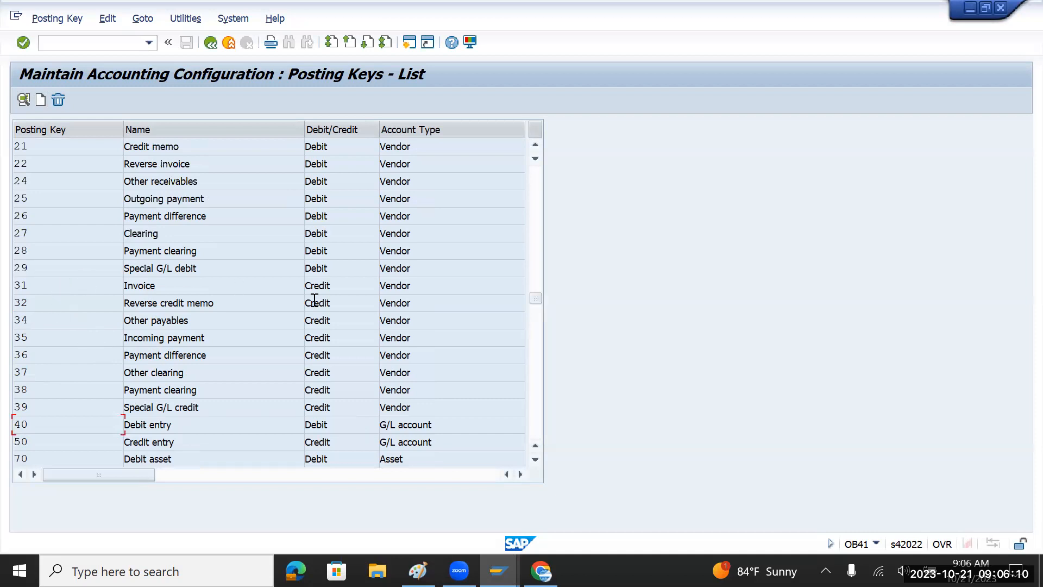
scroll(392, 310, "up", 2)
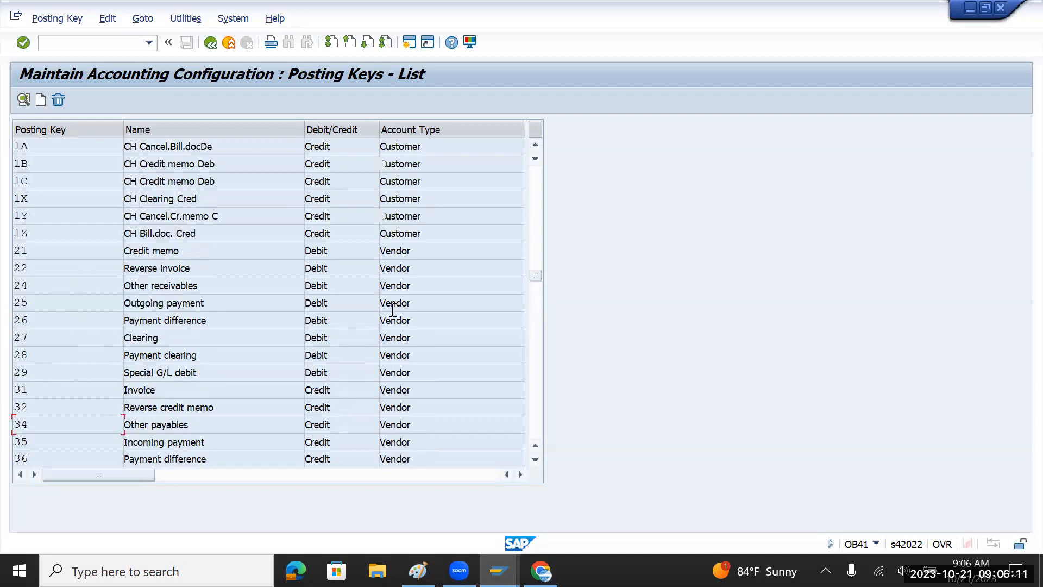
double_click(25, 250)
double_click(327, 251)
Compare key 31 (Invoice, Credit, Vendor) against key 21.
scroll(324, 302, "down", 1)
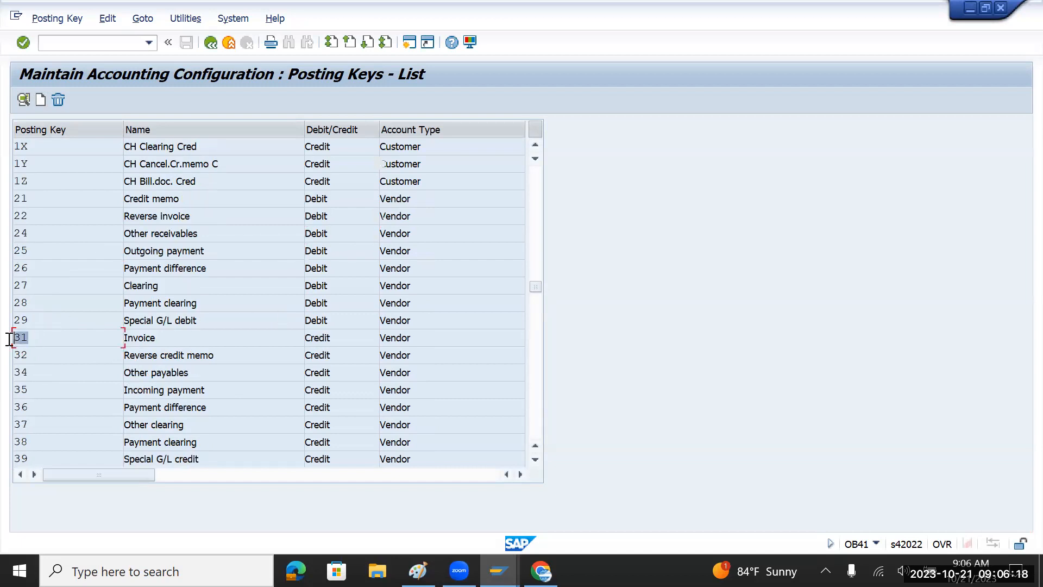
double_click(307, 342)
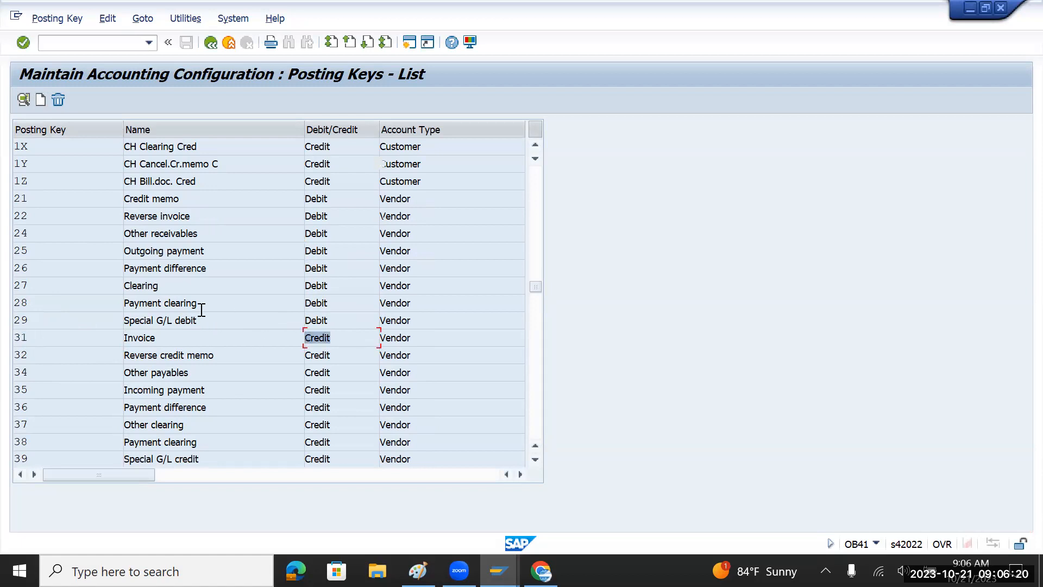
double_click(13, 200)
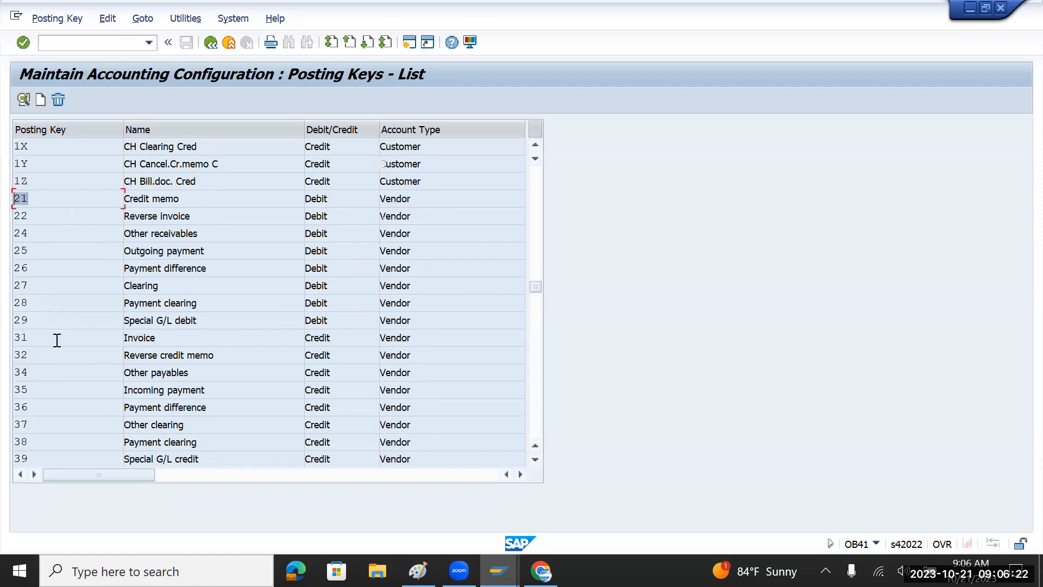
double_click(13, 338)
scroll(262, 333, "up", 1)
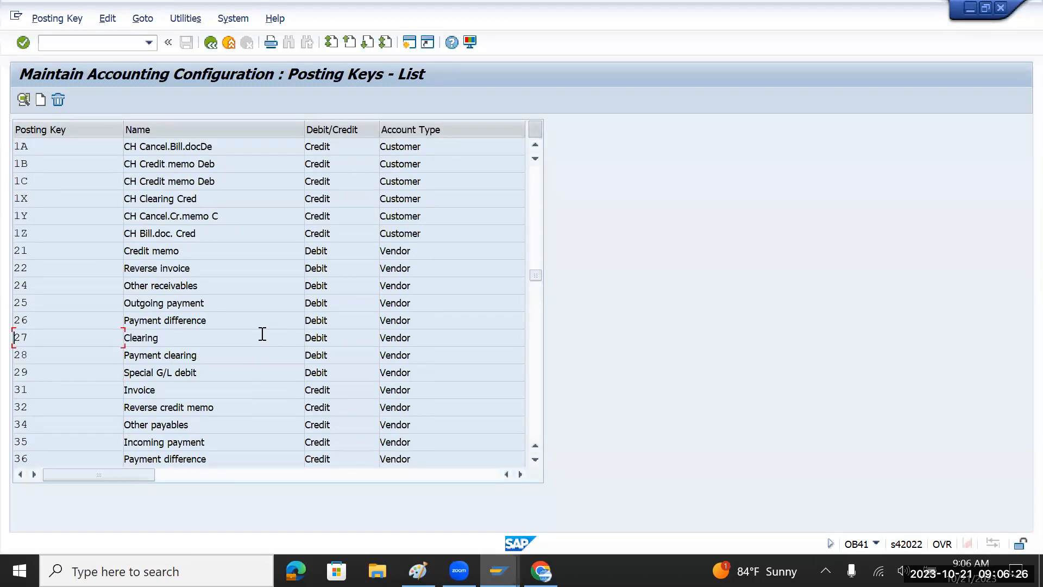
scroll(262, 334, "down", 1)
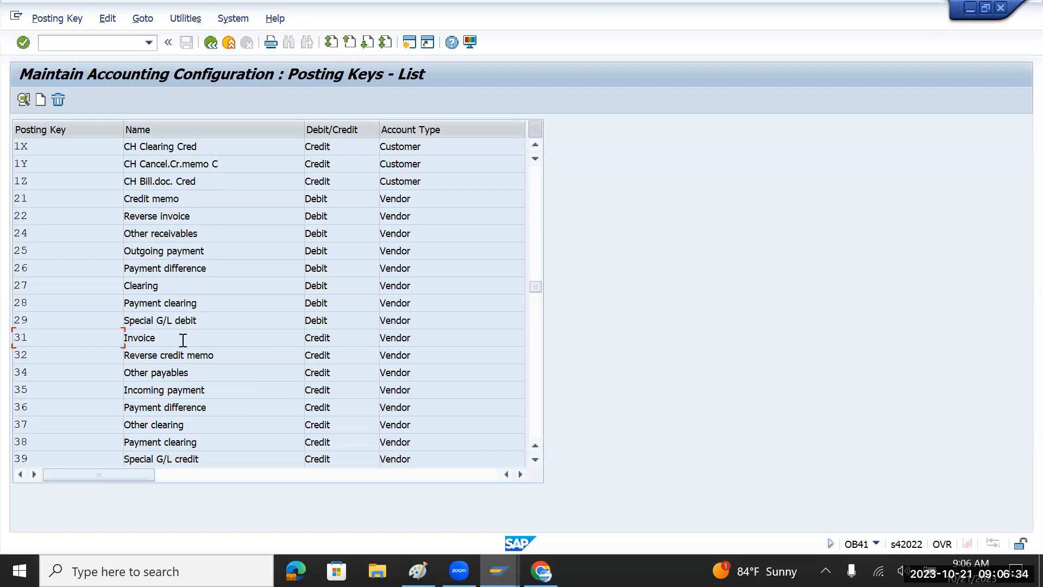
left_click_drag(166, 341, 118, 343)
left_click_drag(343, 341, 292, 341)
left_click_drag(422, 342, 364, 341)
left_click_drag(163, 338, 103, 338)
Compare key 01's Debit indicator with the Credit indicators of keys 11 and 12.
scroll(191, 295, "up", 5)
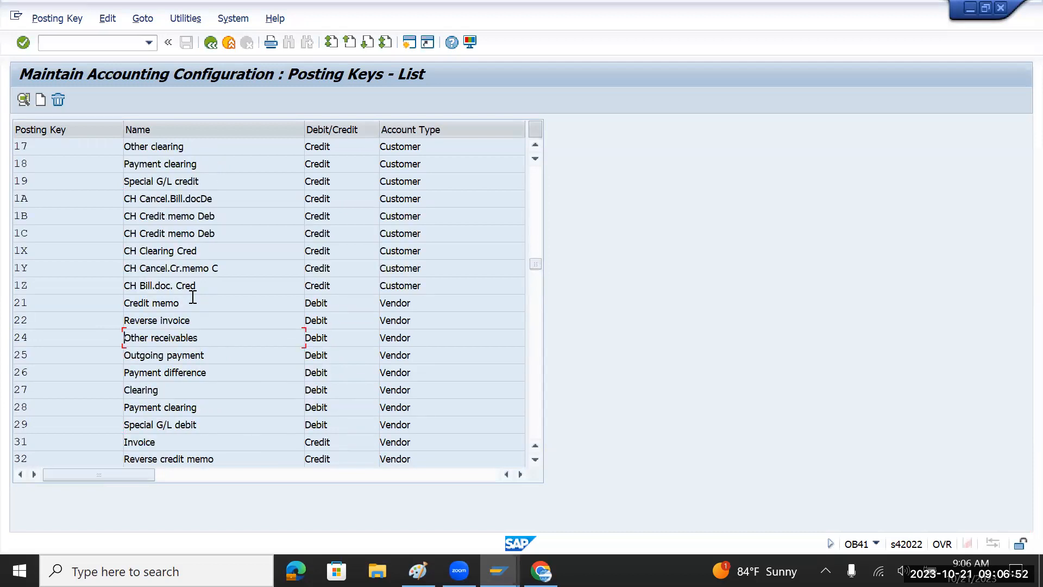
scroll(192, 296, "up", 3)
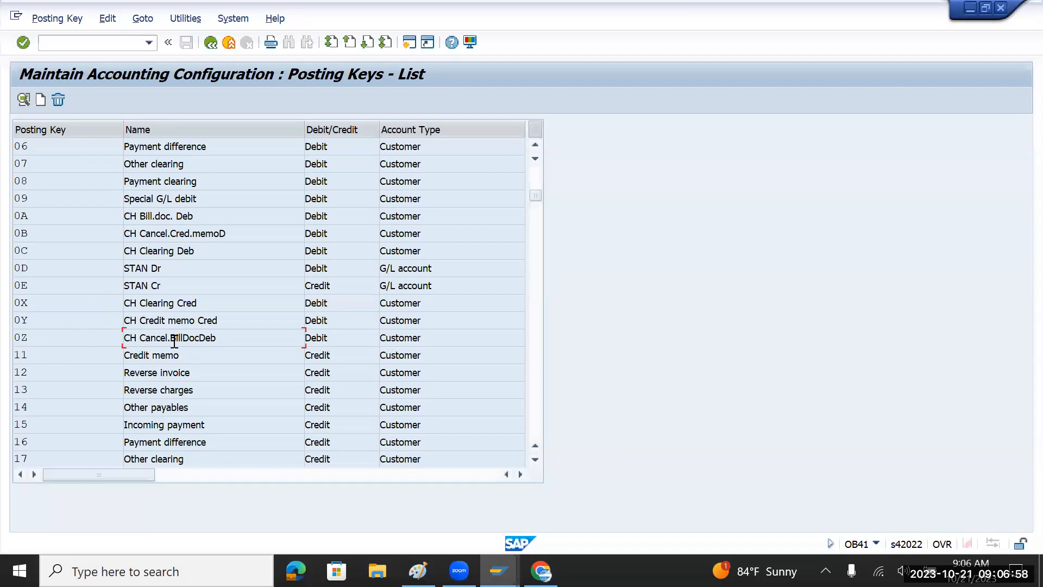
scroll(173, 341, "up", 1)
scroll(145, 246, "up", 1)
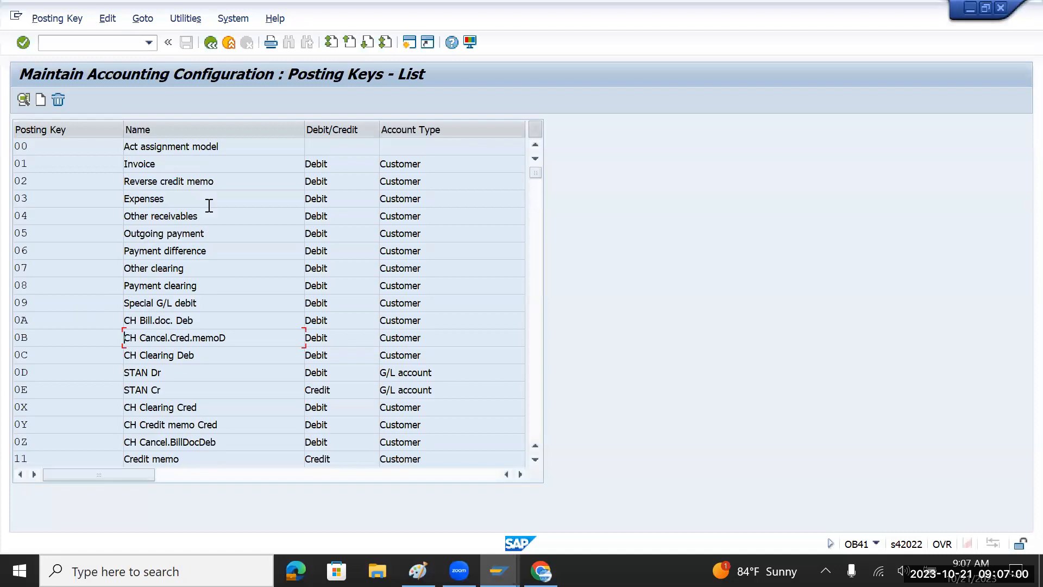
left_click(319, 162)
double_click(320, 162)
scroll(211, 189, "down", 1)
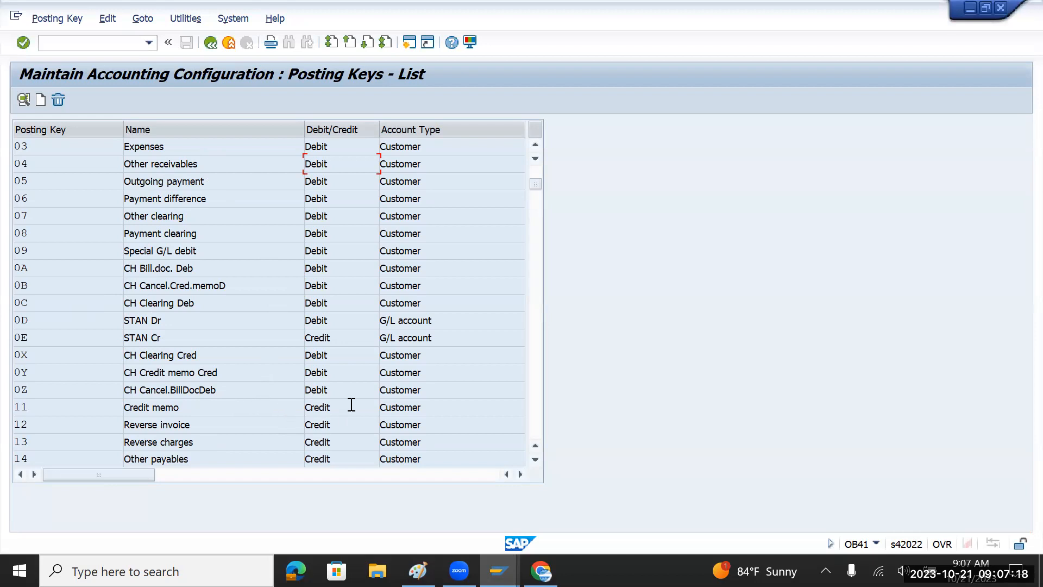
left_click_drag(345, 403, 290, 404)
left_click_drag(355, 425, 302, 424)
scroll(310, 336, "up", 1)
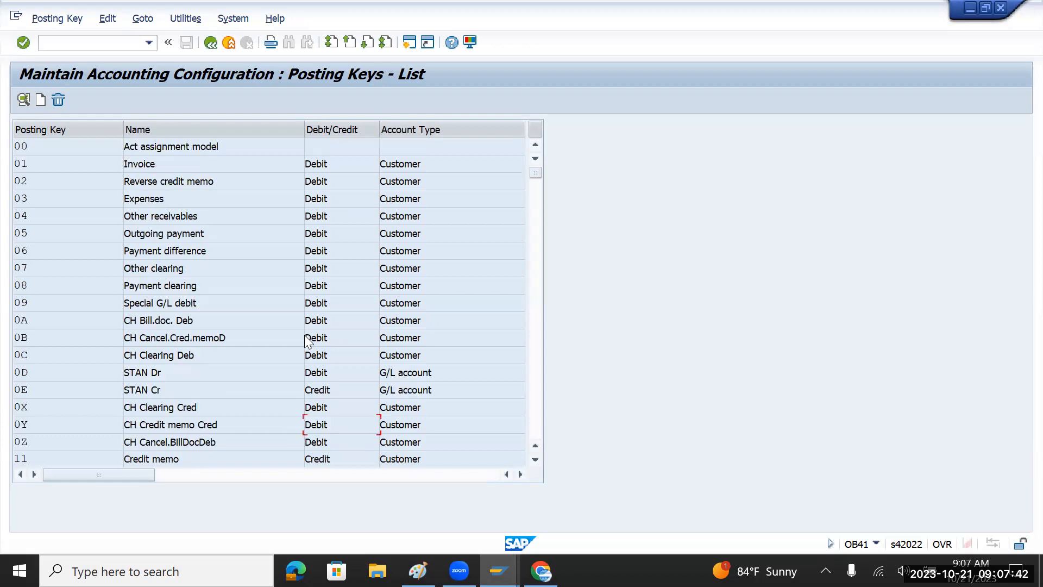
double_click(198, 165)
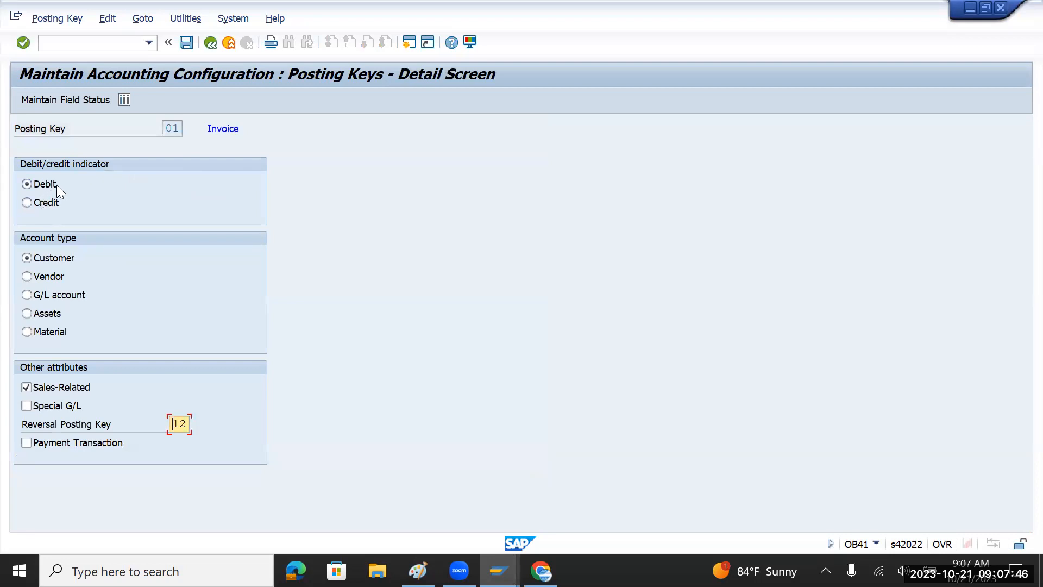
left_click(27, 202)
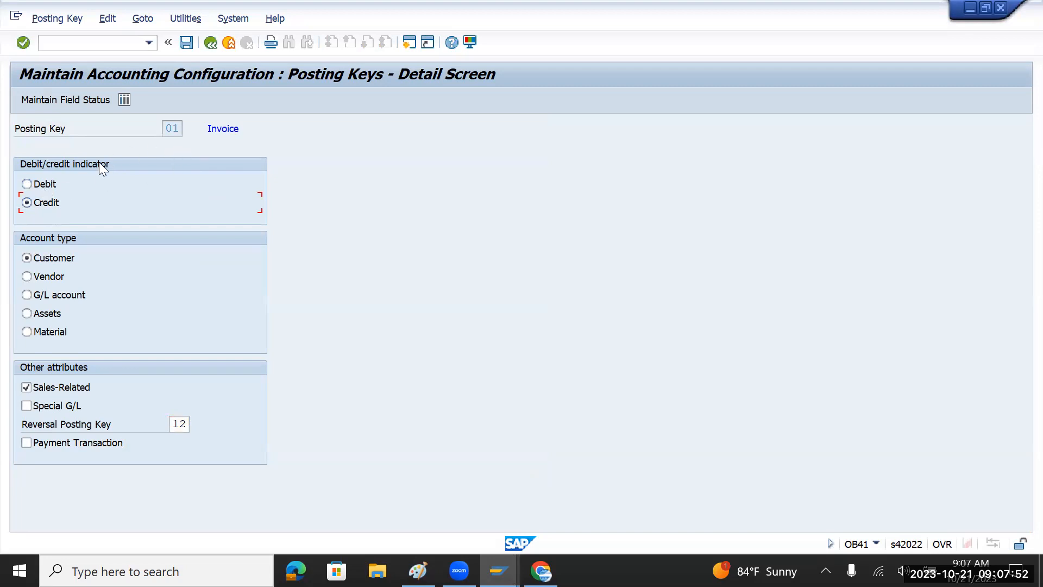
left_click(44, 187)
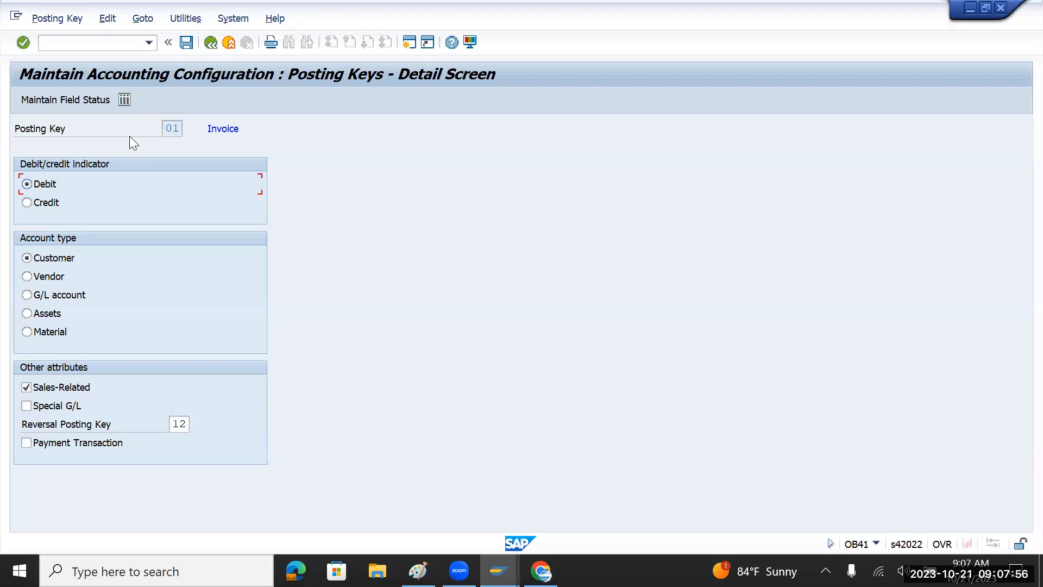
left_click(212, 46)
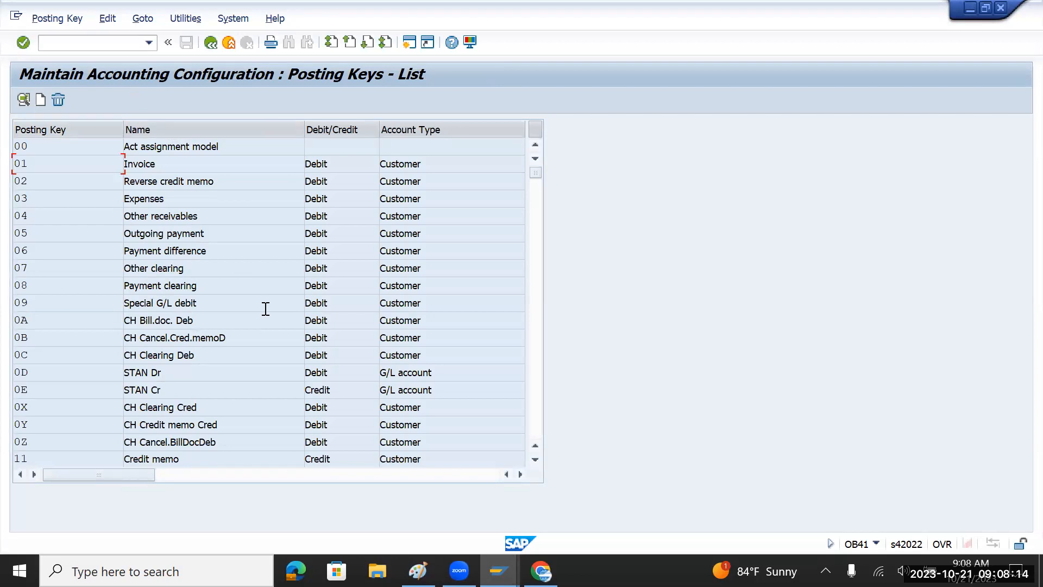
scroll(266, 309, "down", 7)
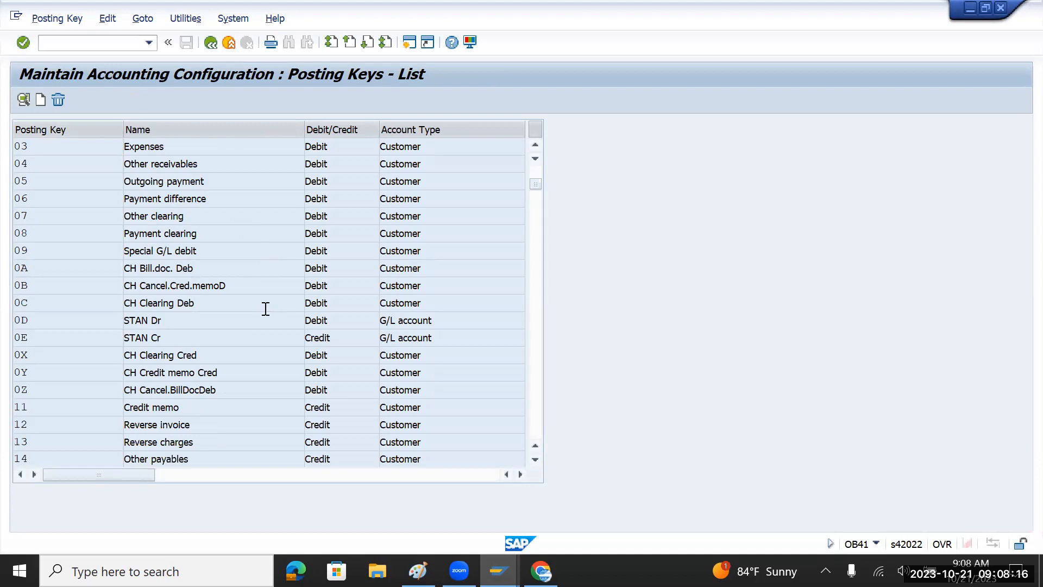
scroll(266, 308, "down", 2)
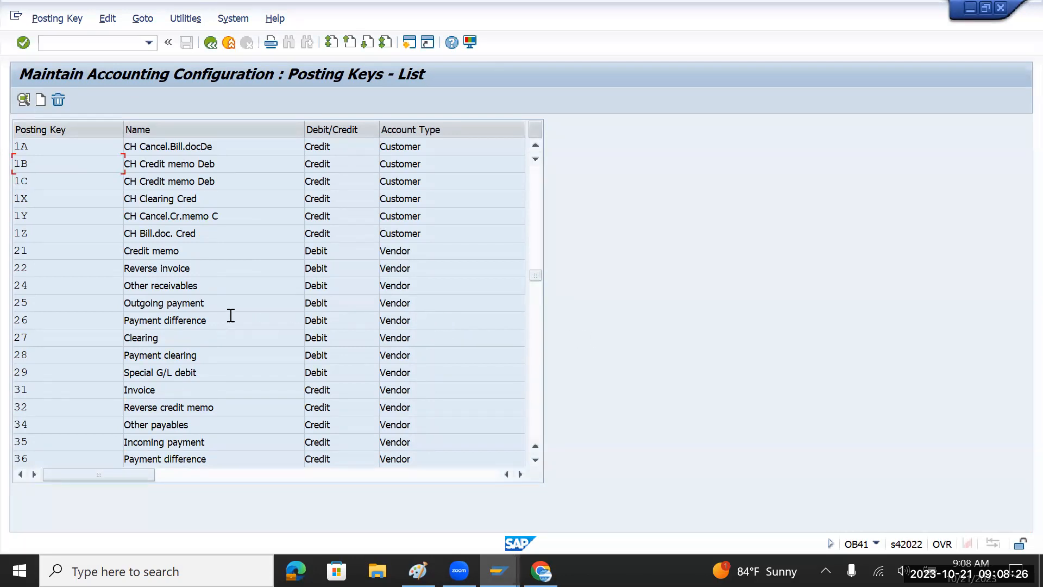
Back in the IMG, run Define Tolerance Groups for Employees under Document > Tolerance Groups.
left_click(211, 42)
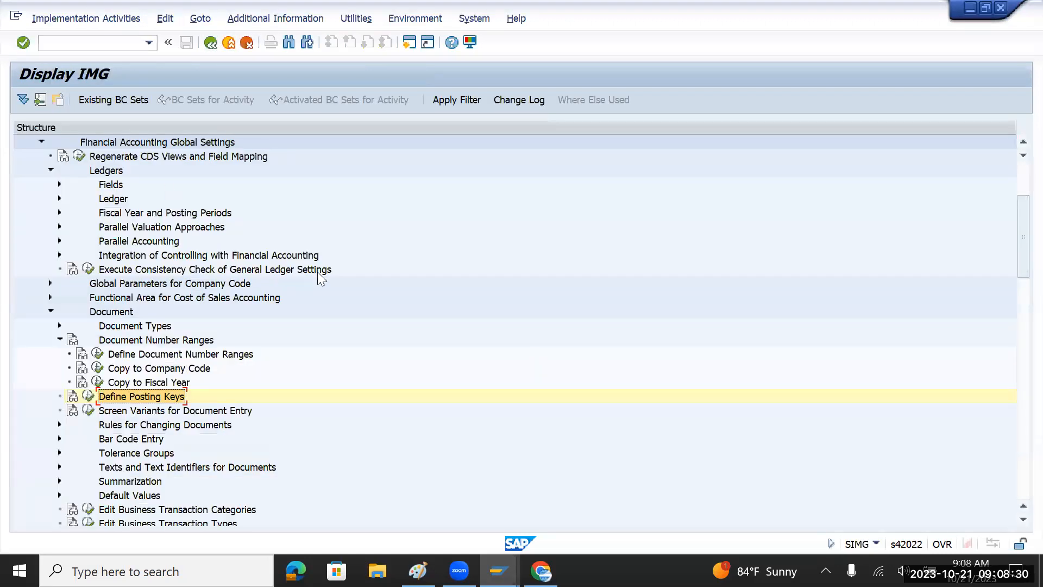
left_click(56, 340)
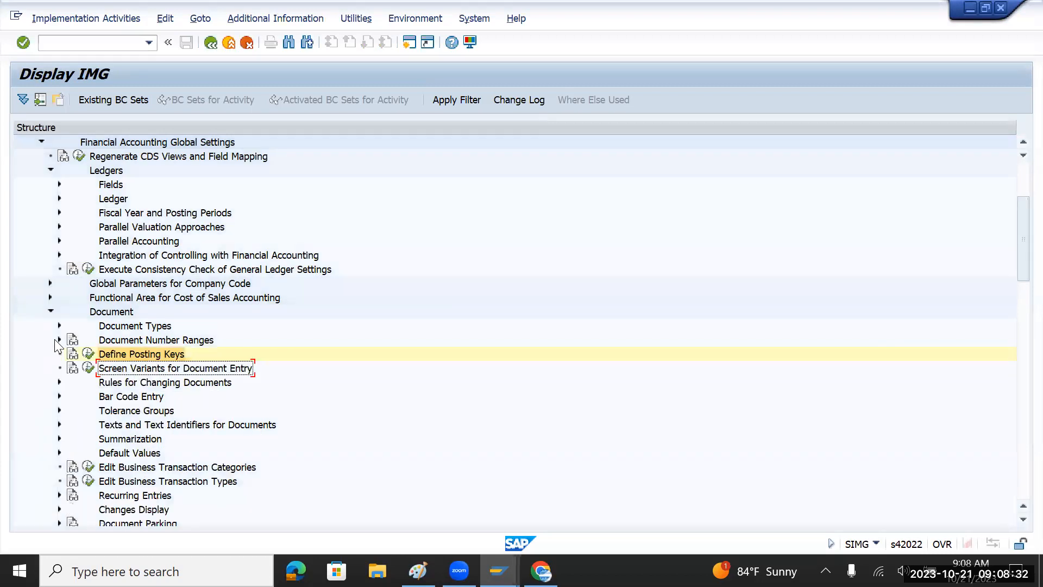
left_click(50, 311)
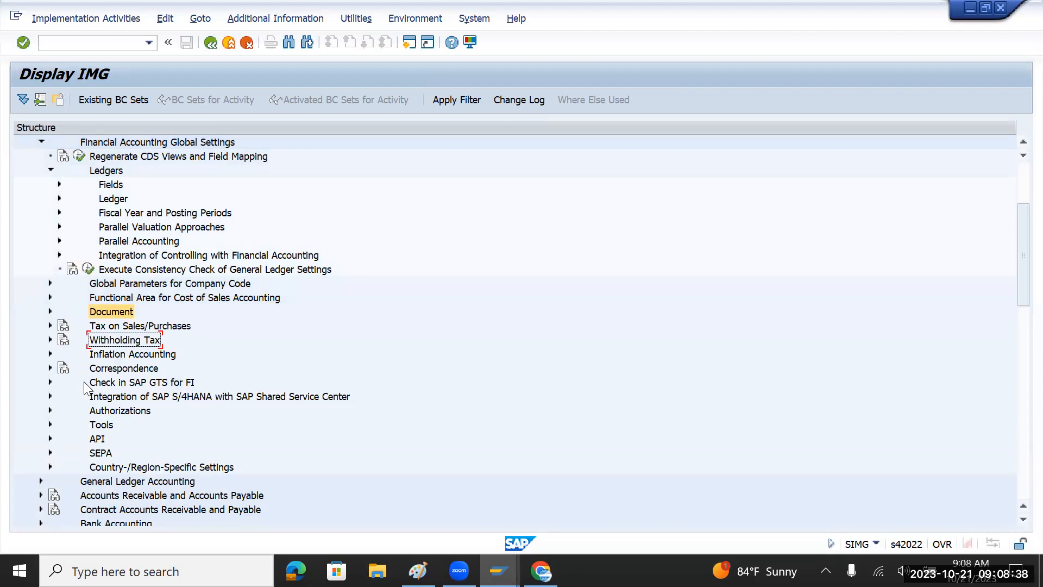
scroll(84, 387, "up", 2)
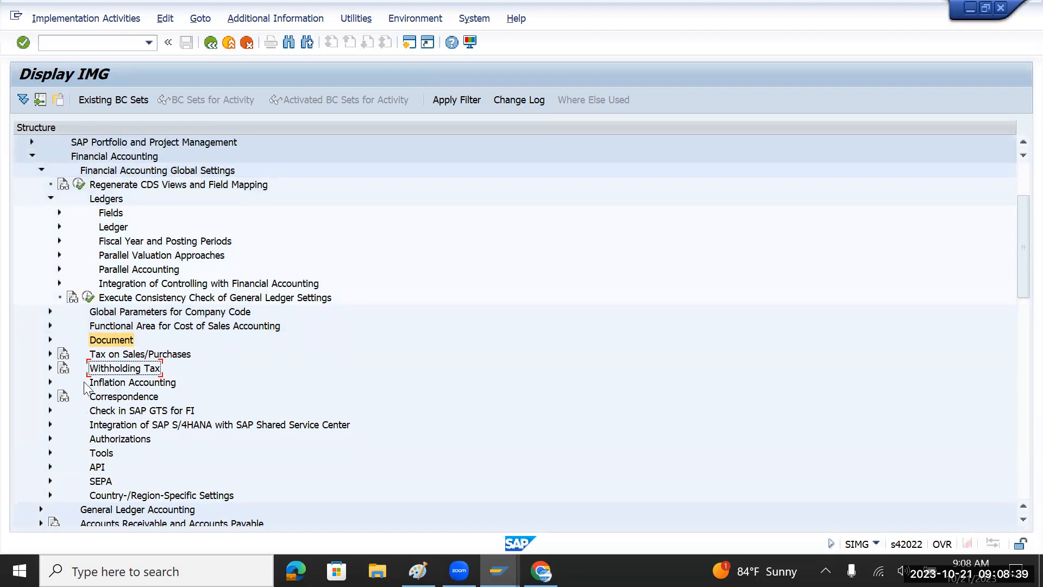
left_click(49, 340)
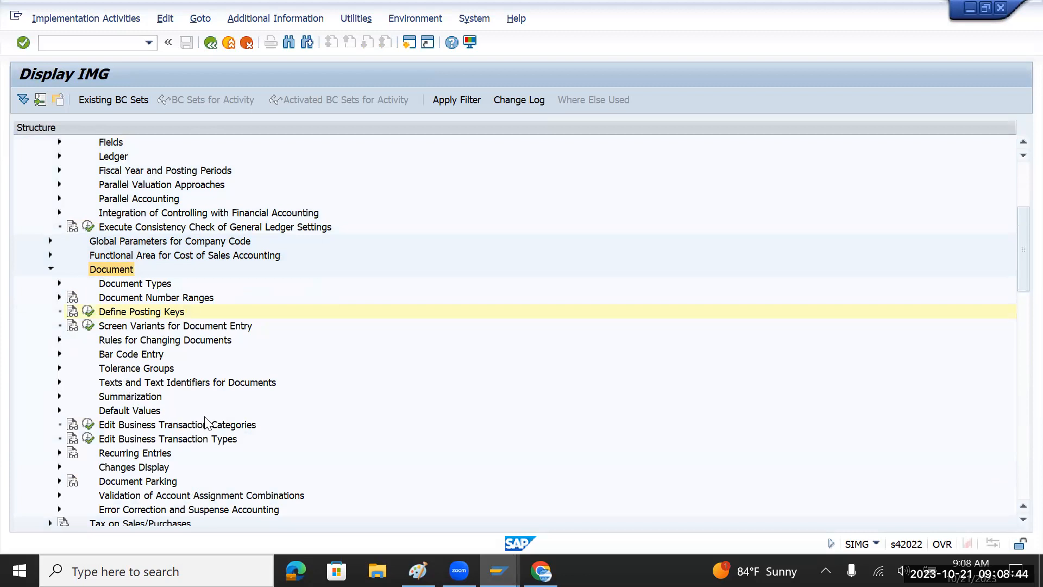
left_click(150, 371)
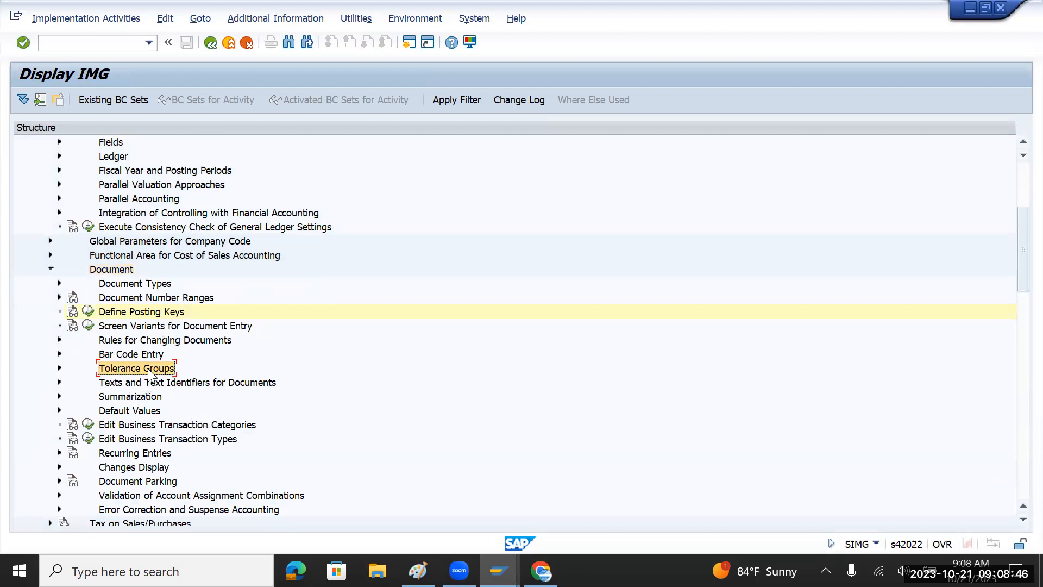
left_click(60, 368)
left_click(191, 383)
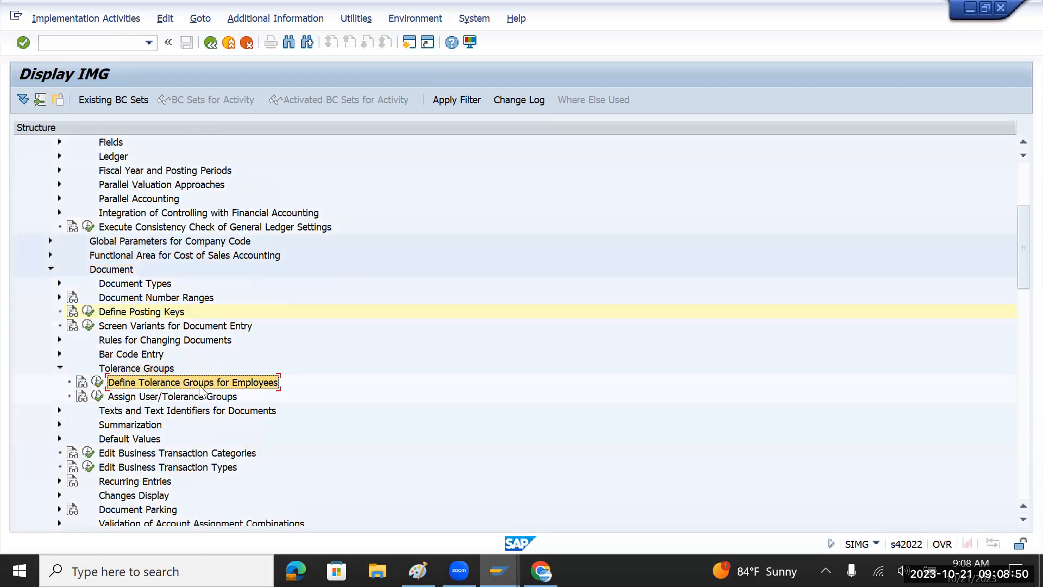
left_click(97, 395)
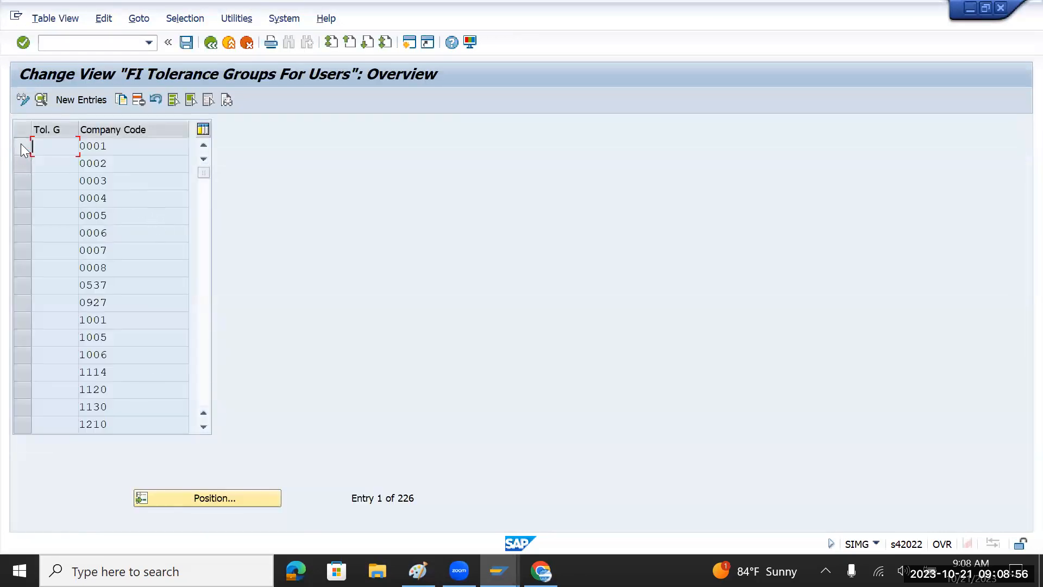
Copy company code 0001's tolerance group entry to a new entry for company code TMIN.
left_click(20, 144)
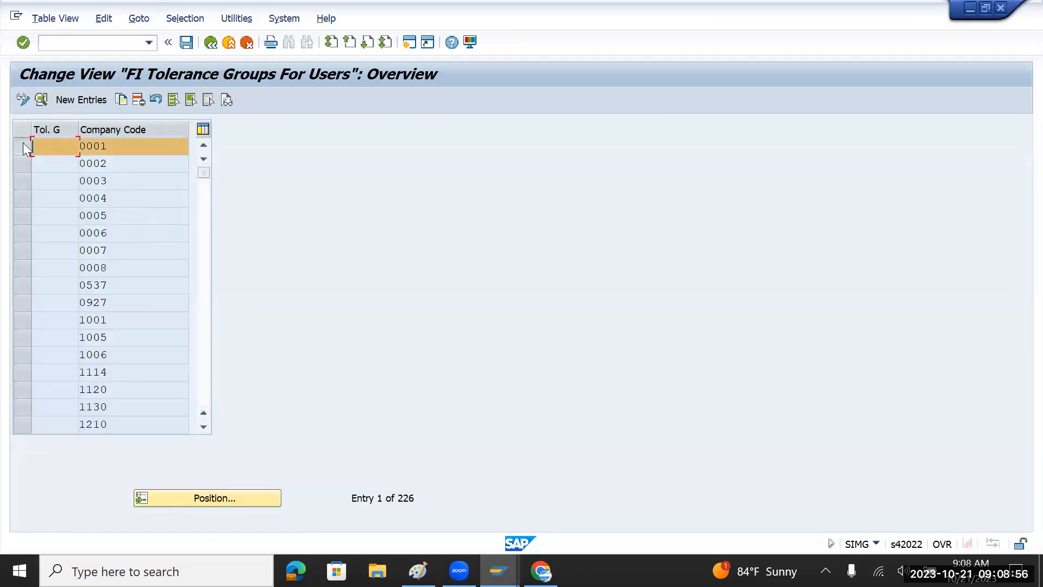
left_click(121, 100)
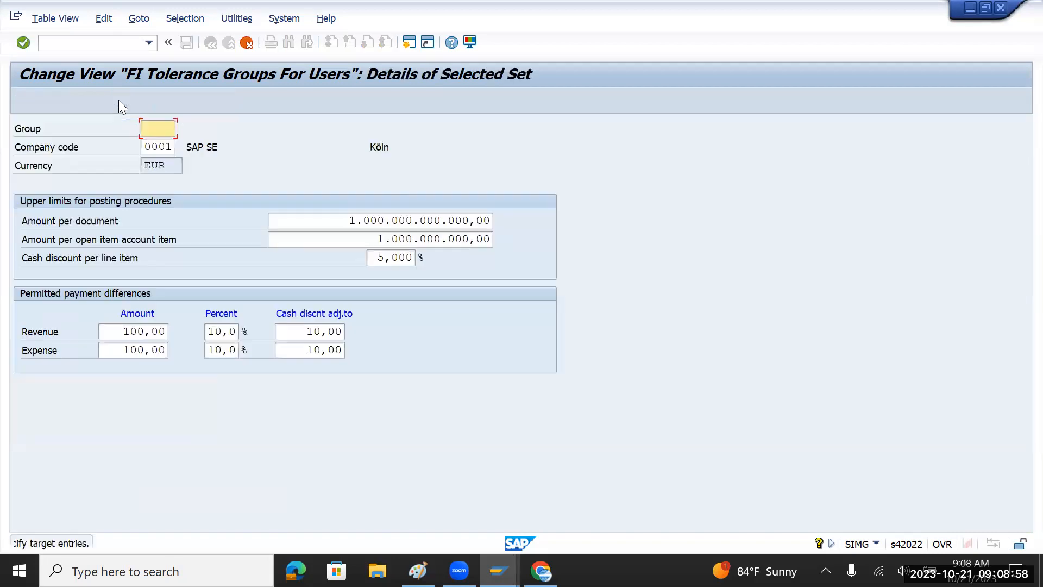
left_click(175, 148)
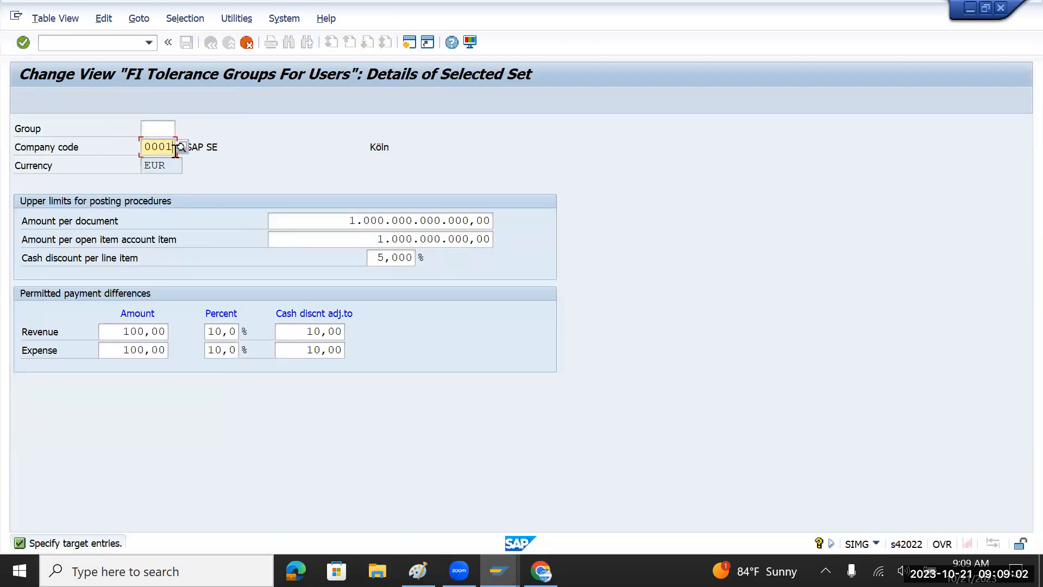
key("BackSpace")
key("BackSpace")
key("BackSpace")
key("BackSpace")
type("TM")
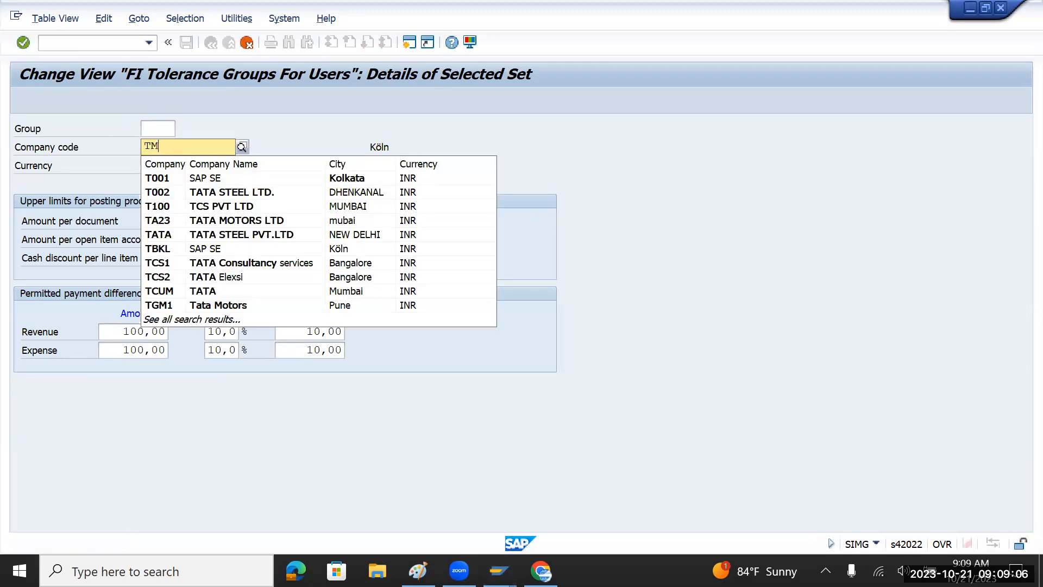
type("IN")
key("Return")
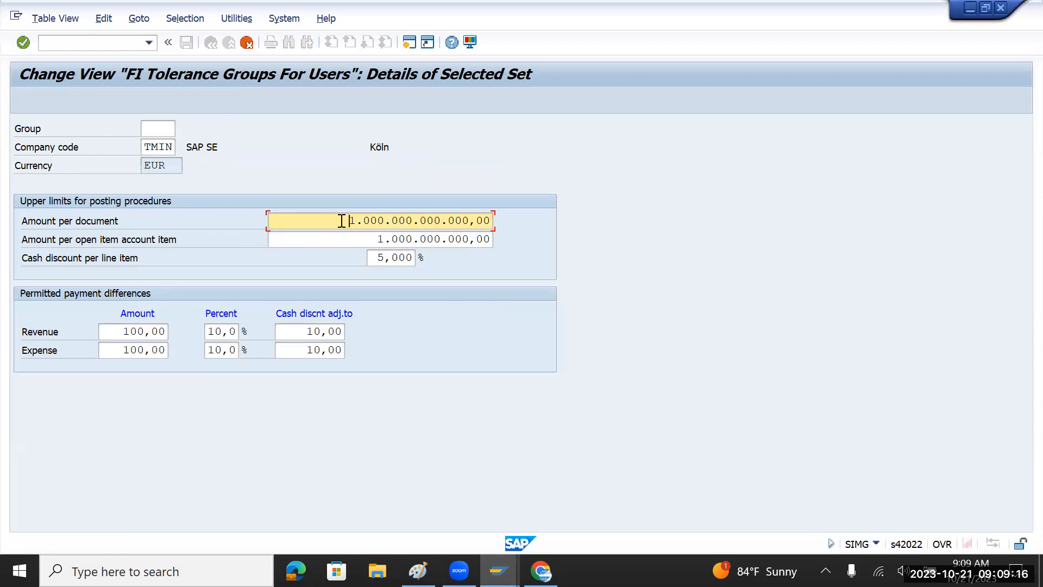
Review the TMIN amount per document and amount per open item account limits.
left_click_drag(341, 220, 519, 221)
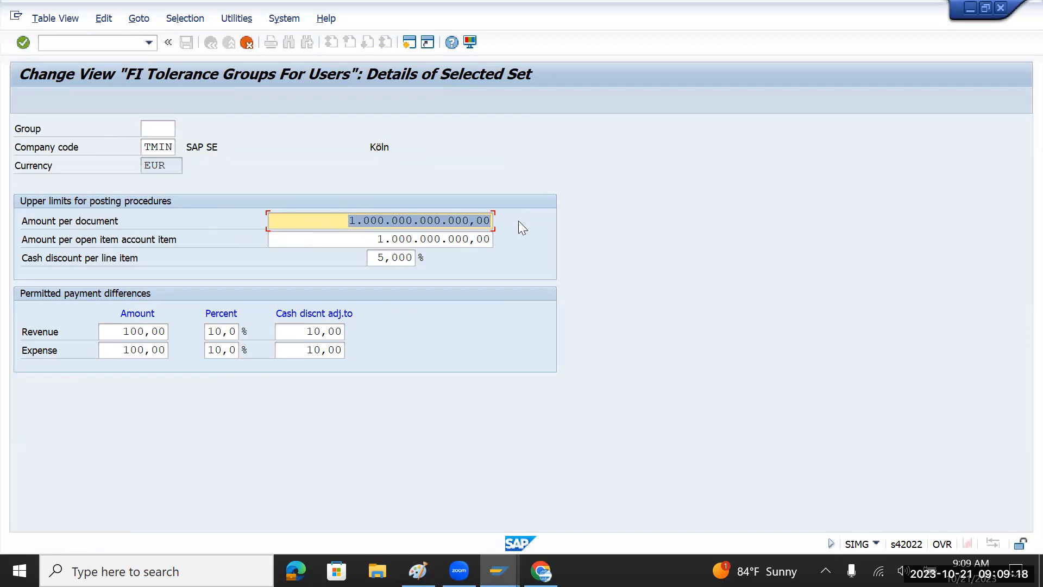
left_click_drag(361, 240, 519, 244)
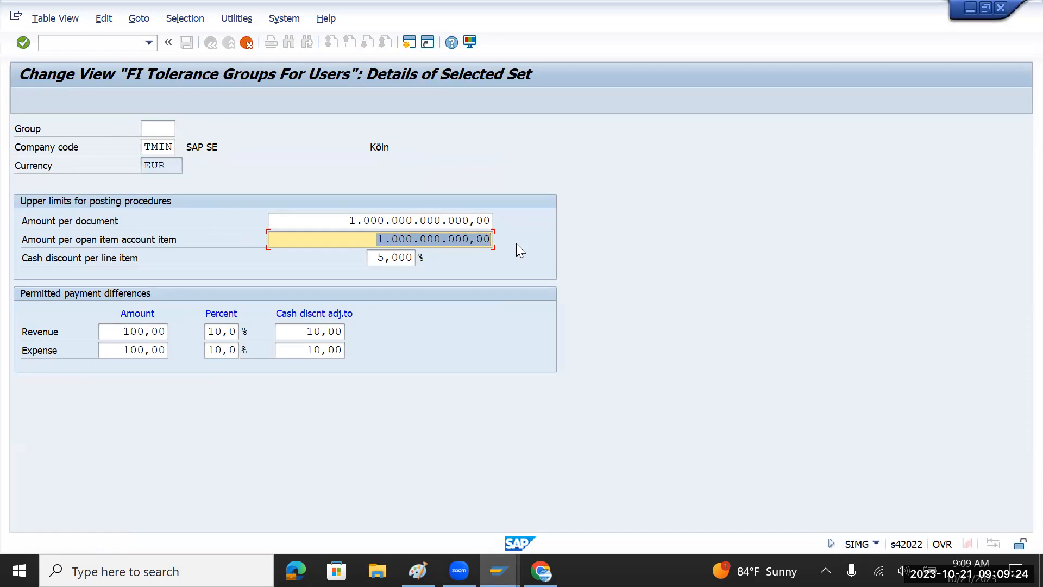
key("alt+Tab")
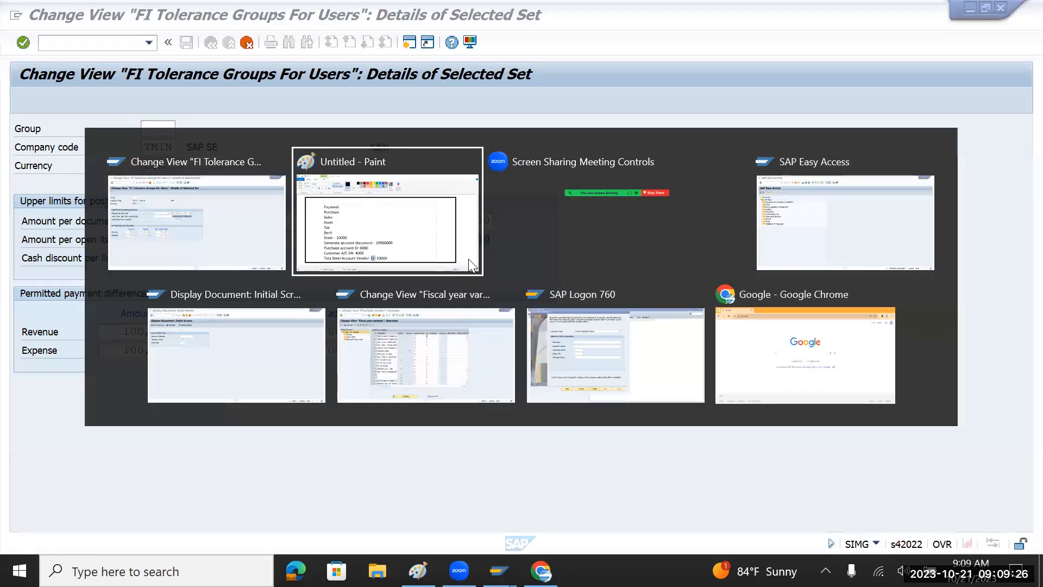
left_click_drag(309, 365, 187, 364)
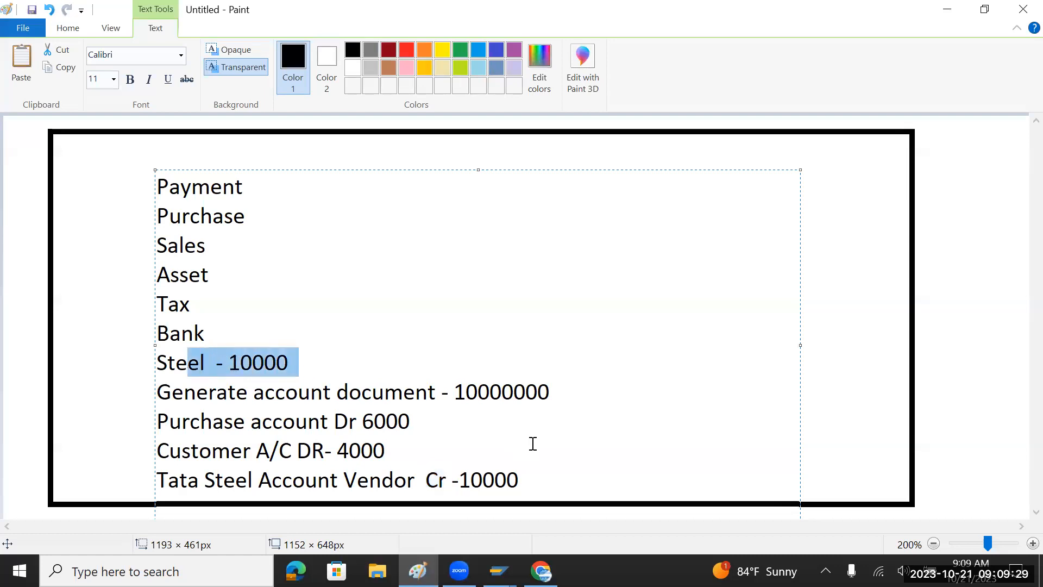
left_click(404, 450)
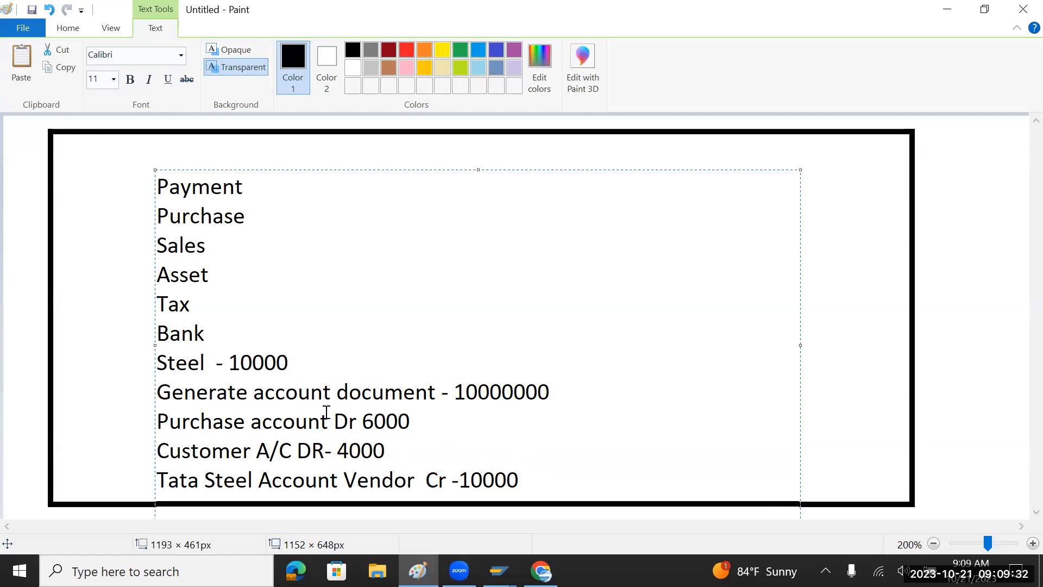
left_click_drag(391, 450, 362, 423)
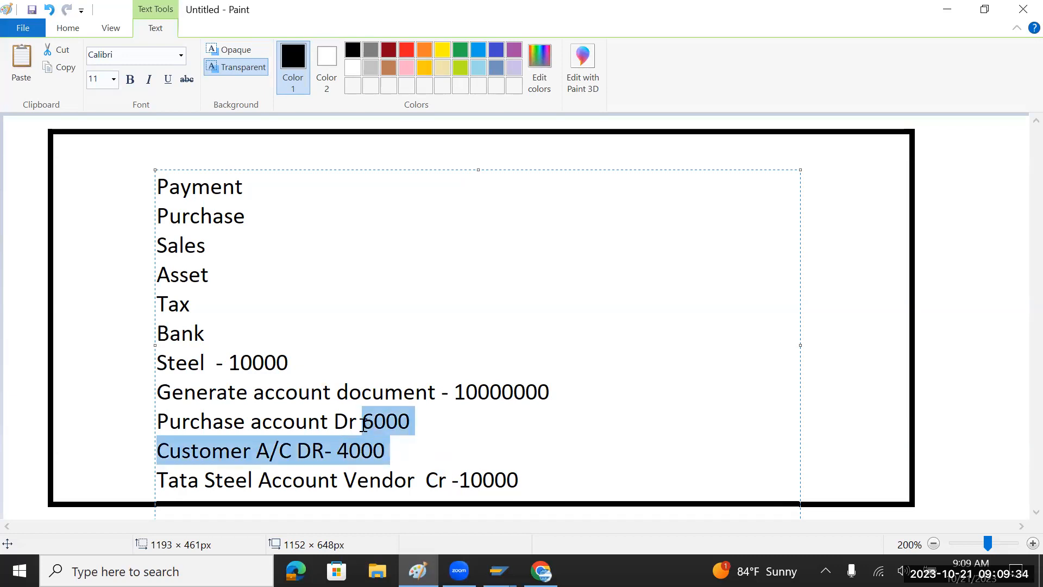
left_click_drag(521, 479, 459, 480)
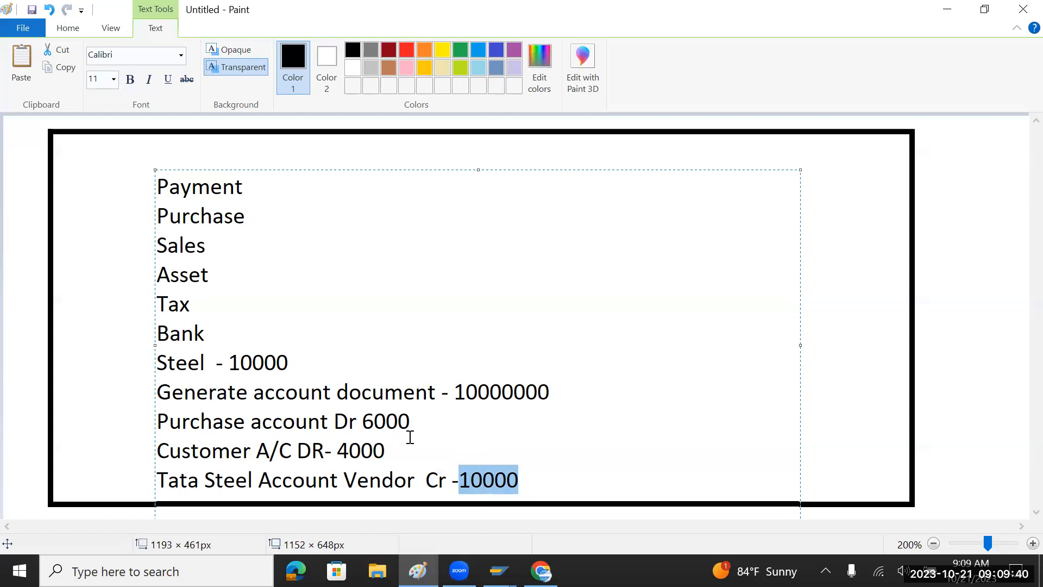
left_click_drag(422, 420, 156, 421)
left_click_drag(383, 451, 121, 443)
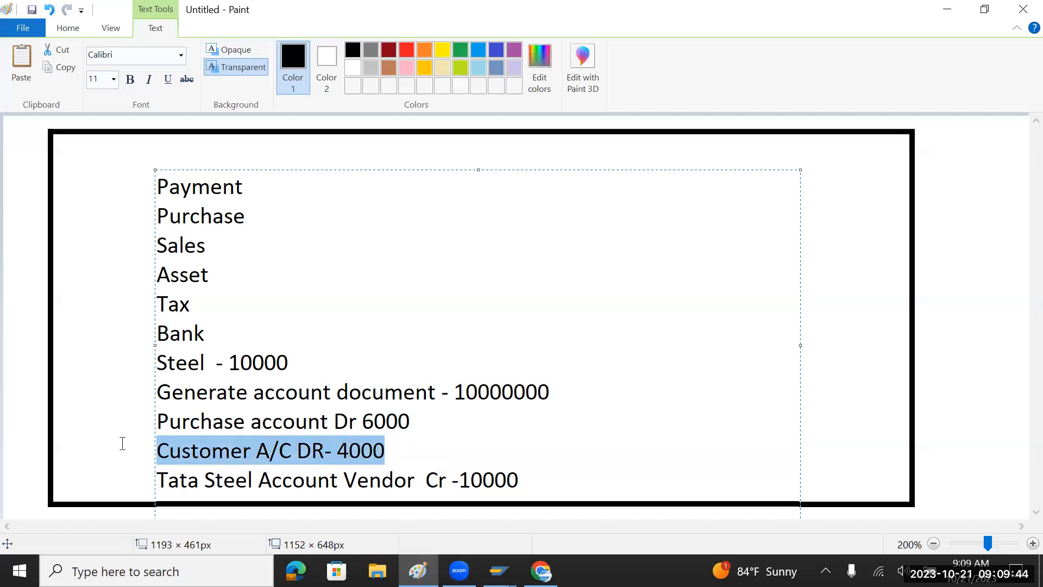
left_click_drag(582, 483, 144, 482)
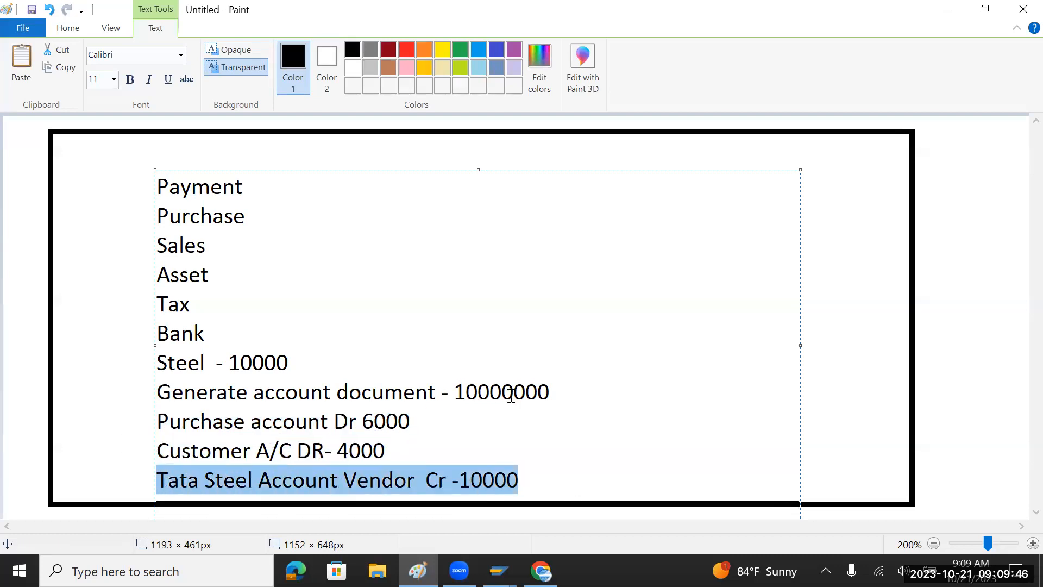
key("alt+Tab")
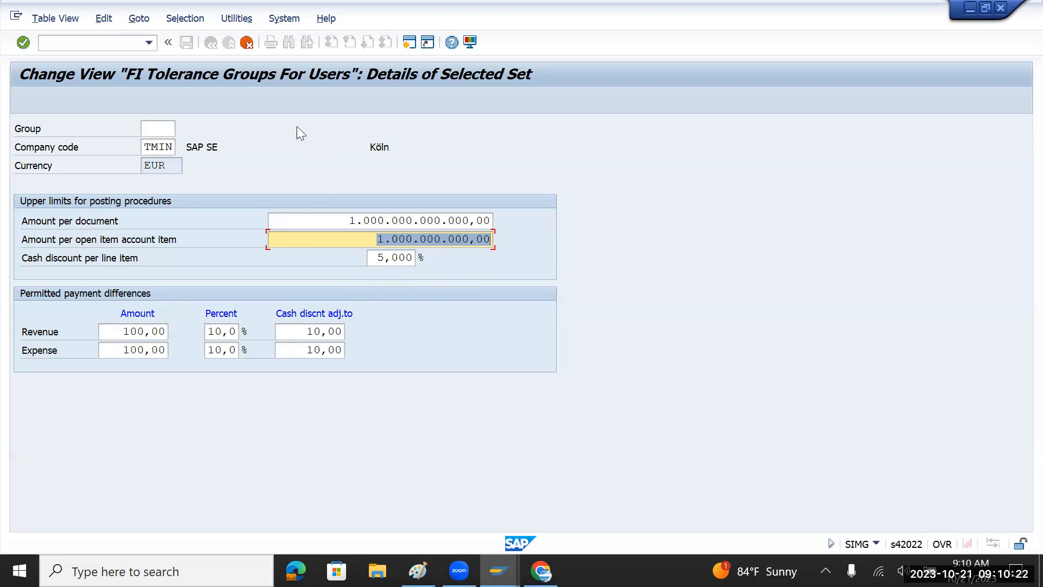
Confirm the TMIN copy, save it under the customizing request, and return to the IMG.
key("Return")
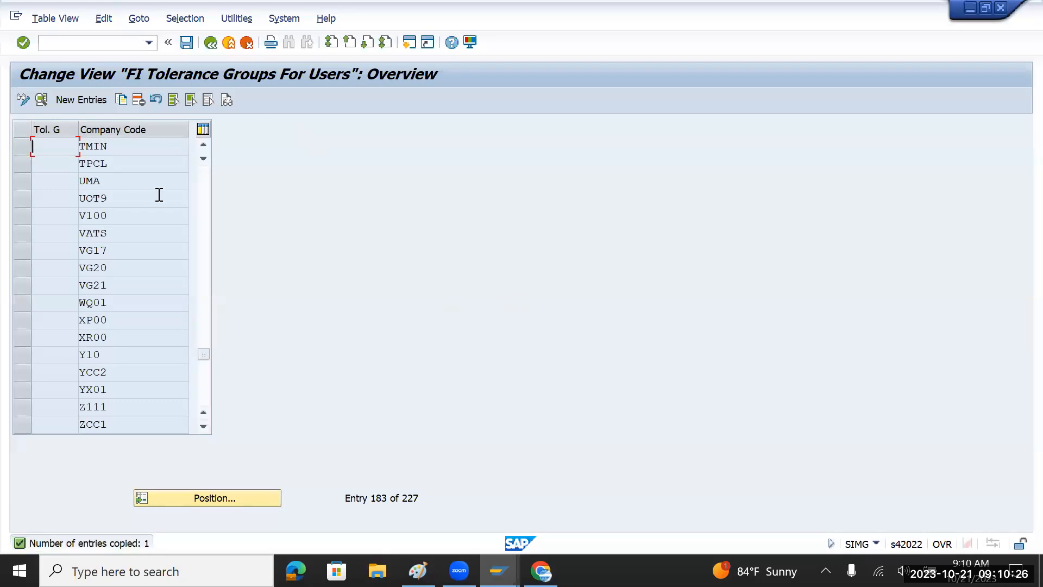
left_click(185, 44)
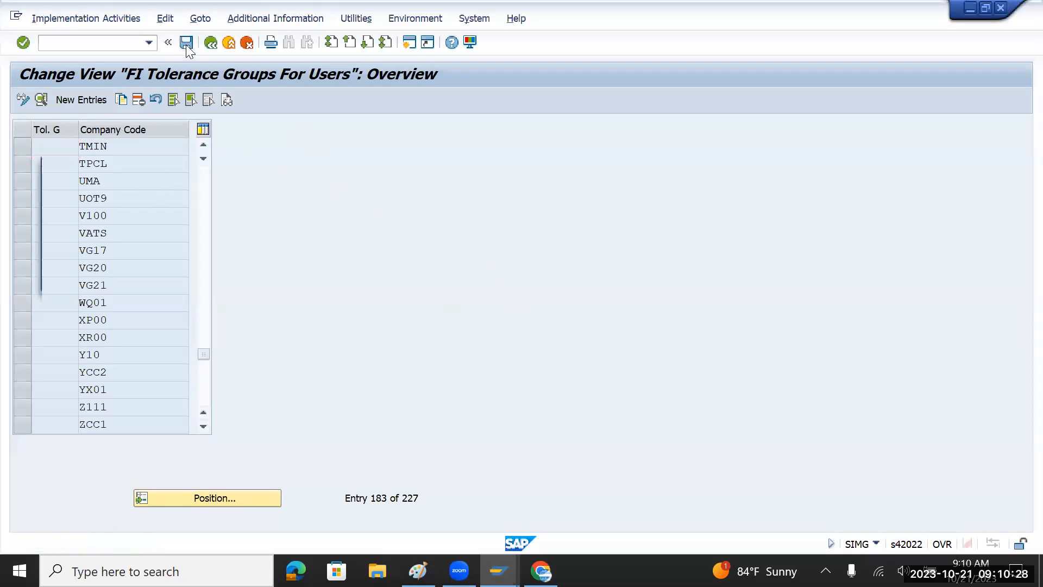
left_click(341, 277)
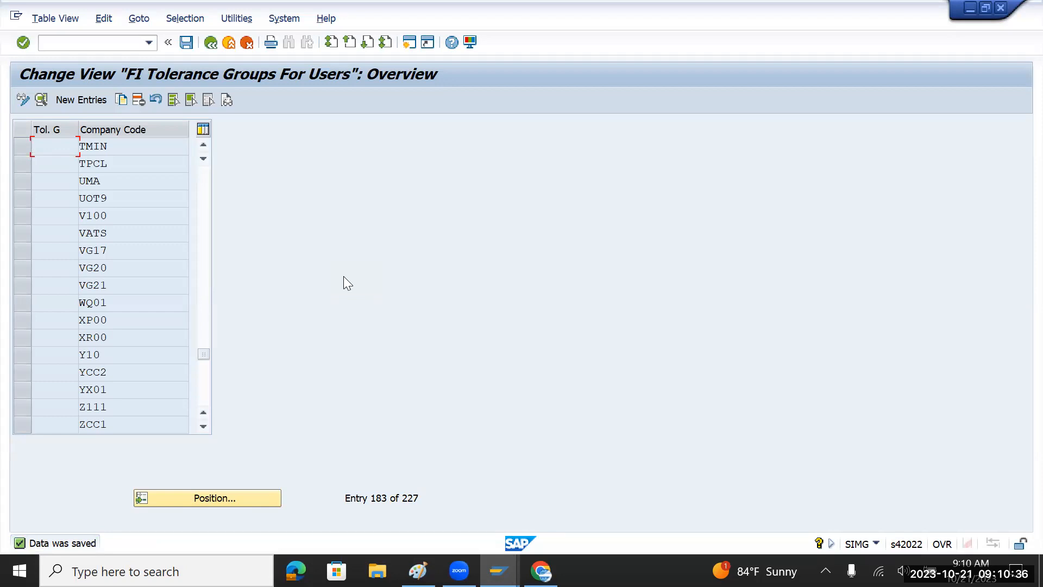
left_click(211, 43)
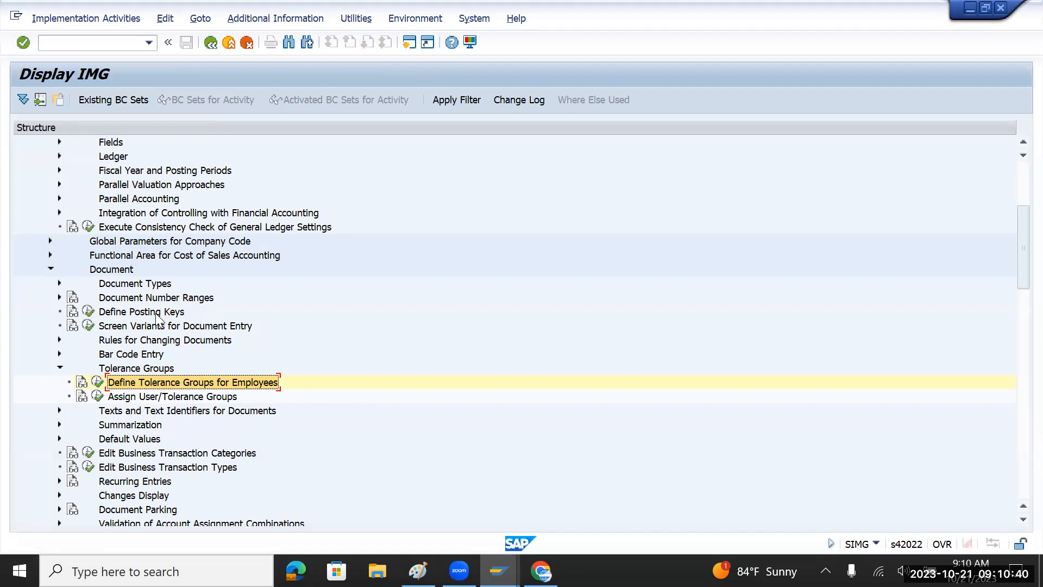
scroll(164, 329, "up", 2)
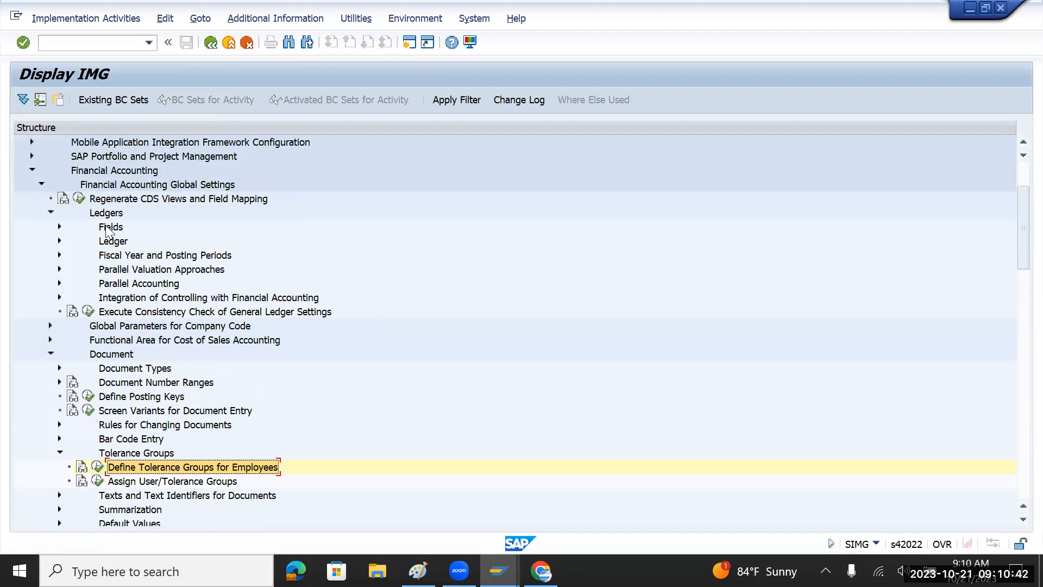